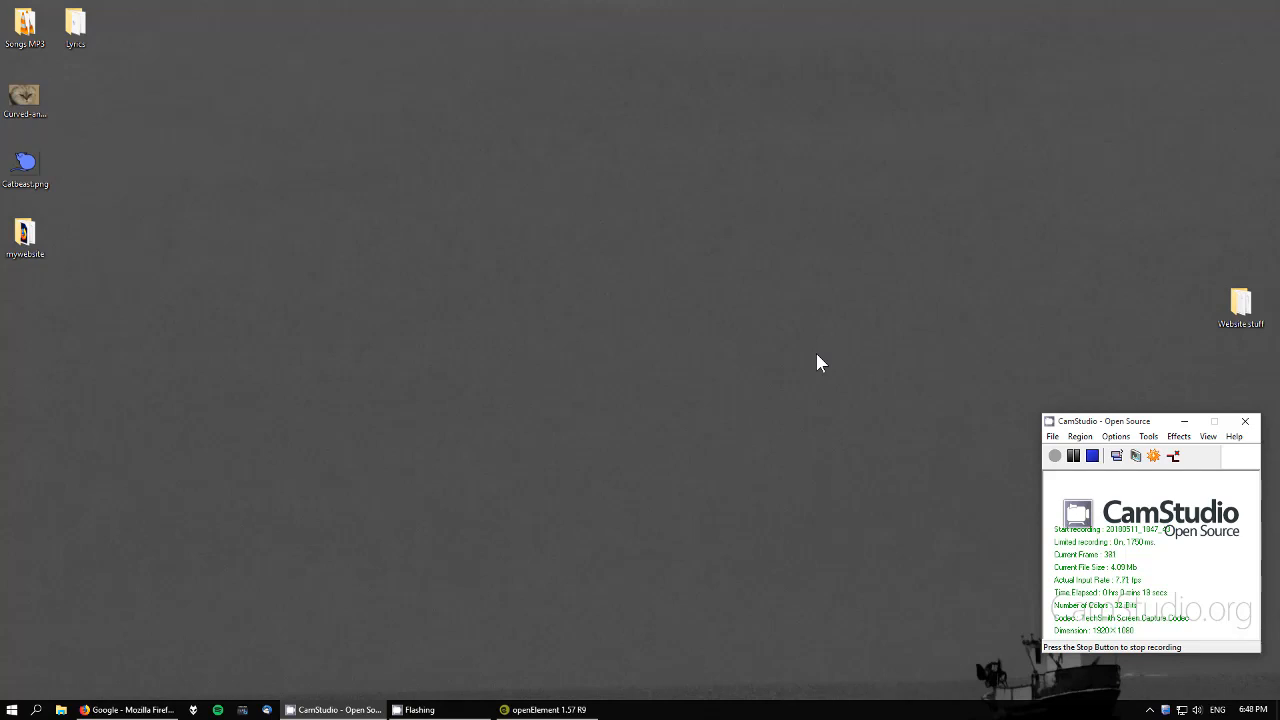
Close openElement without saving the changes to the index page, and relaunch it.
right_click(550, 706)
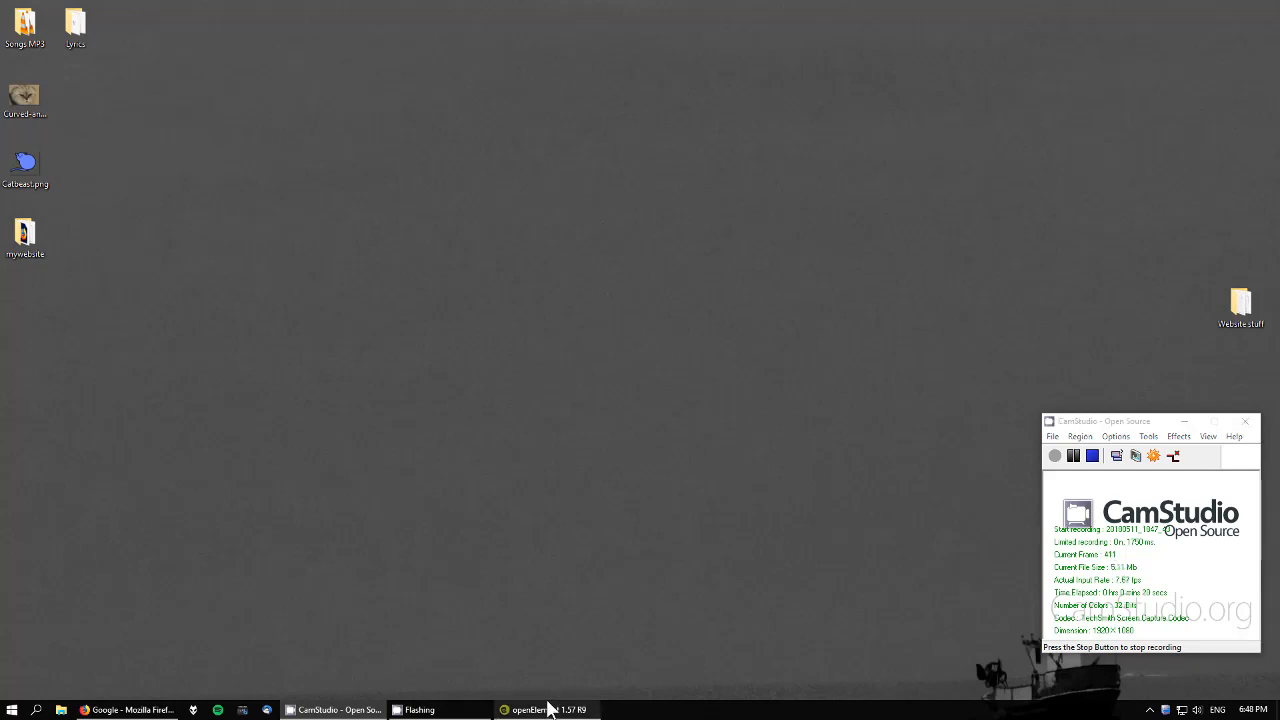
click(551, 685)
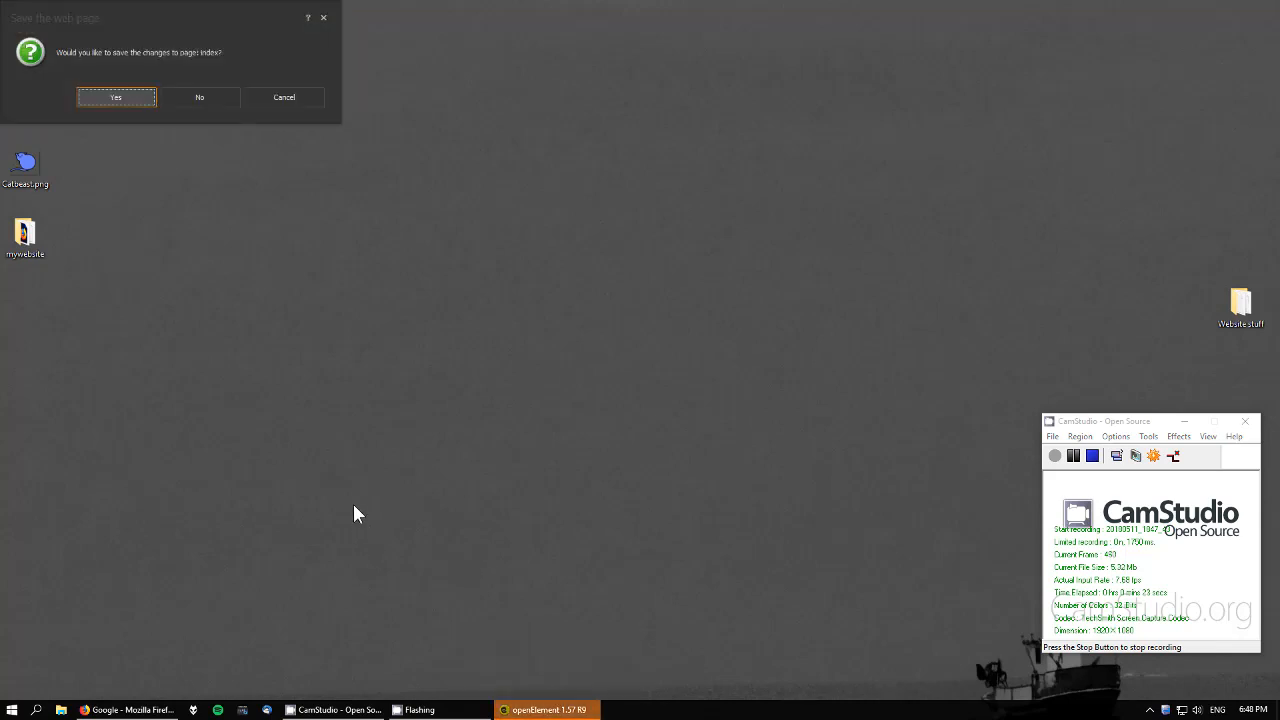
click(200, 95)
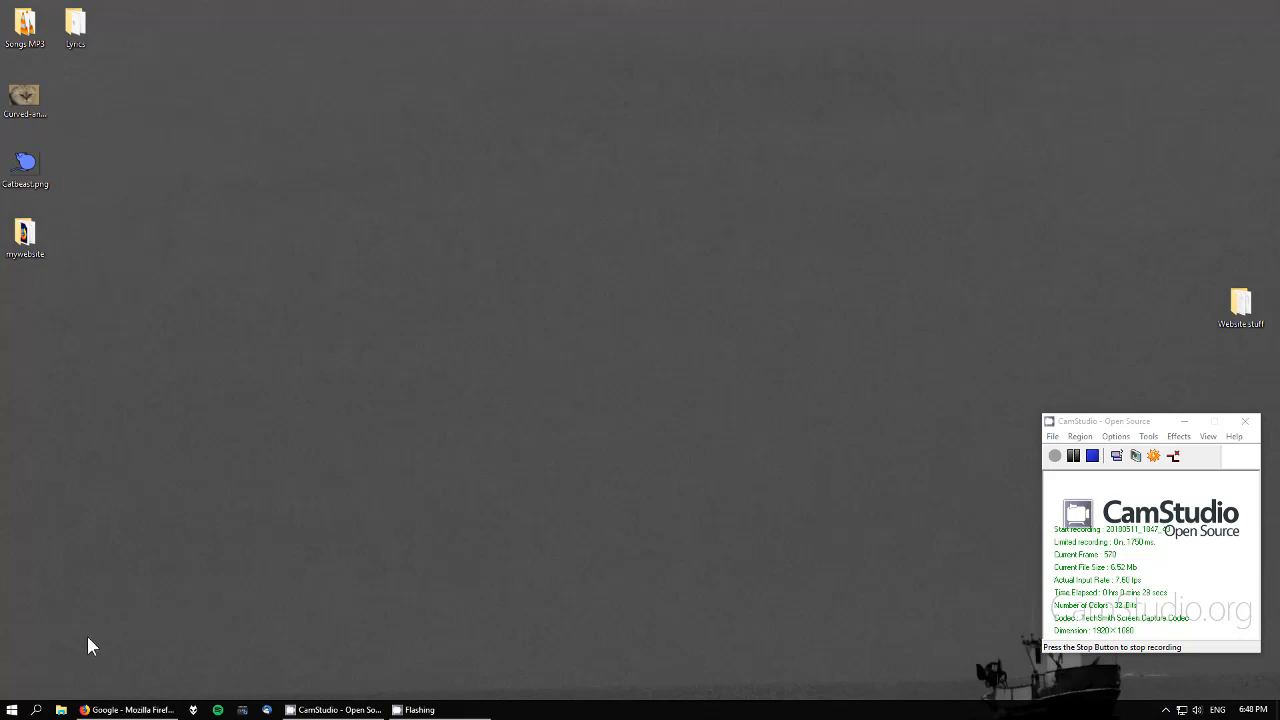
click(10, 710)
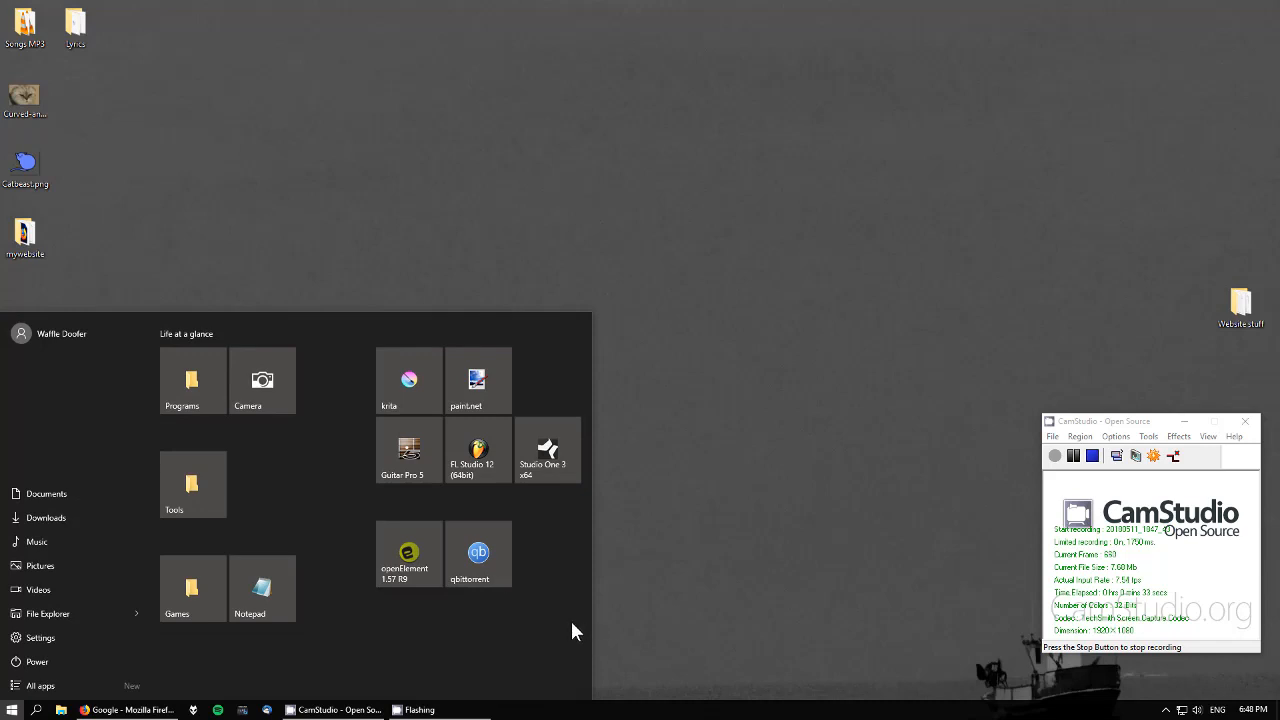
click(400, 558)
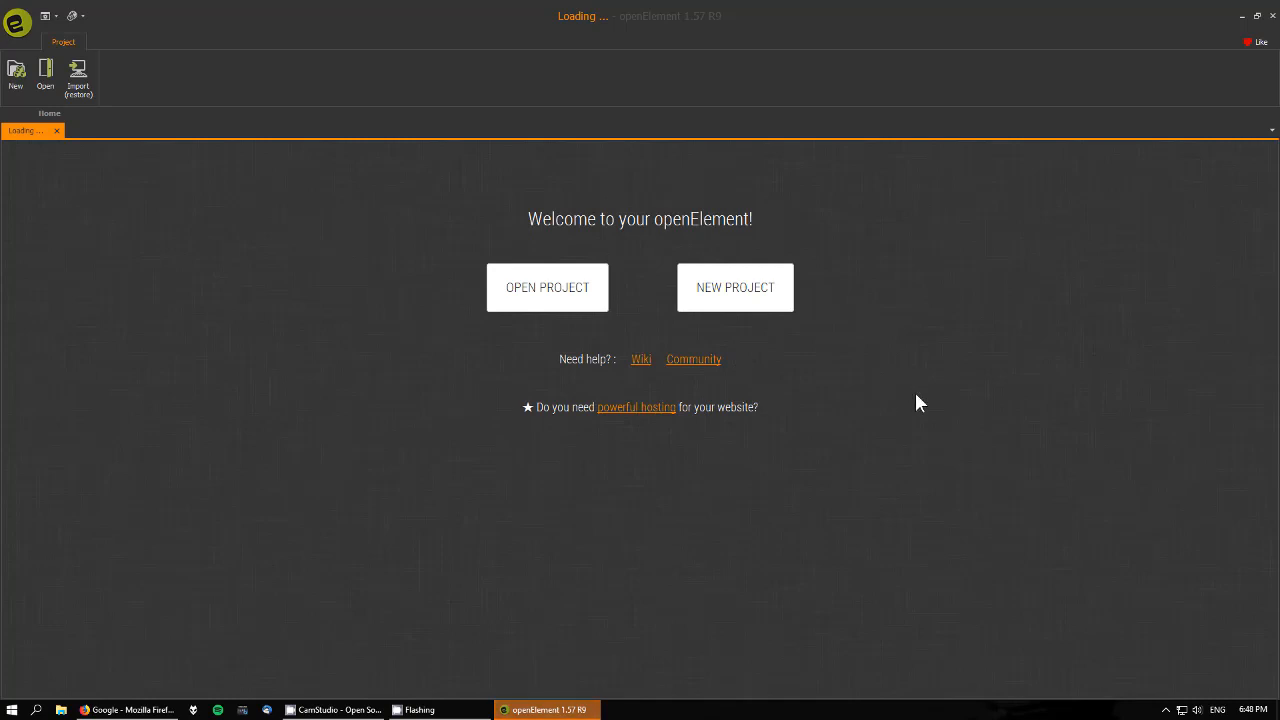
Start a new project named lovingwebsite and set its save folder to the Desktop.
click(737, 300)
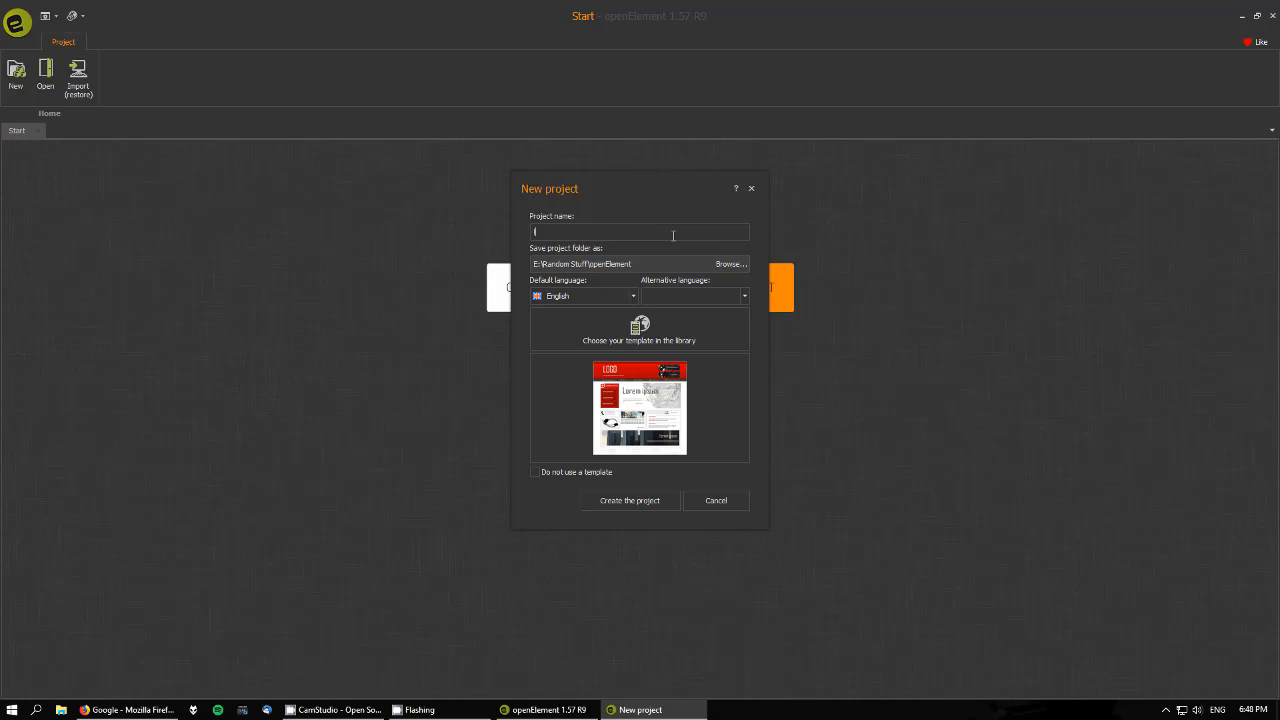
text(lovingwebsite)
click(715, 265)
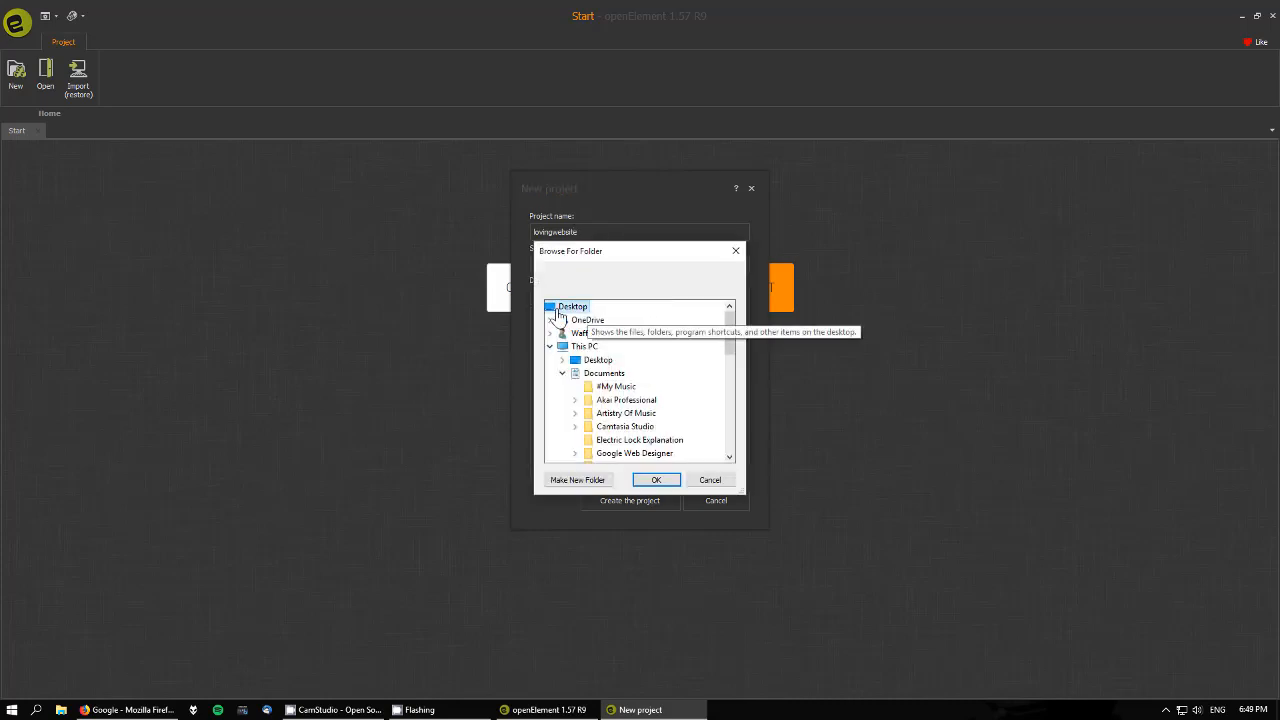
click(662, 480)
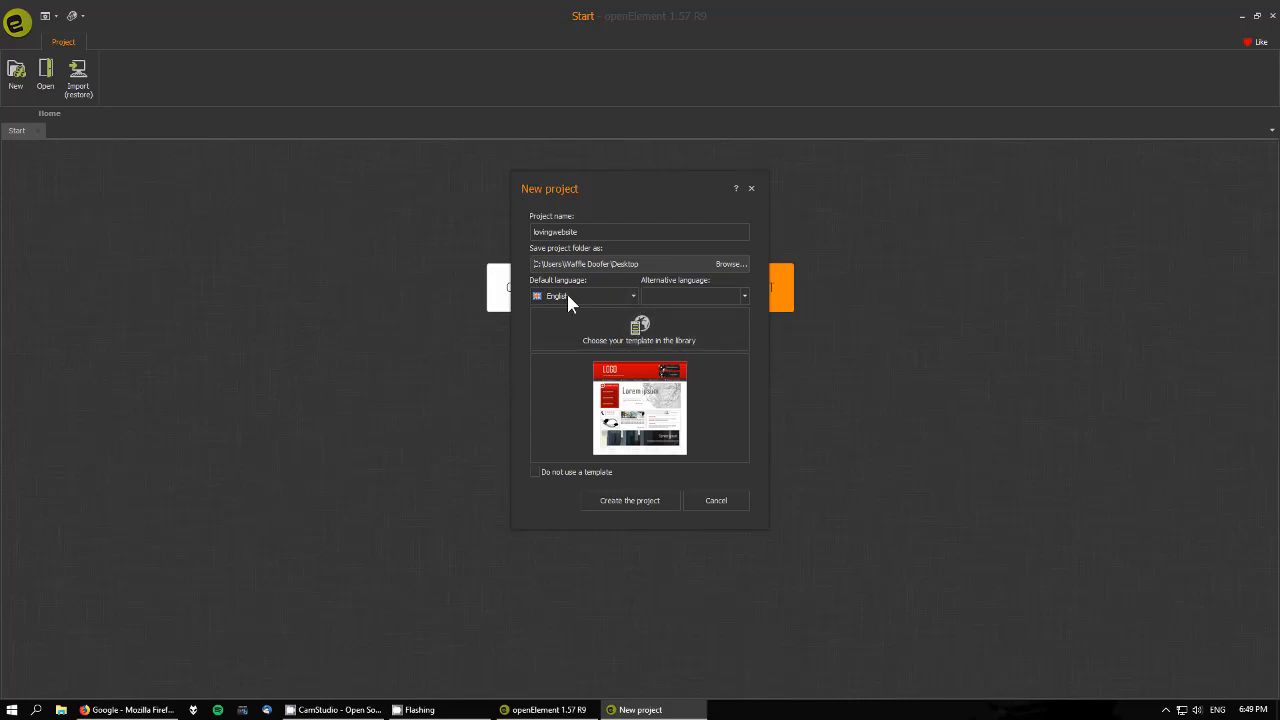
Create the project without a template, leaving the alternative language unset.
click(742, 294)
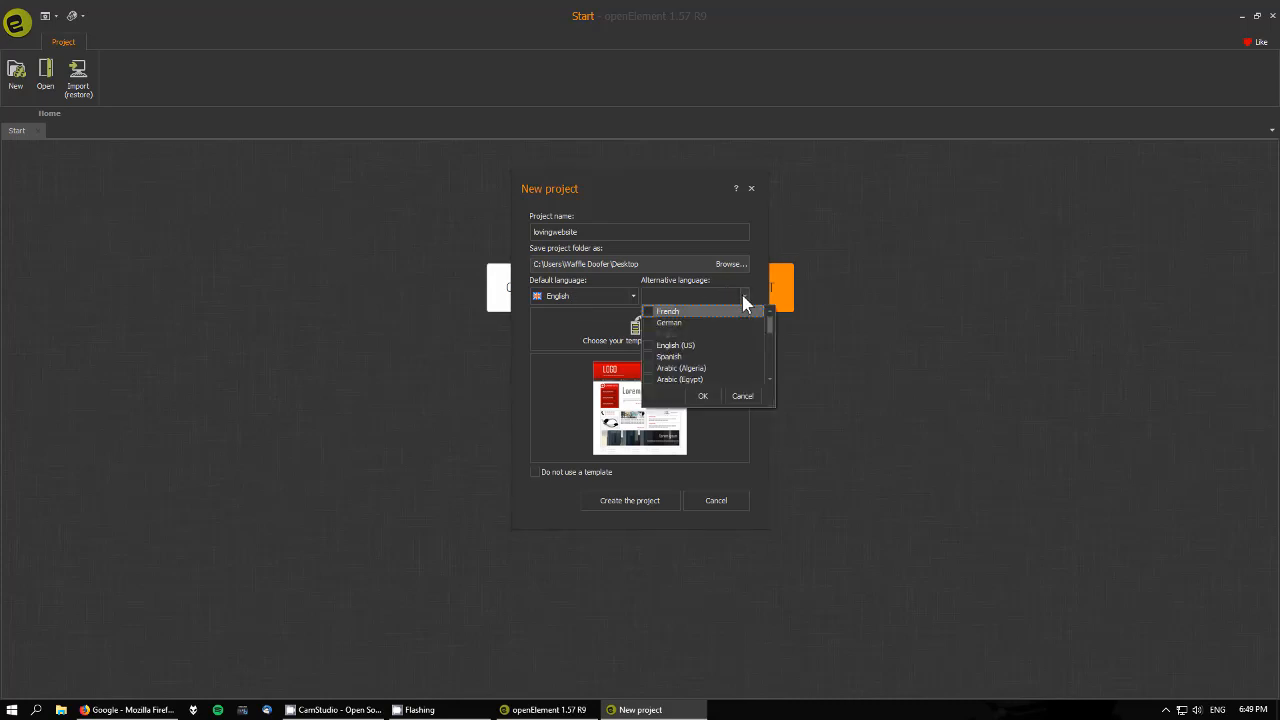
click(742, 397)
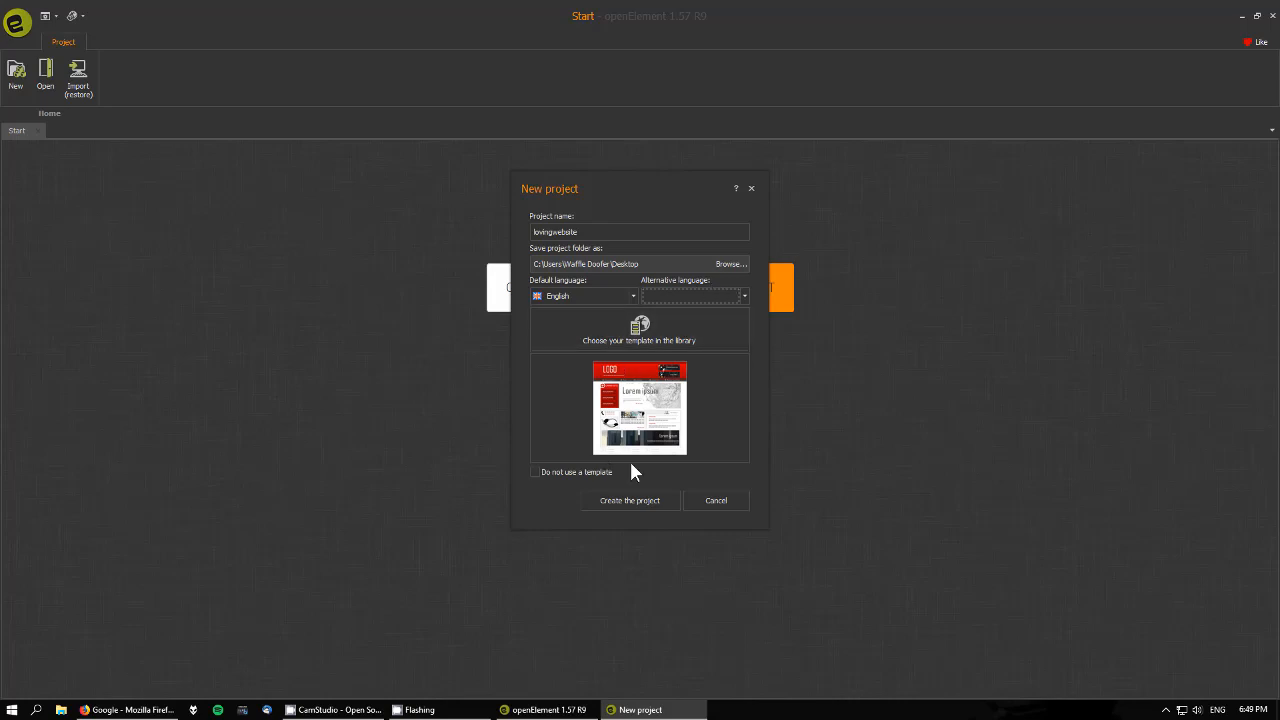
click(534, 471)
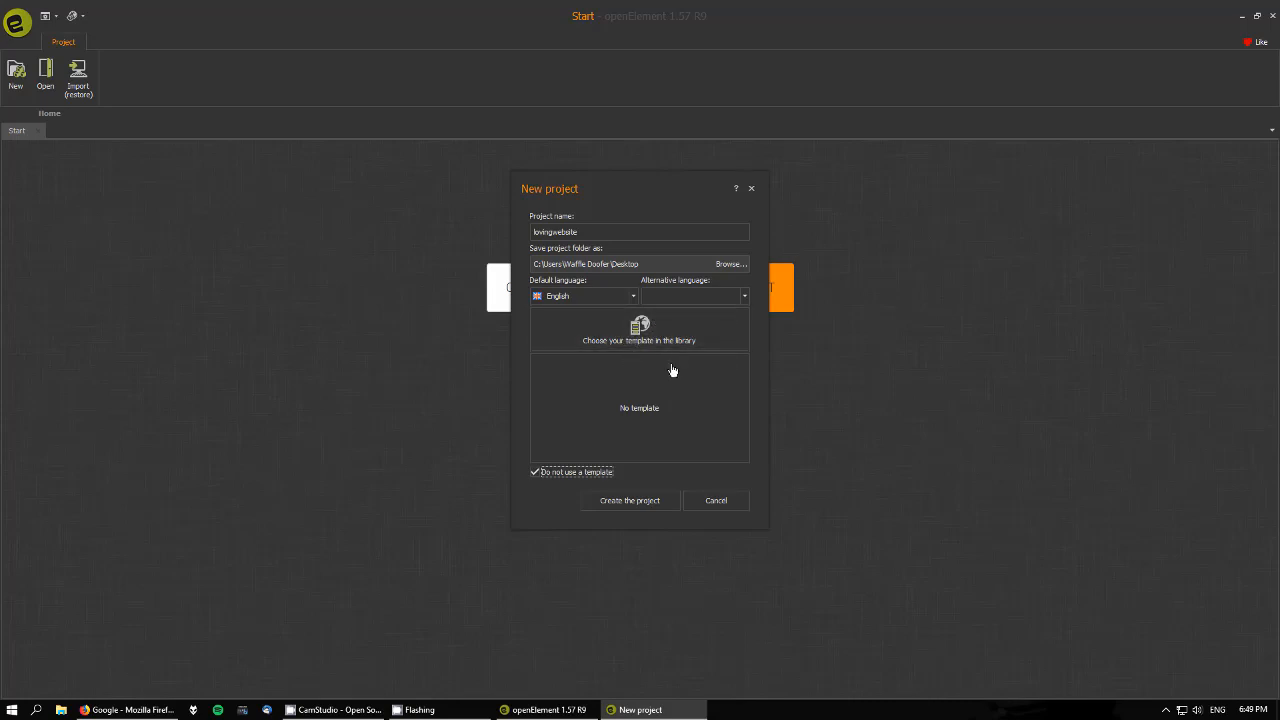
click(633, 498)
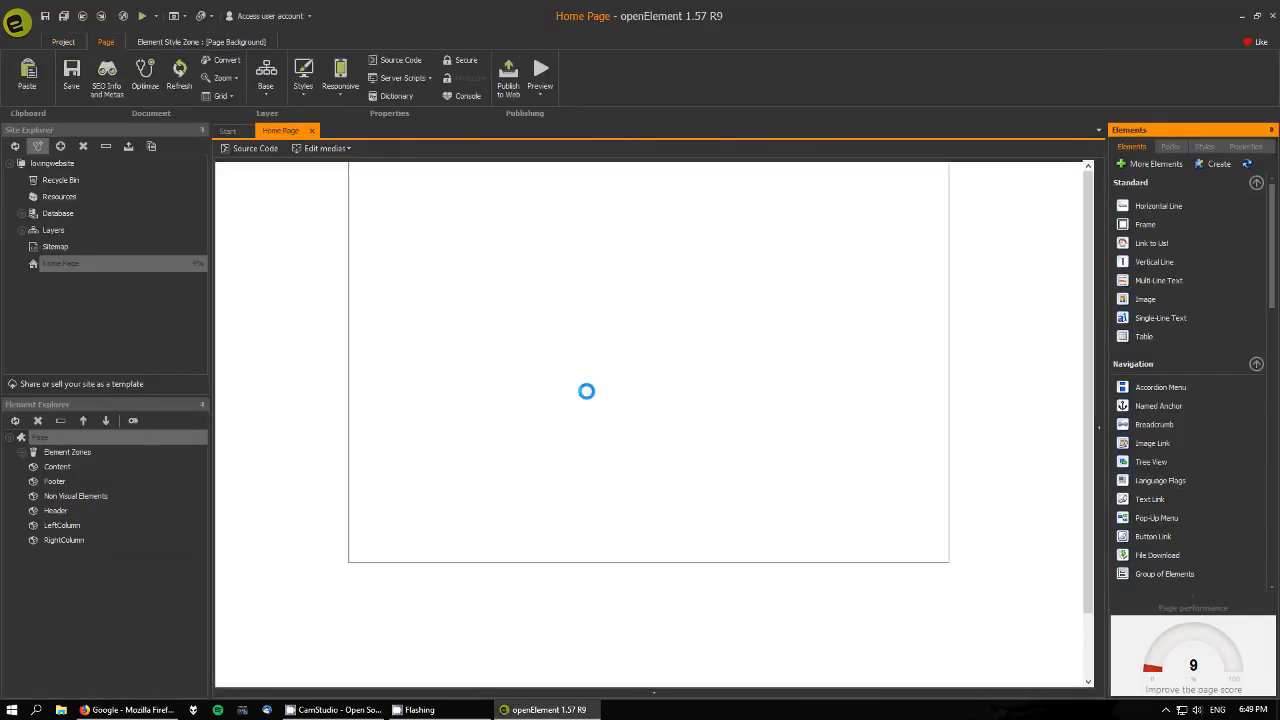
Examine the home page's layout by selecting its main frame and page background in turn.
click(645, 324)
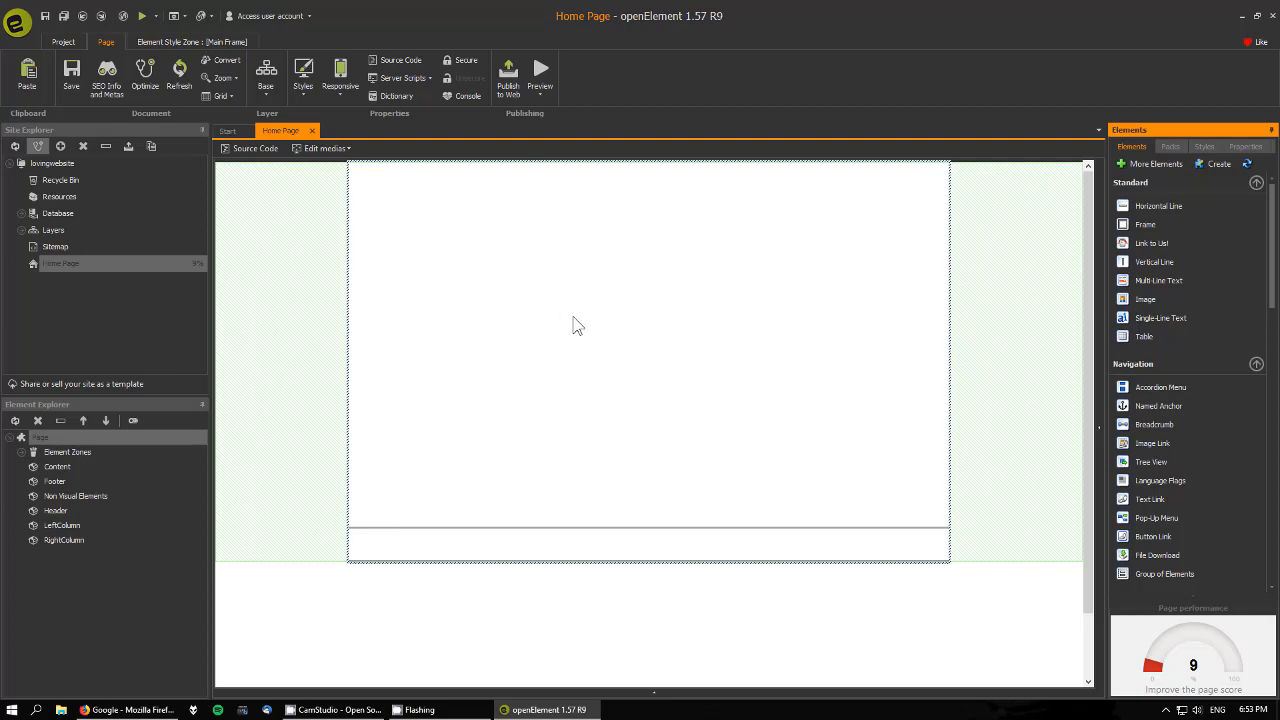
click(1022, 292)
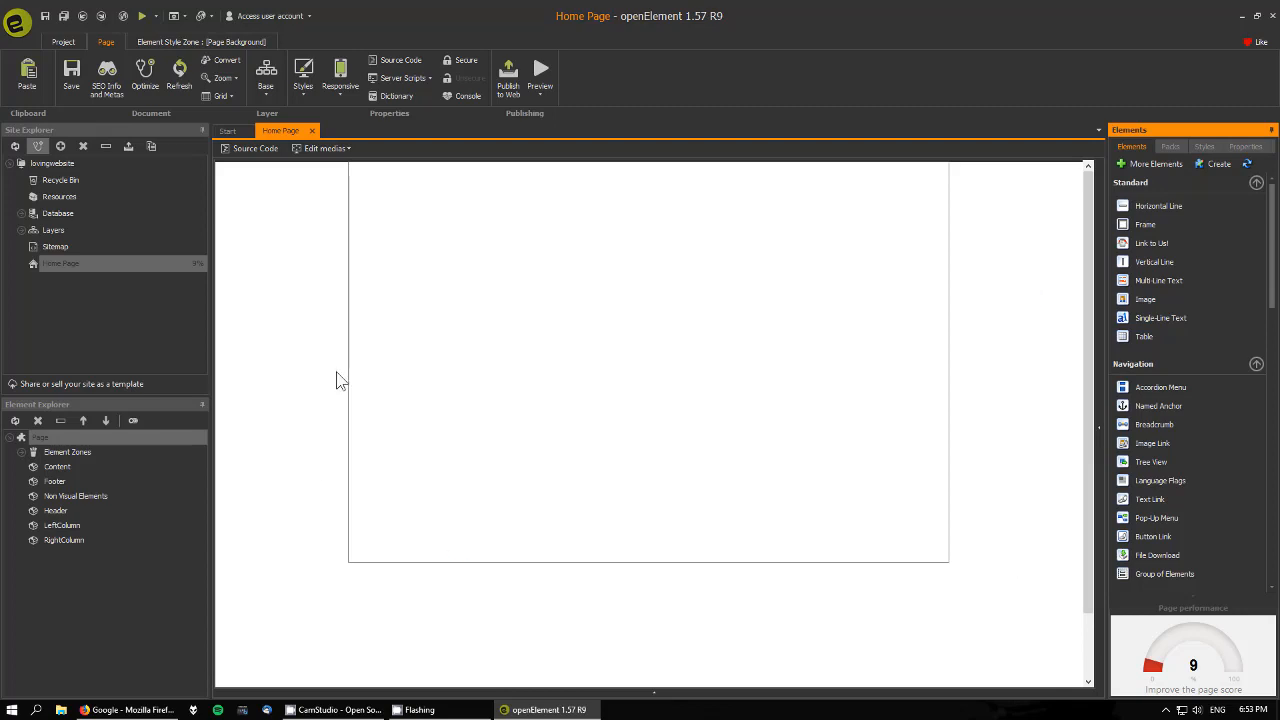
click(395, 347)
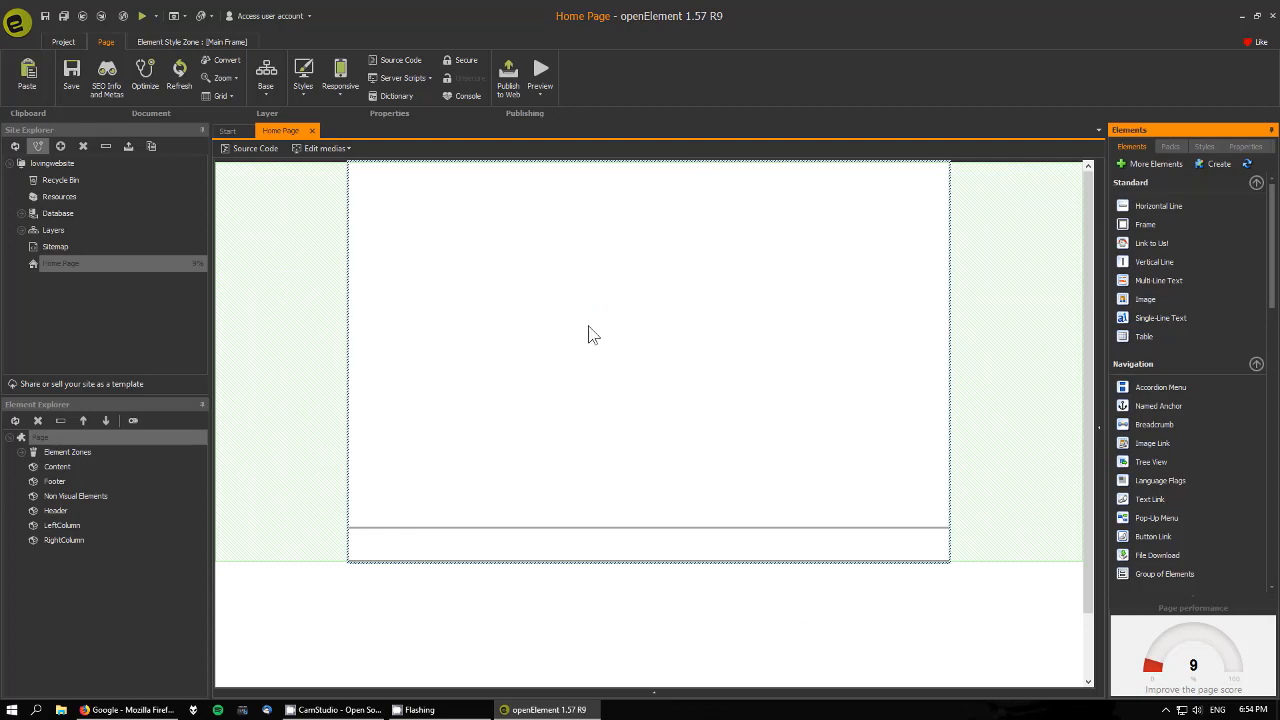
click(1008, 366)
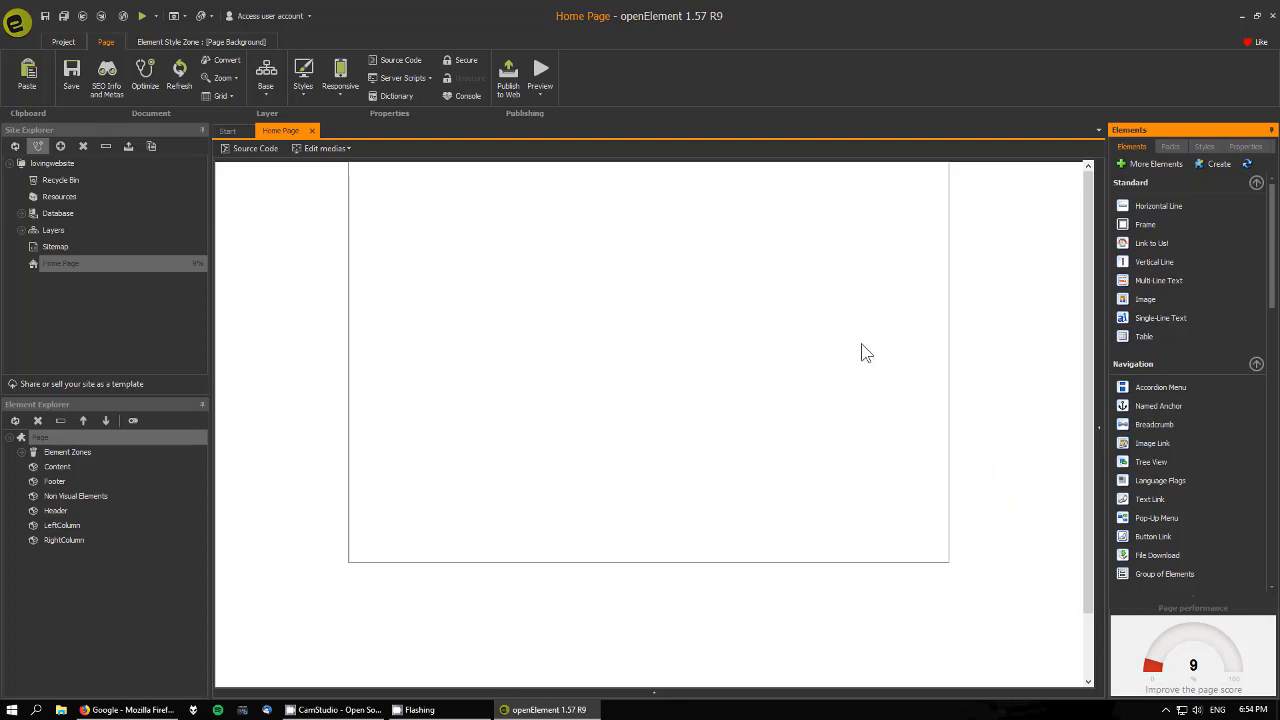
click(39, 437)
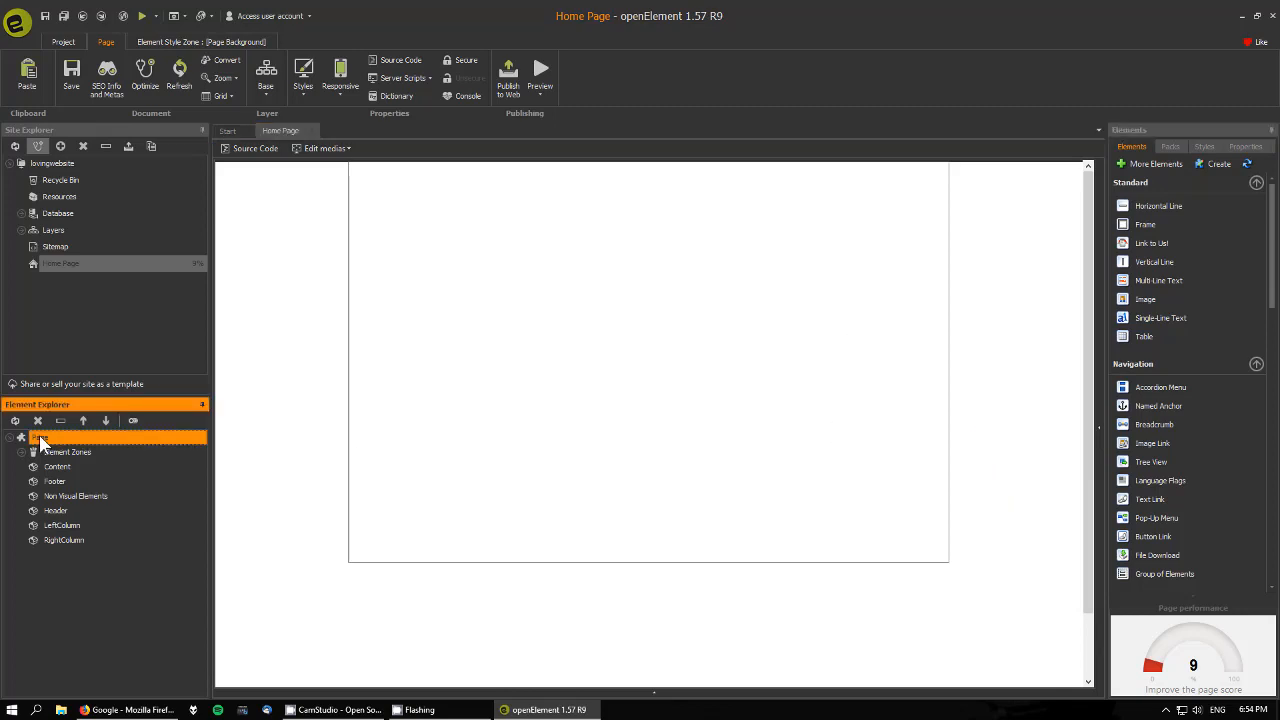
Open the custom style settings of the home page's main frame and expand its background properties.
click(695, 300)
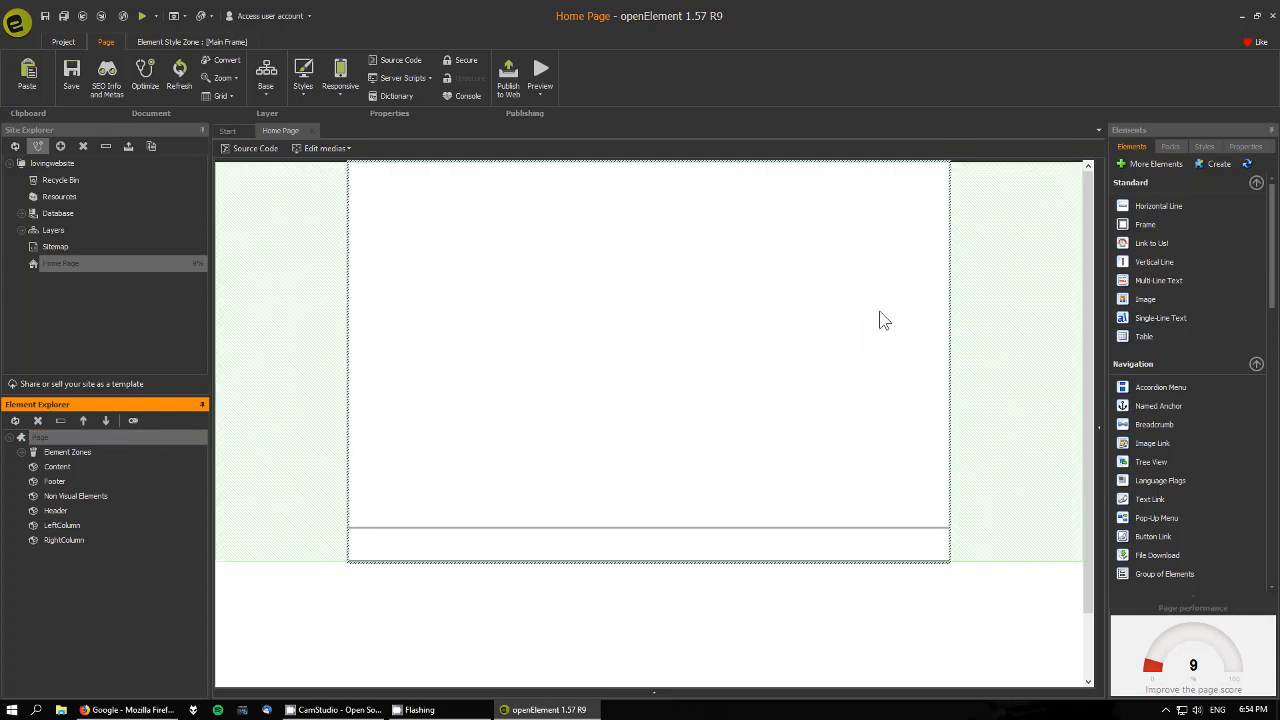
click(1204, 147)
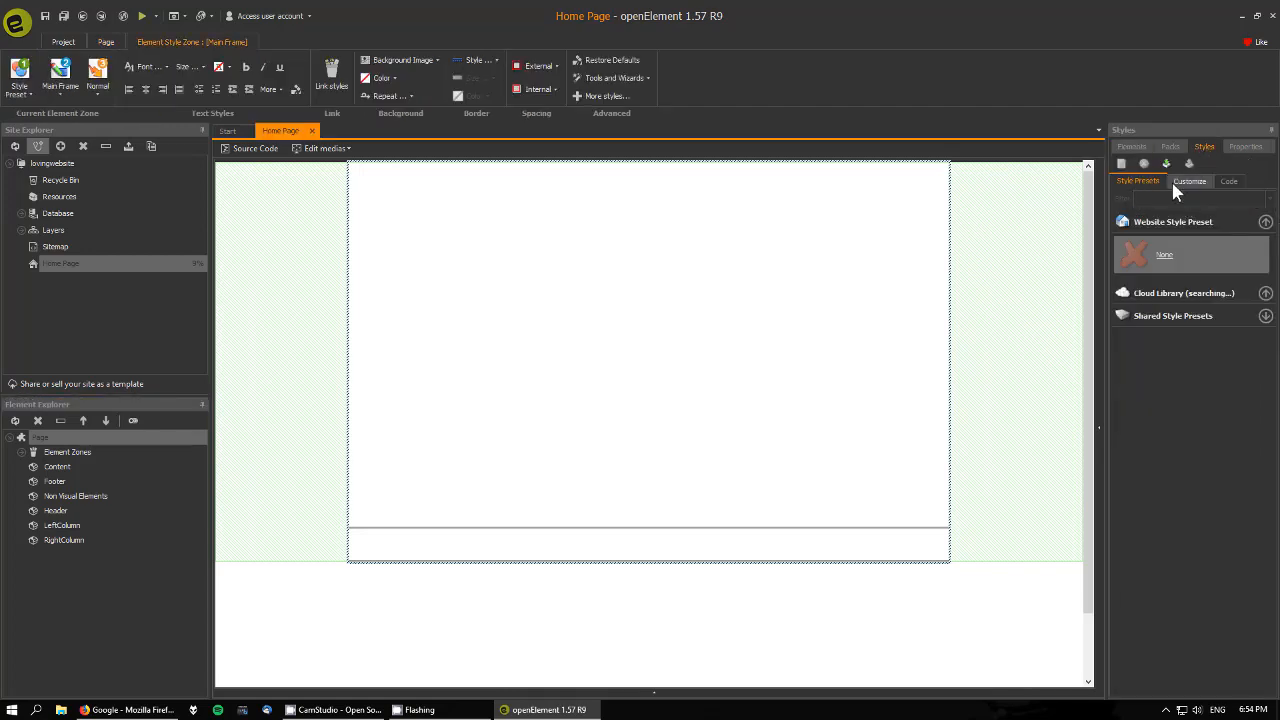
click(1191, 181)
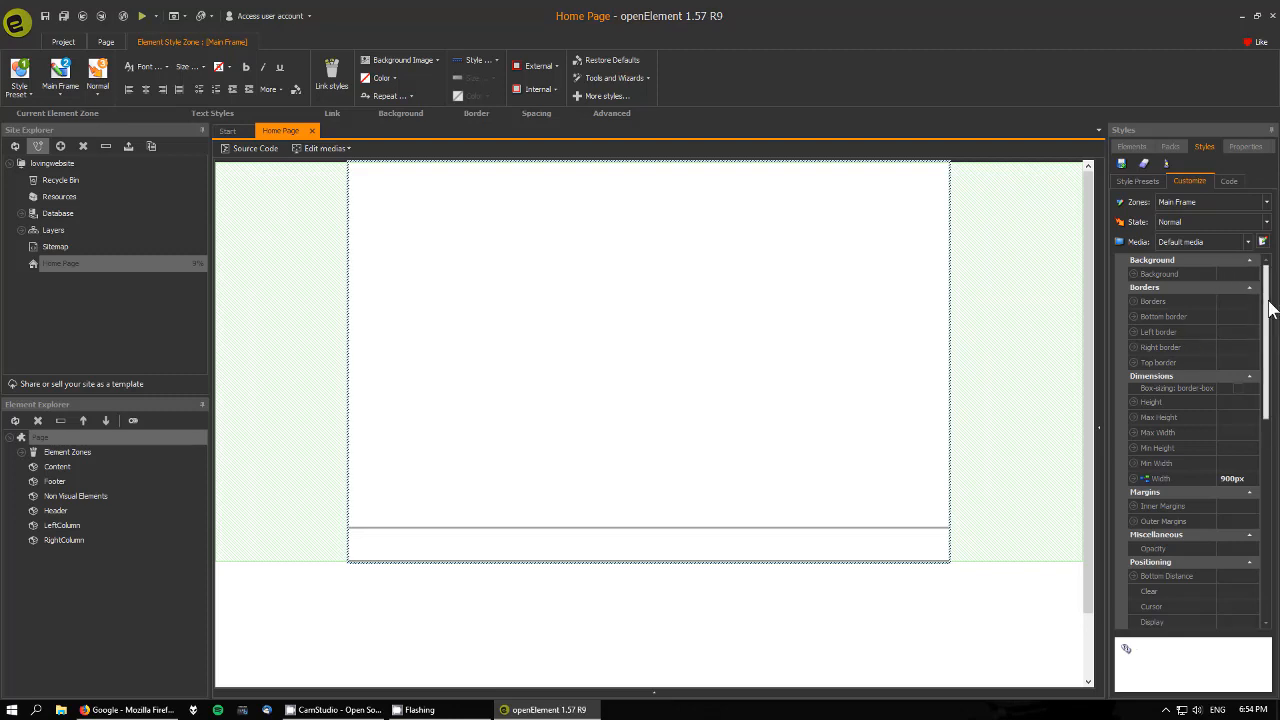
click(1135, 273)
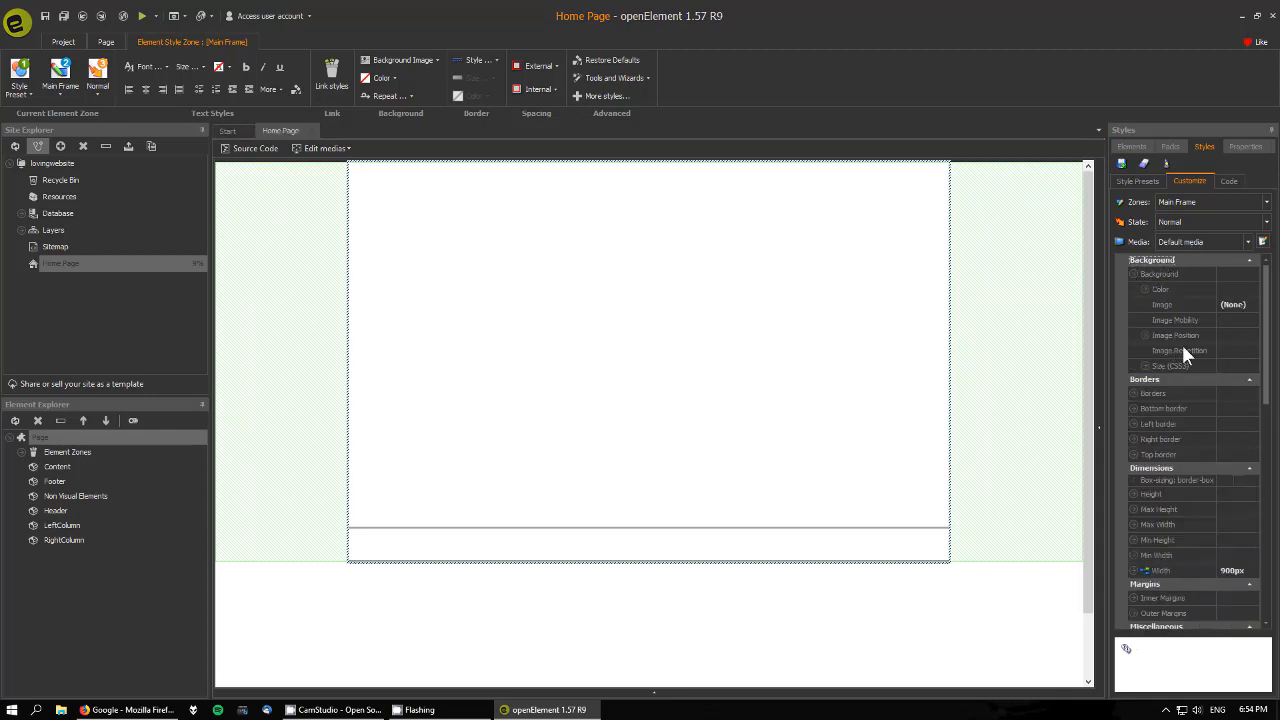
click(1235, 306)
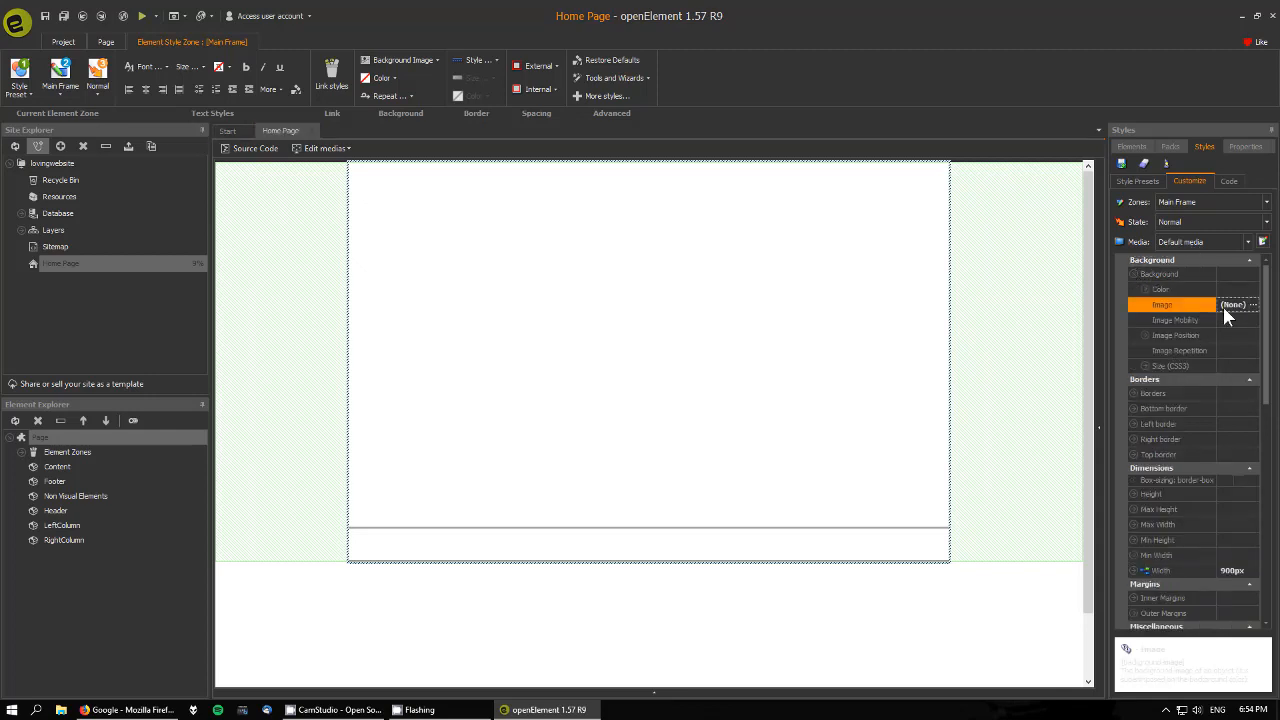
Set the main frame's background color to black (#000000).
click(1148, 290)
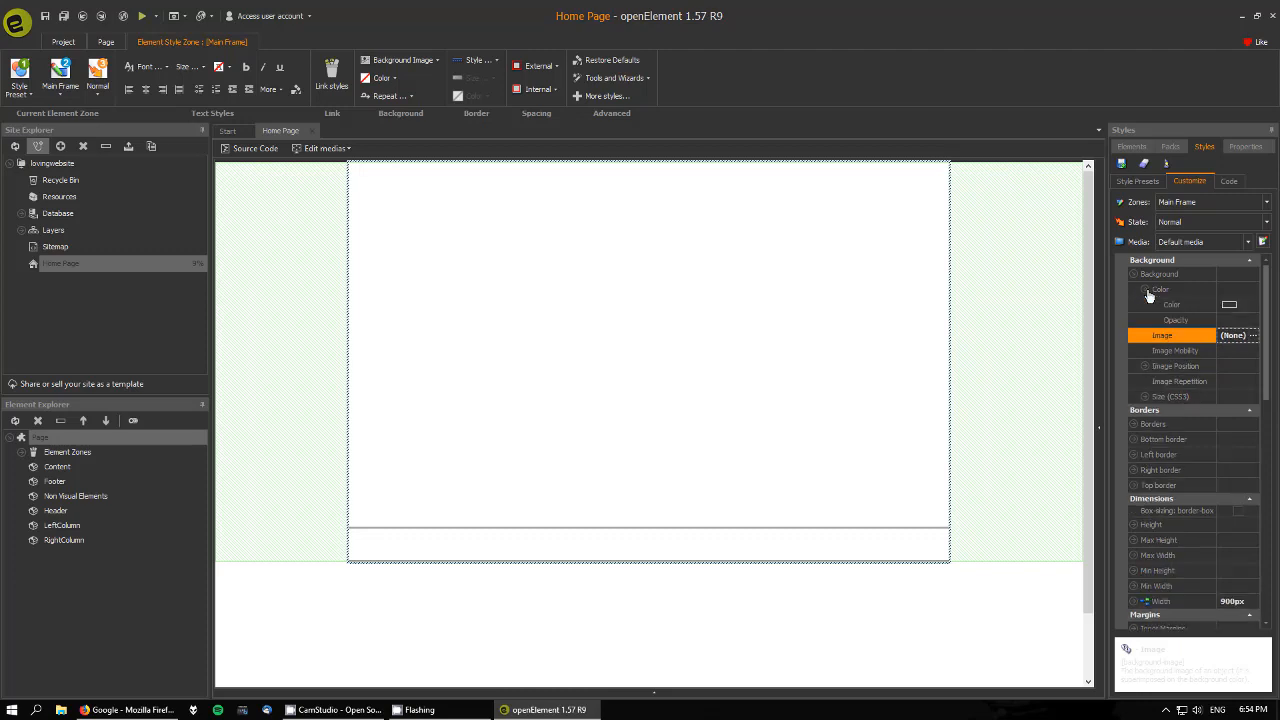
click(1233, 306)
click(1254, 306)
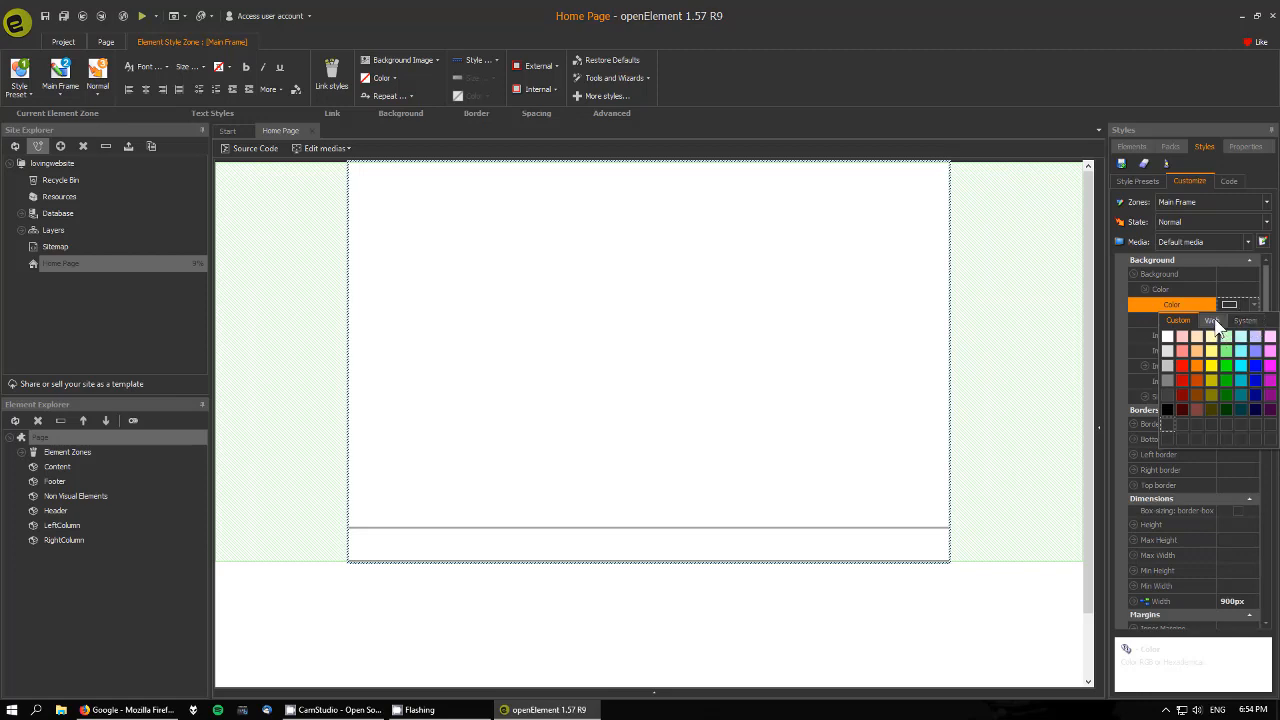
click(1214, 321)
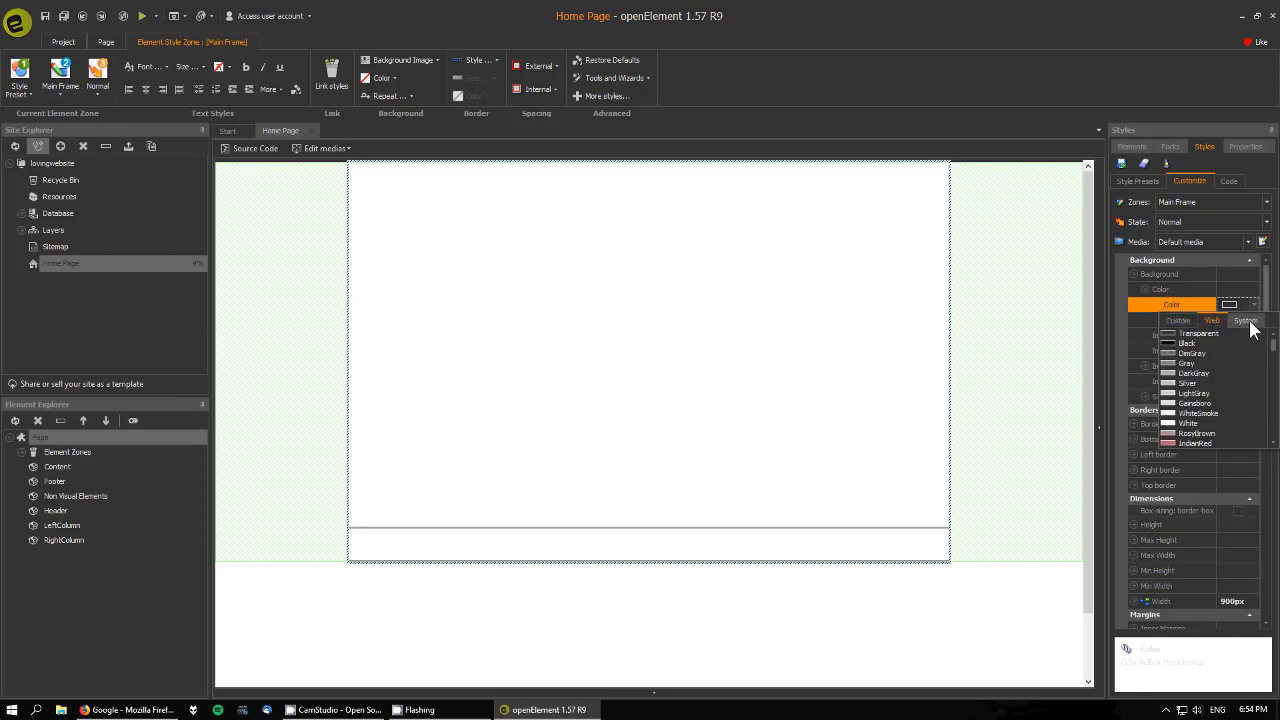
click(1178, 320)
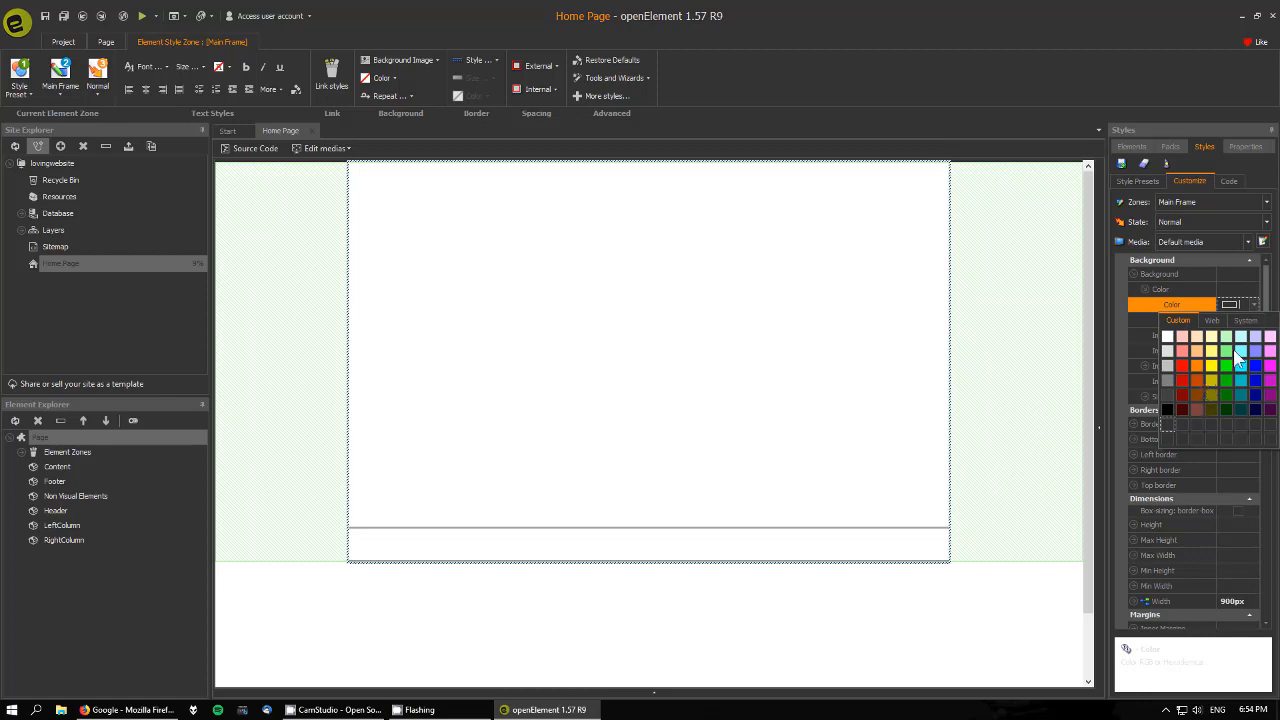
click(1168, 410)
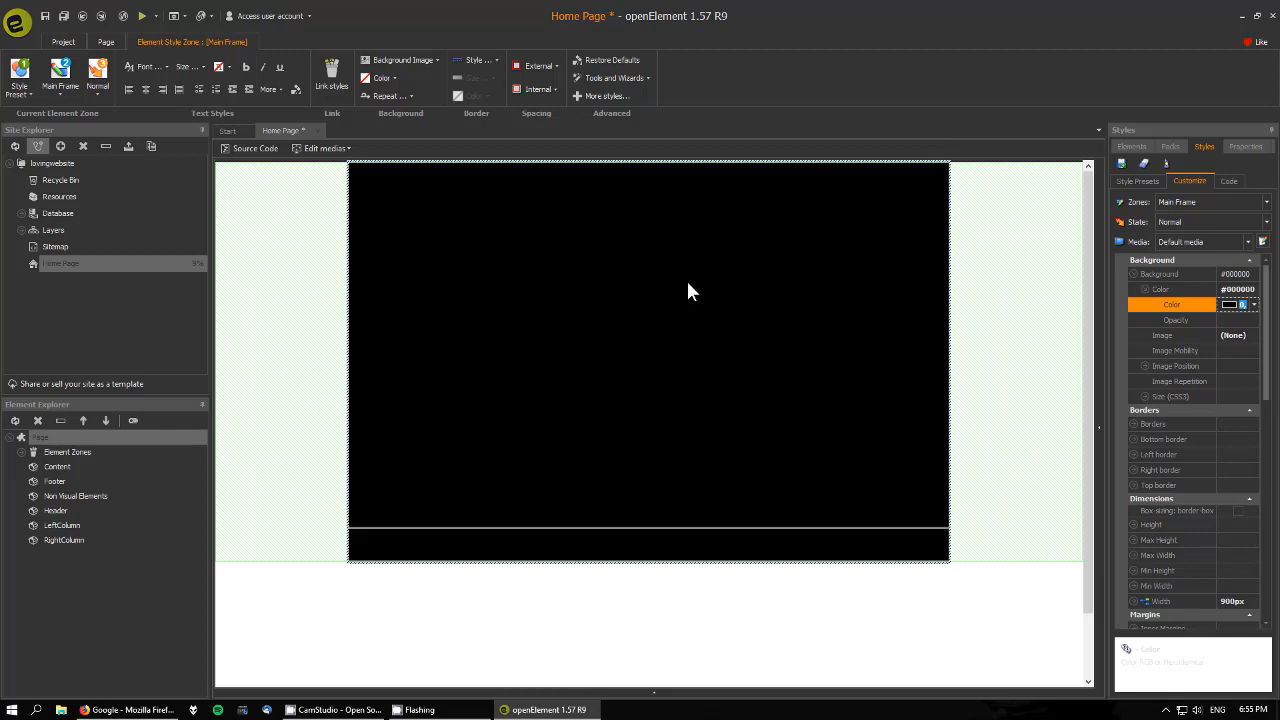
click(829, 300)
Preview the home page full screen in Firefox, close the preview and return to openElement.
click(143, 18)
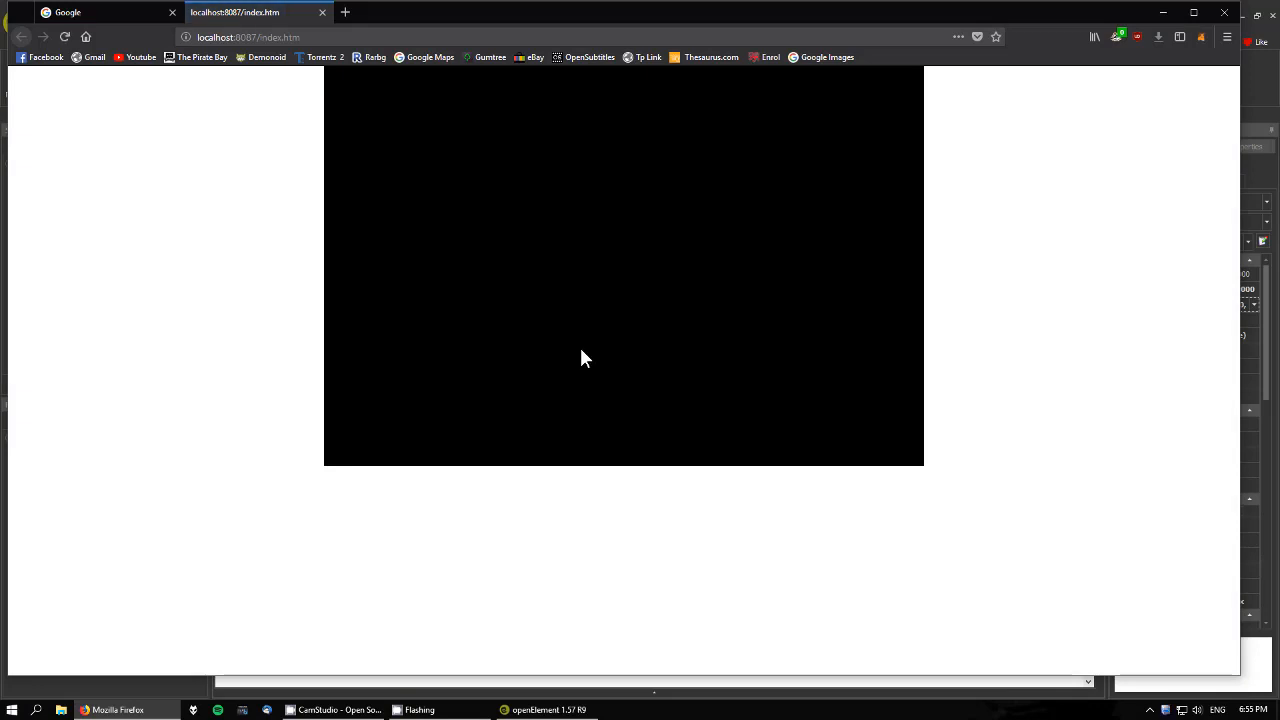
click(1193, 12)
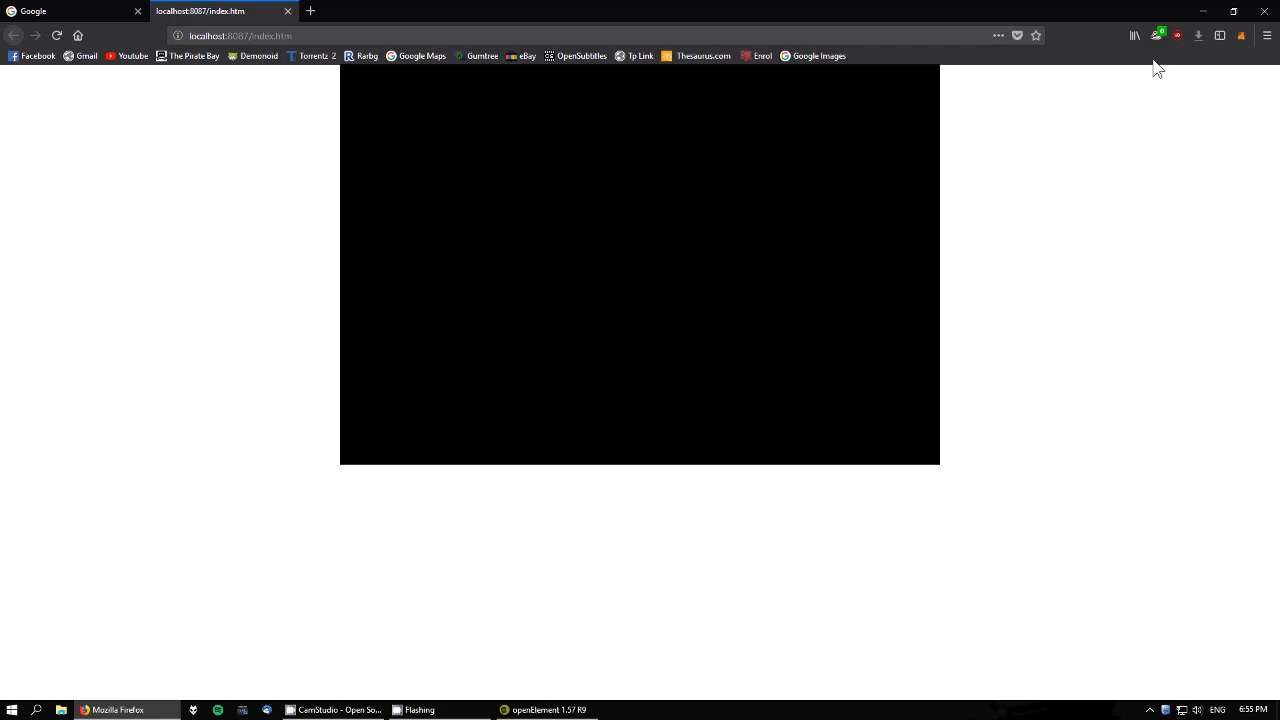
click(287, 11)
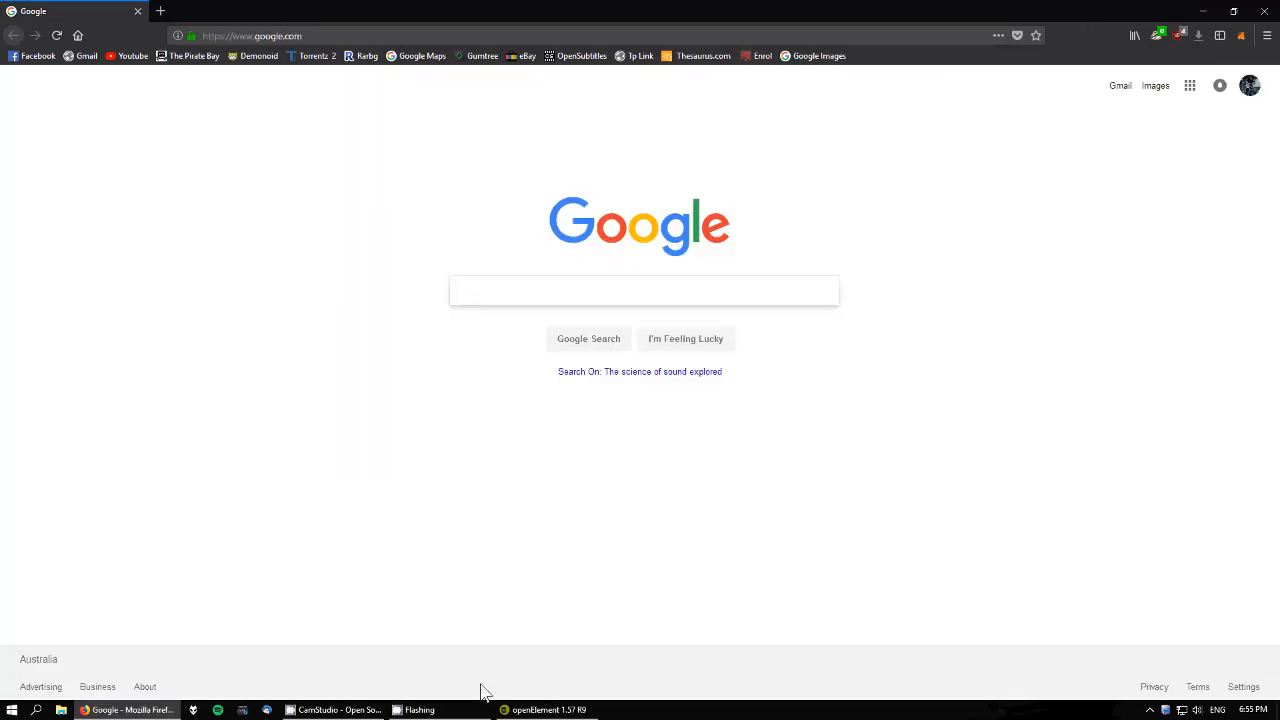
click(515, 710)
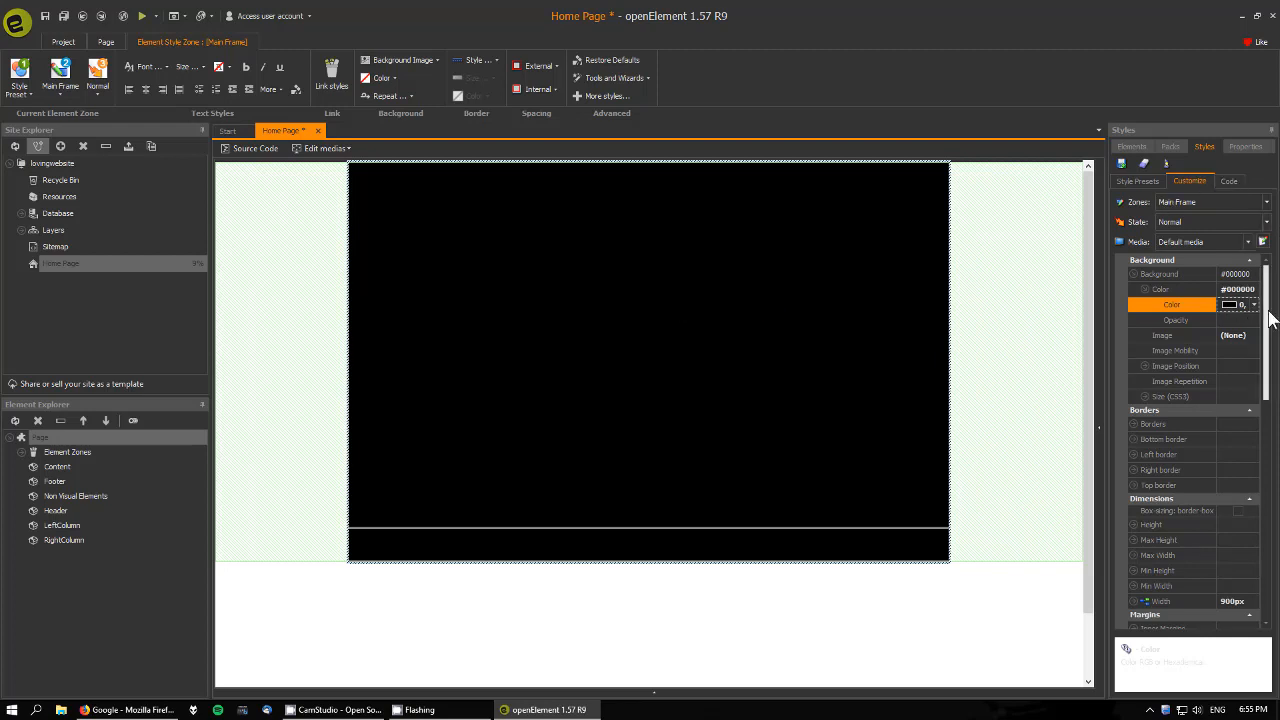
Set the width of the home page's main frame to 100%.
drag(1267, 308, 1276, 382)
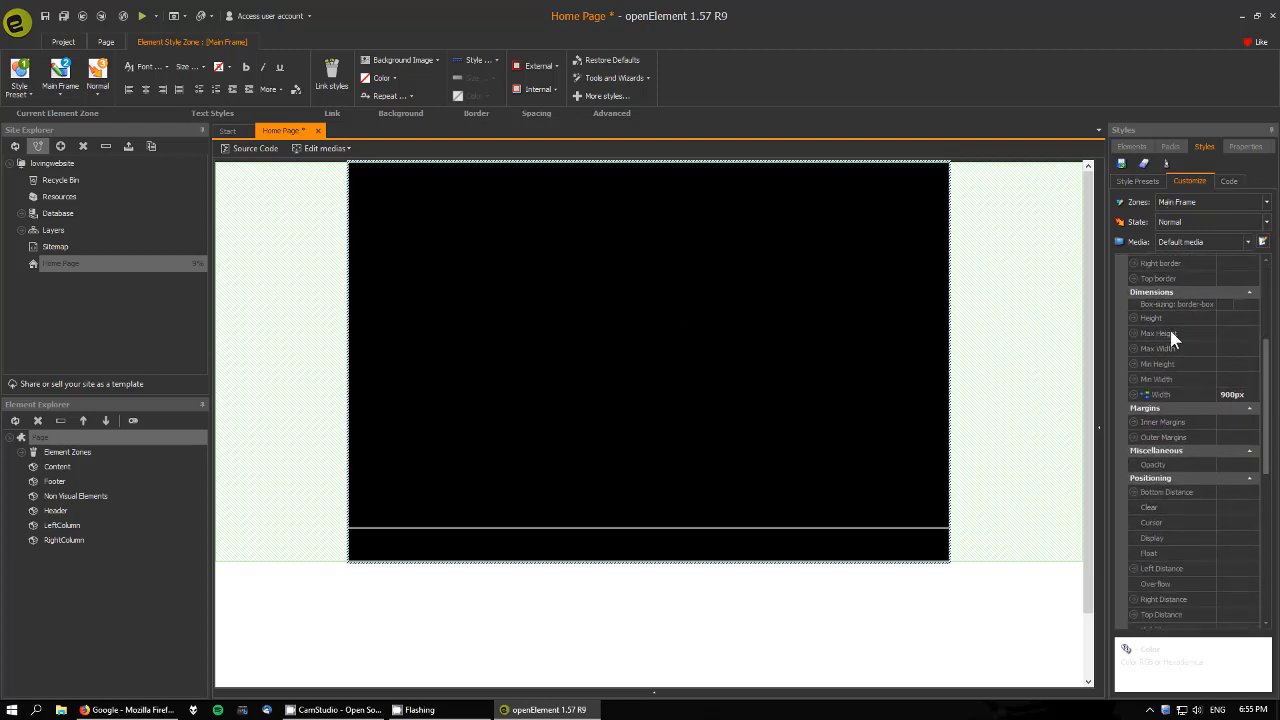
click(1251, 396)
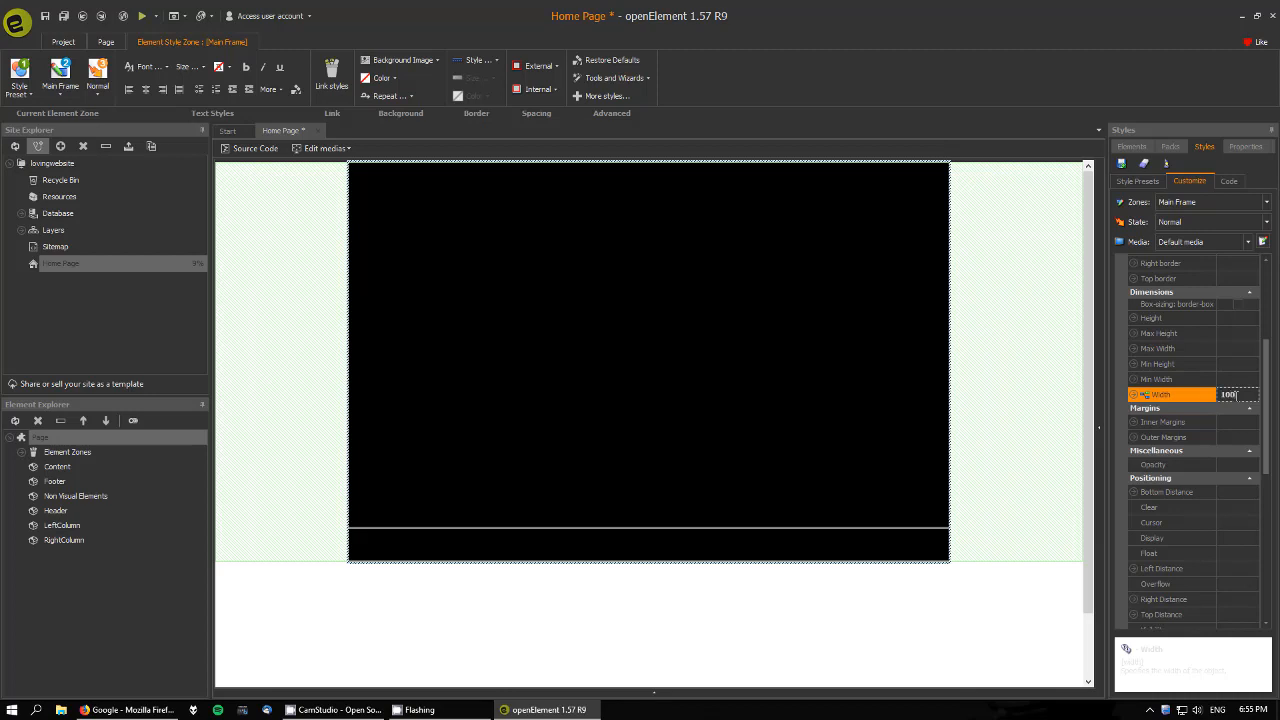
text(100%)
key(Return)
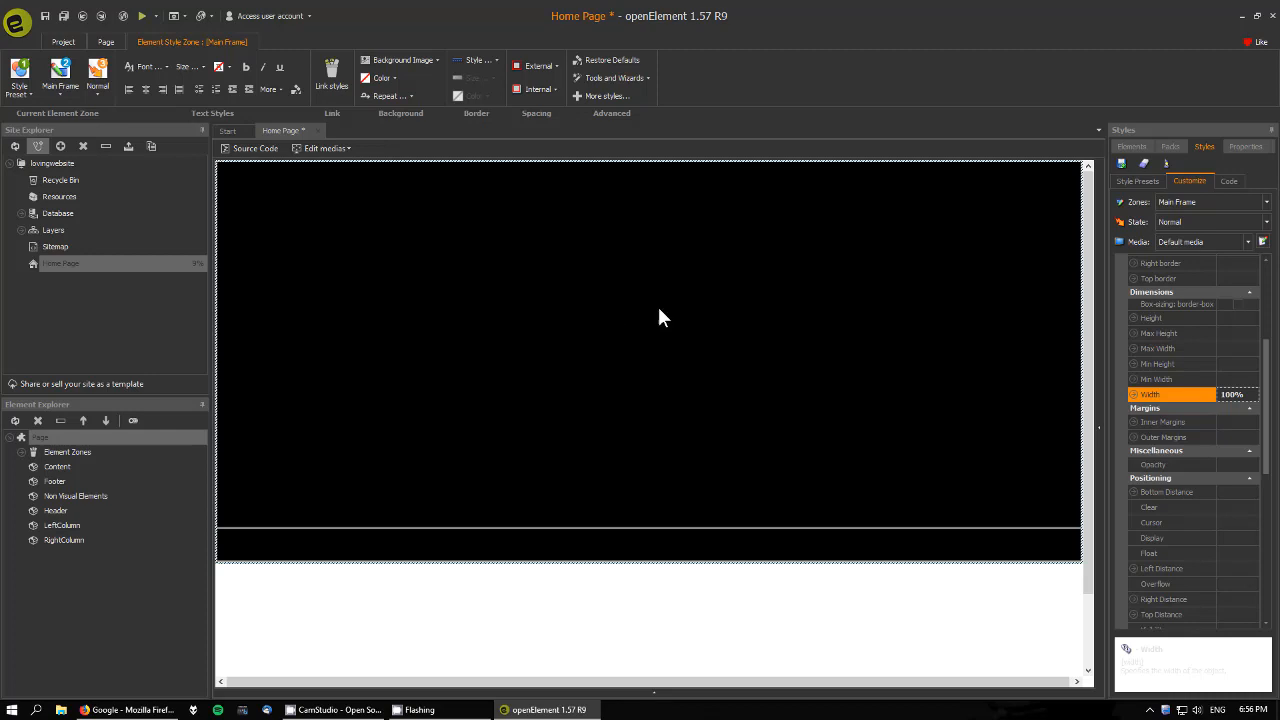
Set the main frame's height to 100% and preview the home page in the browser.
click(1234, 317)
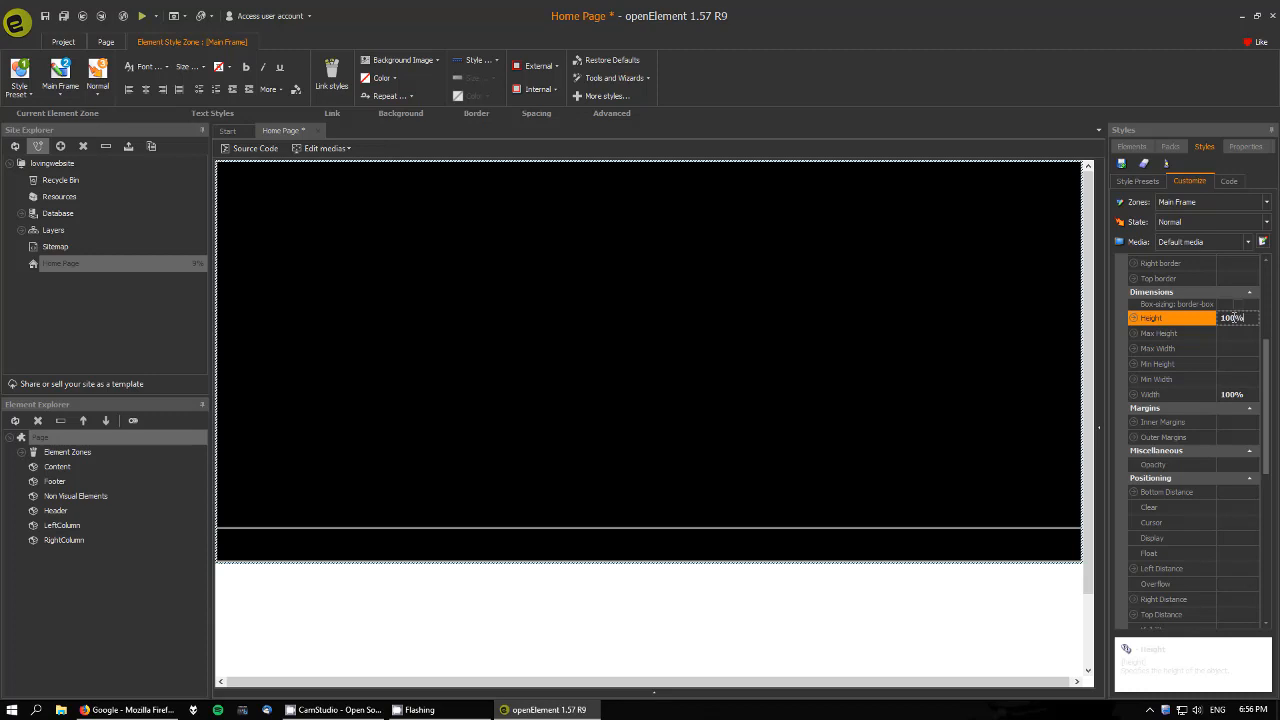
text(100%)
key(Return)
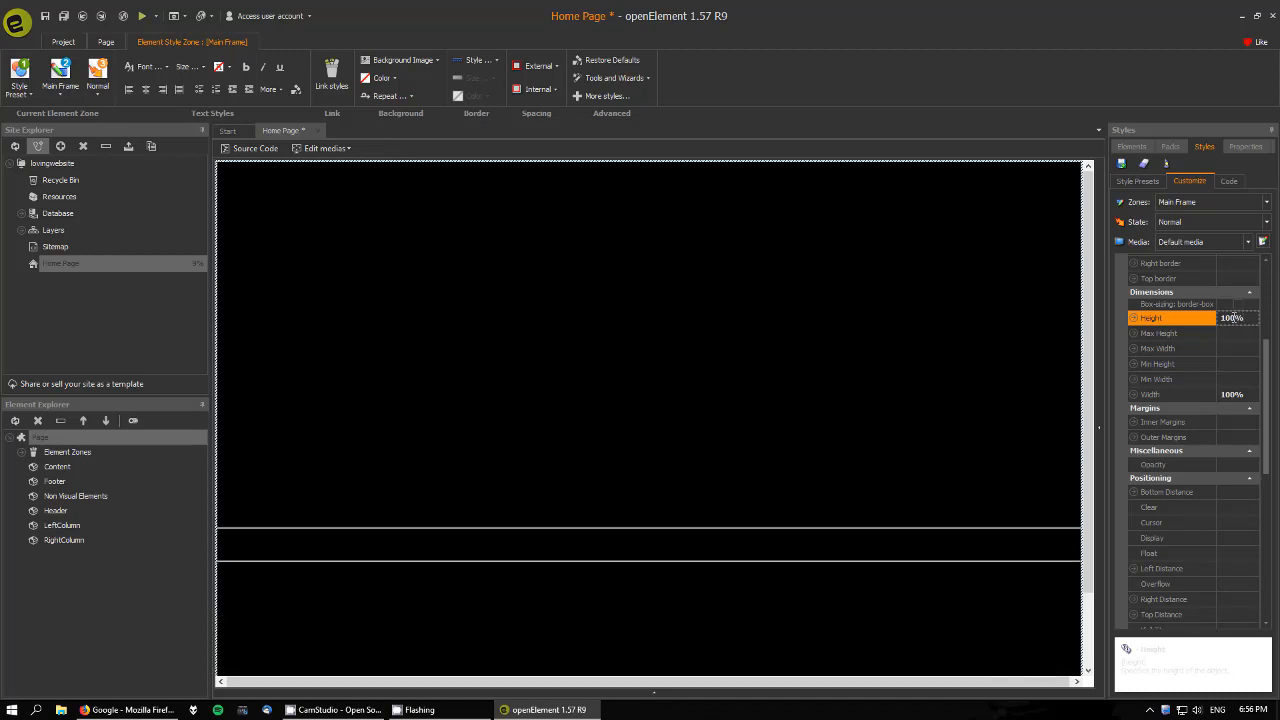
click(141, 17)
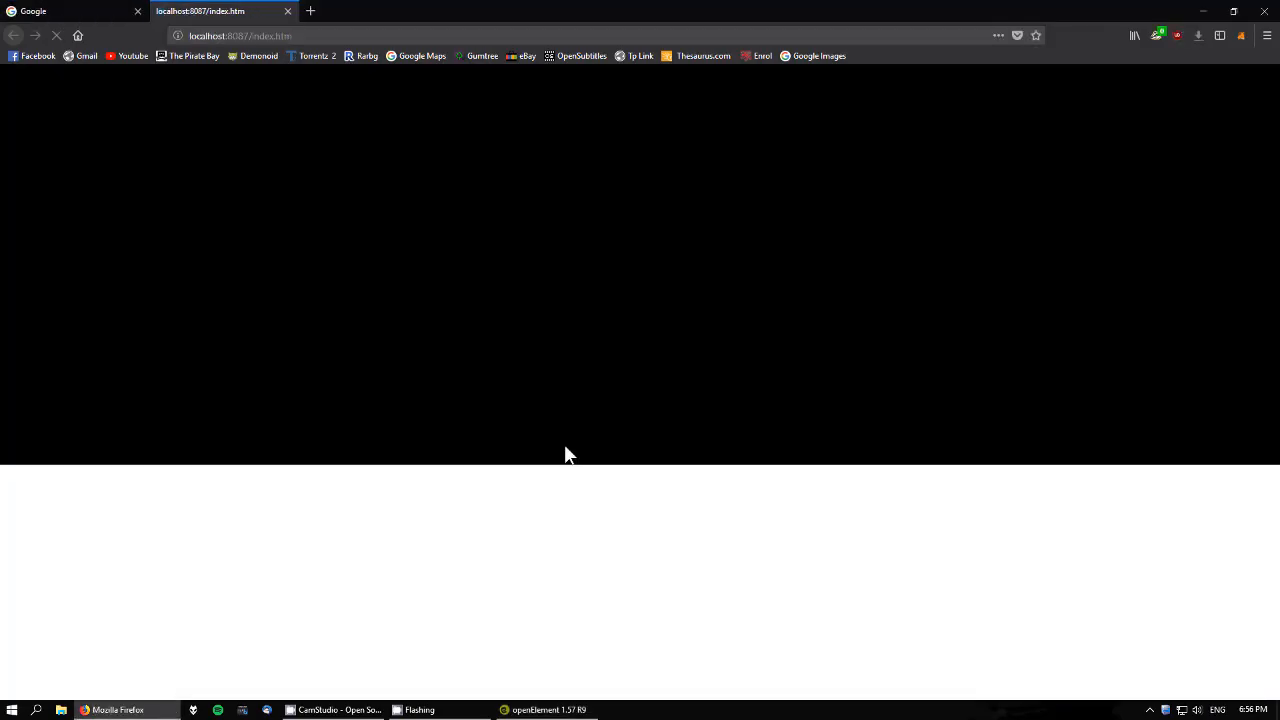
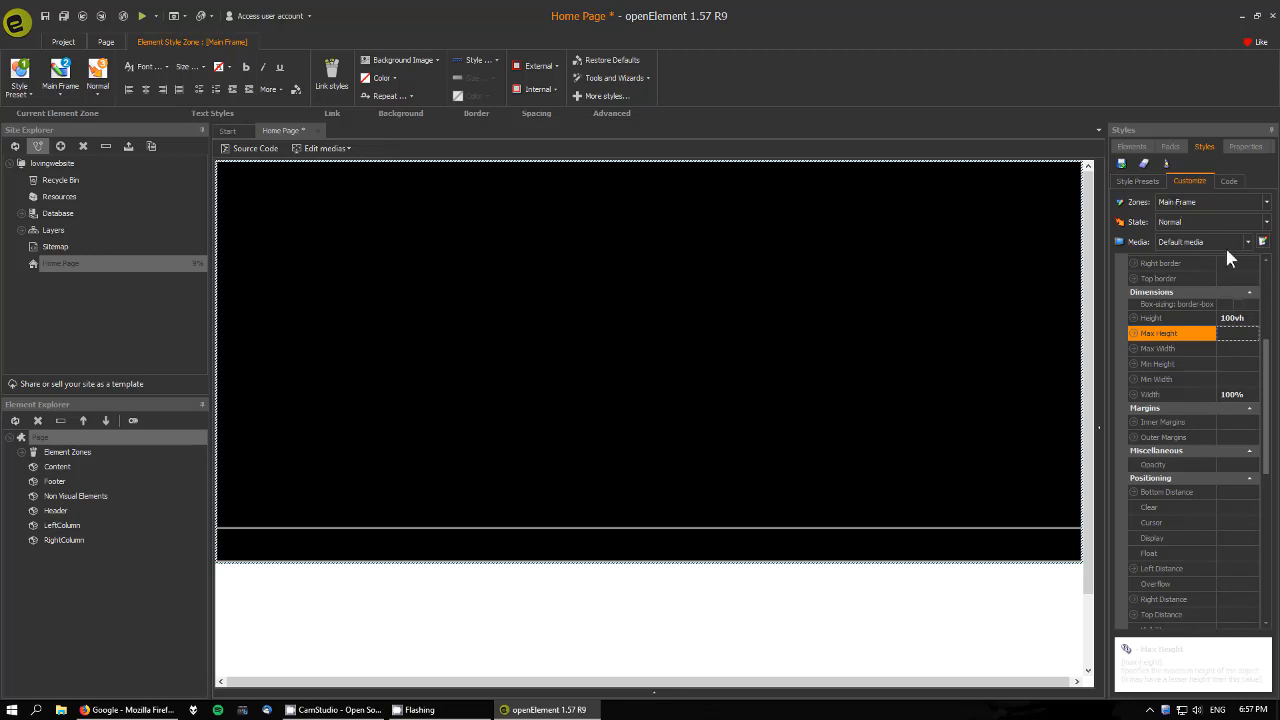
Add a Multi-Line Text element to the black main frame and move it to about 490 px from the left and 210 px from the top.
click(1131, 147)
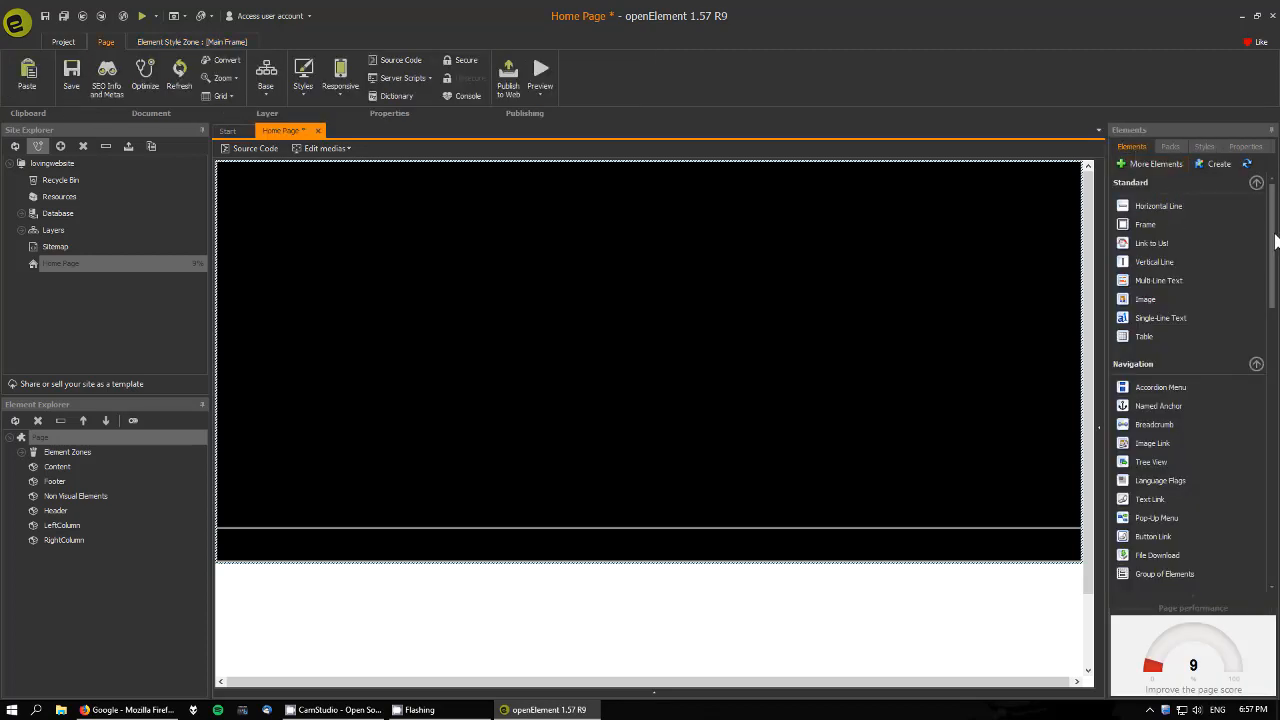
drag(1272, 233, 1275, 503)
scroll(1180, 400, up, 10)
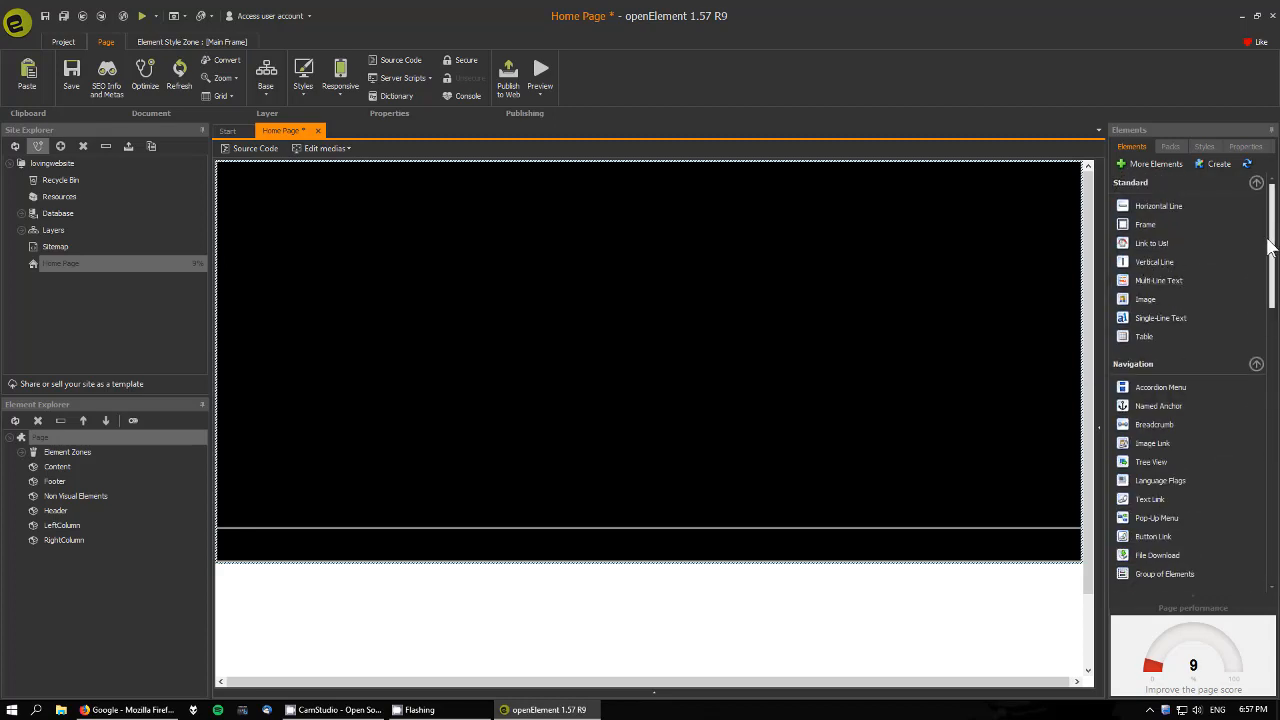
drag(1276, 250, 1275, 222)
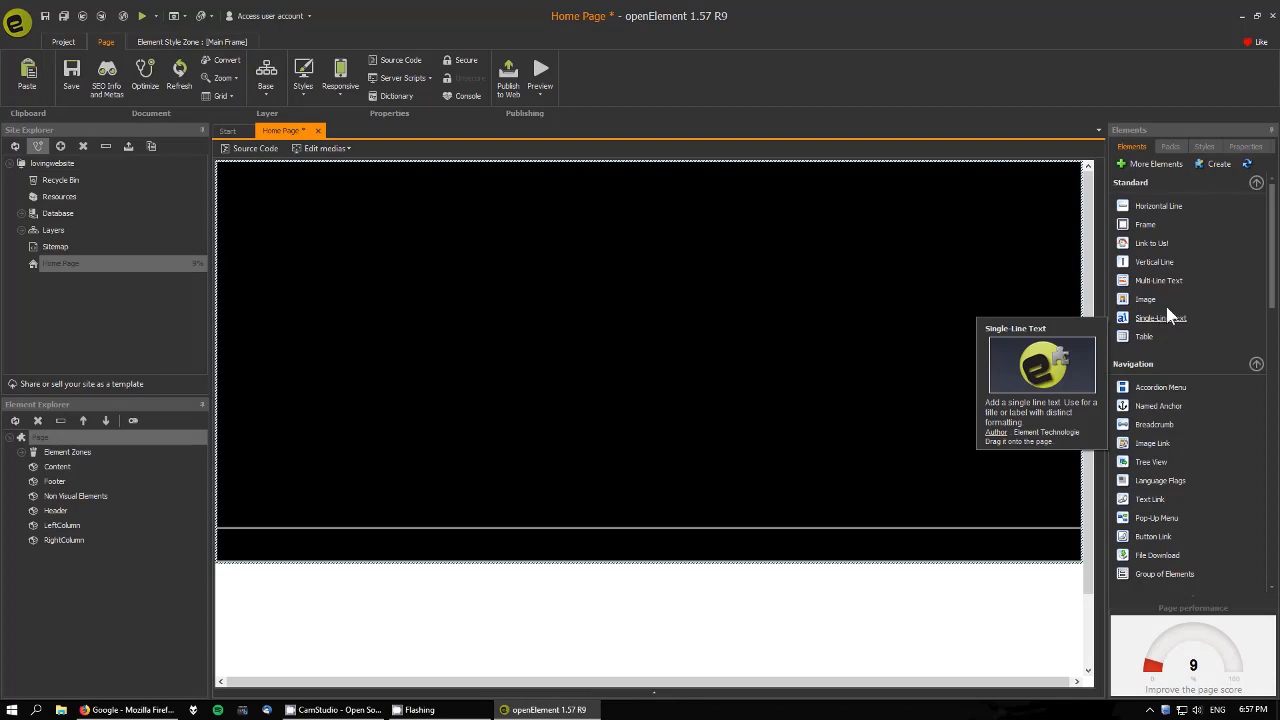
drag(1165, 310, 652, 319)
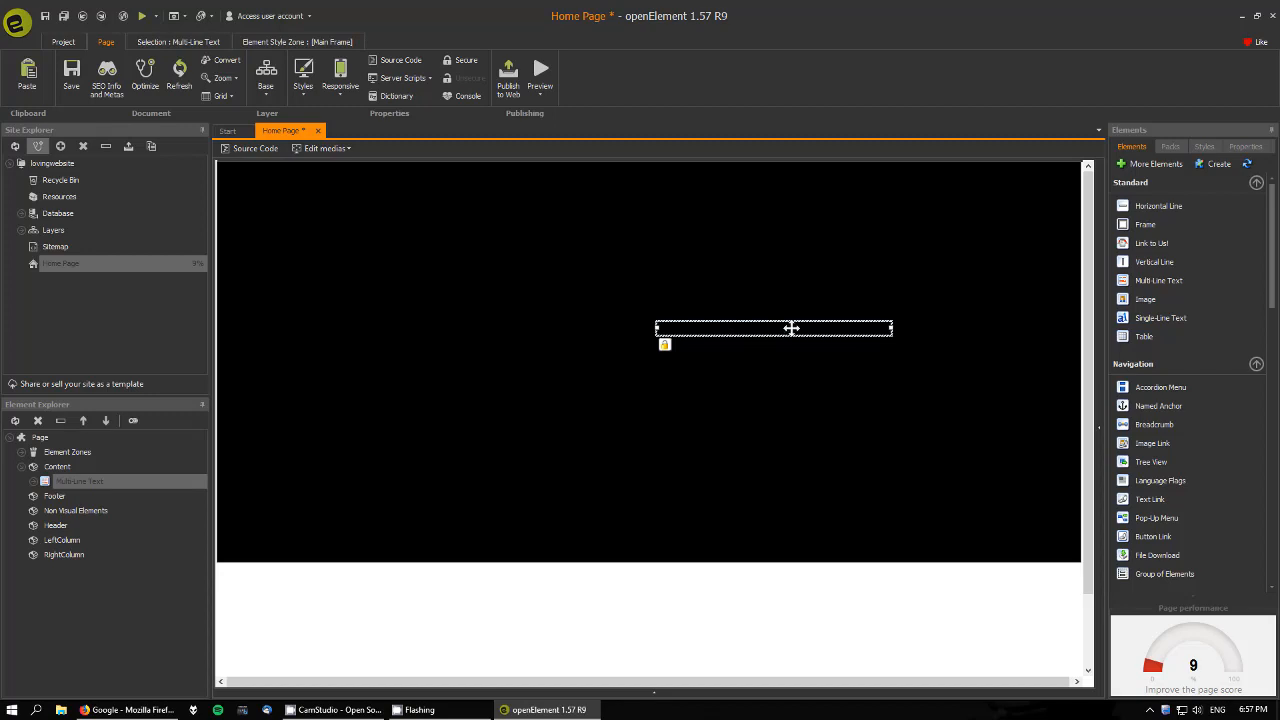
drag(791, 328, 677, 309)
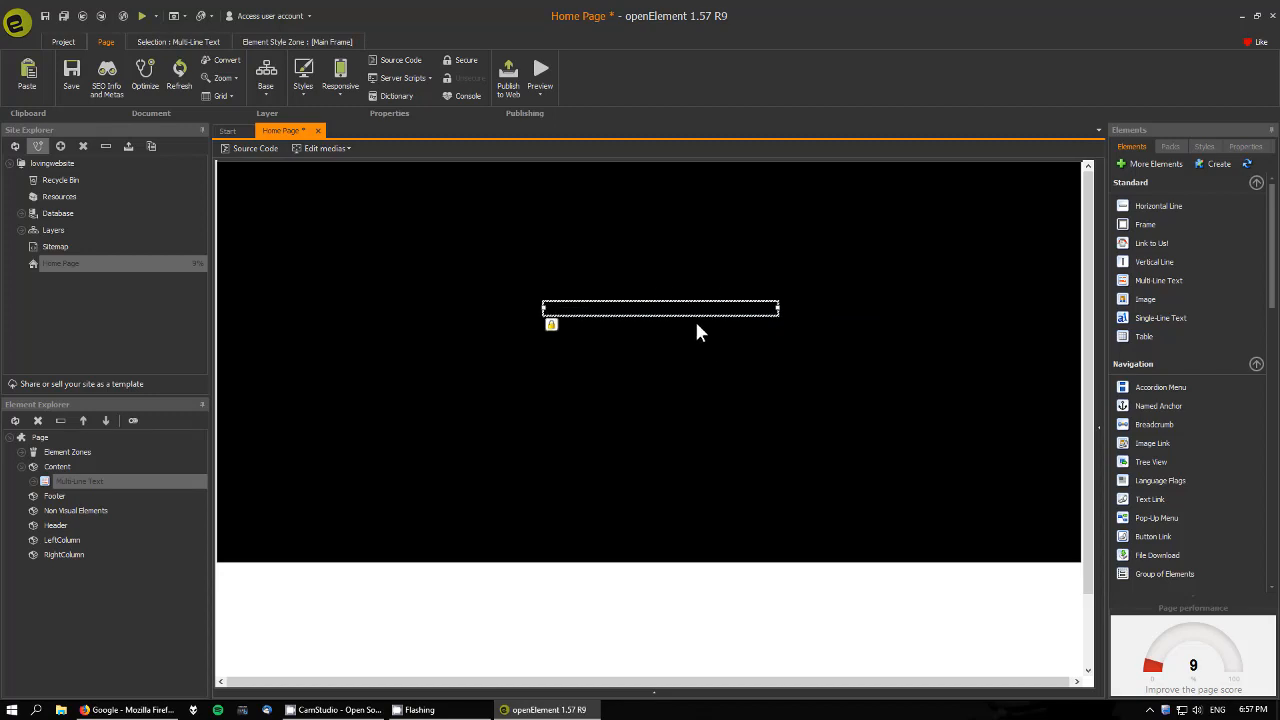
Auto-center the multi-line text element horizontally on the page.
right_click(700, 308)
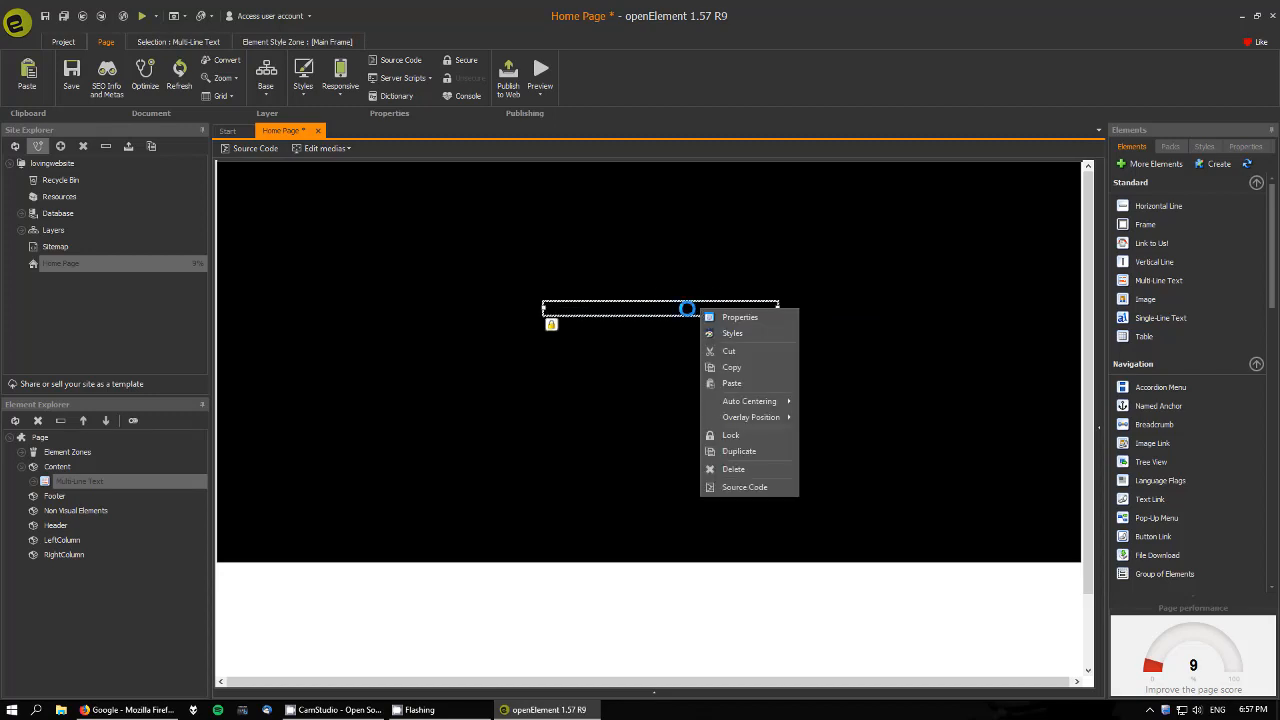
click(671, 313)
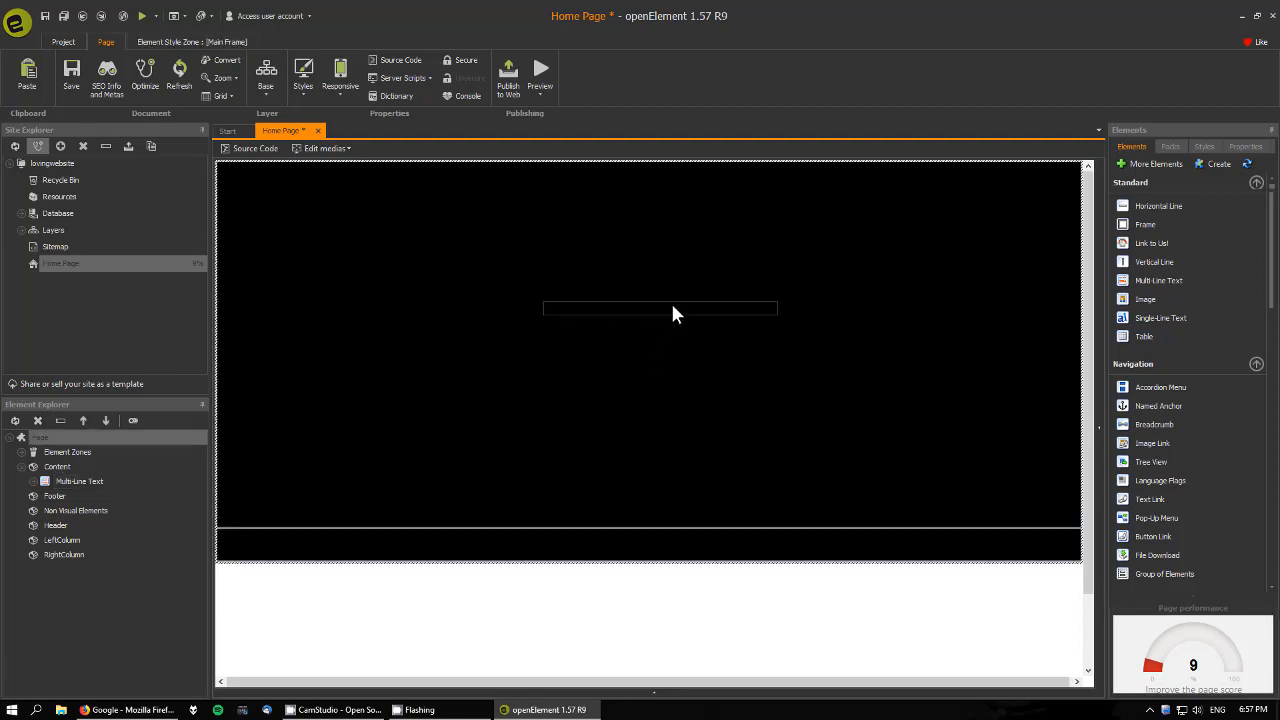
right_click(672, 305)
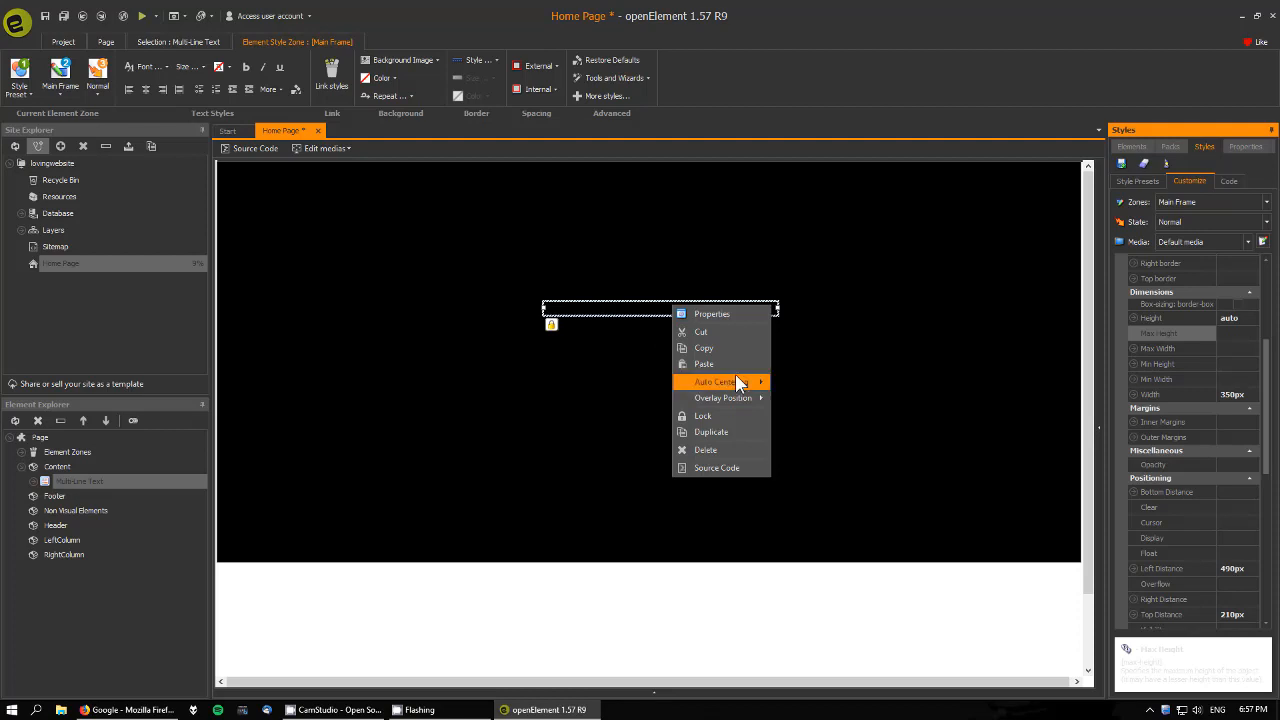
mouse_move(739, 382)
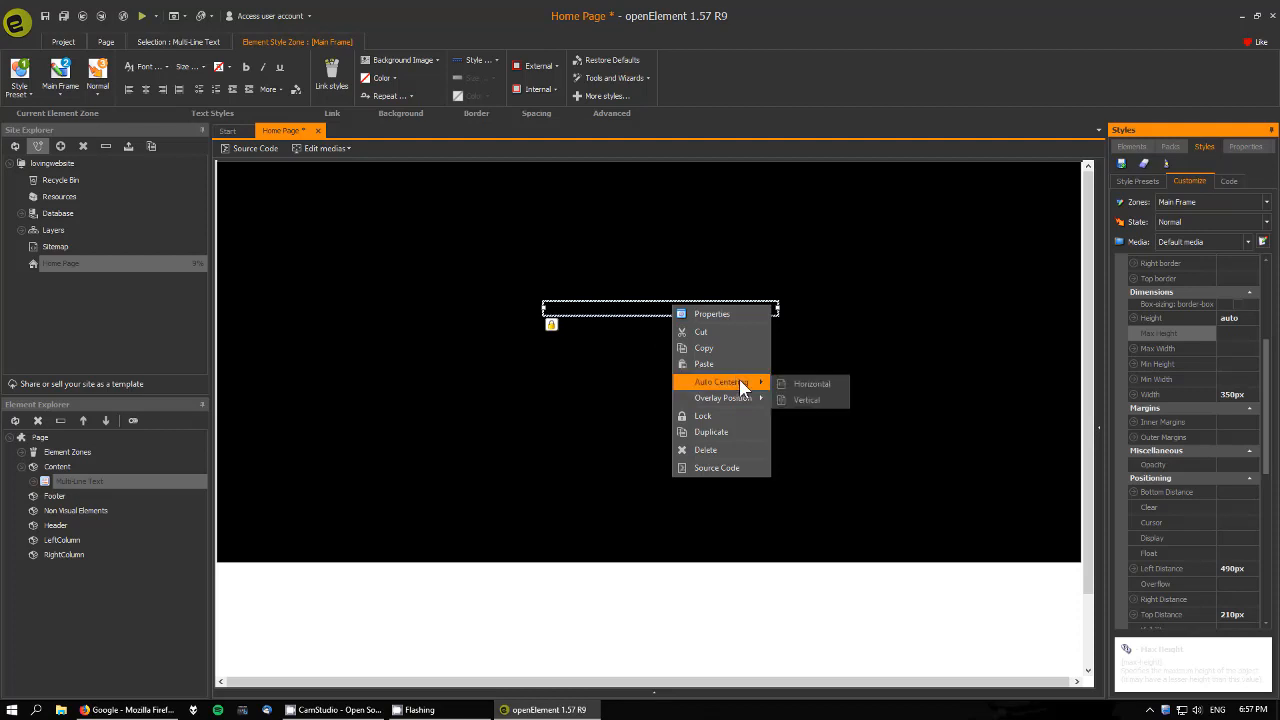
click(814, 383)
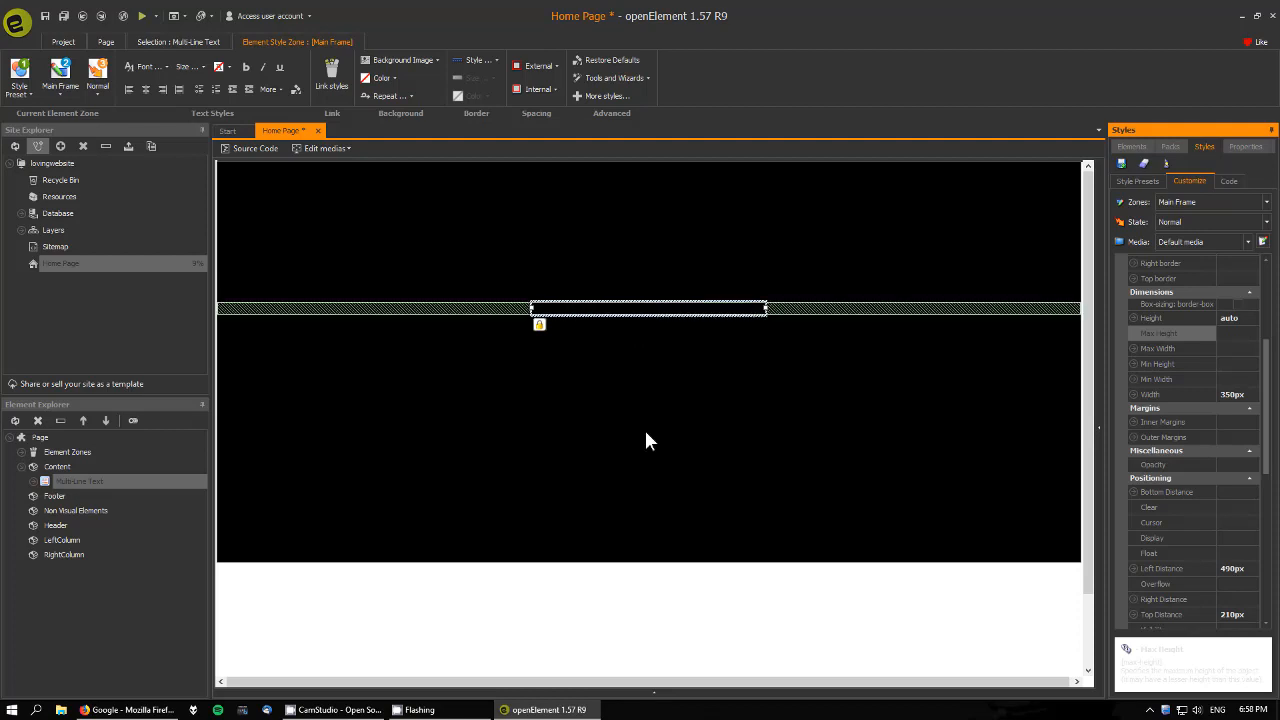
click(717, 356)
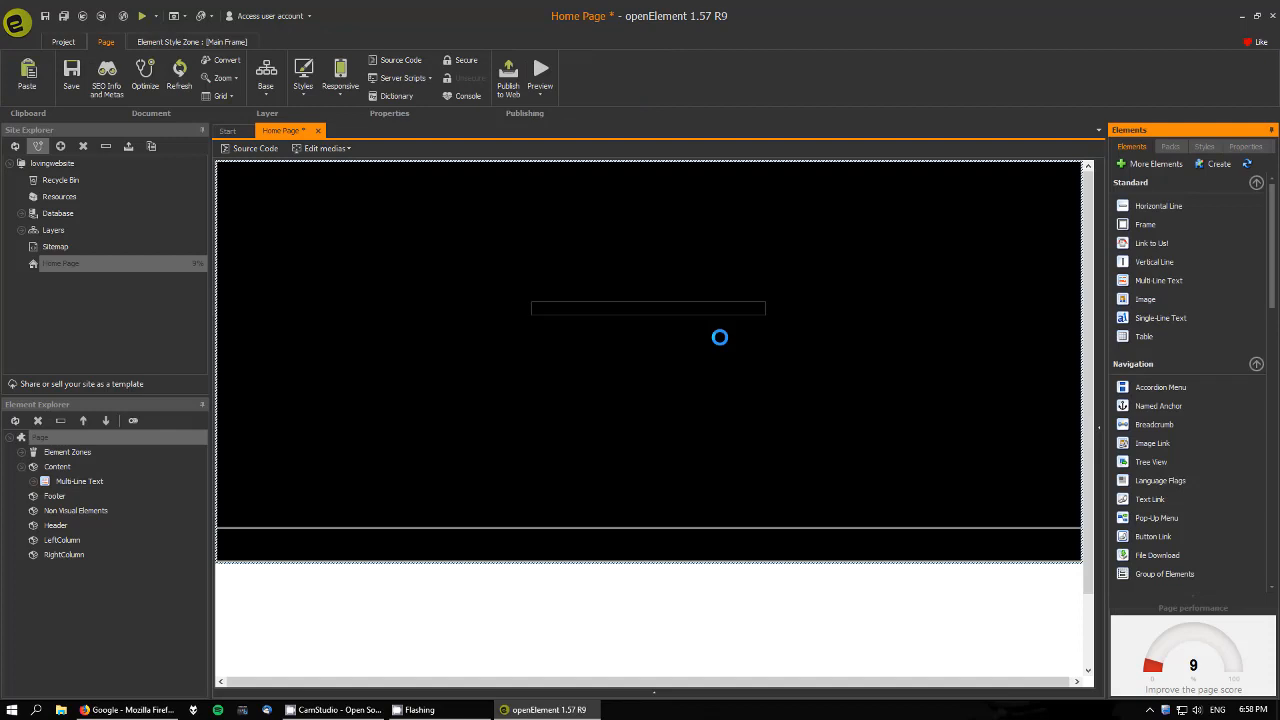
Clear the Left Distance value in the multi-line text element's positioning styles.
click(650, 308)
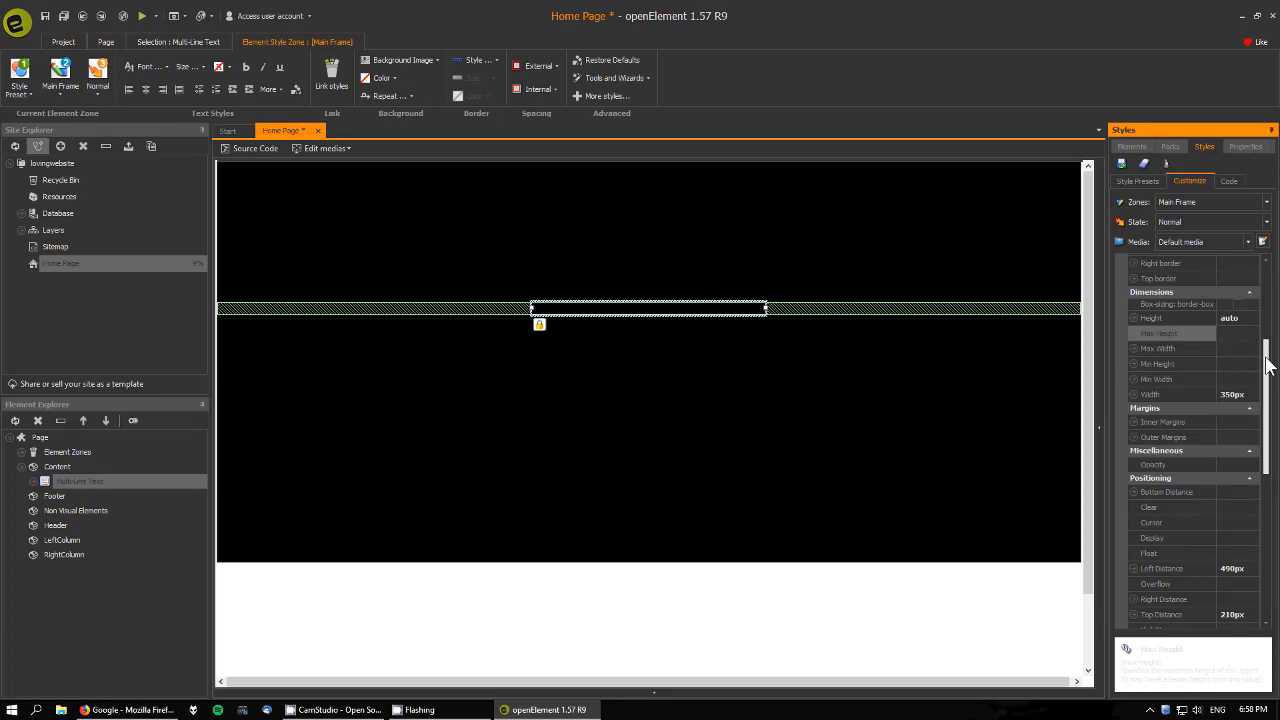
drag(1268, 365, 1266, 416)
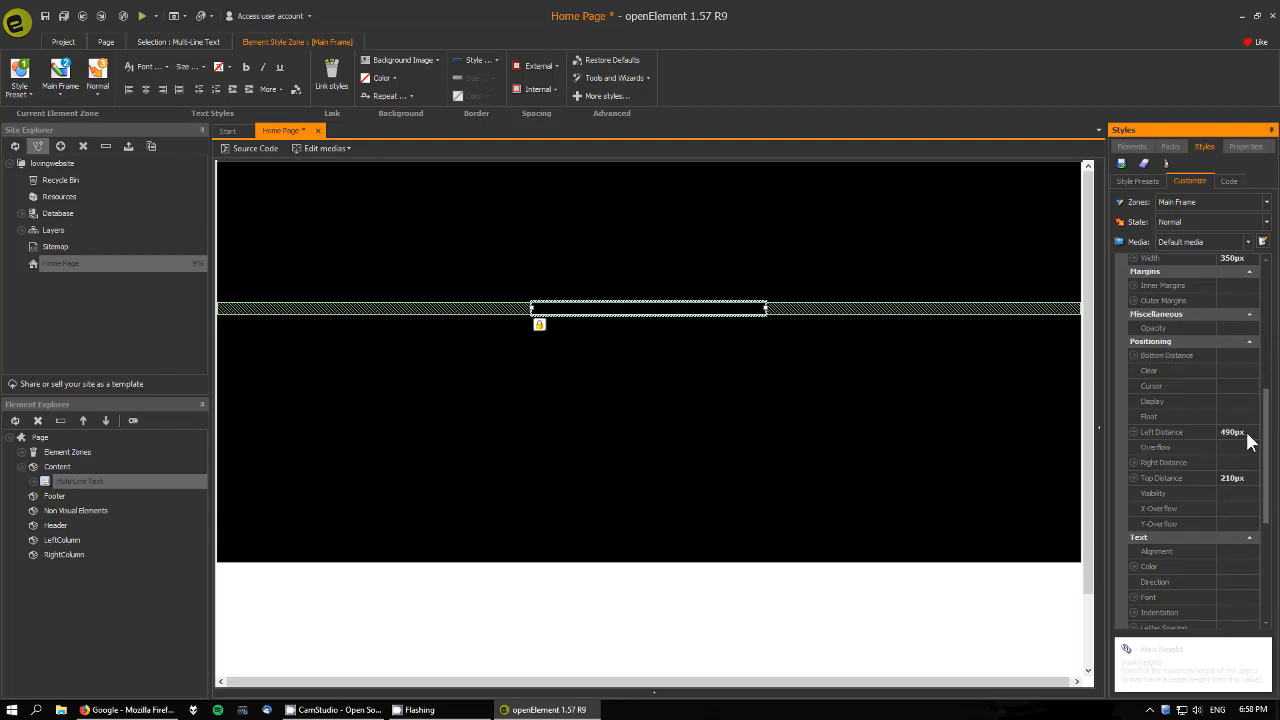
drag(1247, 434, 1178, 438)
key(BackSpace)
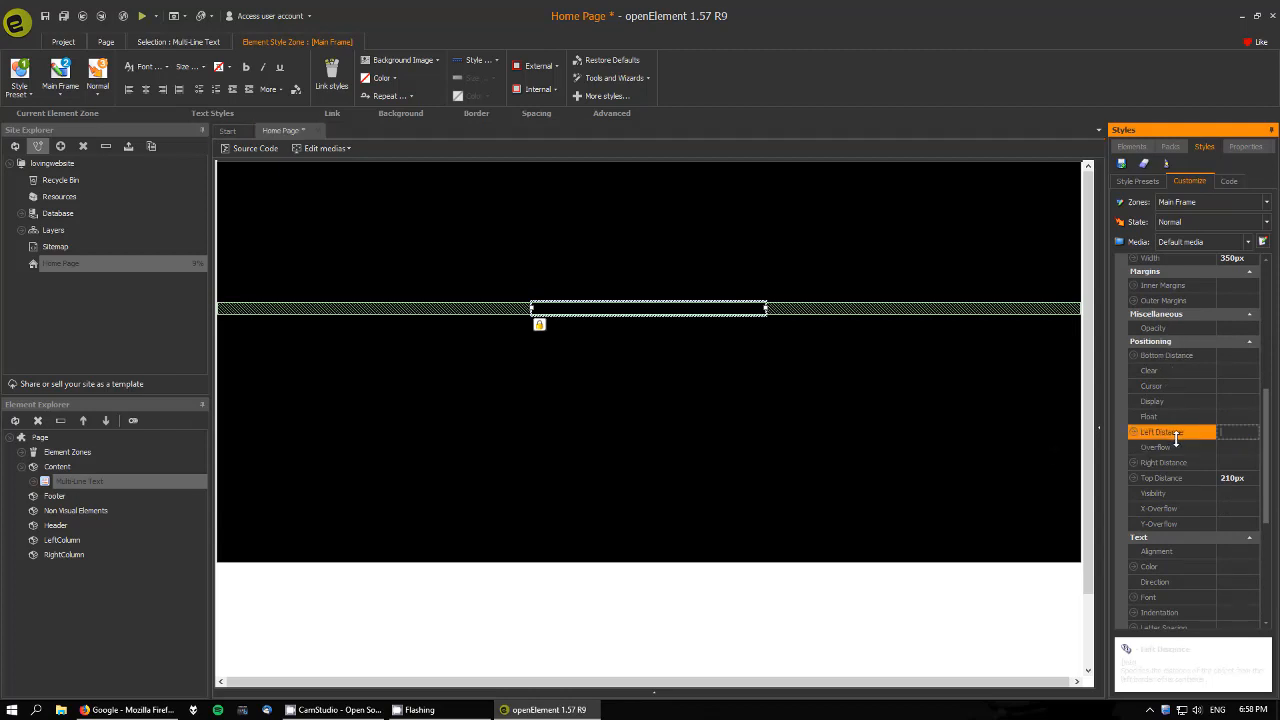
Set the multi-line text element's Top Distance to 150px.
click(1240, 481)
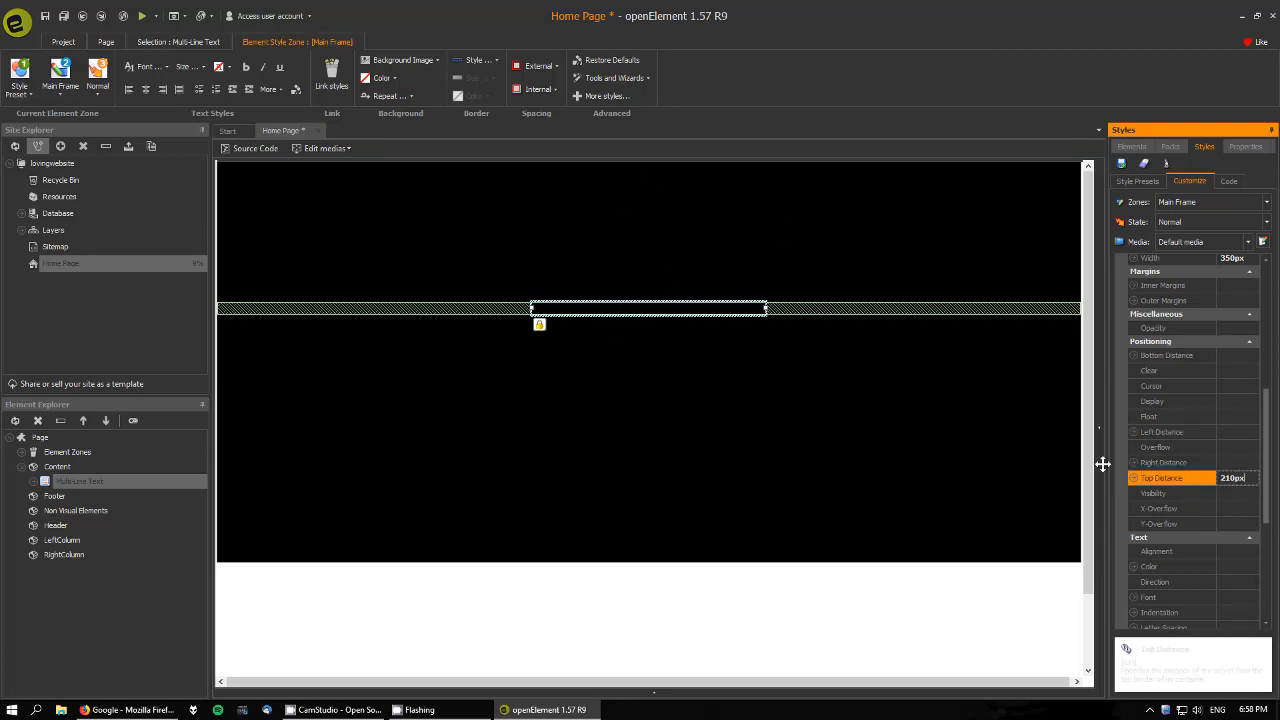
drag(1246, 479, 1171, 485)
text(150px)
key(Return)
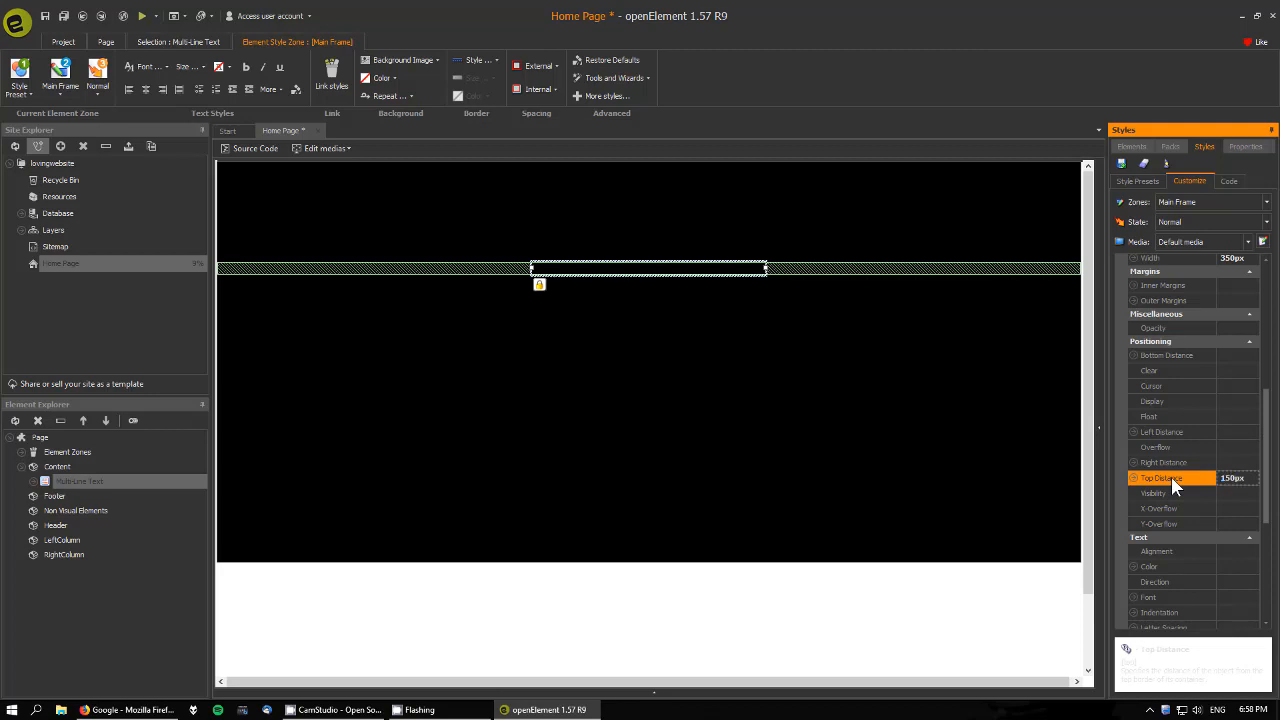
Set the multi-line text element's Top Distance to 33% and deselect the element.
drag(1250, 478, 1180, 470)
text(33%)
key(Return)
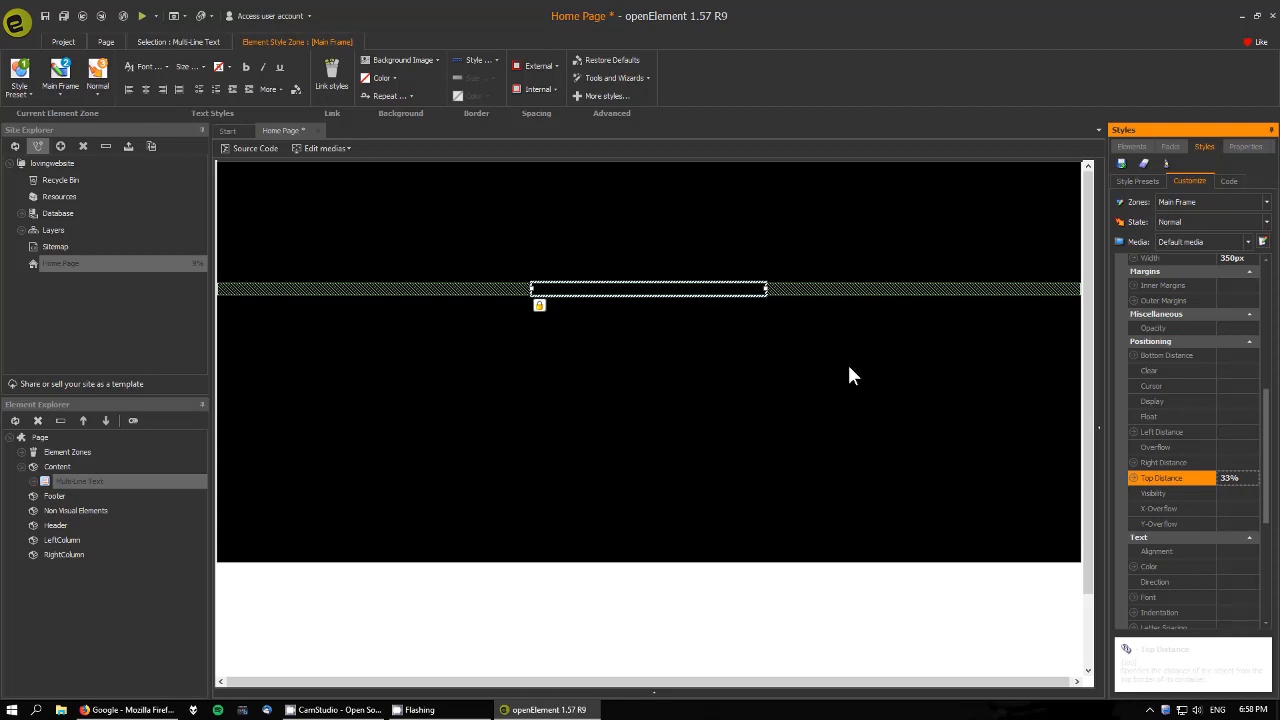
click(797, 352)
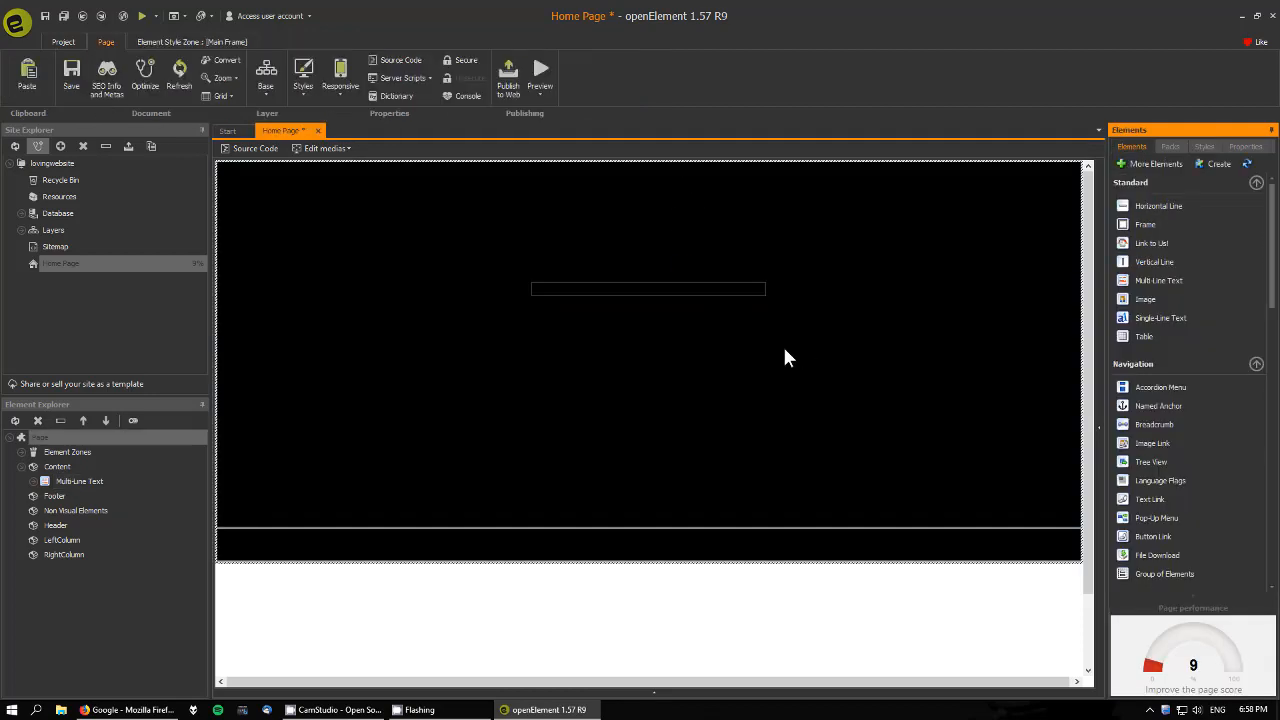
Open the multi-line text element for text editing and delete its placeholder text, leaving no extra line.
click(647, 292)
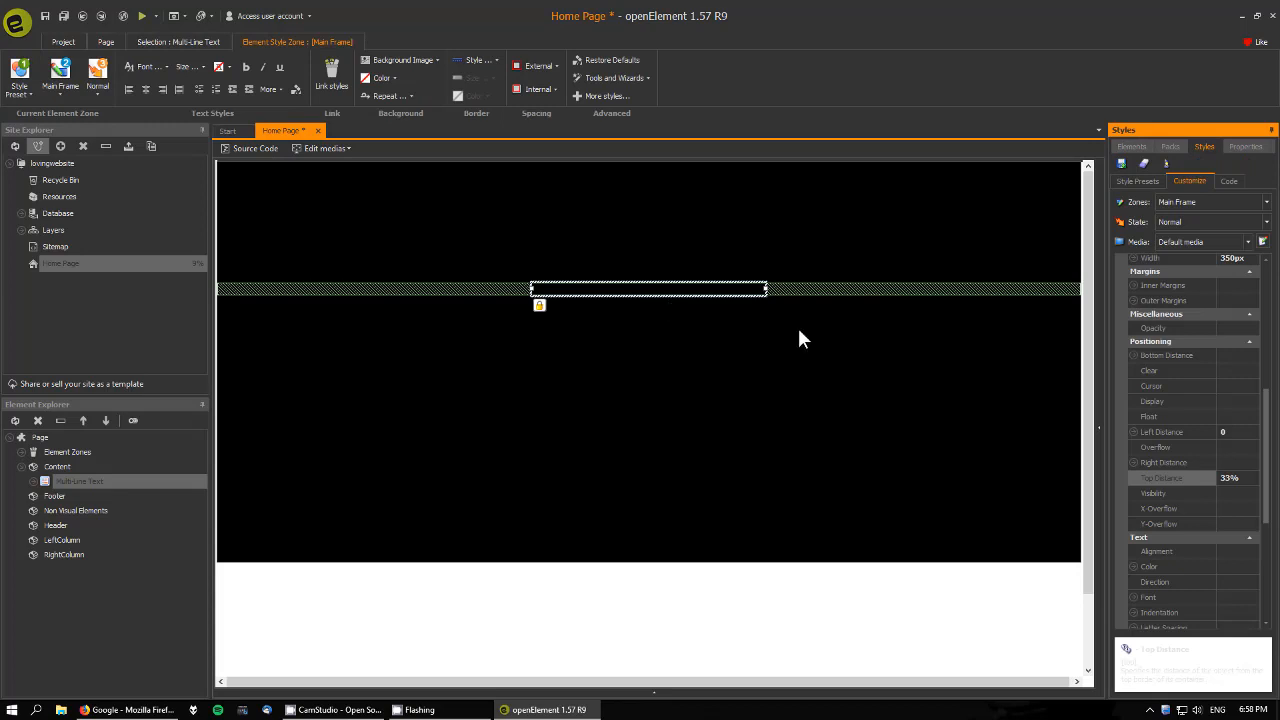
double_click(666, 288)
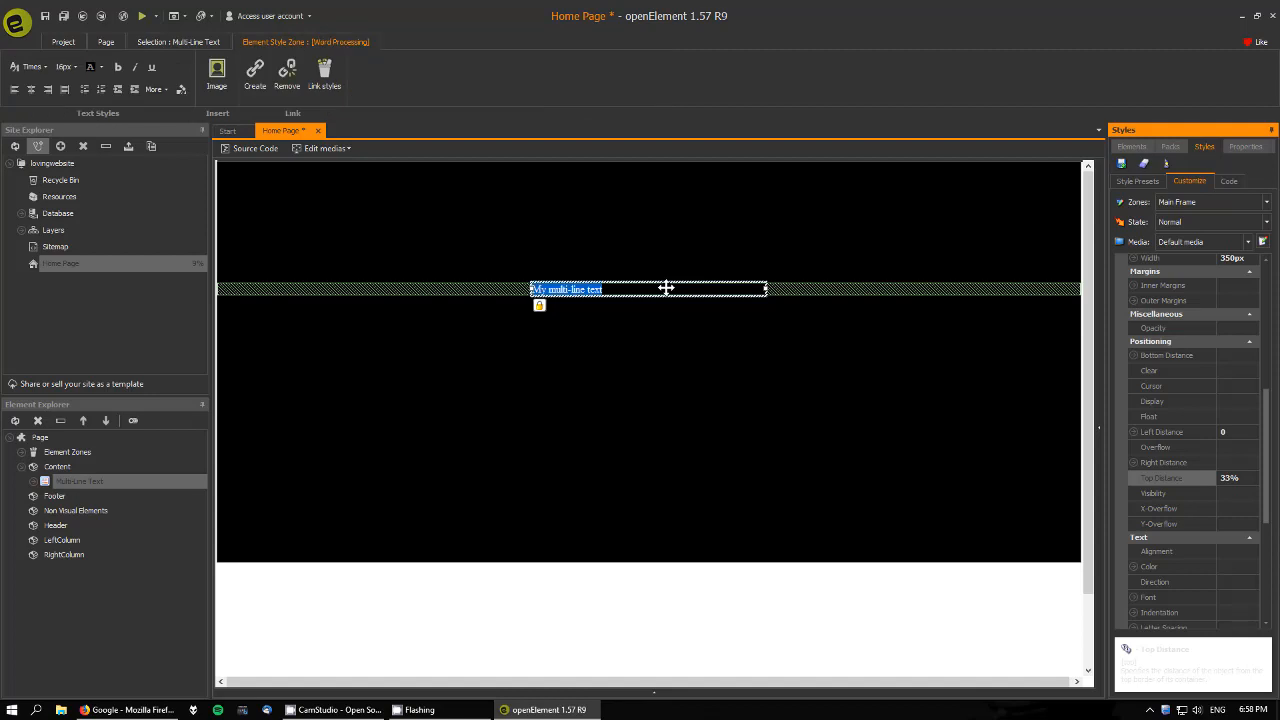
key(Delete)
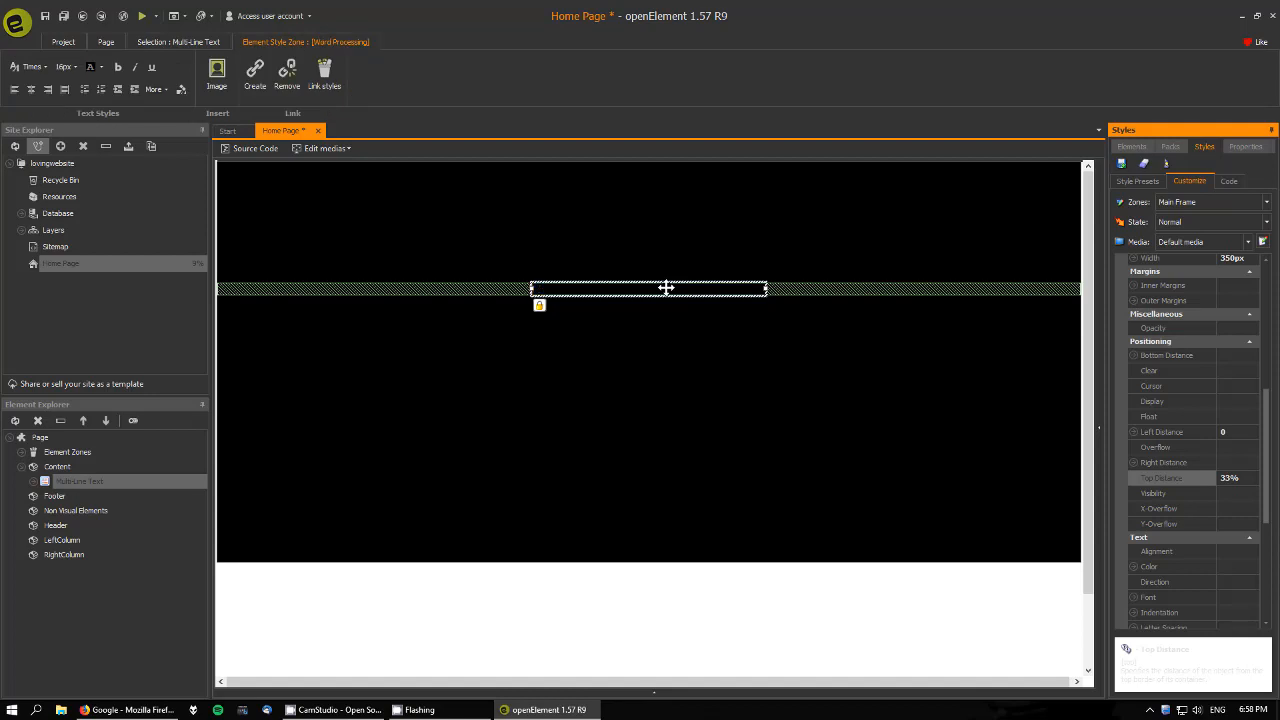
key(Return)
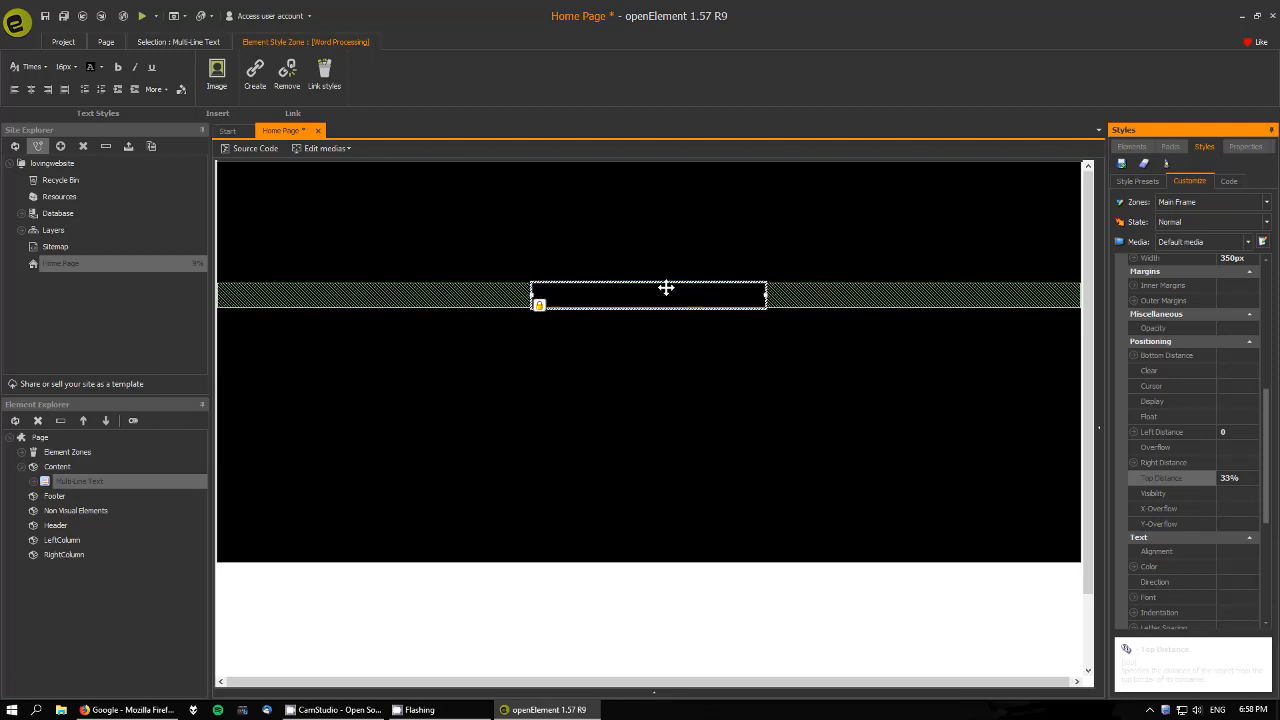
key(BackSpace)
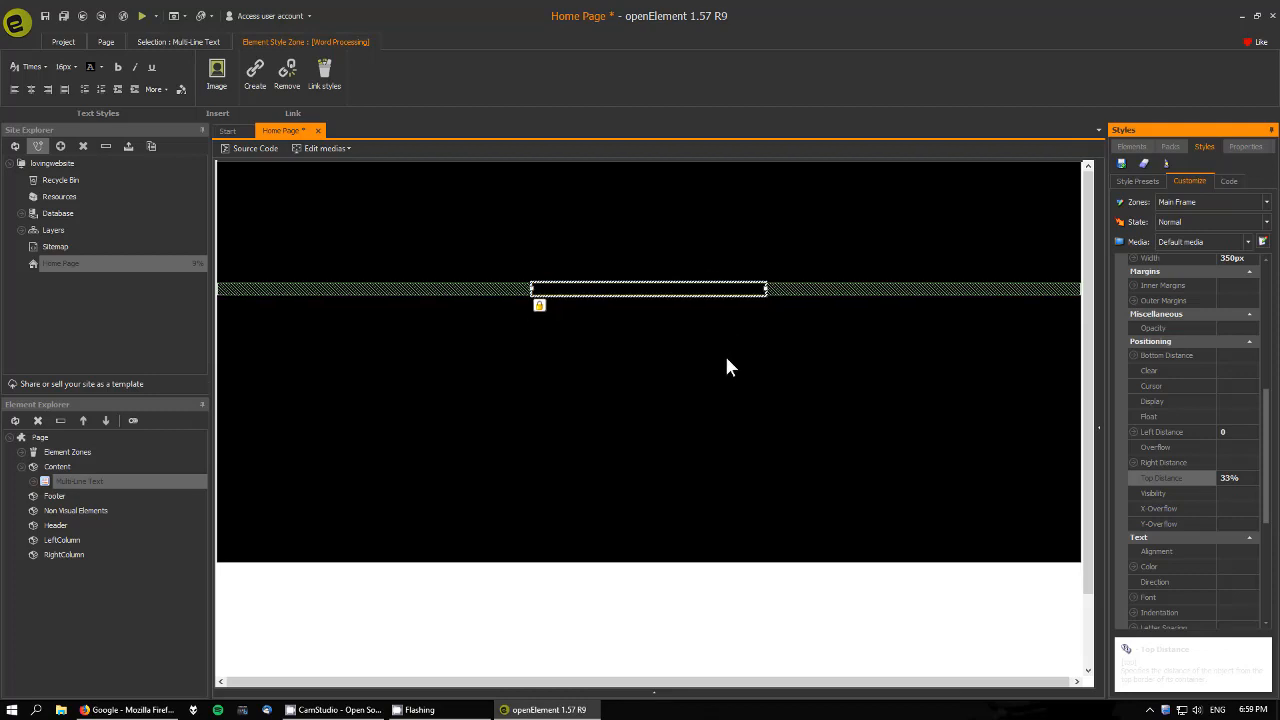
Enter "Kitten and Pop" as the multi-line element's text, finish editing and select the element again.
click(663, 295)
click(652, 286)
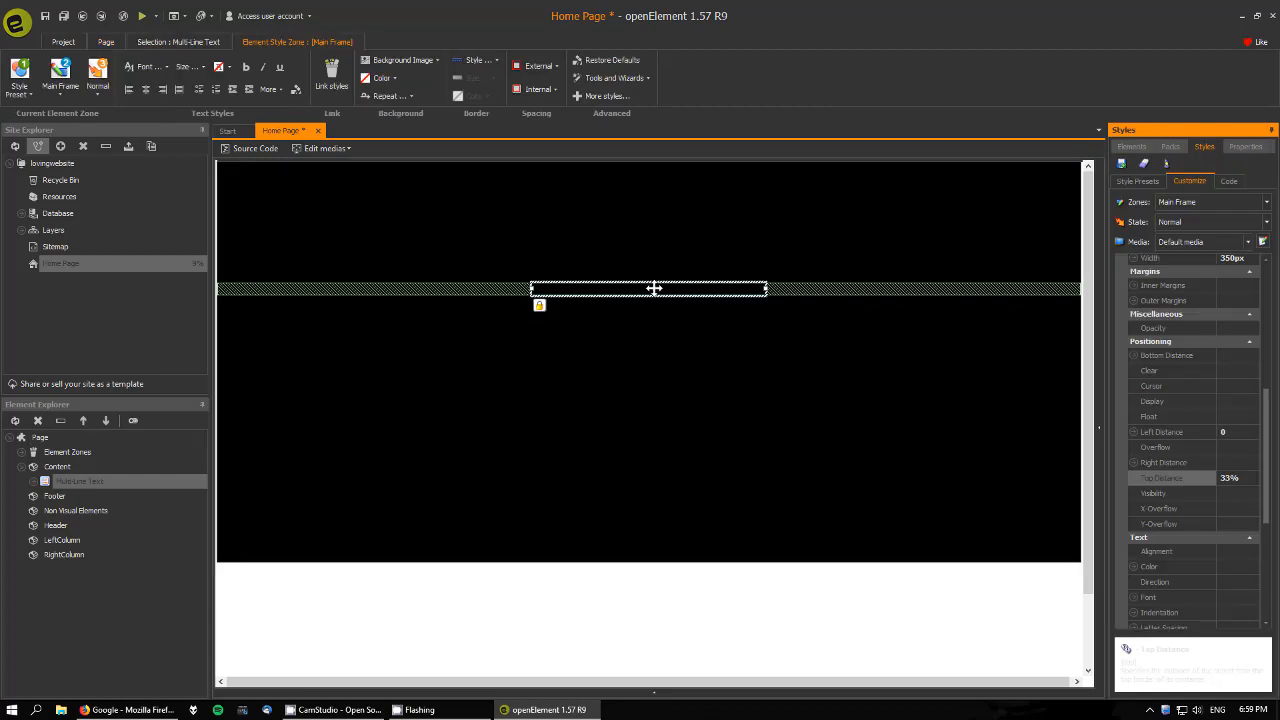
click(652, 286)
click(656, 288)
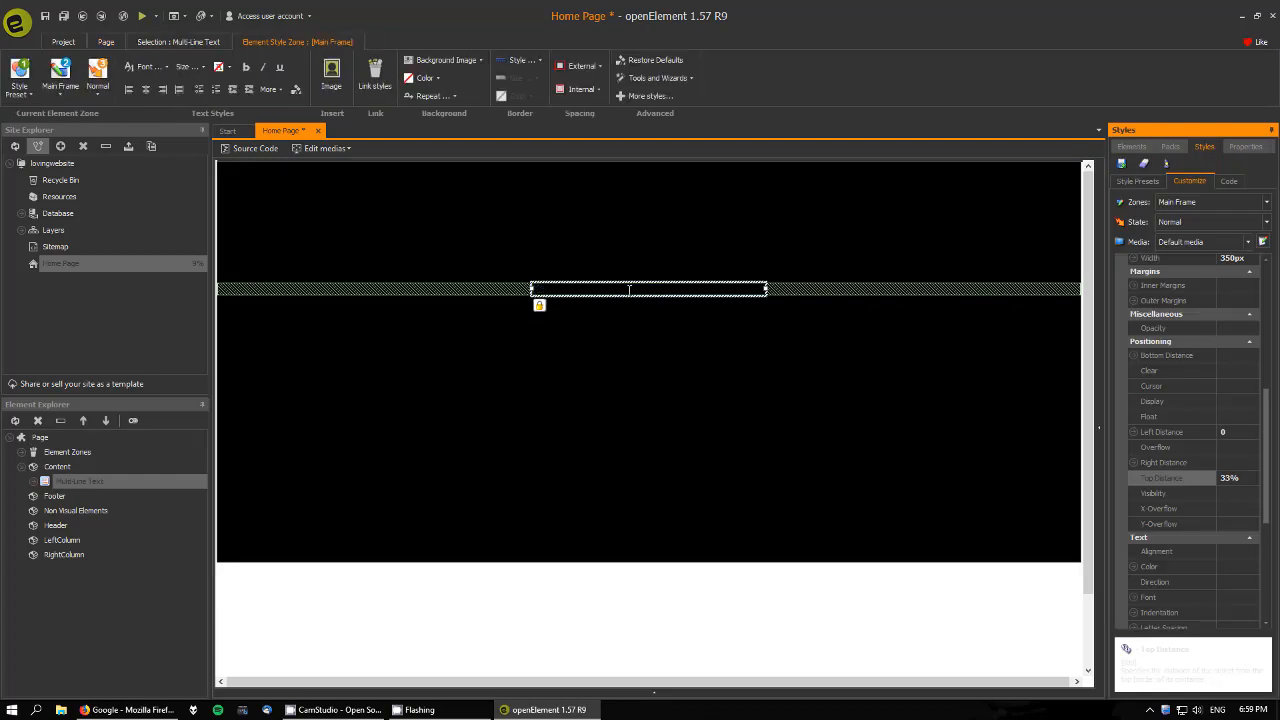
drag(497, 303, 527, 290)
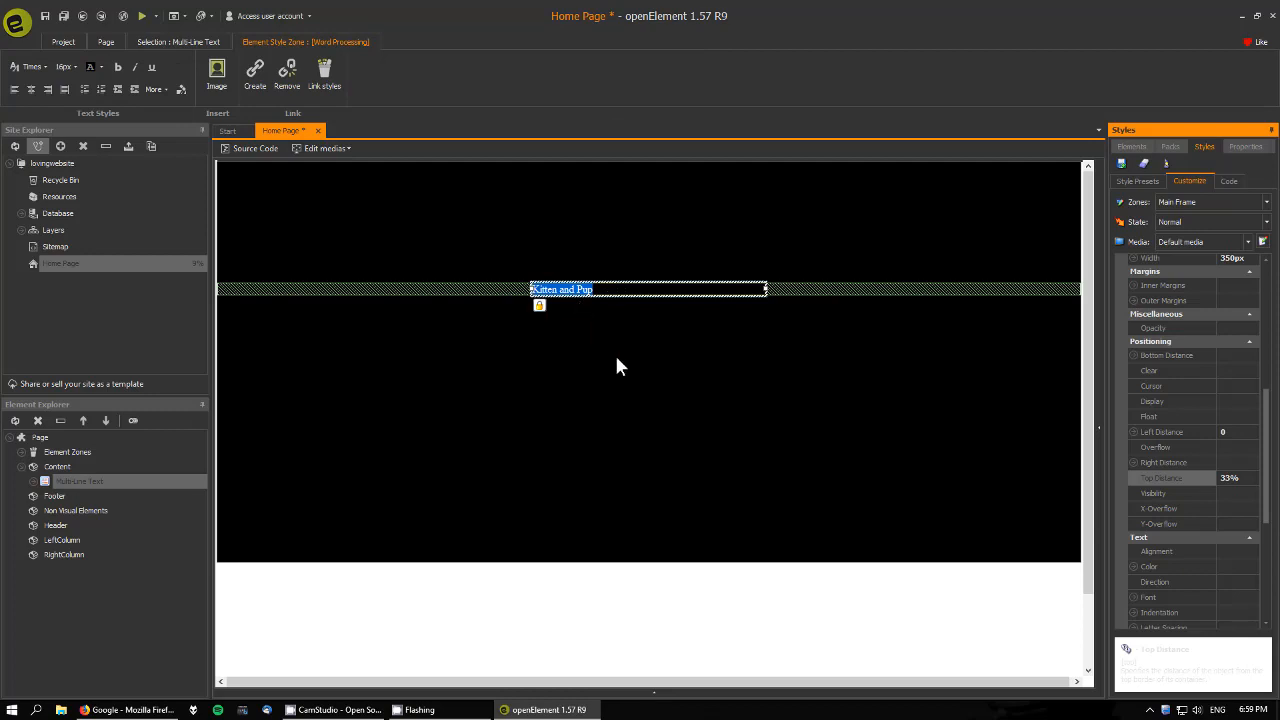
click(630, 314)
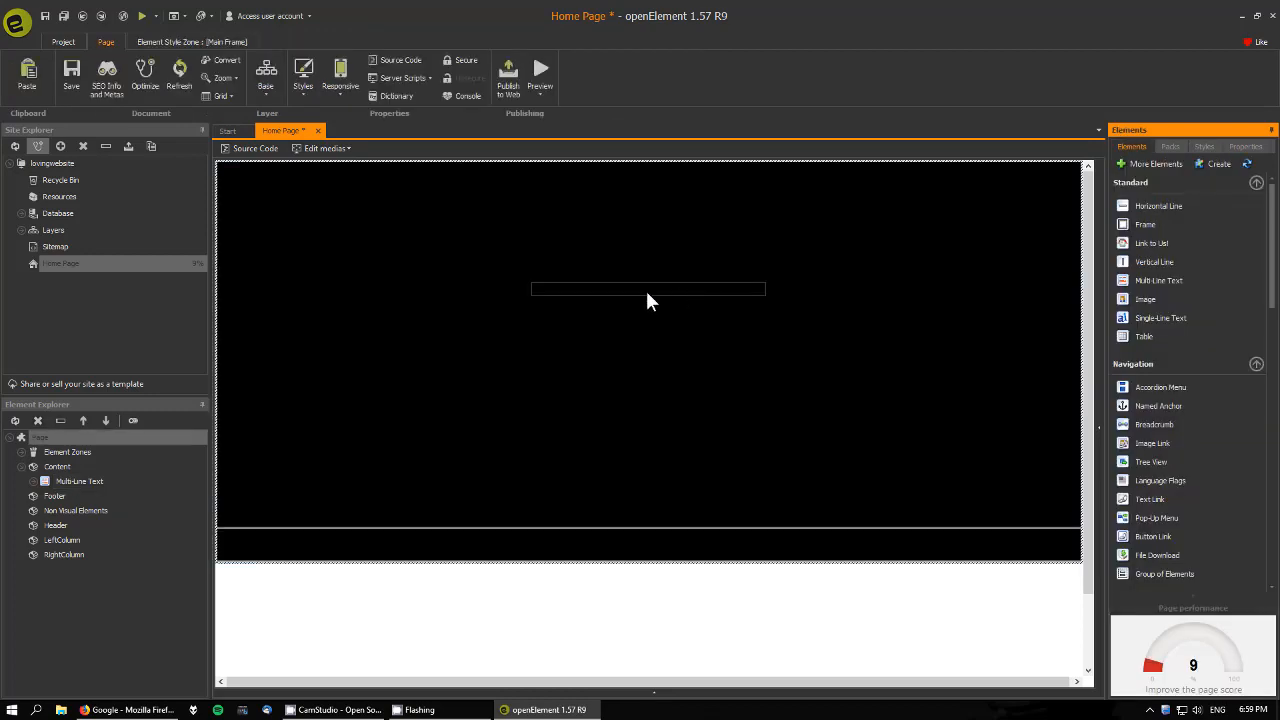
click(646, 291)
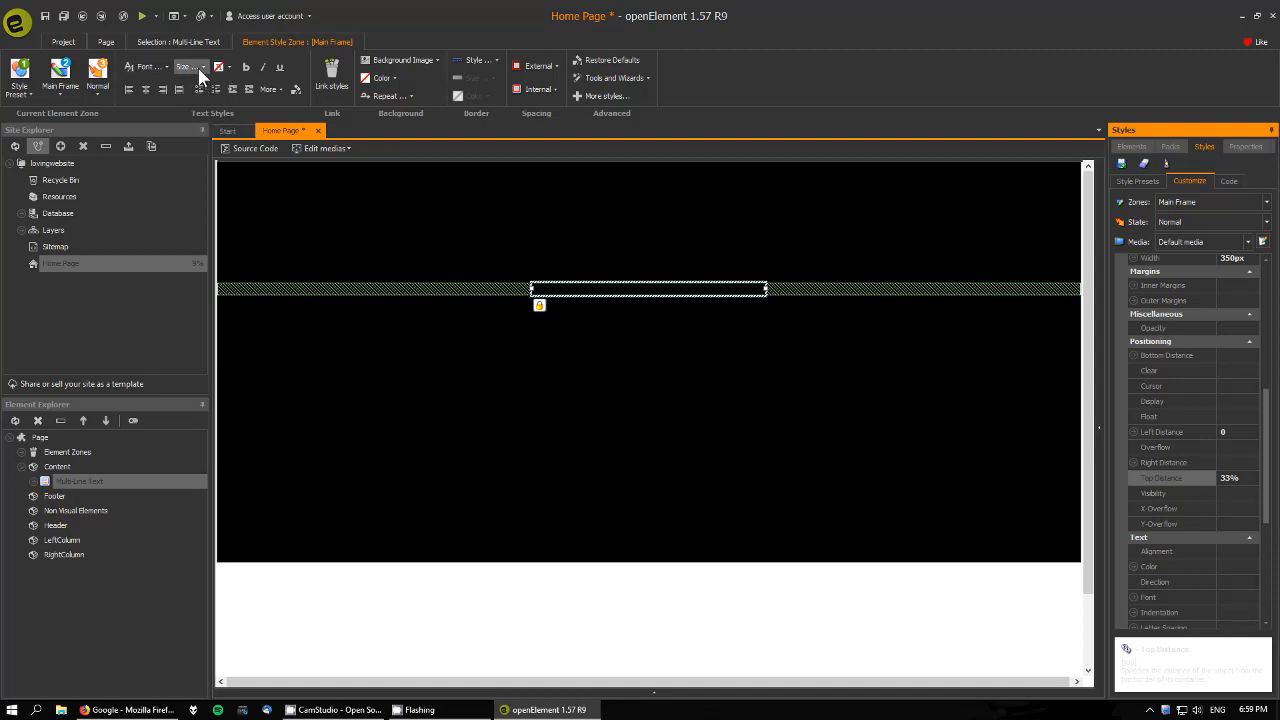
Add the free font Special Elite to the site and apply it to the multi-line text element.
drag(1266, 405, 1273, 476)
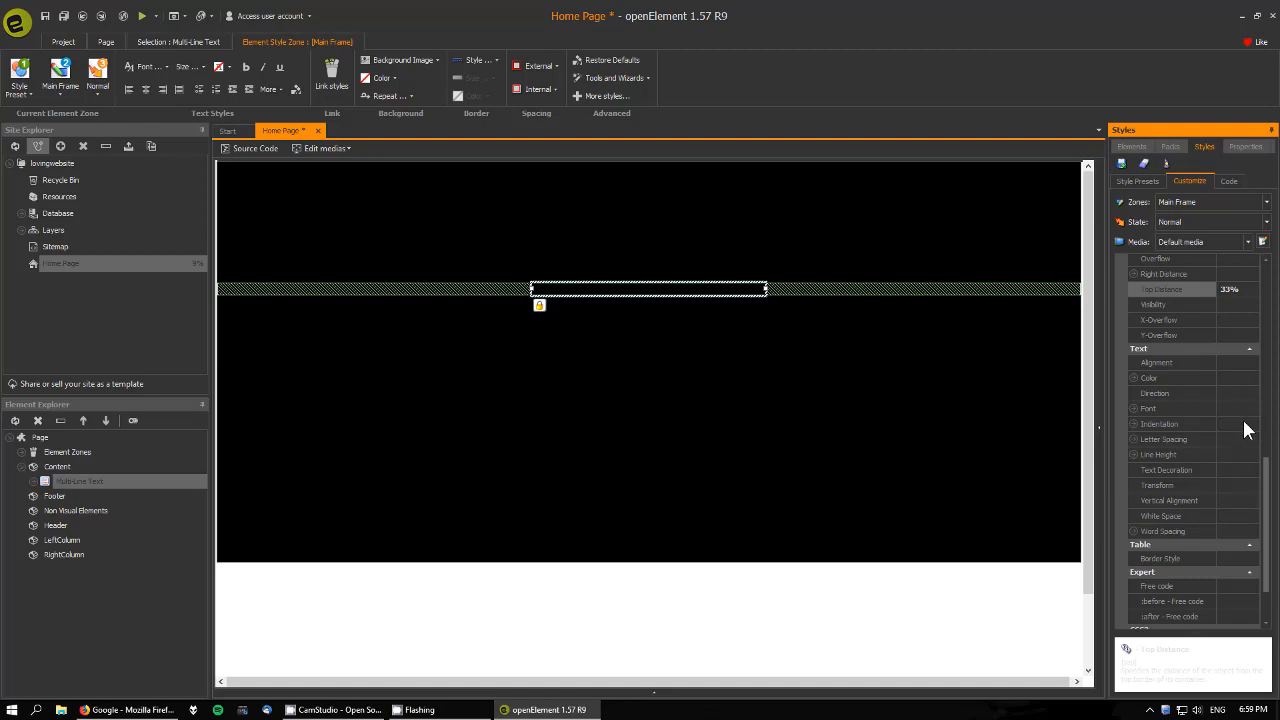
click(1134, 414)
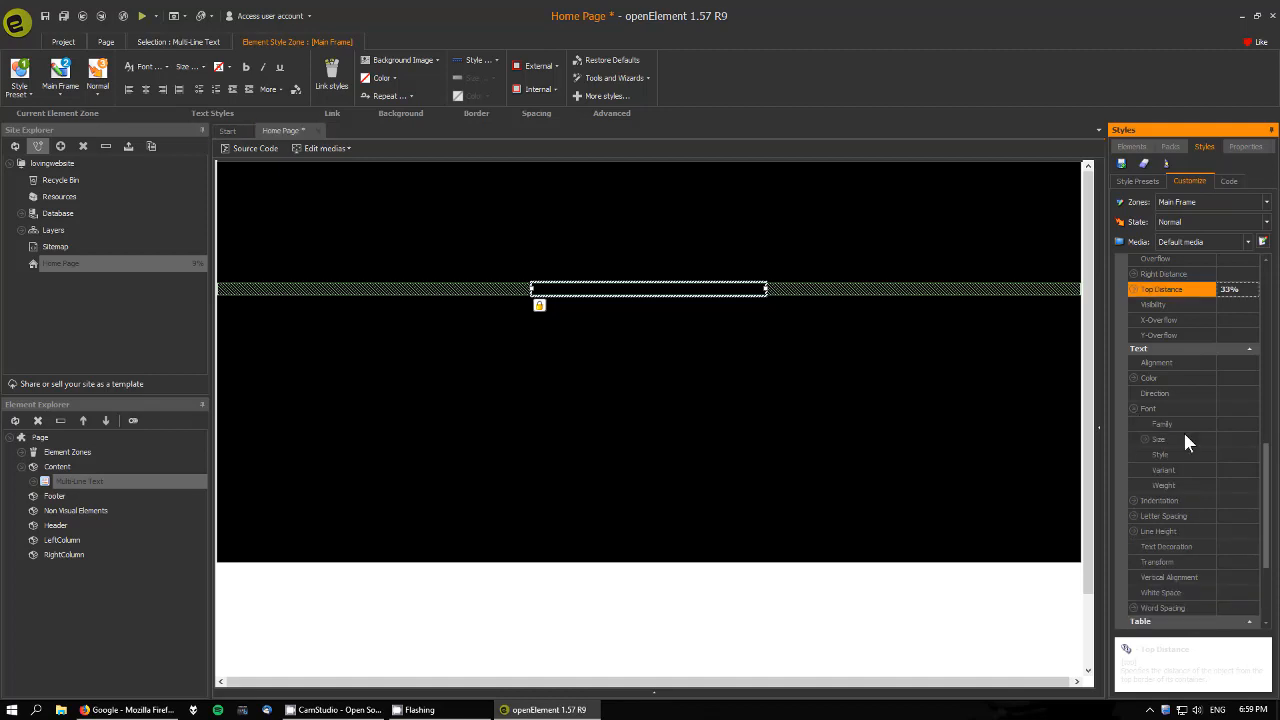
click(1235, 438)
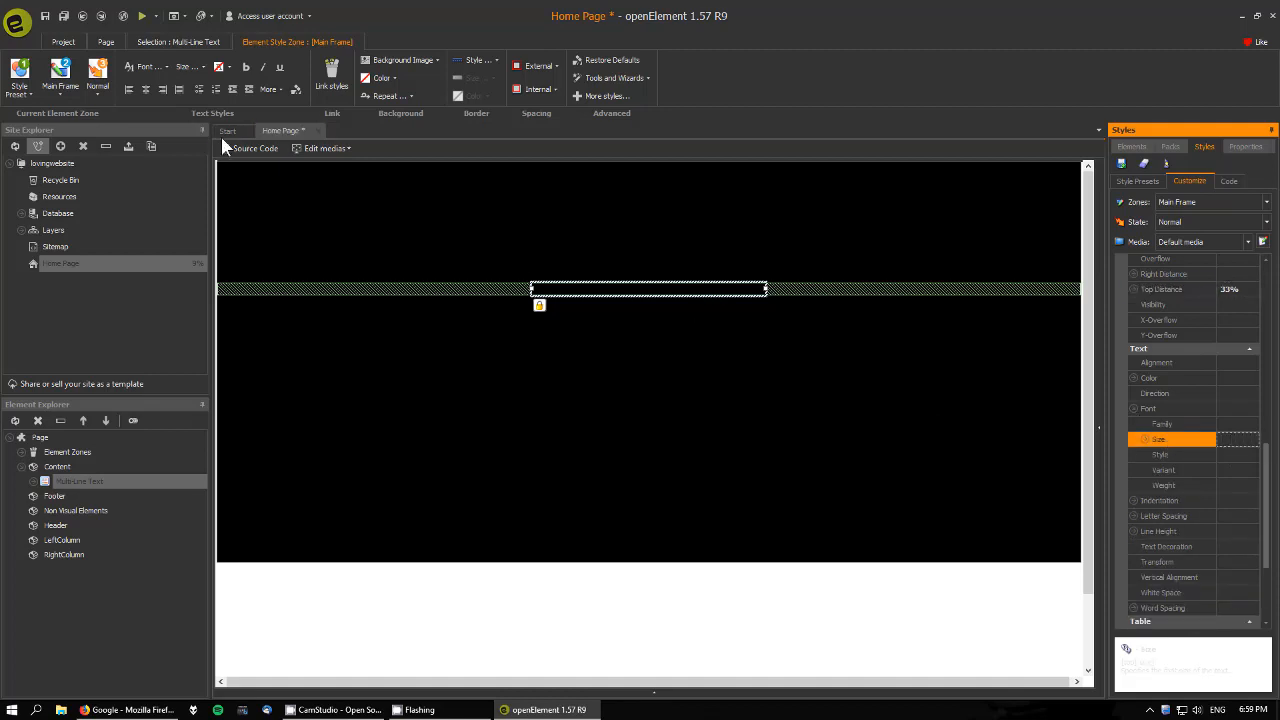
click(158, 67)
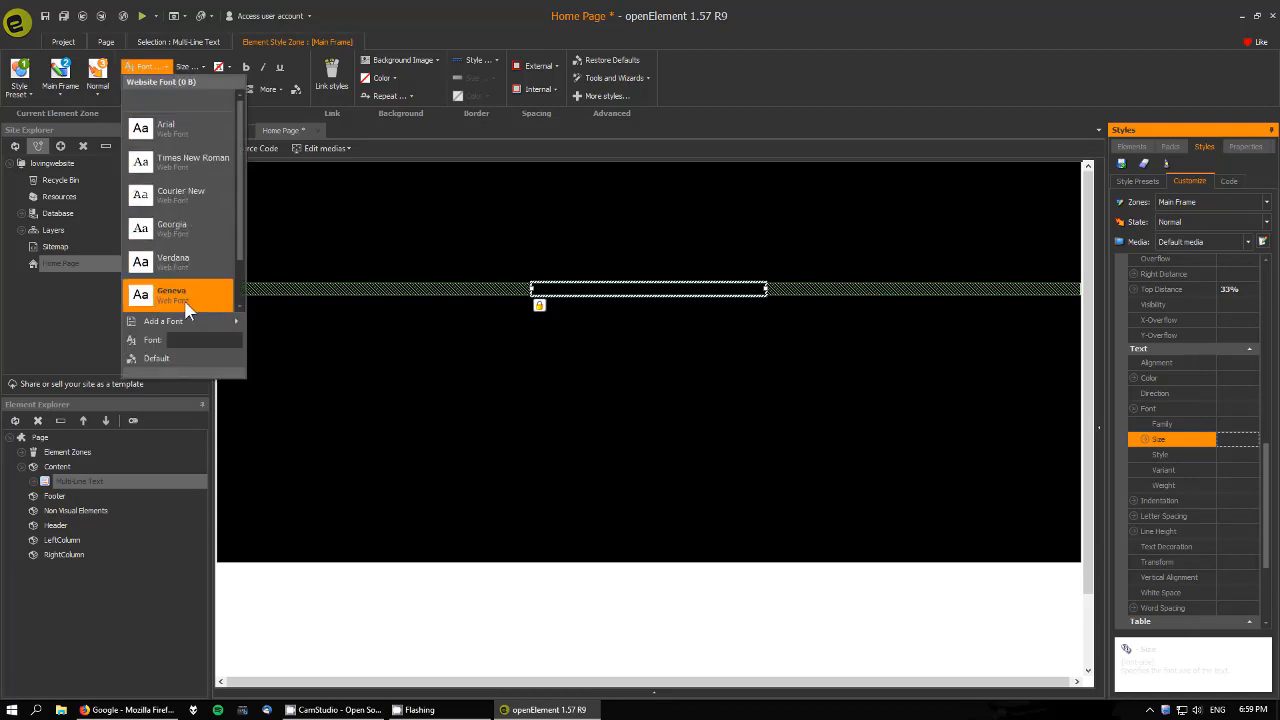
mouse_move(182, 323)
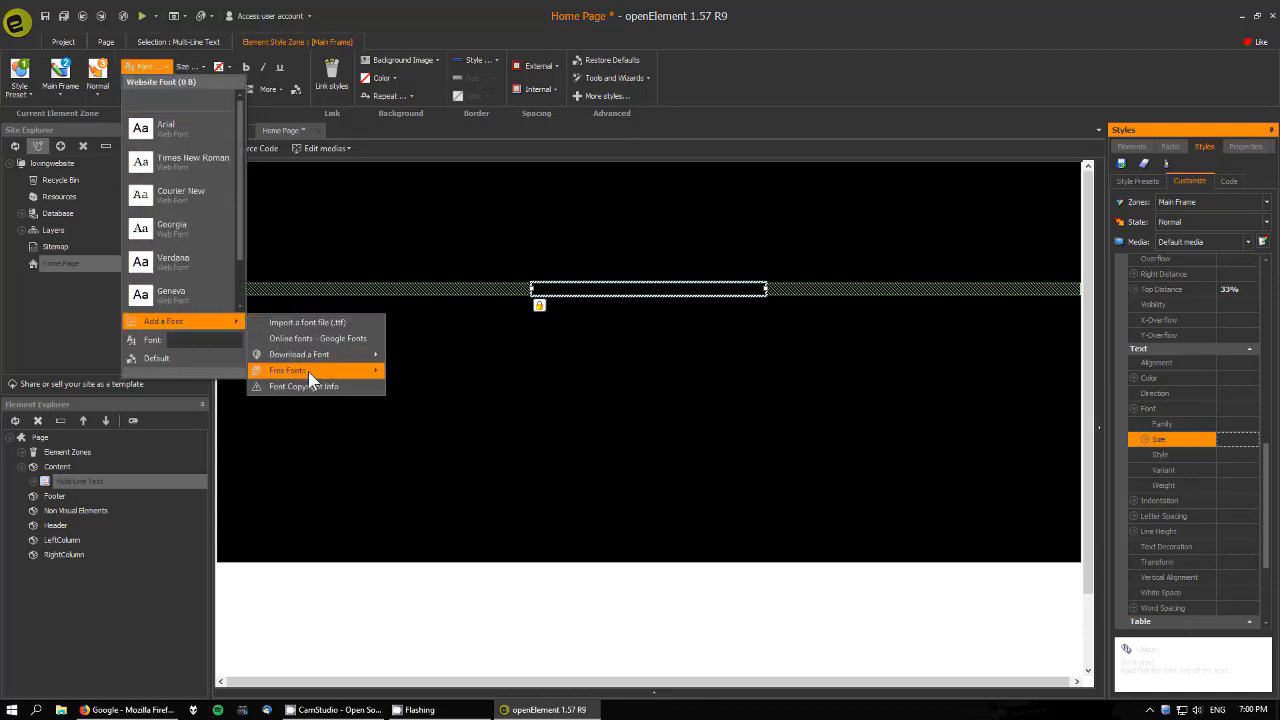
mouse_move(308, 371)
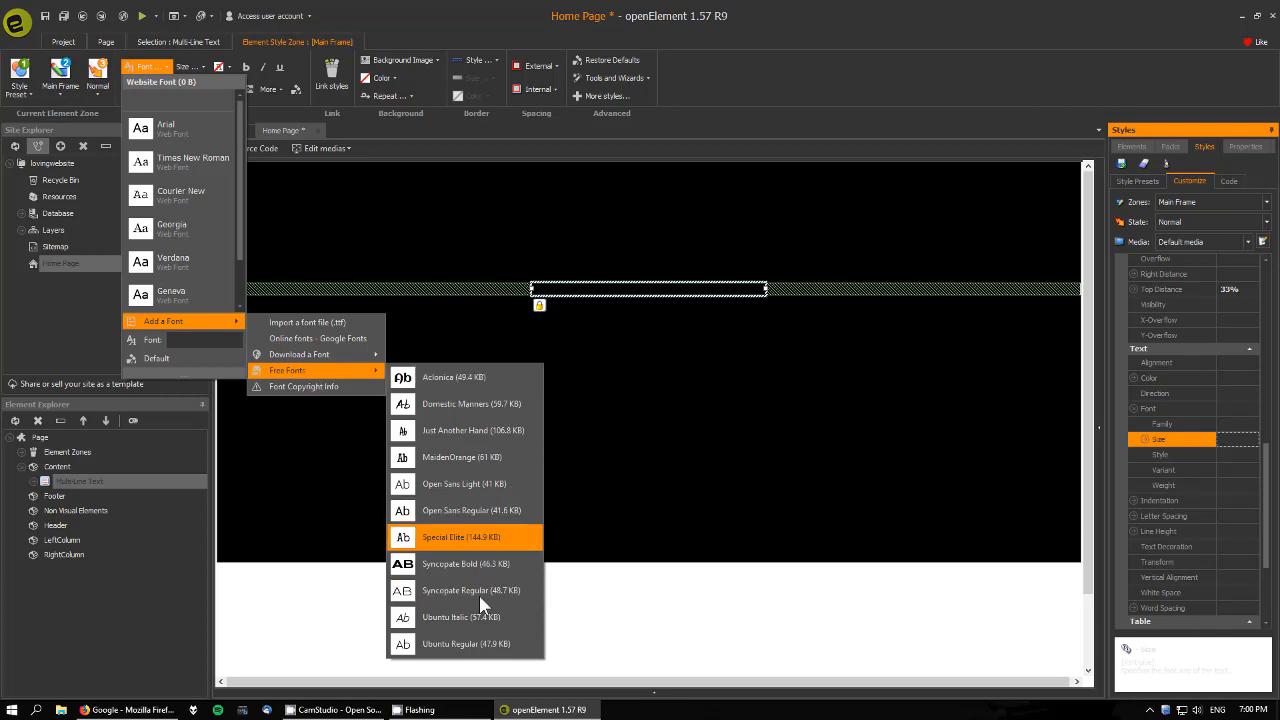
click(459, 540)
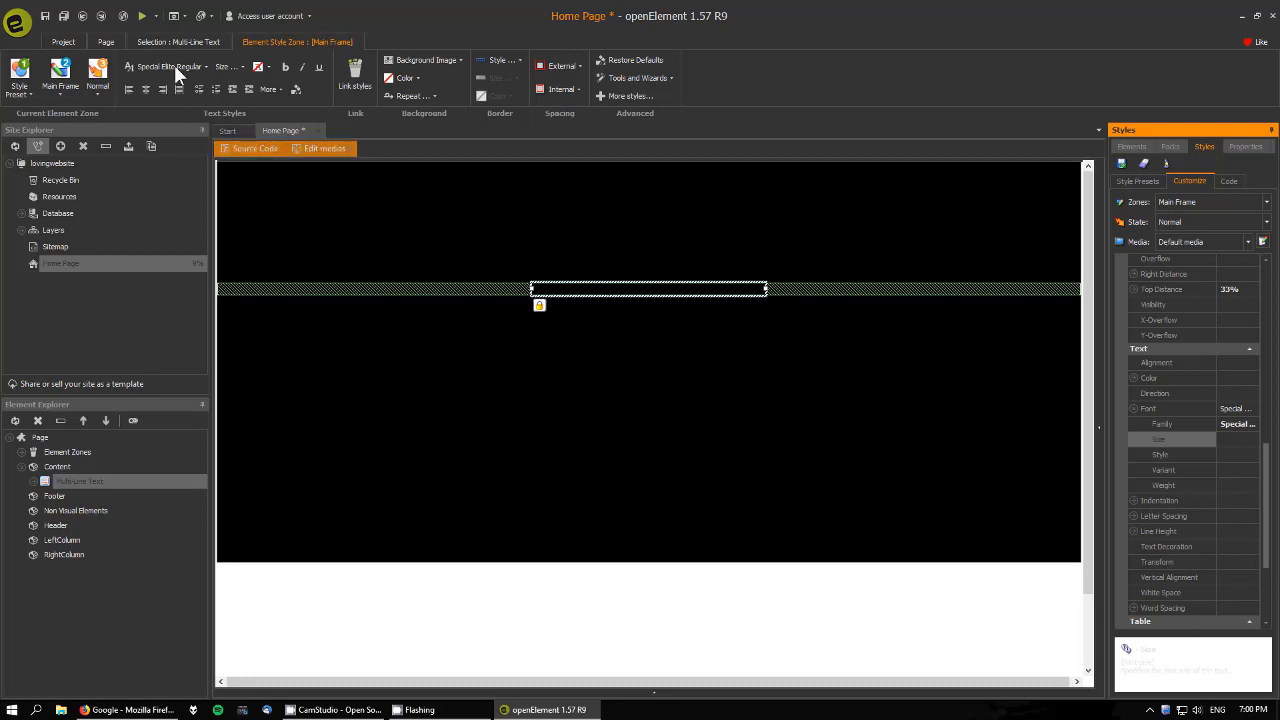
Set the multi-line element's text color to the dark purple #5f497a from the default palette.
click(266, 67)
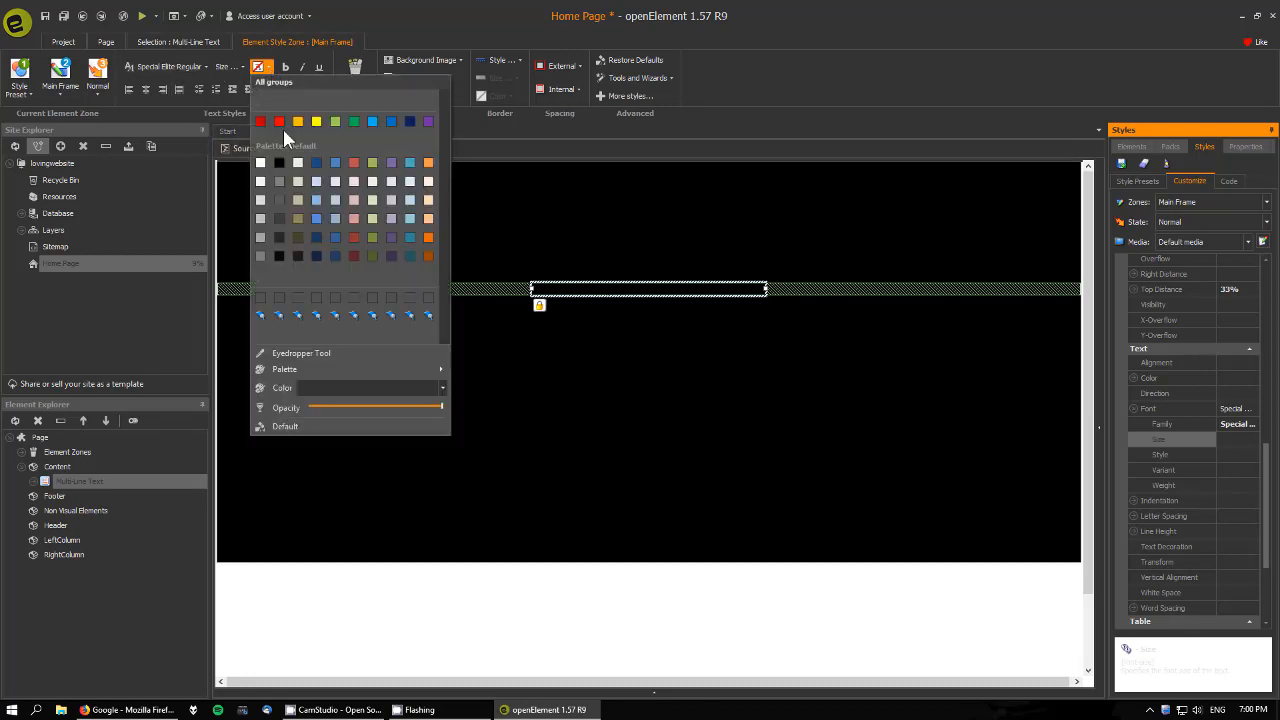
click(390, 237)
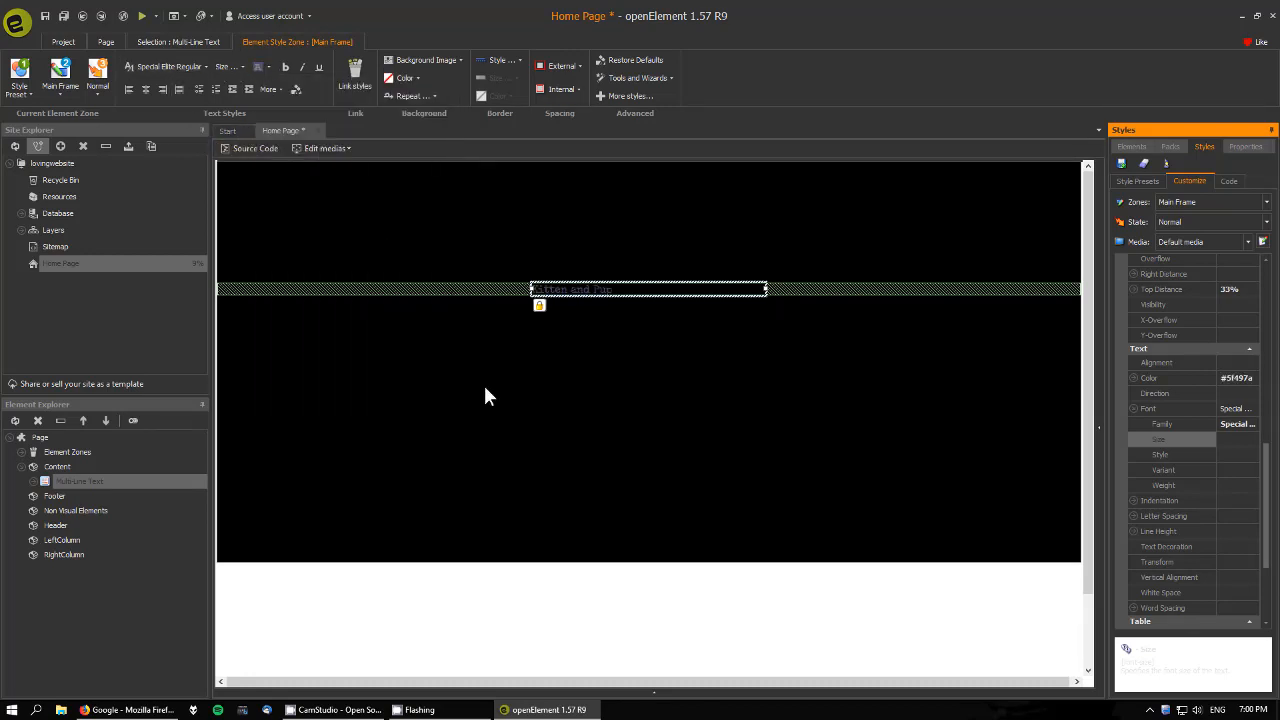
click(703, 341)
click(701, 289)
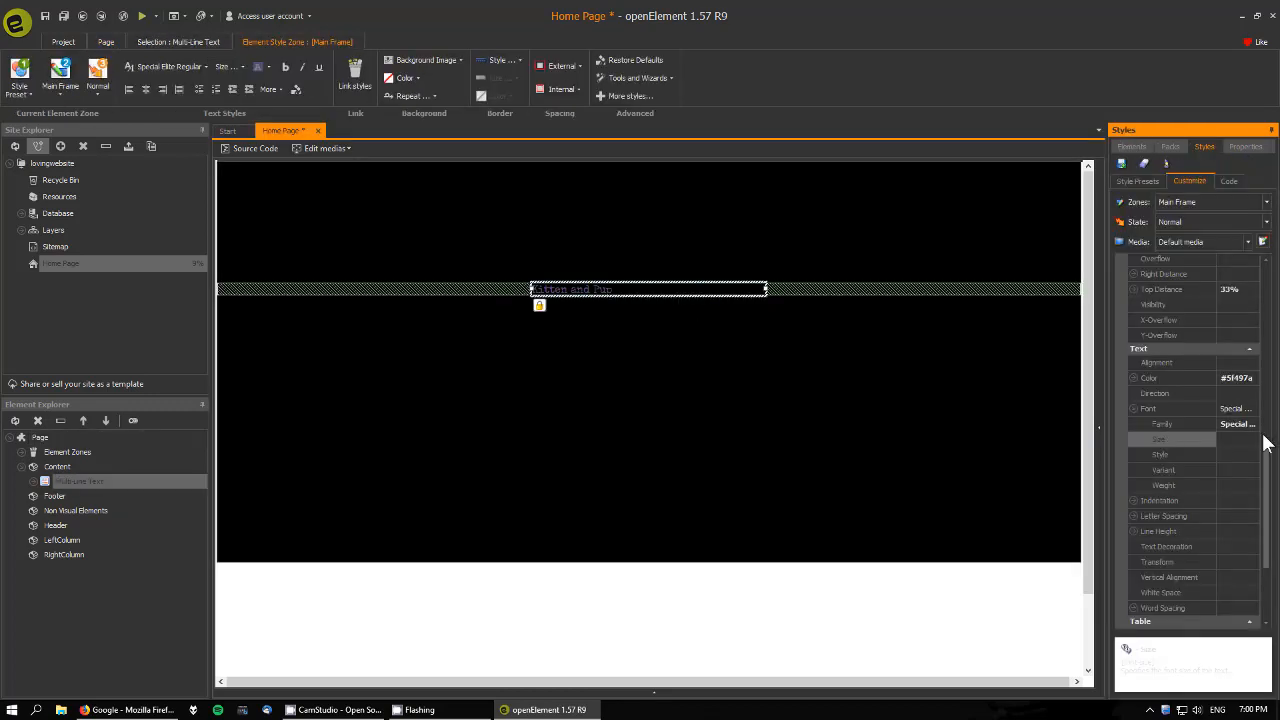
Set the multi-line text element's font size to 32px.
click(1226, 441)
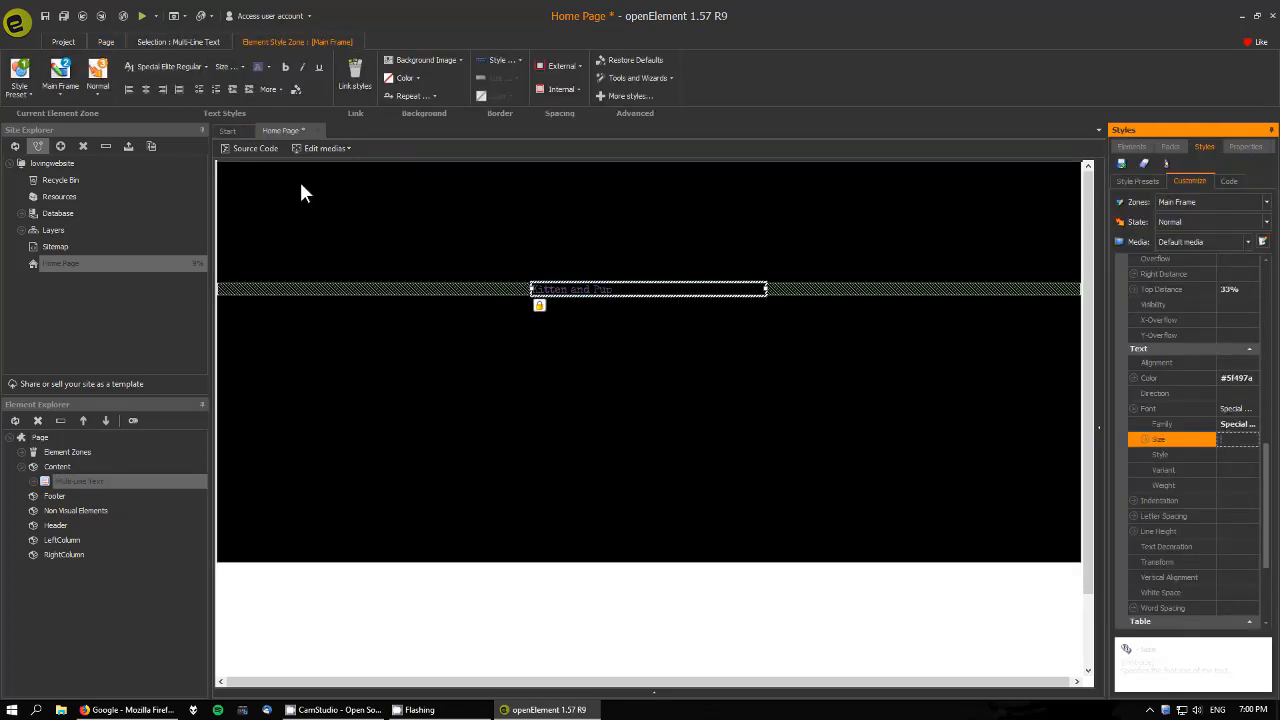
click(224, 66)
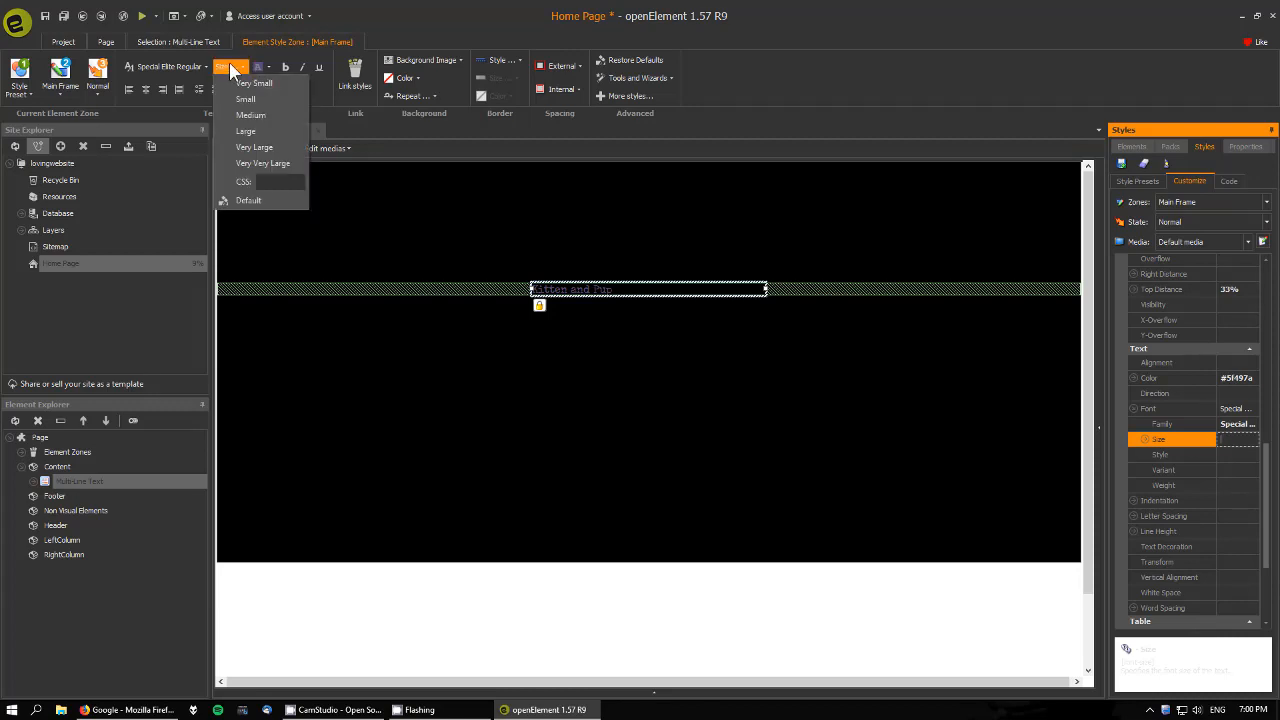
click(269, 182)
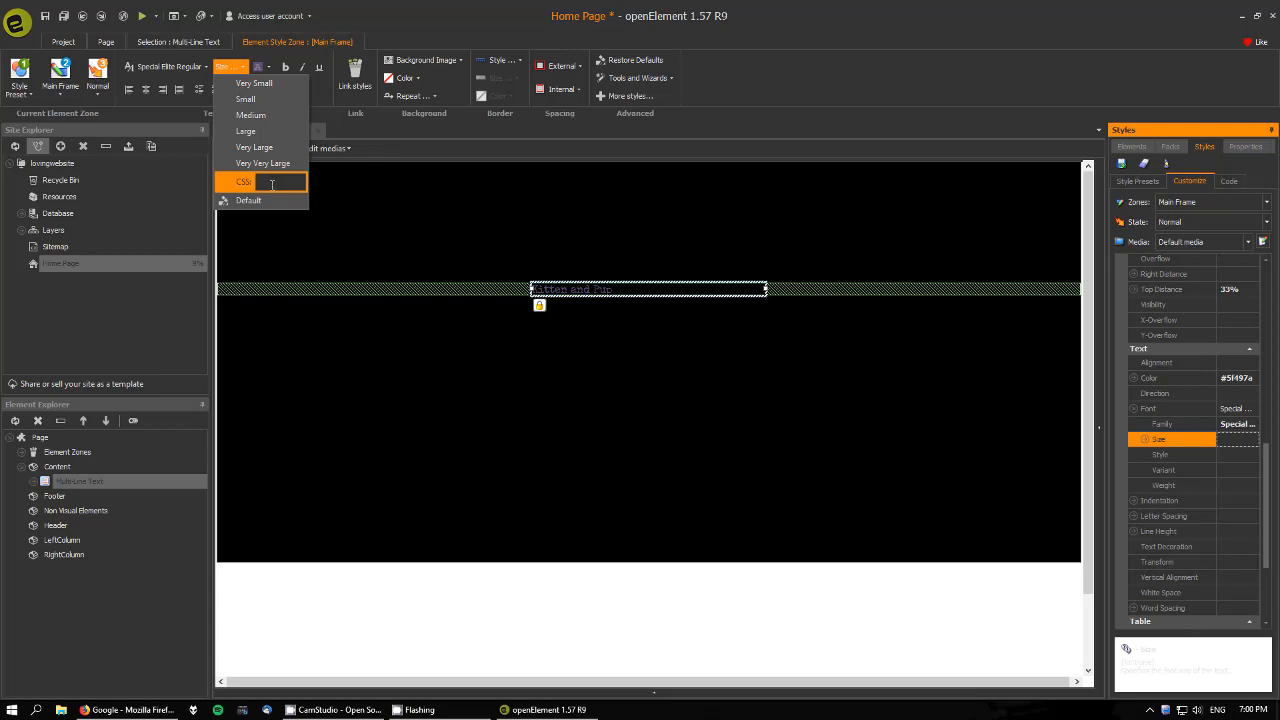
click(683, 305)
click(669, 328)
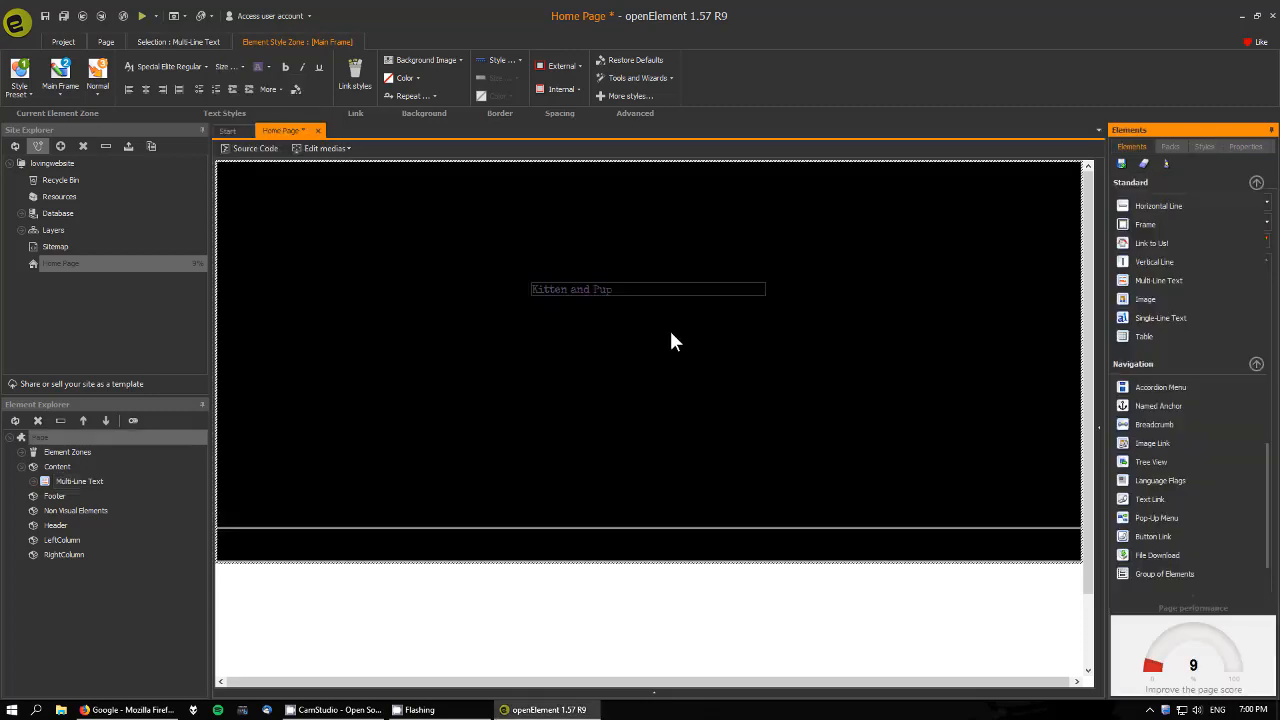
click(663, 281)
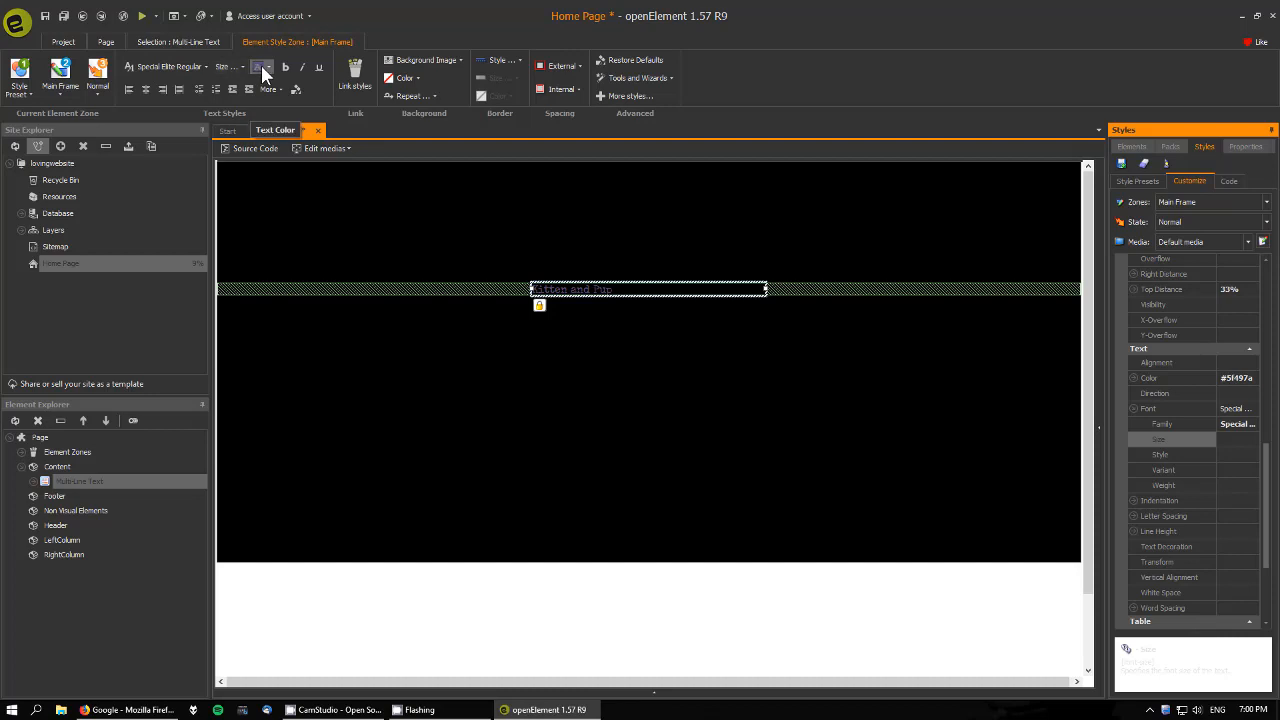
click(1238, 439)
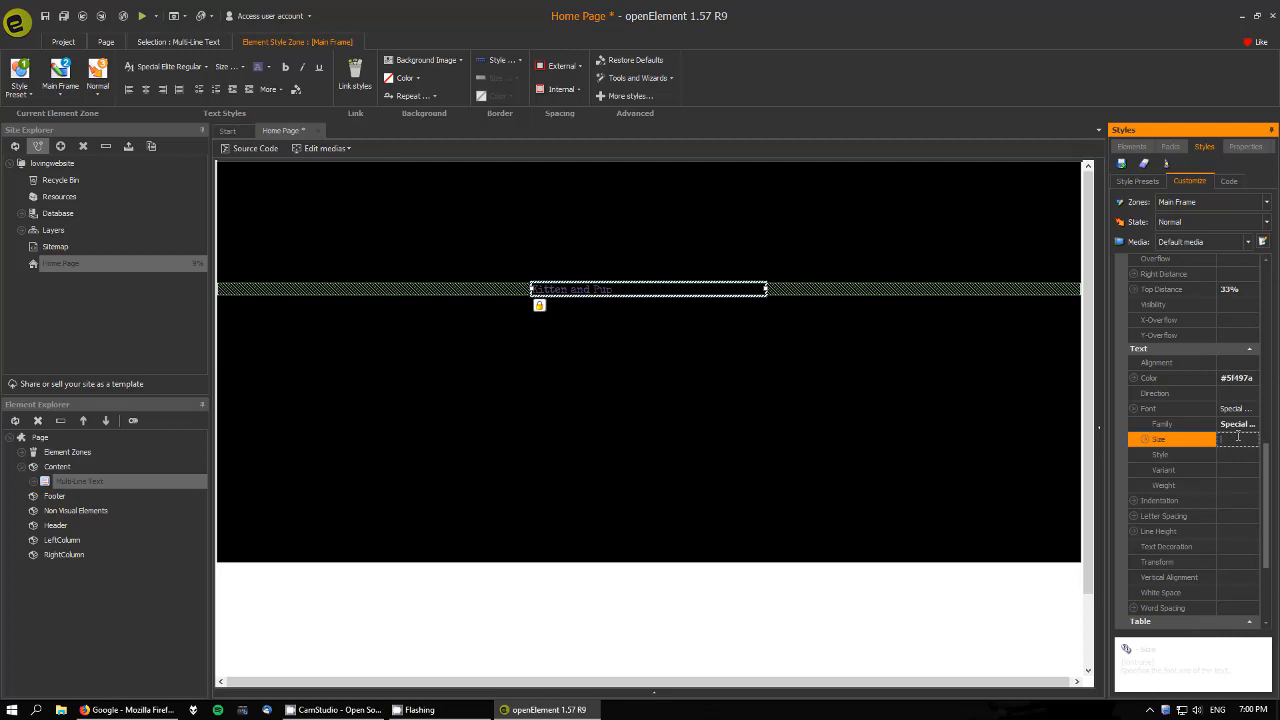
text(32)
key(Return)
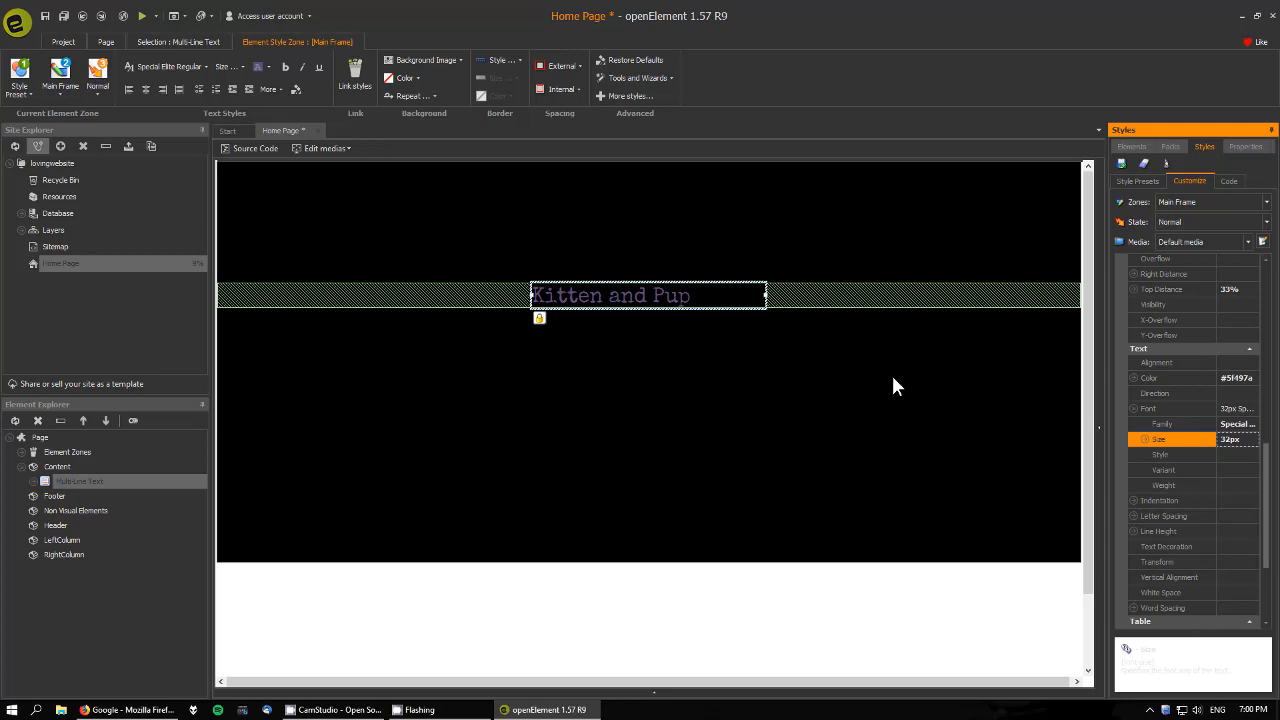
Set the multi-line element's text alignment to Center.
click(1230, 455)
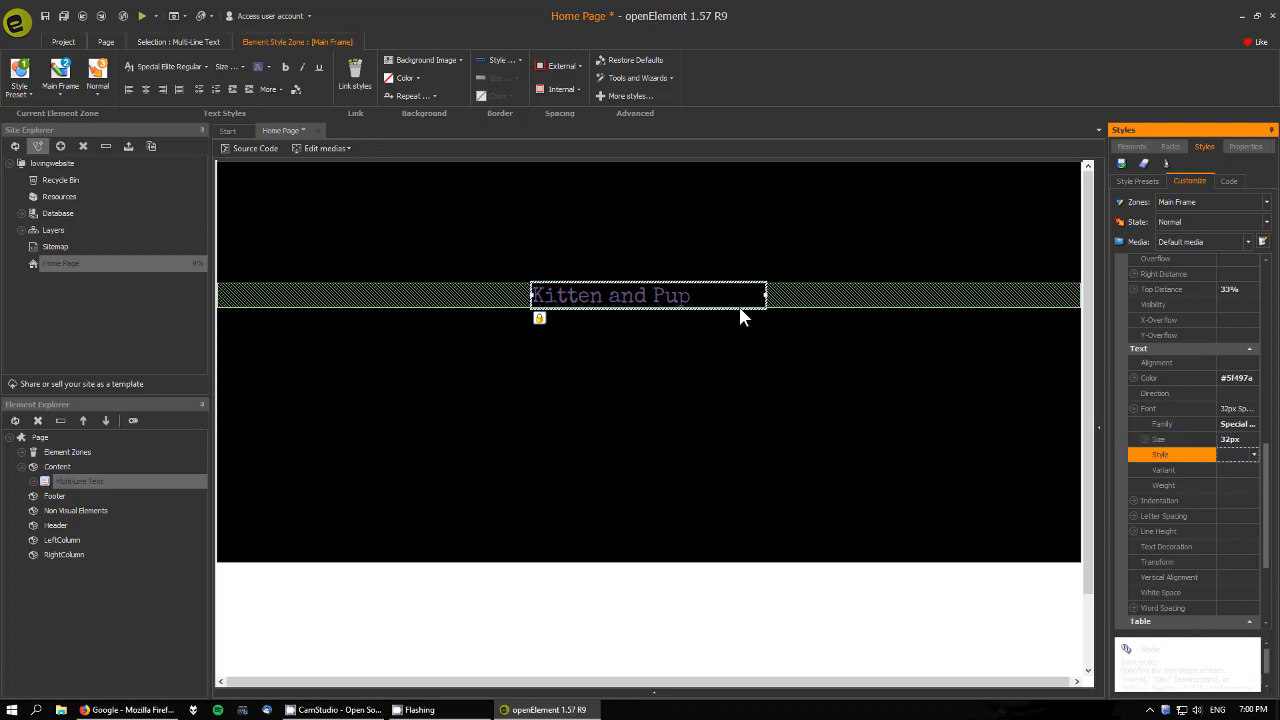
click(1236, 362)
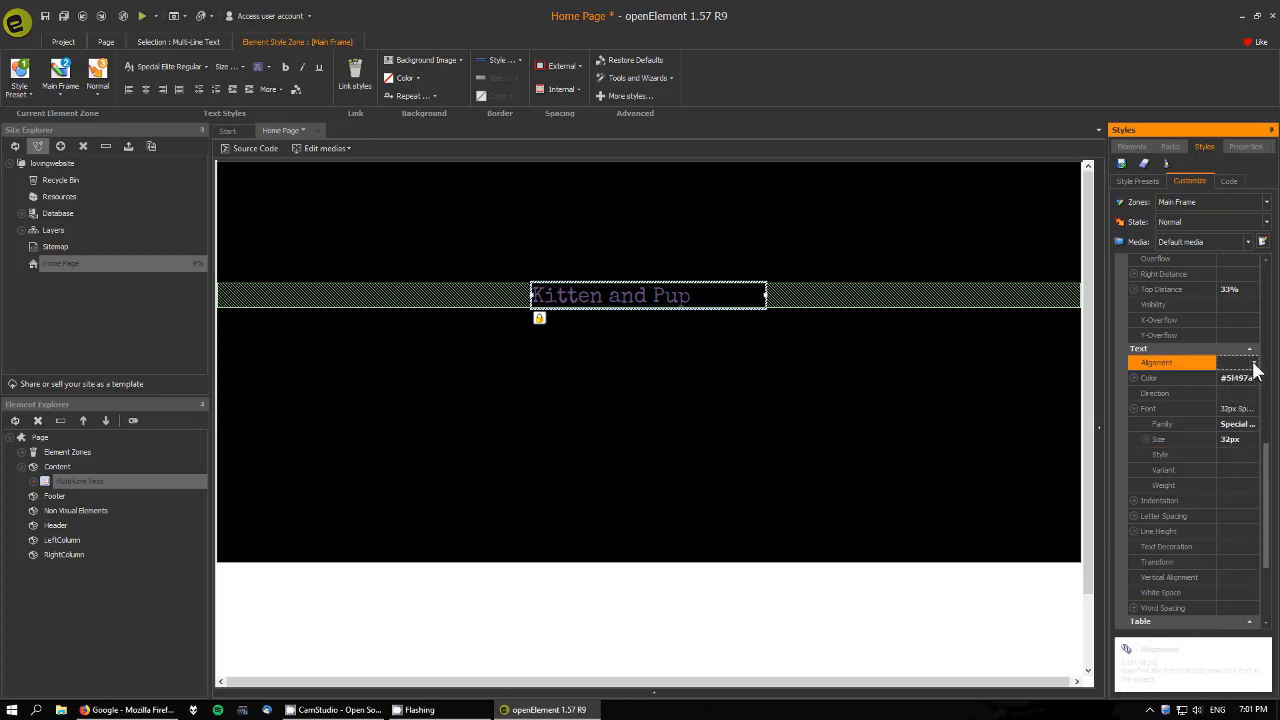
click(1254, 362)
click(1231, 396)
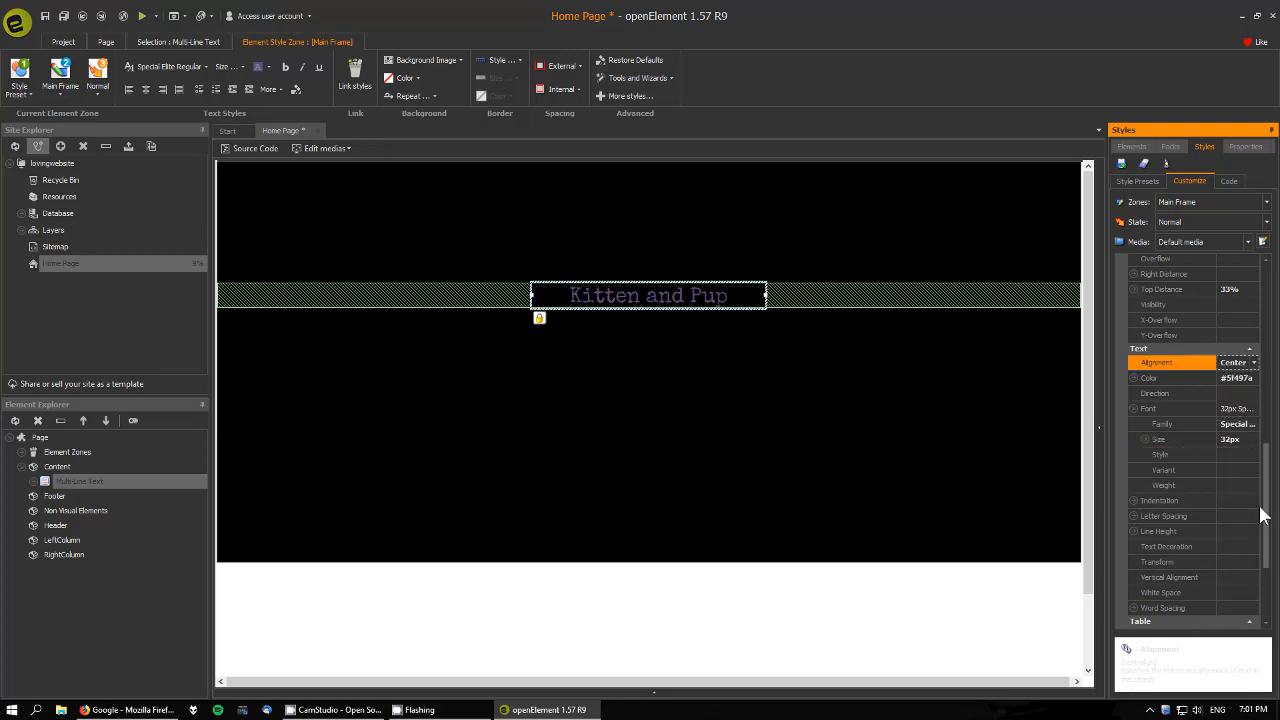
scroll(1269, 523, down, 2)
scroll(1262, 480, up, 2)
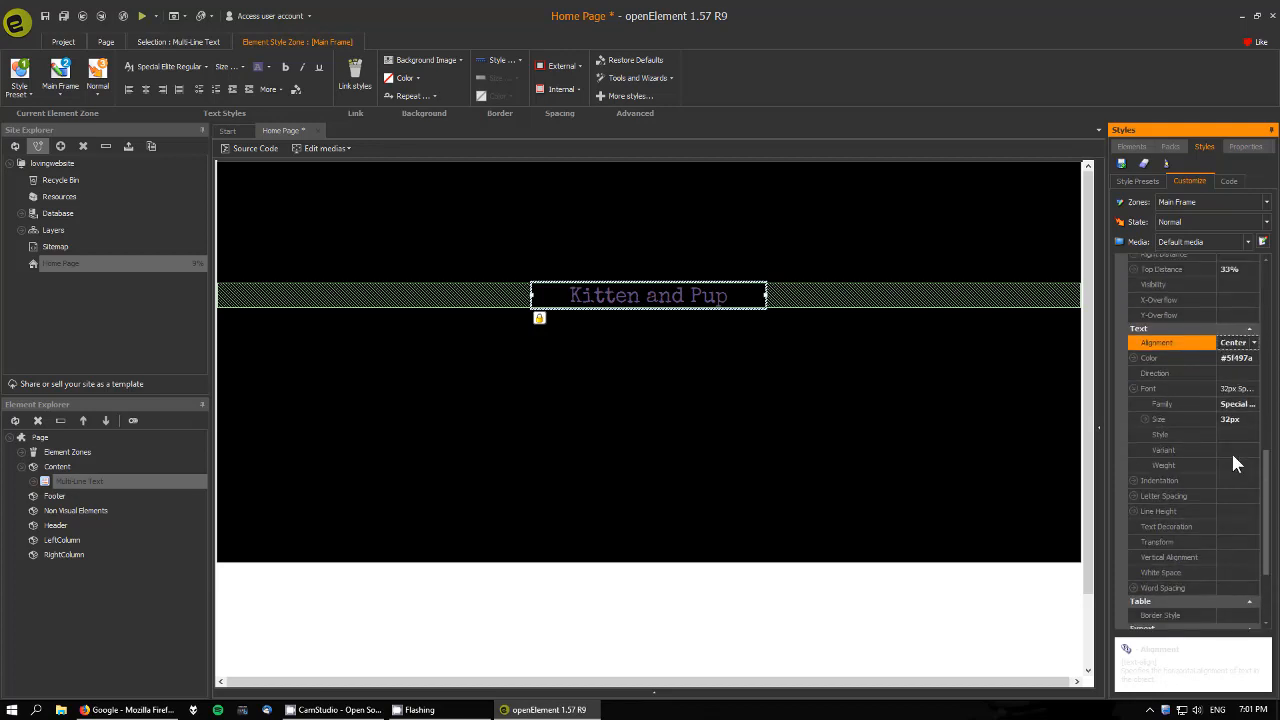
click(1233, 455)
click(1236, 469)
click(1237, 437)
click(1228, 470)
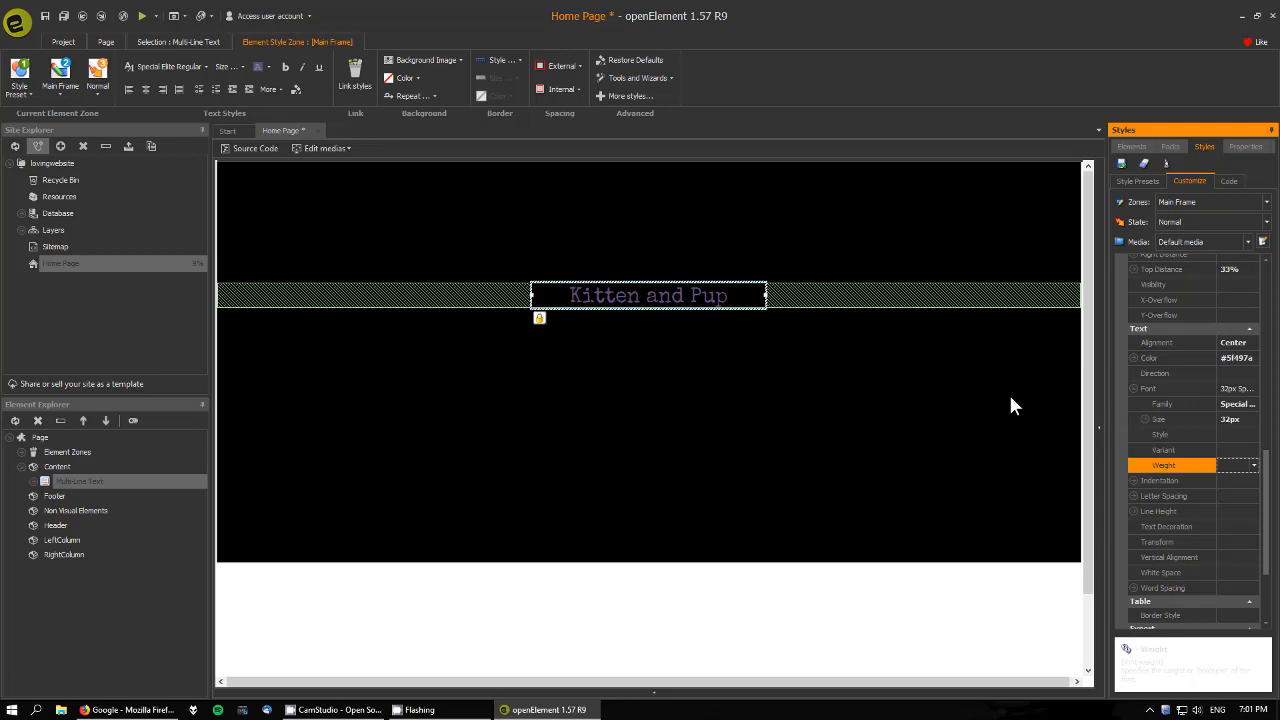
Deselect the multi-line text element and preview the home page in the web browser.
click(909, 378)
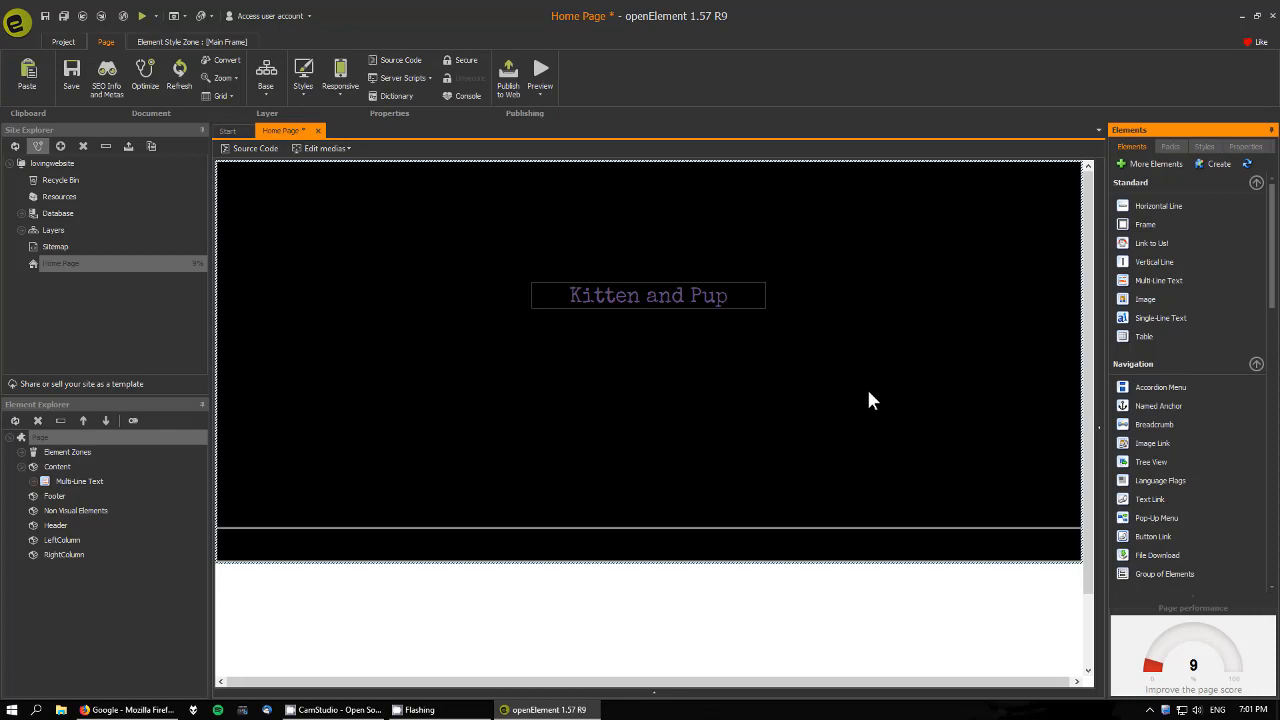
click(748, 298)
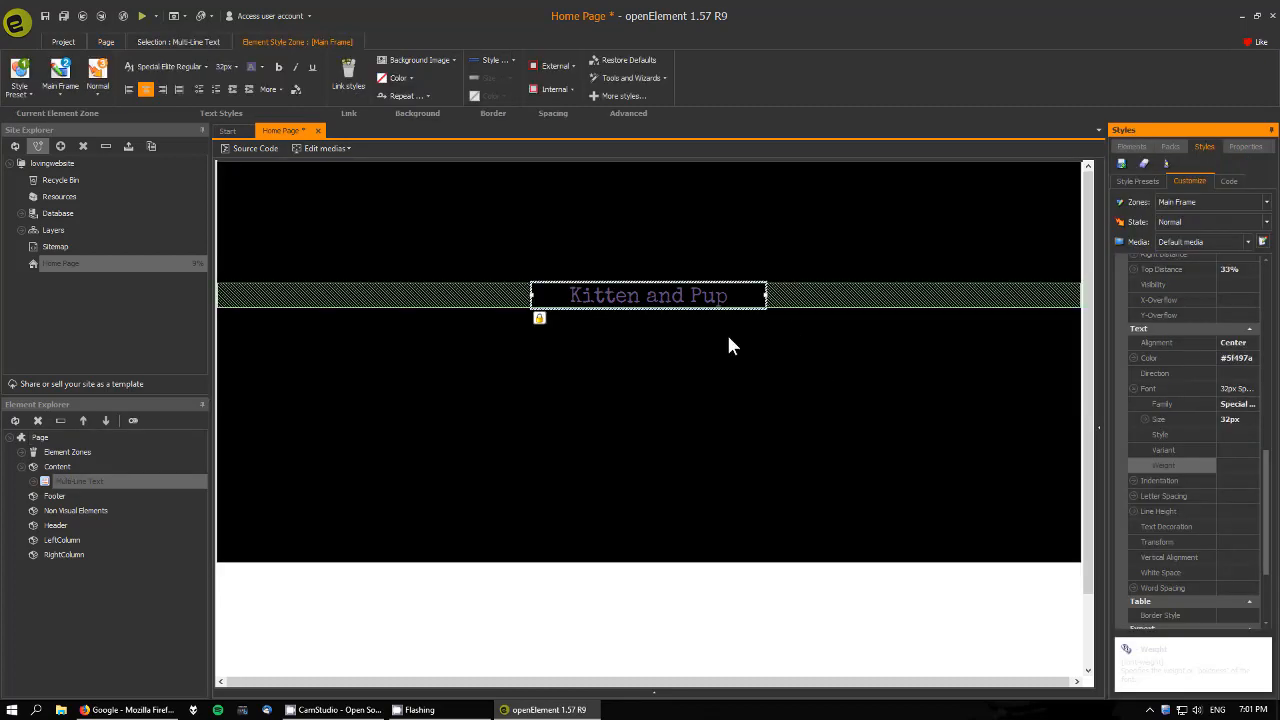
click(735, 355)
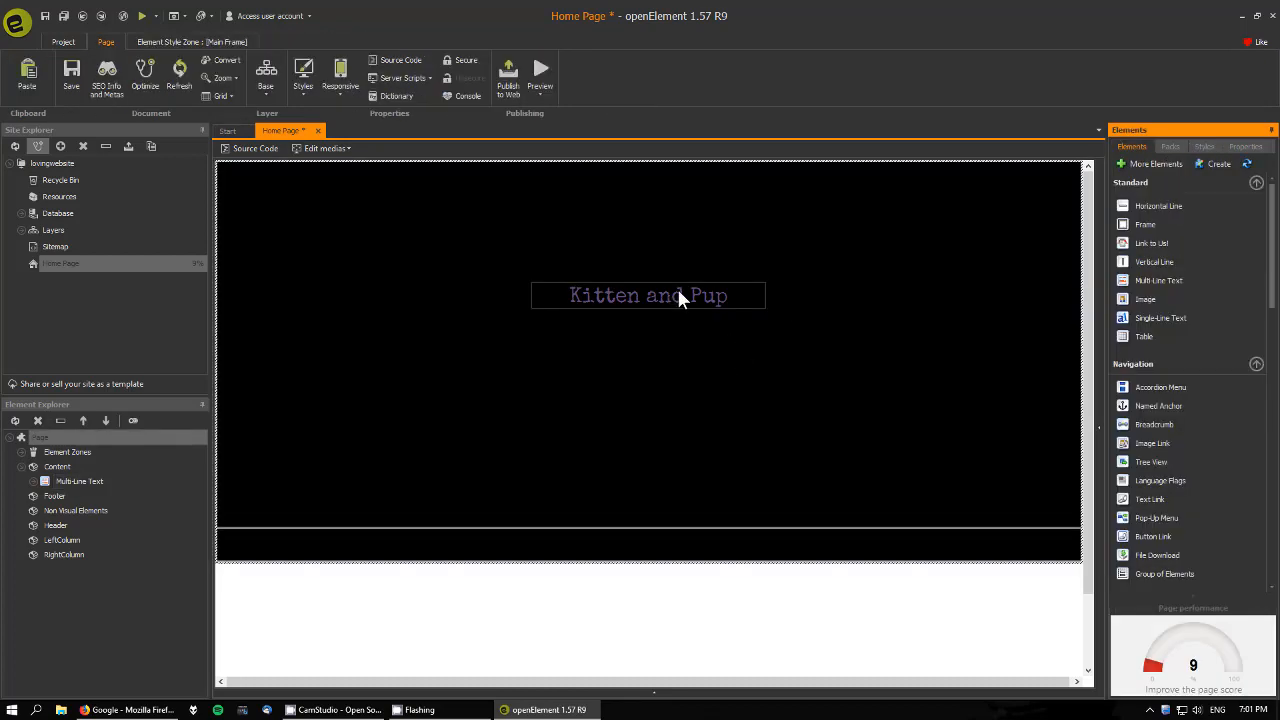
click(140, 16)
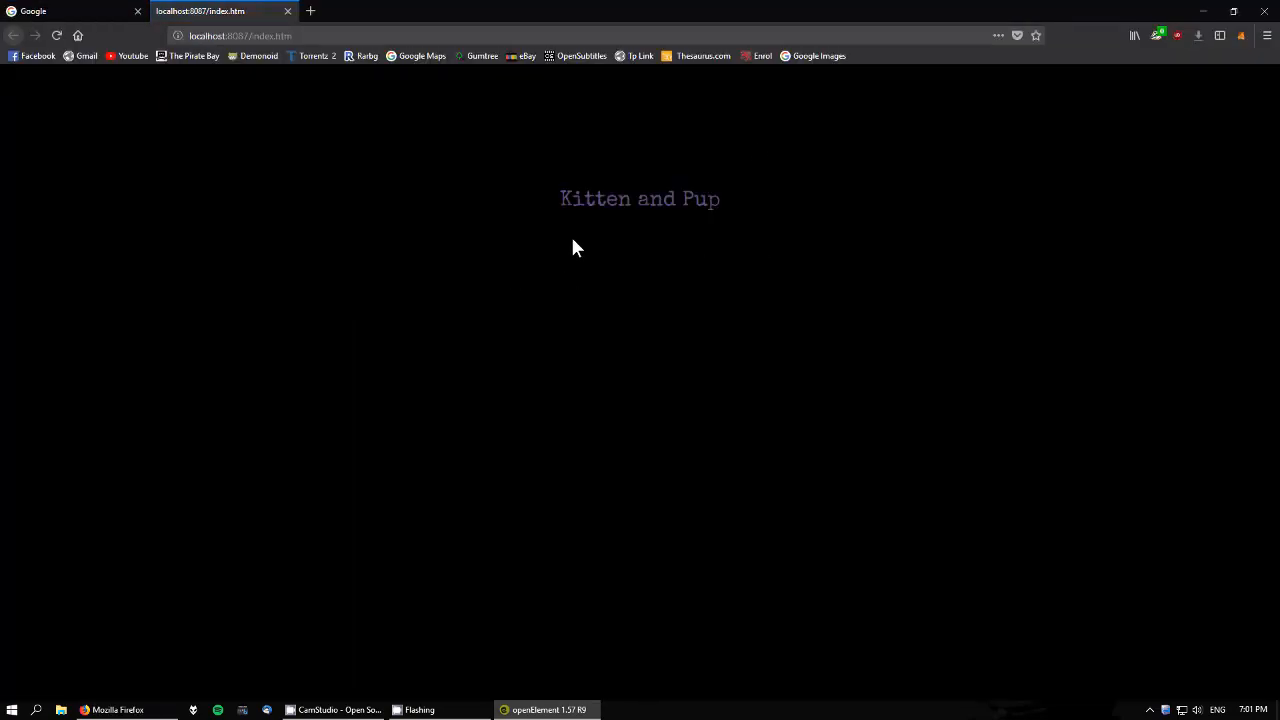
Restore the browser window from full screen size and resize it to various widths and heights to check the text's centering.
click(1233, 11)
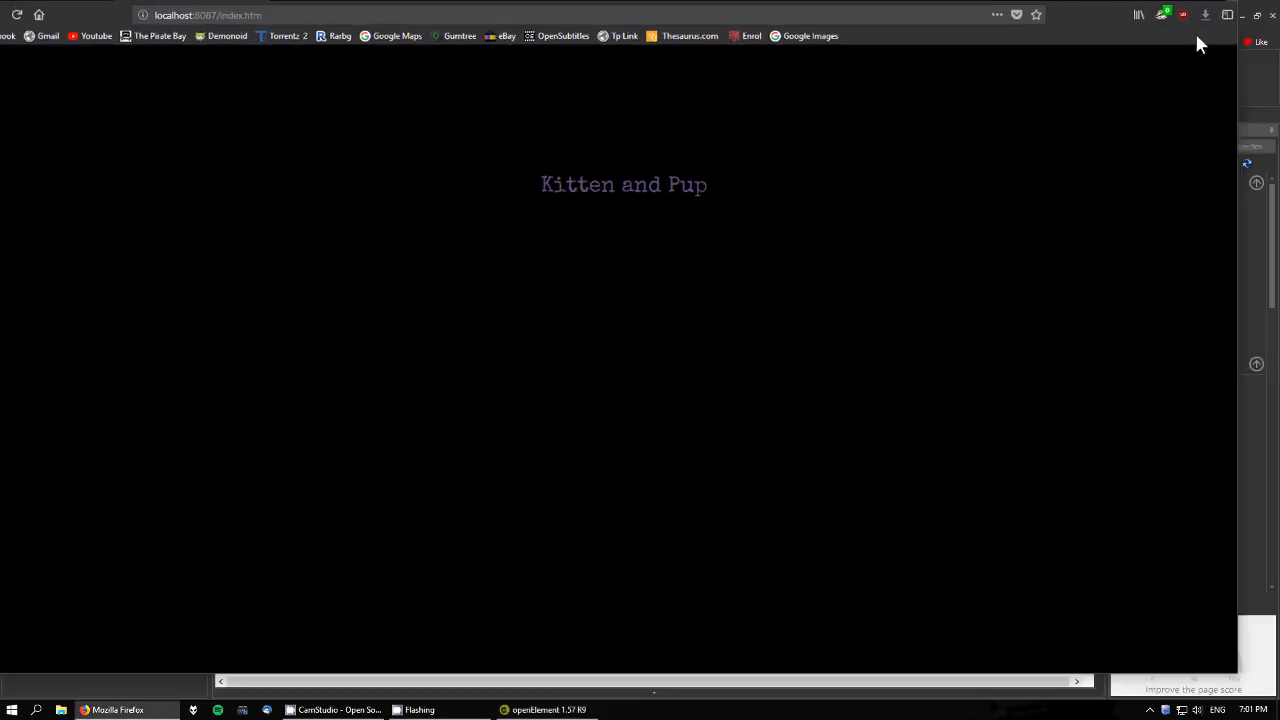
drag(1241, 330, 728, 400)
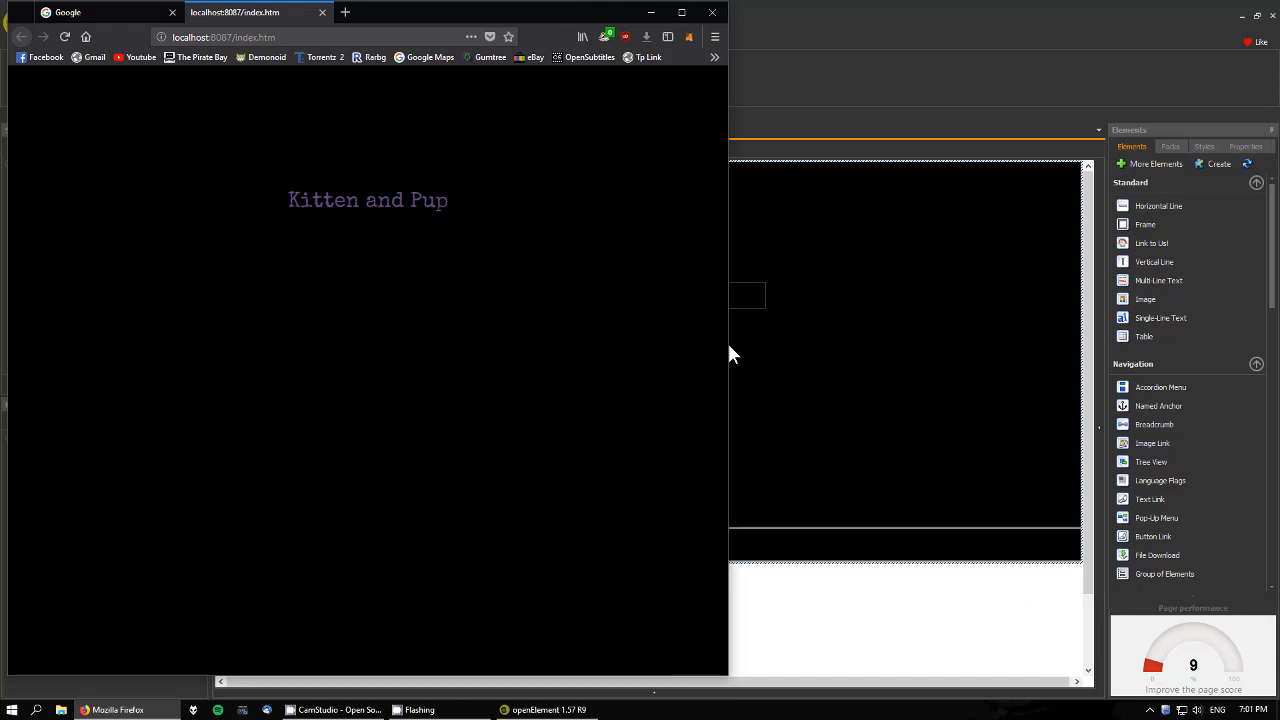
drag(729, 352, 916, 330)
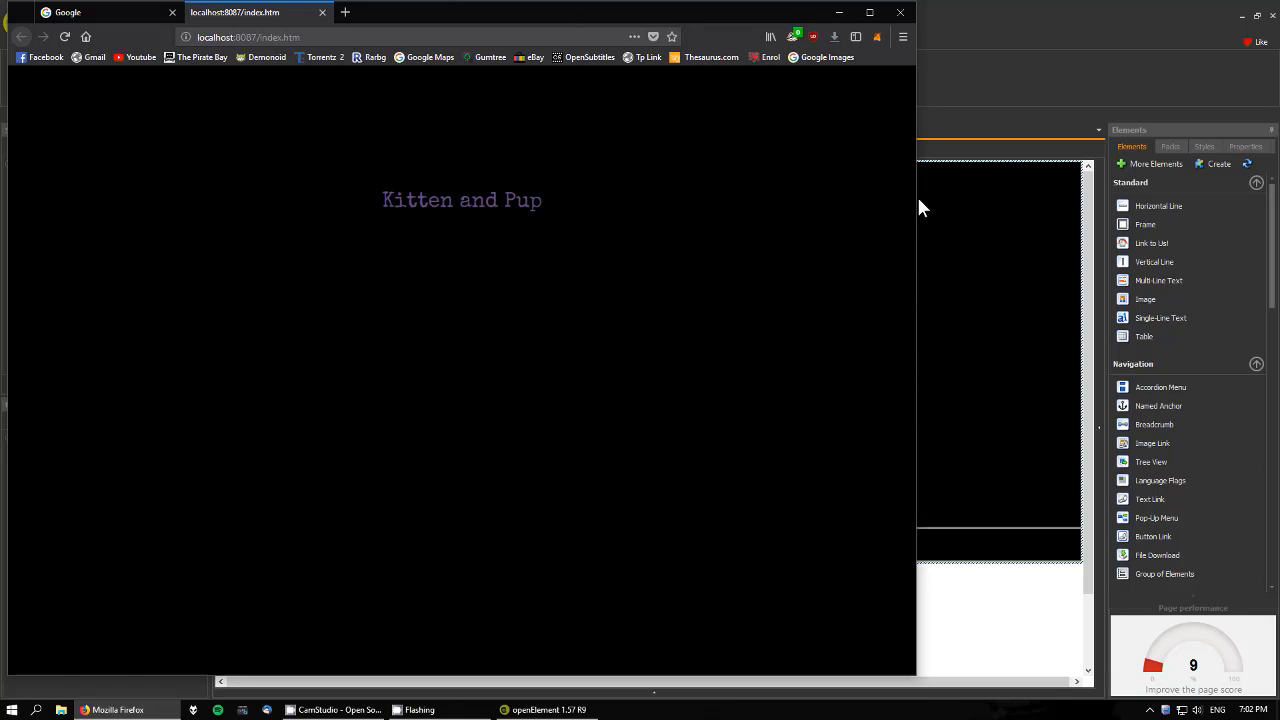
drag(914, 197, 278, 313)
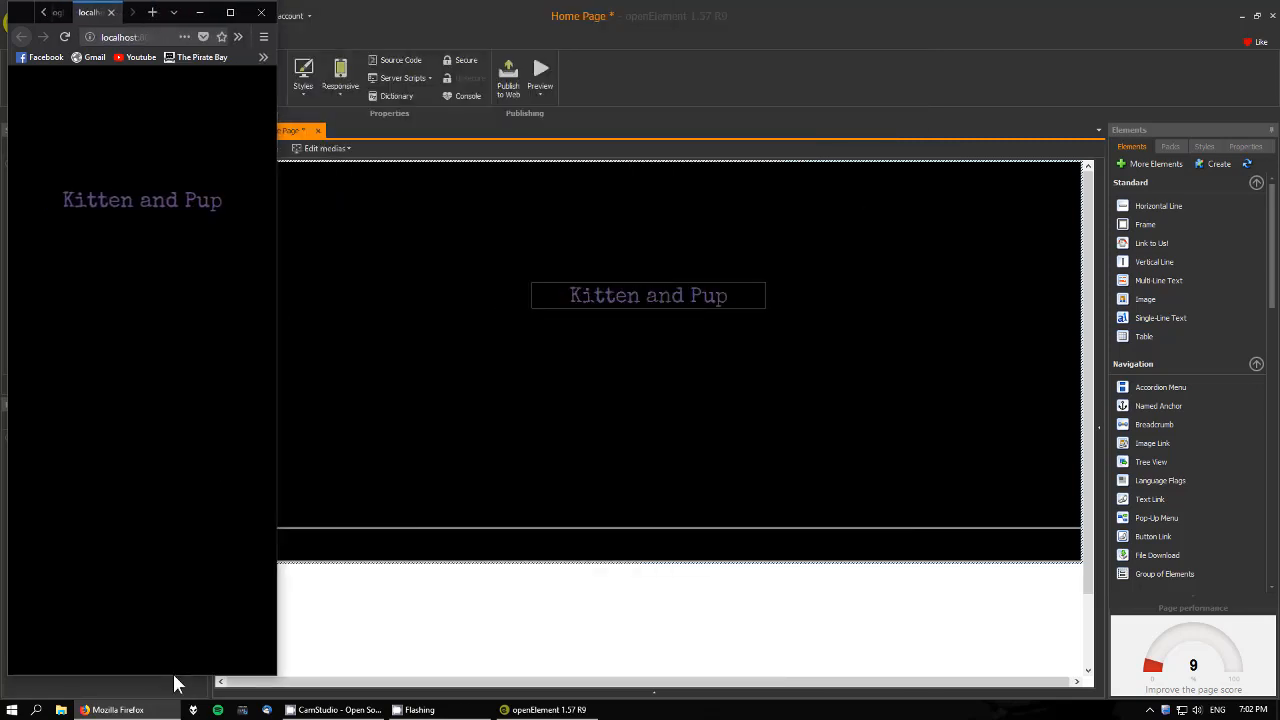
drag(172, 678, 202, 485)
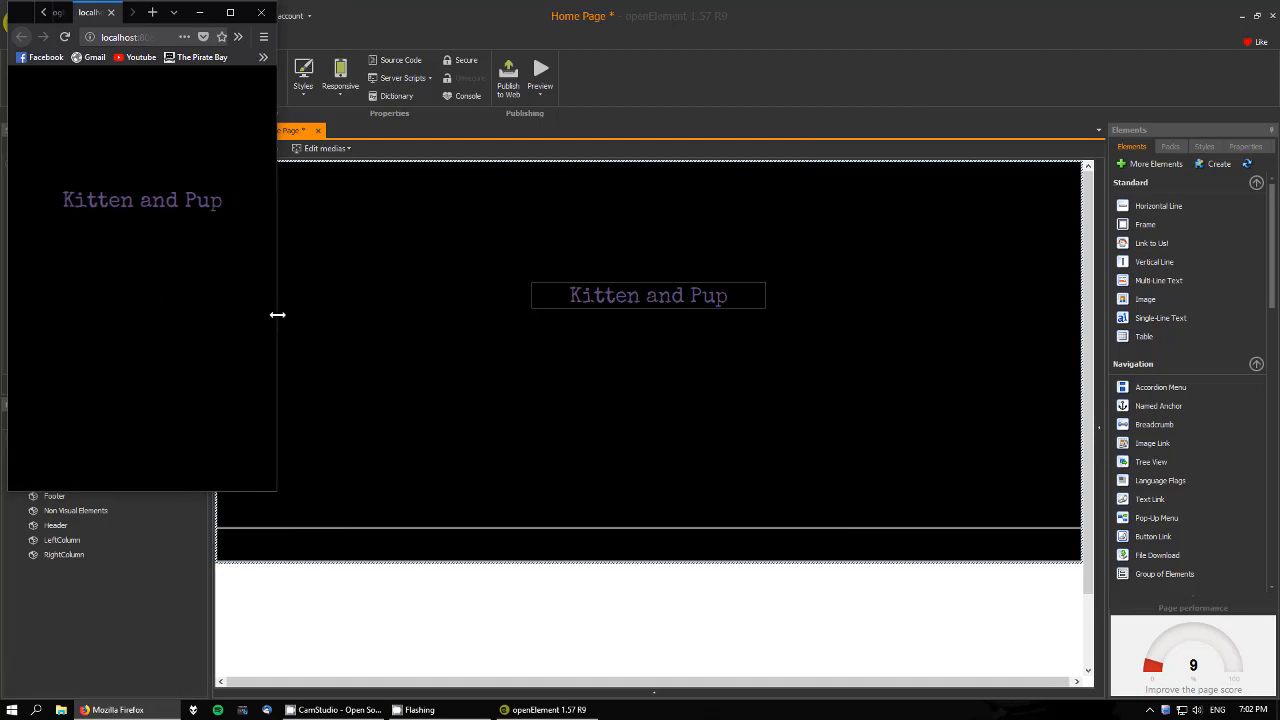
drag(277, 314, 1188, 300)
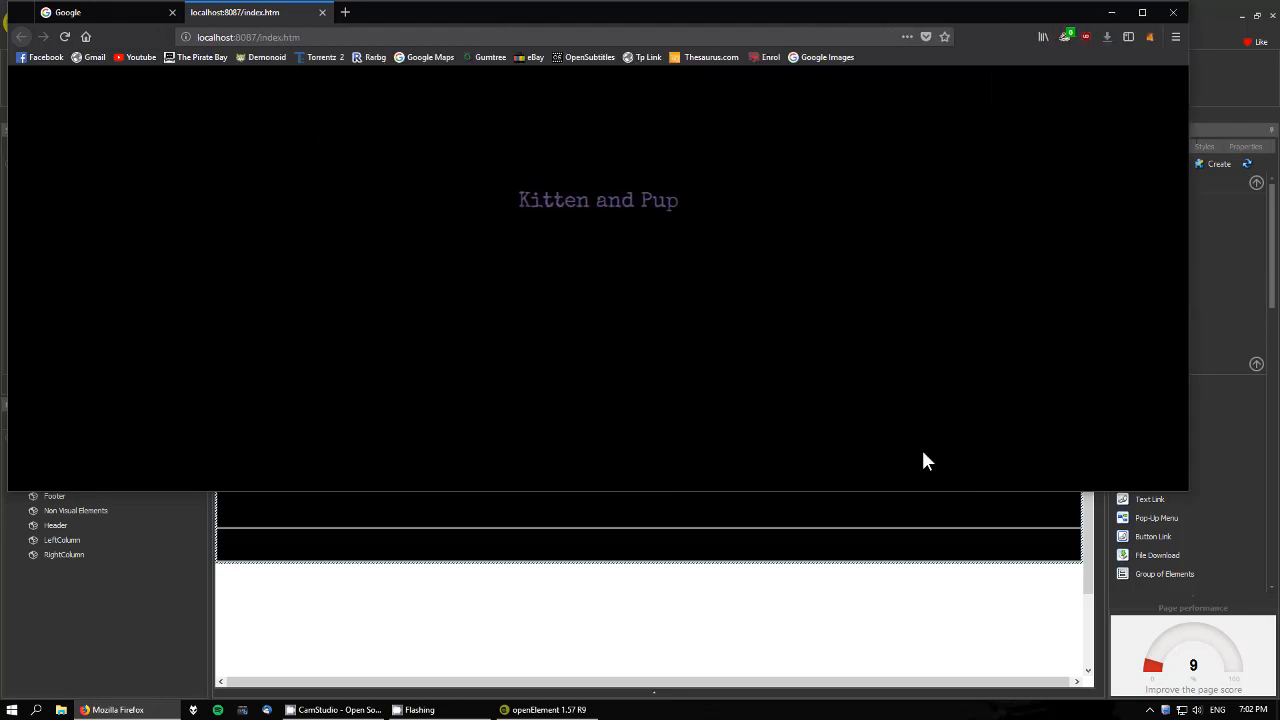
drag(931, 489, 936, 694)
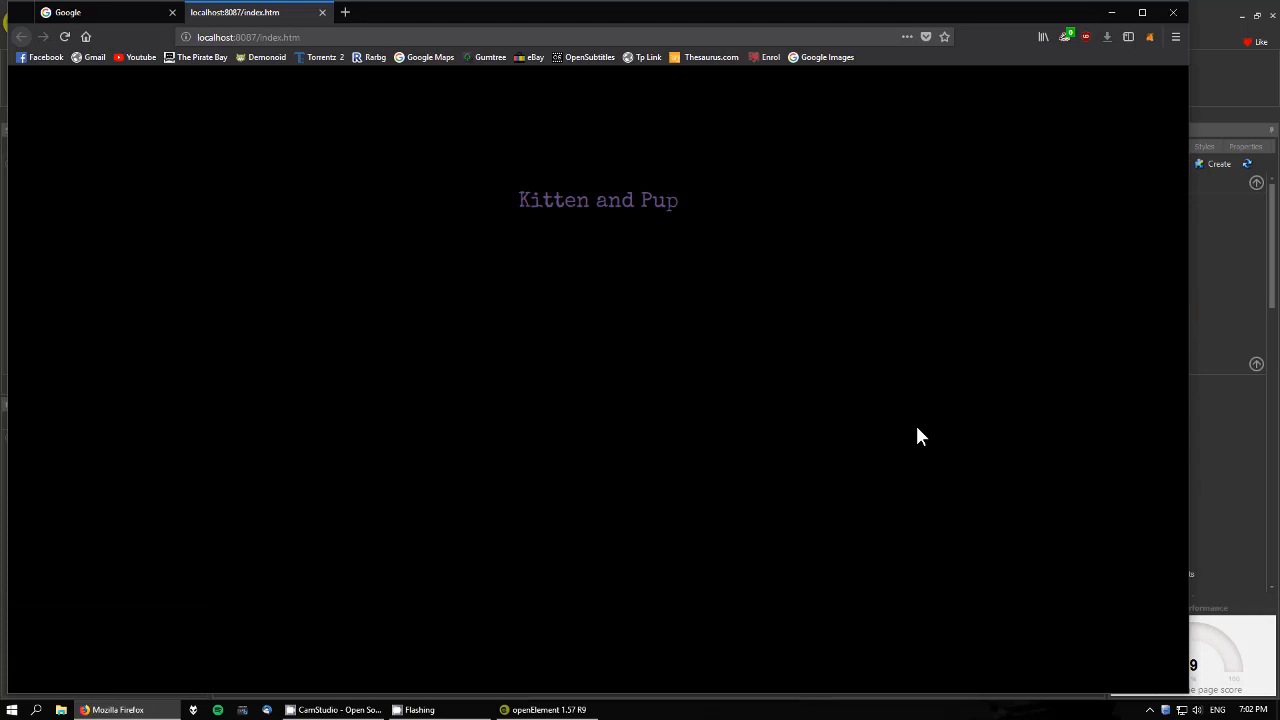
Check the home page in Responsive Design Mode as Apple iPhone 6s and Laptop (1366 x 768), and close the preview.
key(ctrl+shift+m)
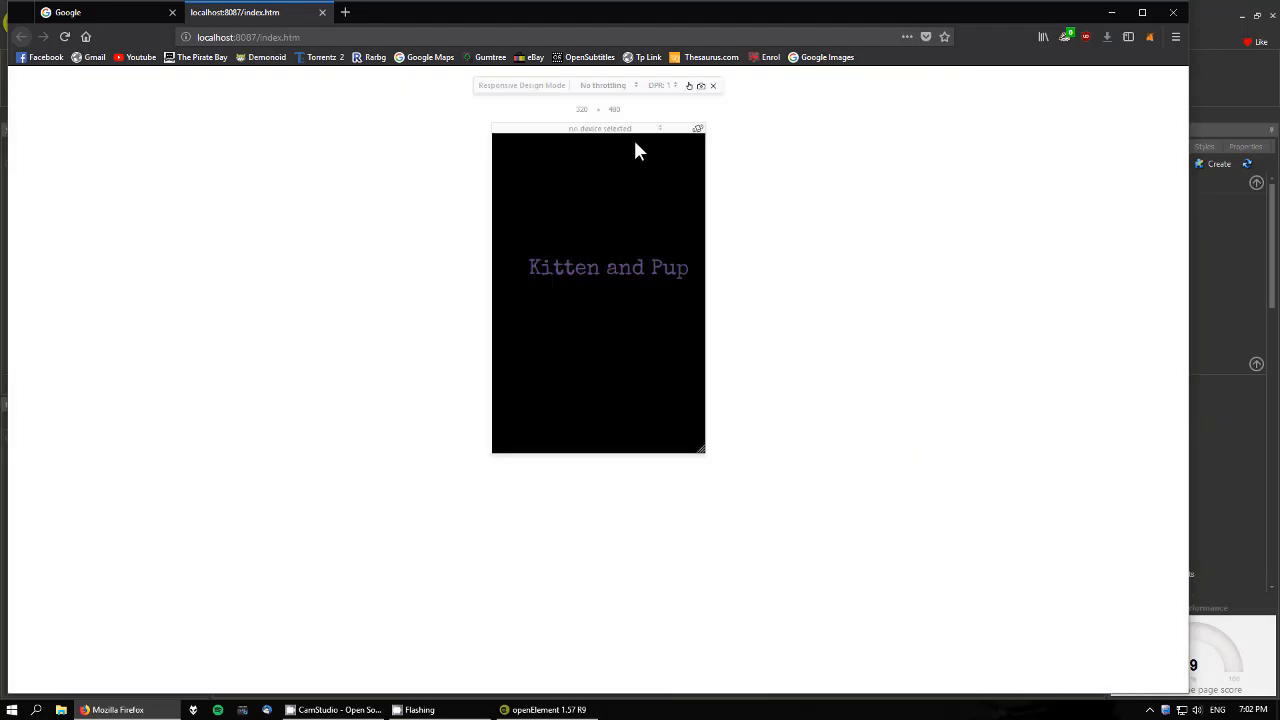
click(648, 131)
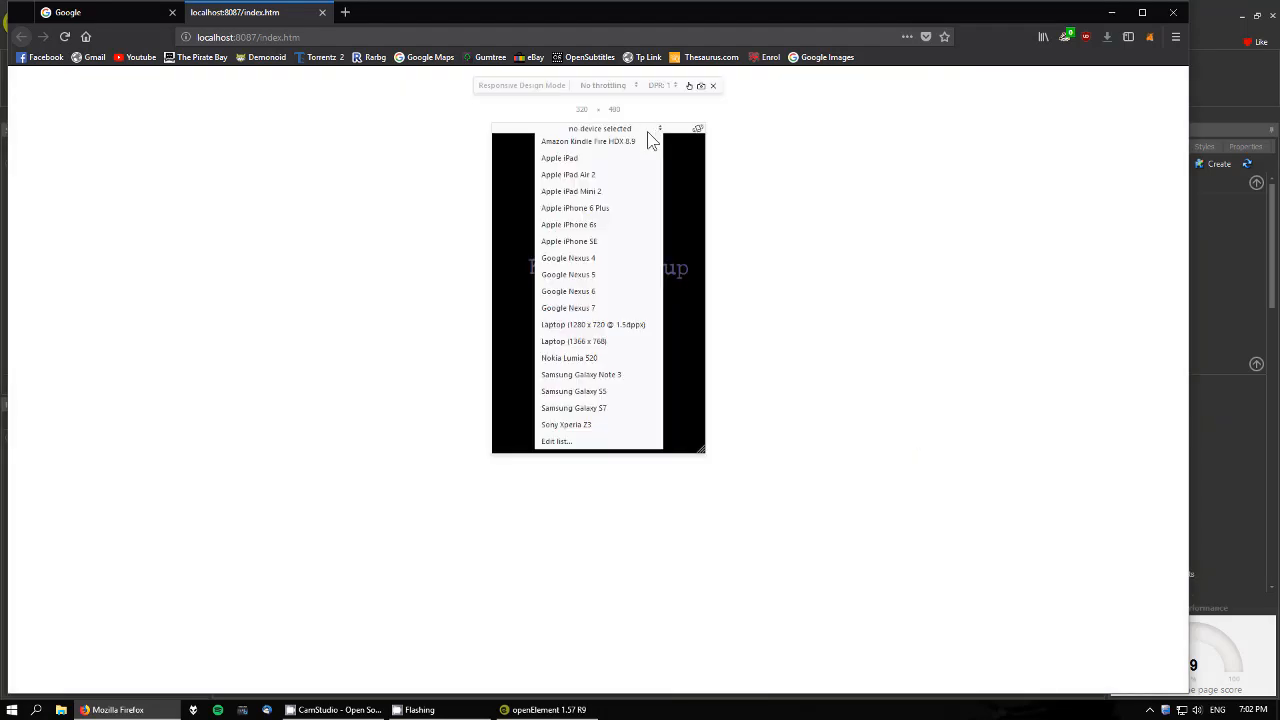
click(615, 224)
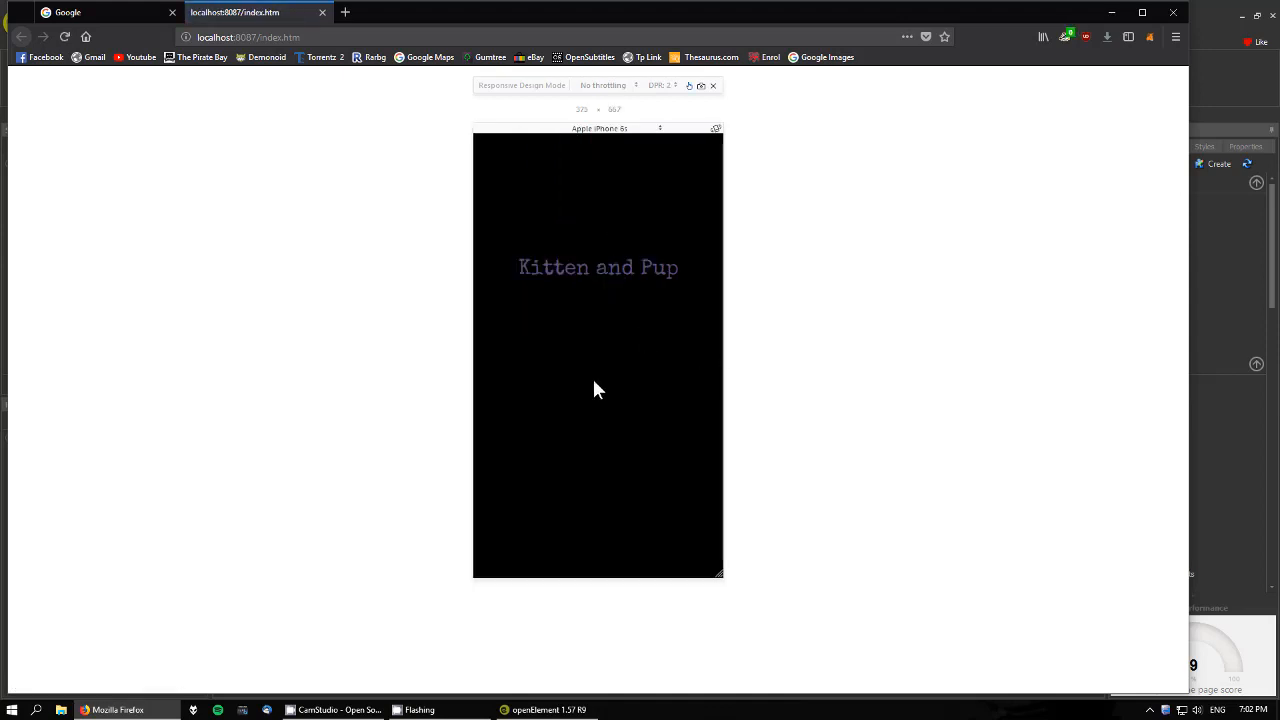
click(661, 133)
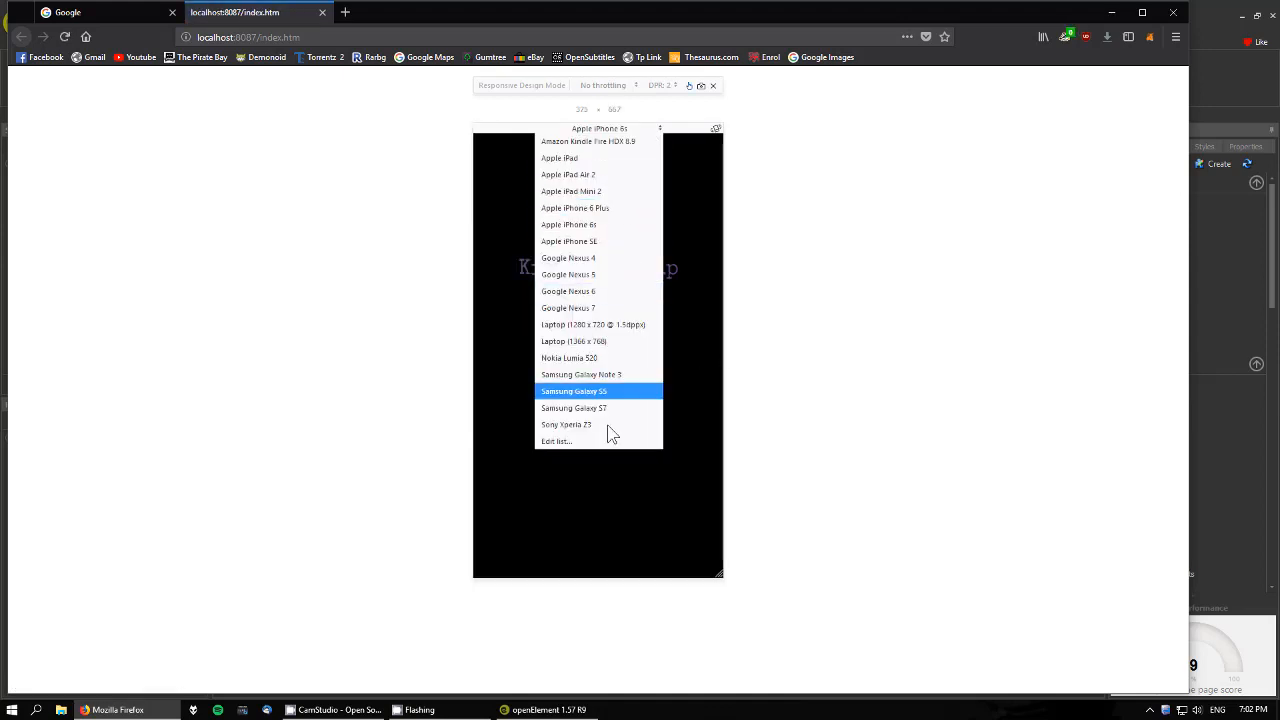
click(570, 345)
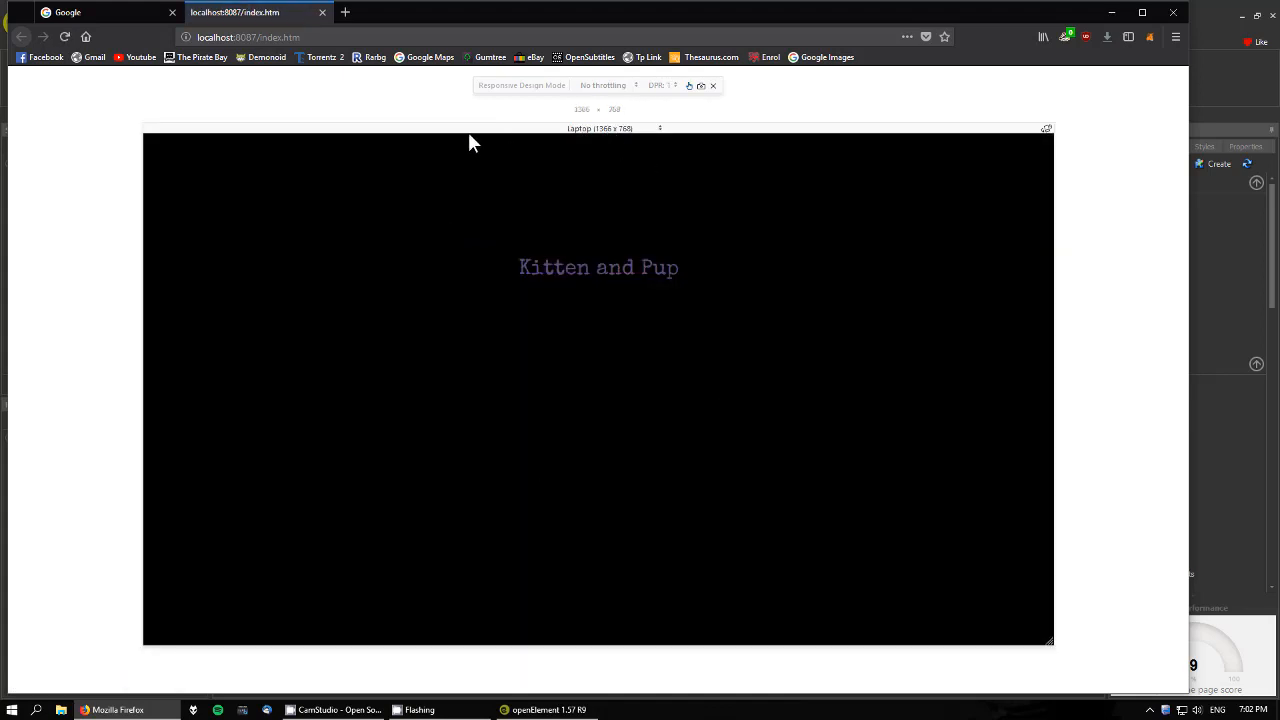
key(ctrl+shift+m)
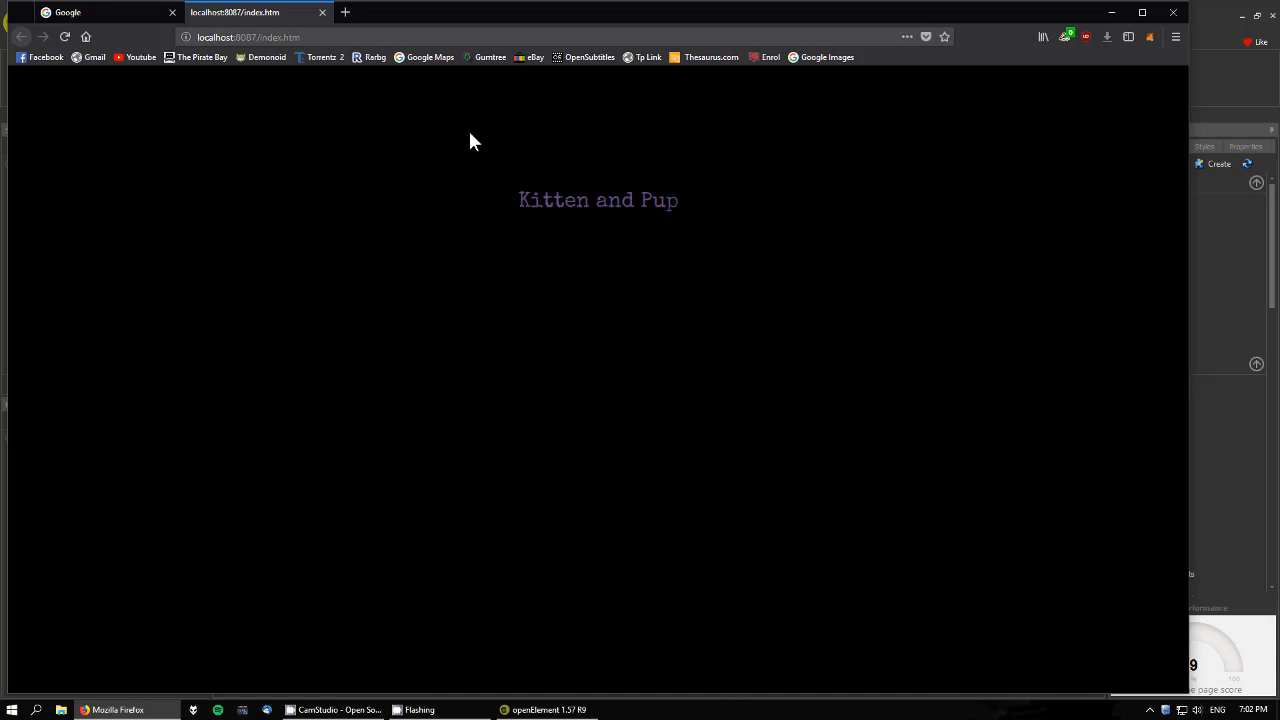
click(322, 12)
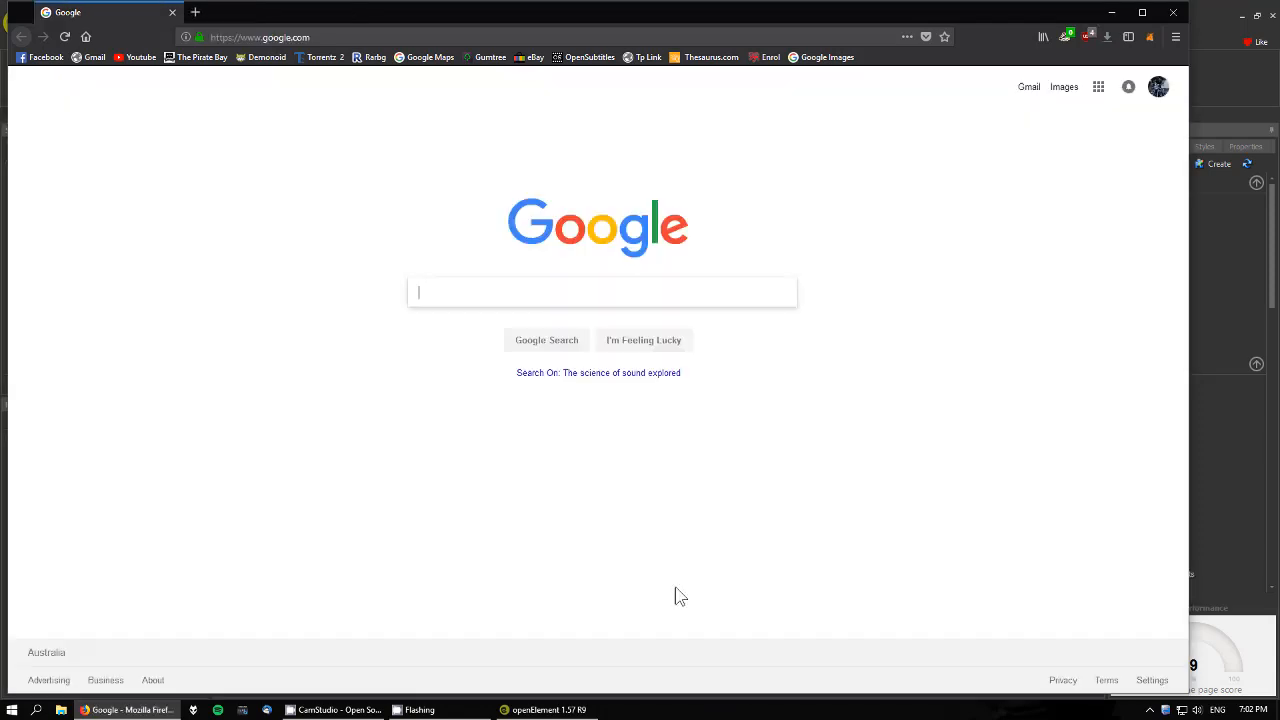
Switch to openElement and place a Group of Elements on the home page at about 860px from the left and 20px from the top.
click(1275, 270)
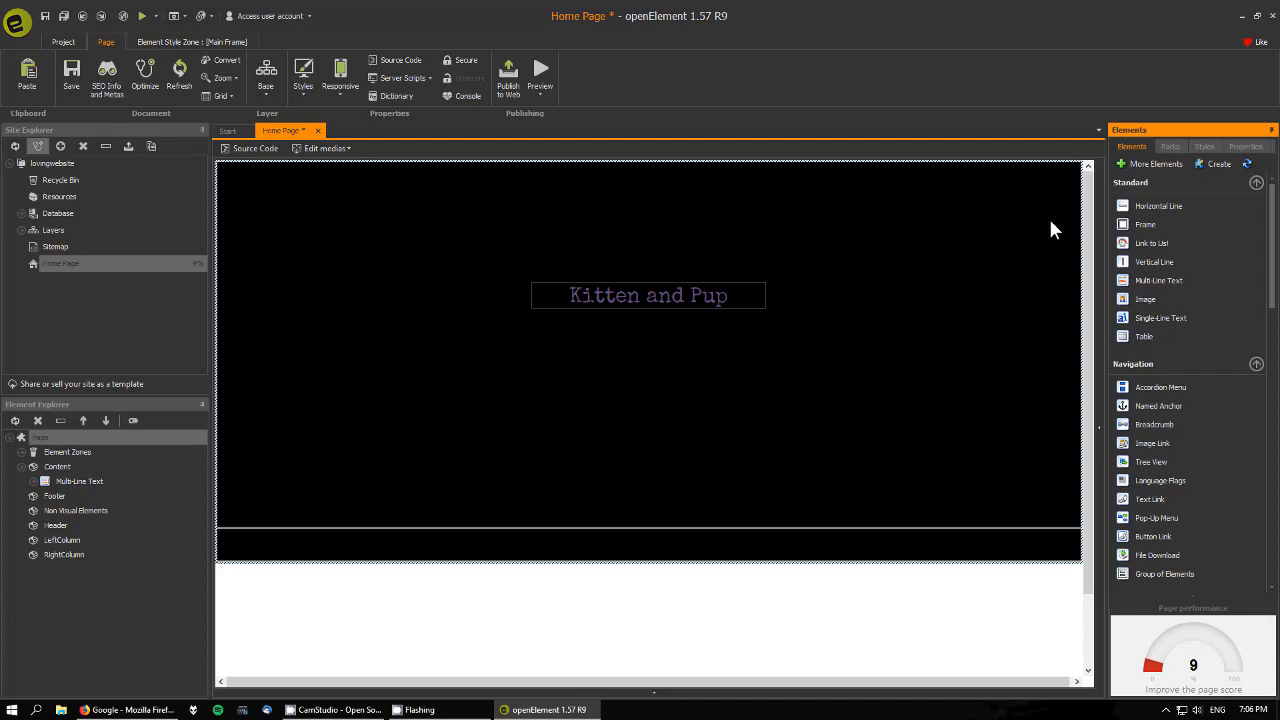
click(1205, 146)
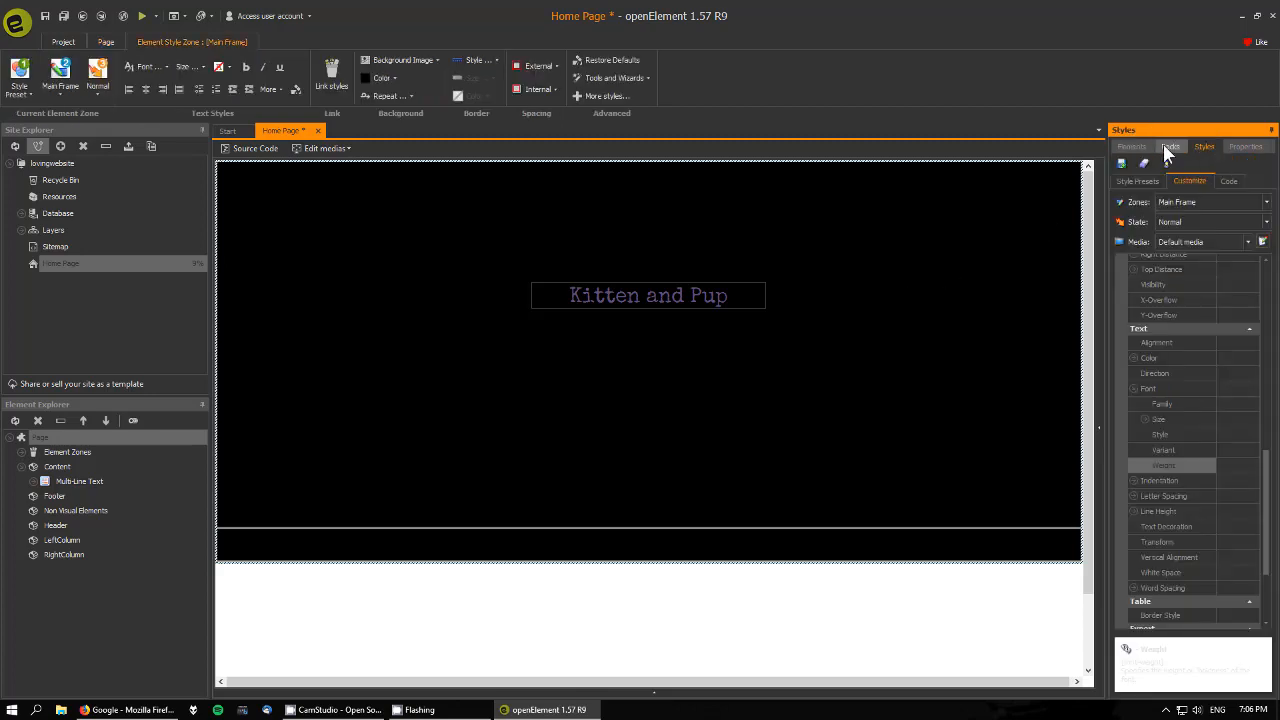
click(1133, 147)
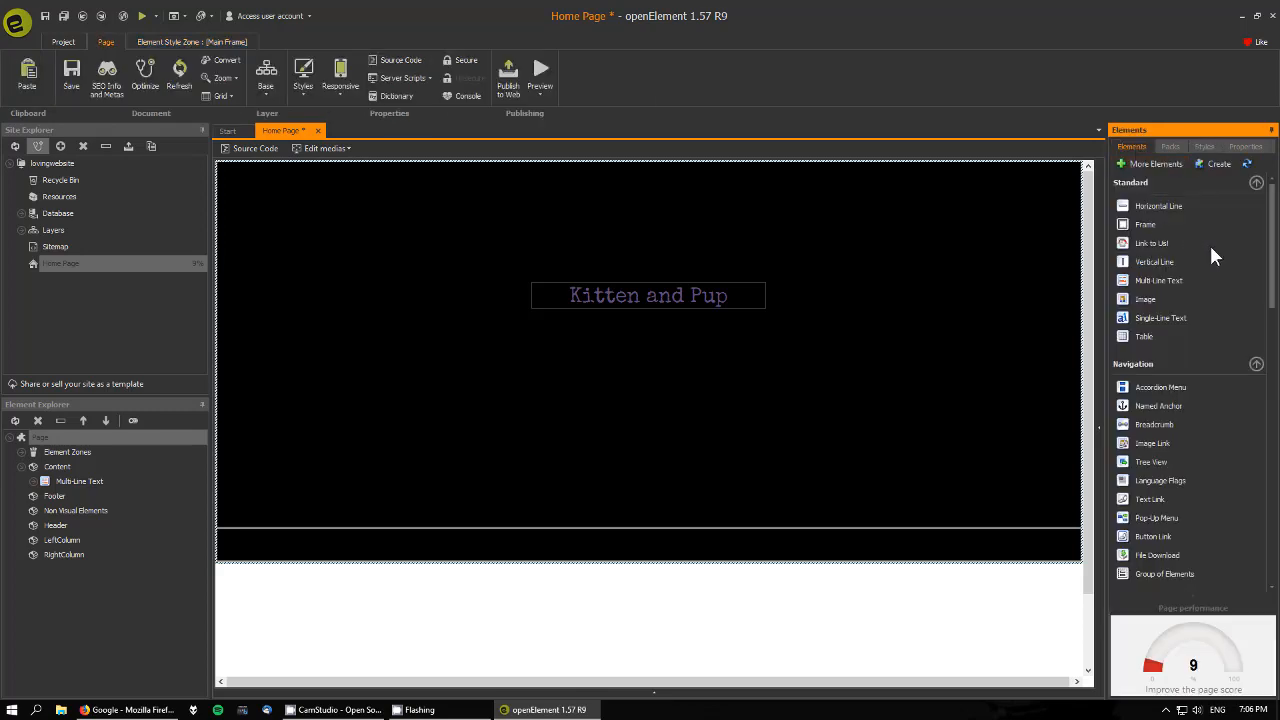
scroll(1273, 280, down, 2)
scroll(1273, 280, down, 4)
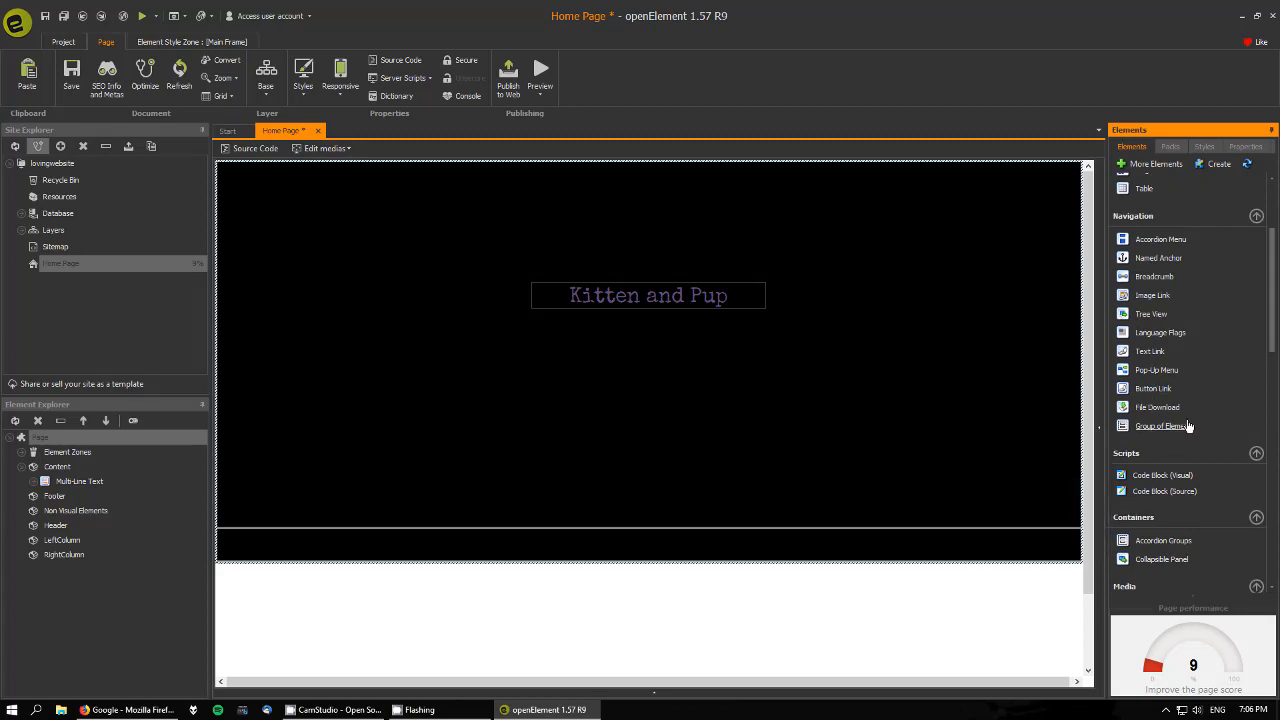
mouse_move(1172, 437)
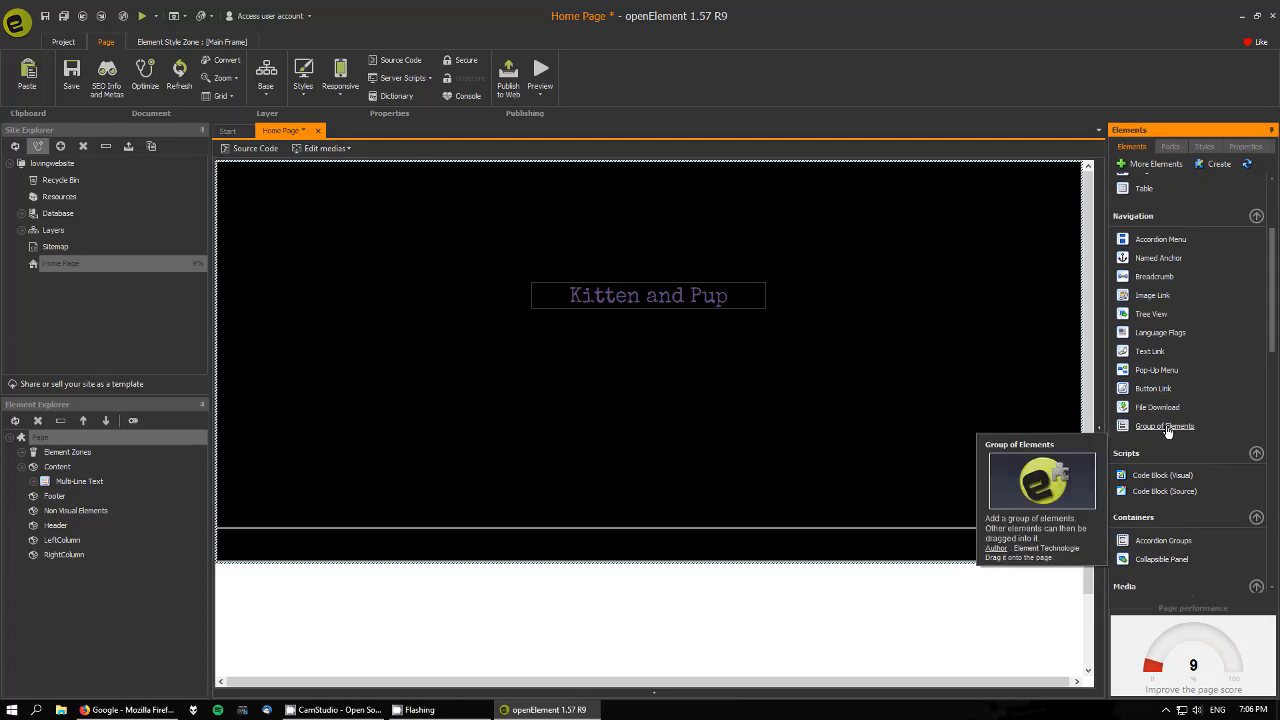
drag(1166, 436, 836, 201)
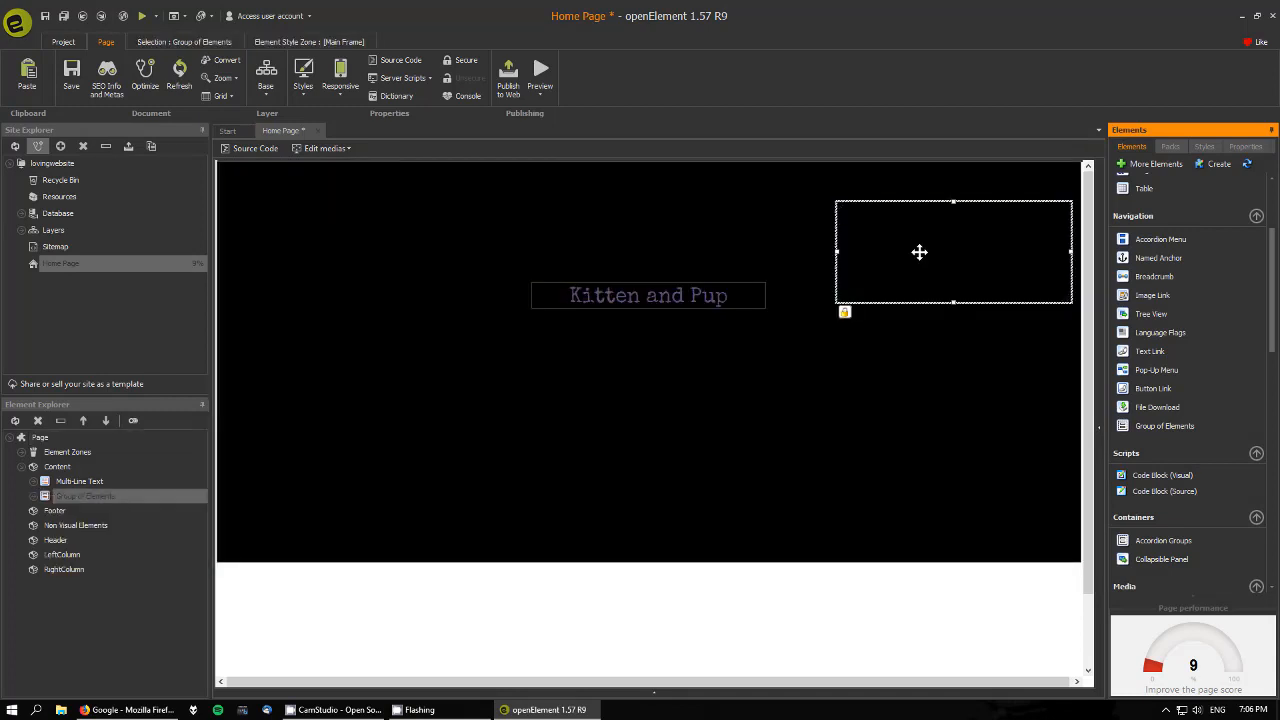
drag(920, 251, 873, 223)
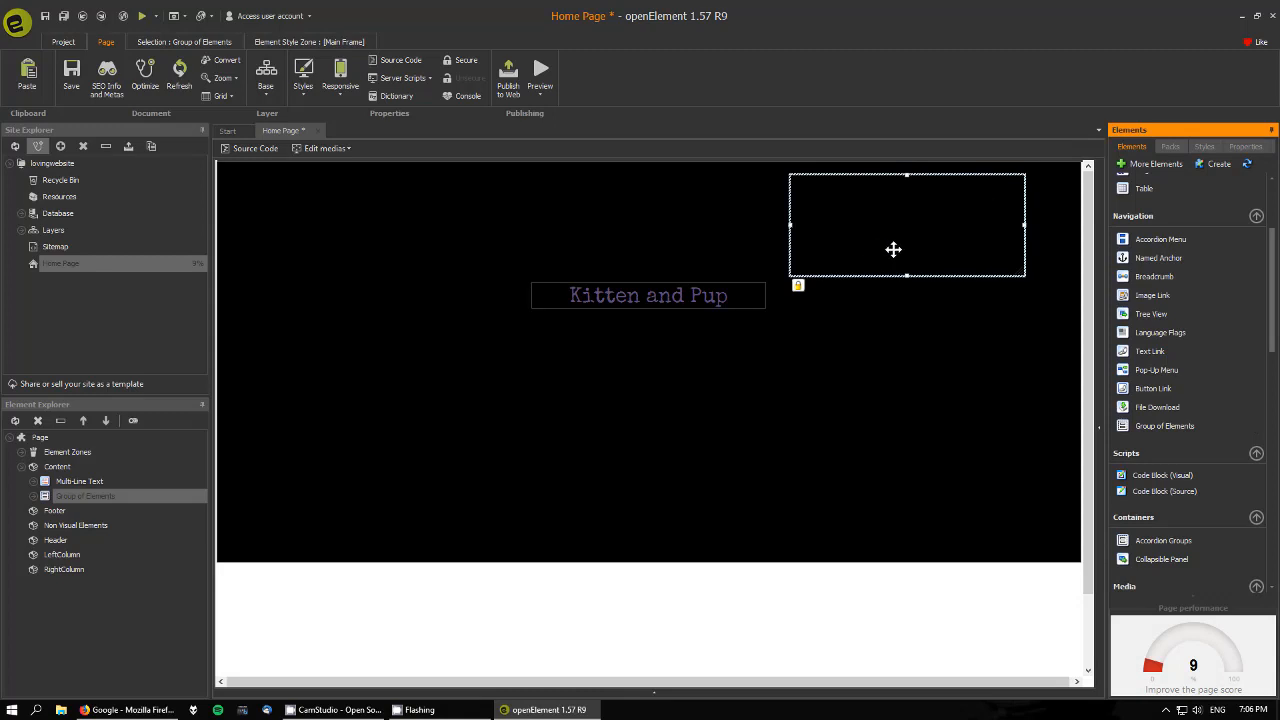
Rename the multi-line text element as Heading1.
click(79, 481)
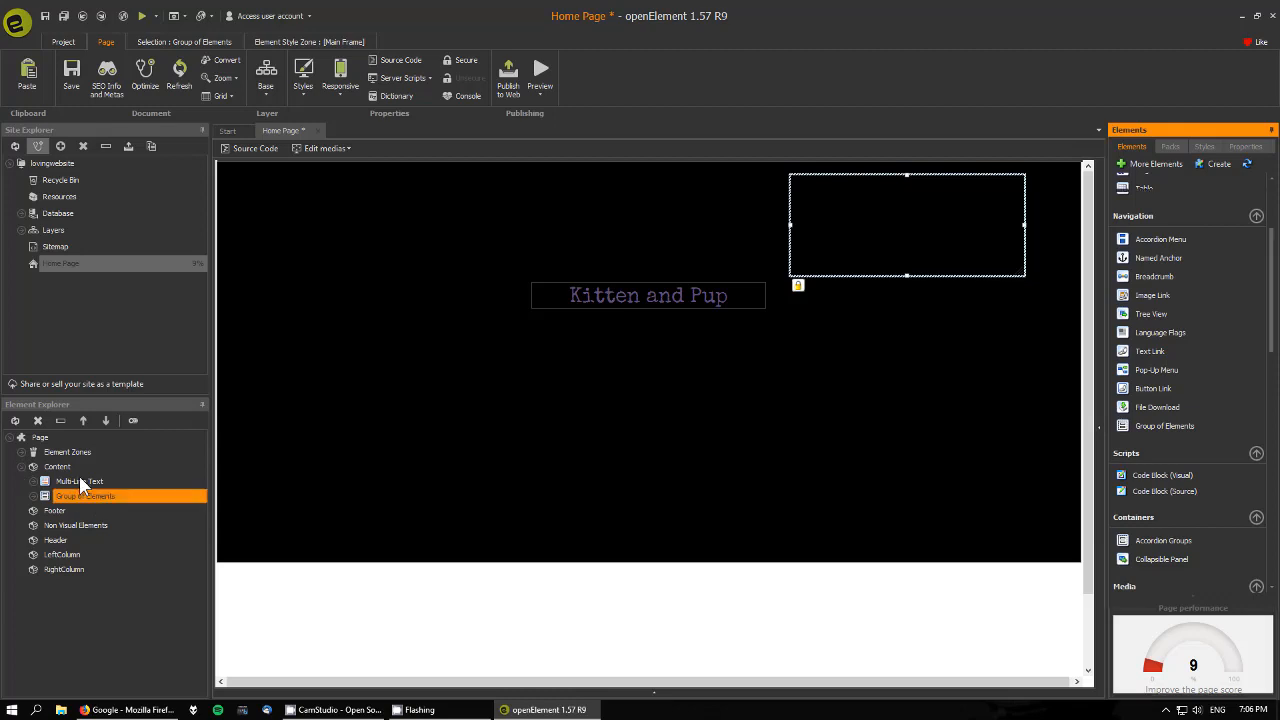
click(62, 423)
text(He)
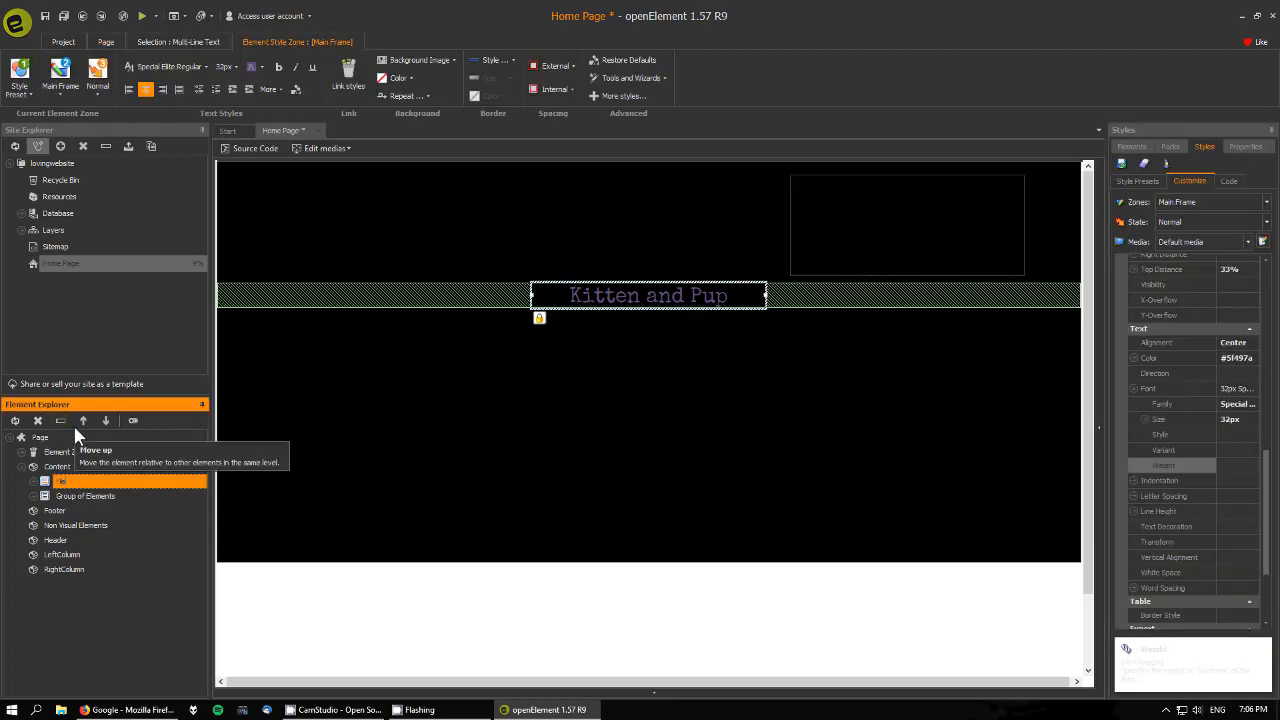
text(ading 1)
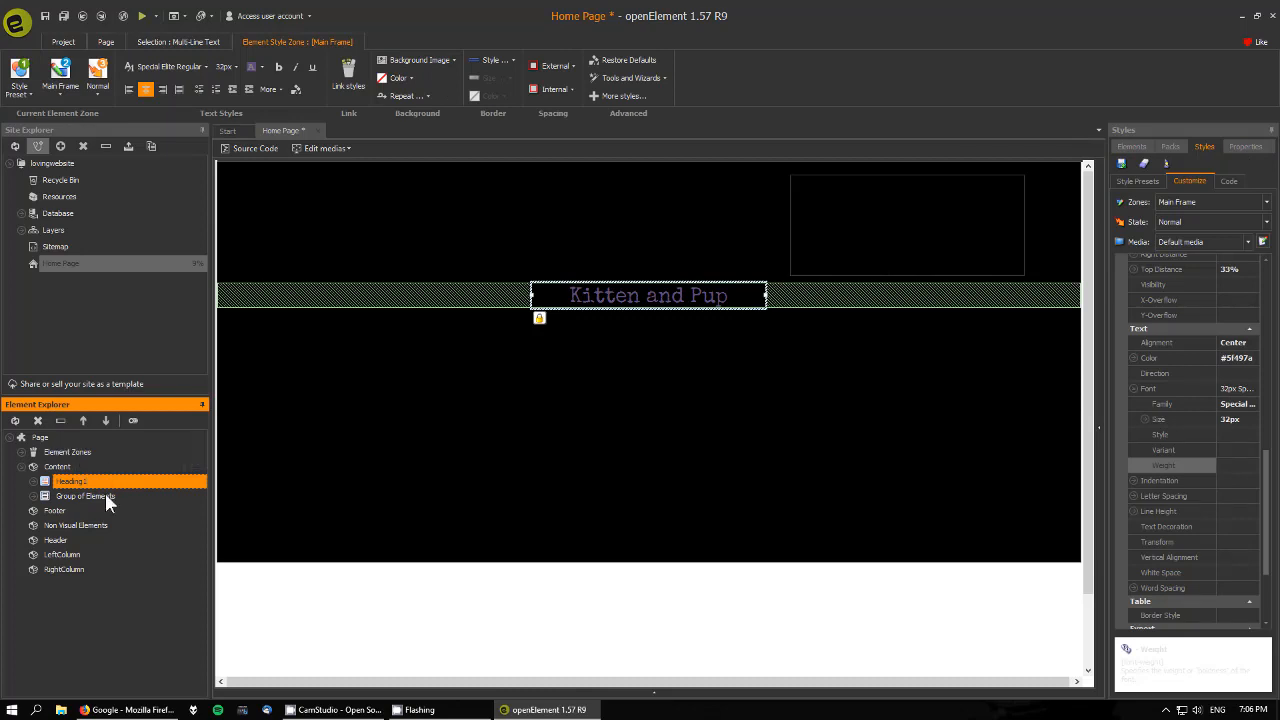
Rename the group of elements as Group_topmenu and leave it selected.
click(89, 497)
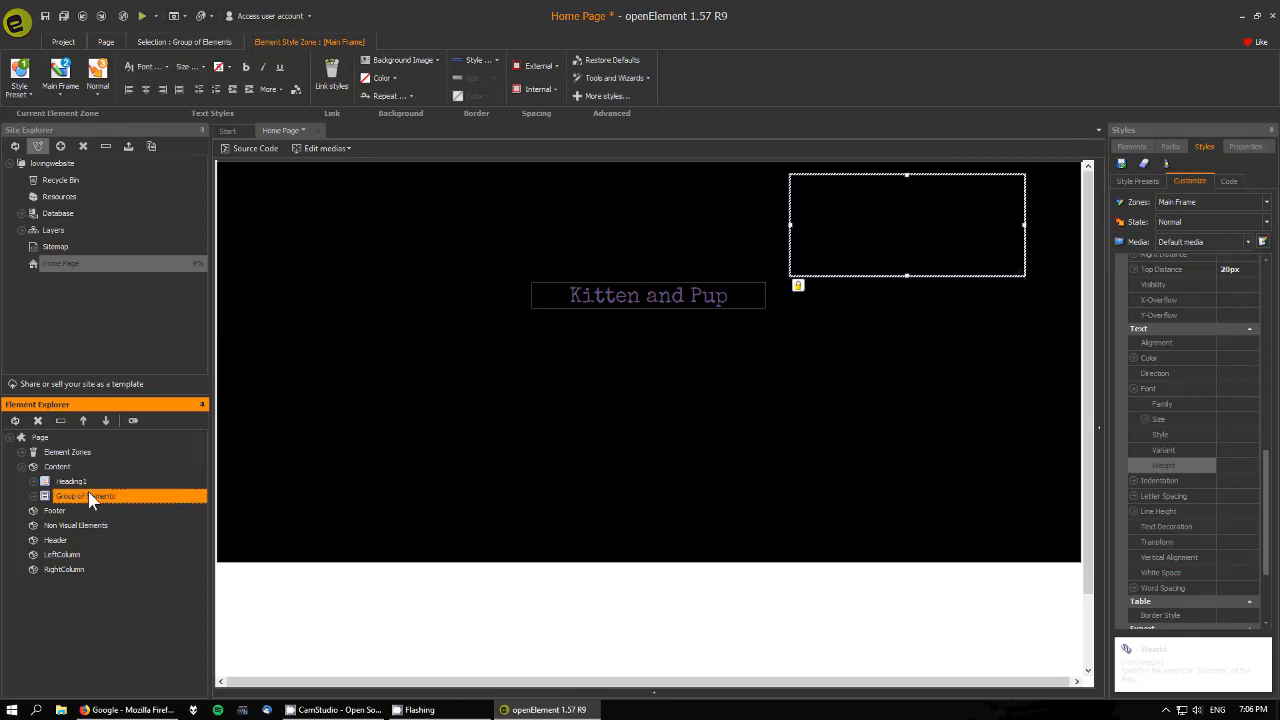
click(56, 420)
text(Topmenu)
click(60, 421)
text(G)
click(88, 483)
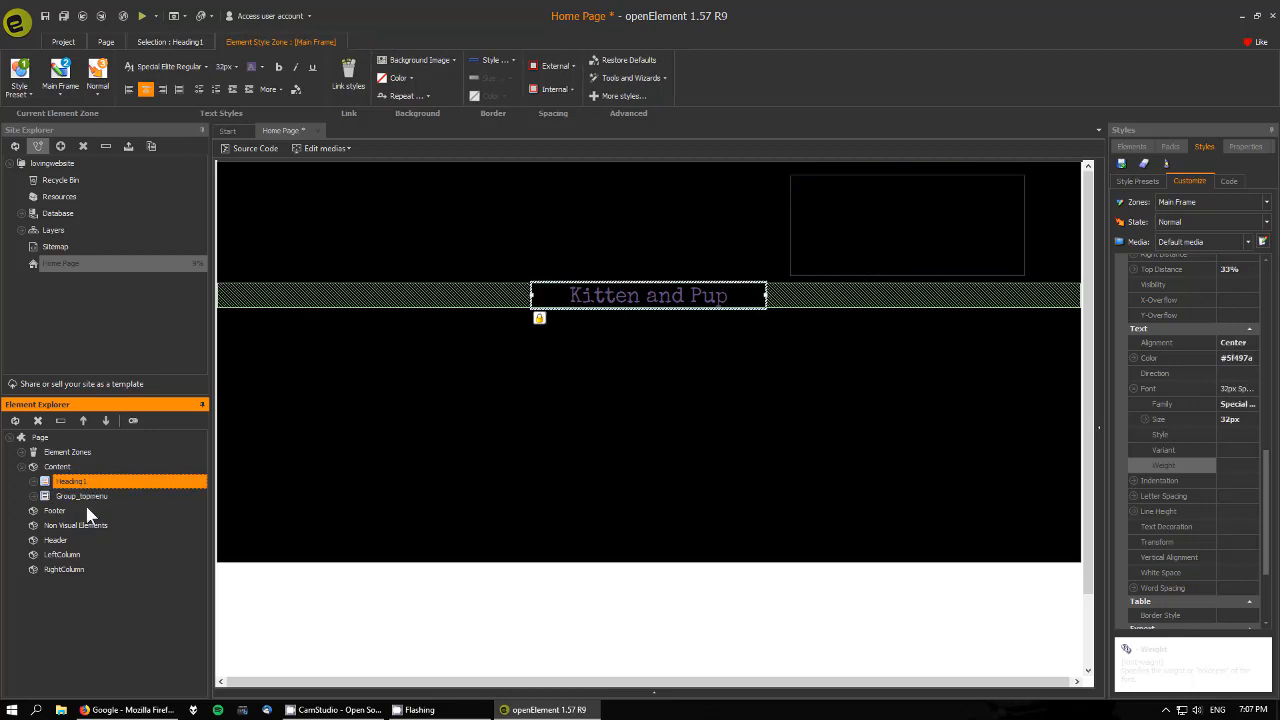
click(88, 496)
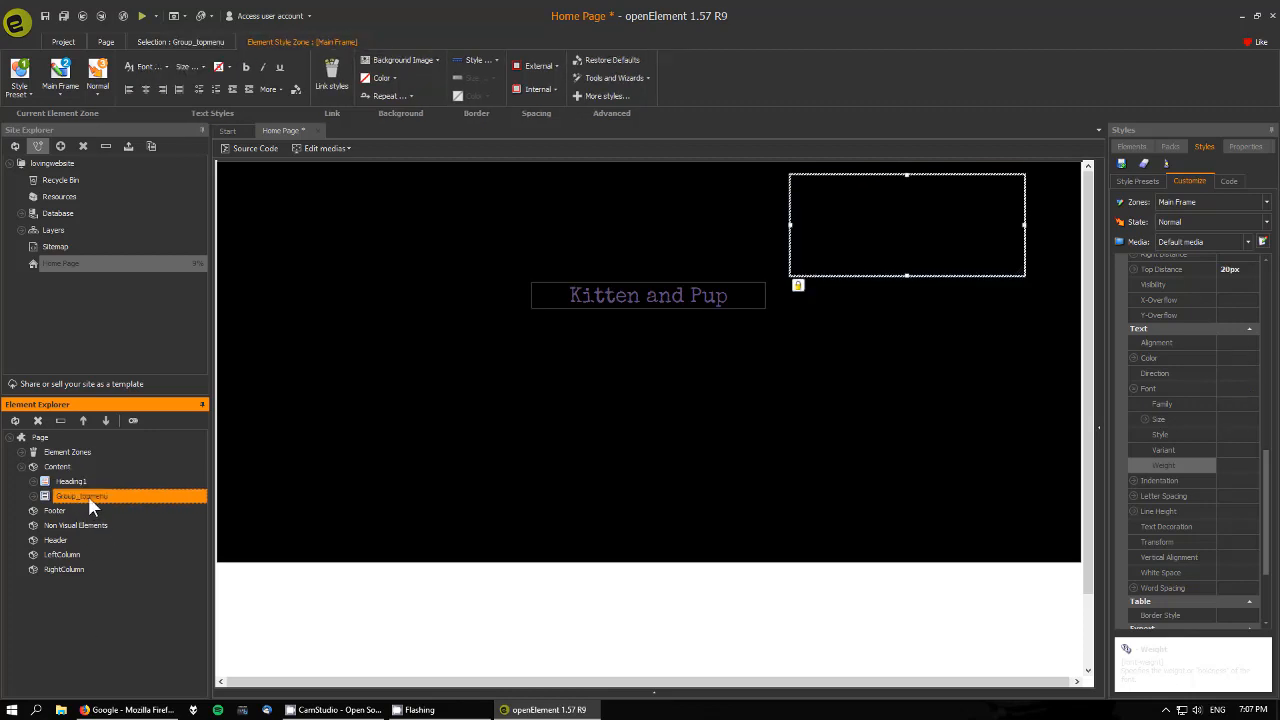
Set Group_topmenu's top distance to 0 and clear its left distance.
click(951, 220)
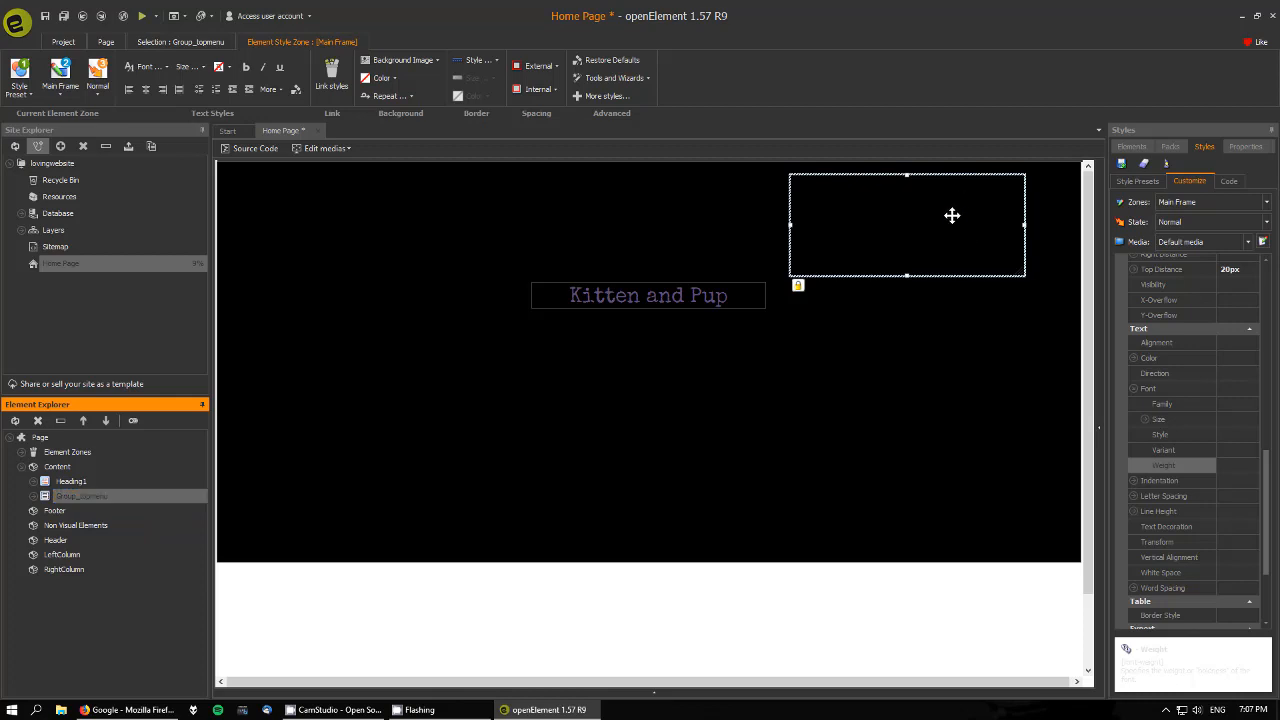
right_click(952, 215)
click(912, 208)
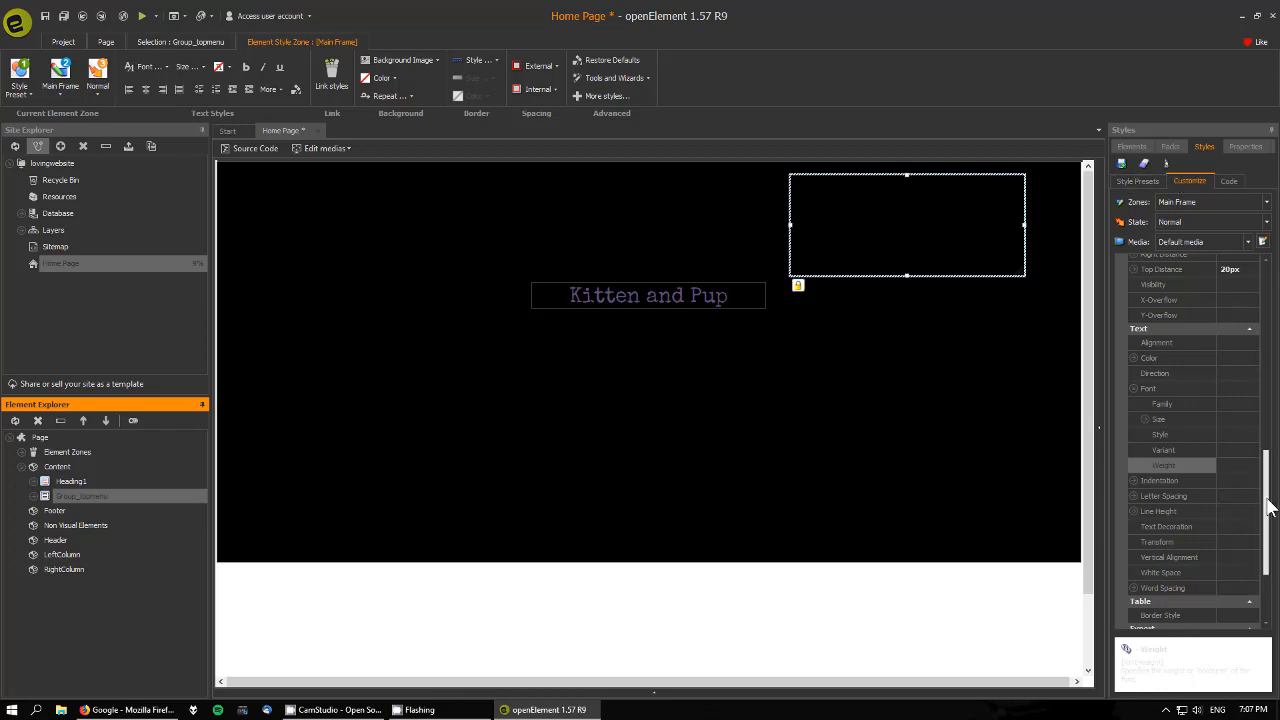
scroll(1270, 500, down, 1)
scroll(1266, 444, up, 4)
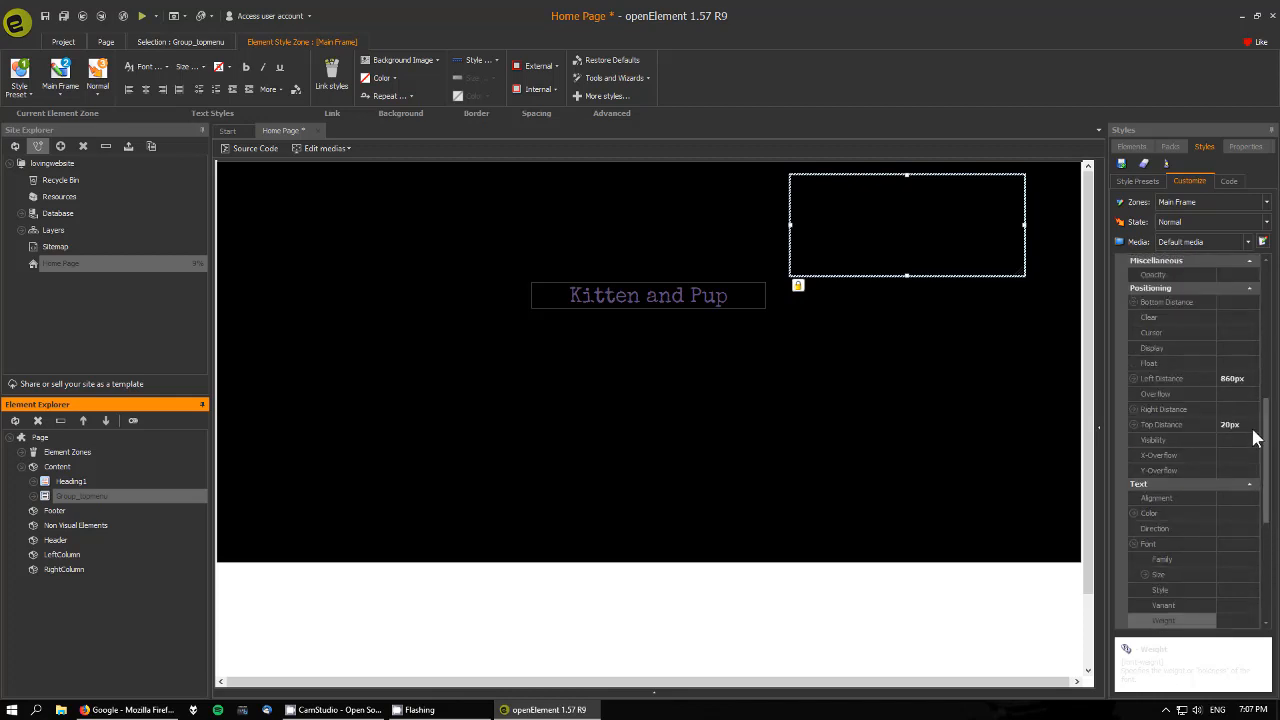
click(1188, 424)
text(0)
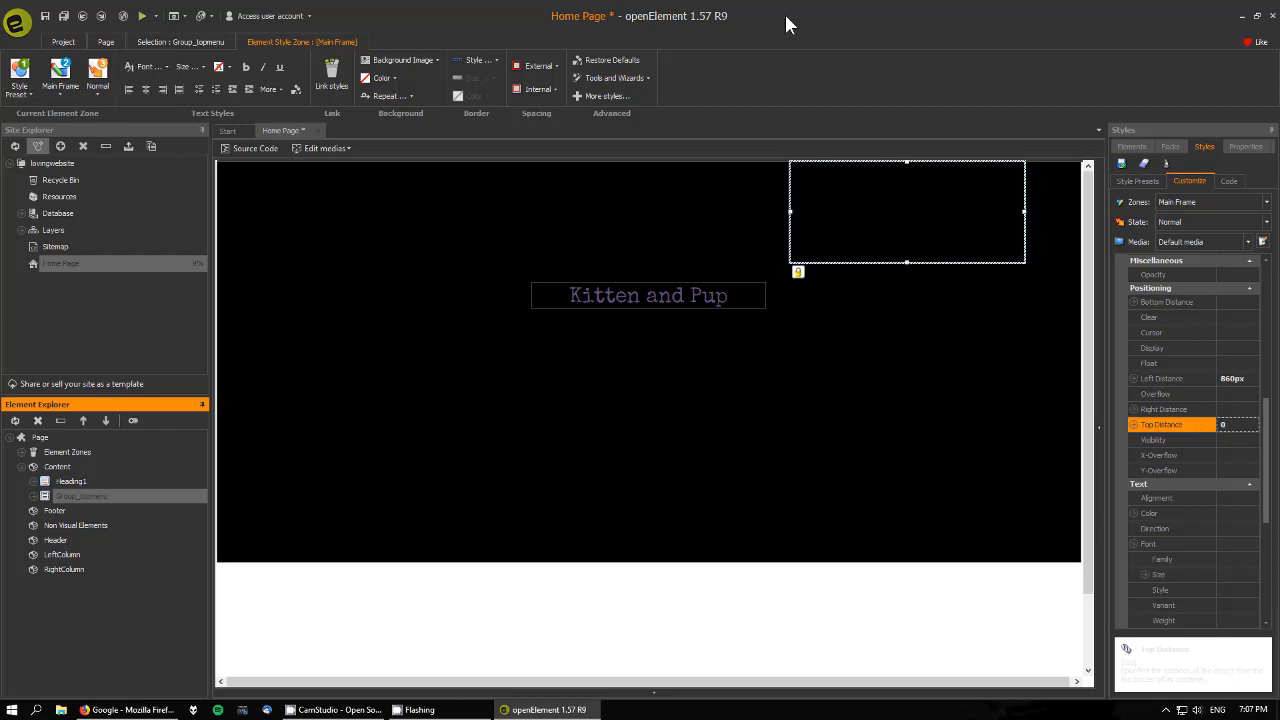
click(1191, 368)
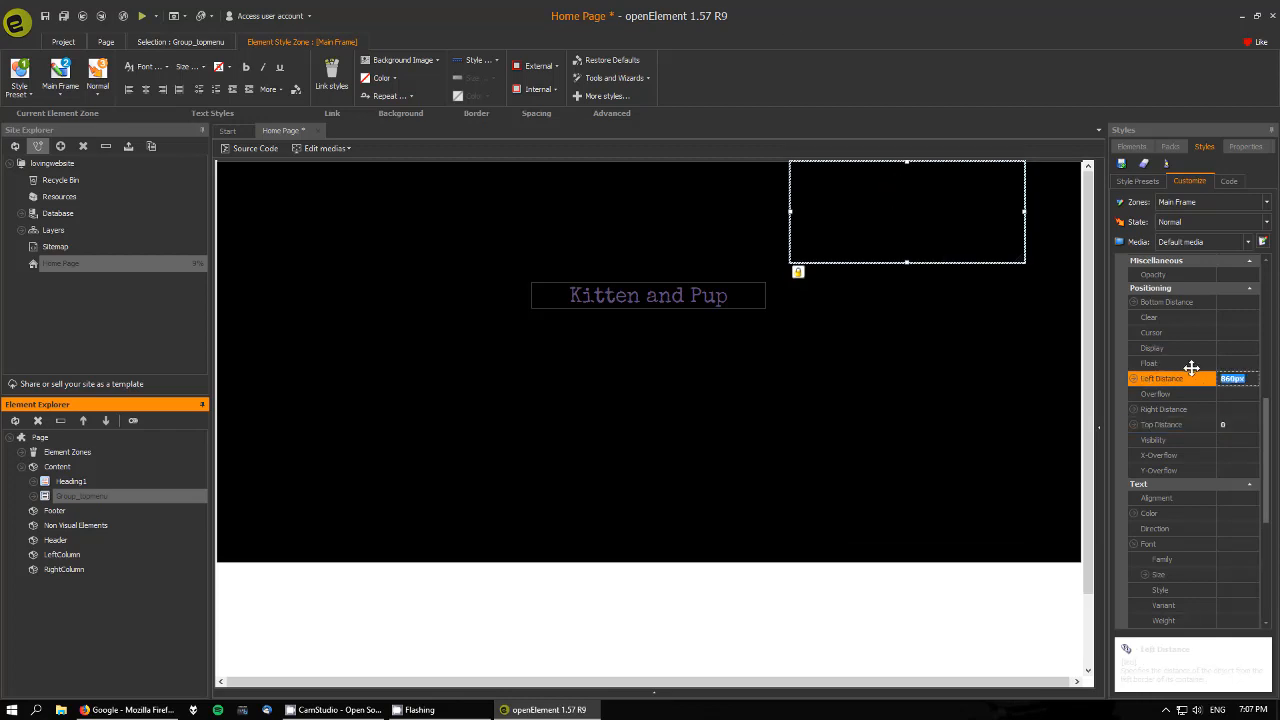
key(BackSpace)
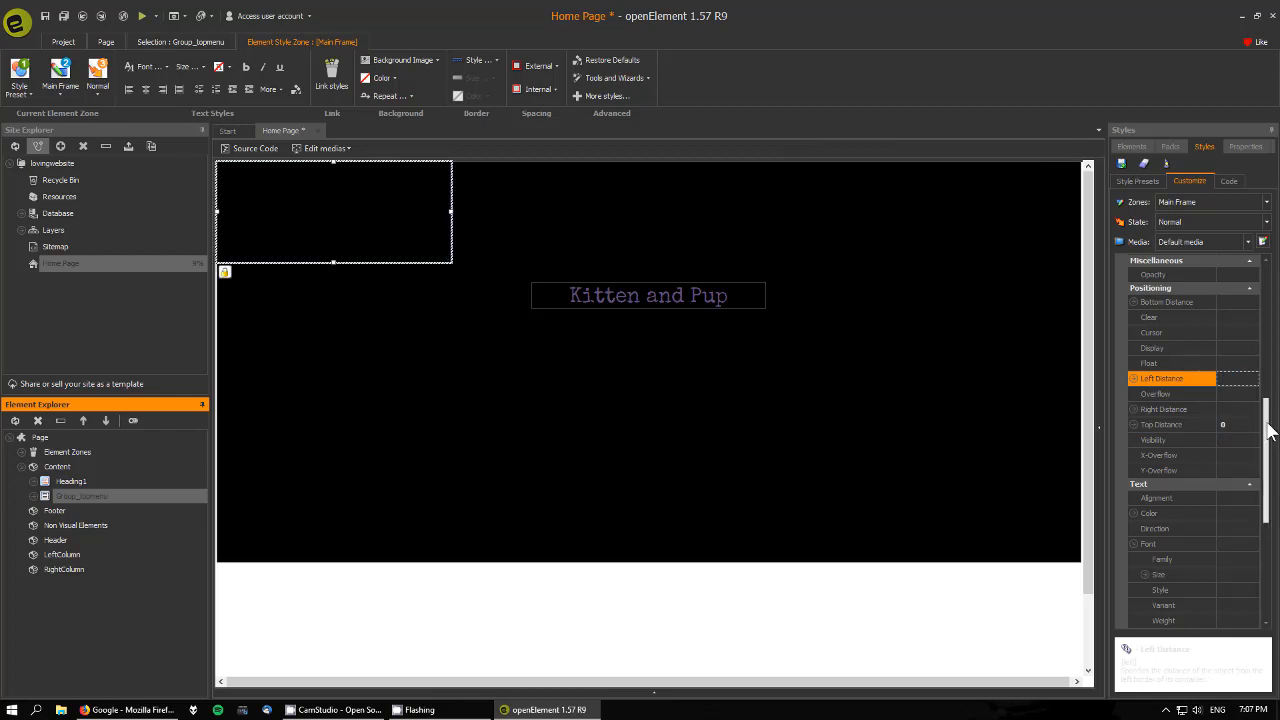
Set Group_topmenu's width to 100%.
drag(1266, 430, 1266, 386)
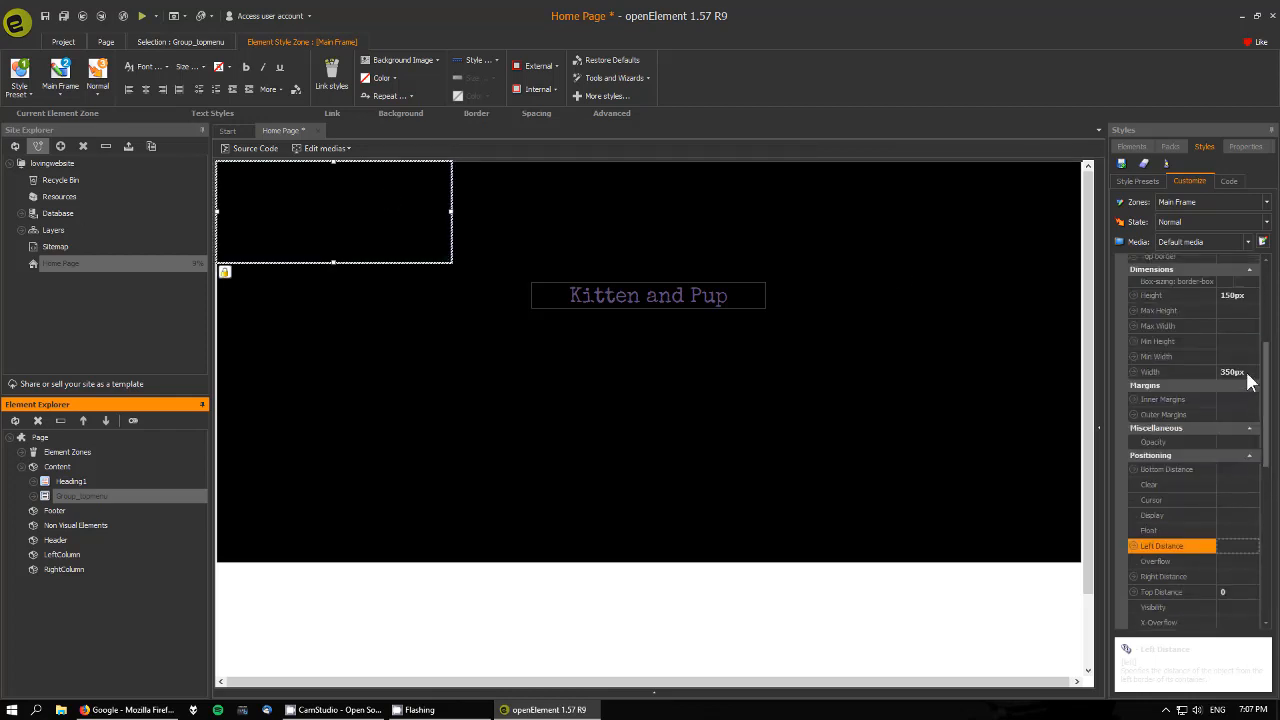
click(1236, 372)
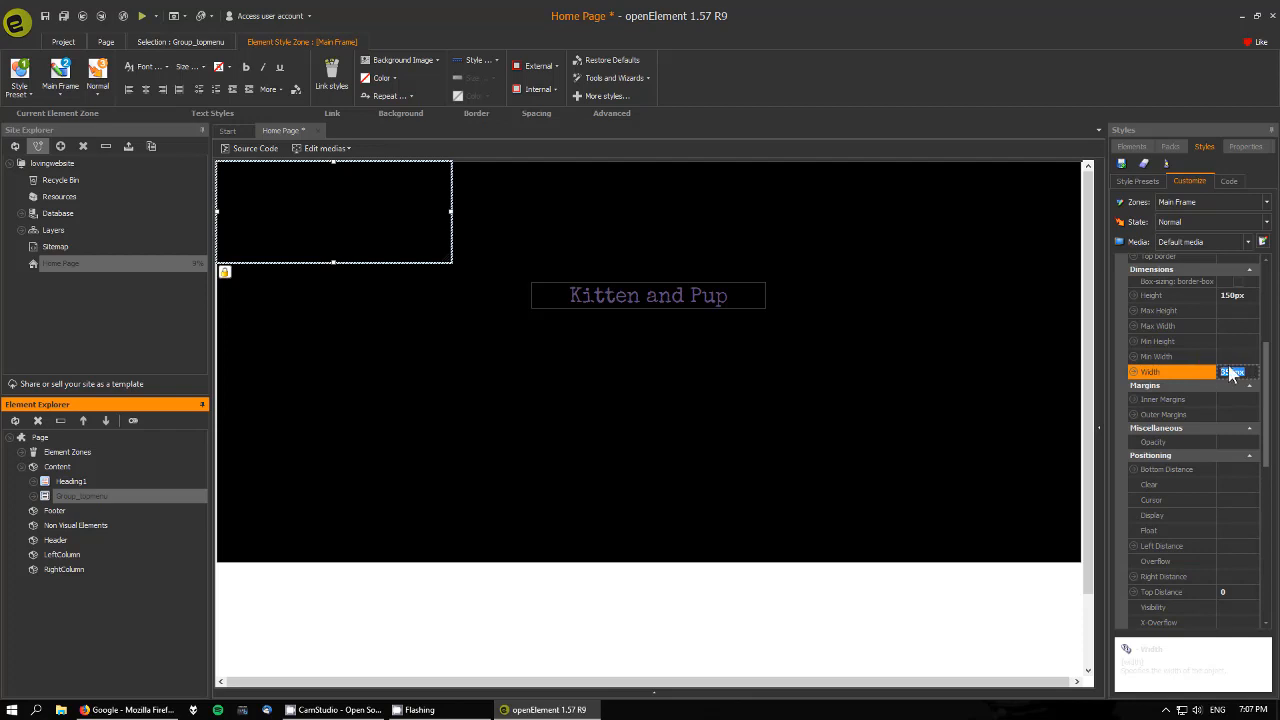
text(100)
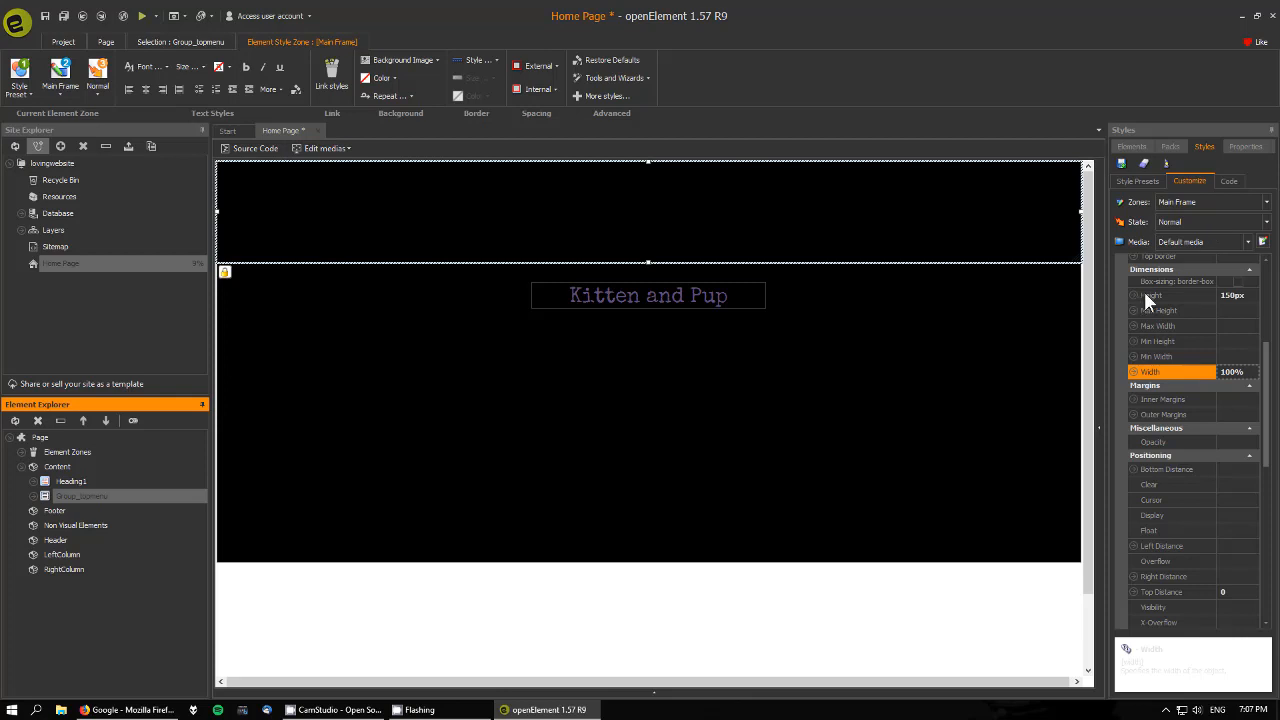
click(1253, 295)
double_click(1253, 295)
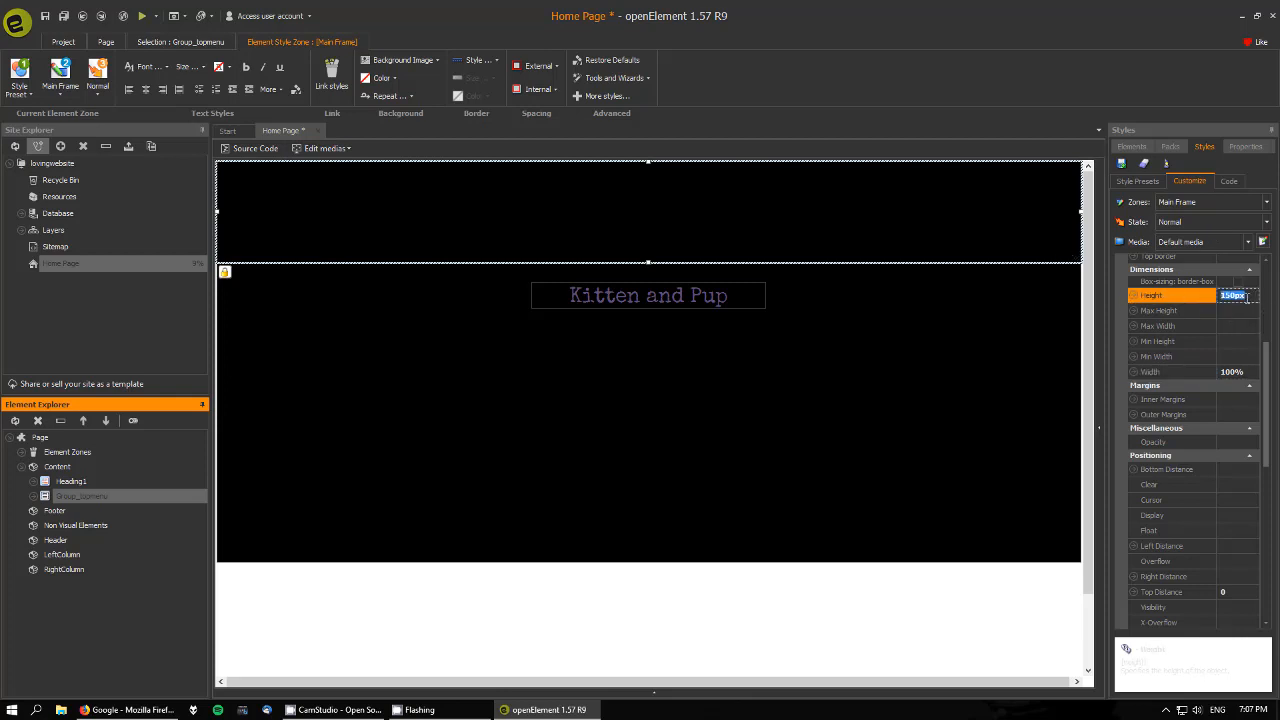
click(1250, 311)
click(1026, 331)
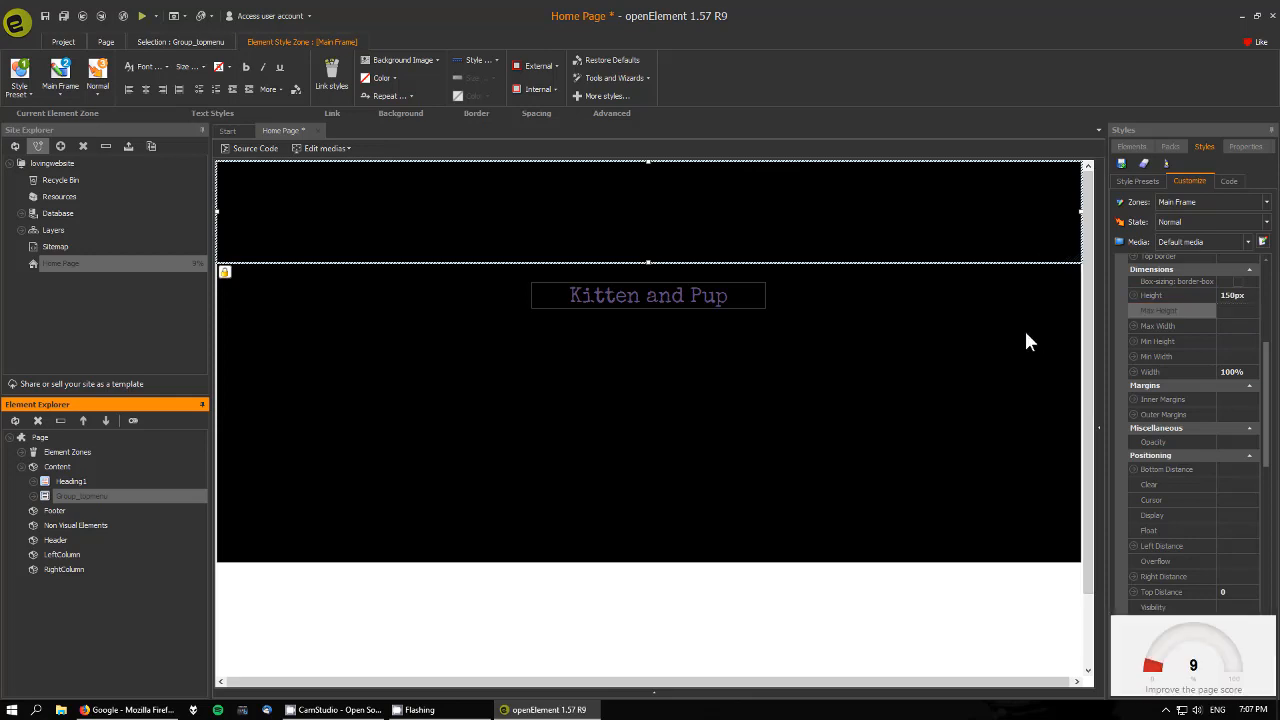
Add a Text Link inside Group_topmenu at about 820px from the left and 90px from the top, with no link destination.
click(996, 237)
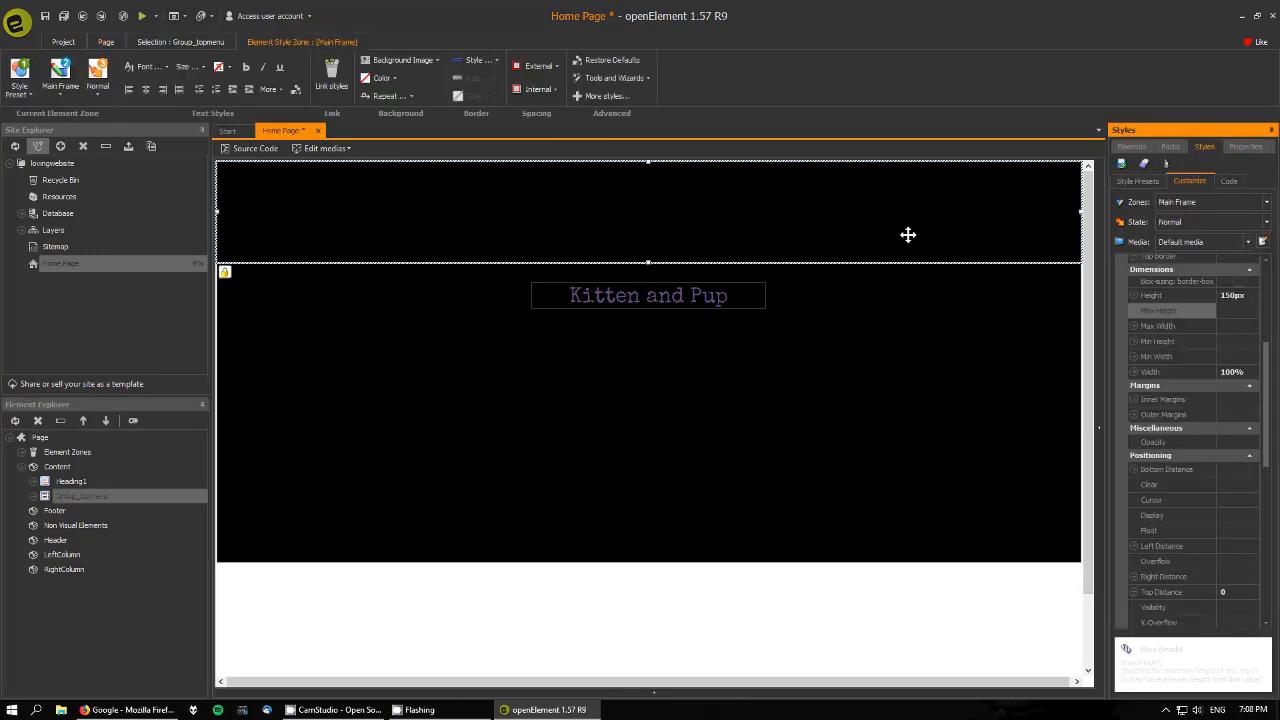
click(1135, 147)
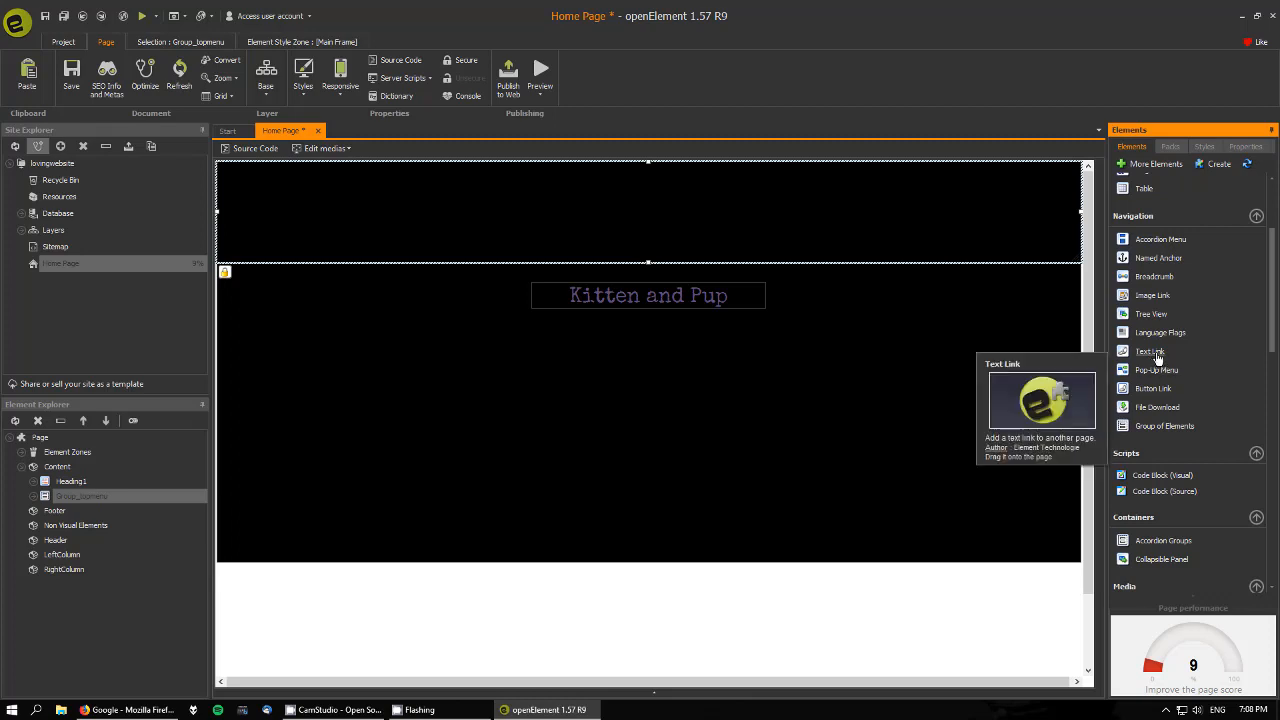
drag(1150, 358, 772, 228)
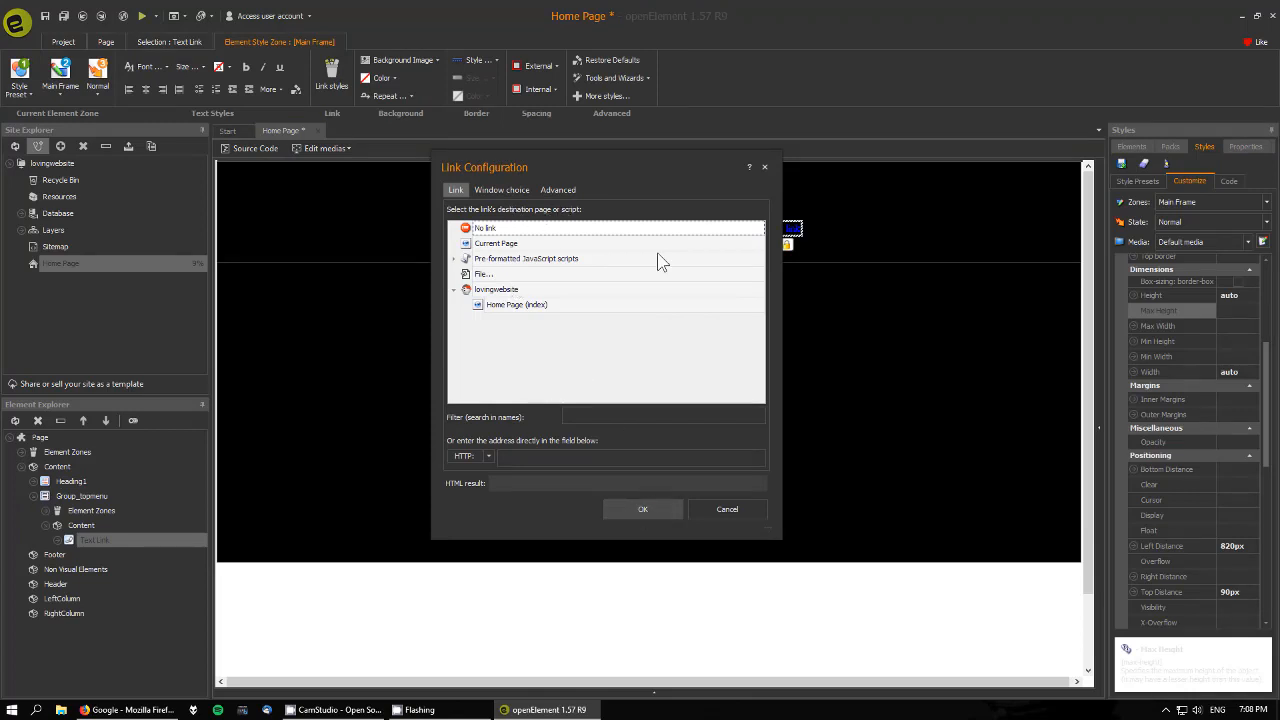
click(644, 512)
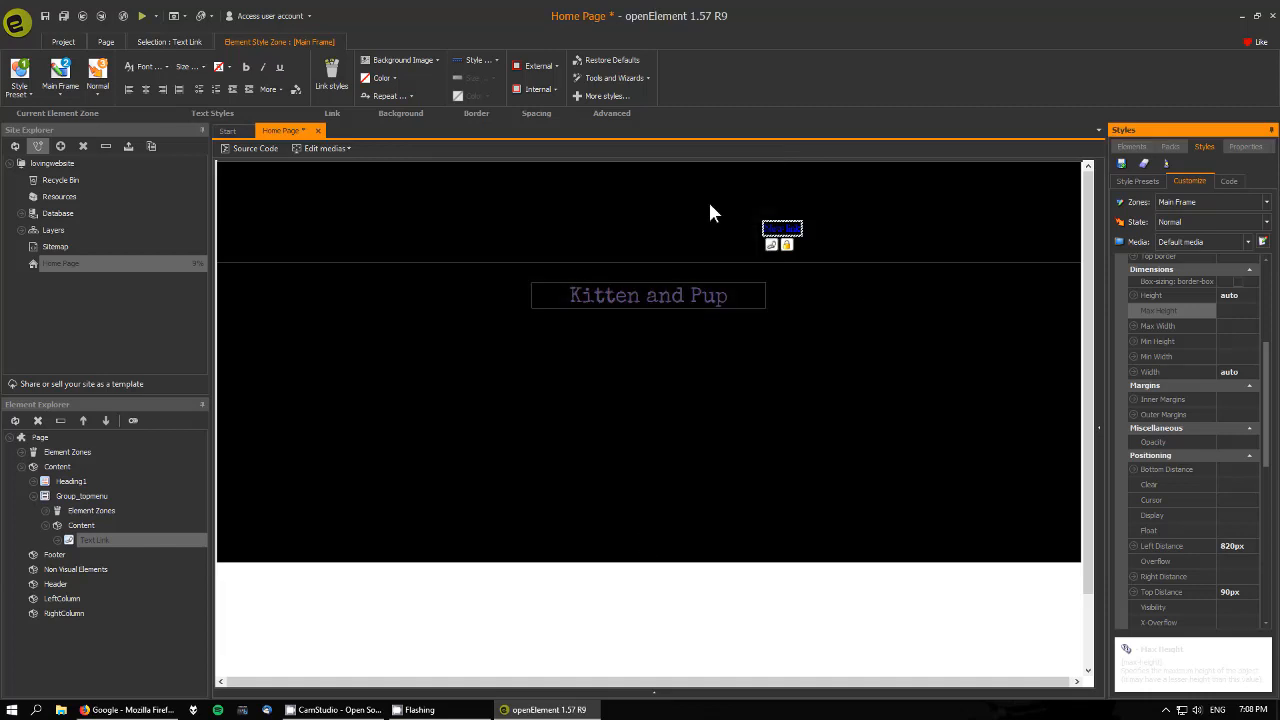
Add a second Text Link inside Group_topmenu at about 1040px from the left and 100px from the top, with no link destination.
click(1123, 147)
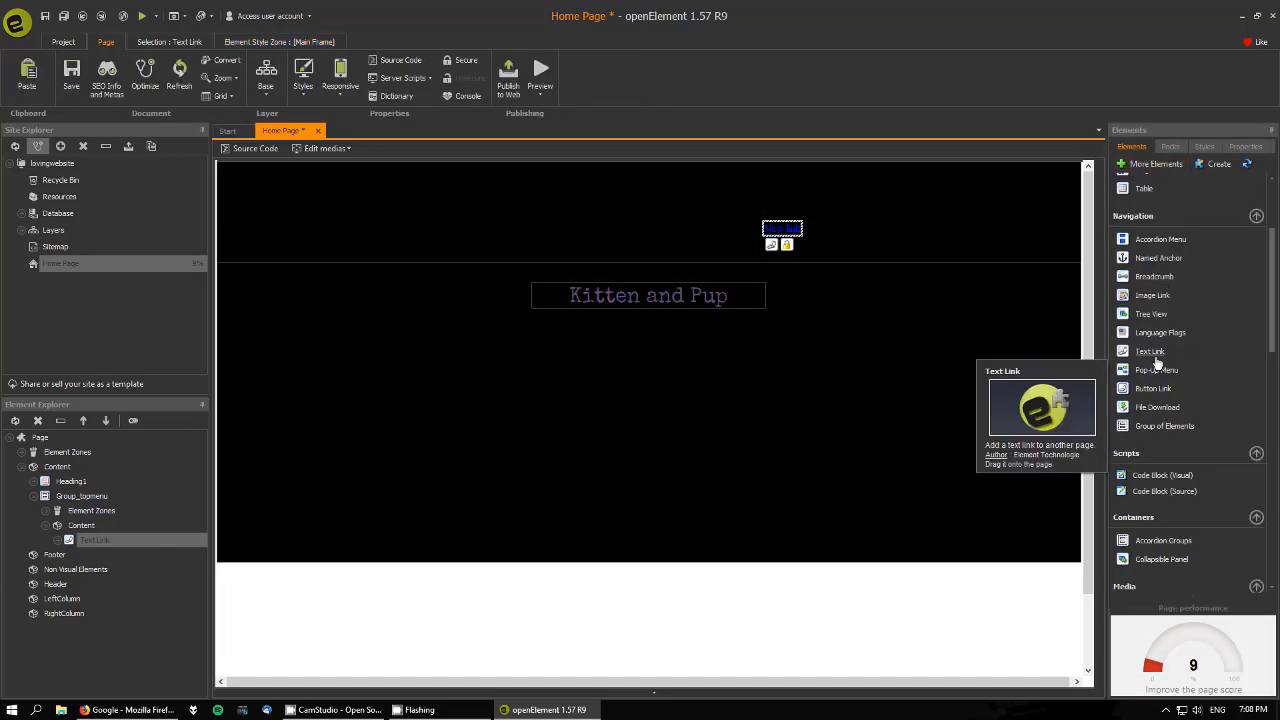
drag(1155, 358, 908, 230)
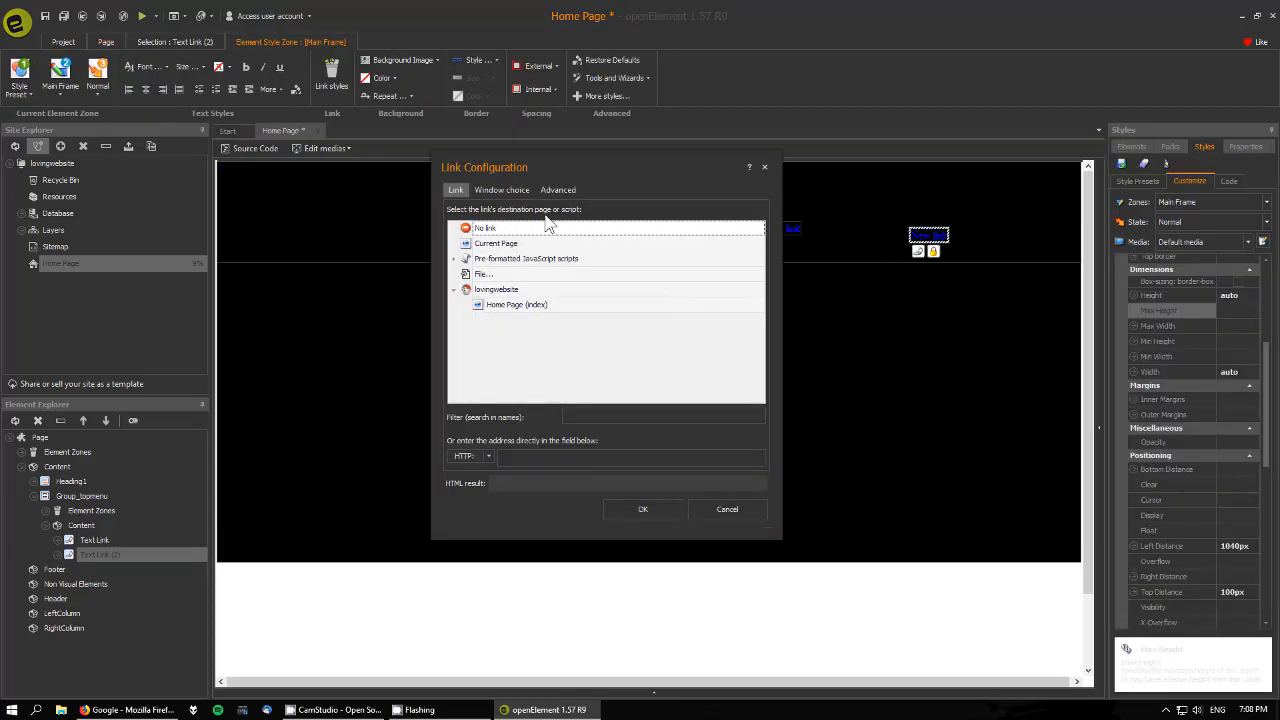
click(641, 512)
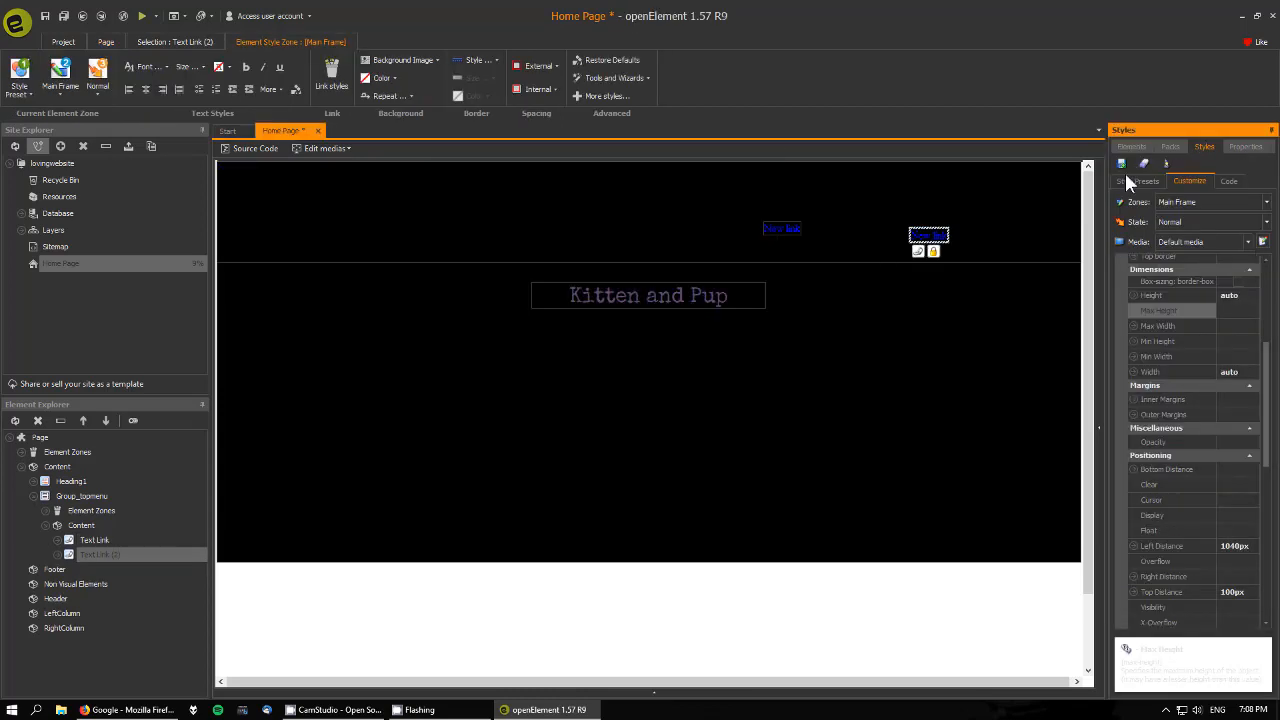
Add a third Text Link inside Group_topmenu at about 1210px from the left and 80px from the top, with no link destination.
click(1131, 147)
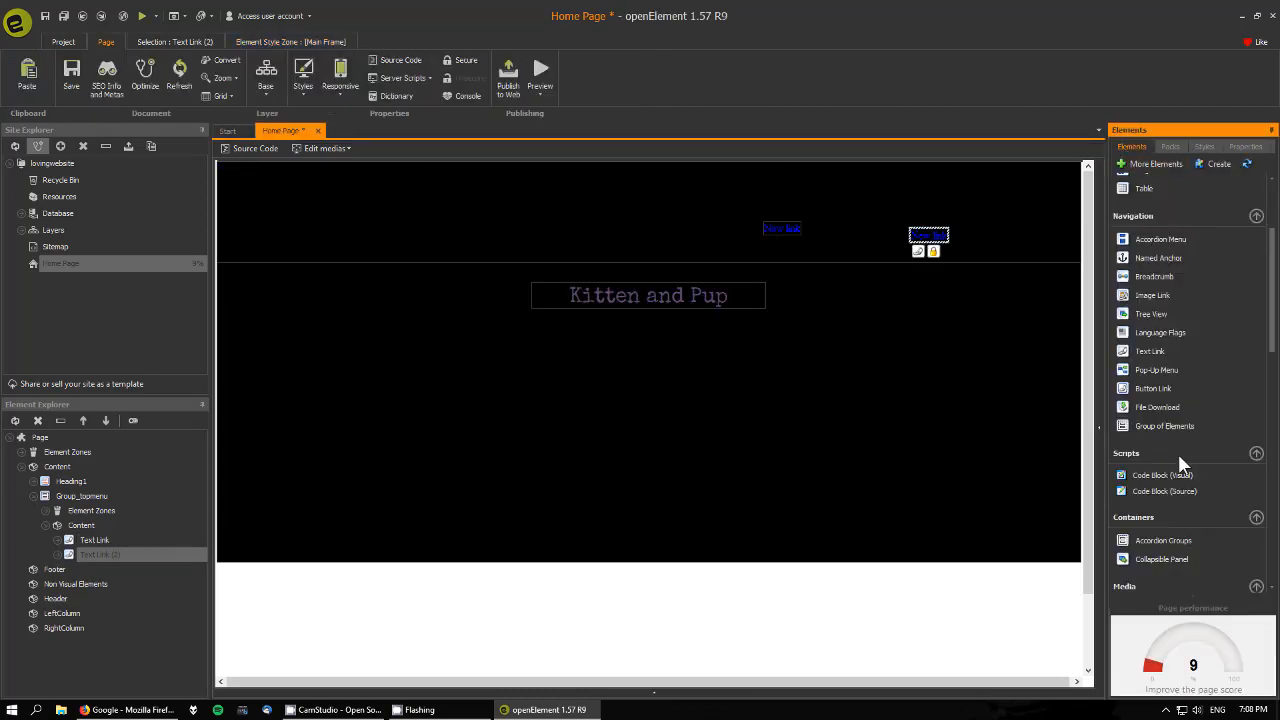
scroll(1178, 453, up, 3)
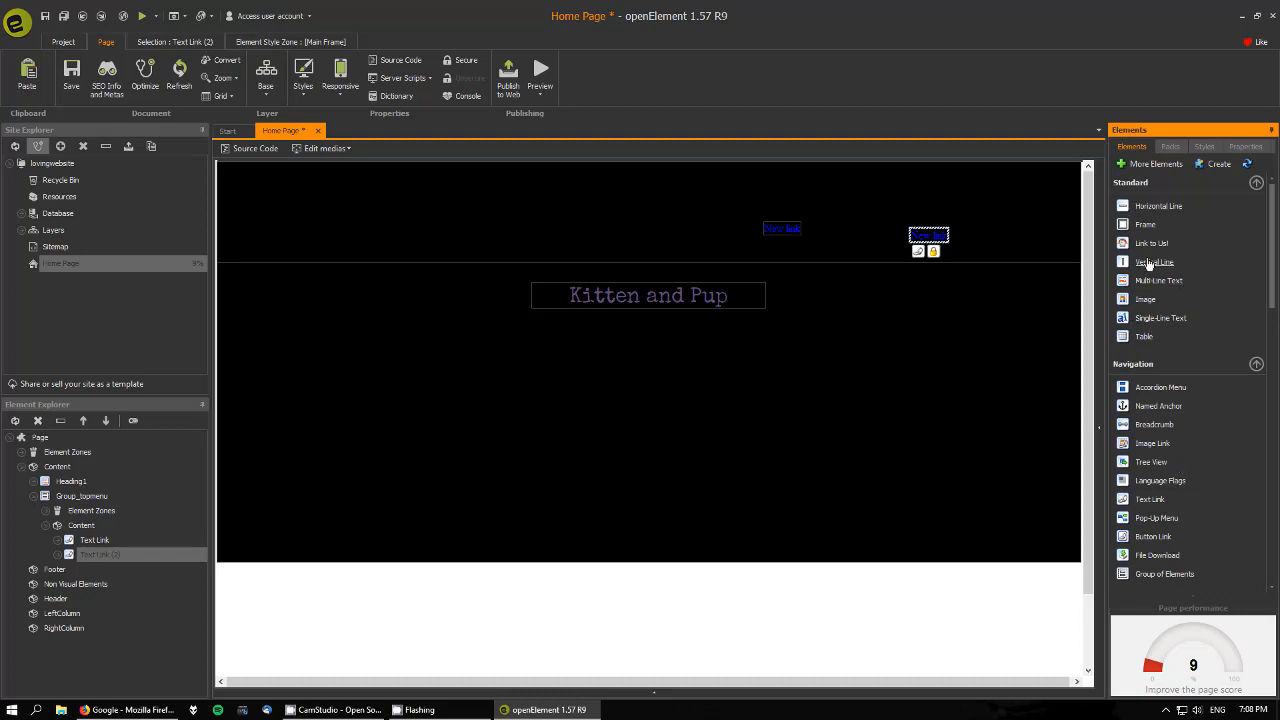
scroll(1160, 475, down, 2)
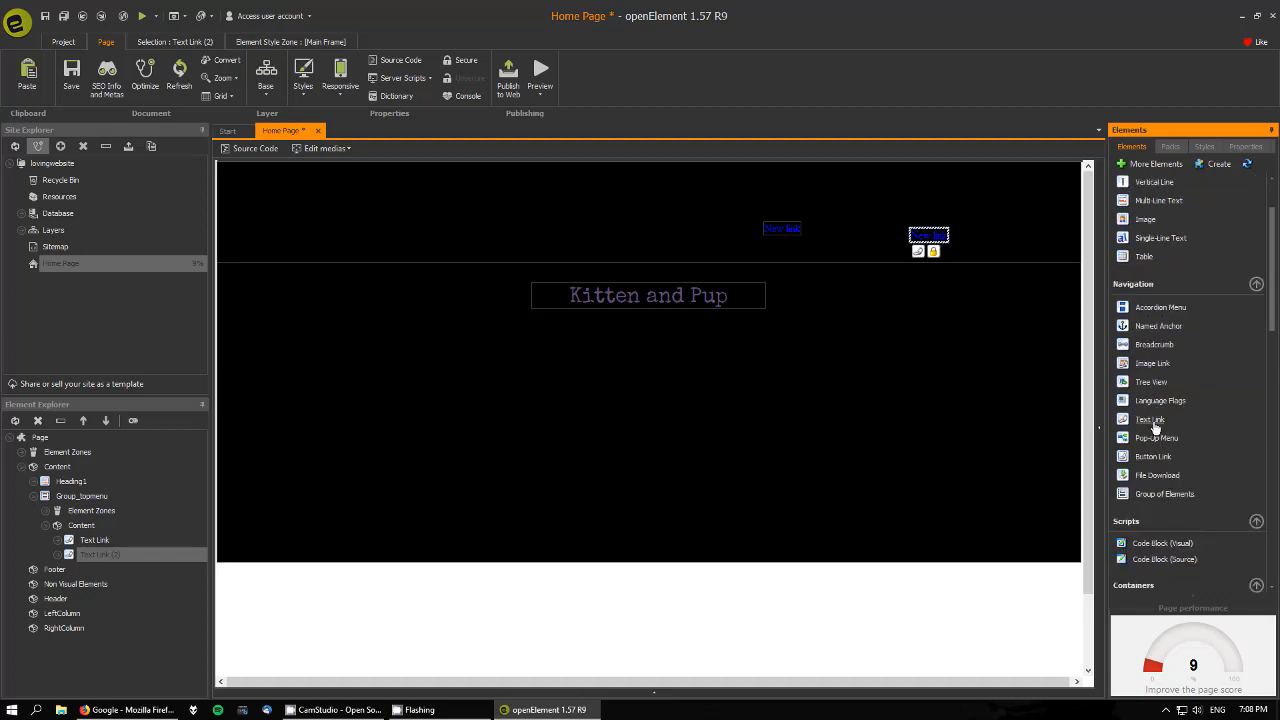
drag(1157, 428, 1026, 220)
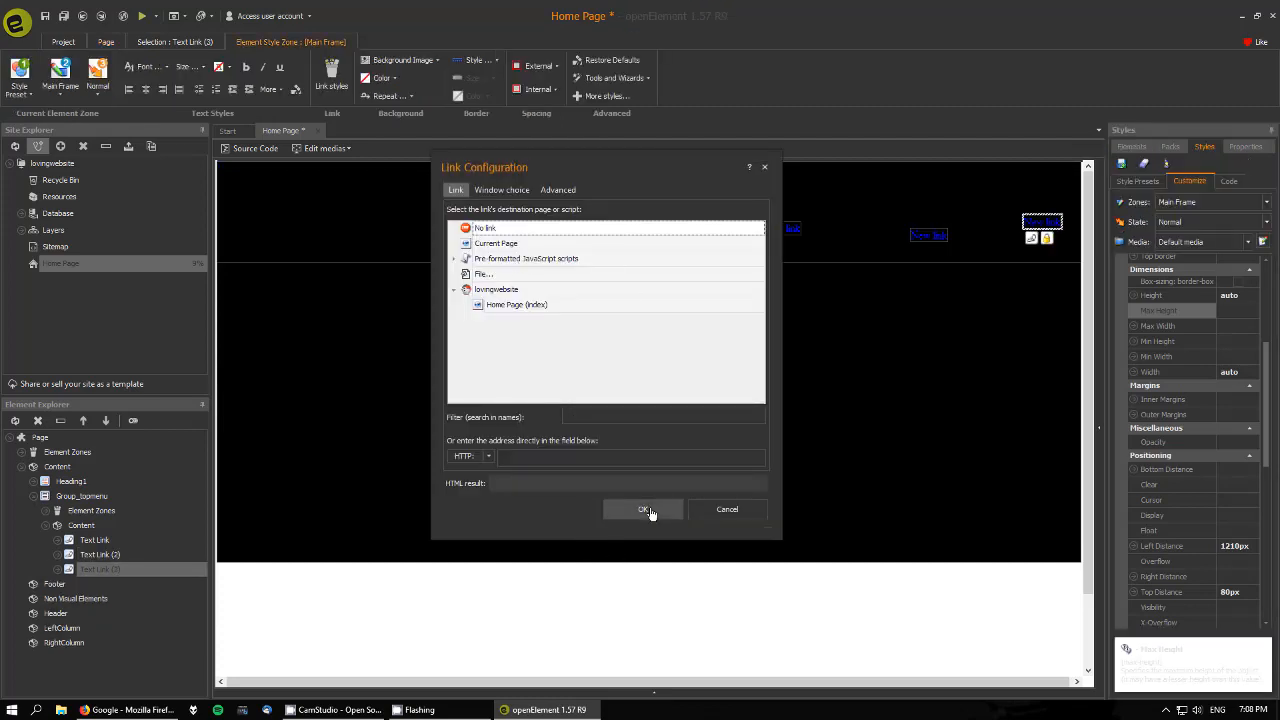
click(645, 510)
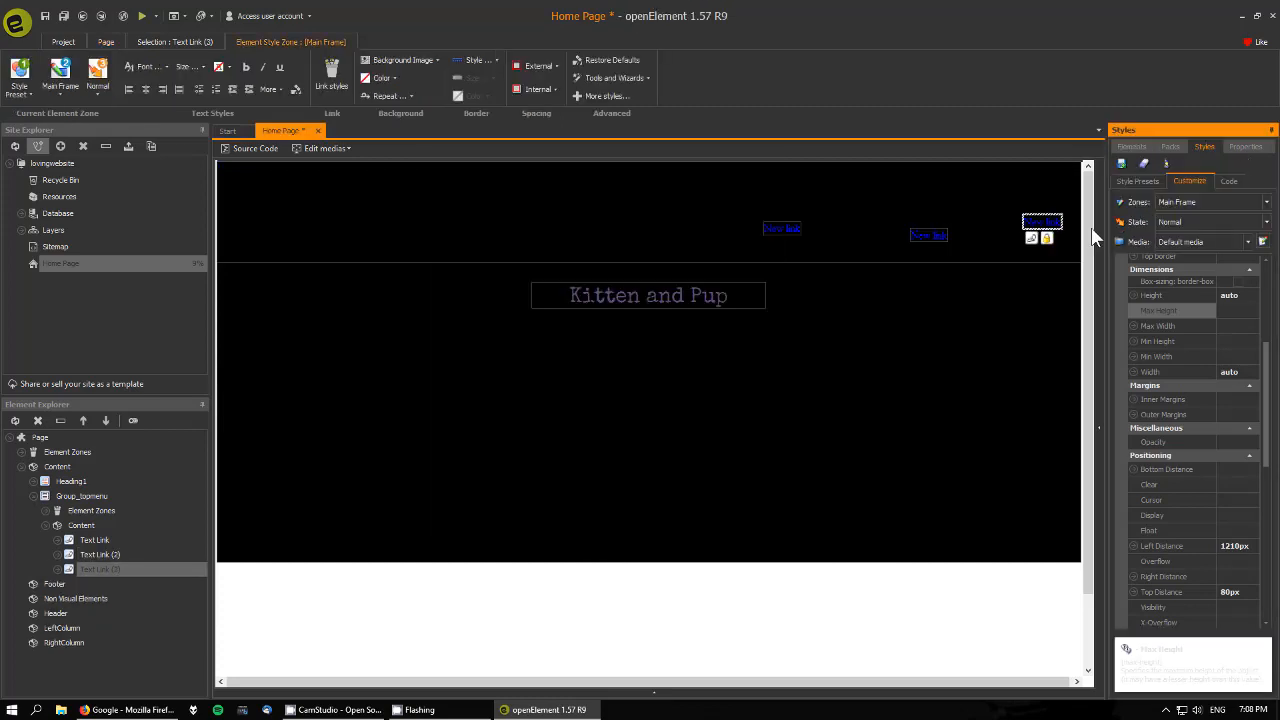
Change the texts of the three menu links, in order, to Home, About and Gallery.
click(920, 243)
click(780, 229)
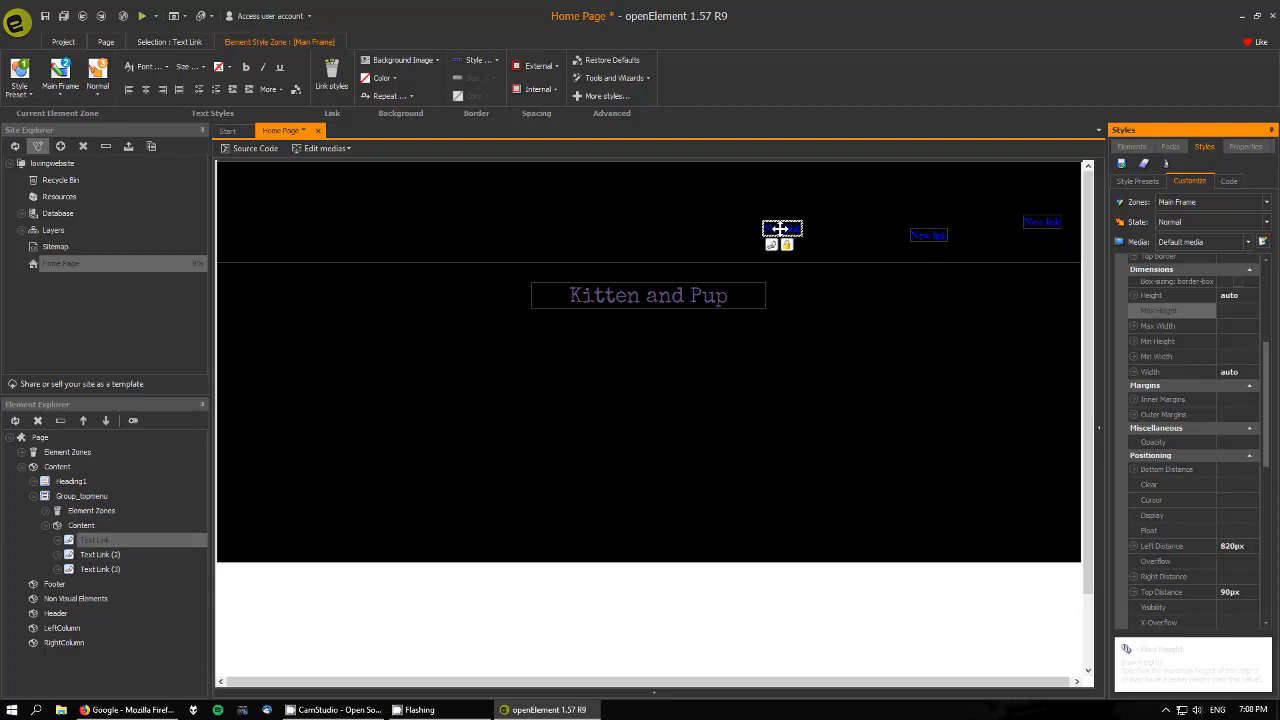
double_click(780, 228)
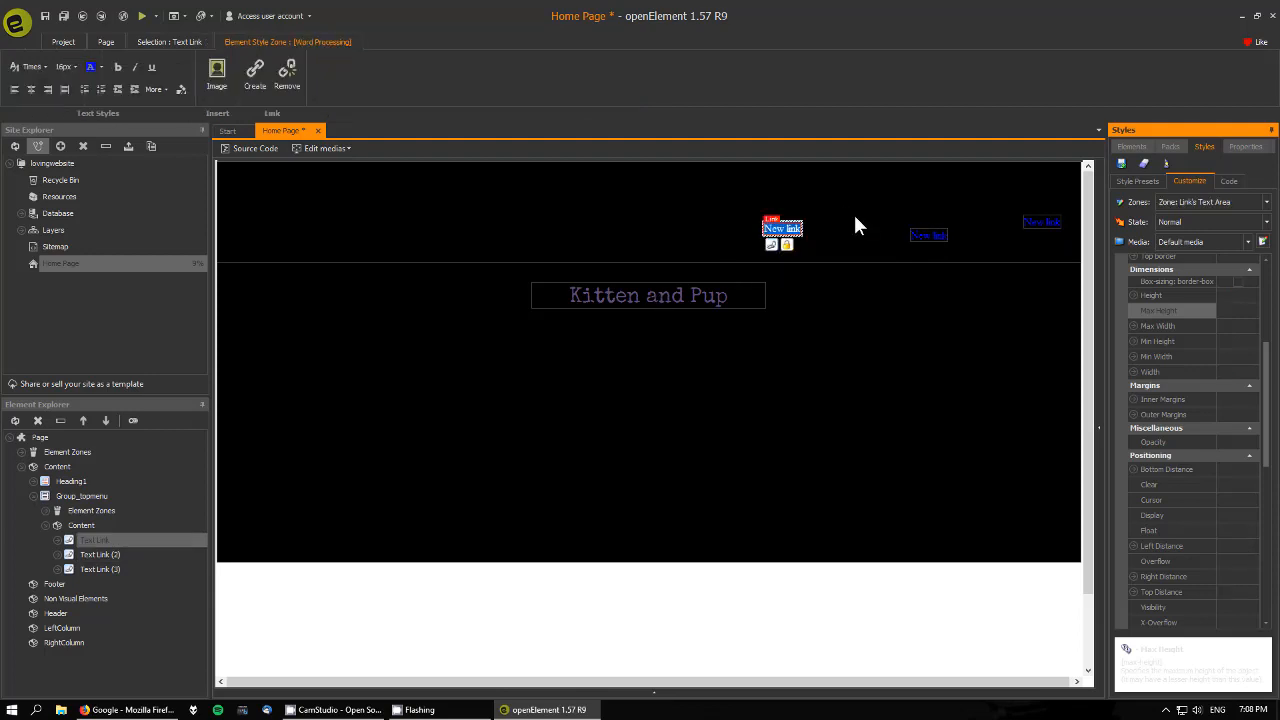
text(Home)
click(929, 236)
double_click(929, 236)
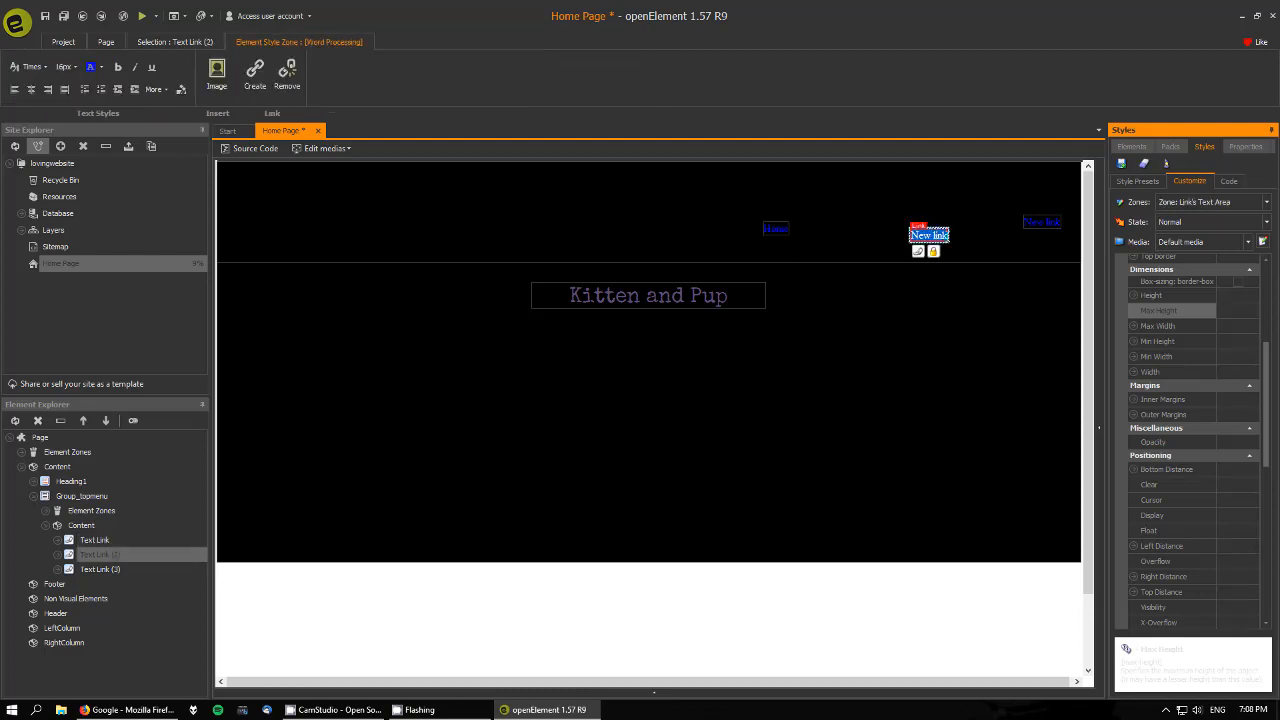
text(About)
click(1040, 222)
double_click(1040, 222)
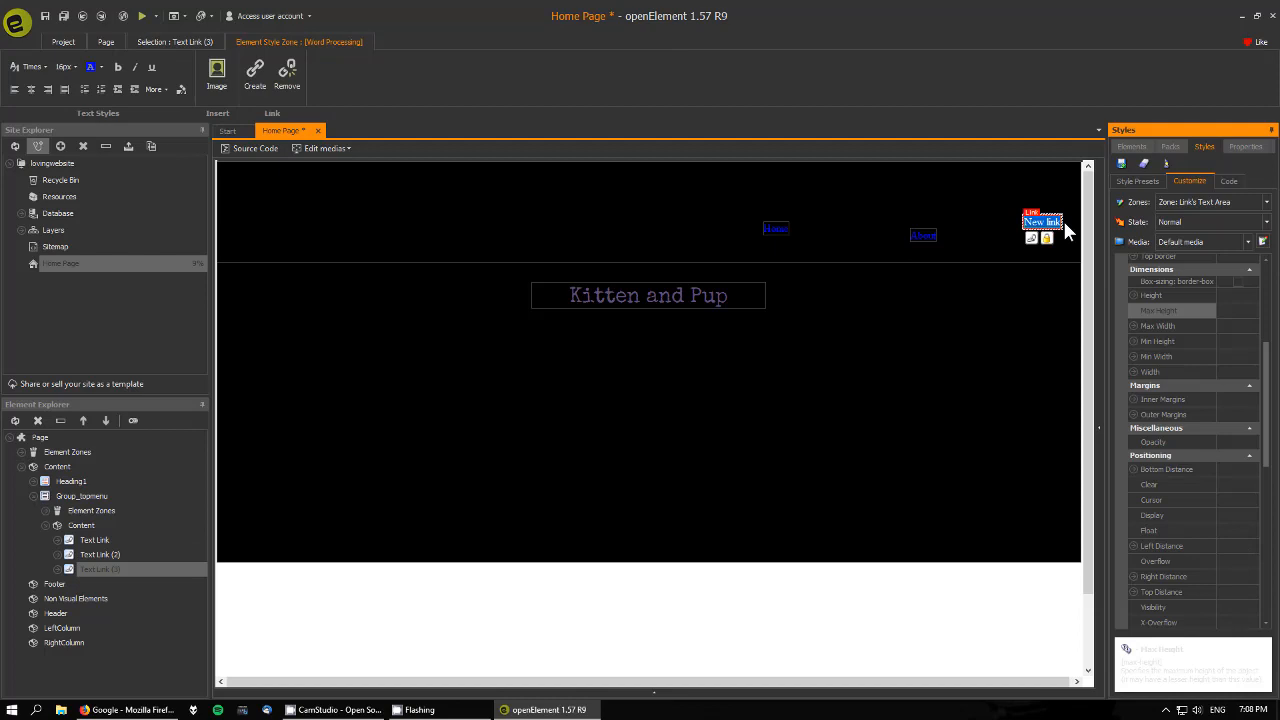
text(Gallery)
click(962, 218)
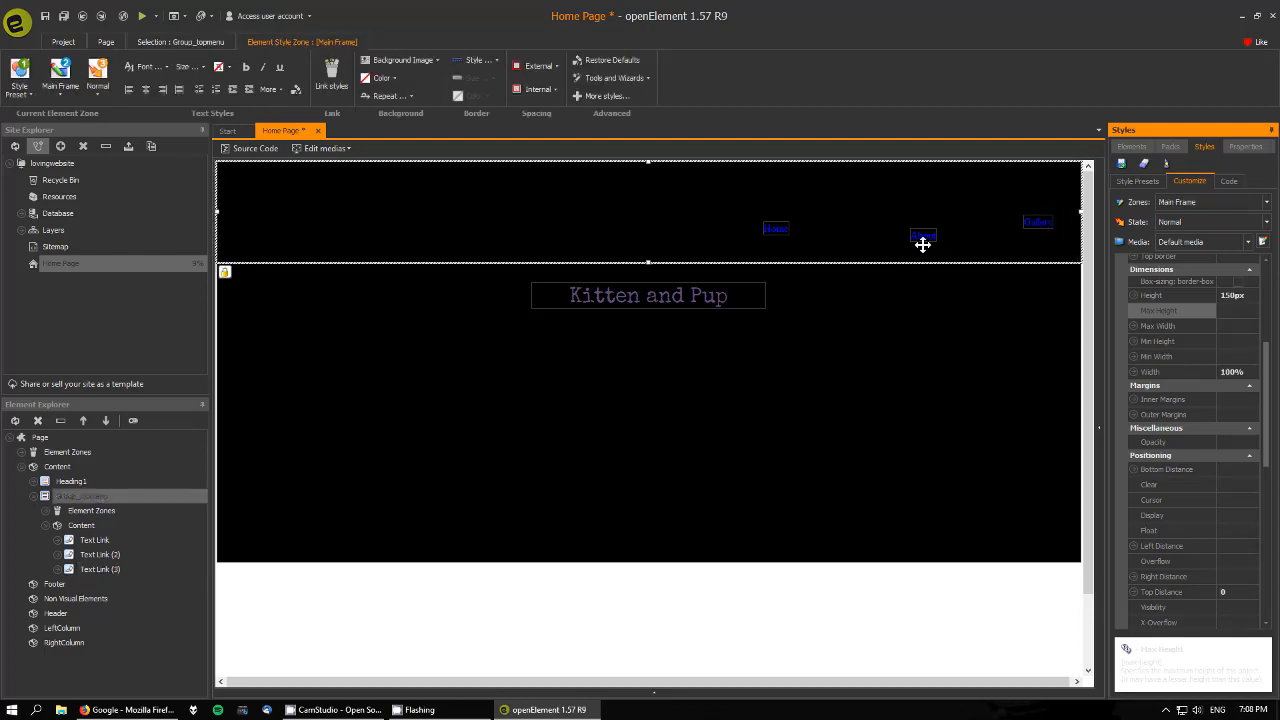
click(781, 224)
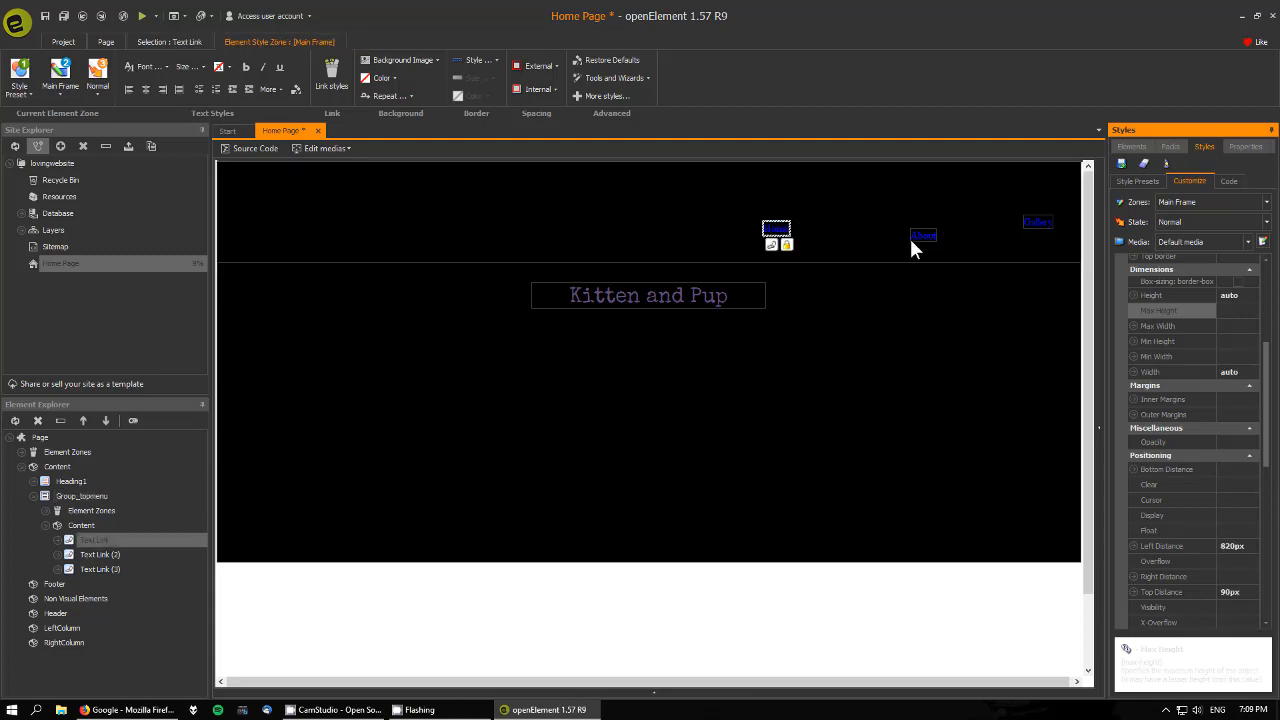
click(921, 234)
click(1037, 222)
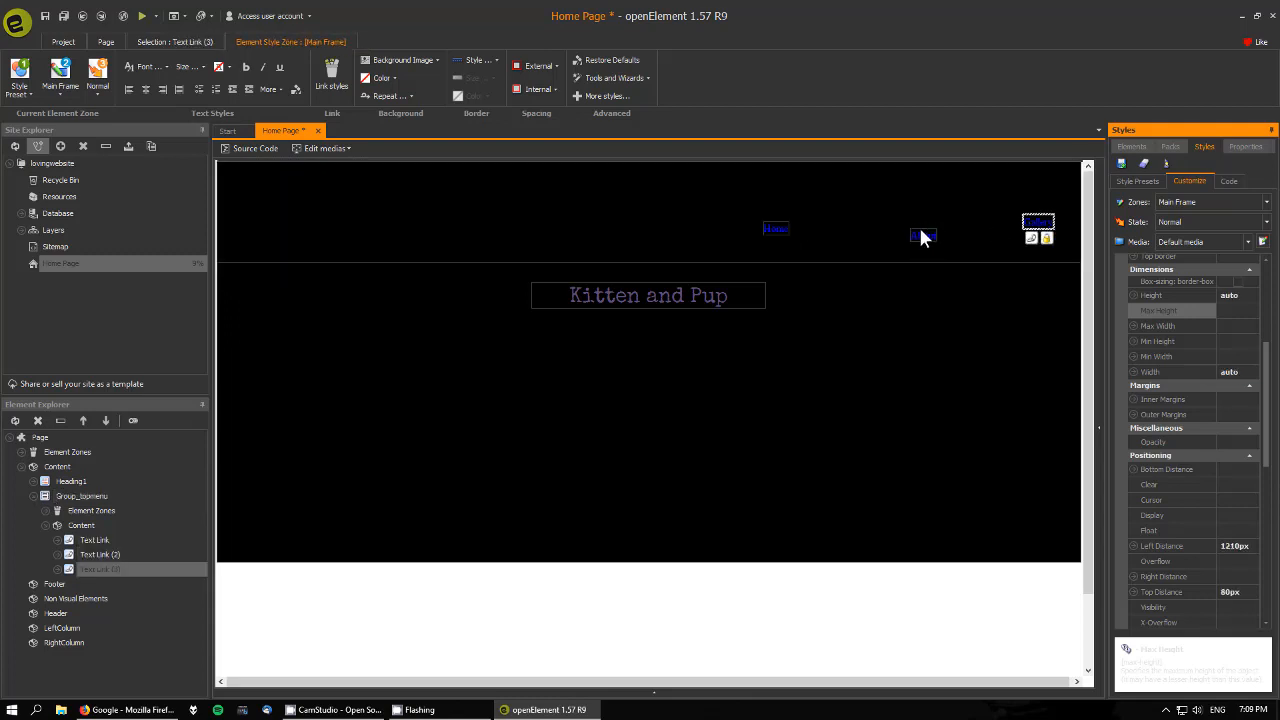
click(921, 235)
click(777, 229)
click(924, 235)
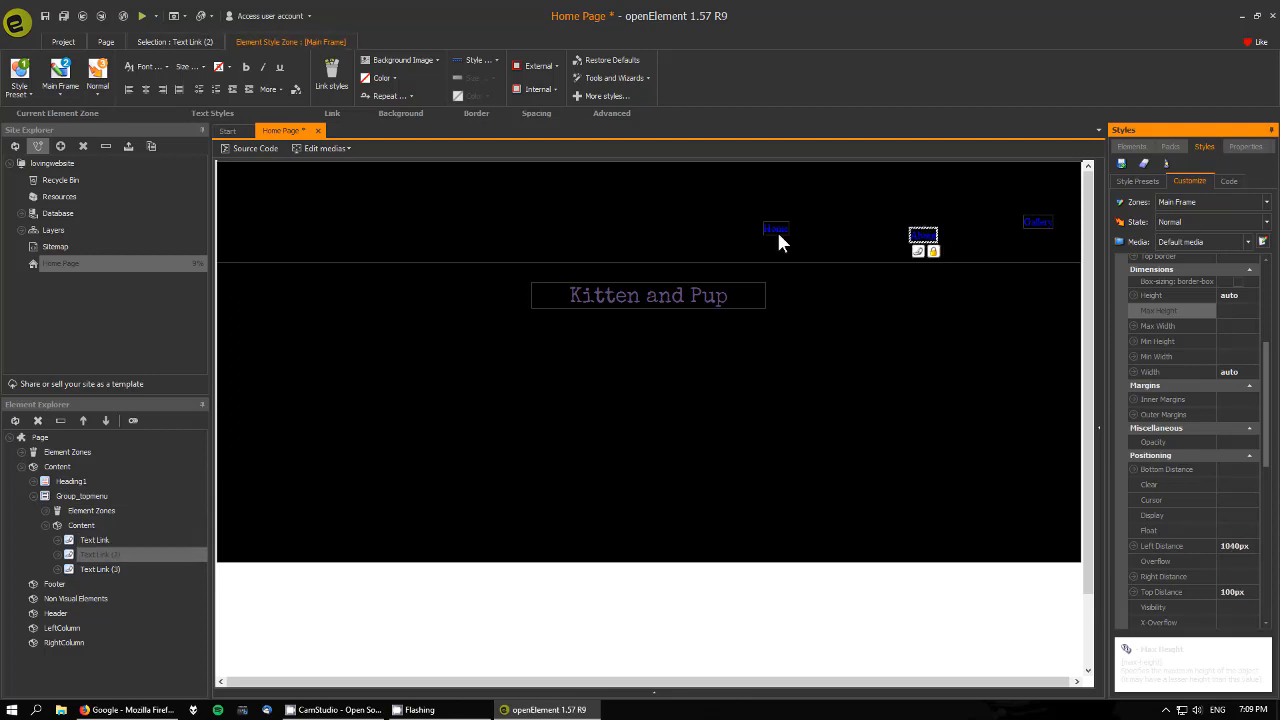
Move the Home link to about 640px left and 40px top, About to 810px and 80px, and Gallery to 1060px and 40px.
click(776, 229)
drag(714, 216, 656, 195)
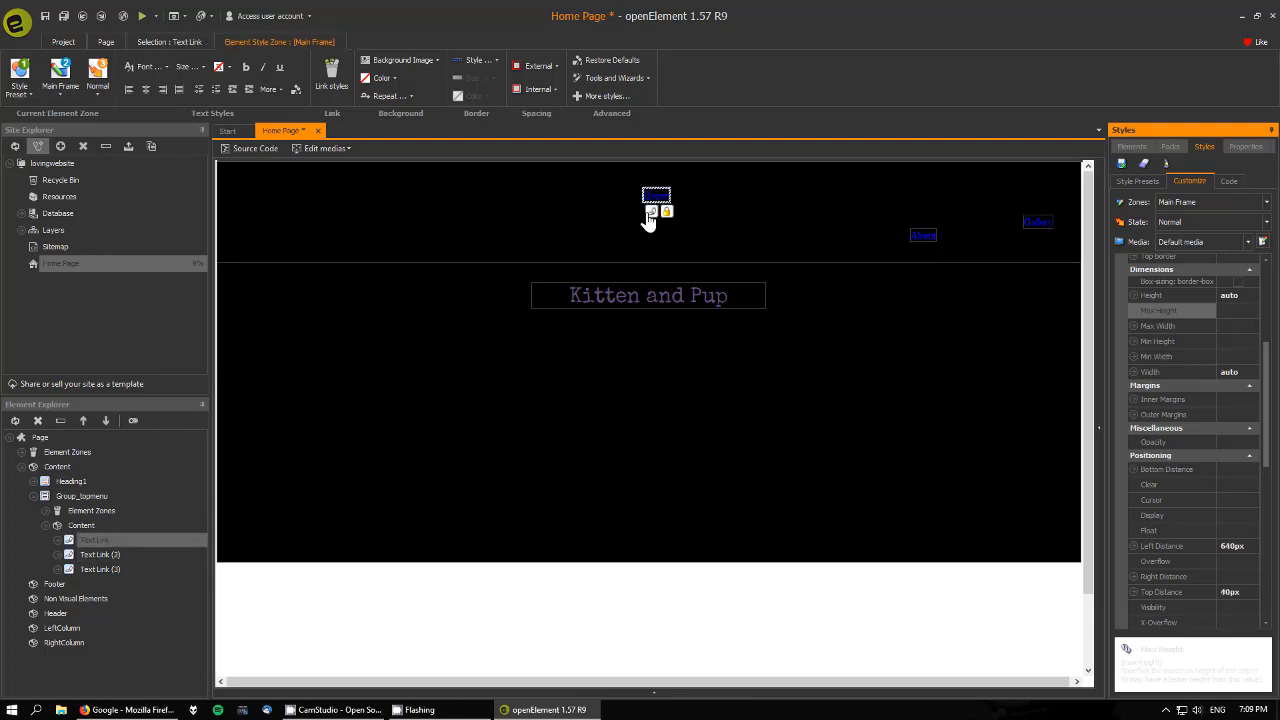
click(926, 235)
drag(926, 235, 776, 217)
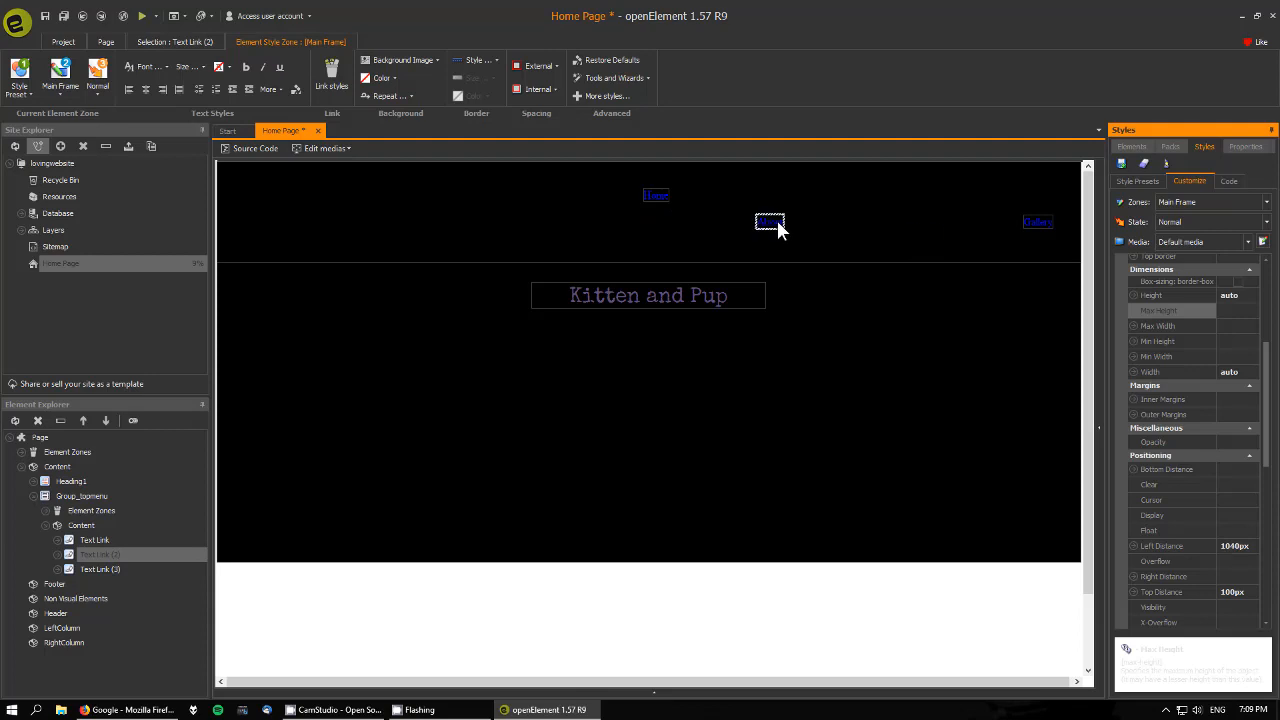
click(1030, 218)
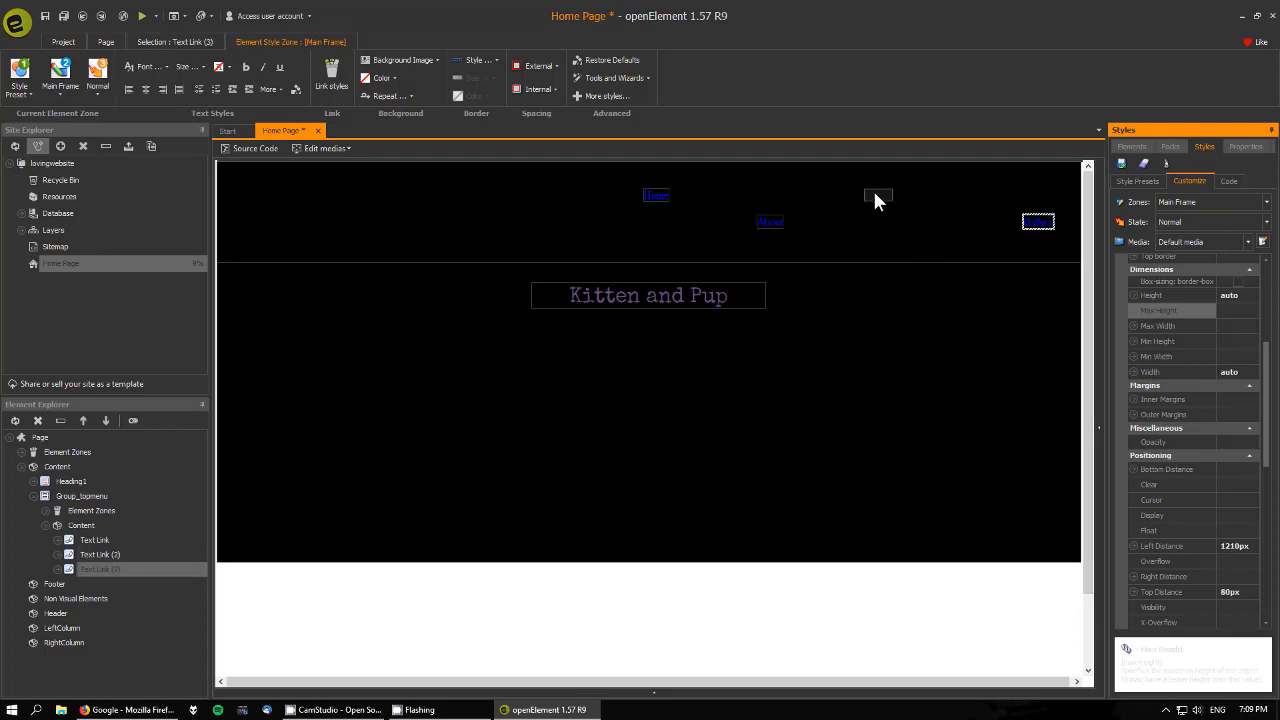
drag(940, 198, 940, 198)
Select Group_topmenu and set the positioning of the elements within it to absolute.
click(1028, 246)
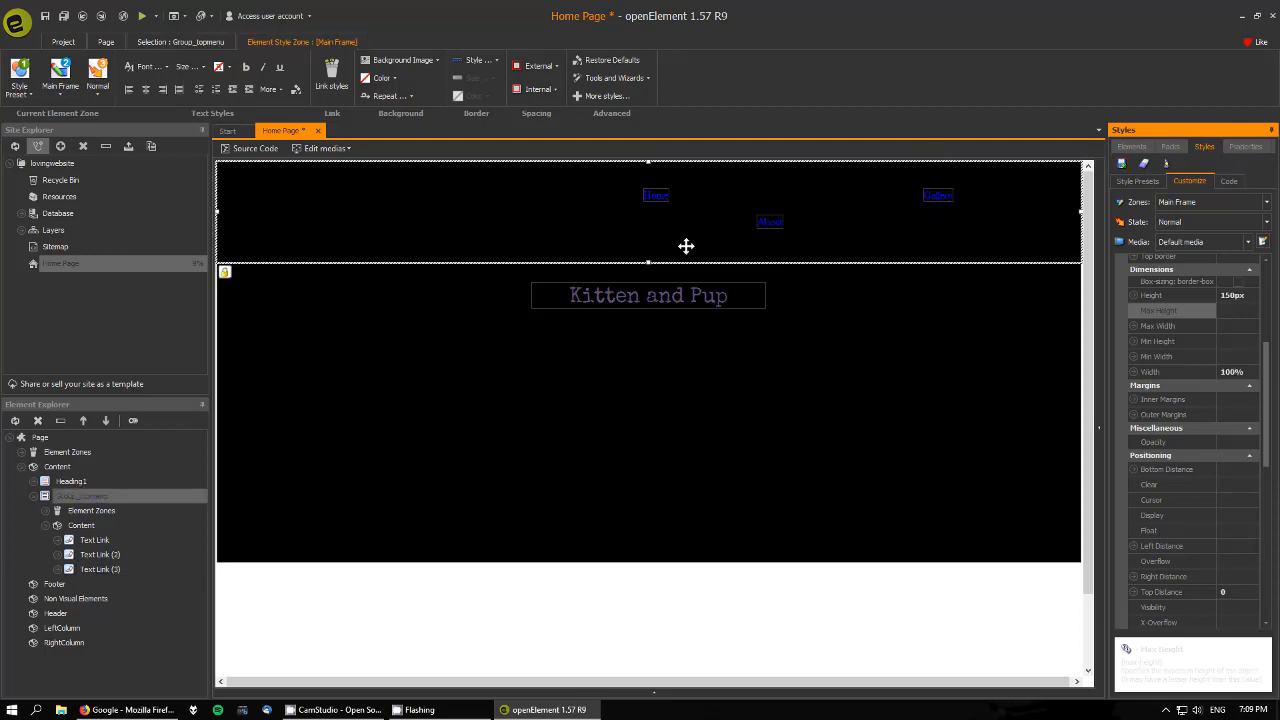
click(1245, 147)
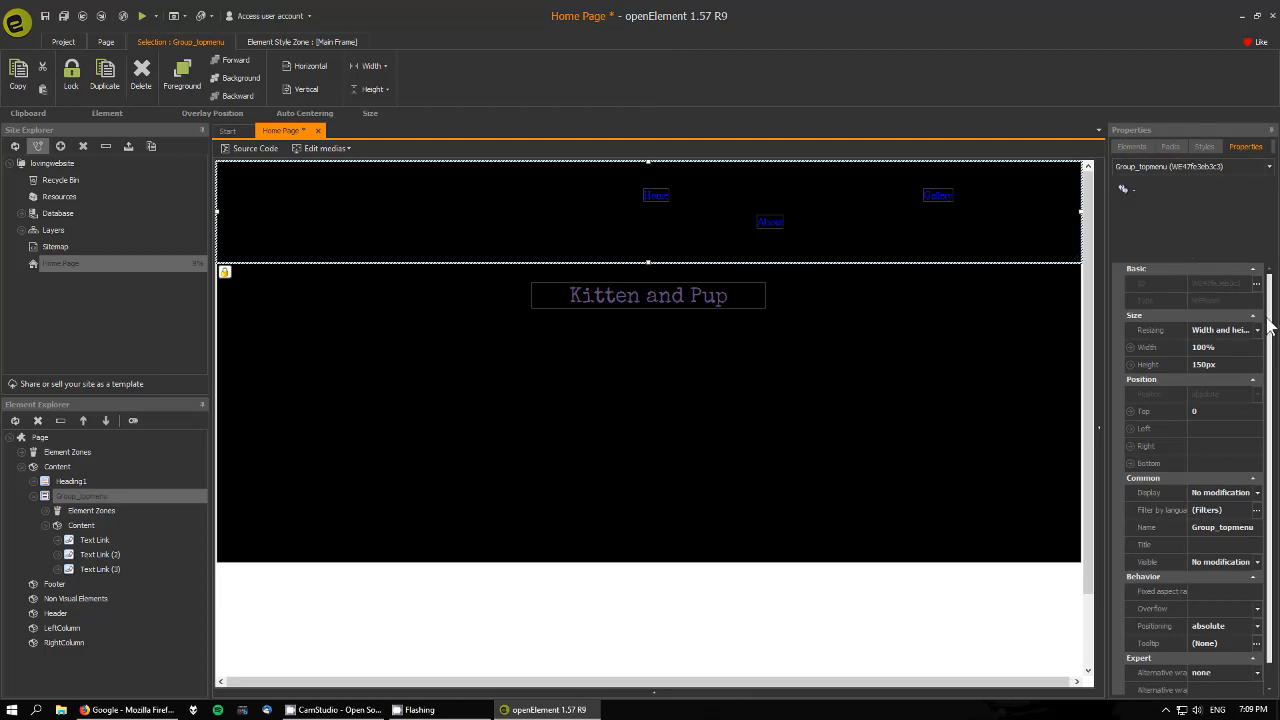
scroll(1270, 326, down, 1)
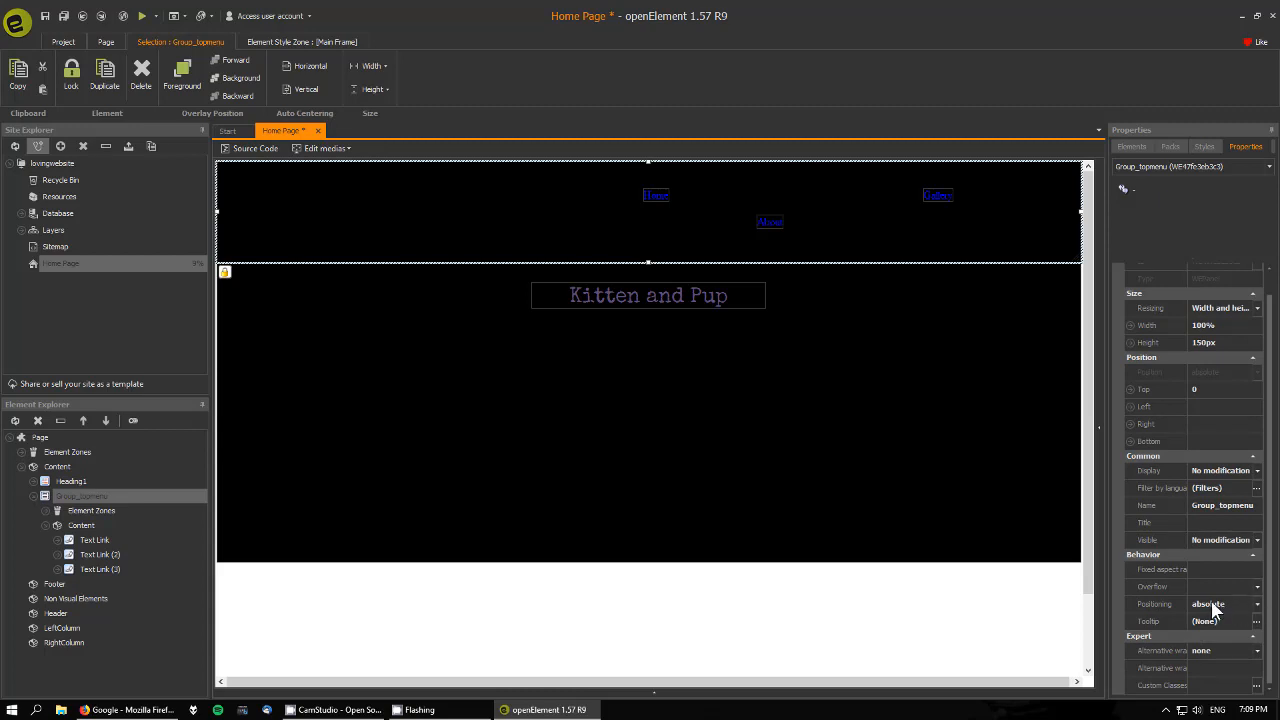
click(1257, 606)
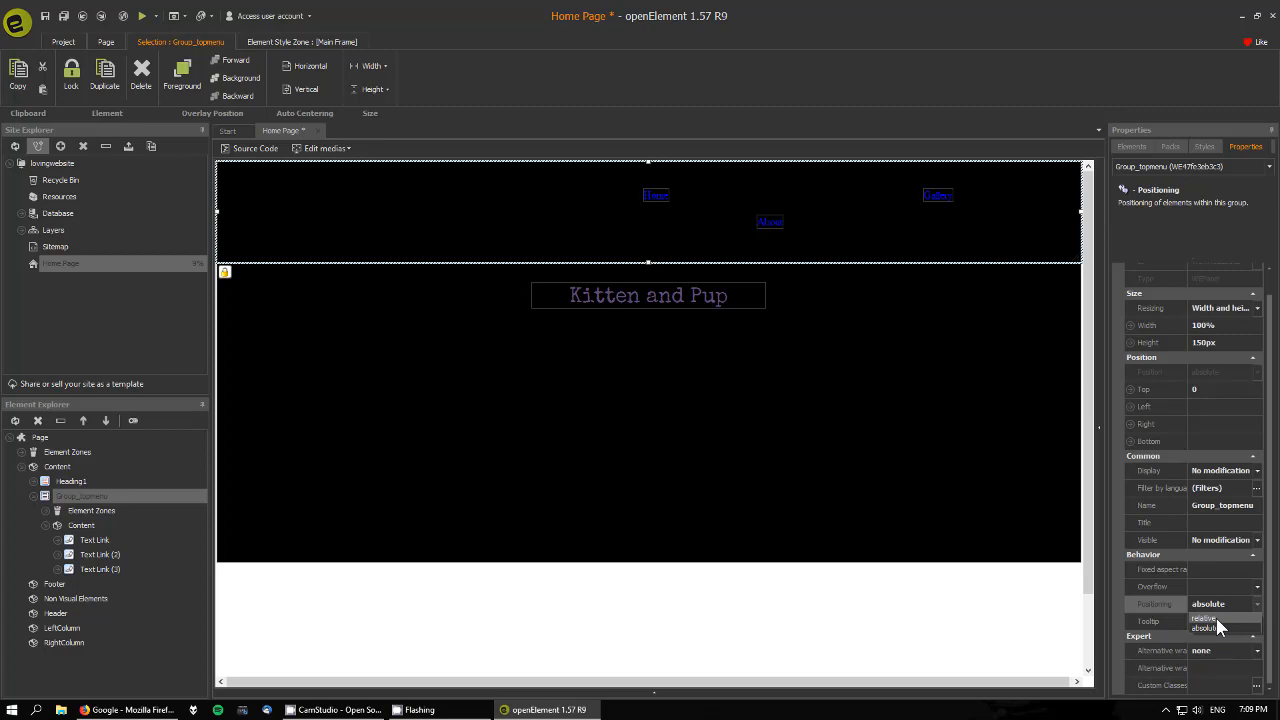
click(1217, 627)
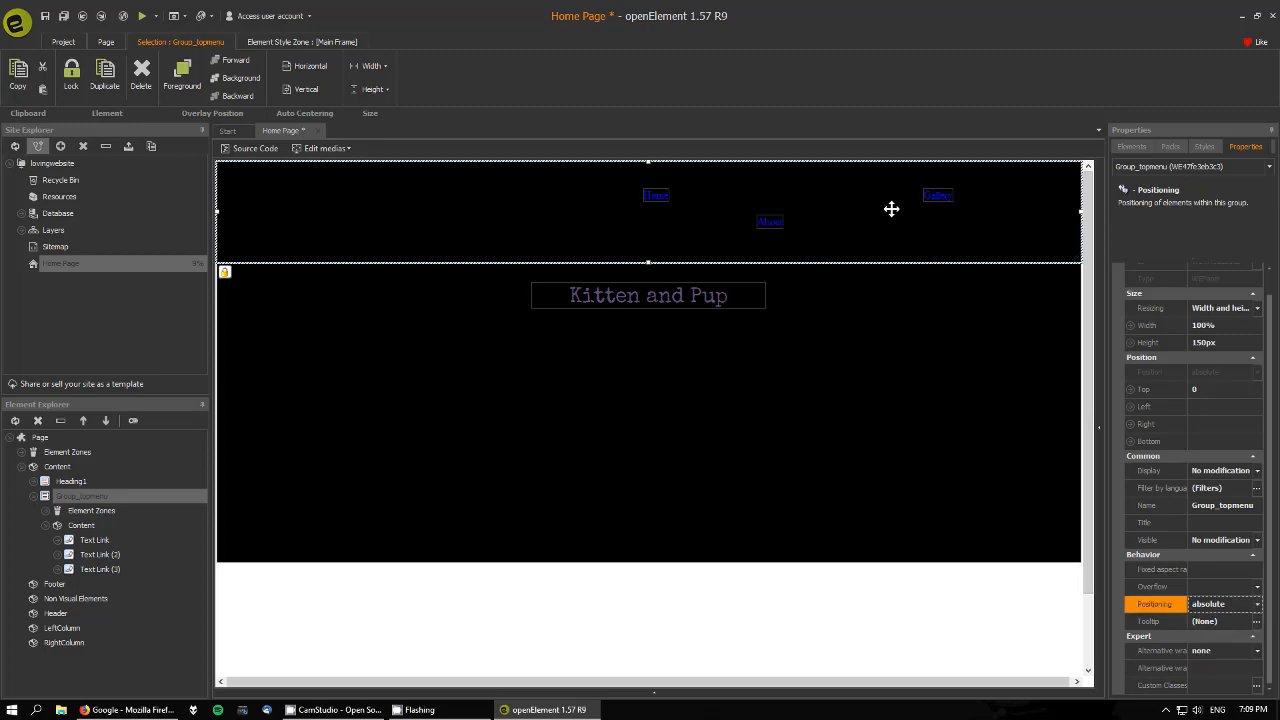
click(934, 197)
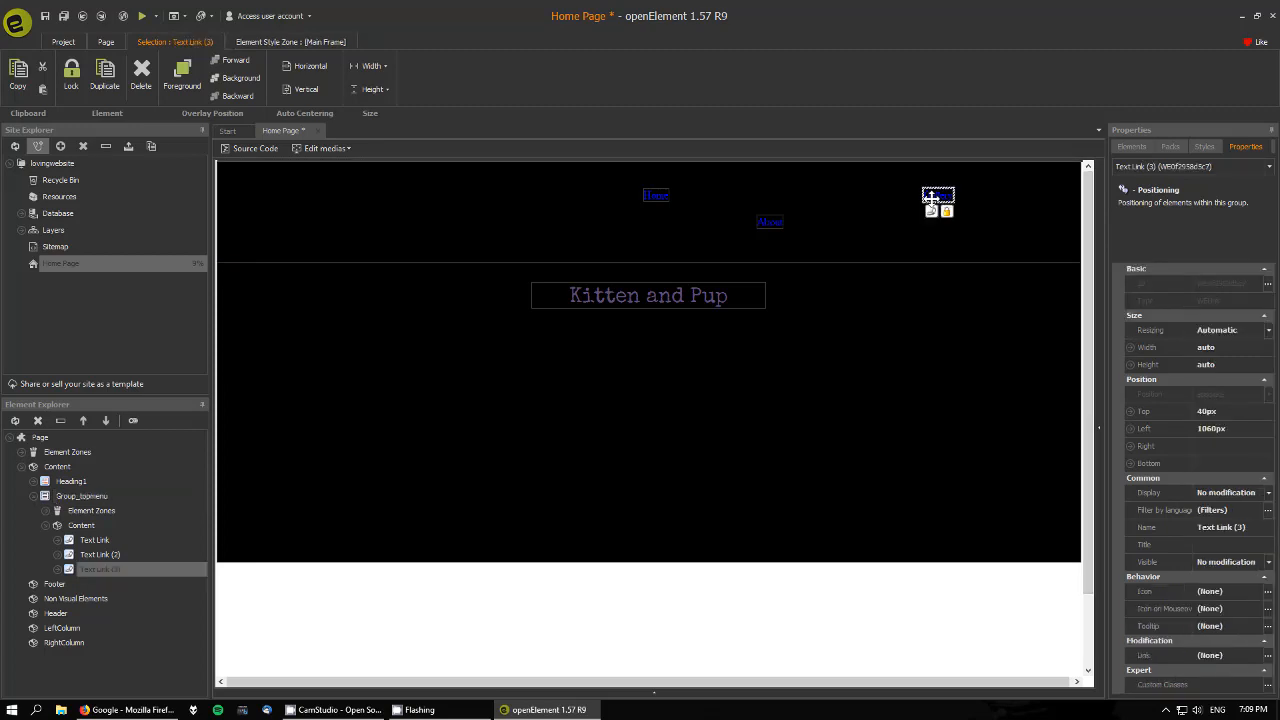
click(768, 219)
click(643, 197)
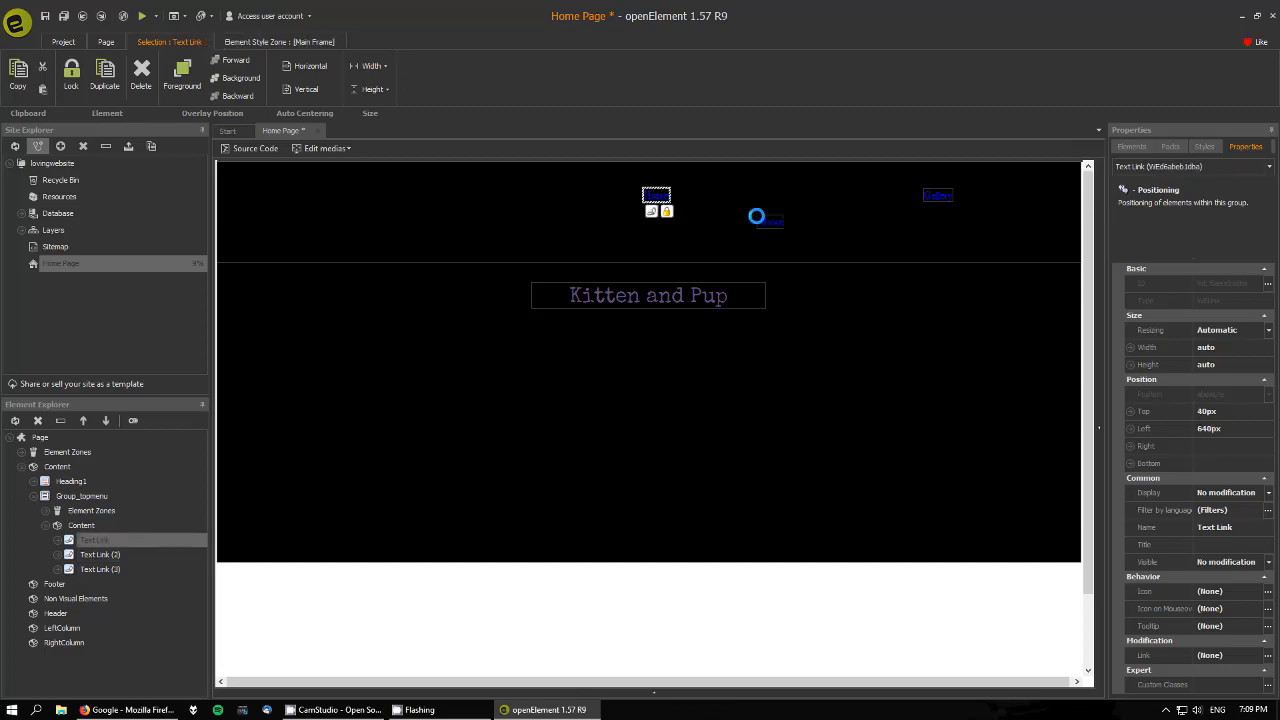
click(940, 197)
click(770, 221)
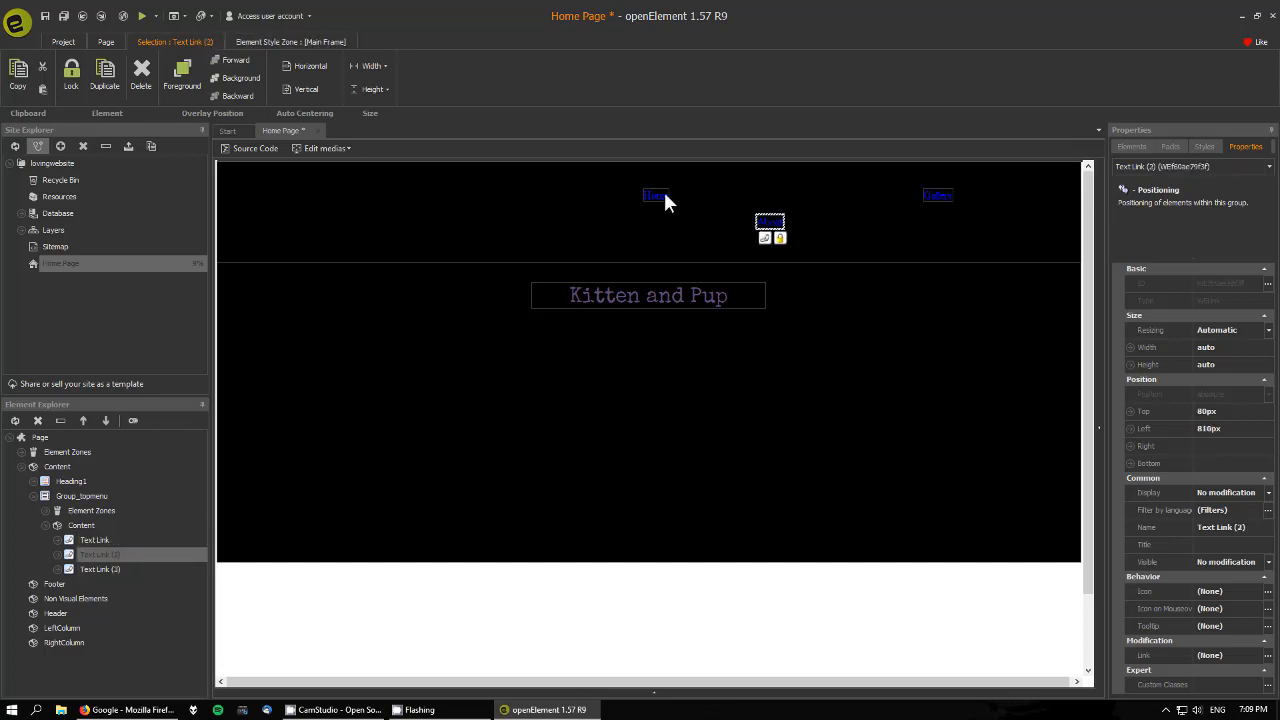
click(657, 194)
click(922, 190)
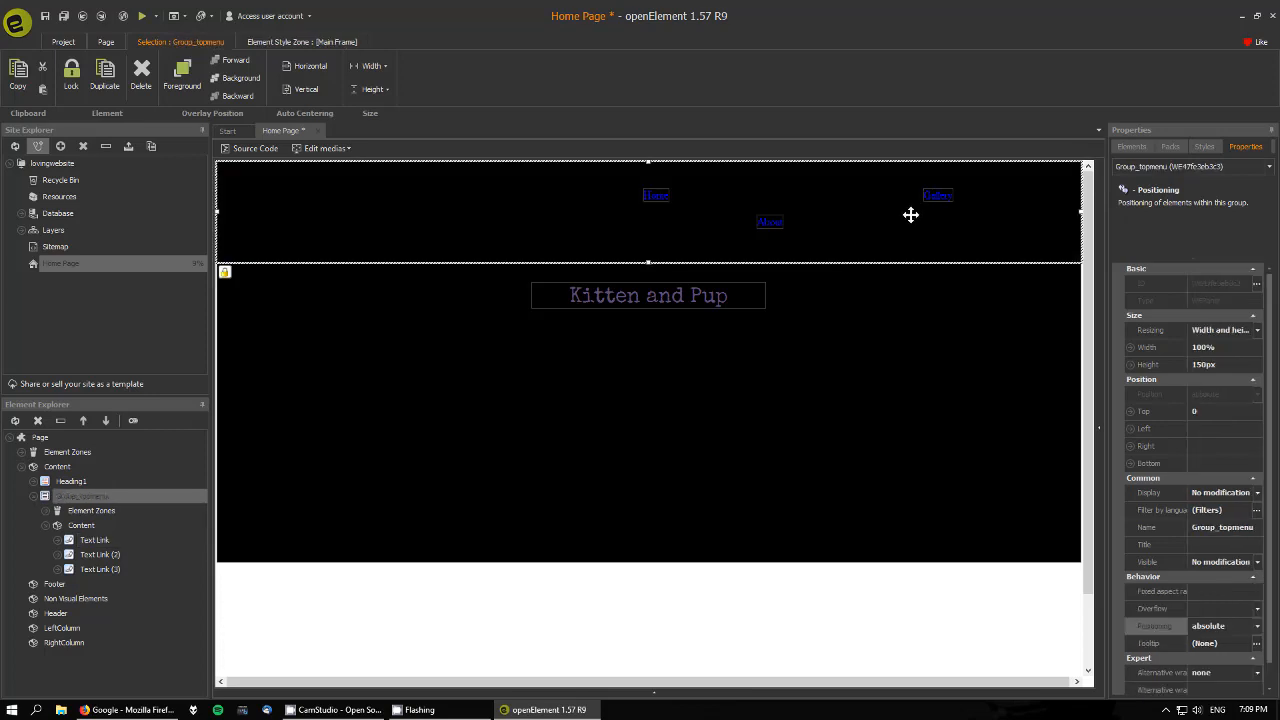
click(926, 198)
click(754, 222)
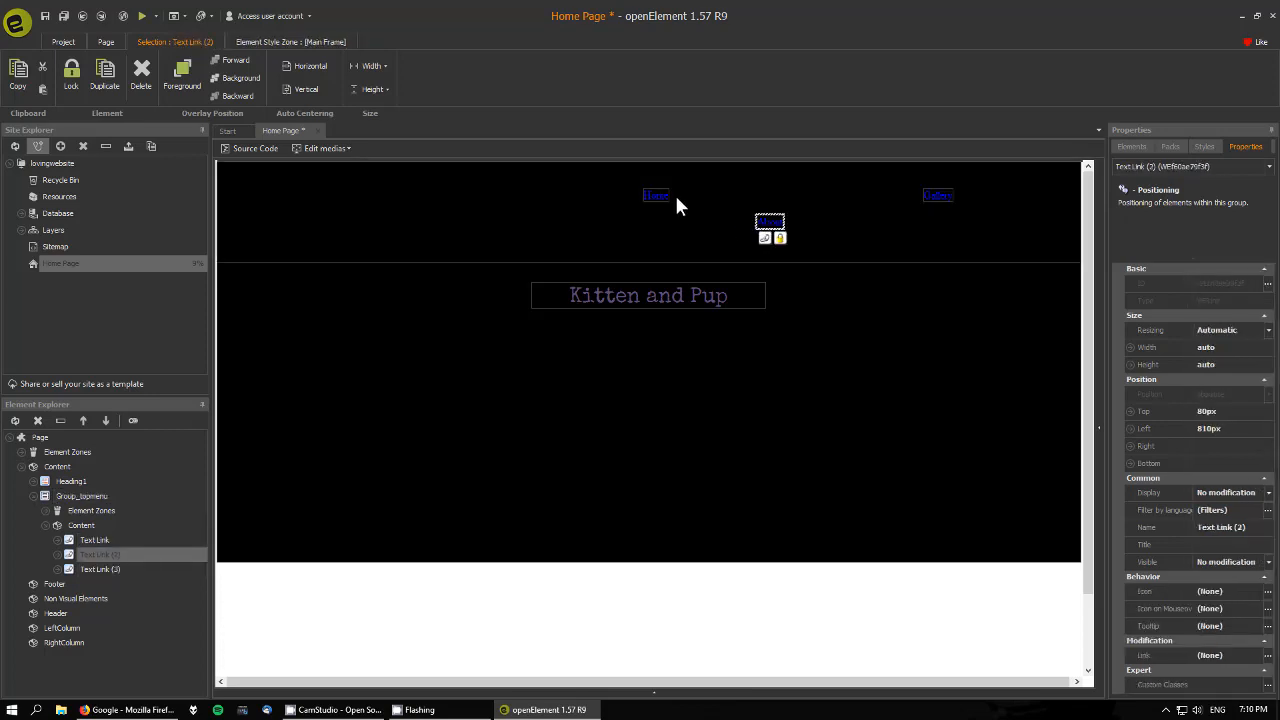
click(660, 195)
Move the Gallery link farther to the right in the top menu, keeping it level with the Home link.
drag(930, 200, 990, 194)
click(769, 224)
click(657, 196)
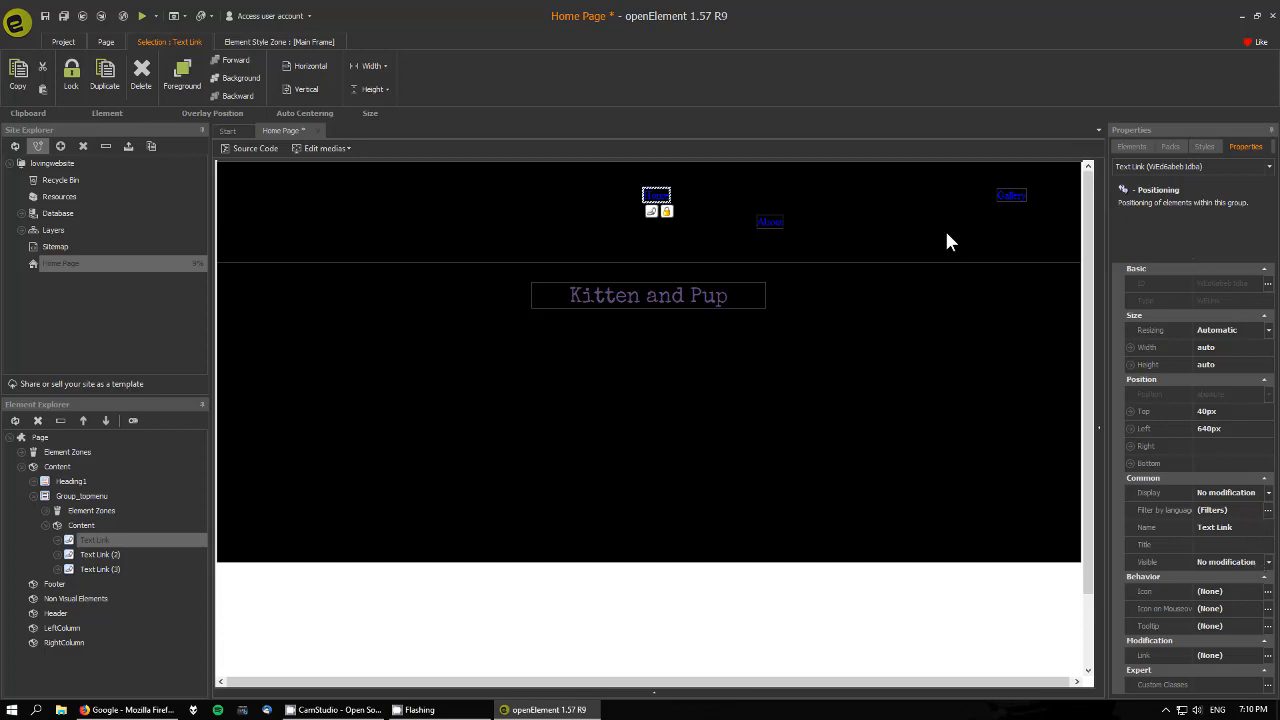
Set the positioning of the elements within Group_topmenu to relative and select the Gallery link.
click(600, 226)
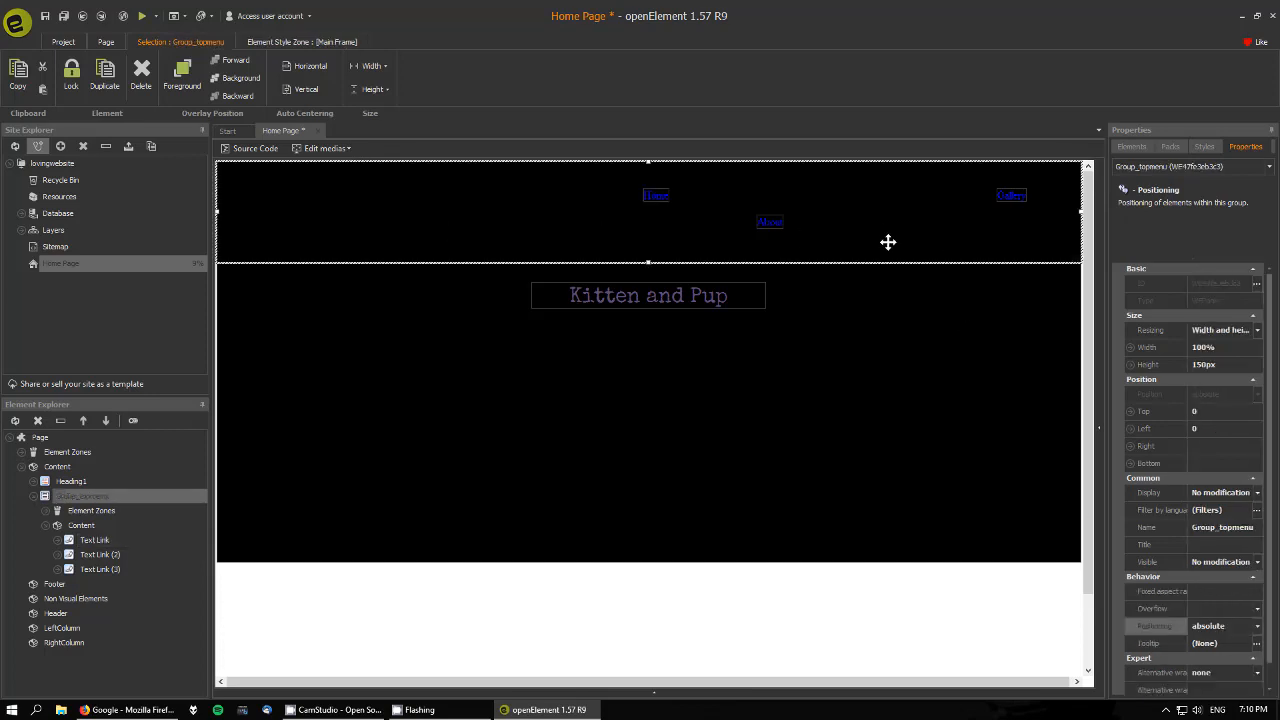
click(1238, 627)
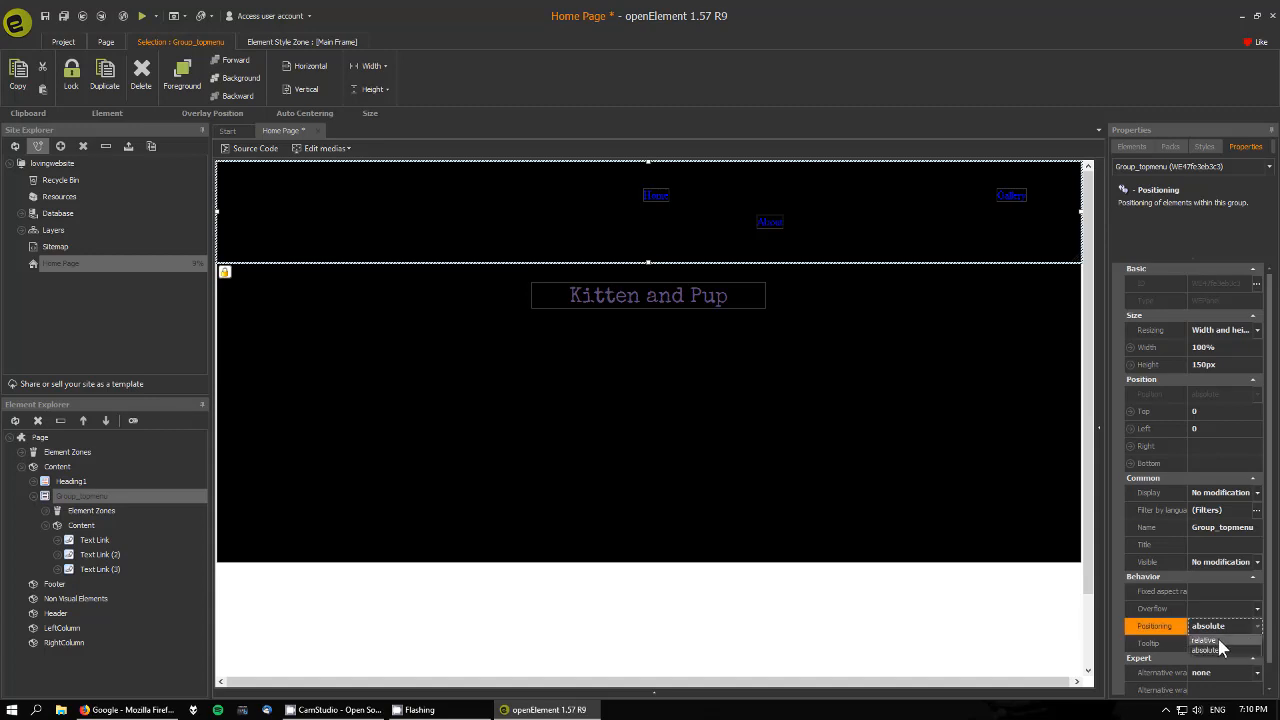
click(1218, 640)
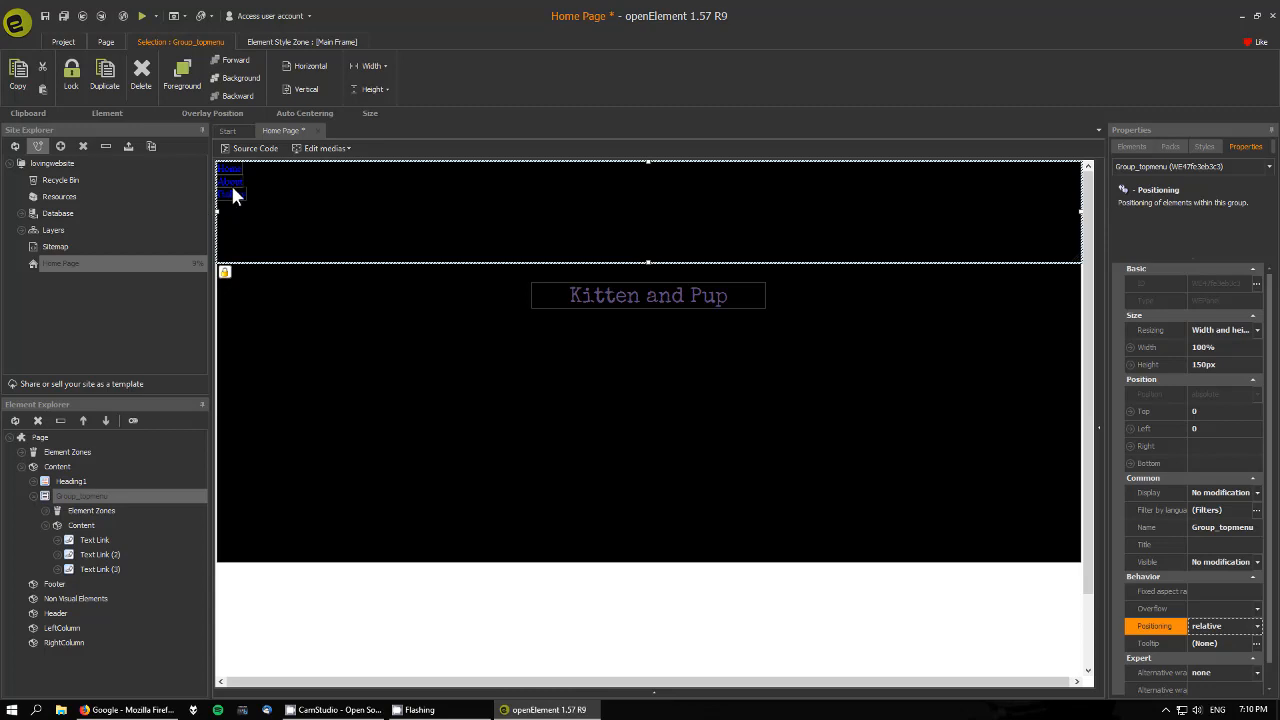
click(292, 207)
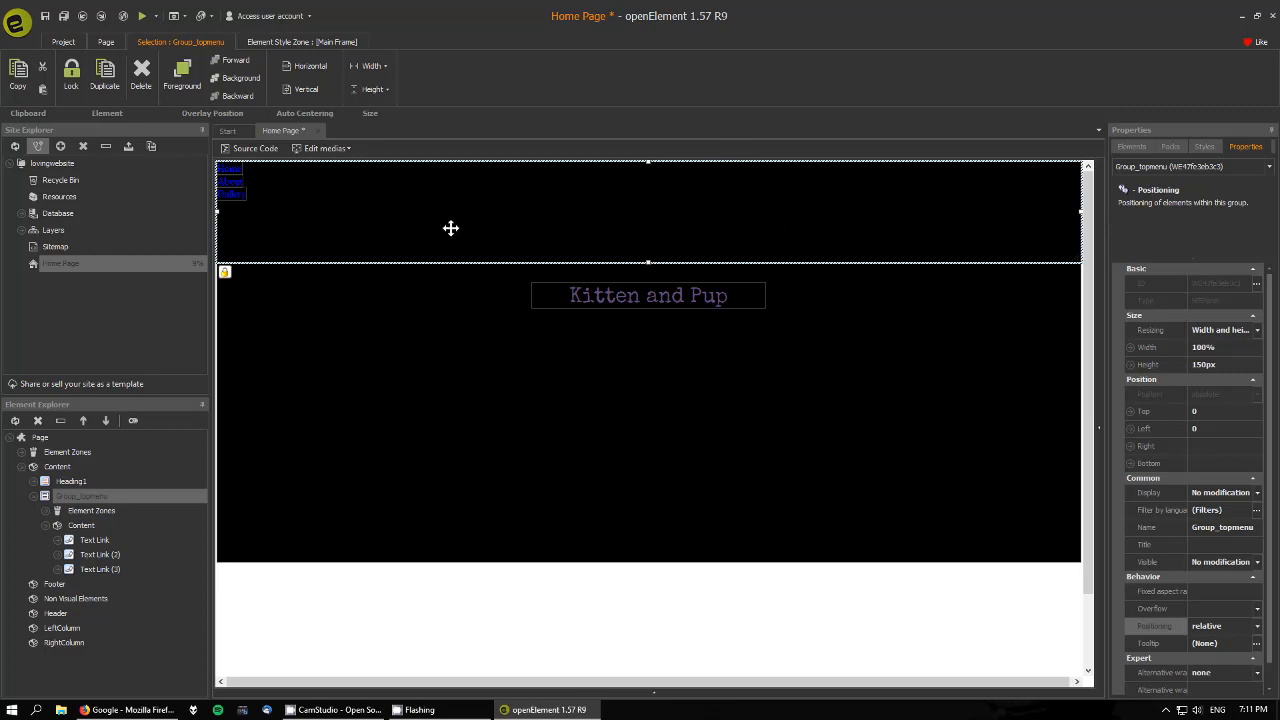
click(237, 195)
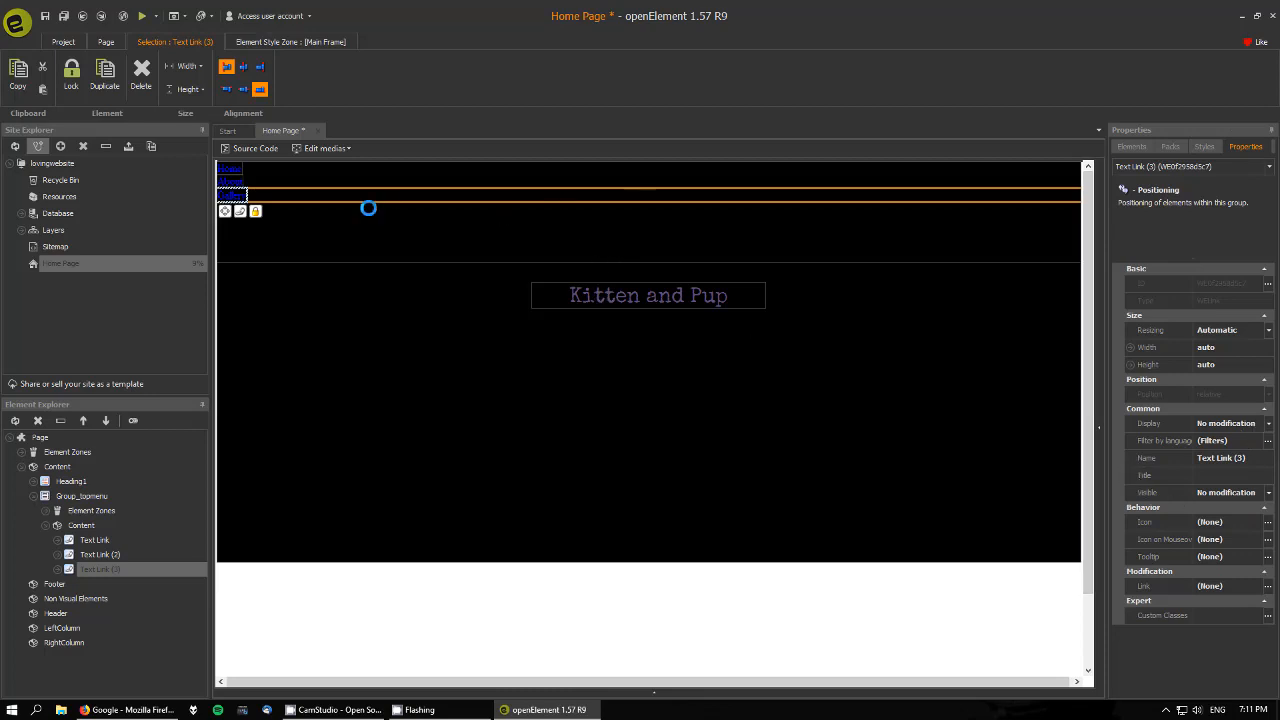
Set the positioning of the elements within Group_topmenu back to absolute.
click(388, 235)
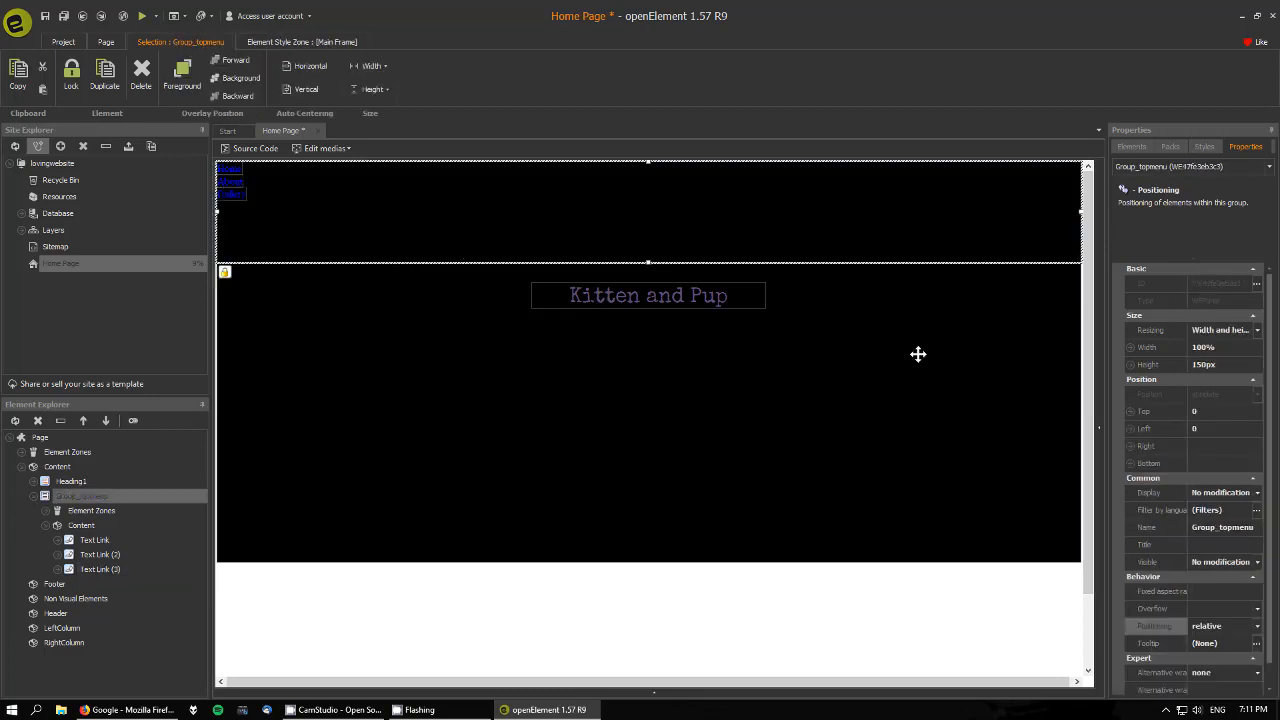
click(1256, 628)
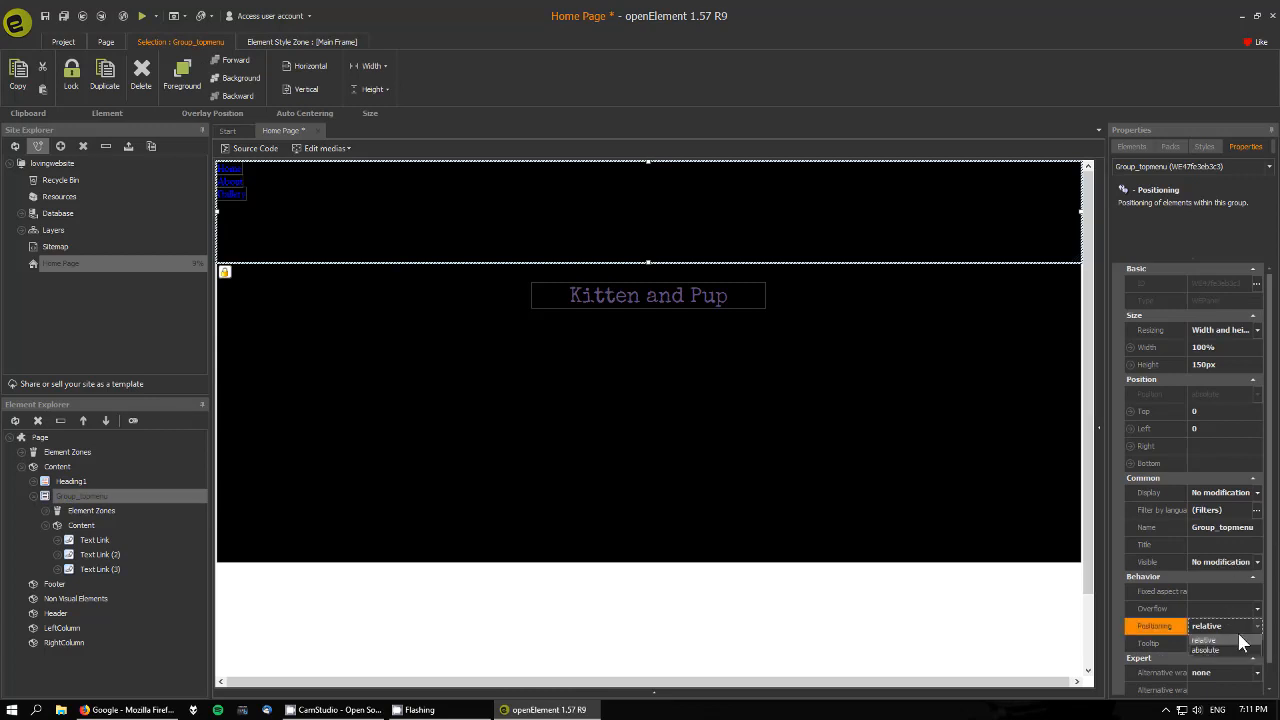
click(1225, 648)
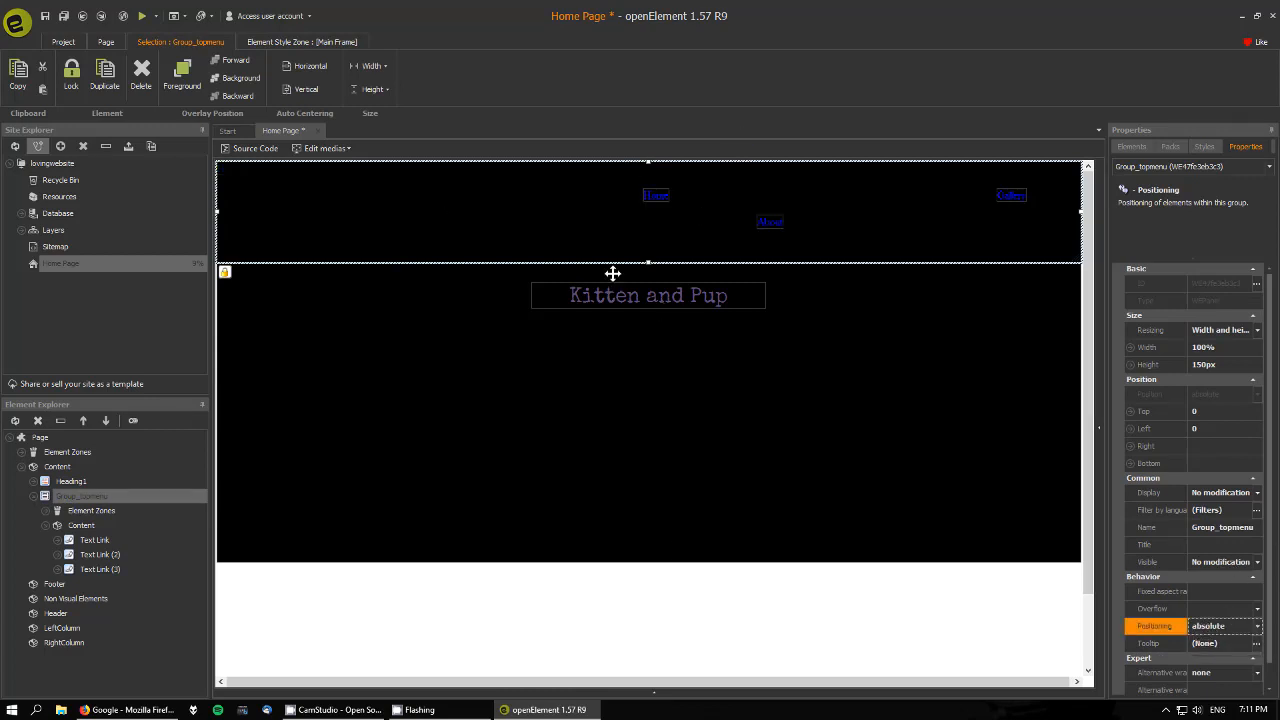
Preview the home page in the browser to check the top menu links, closing the preview when done.
click(142, 18)
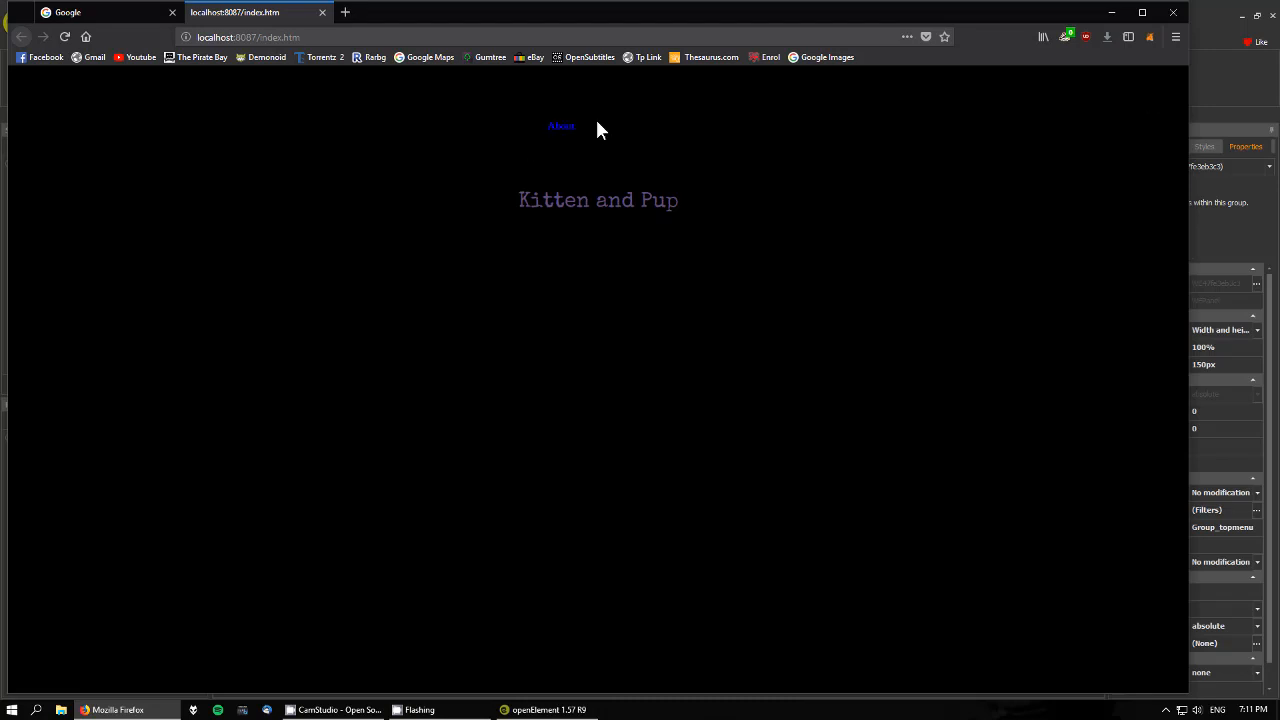
click(323, 13)
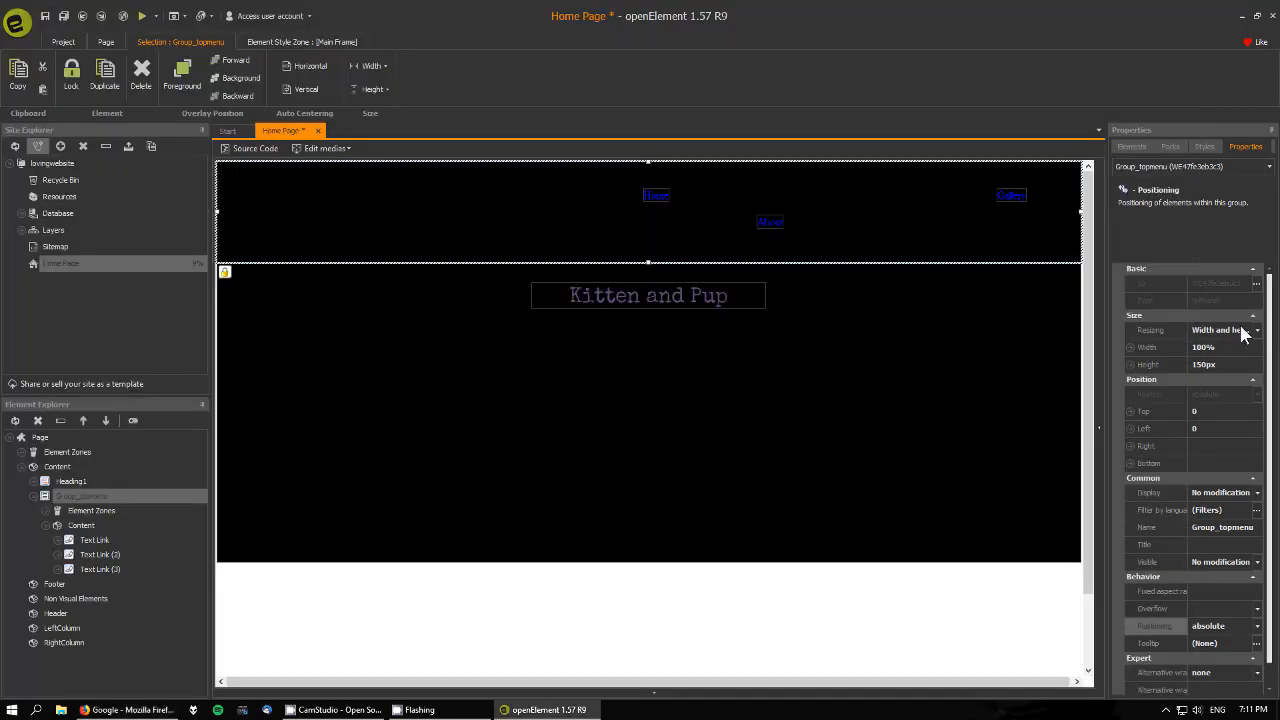
click(1244, 334)
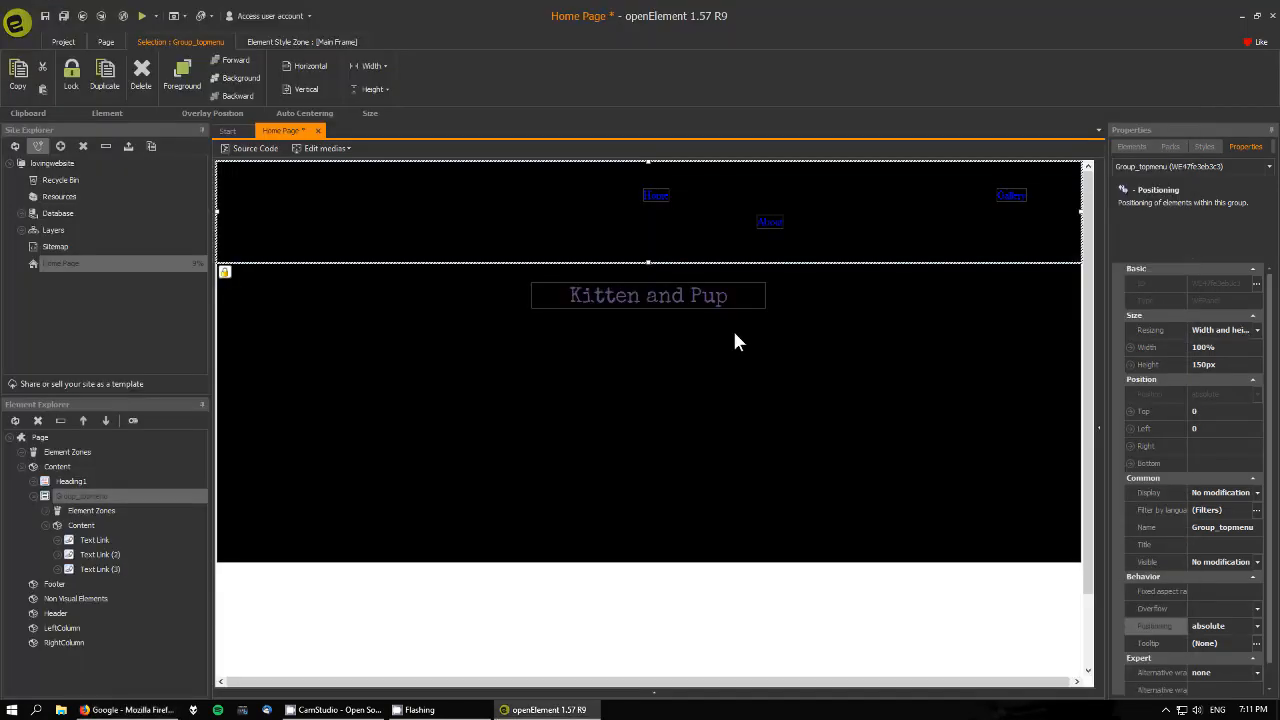
Select the Home, About and Gallery links together and change their font color to dark teal from the default palette.
click(655, 200)
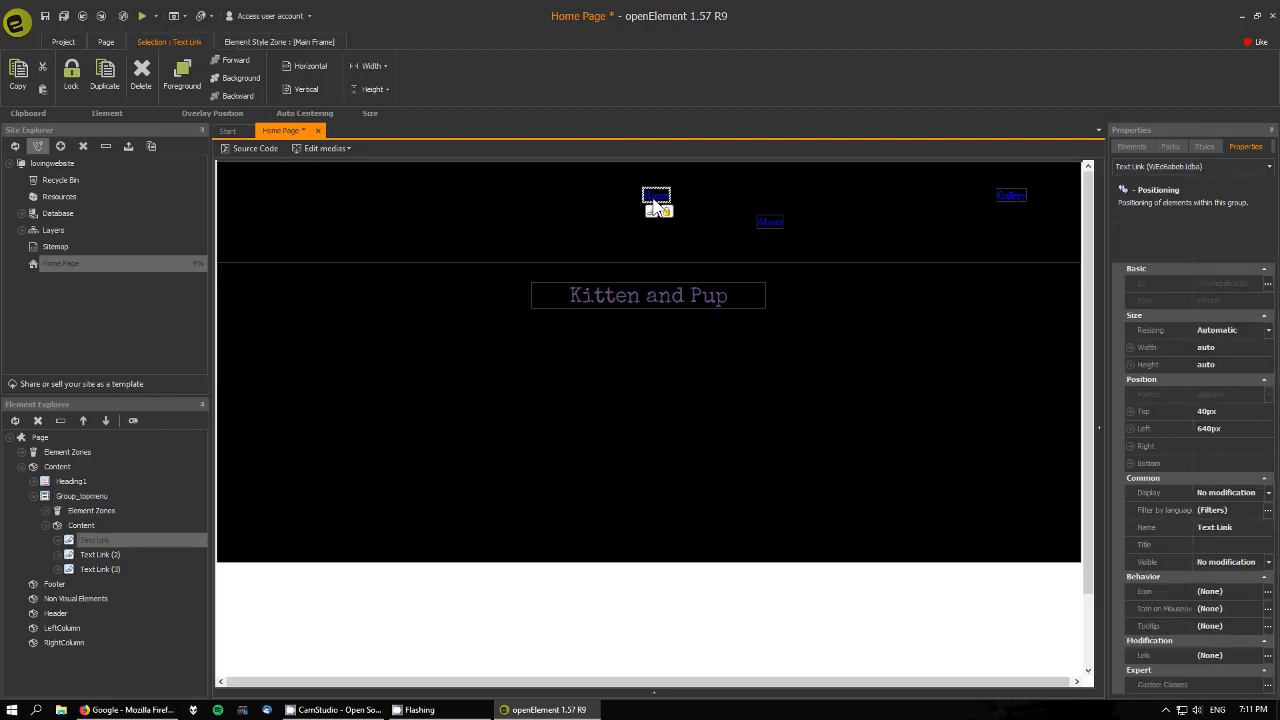
ctrl+click(774, 224)
ctrl+click(1012, 196)
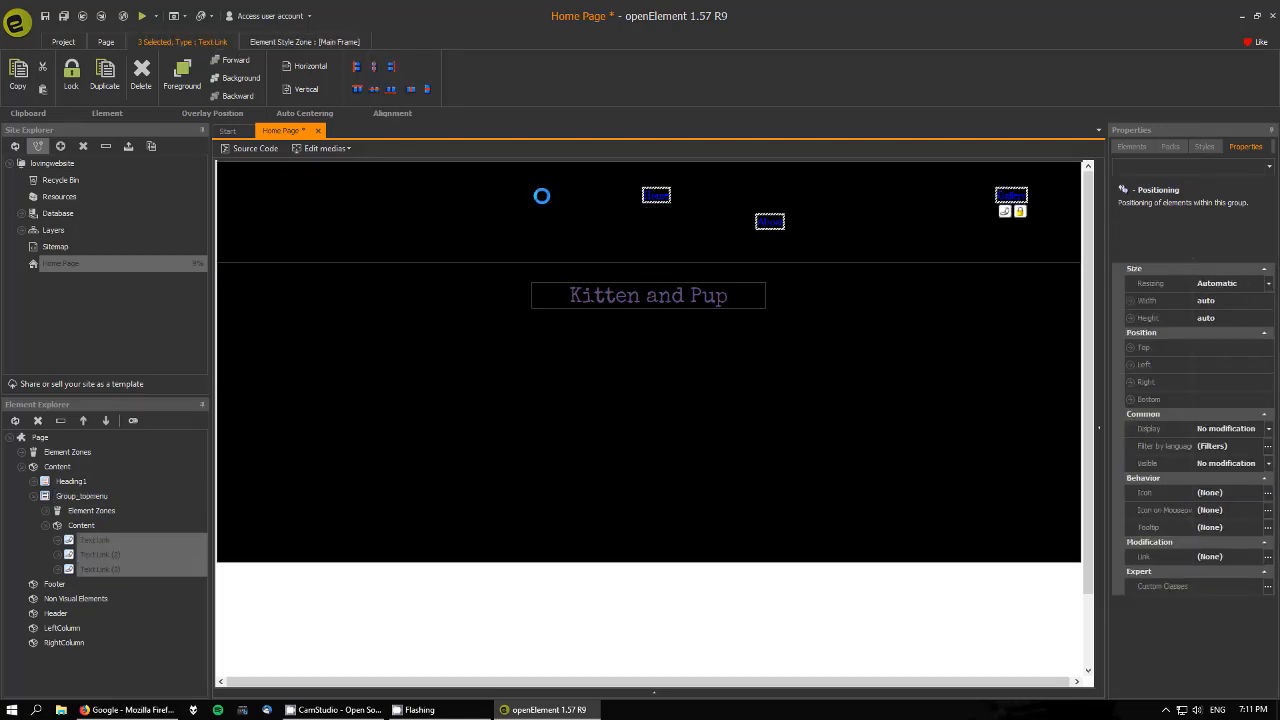
click(295, 45)
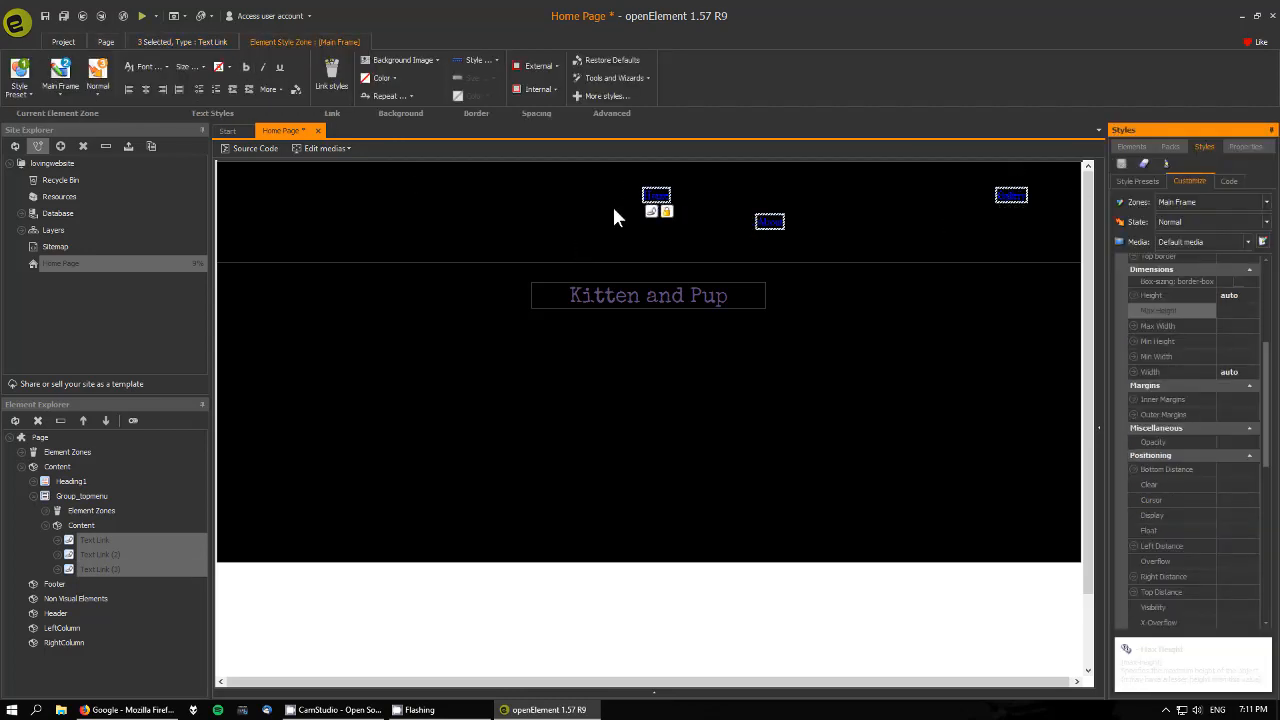
click(225, 65)
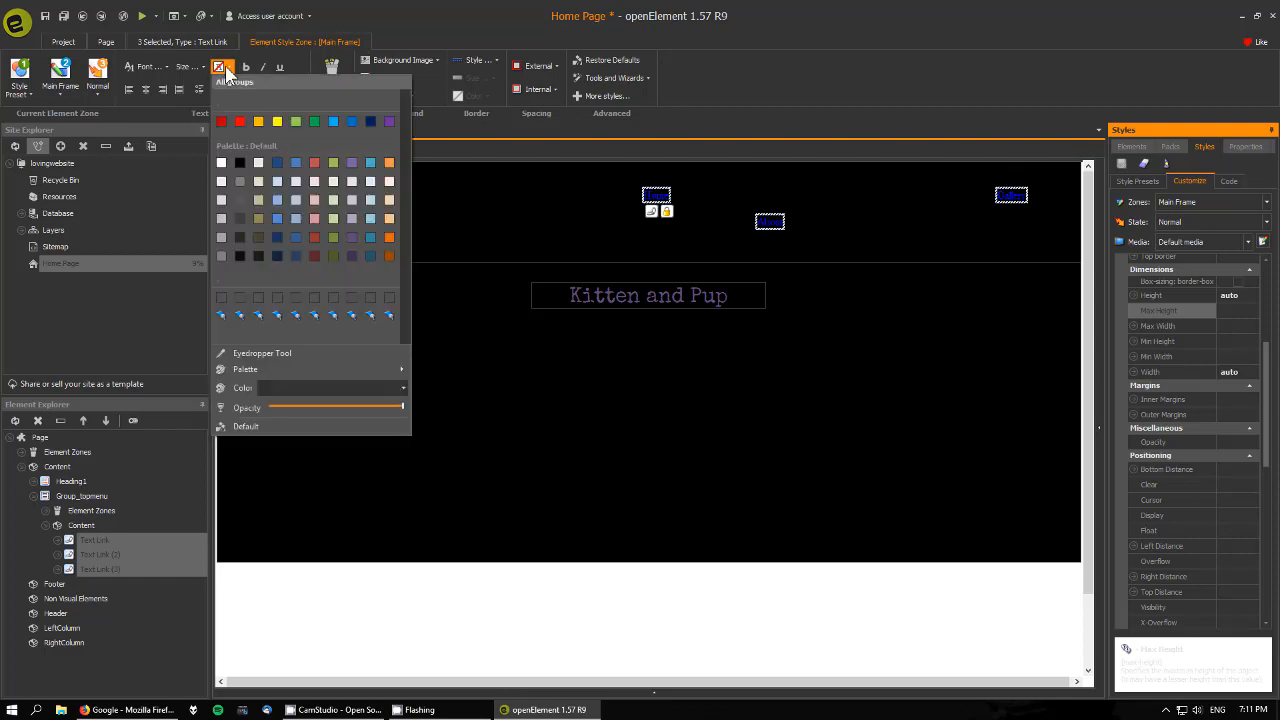
click(370, 256)
click(903, 230)
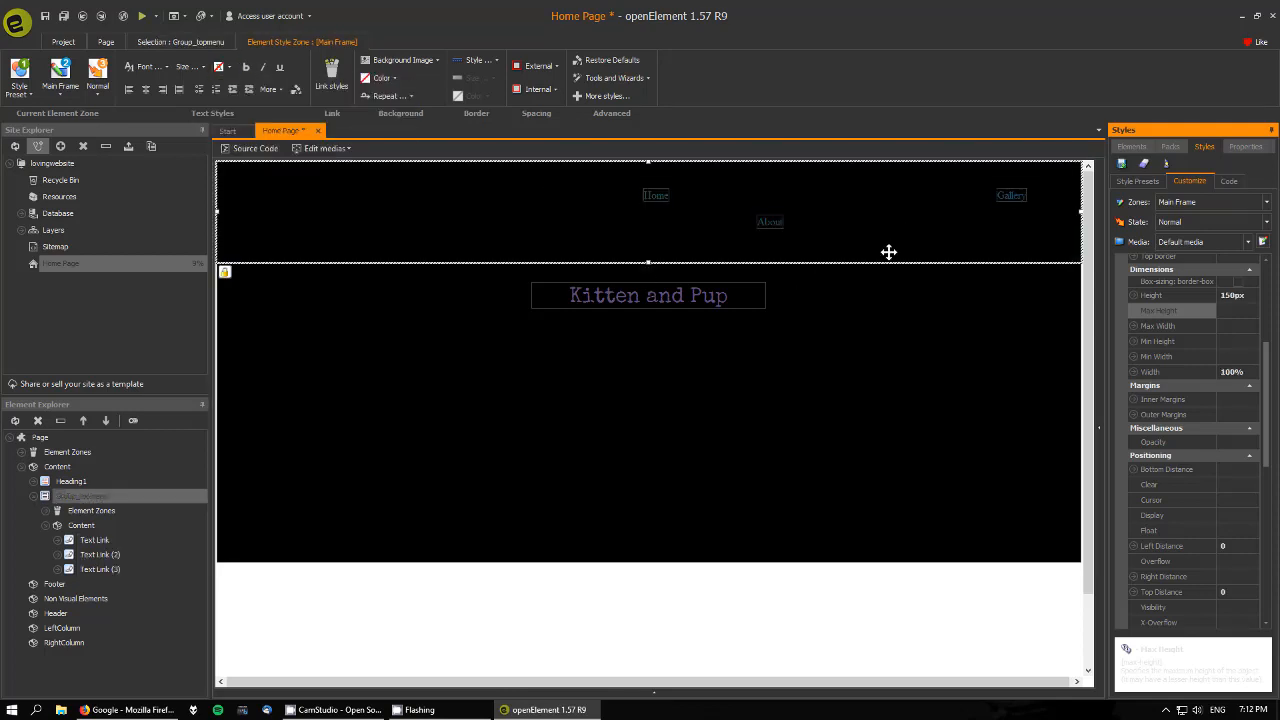
Preview the recolored menu in a maximized Firefox window, close the preview and return to openElement.
click(142, 16)
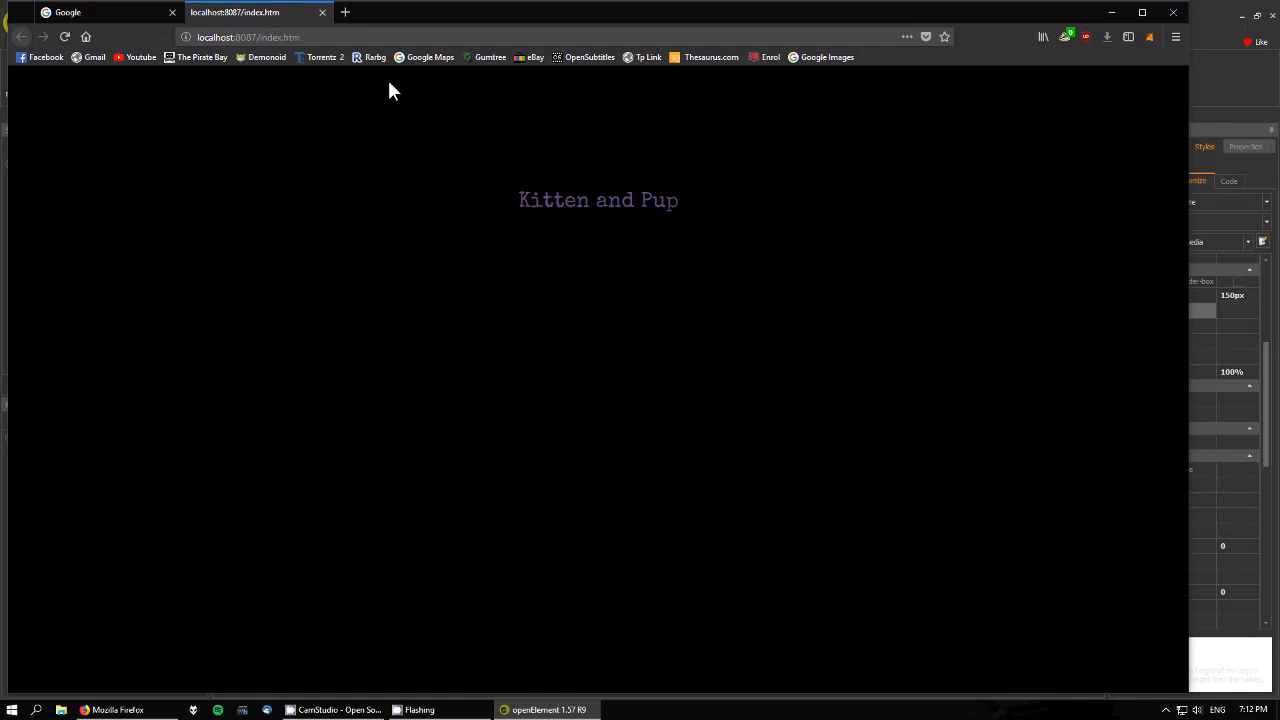
click(1150, 11)
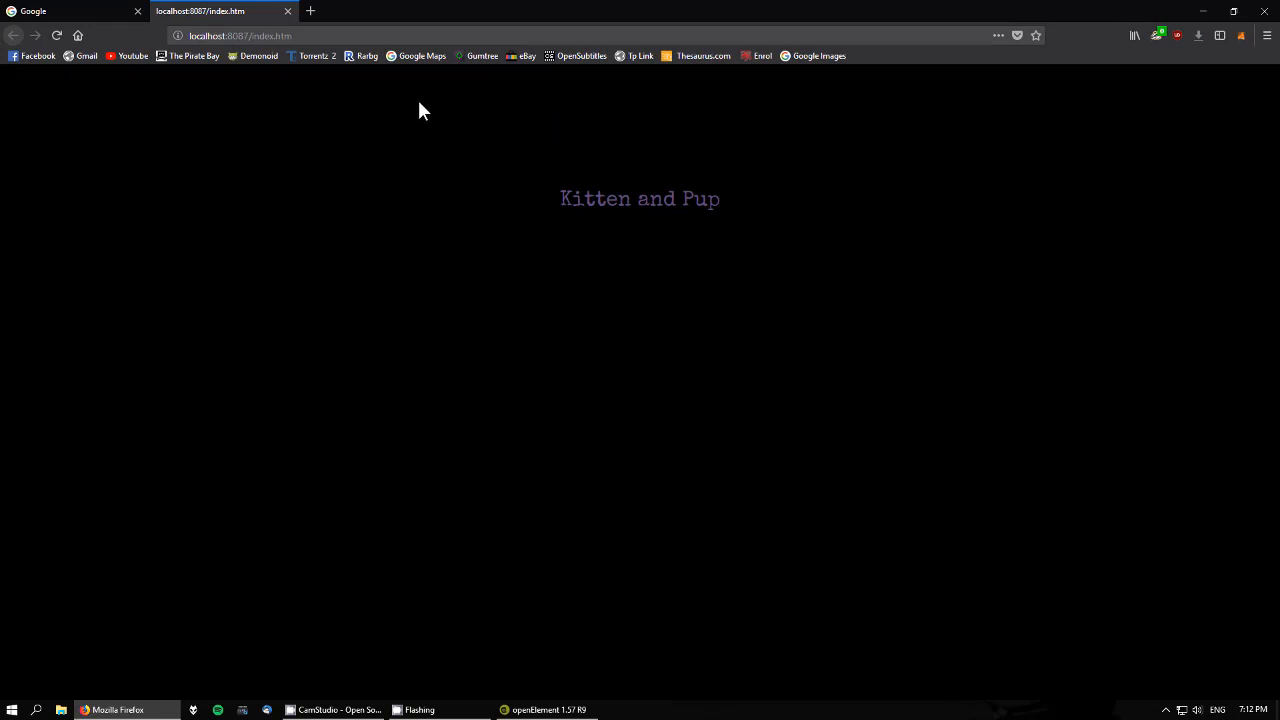
click(288, 11)
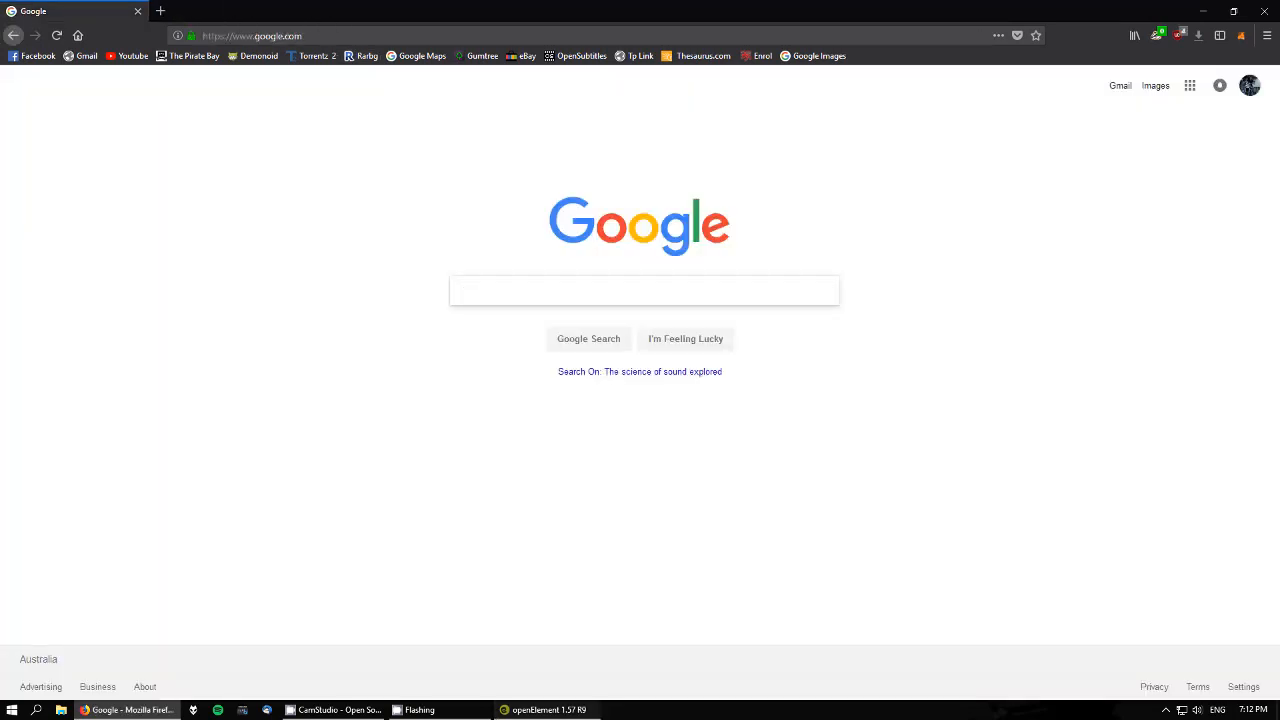
click(545, 709)
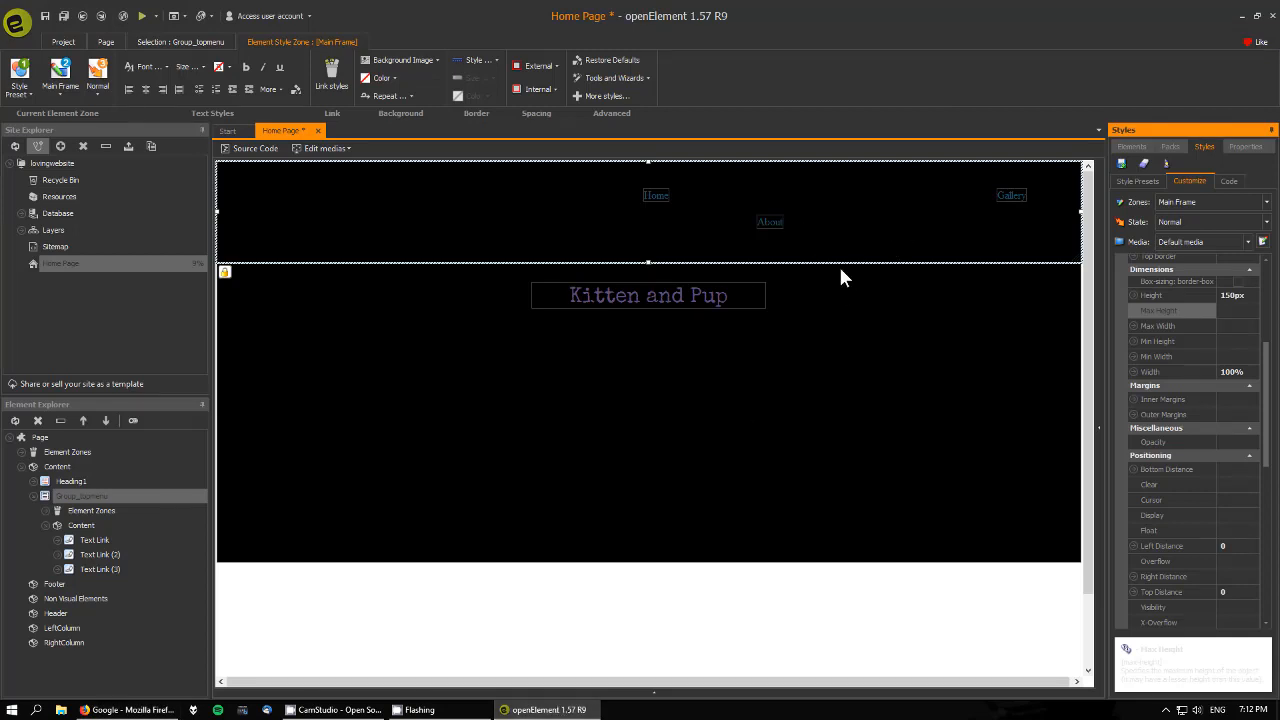
Select the Home, About and Gallery links together and set their text color style to the web color Teal.
click(872, 288)
click(778, 221)
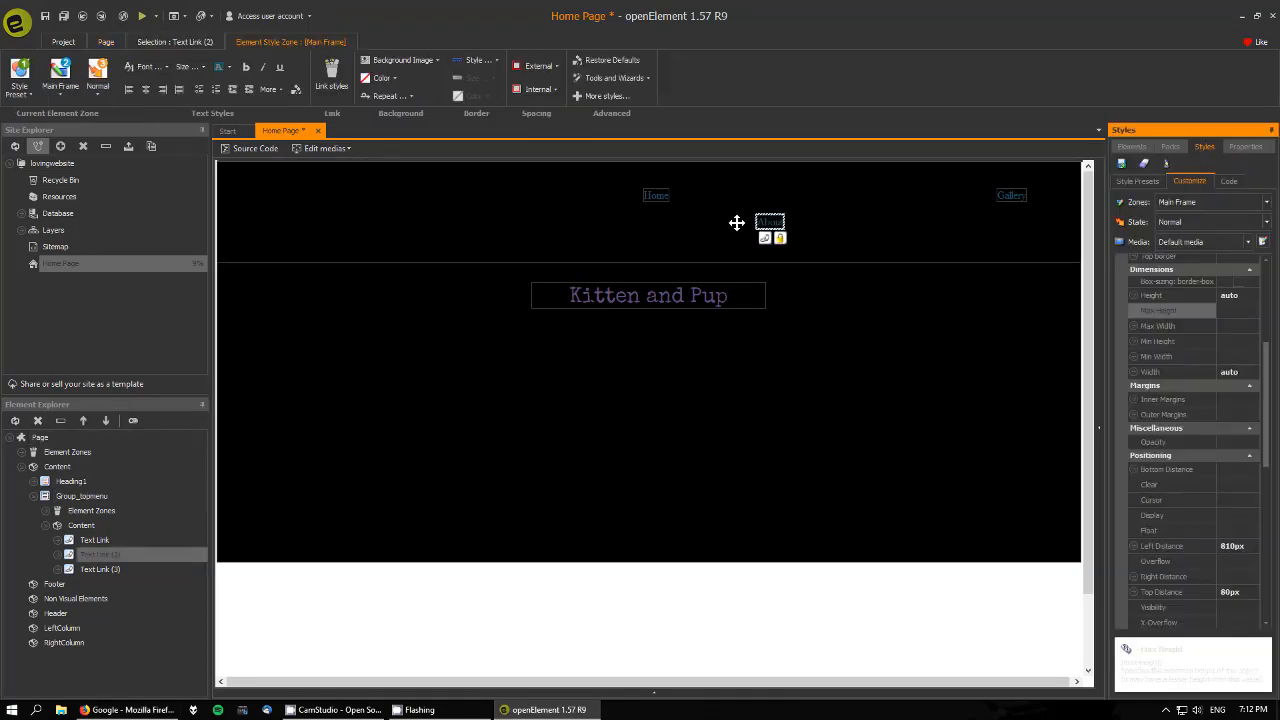
click(659, 194)
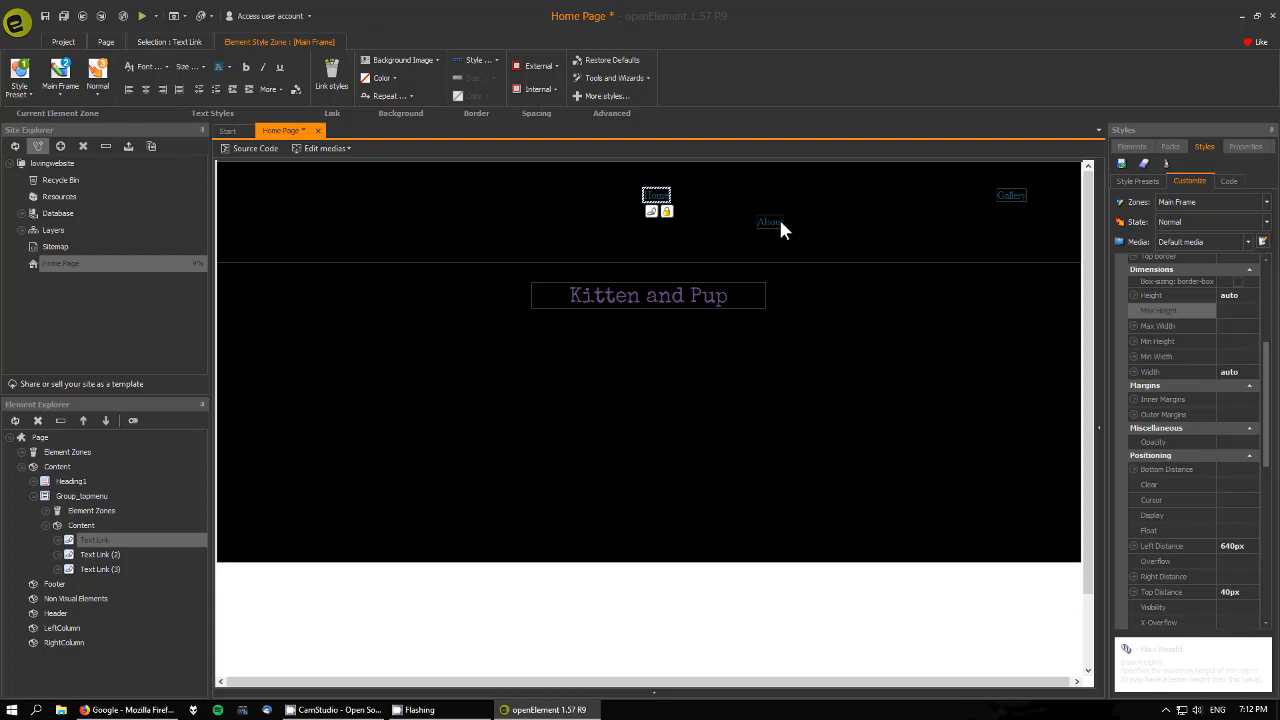
ctrl+click(778, 222)
ctrl+click(1016, 194)
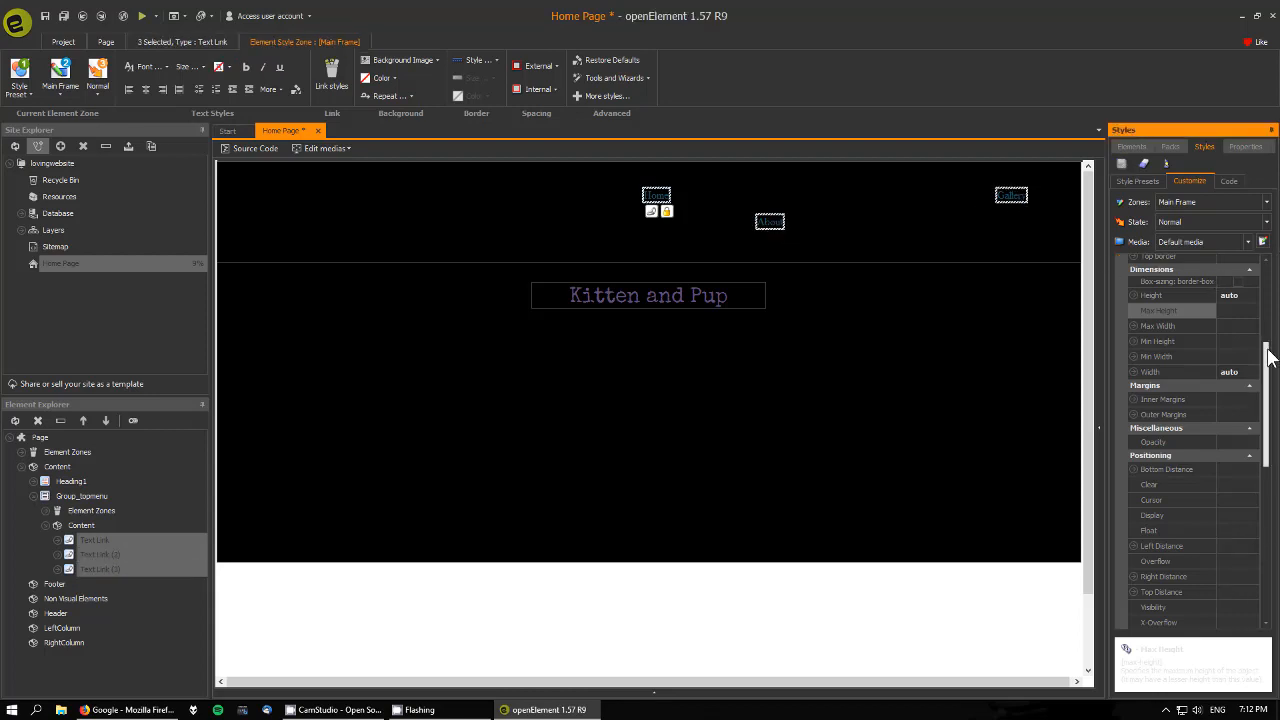
drag(1268, 354, 1268, 509)
scroll(1212, 388, up, 5)
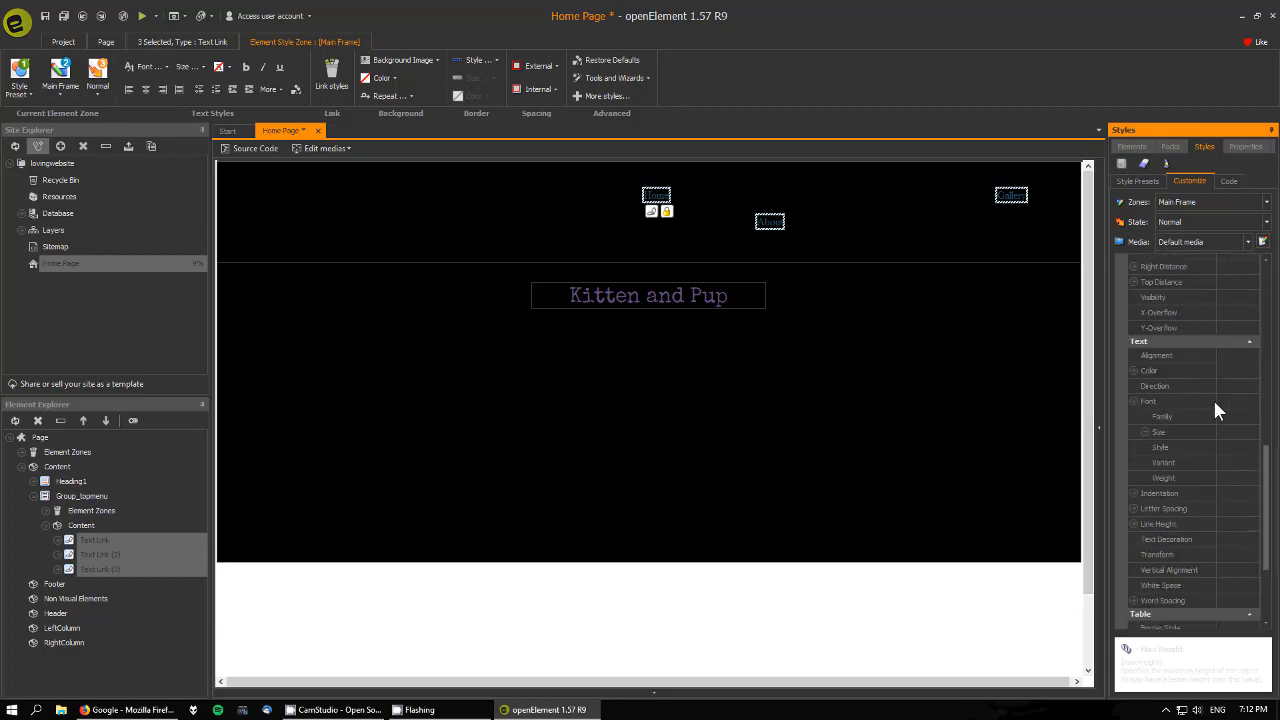
click(1222, 370)
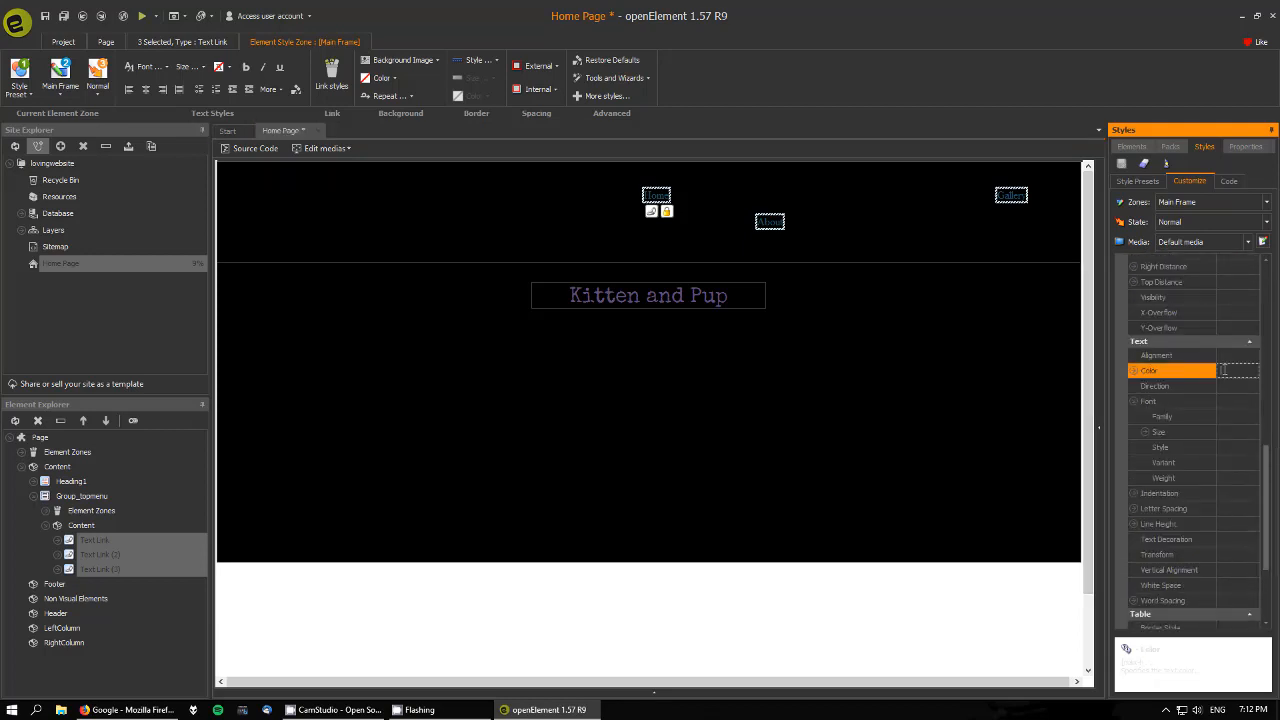
click(1133, 370)
click(1247, 388)
click(1254, 386)
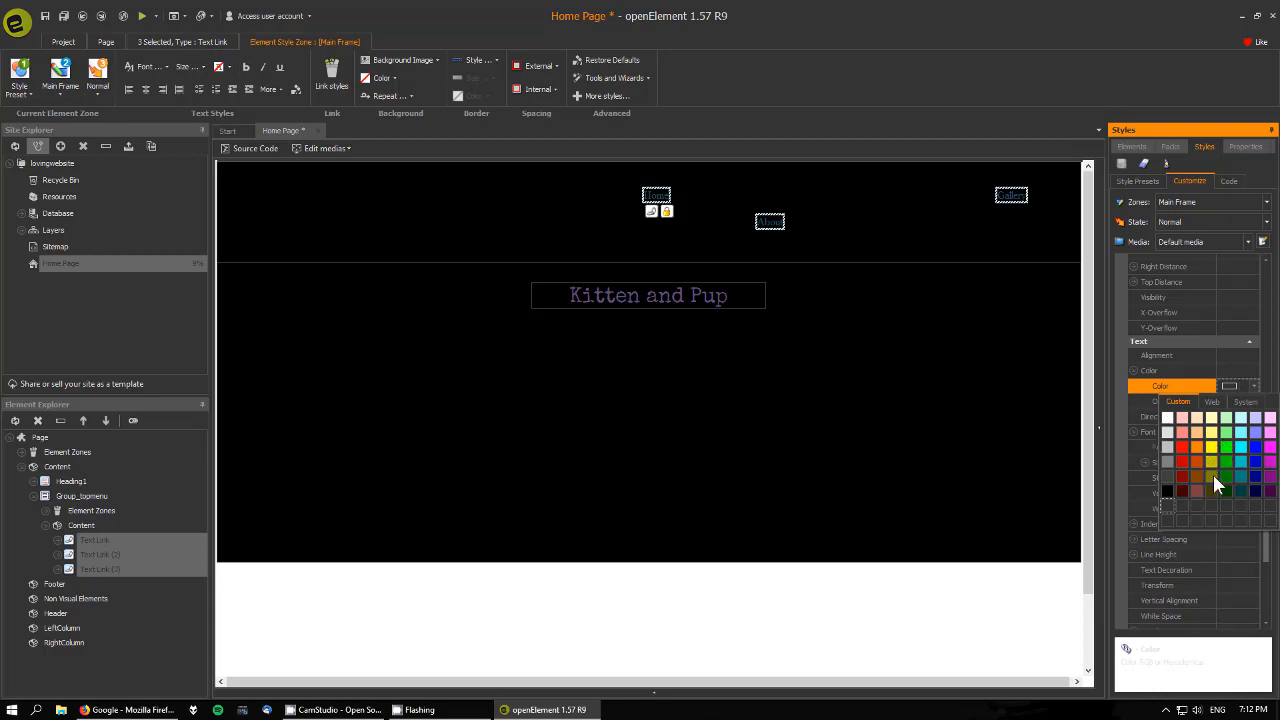
click(1212, 401)
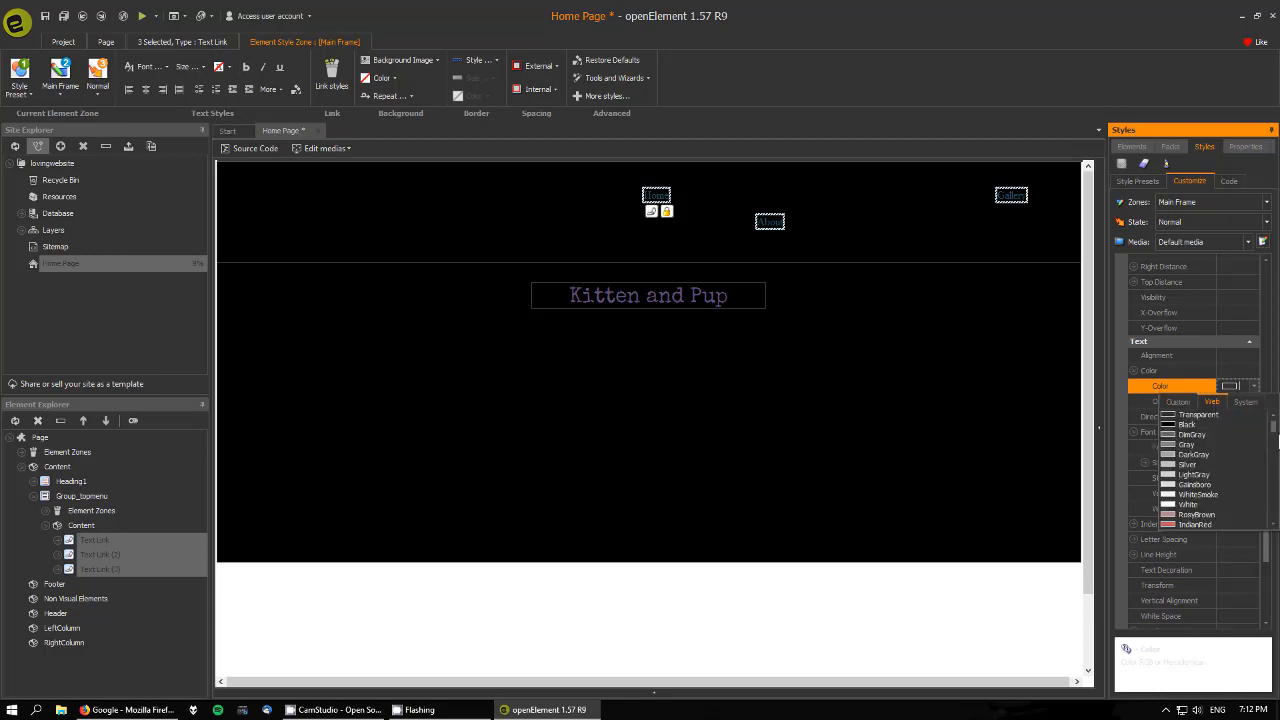
drag(1274, 428, 1274, 484)
click(1187, 444)
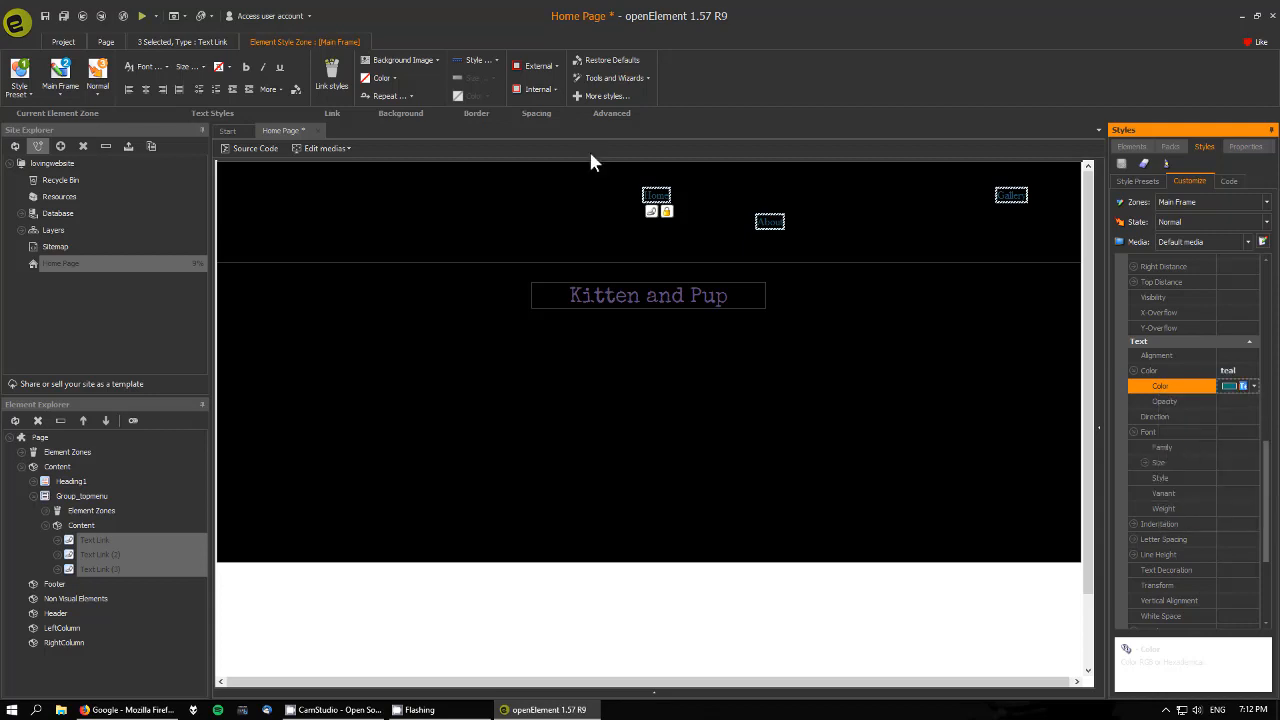
Preview the page in Firefox, check the menu and heading layout at narrower and full window widths, and return to openElement.
click(141, 16)
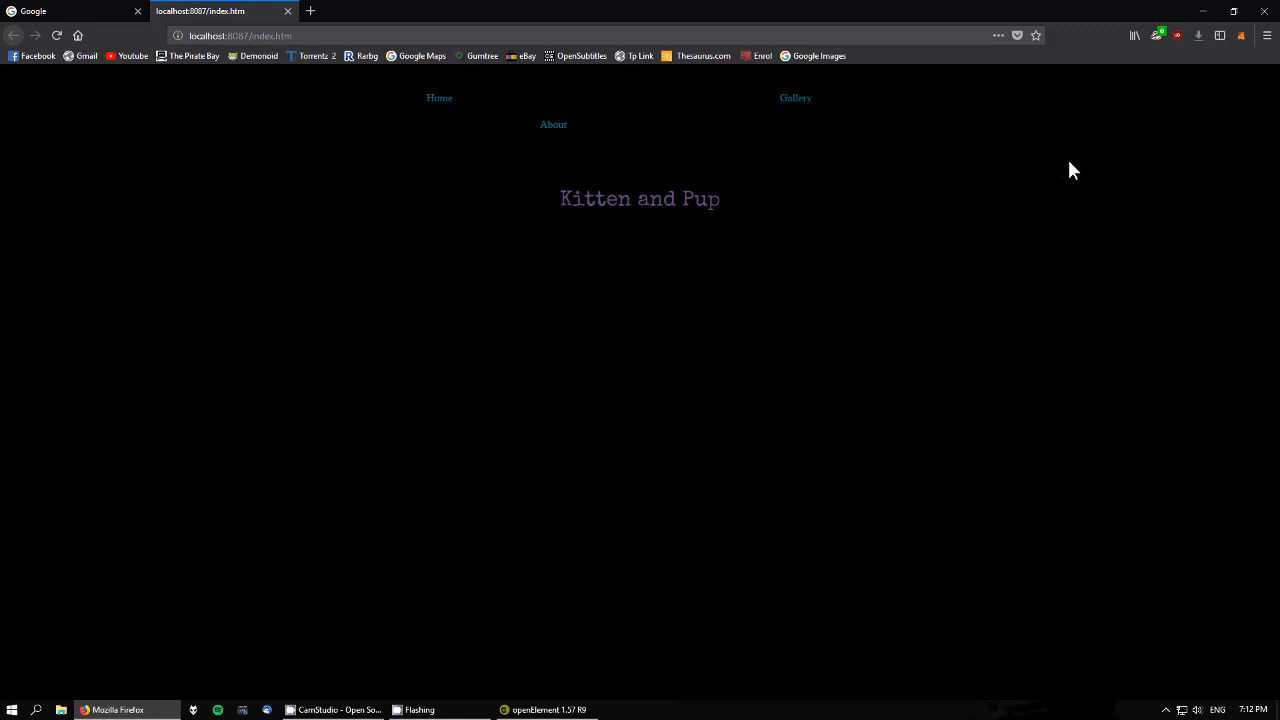
click(1233, 11)
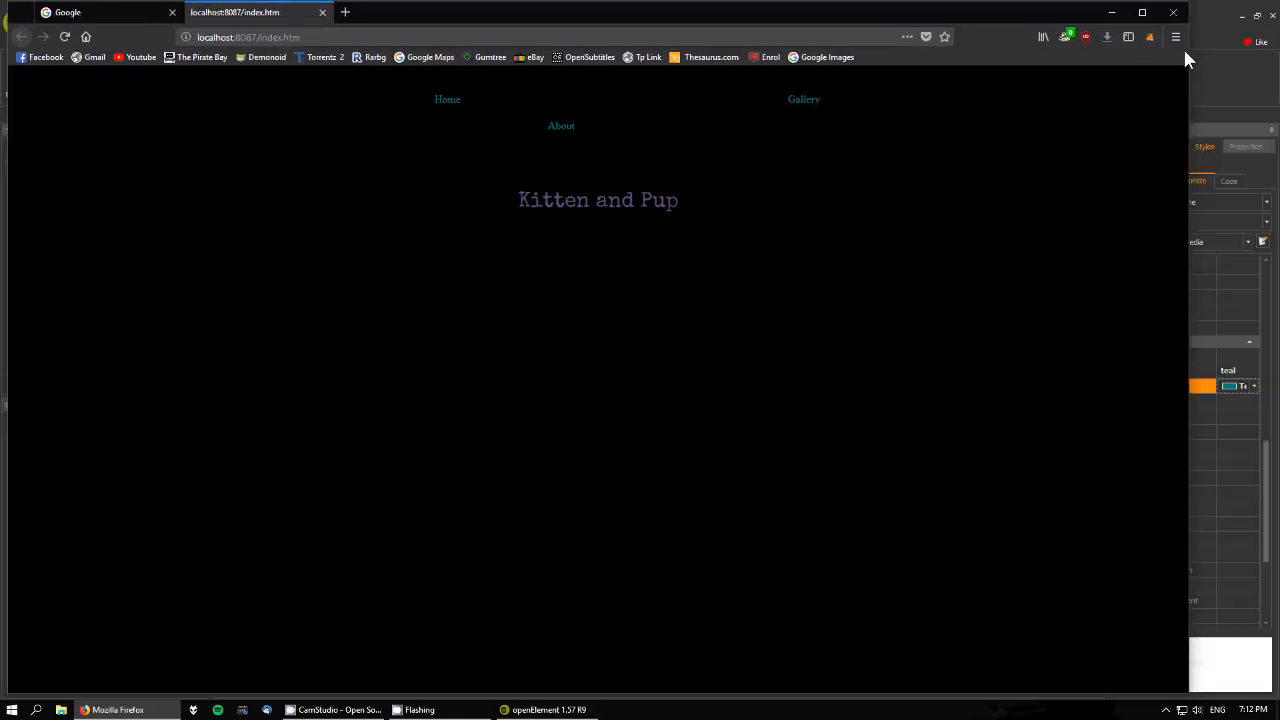
drag(1190, 237, 1101, 258)
drag(1195, 268, 1145, 328)
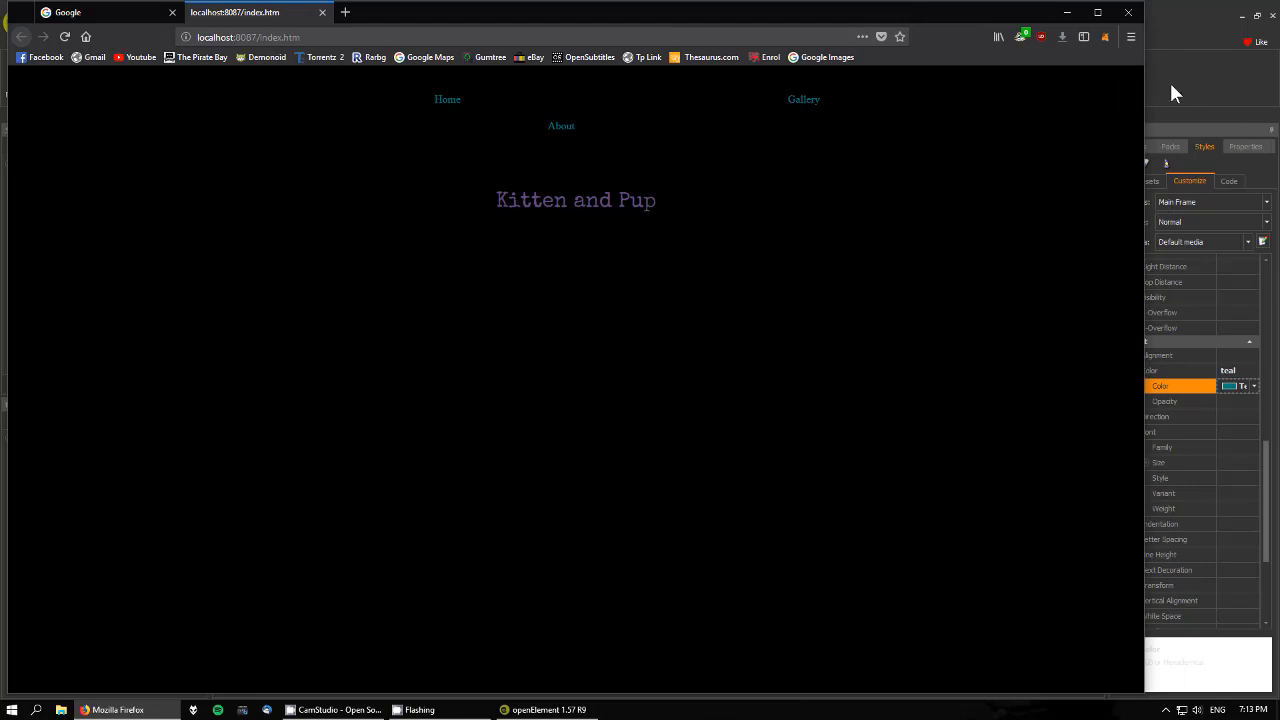
click(1097, 12)
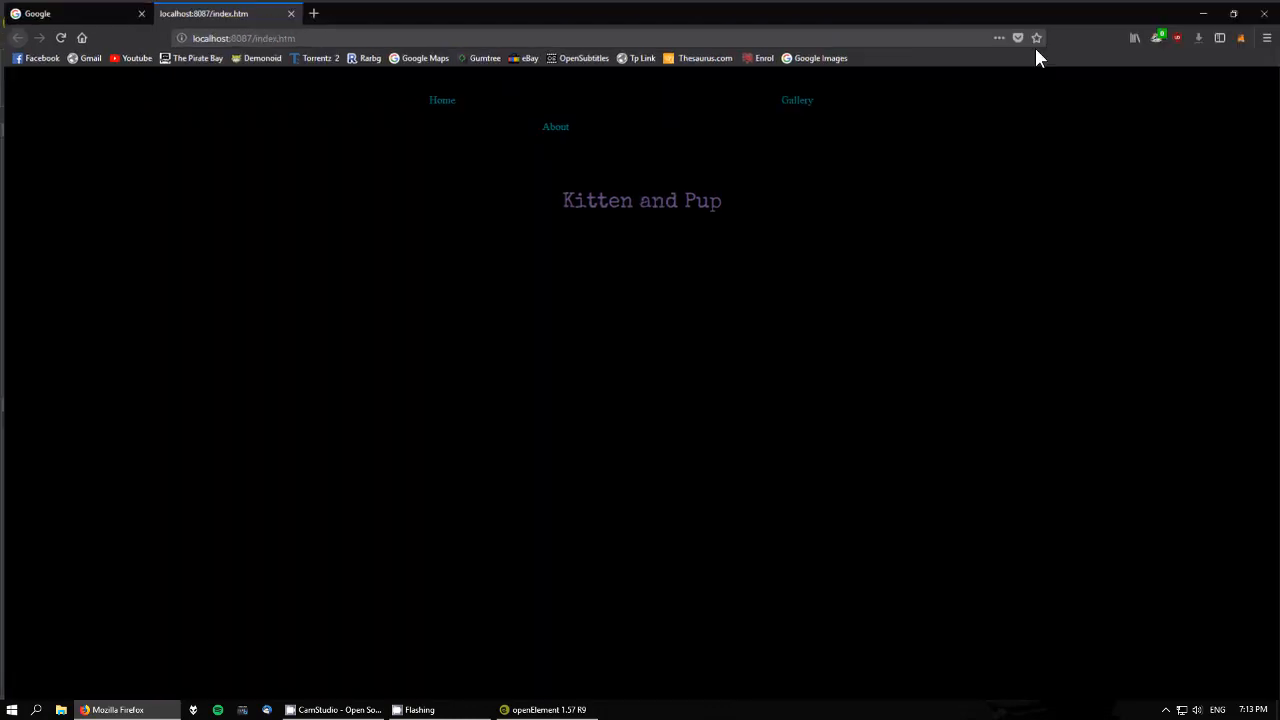
click(287, 11)
click(537, 709)
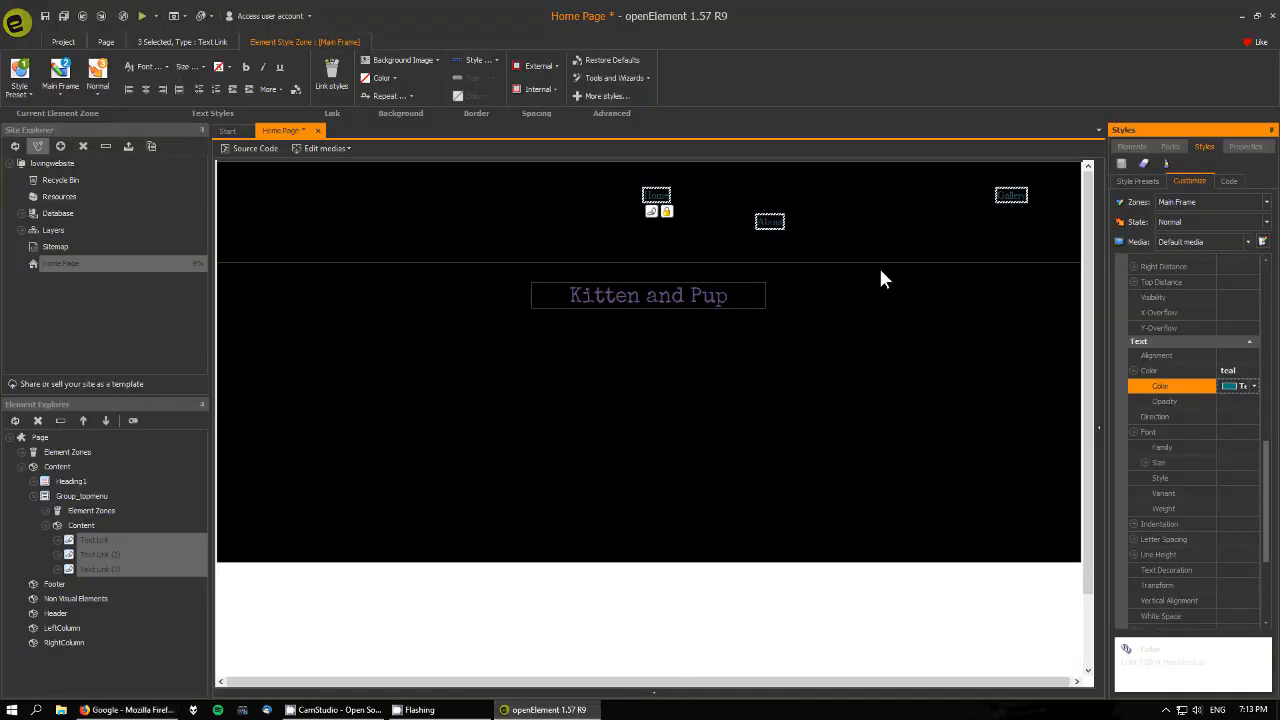
Set the positioning of the elements within Group_topmenu to relative.
click(945, 240)
click(1245, 146)
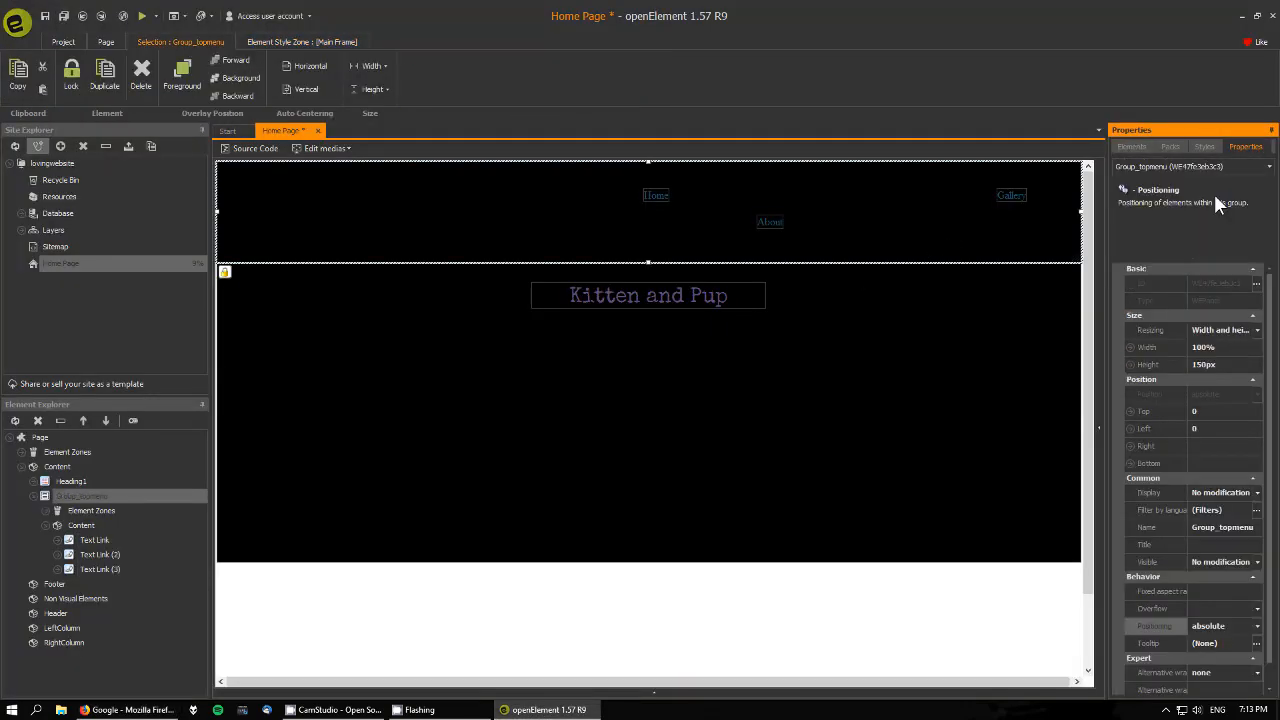
click(1257, 626)
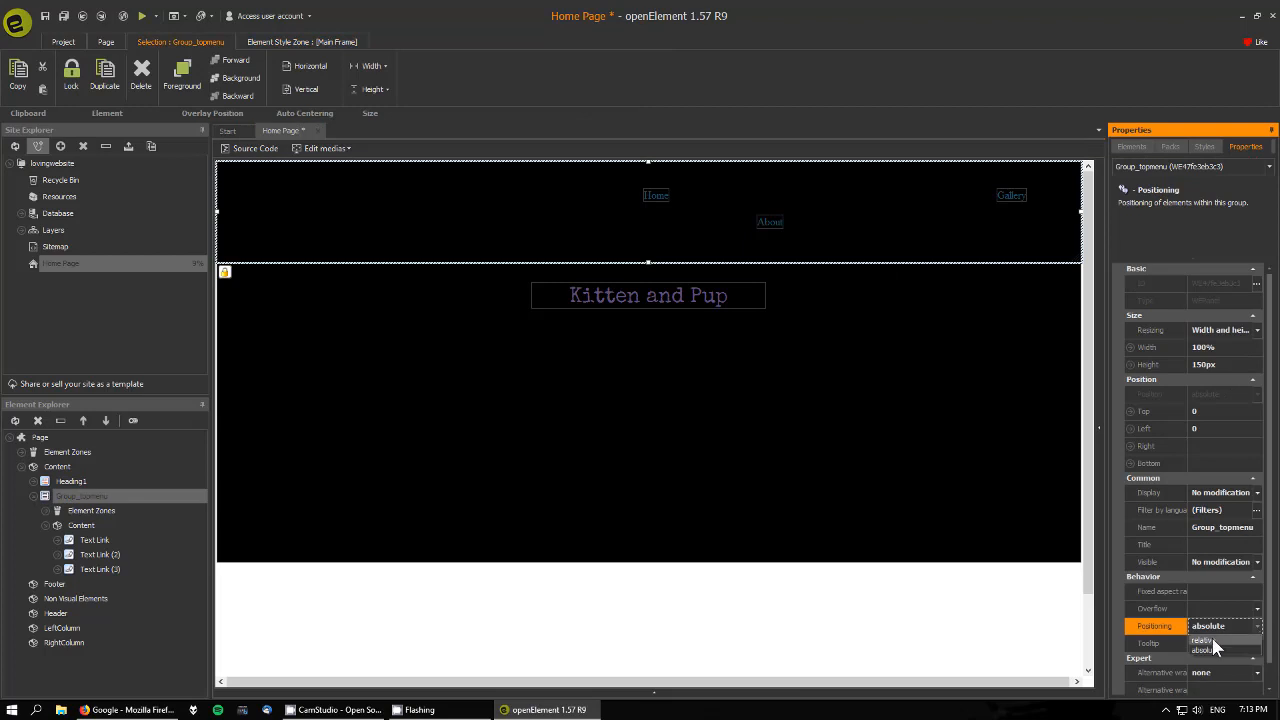
click(1209, 635)
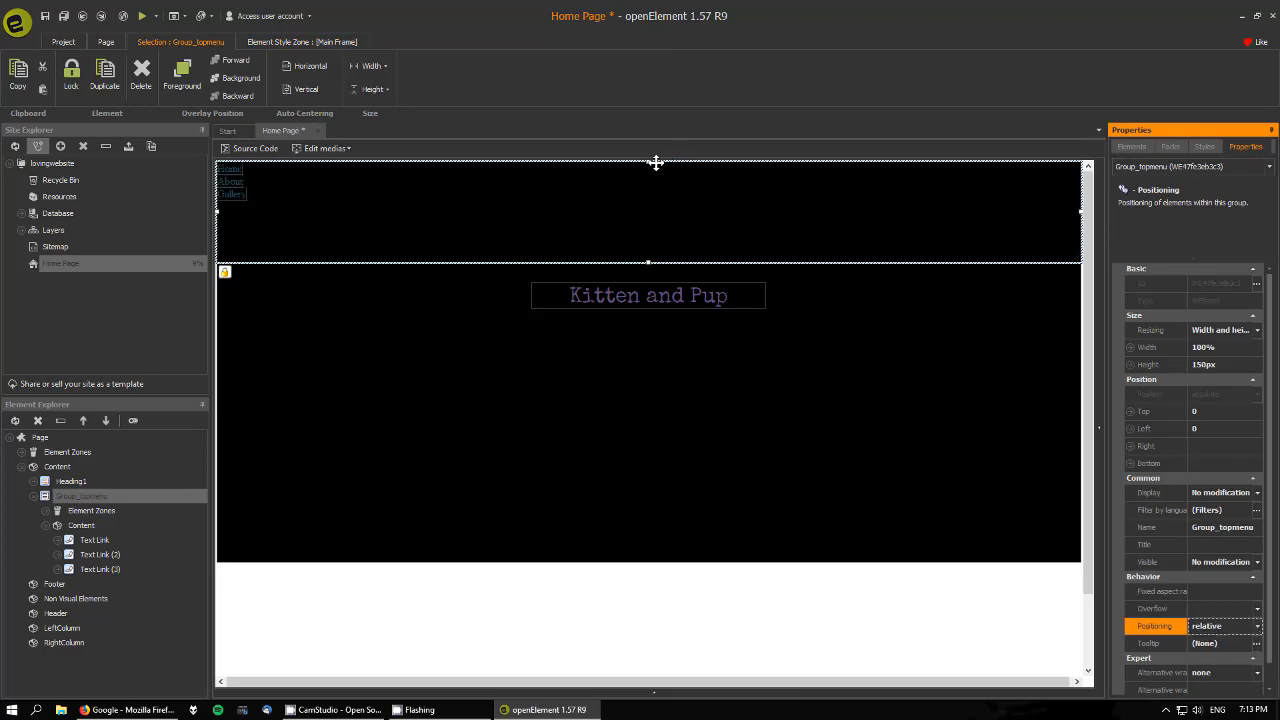
Arrange the About and Gallery links beside Home in a single row, then select Group_topmenu.
click(236, 192)
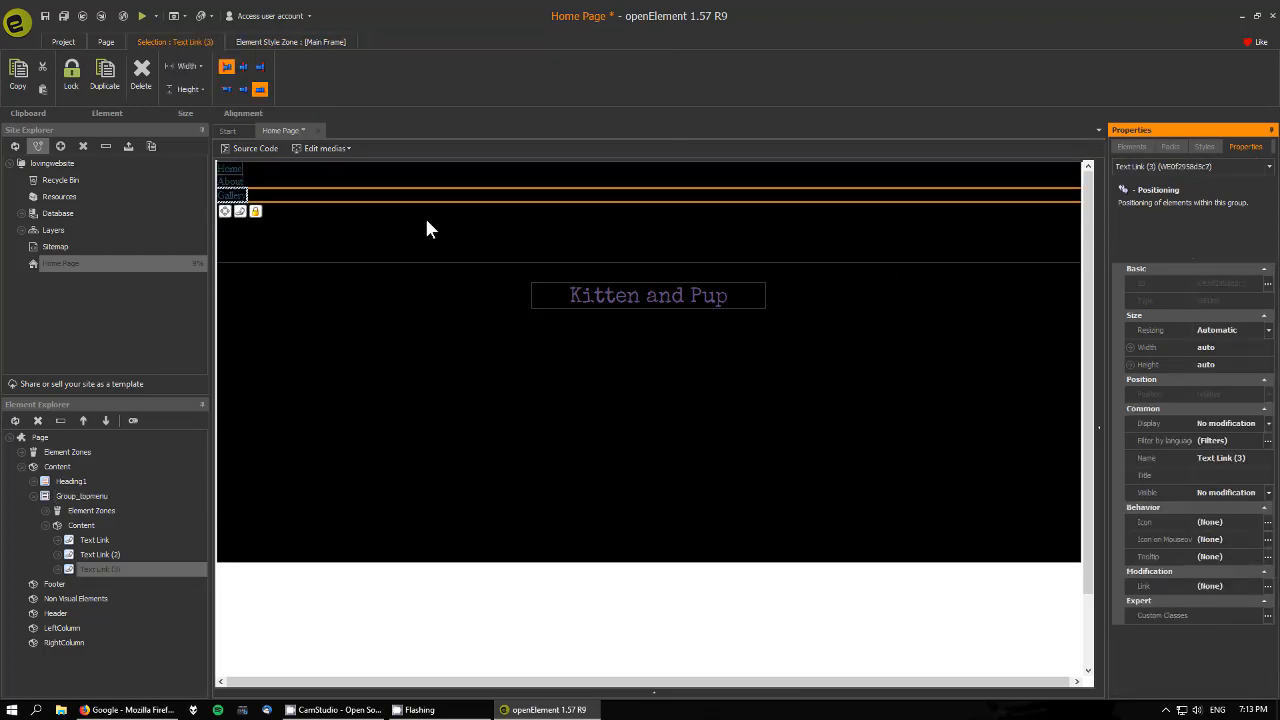
click(228, 182)
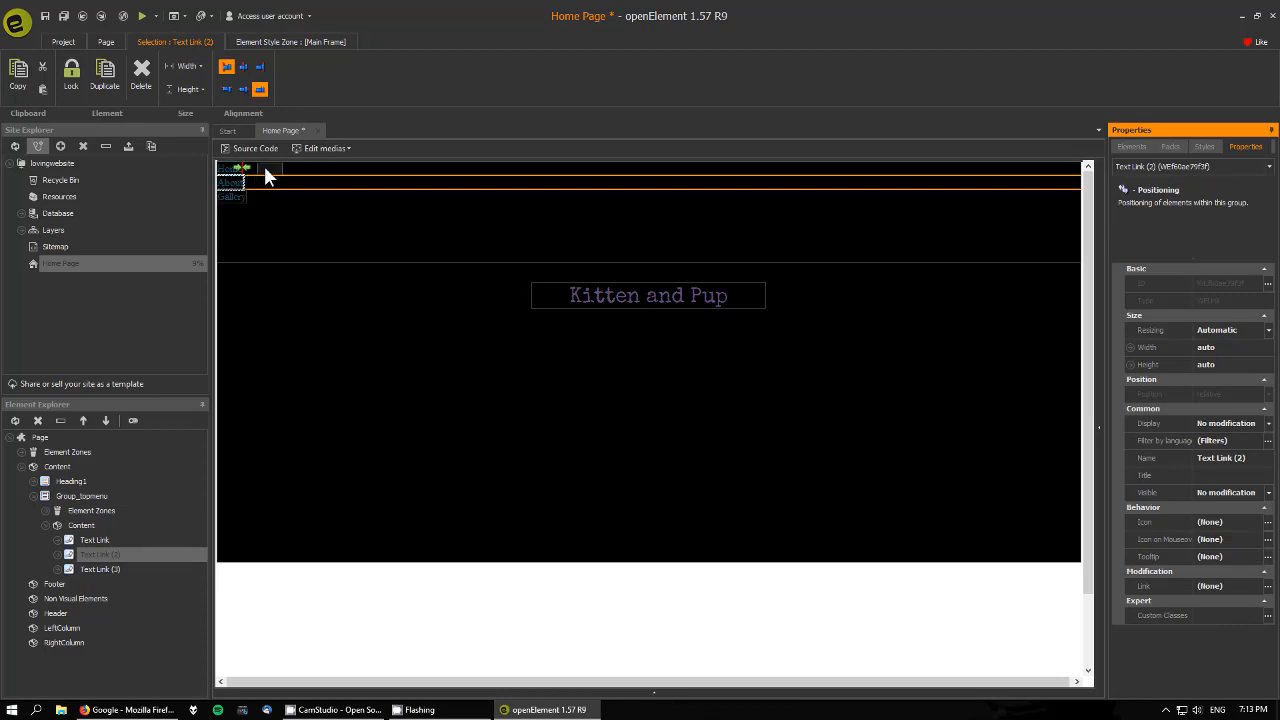
drag(265, 170, 303, 170)
click(230, 190)
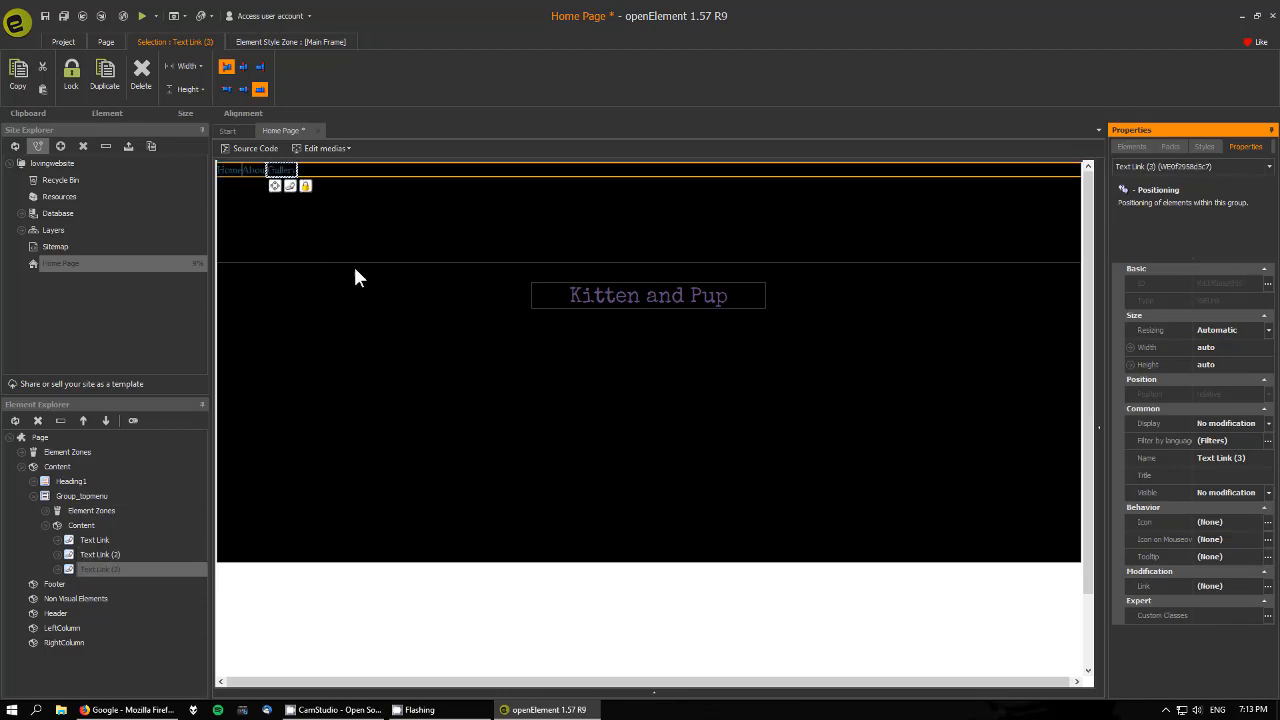
click(487, 226)
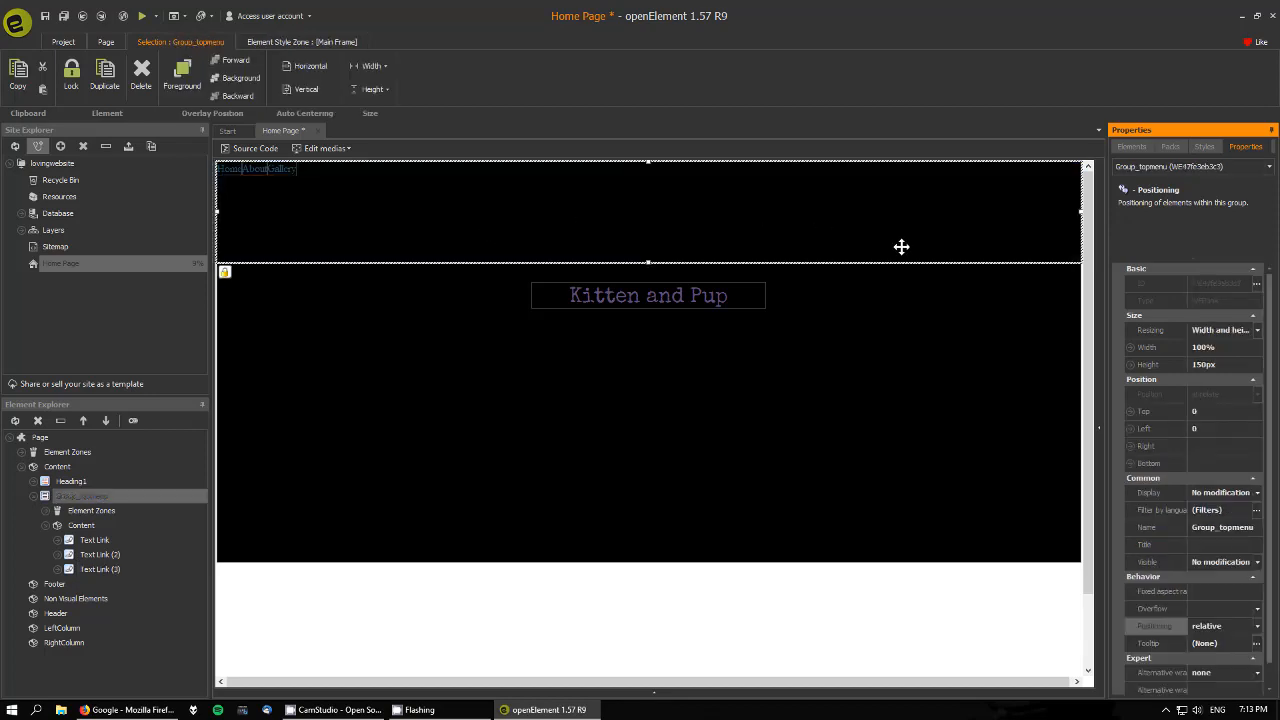
Set the height style of Group_topmenu to auto.
click(1203, 147)
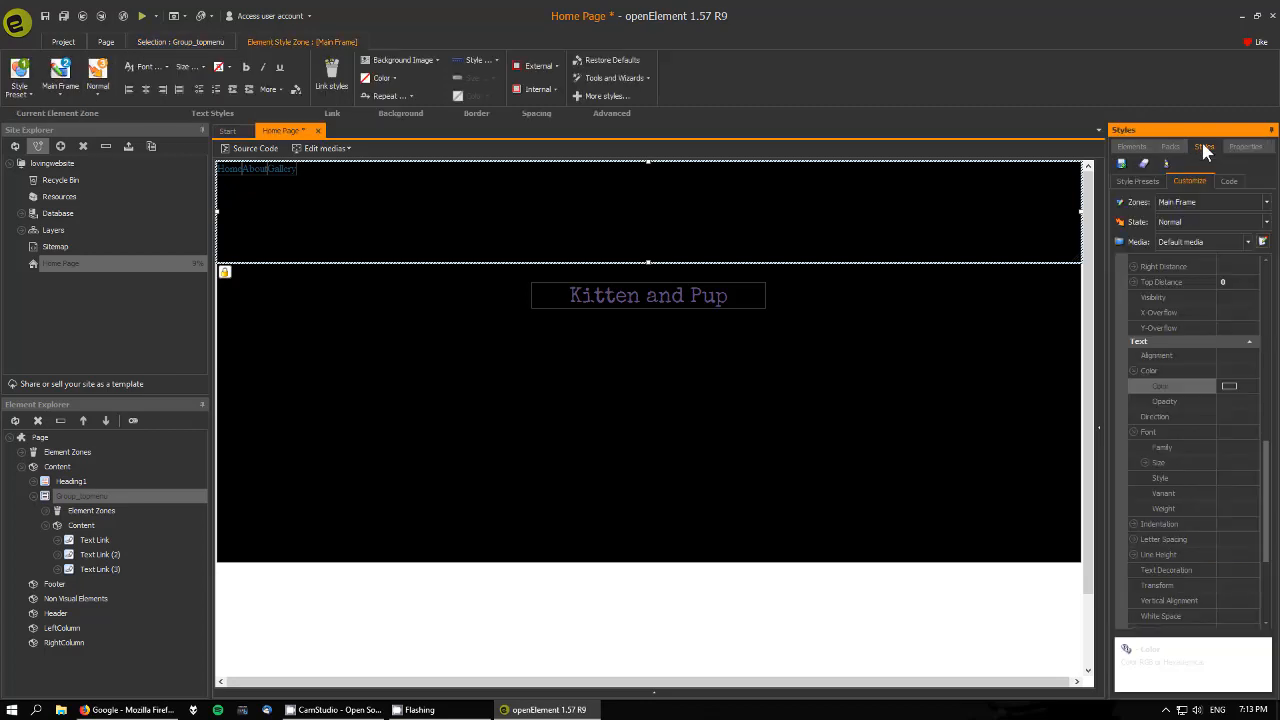
scroll(1272, 450, down, 4)
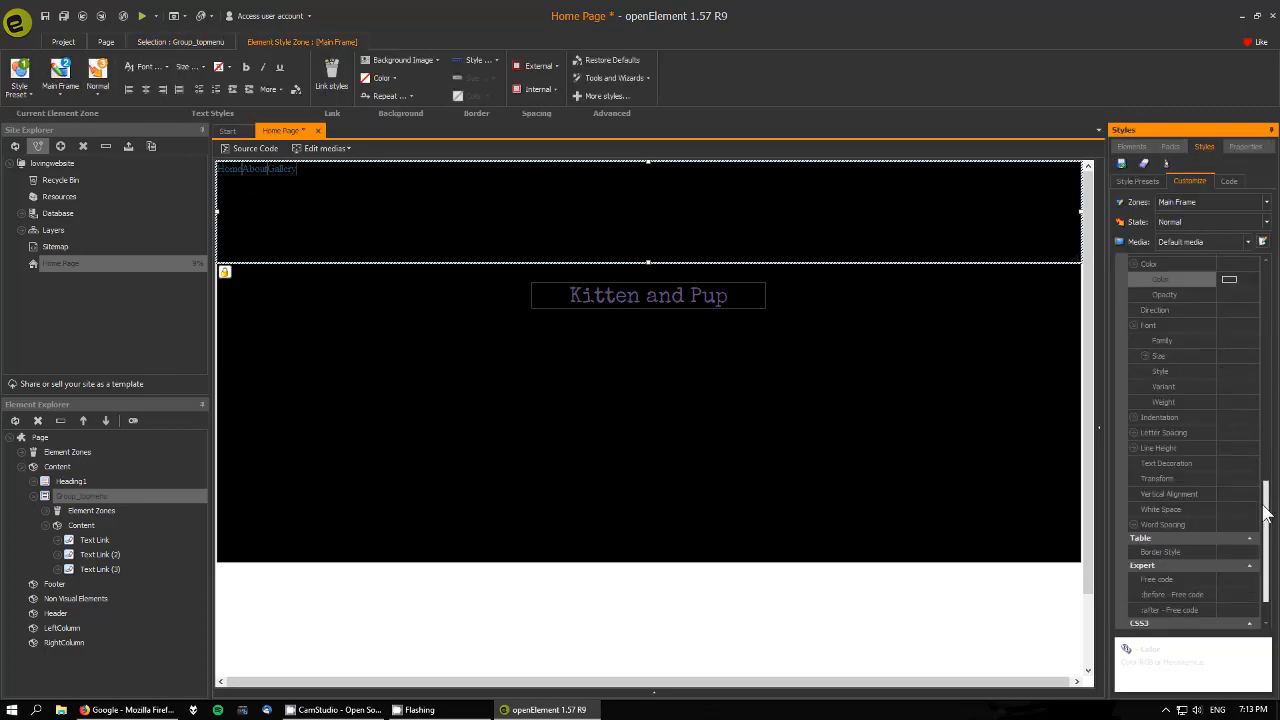
scroll(1265, 450, up, 8)
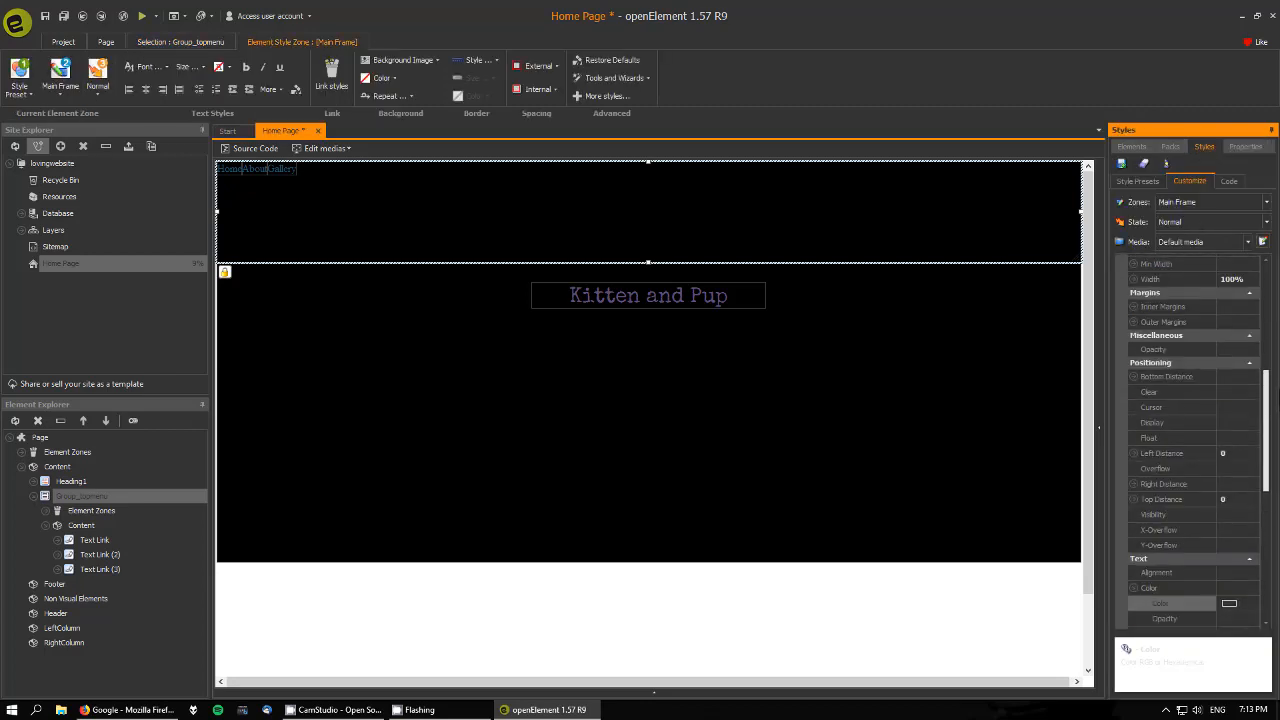
scroll(1262, 390, up, 3)
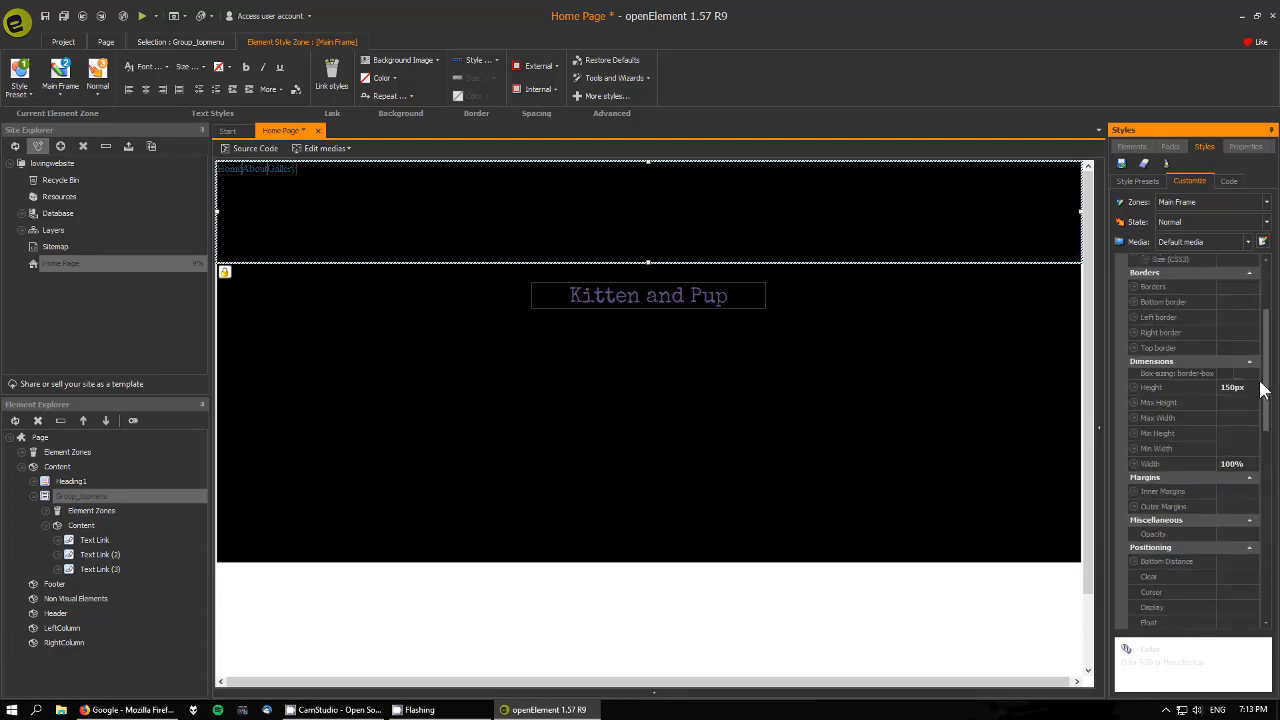
click(1232, 387)
text(a)
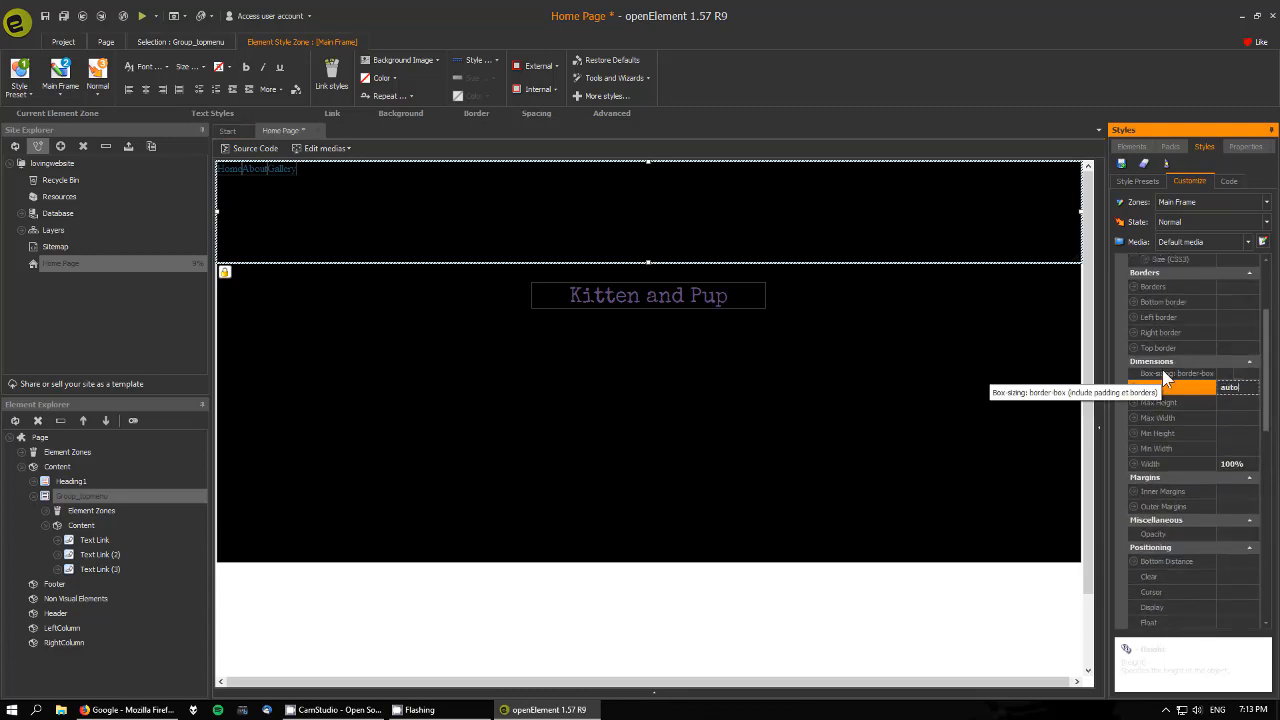
text(uto)
key(Return)
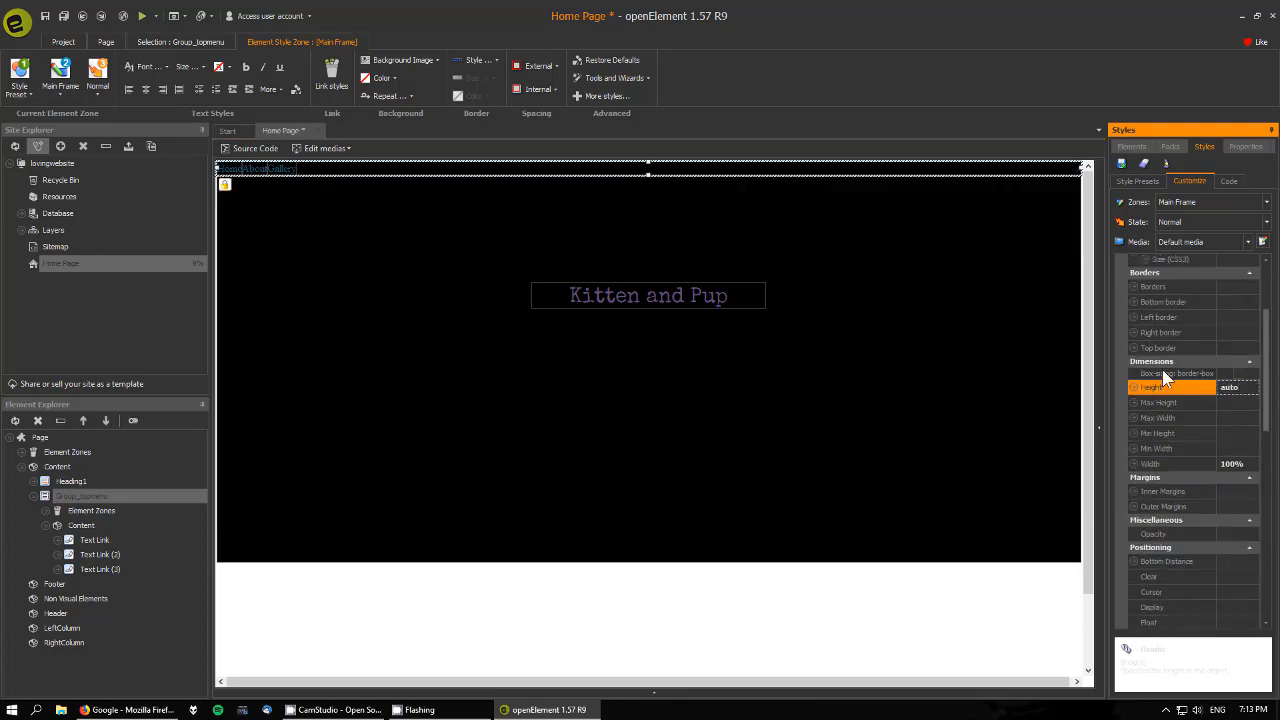
Select the Gallery, About and Home links together and set their font size to 24px.
click(289, 169)
ctrl+click(254, 173)
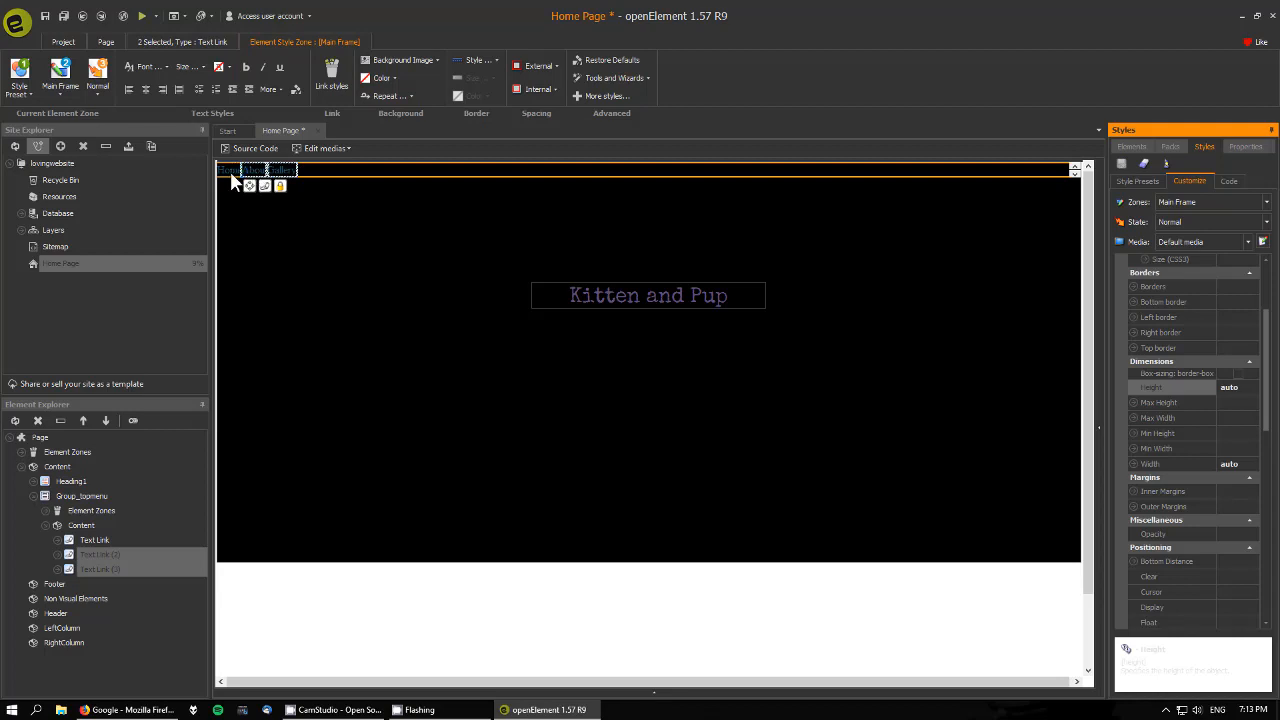
ctrl+click(232, 172)
scroll(1240, 445, down, 5)
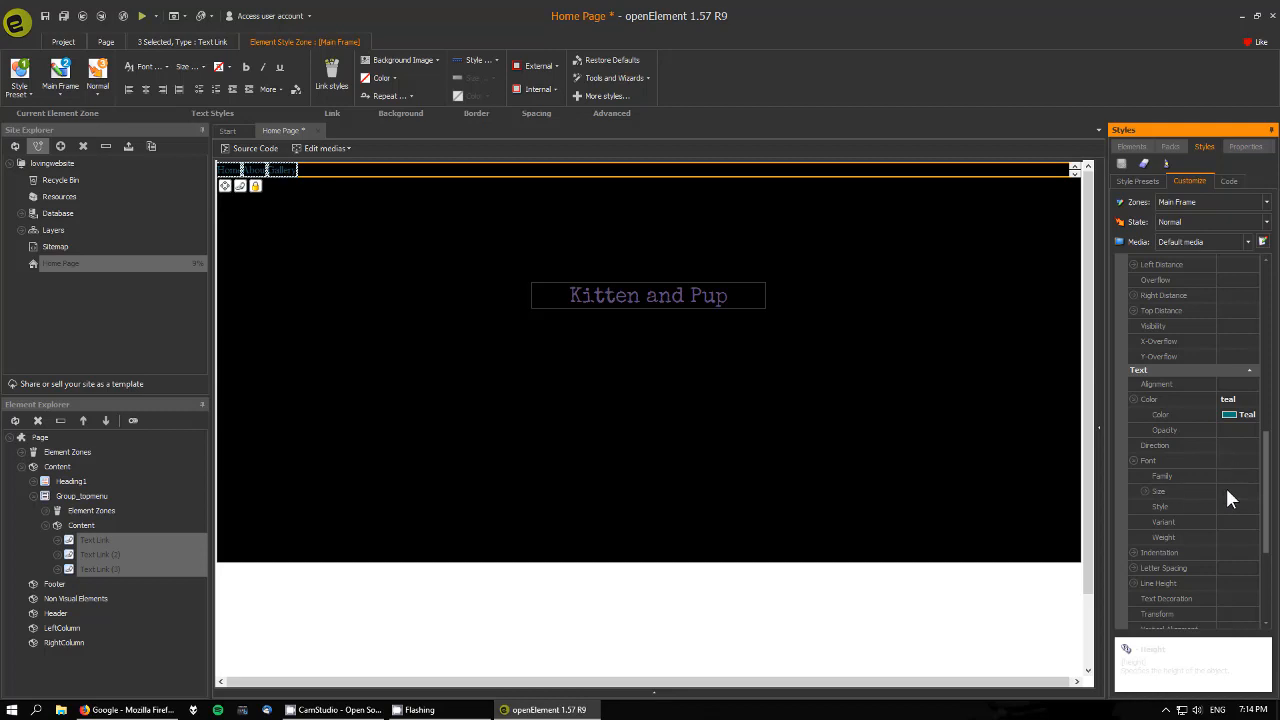
click(1225, 490)
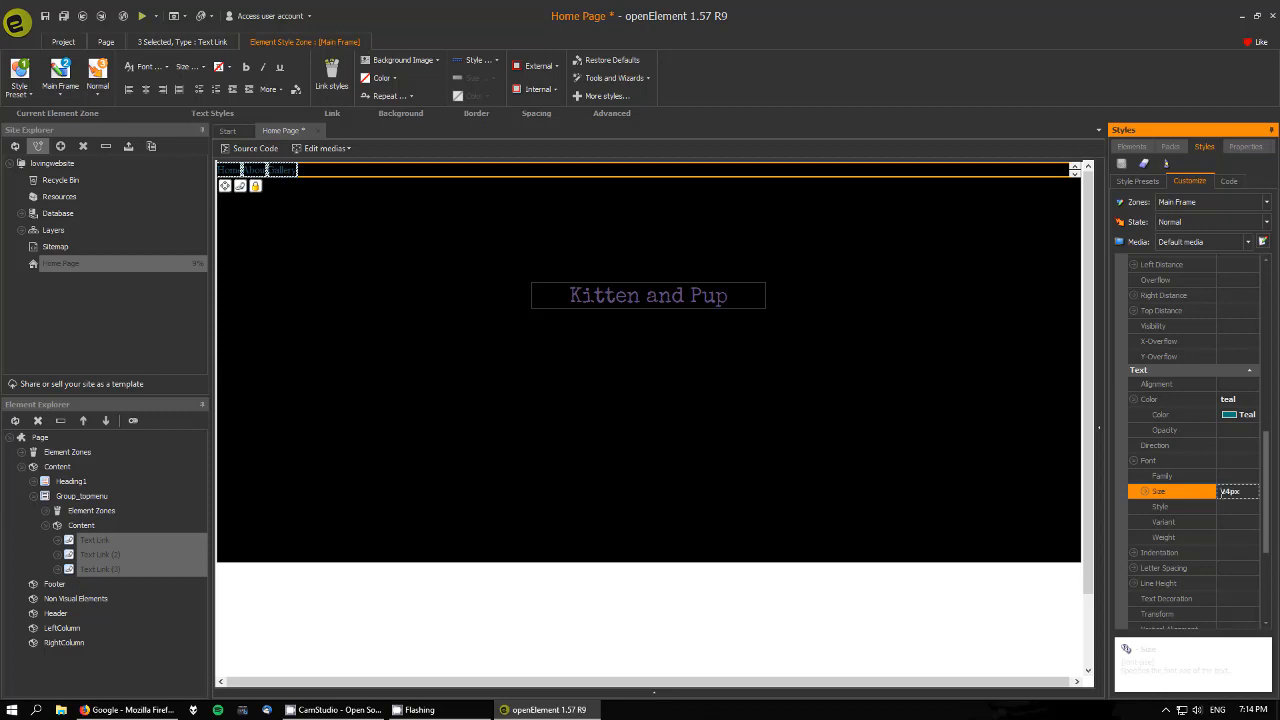
key(Return)
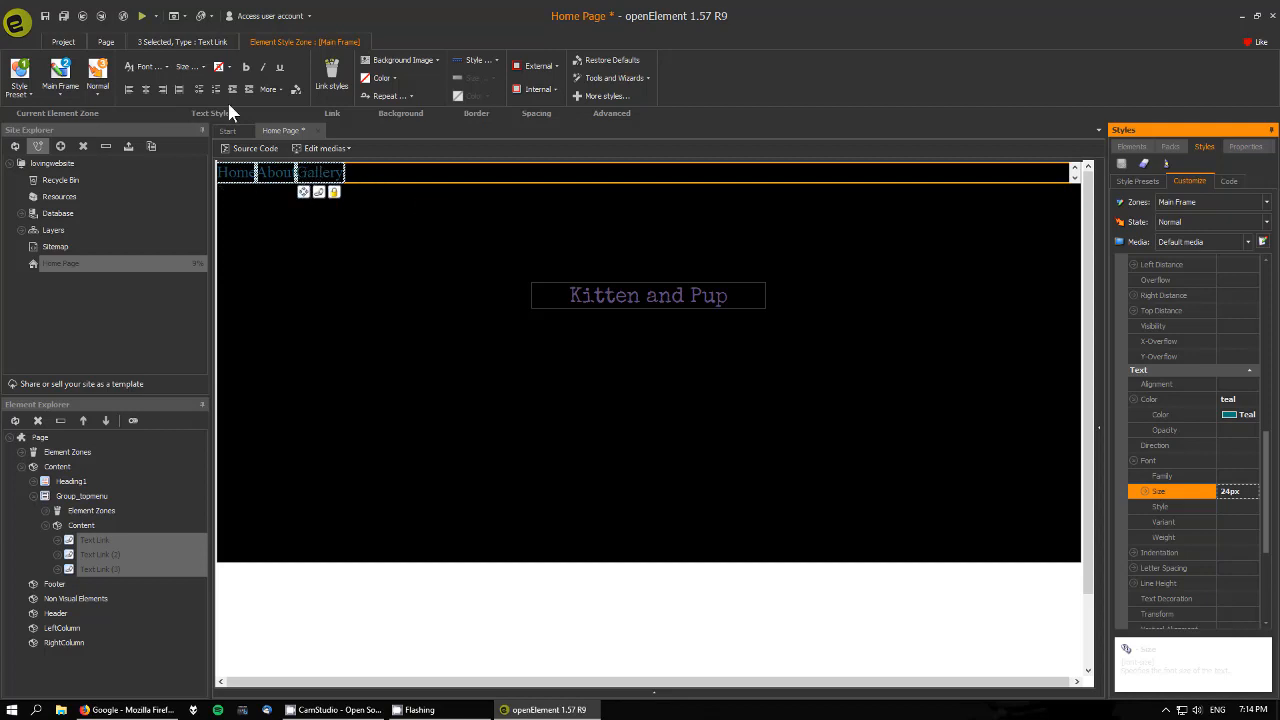
Add the free font Just Another Hand to the website and apply it to the three selected menu links.
click(165, 67)
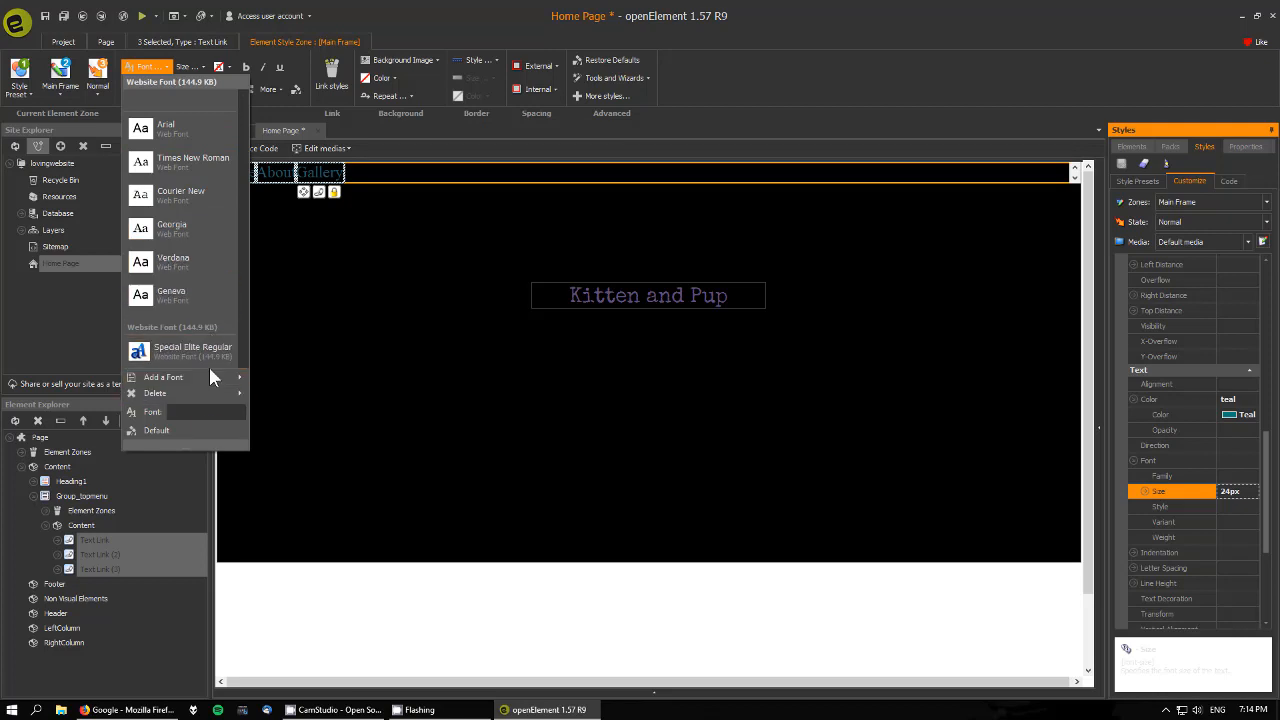
mouse_move(207, 374)
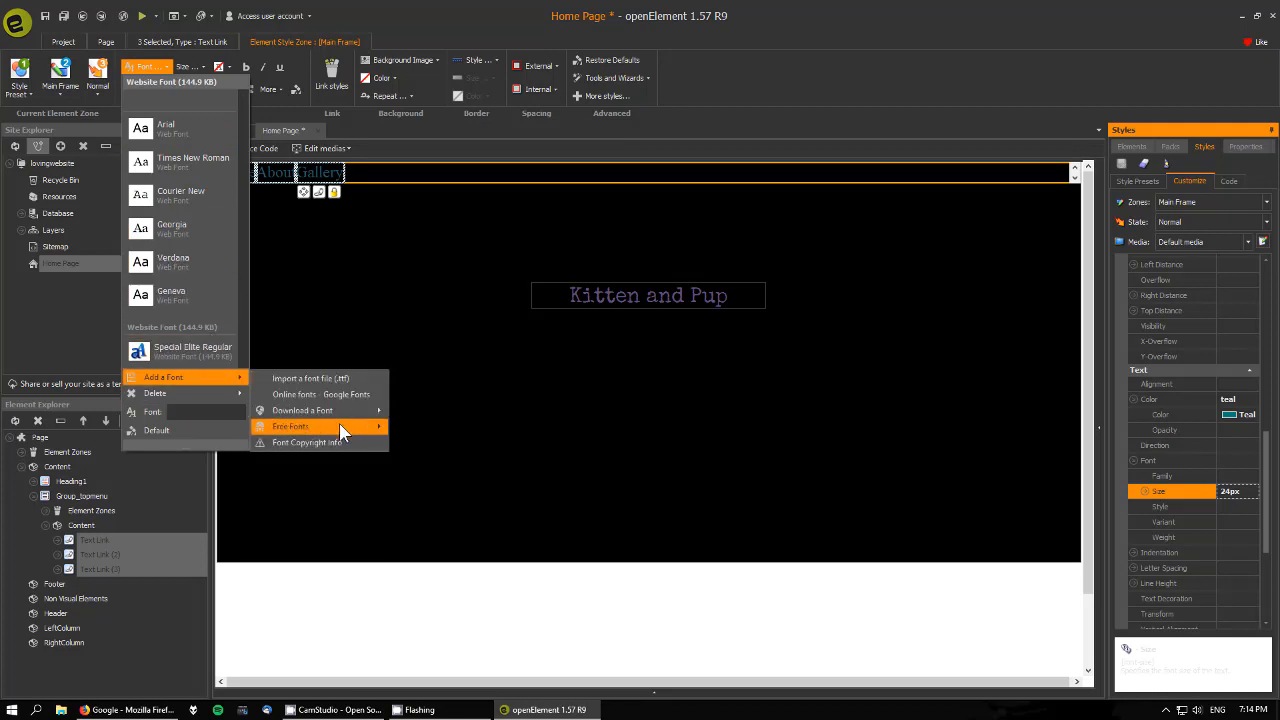
mouse_move(339, 425)
click(470, 470)
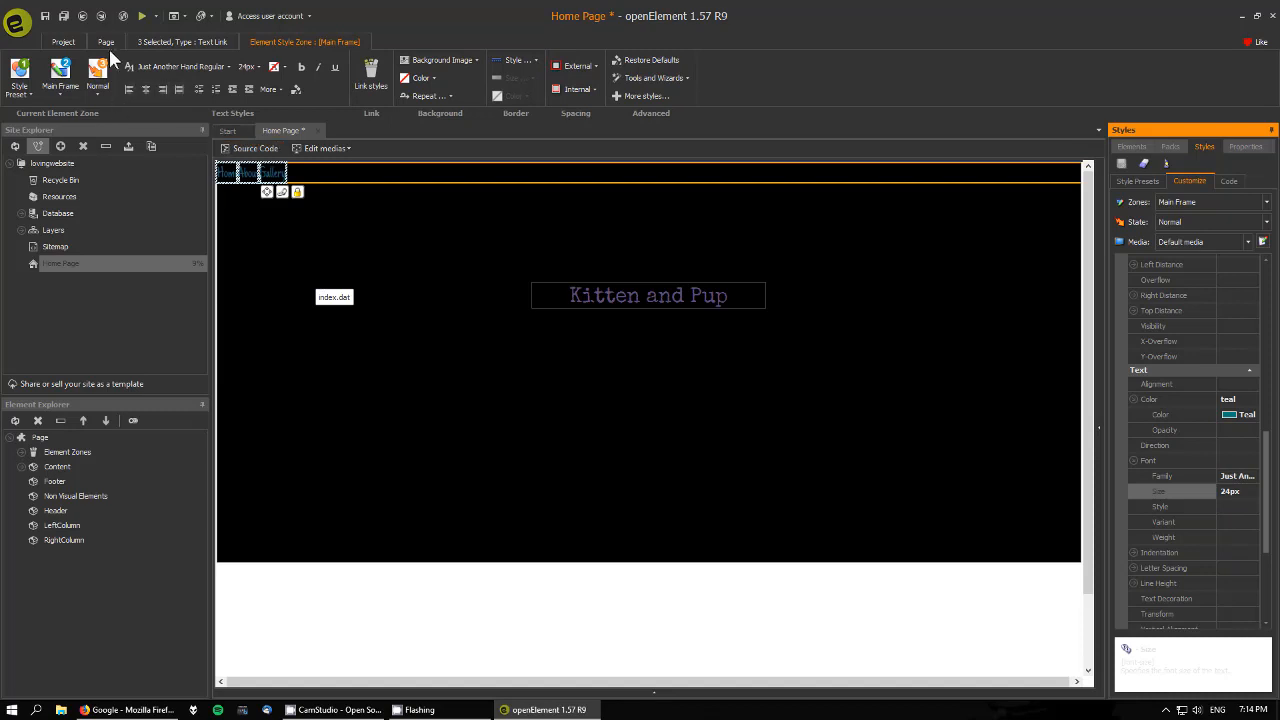
click(198, 66)
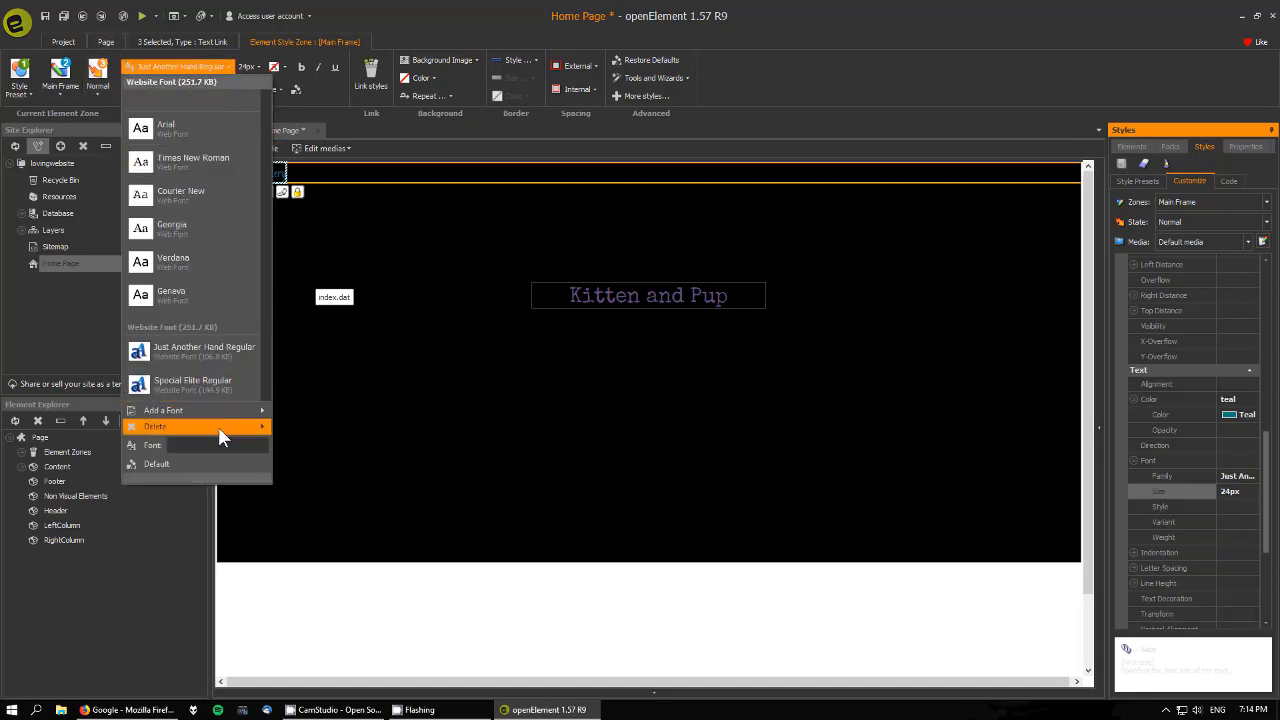
mouse_move(229, 410)
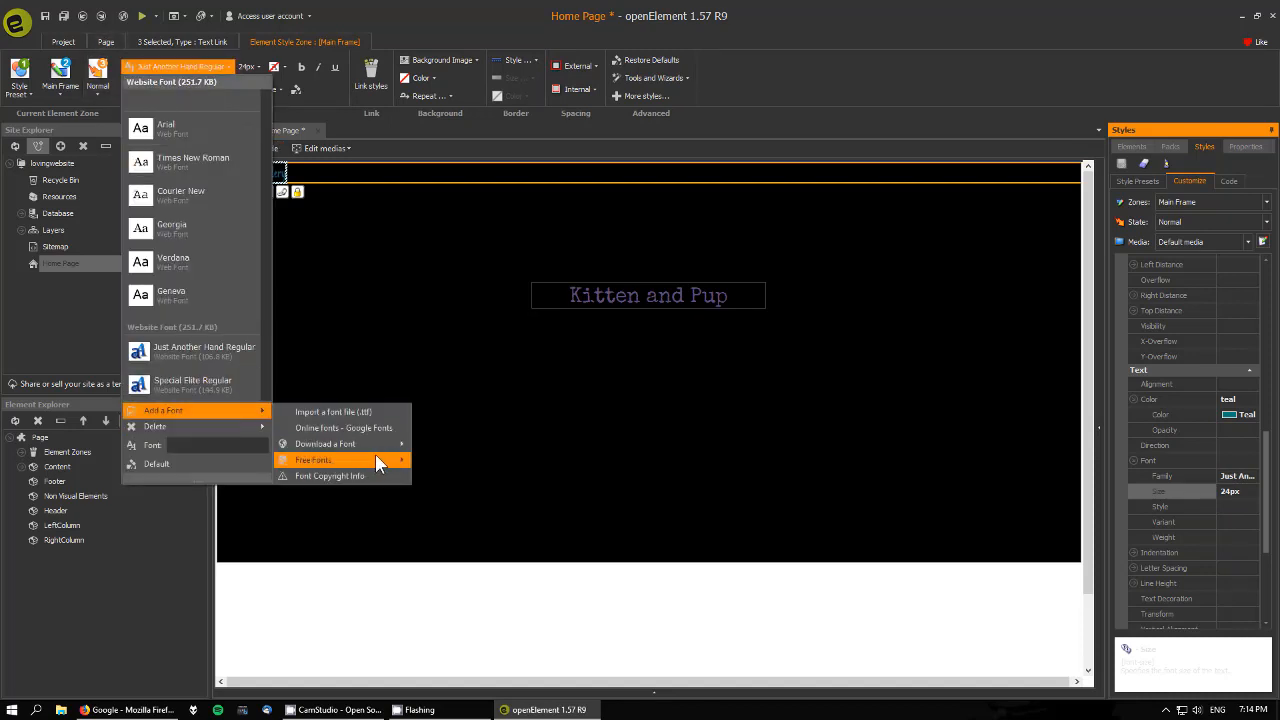
mouse_move(375, 456)
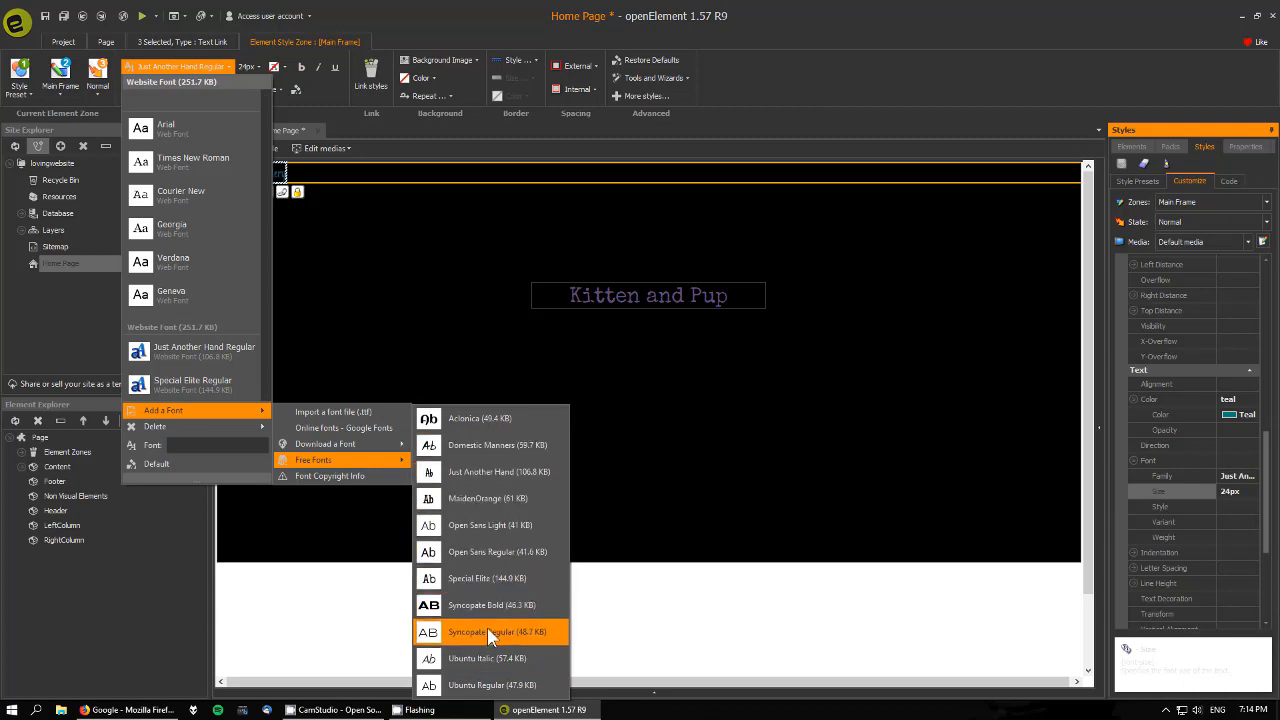
click(285, 180)
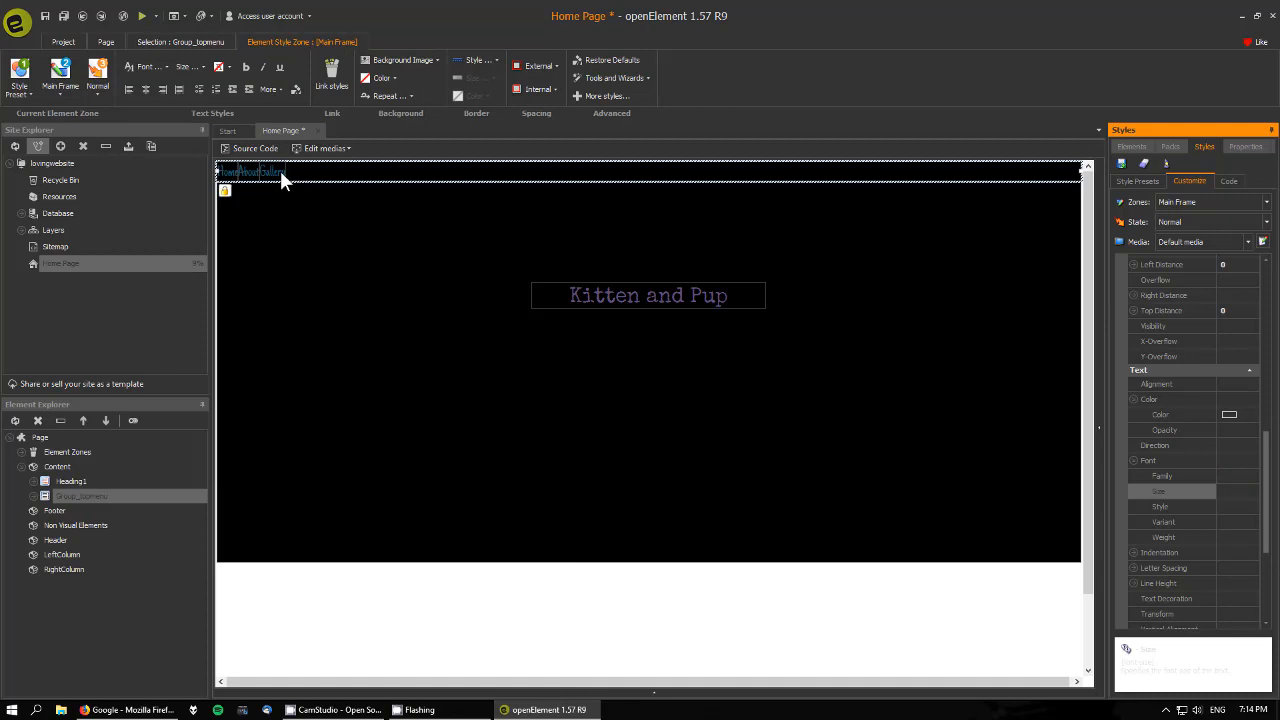
Select the Gallery, About and Home links together and set their right outer margin to 2%.
click(280, 172)
ctrl+click(245, 174)
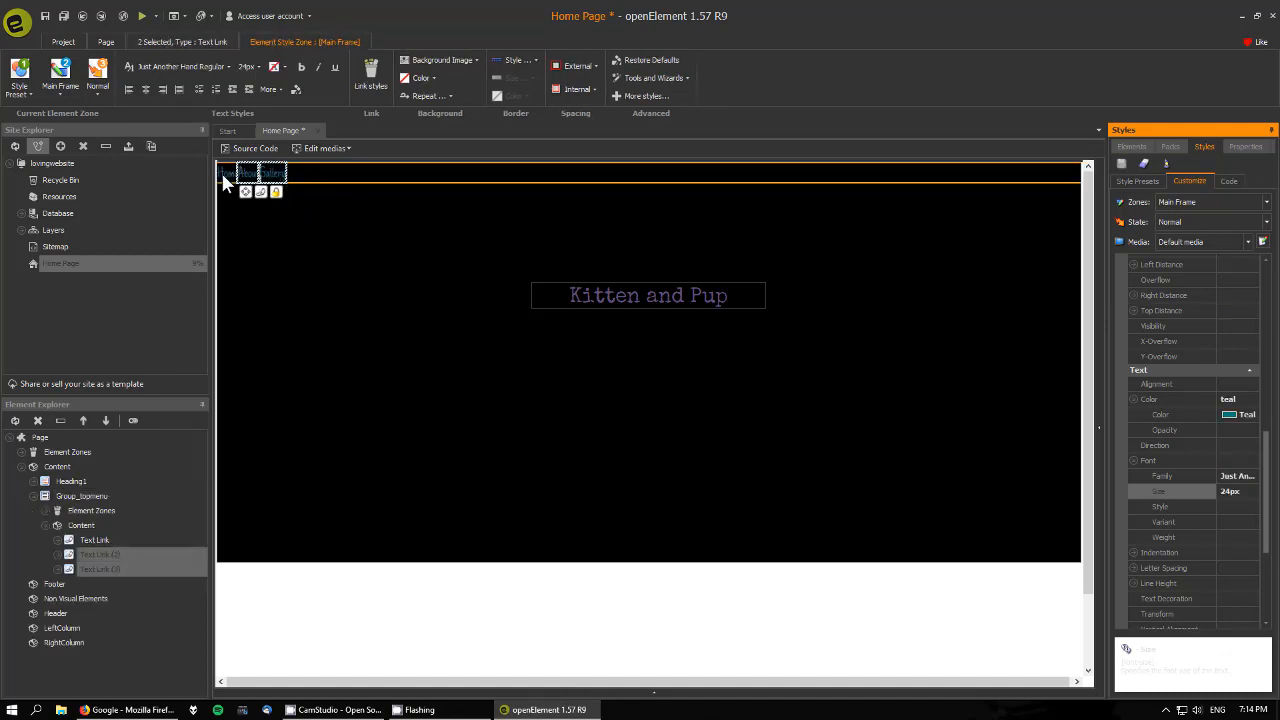
ctrl+click(221, 172)
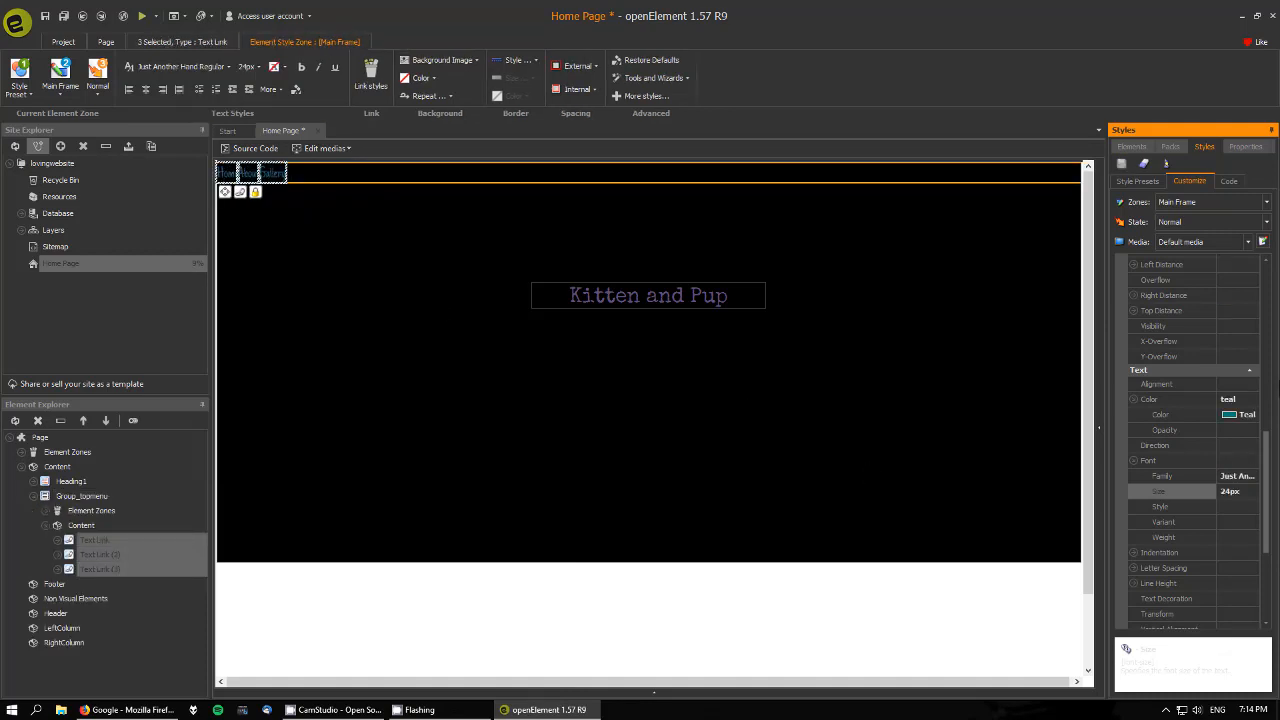
drag(1265, 438, 1279, 326)
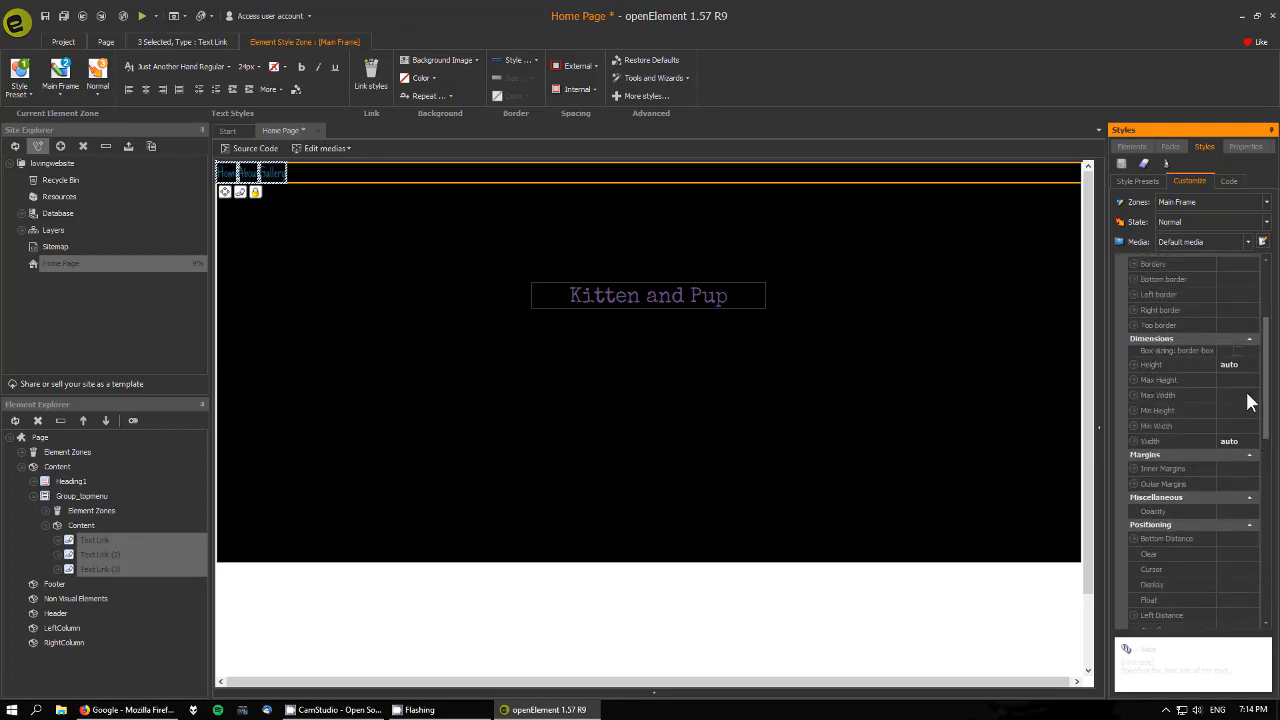
scroll(1270, 362, up, 3)
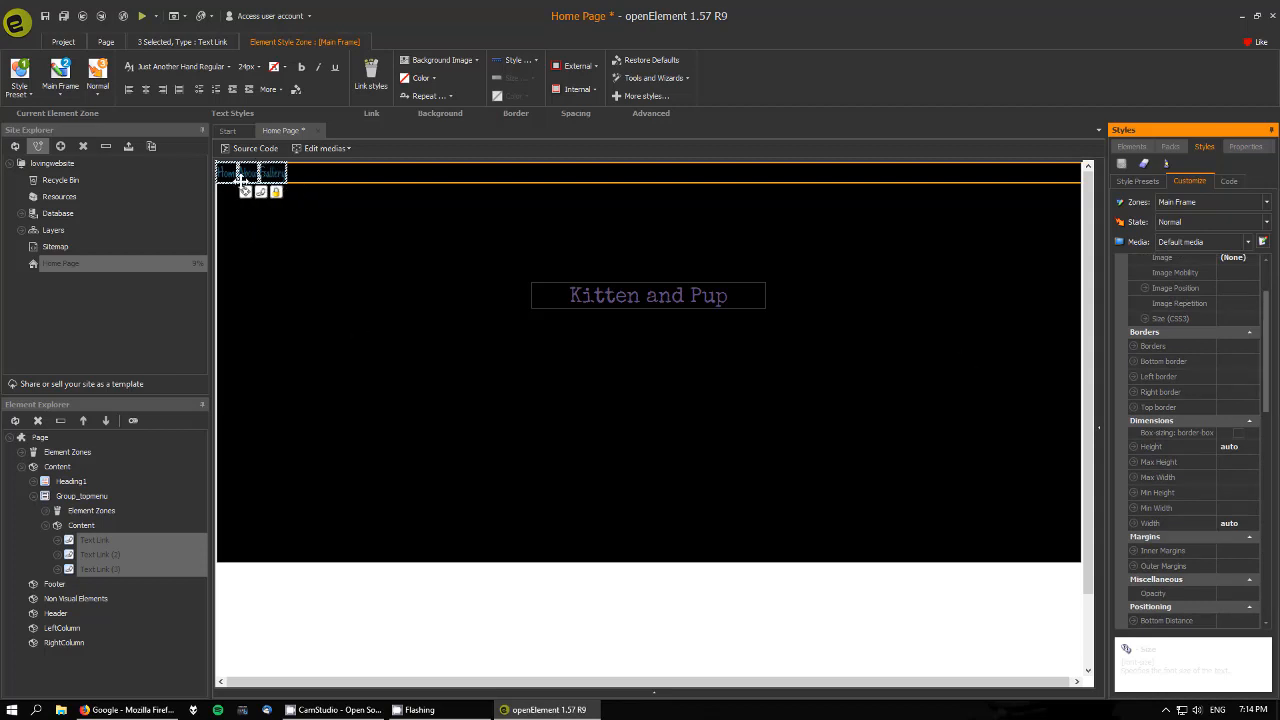
scroll(1272, 385, down, 2)
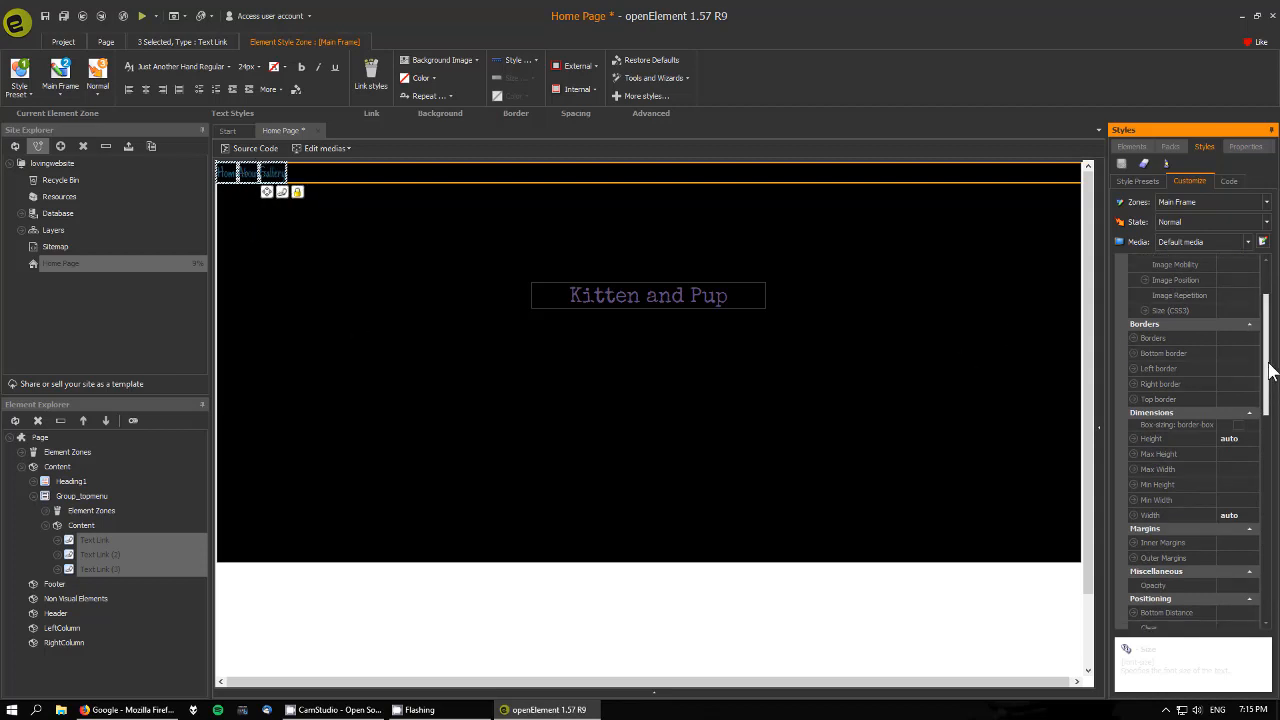
scroll(1270, 386, down, 2)
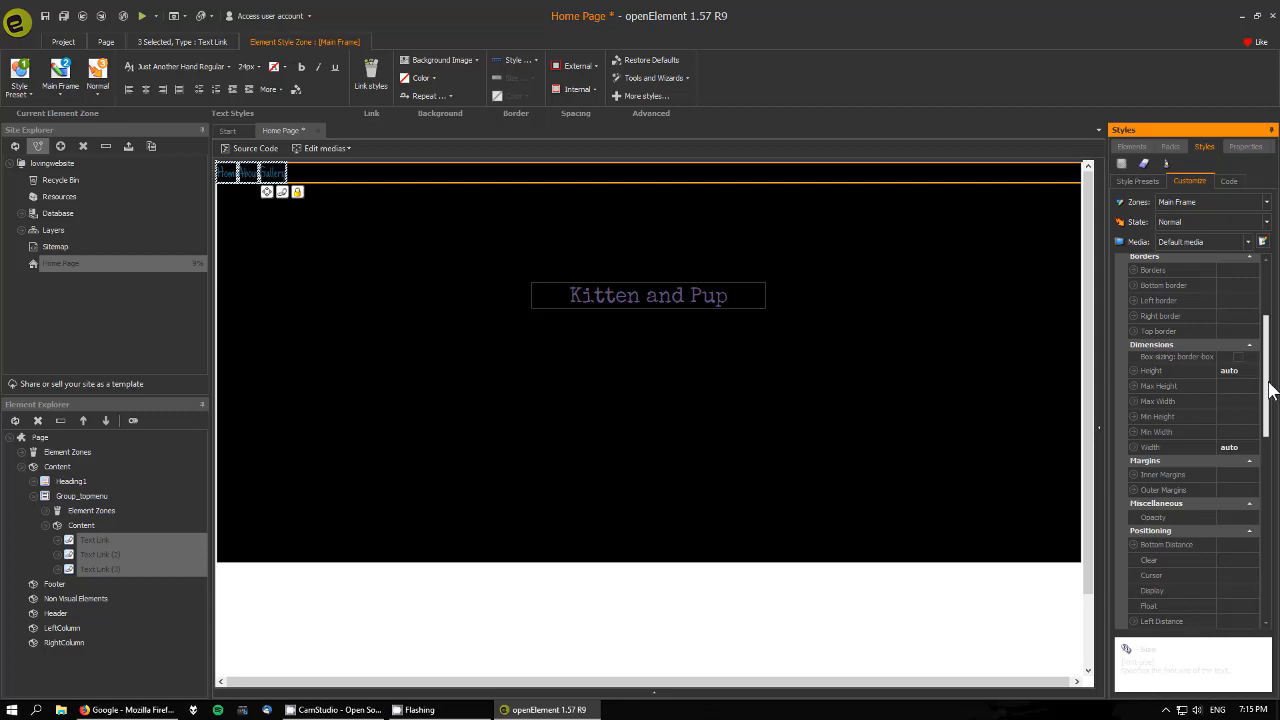
click(1134, 457)
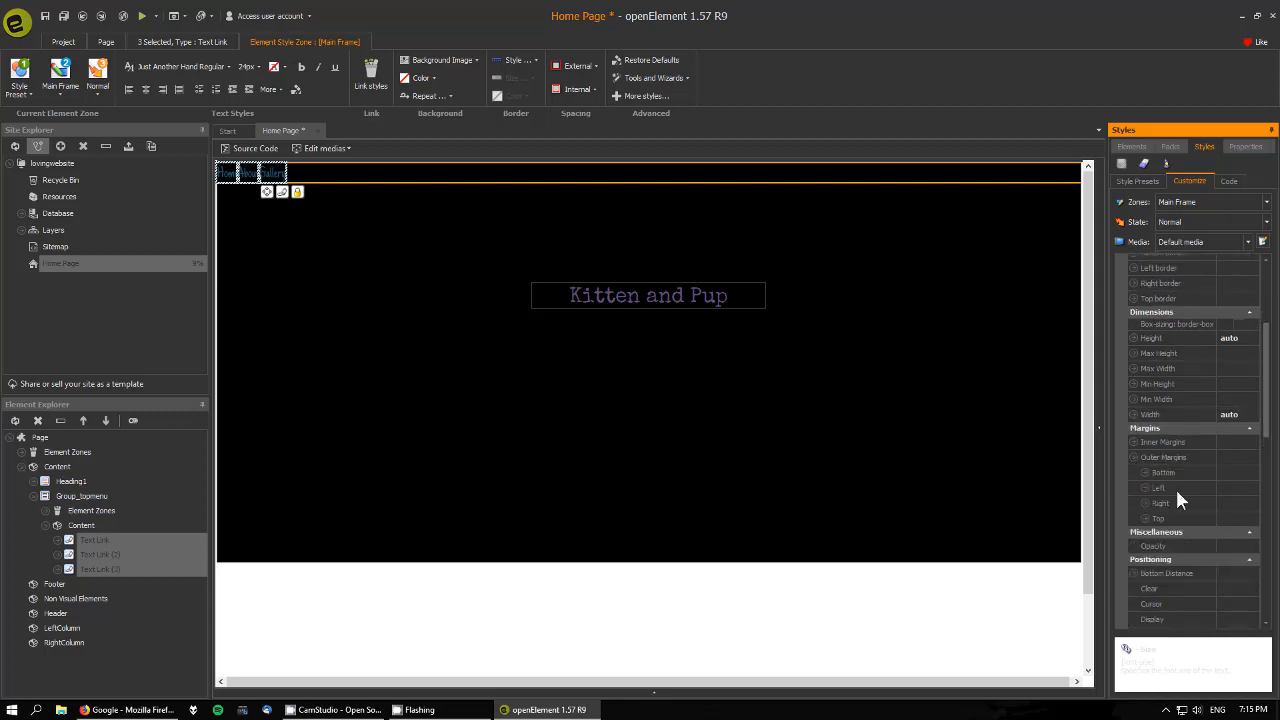
click(1245, 503)
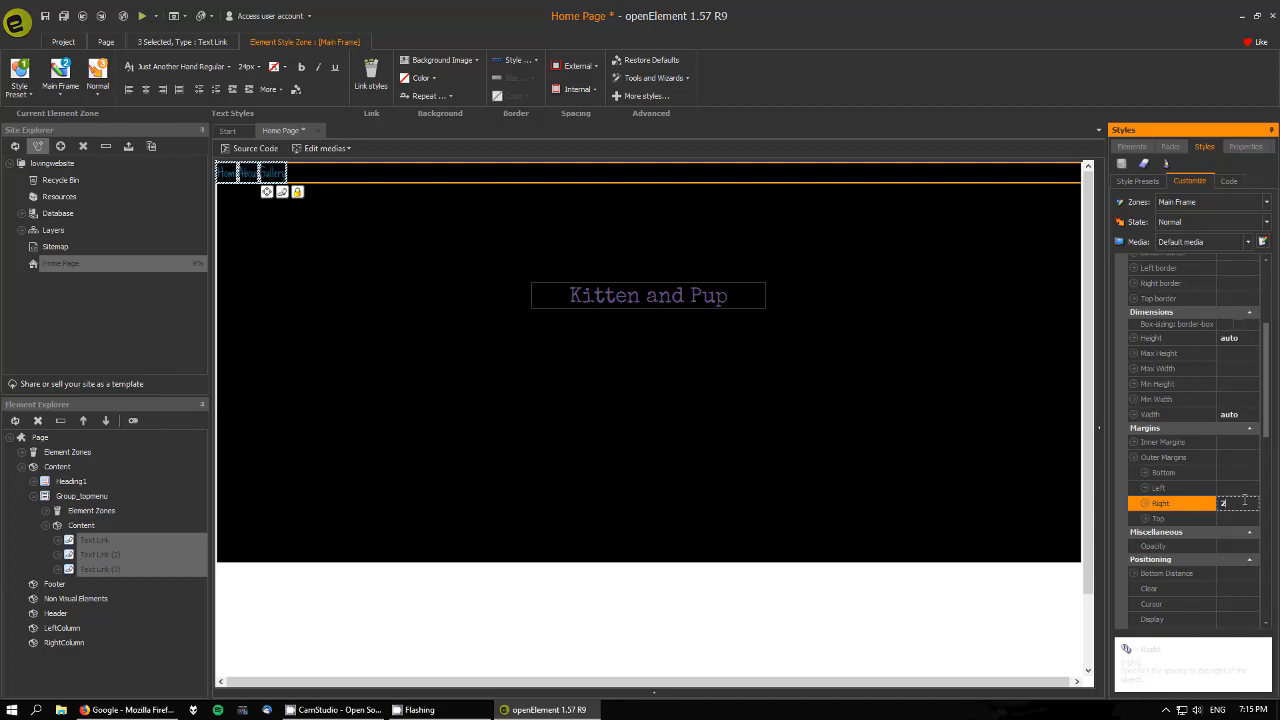
key(Return)
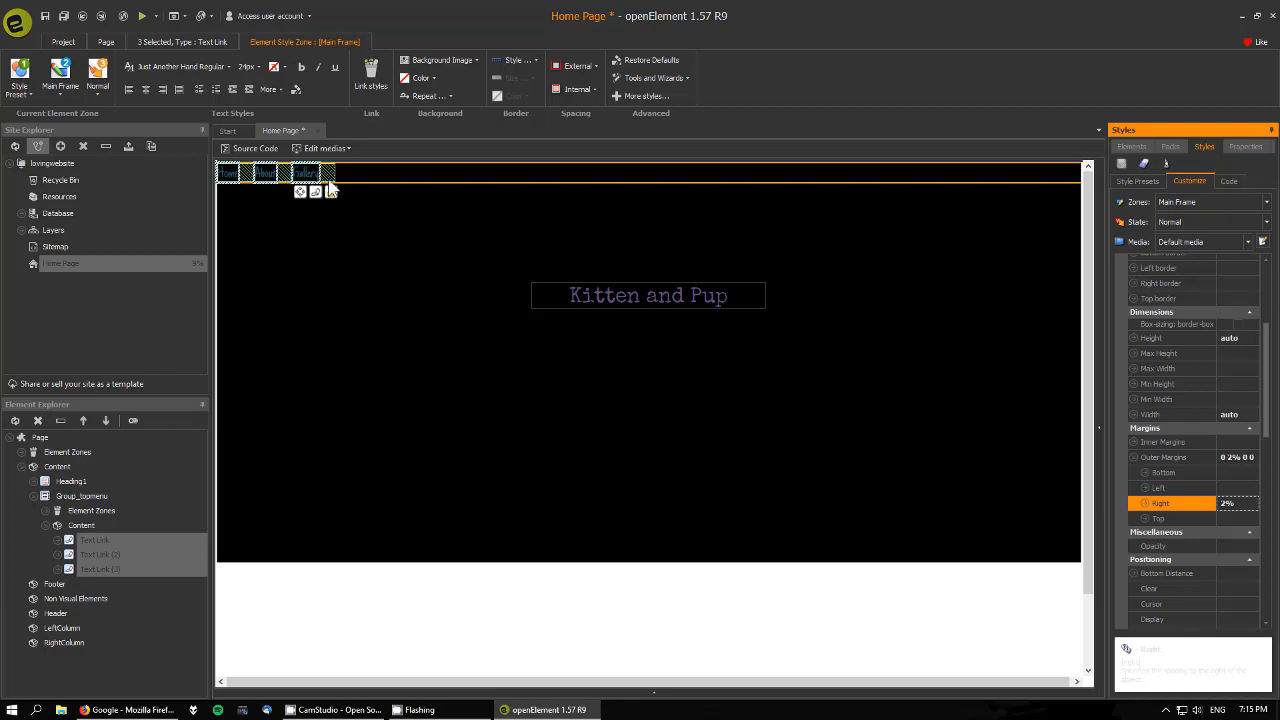
Set the left outer margin of the three menu links to 2%, then select Group_topmenu.
click(1240, 488)
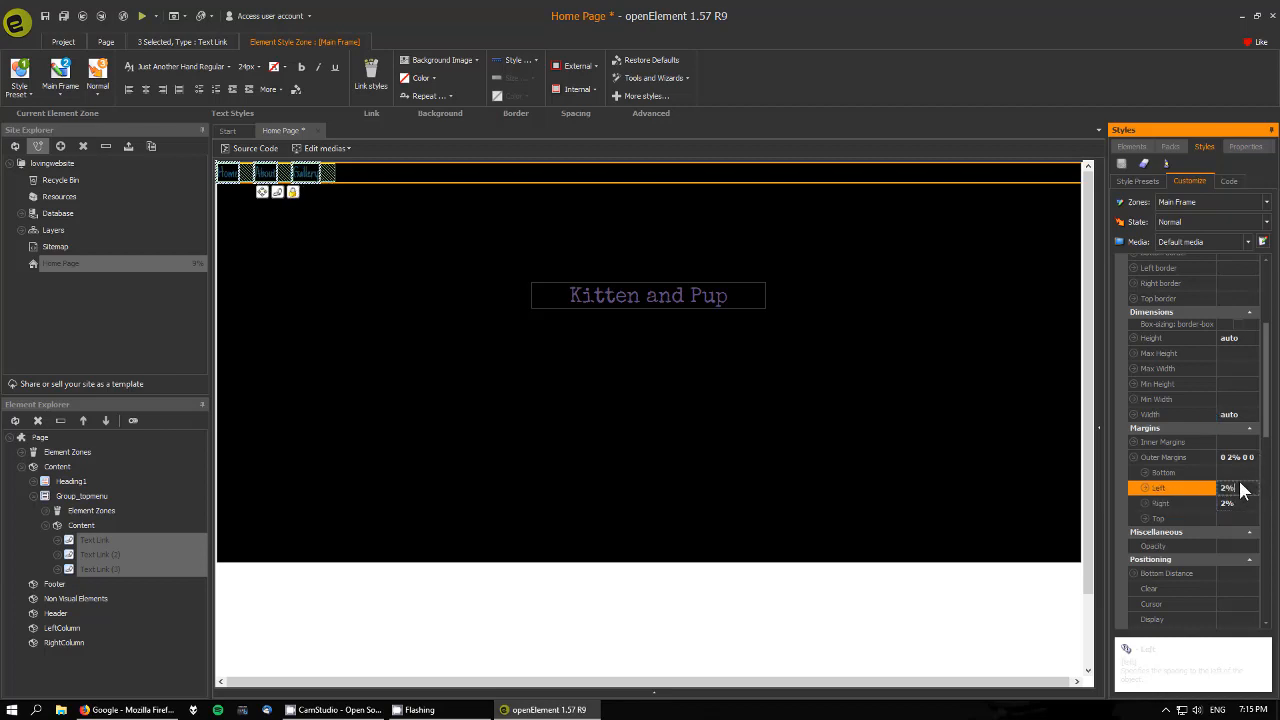
text(2%)
key(Return)
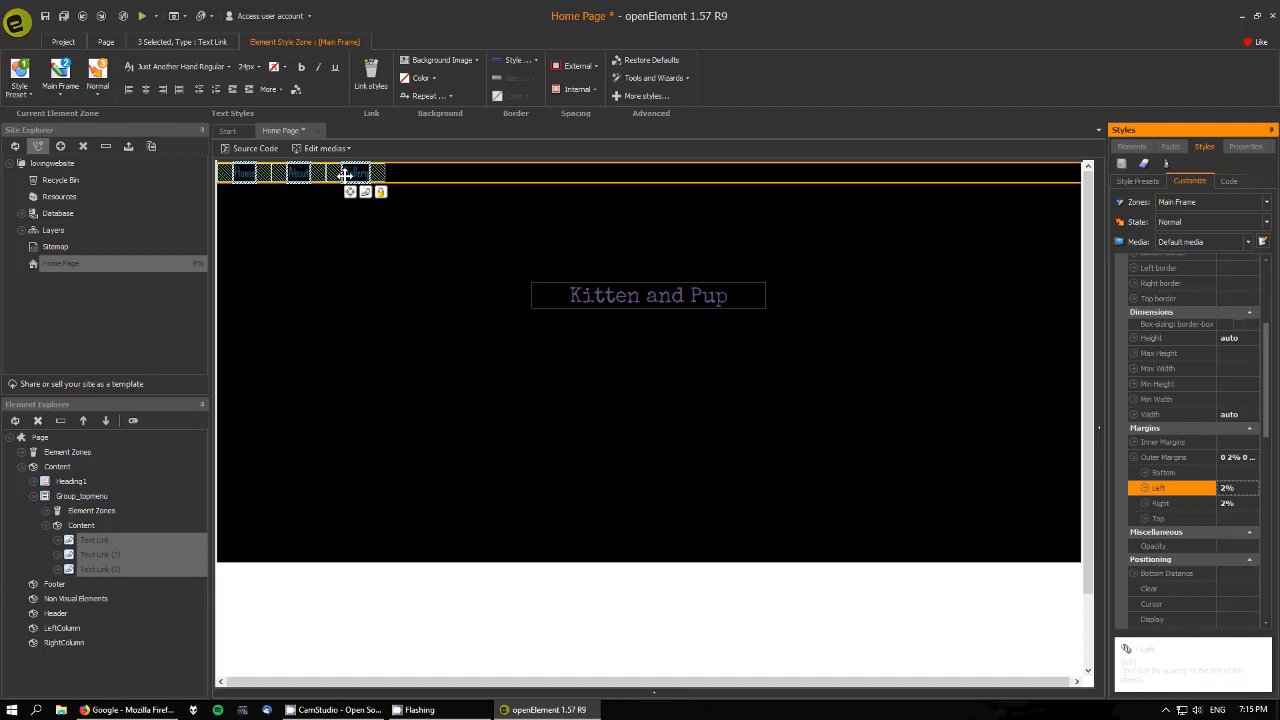
click(416, 174)
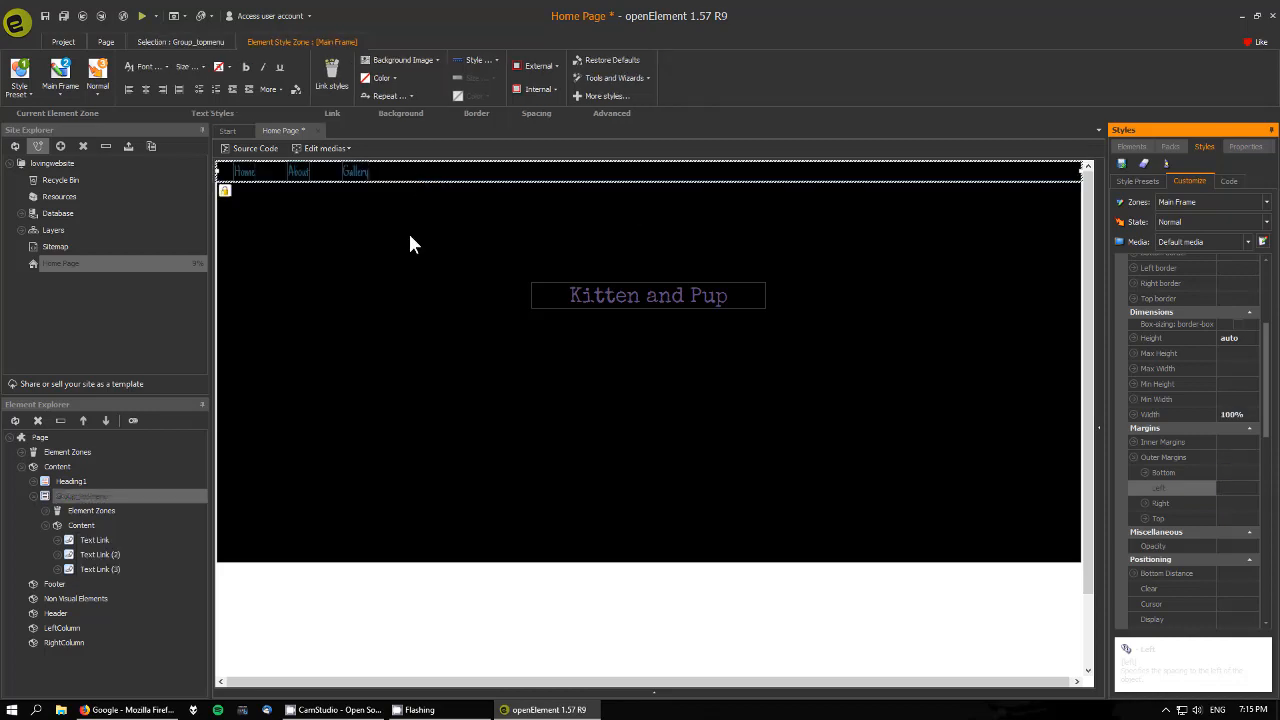
Select the Home, About and Gallery links together, align them to the center of the top menu, and deselect them.
click(249, 173)
ctrl+click(296, 171)
ctrl+click(354, 170)
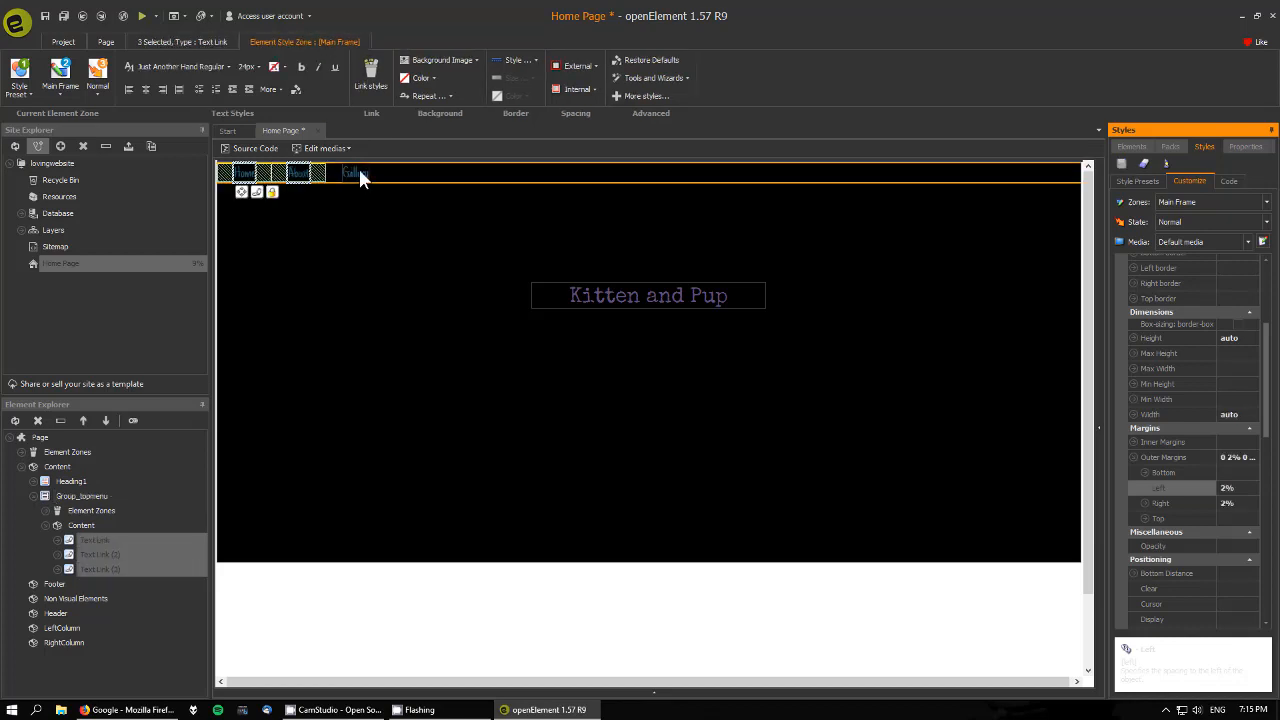
right_click(358, 174)
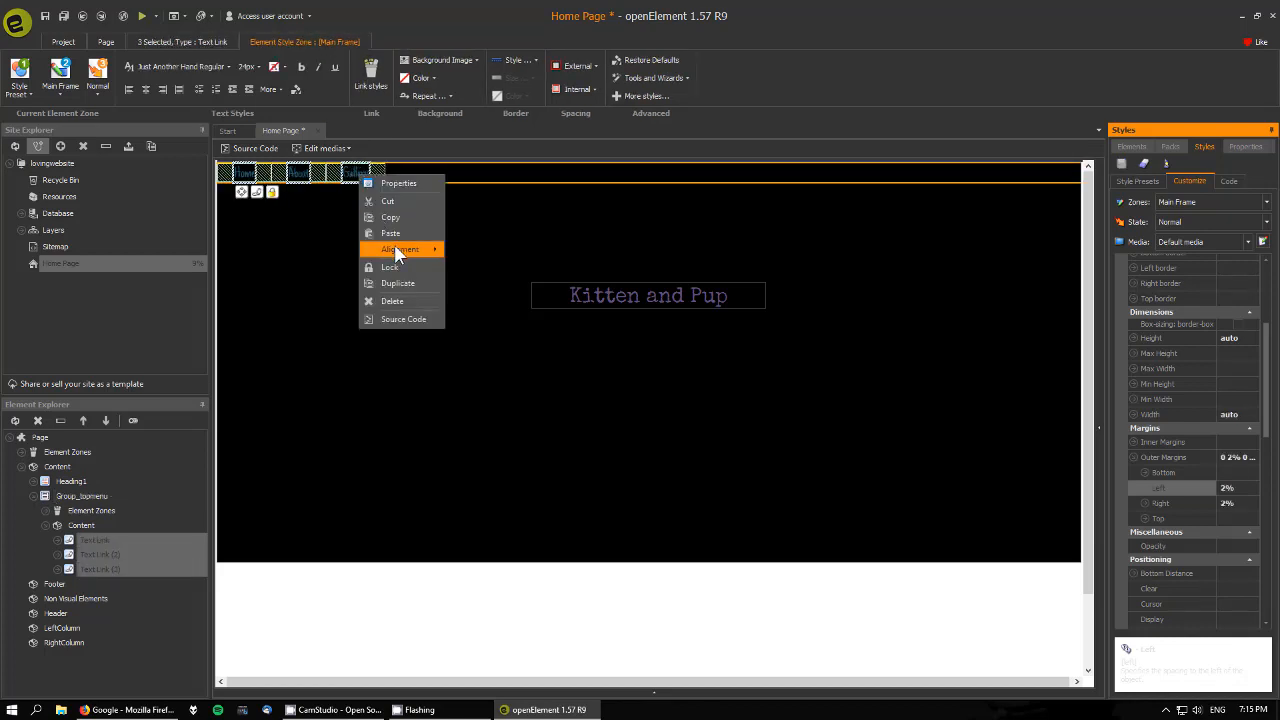
mouse_move(397, 251)
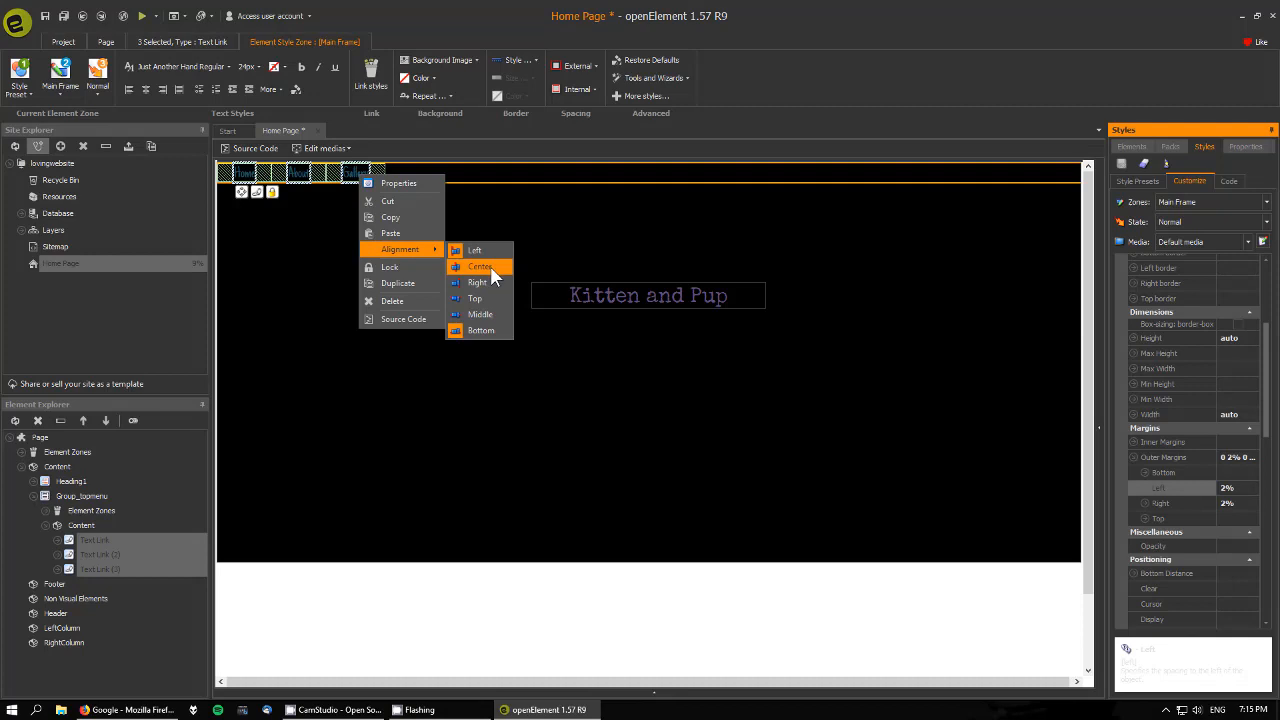
right_click(345, 173)
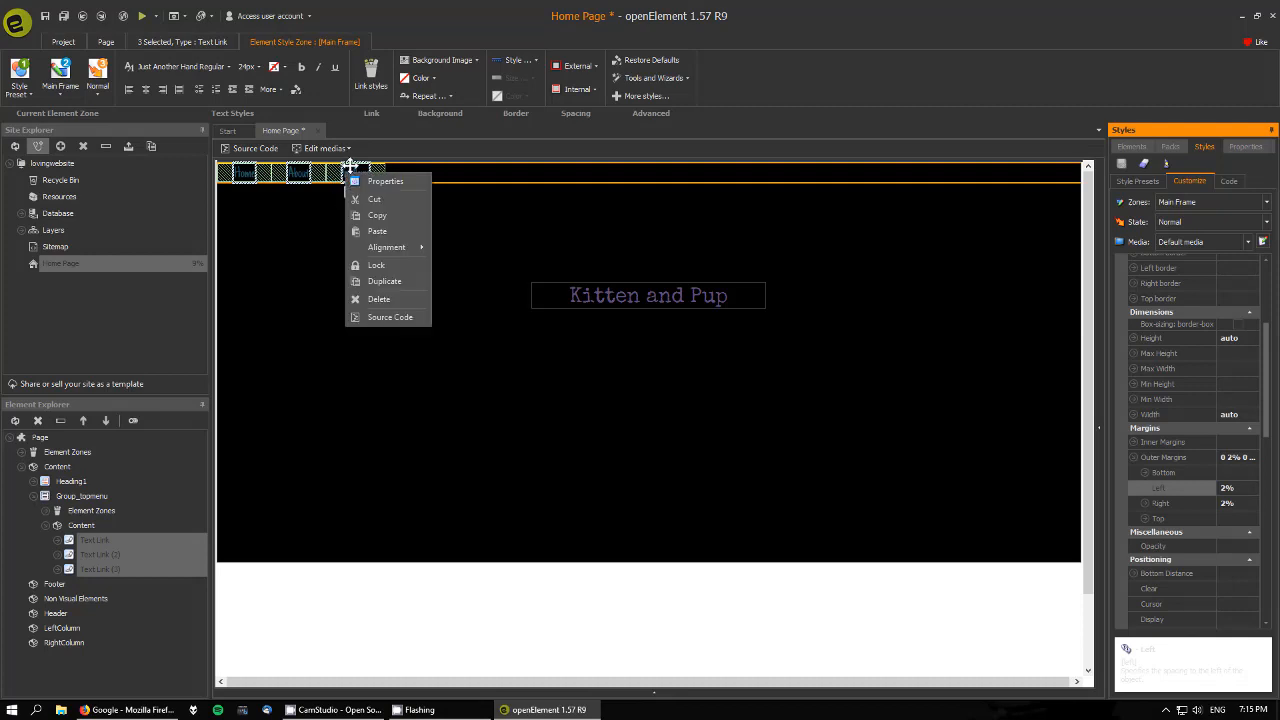
mouse_move(391, 253)
click(463, 262)
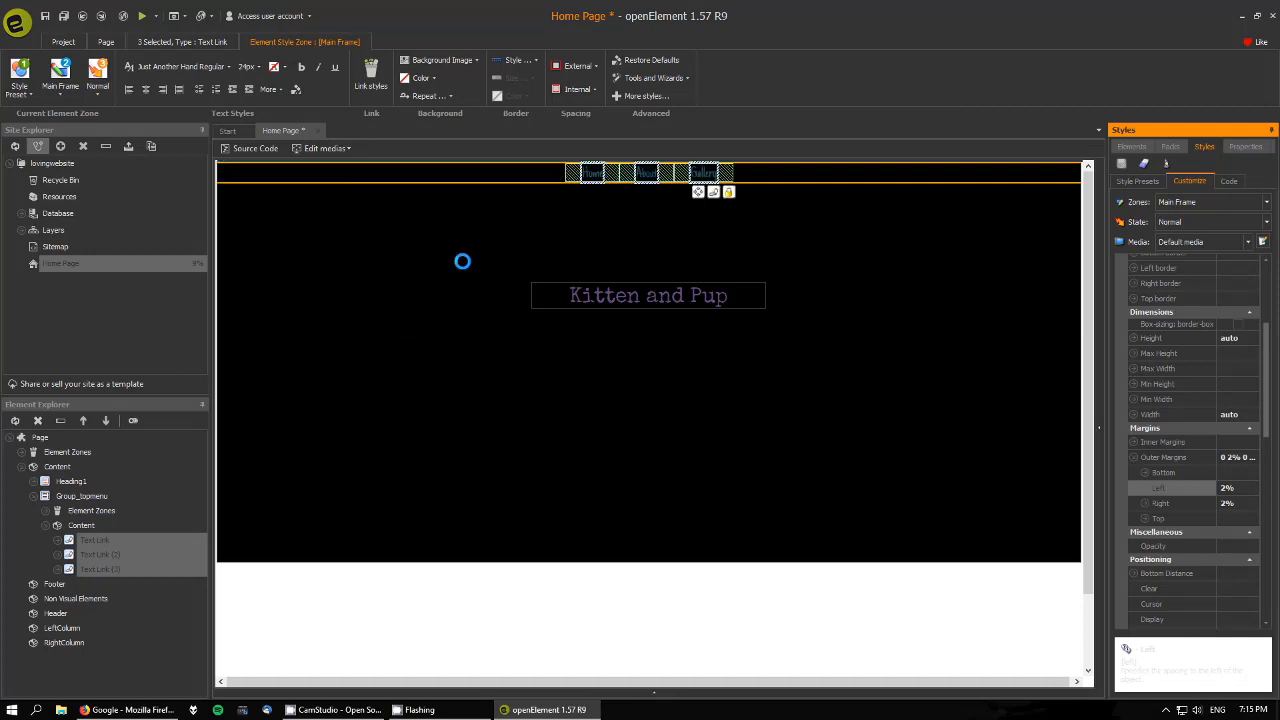
click(852, 358)
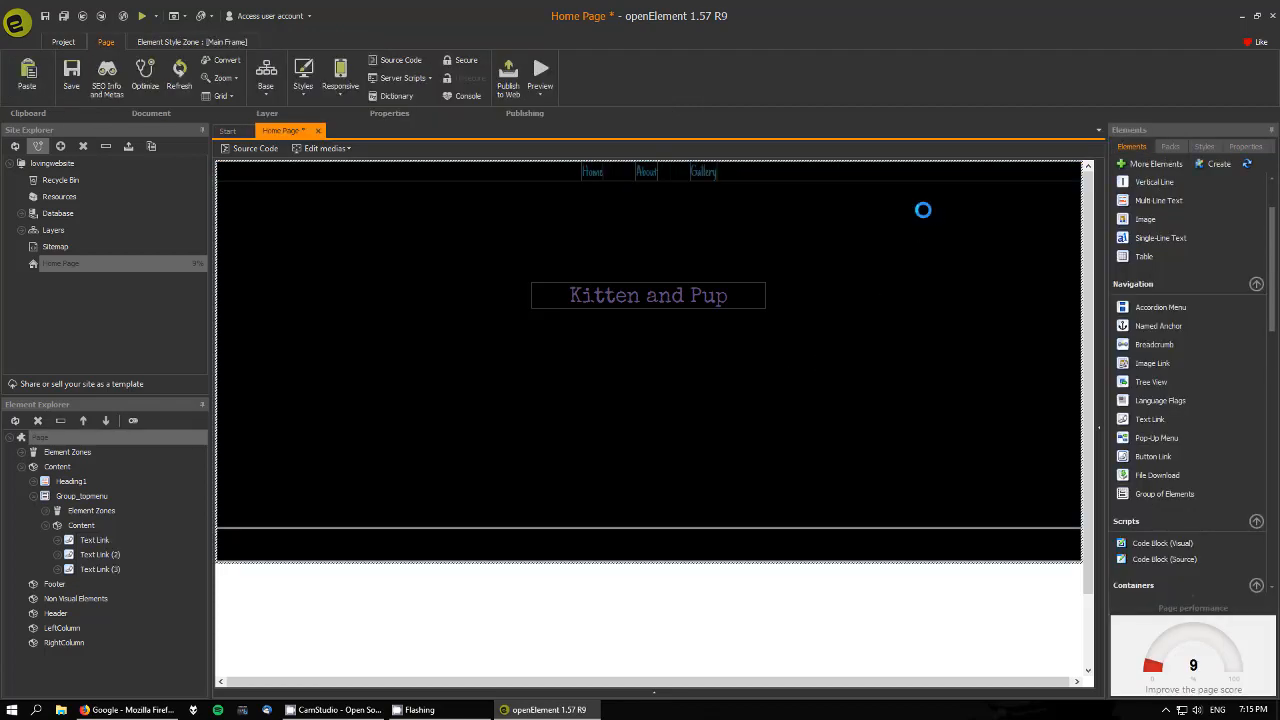
Set the top distance of the Group_topmenu menu group to 20 and deselect the group.
click(808, 170)
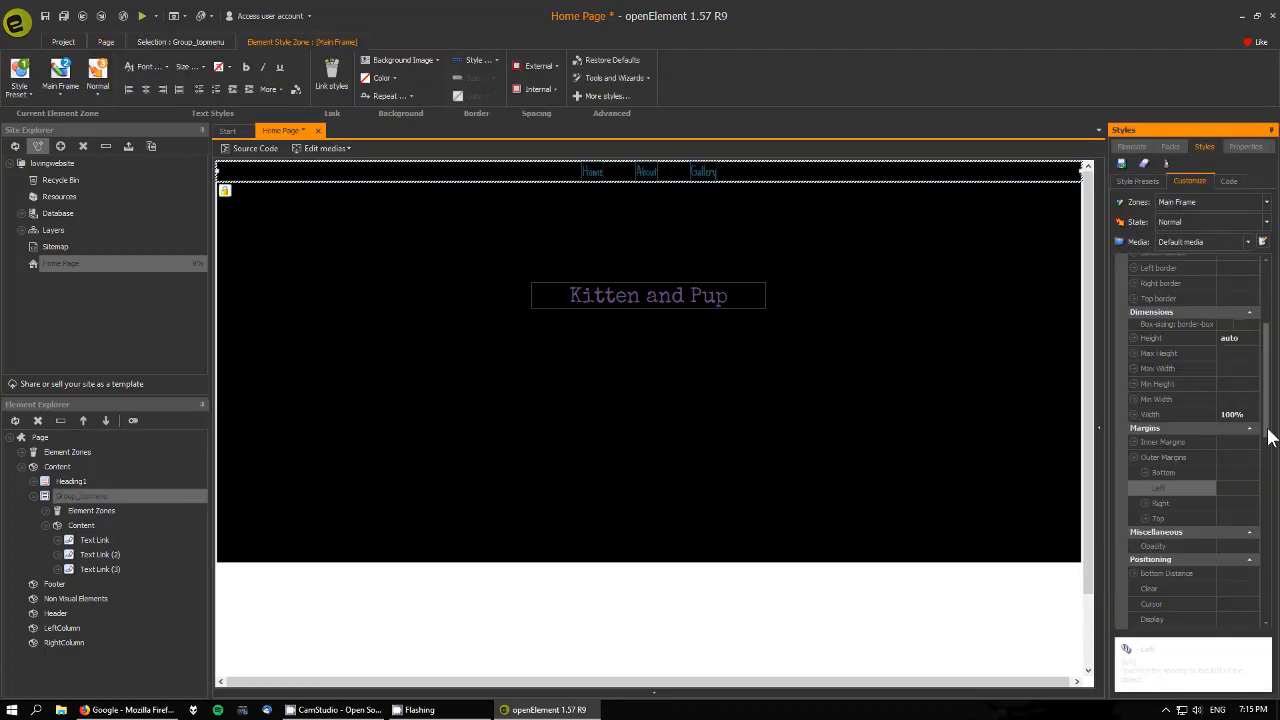
drag(1268, 424, 1272, 487)
click(1242, 427)
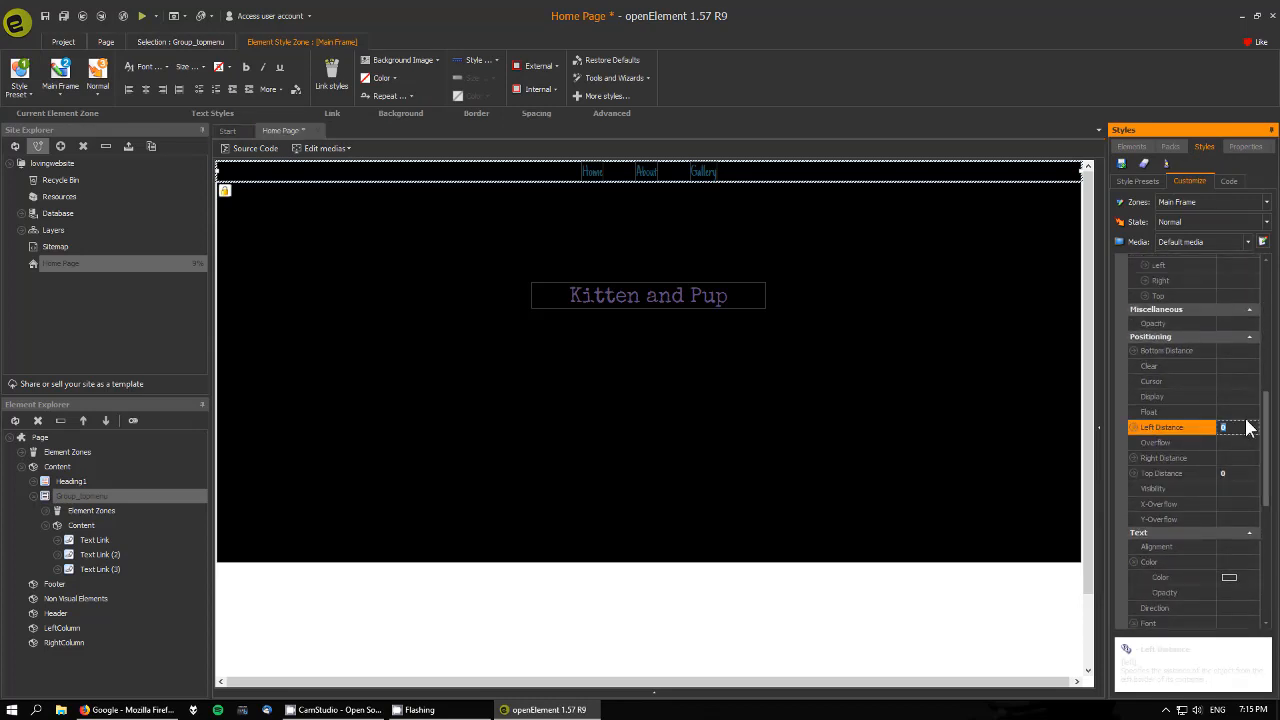
click(1233, 473)
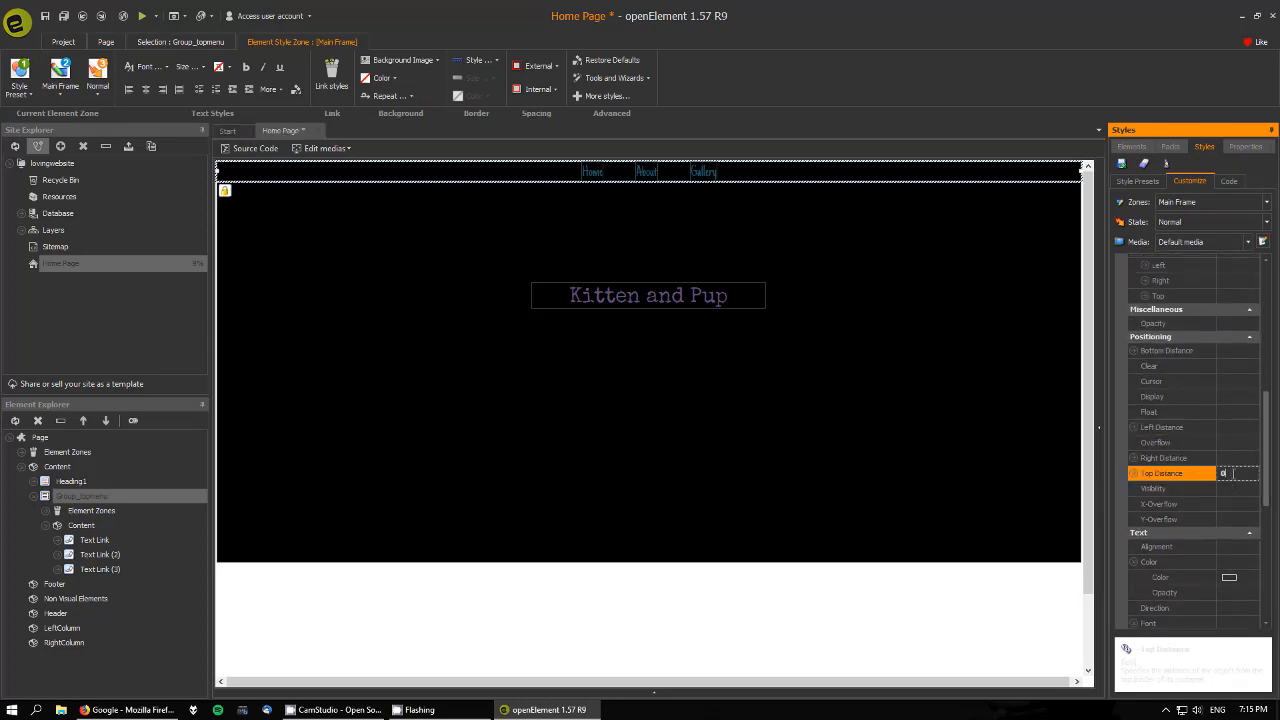
text(20)
click(920, 260)
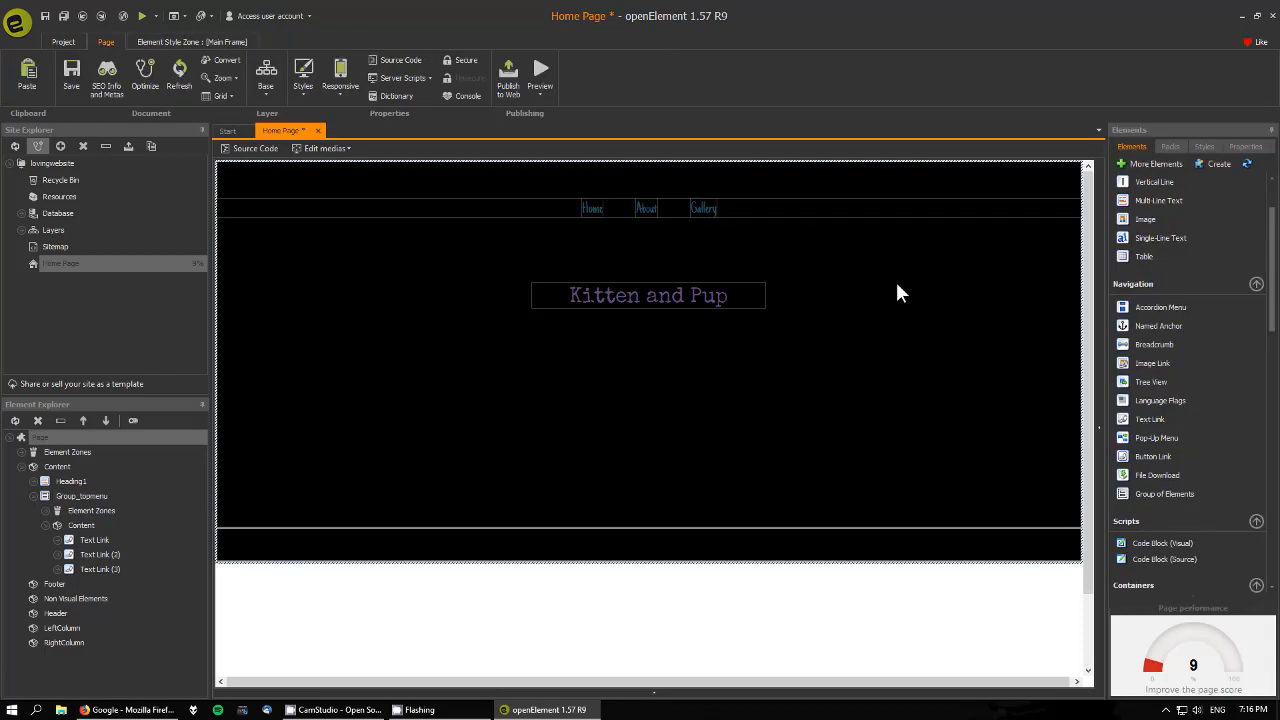
Preview the page in Firefox, narrow the browser window to check that the menu stays centered, close the preview and return to openElement.
click(143, 15)
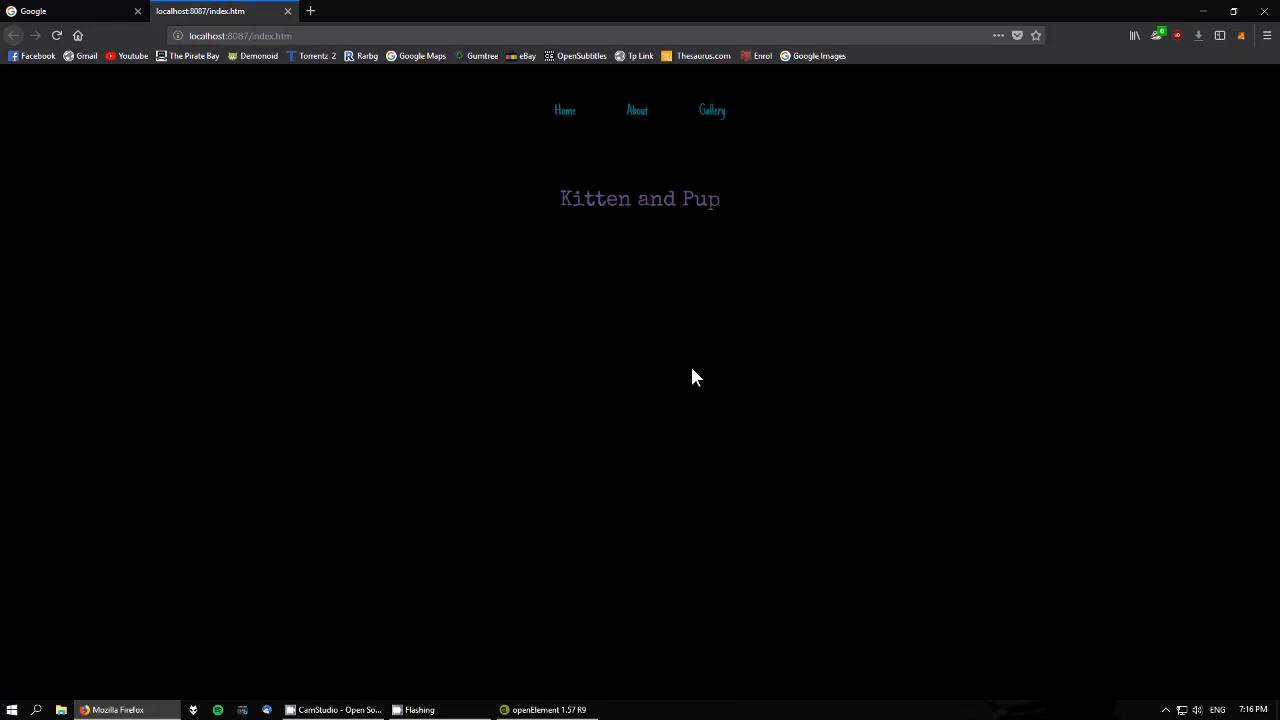
click(1233, 13)
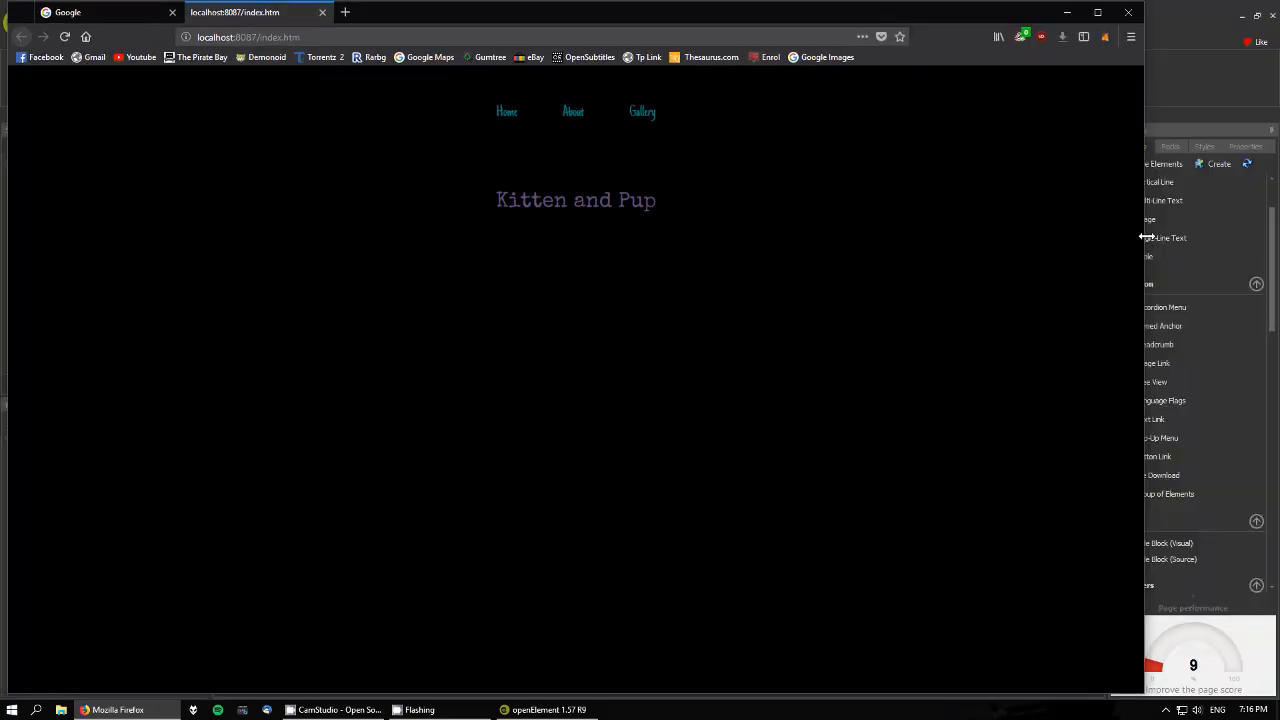
drag(1143, 242, 274, 363)
drag(802, 334, 347, 104)
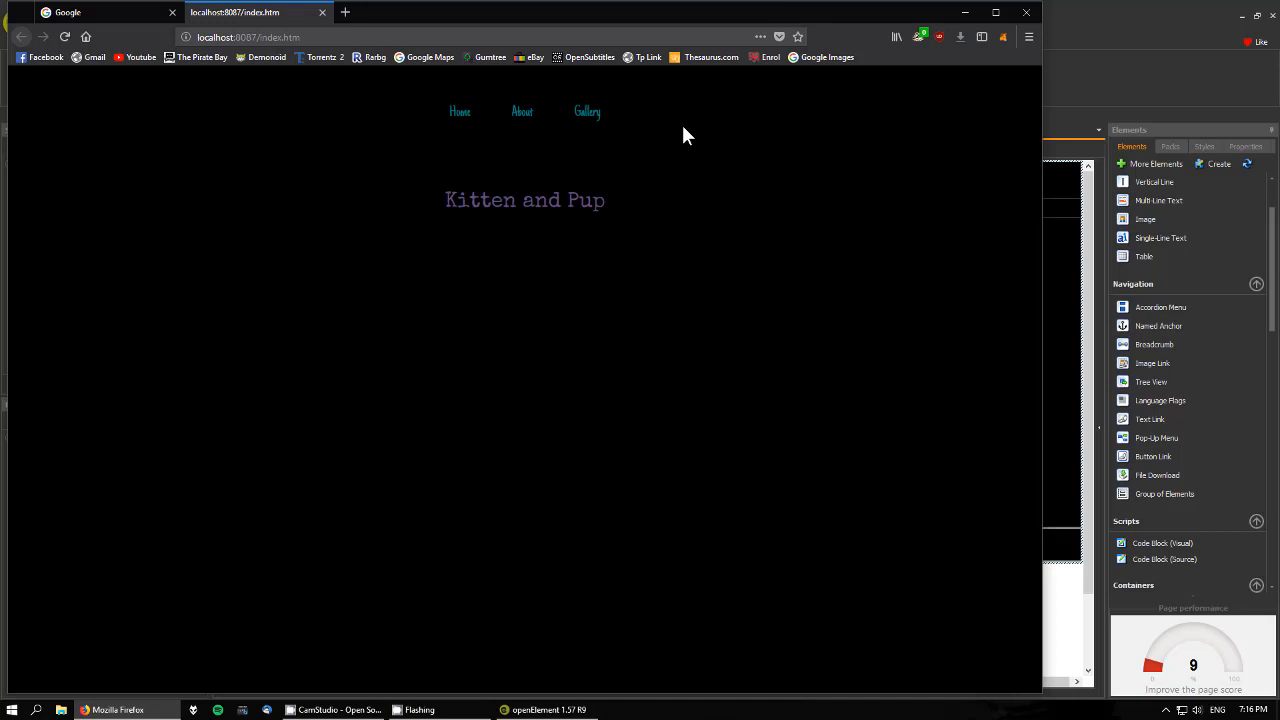
click(322, 12)
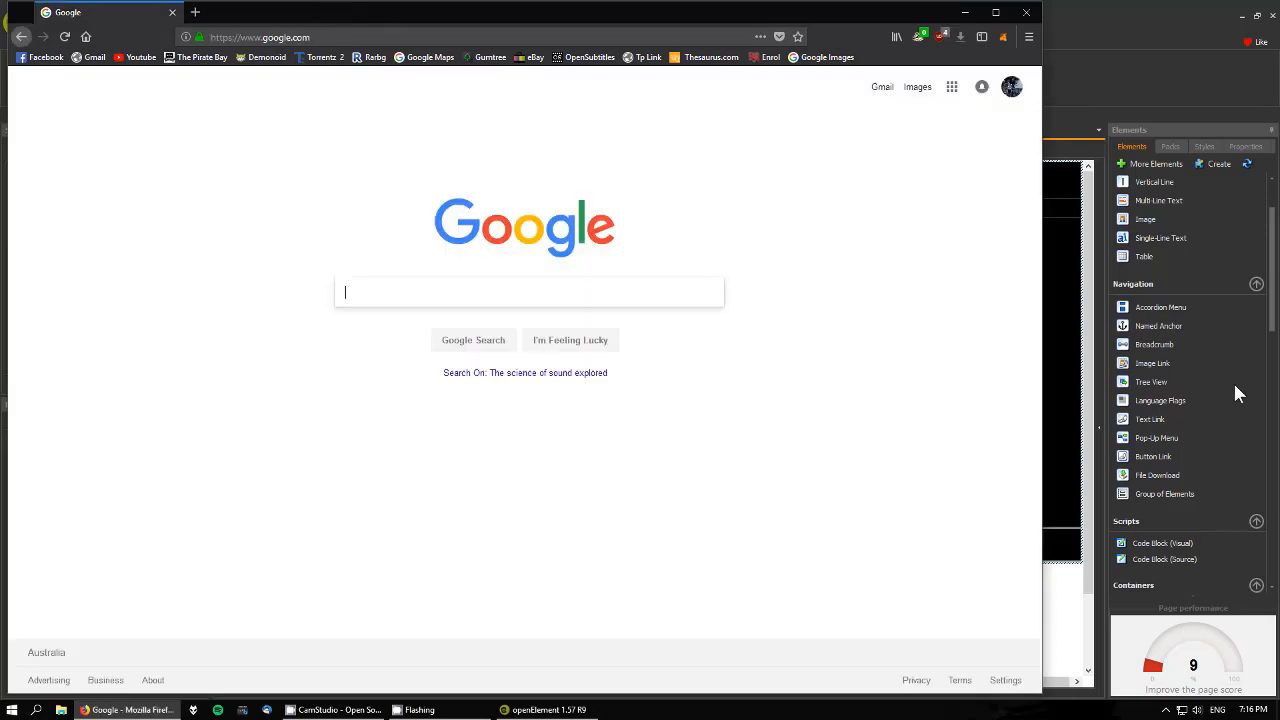
click(1089, 257)
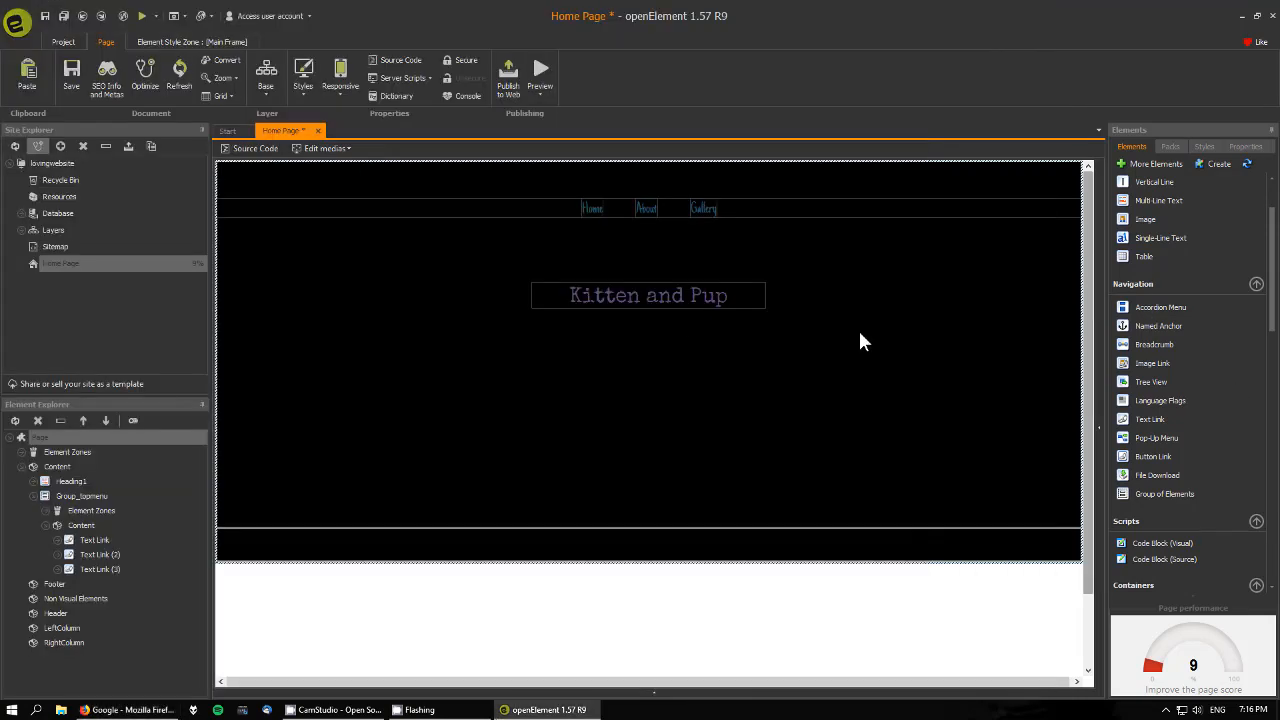
Select the Gallery, About and Home links together and set their Mouseover text color to orange #c04000.
click(695, 210)
click(772, 256)
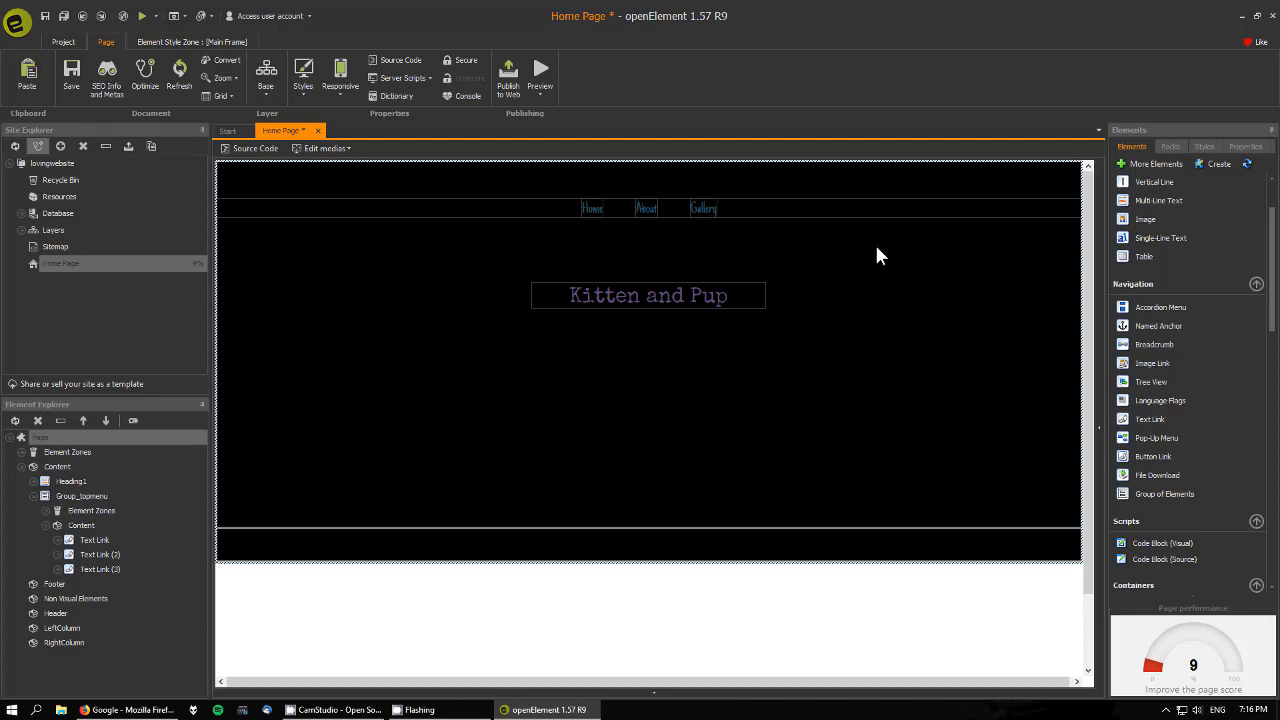
click(704, 210)
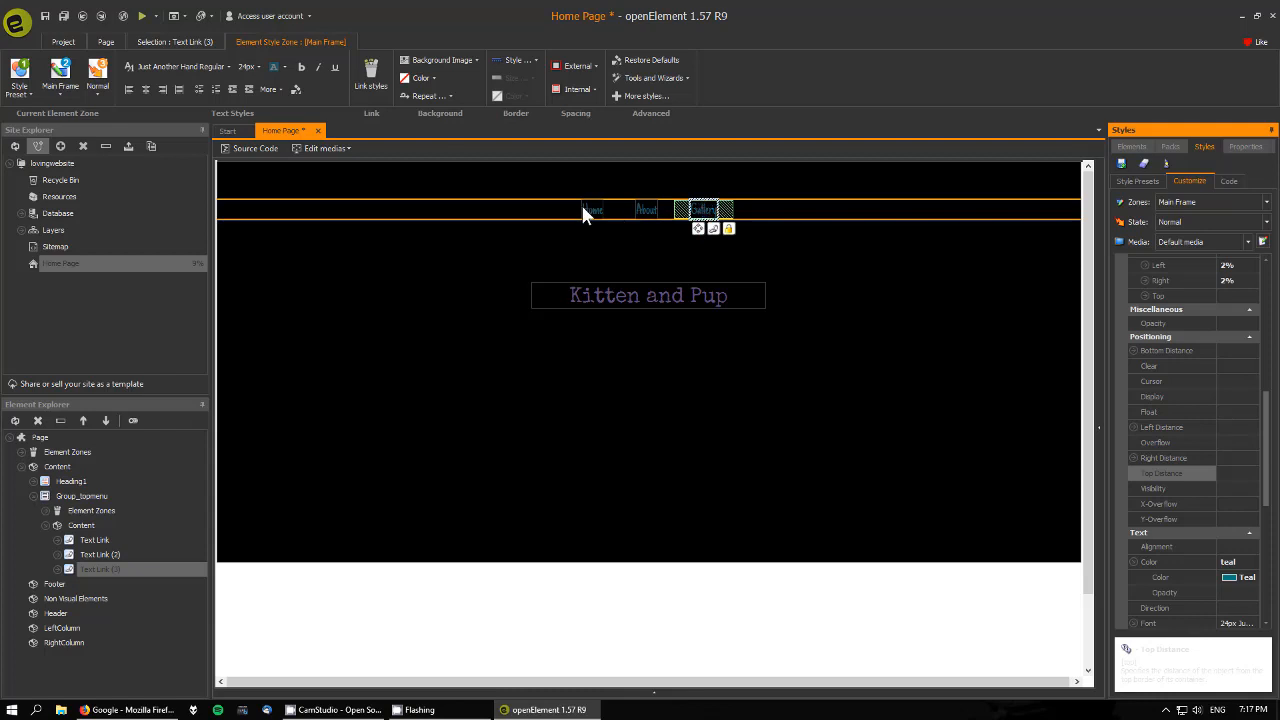
ctrl+click(648, 212)
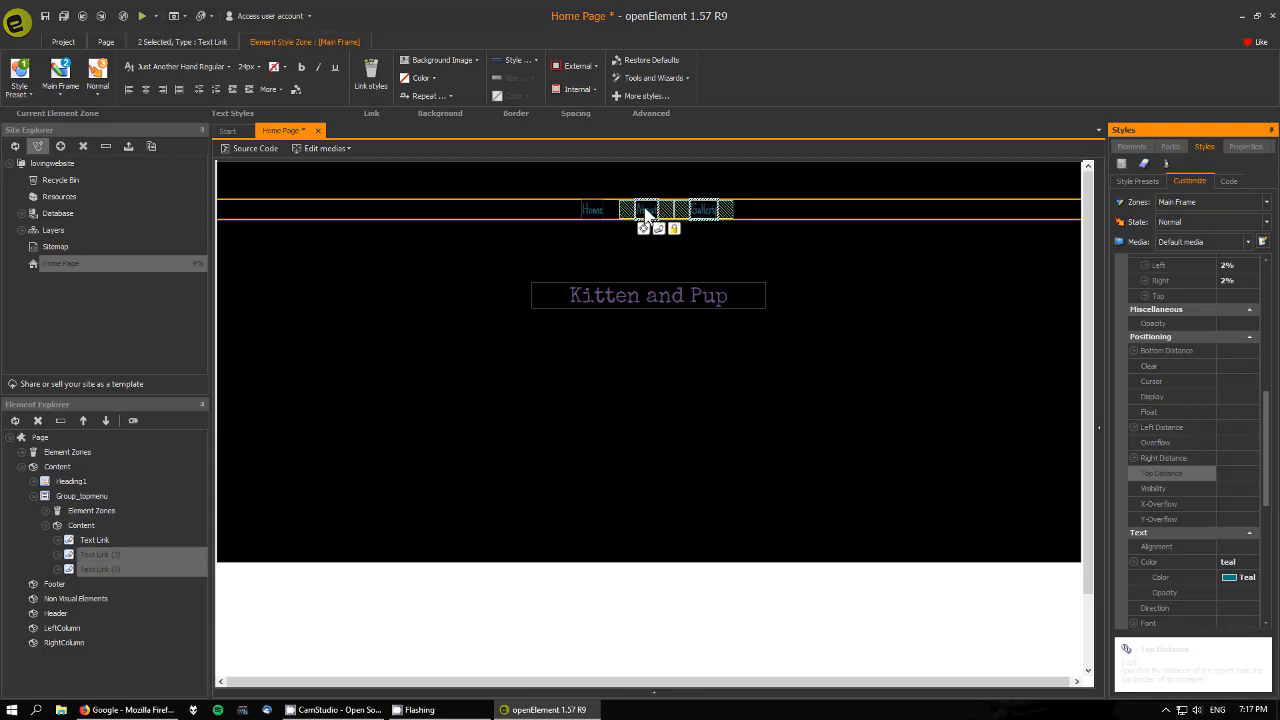
ctrl+click(600, 212)
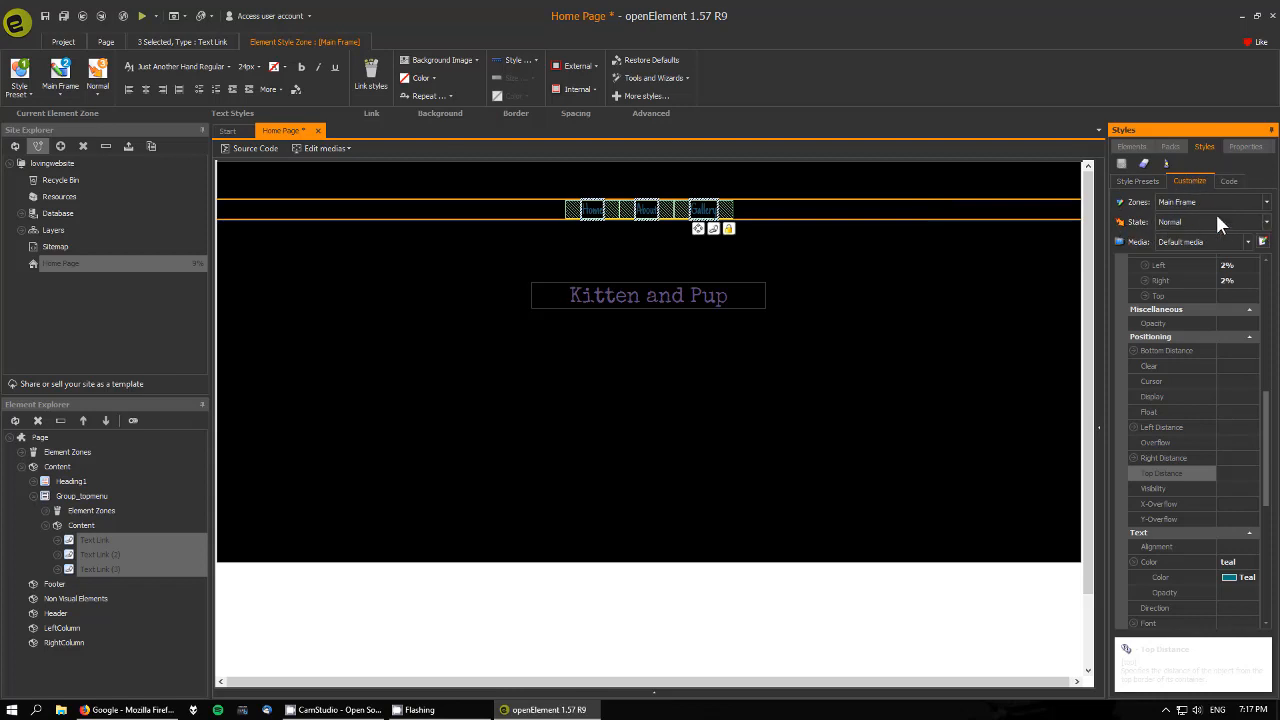
click(1266, 222)
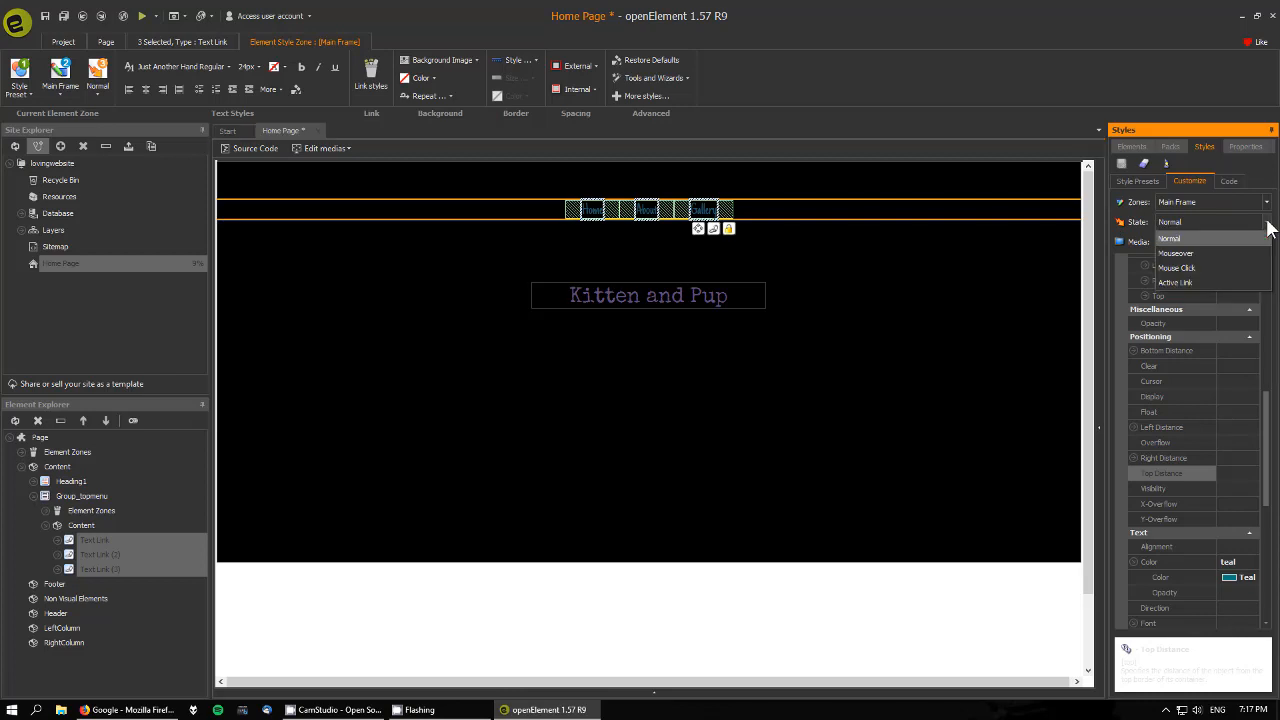
click(1180, 255)
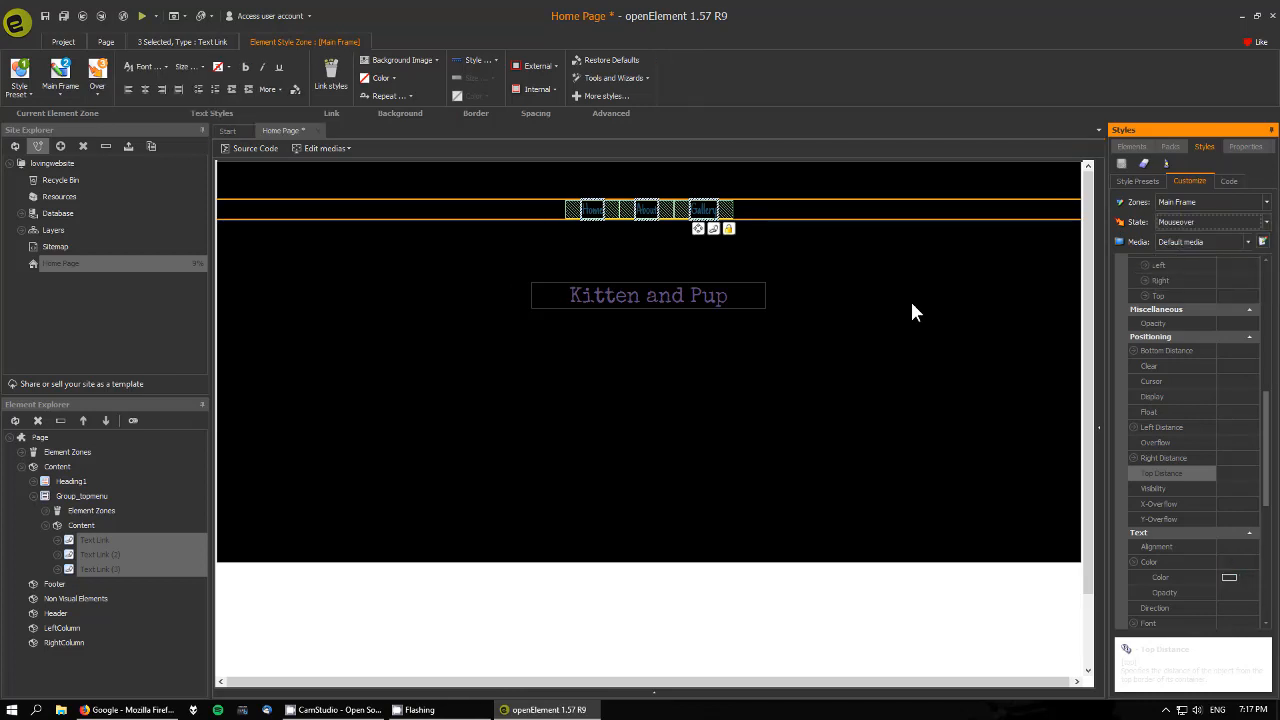
scroll(1207, 398, down, 5)
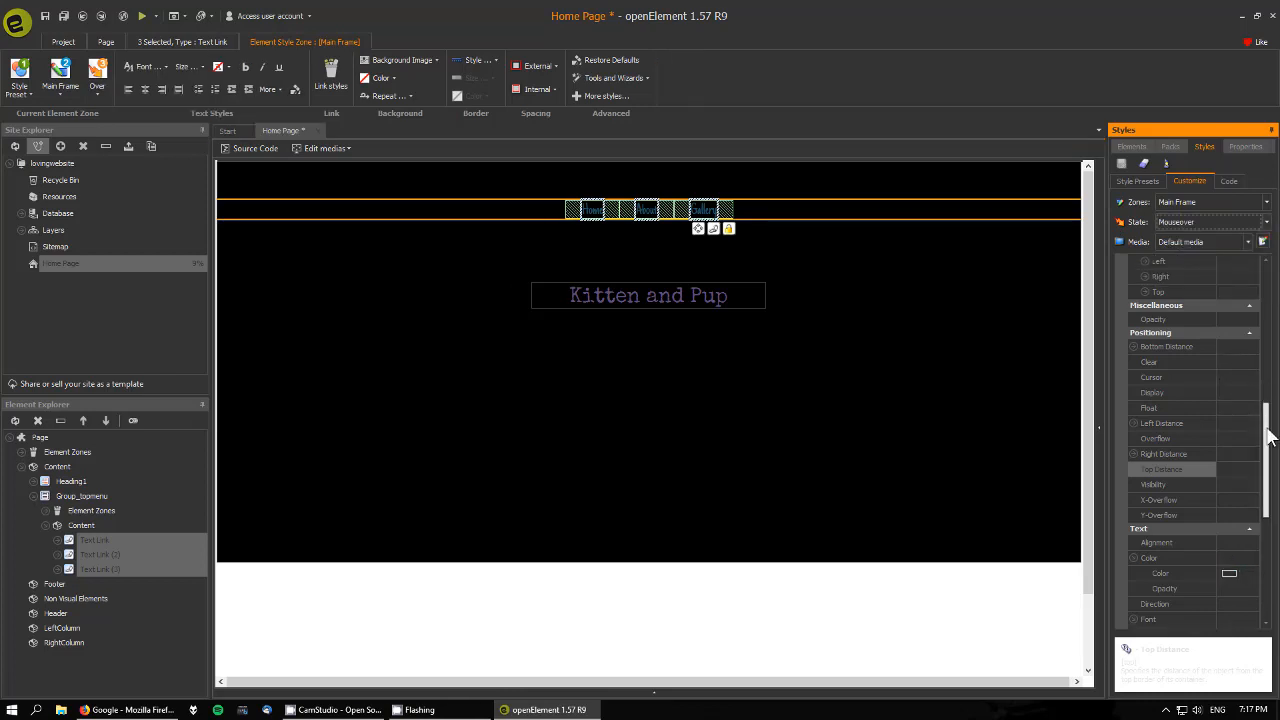
click(1241, 395)
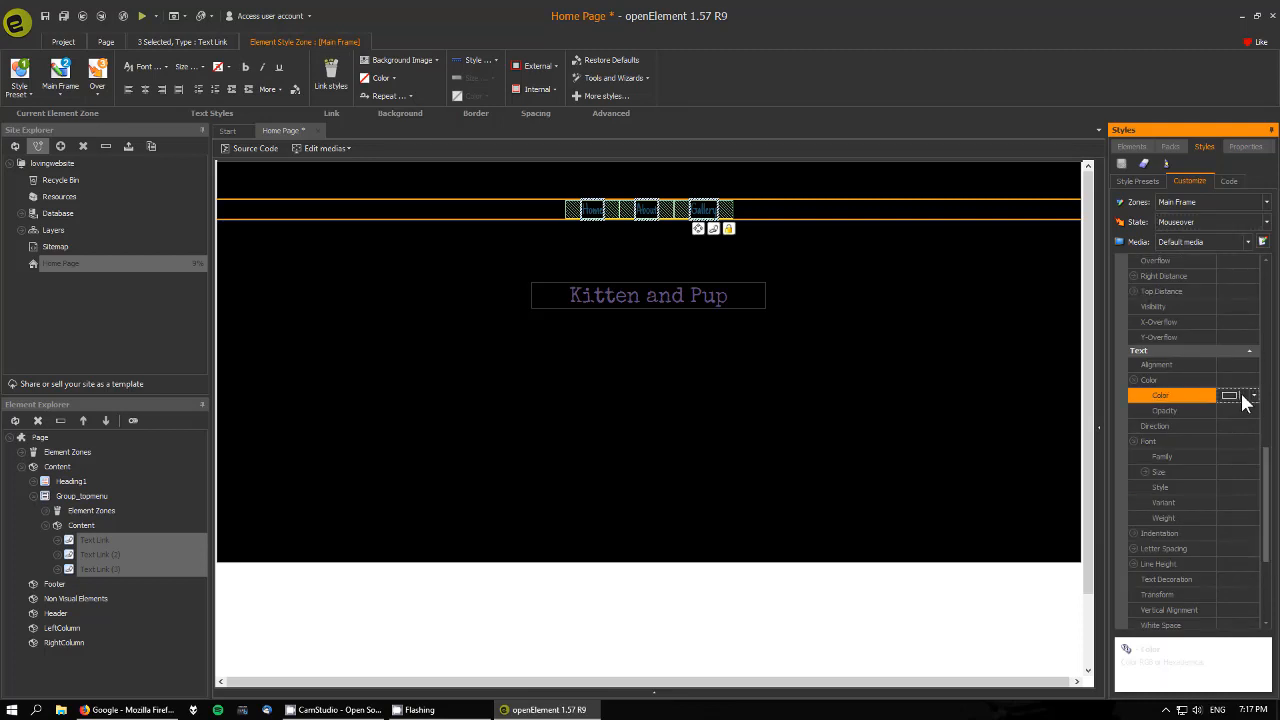
click(1253, 395)
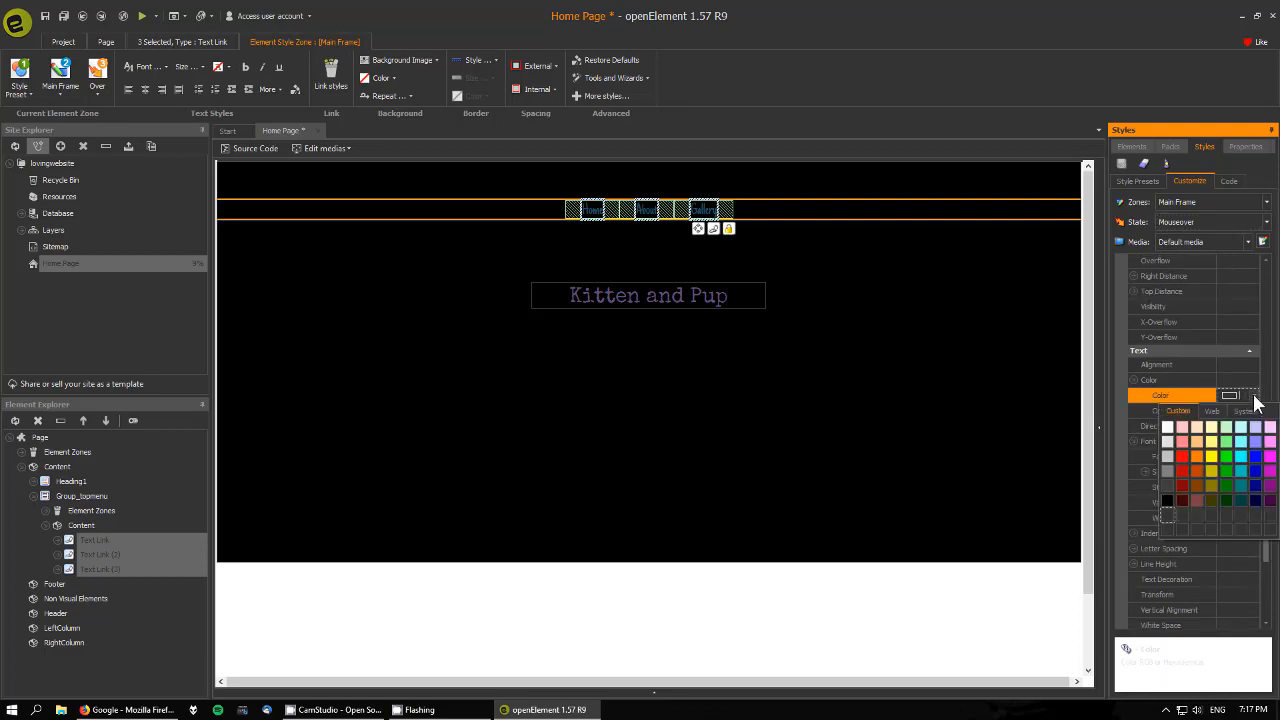
click(1197, 470)
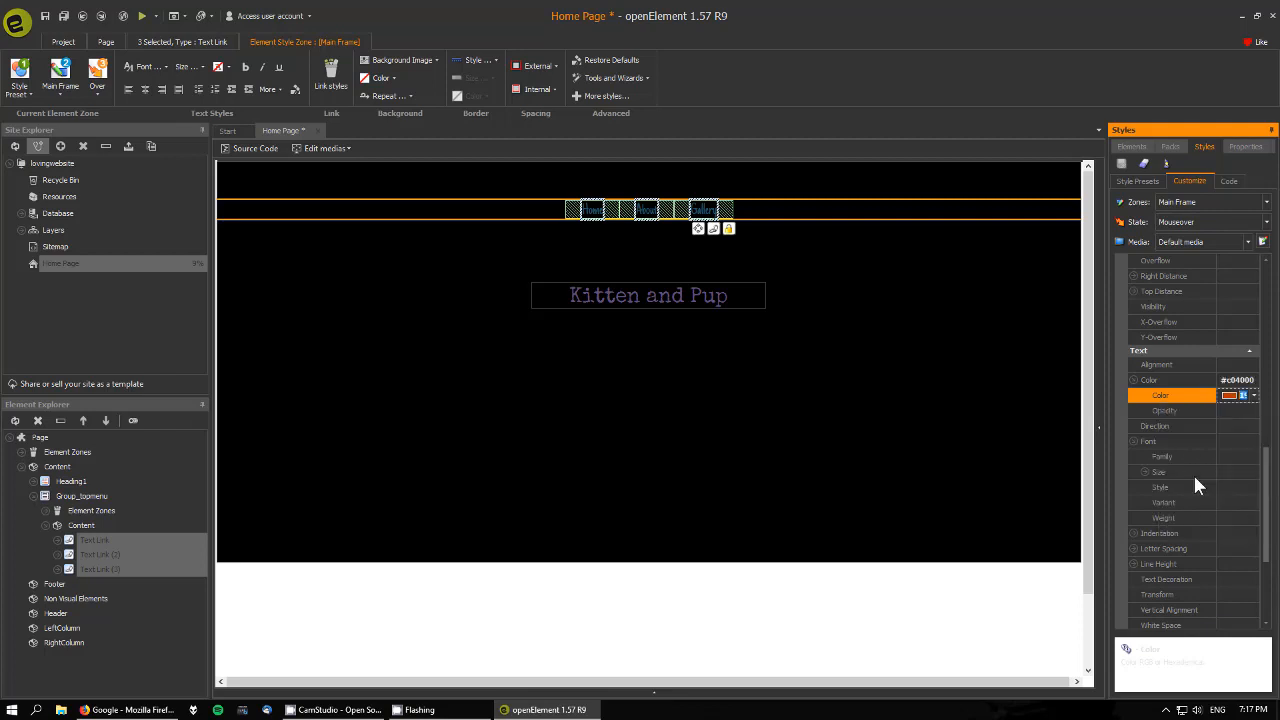
Change the Mouseover text color of the three menu links to teal #008080 and deselect them.
click(1254, 395)
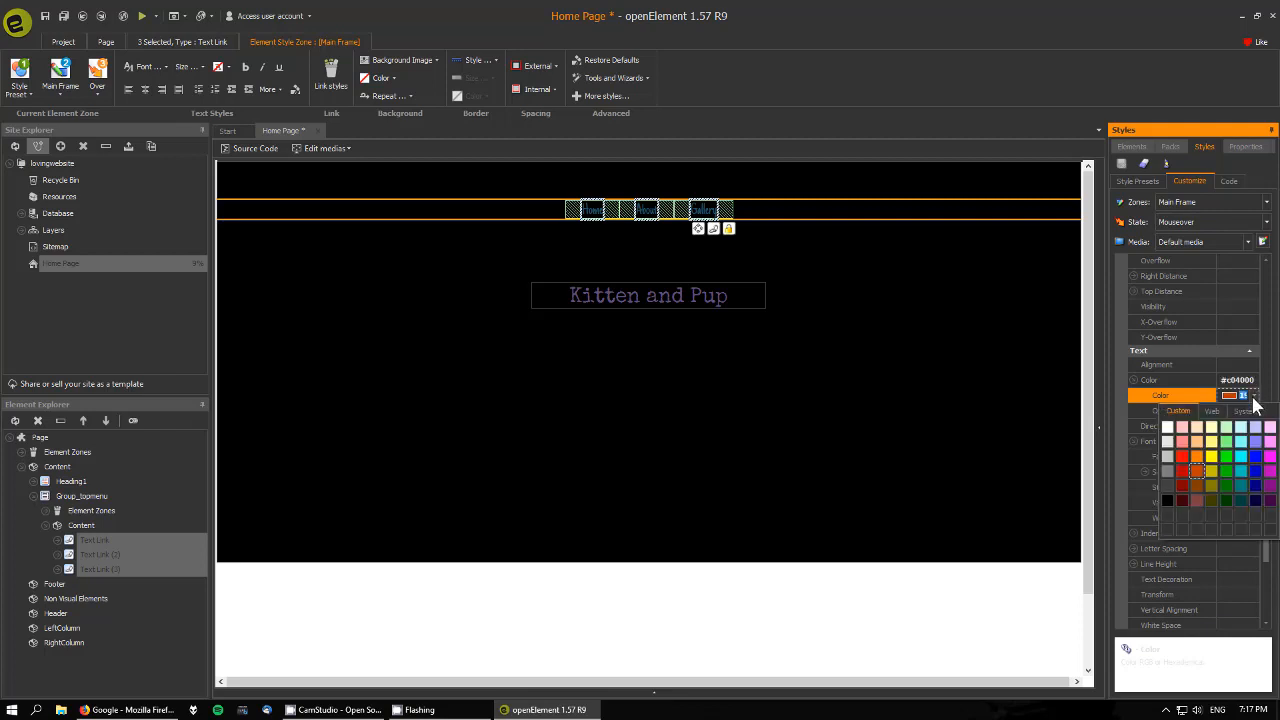
click(1241, 485)
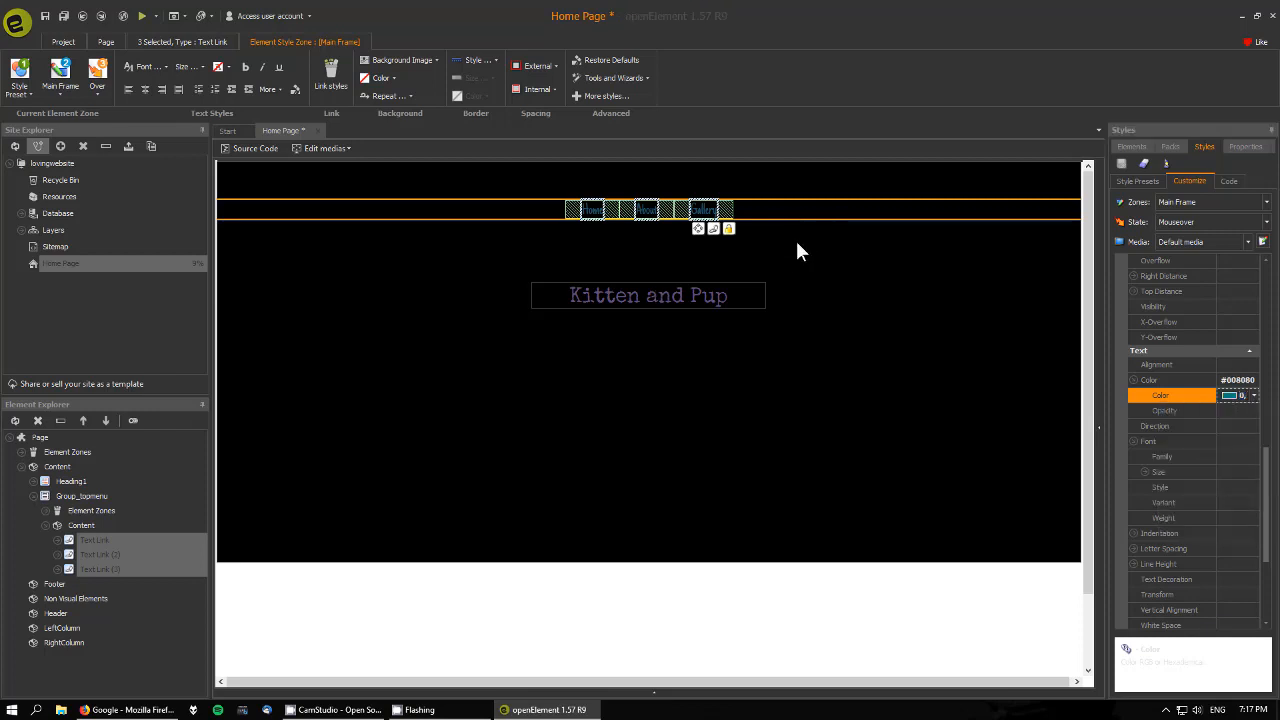
click(821, 270)
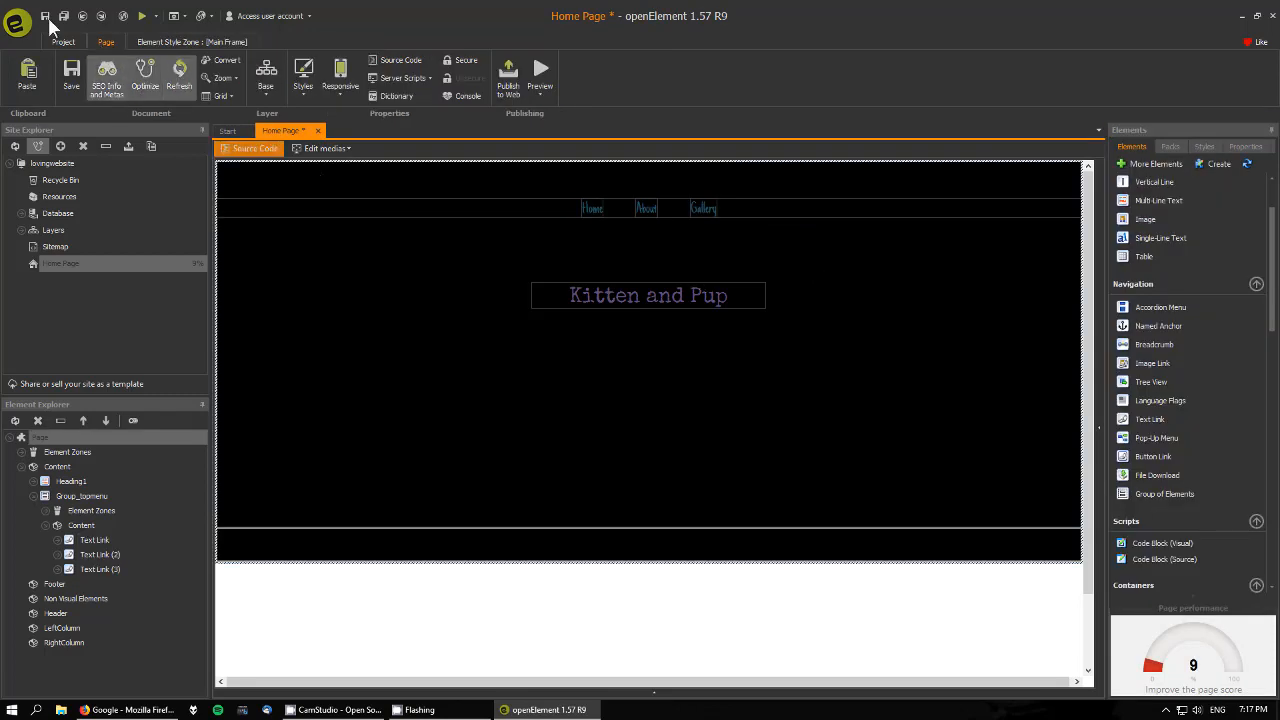
Preview the page in Firefox to check the menu links' mouseover color, close the preview and return to openElement.
click(144, 16)
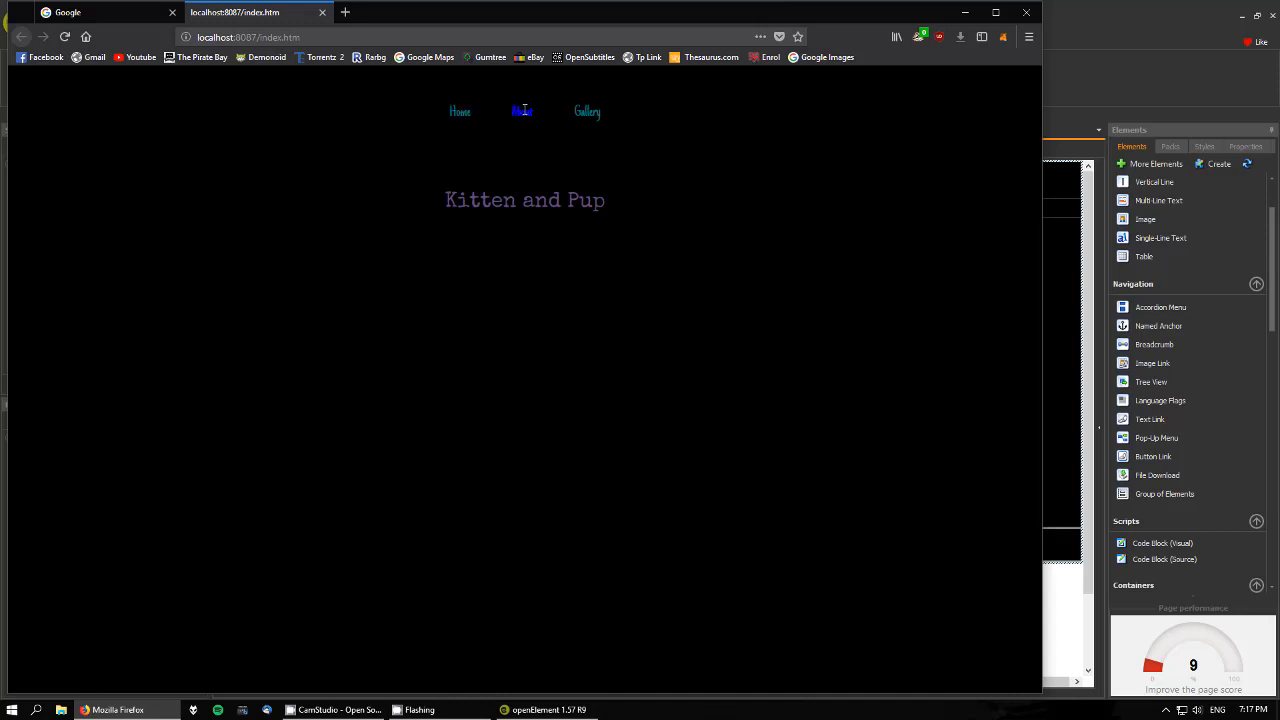
click(322, 12)
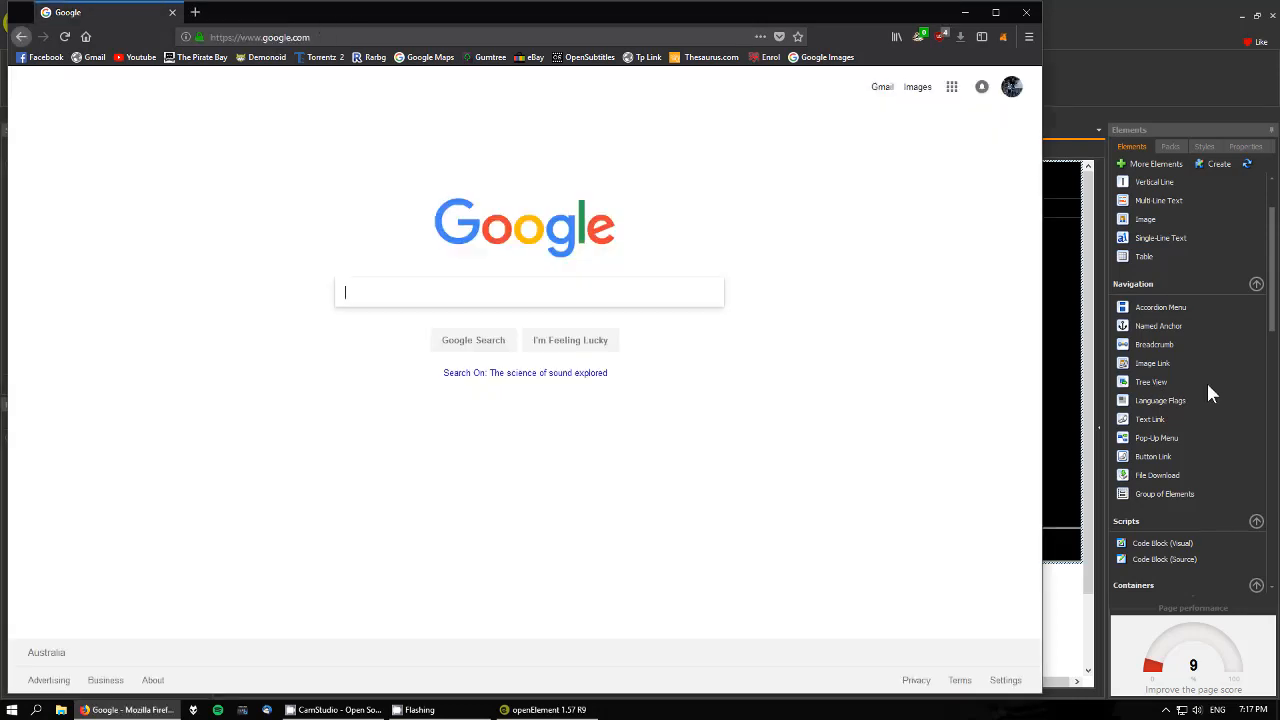
click(1098, 290)
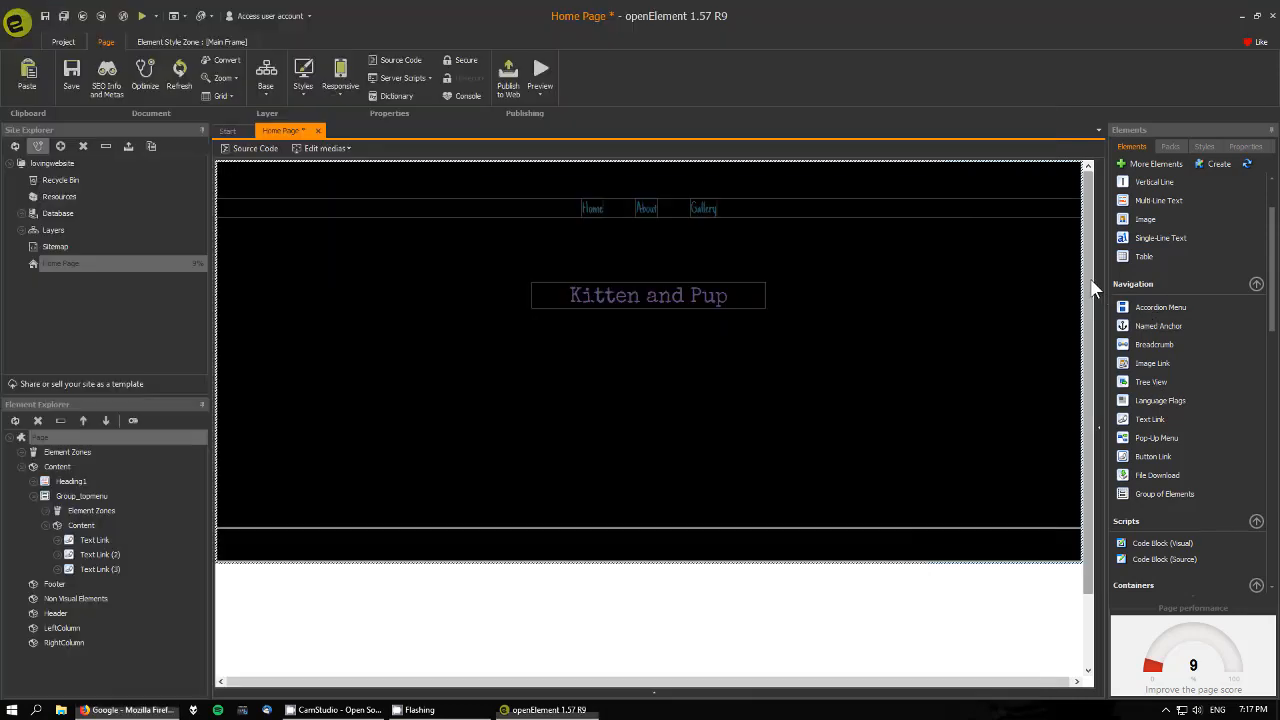
Select the Home, About and Gallery links together, set their Mouseover text color to the palette's darker olive green, and deselect them.
click(594, 209)
ctrl+click(648, 210)
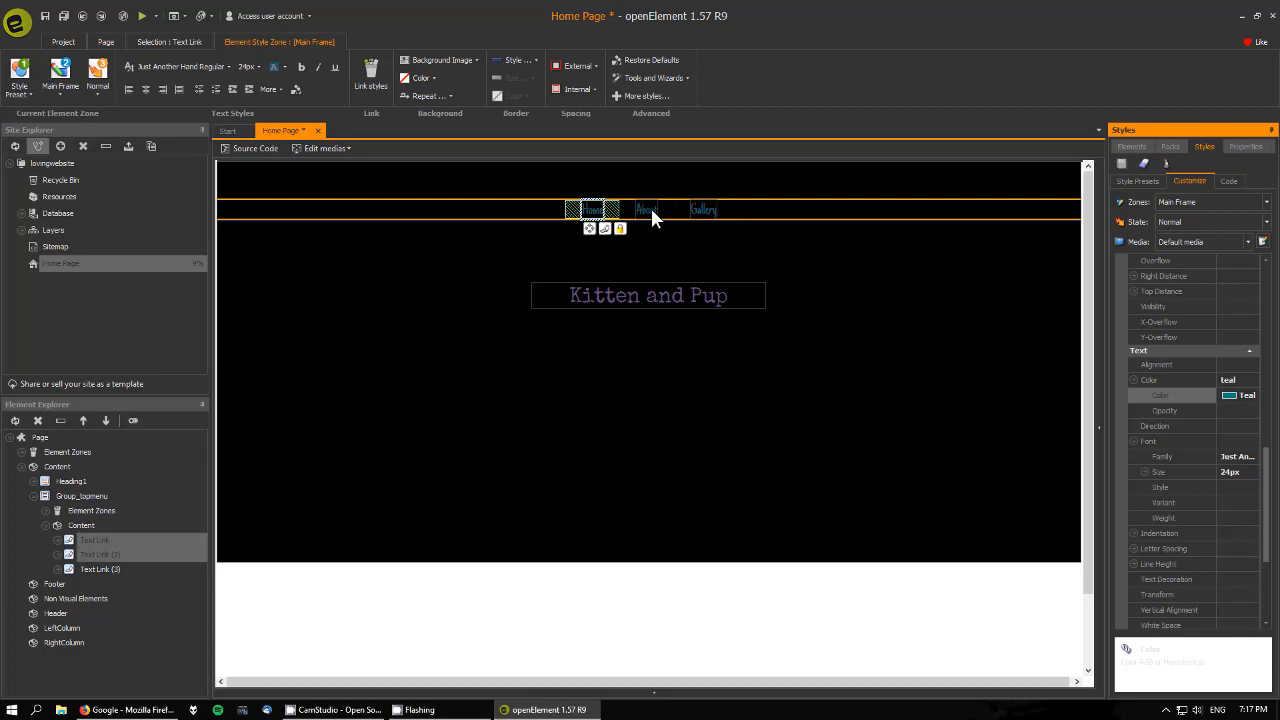
ctrl+click(706, 213)
click(1267, 222)
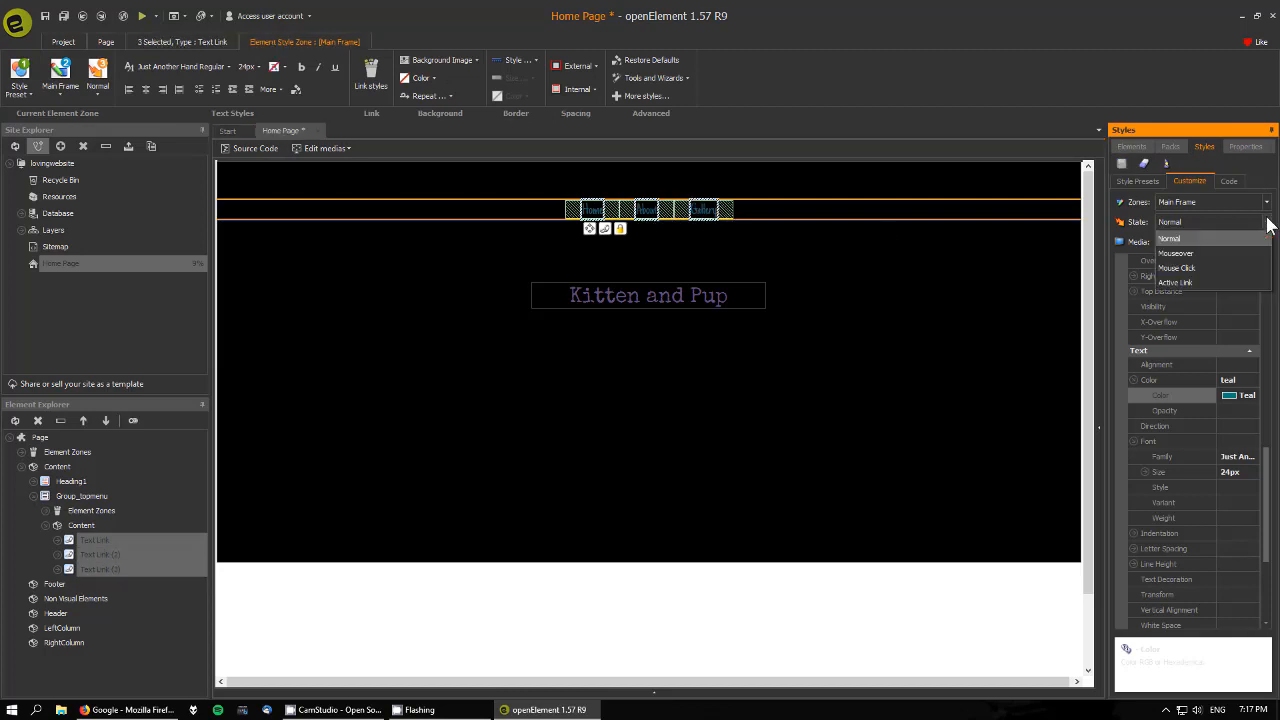
click(1194, 249)
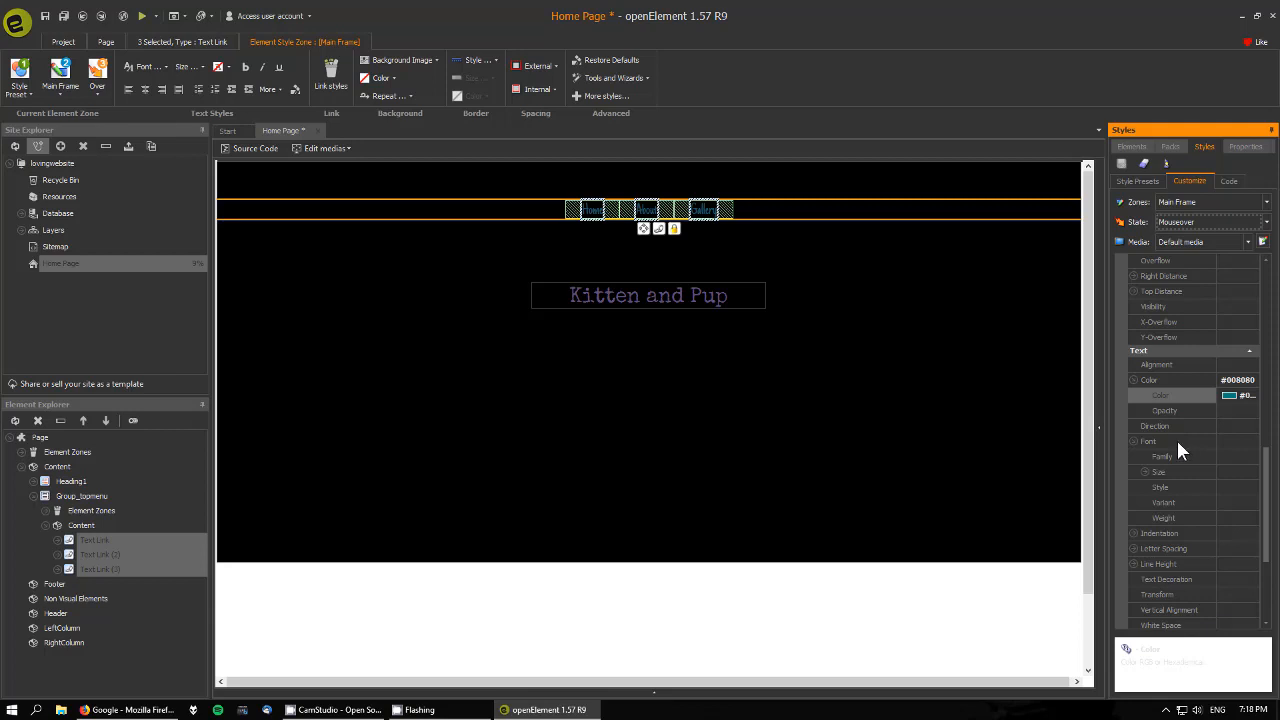
click(227, 67)
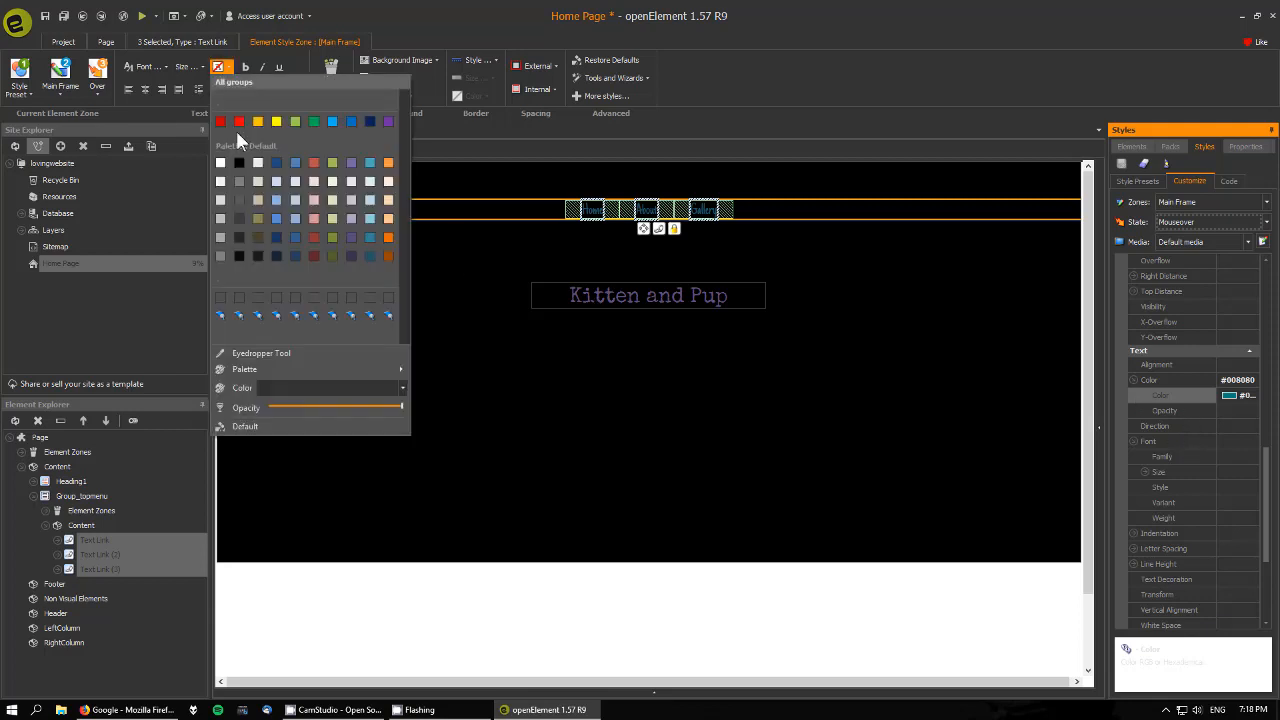
click(329, 237)
click(882, 340)
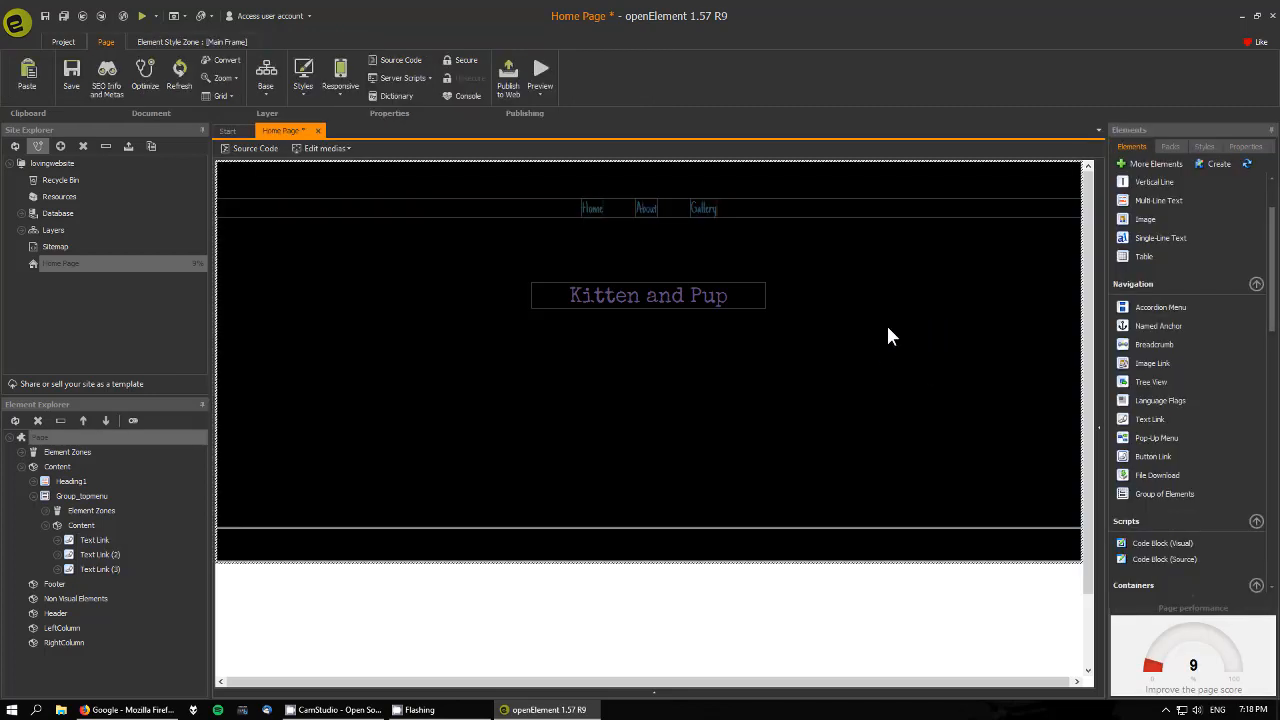
Preview the page in Firefox again to check the green mouseover color, close the preview and return to openElement.
click(142, 16)
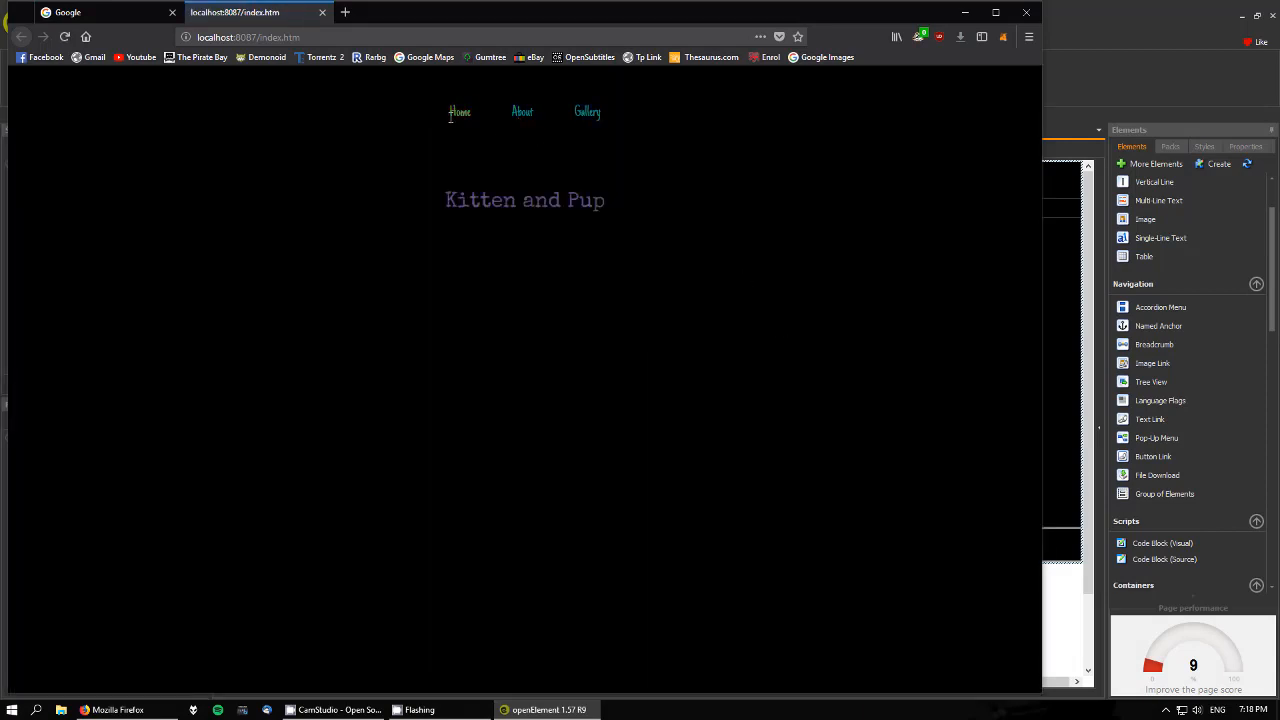
click(321, 11)
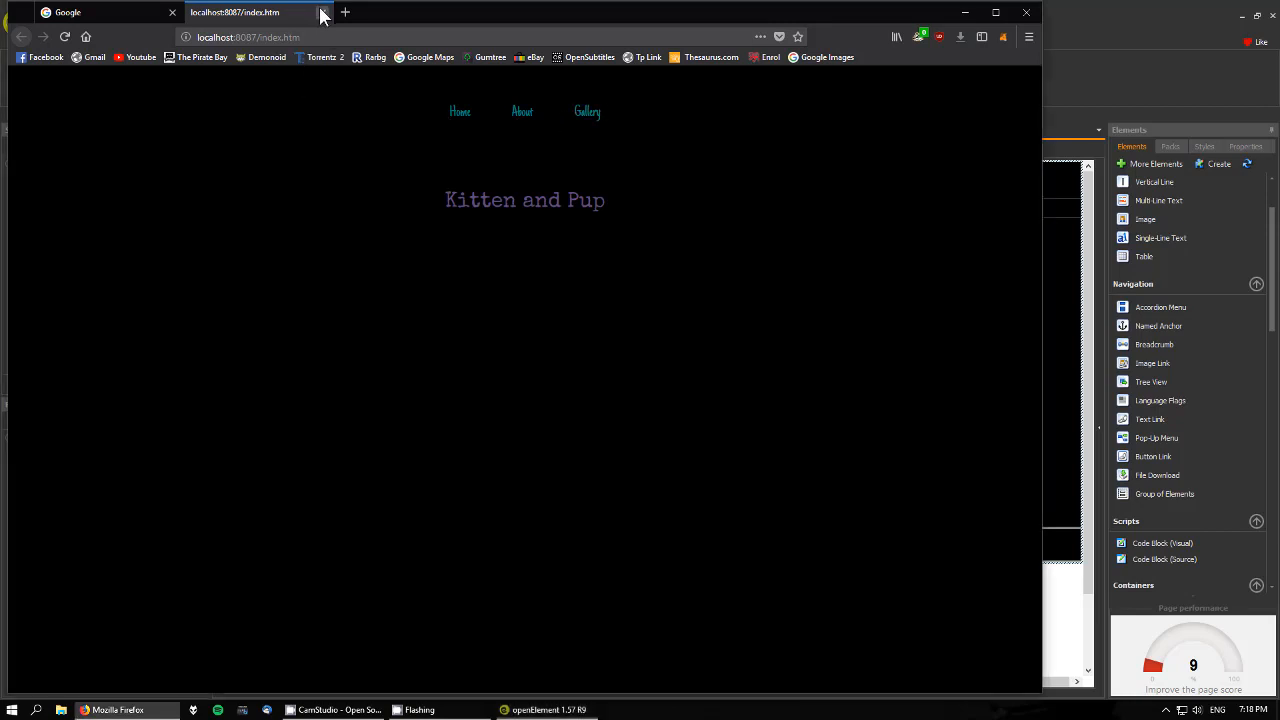
click(1087, 283)
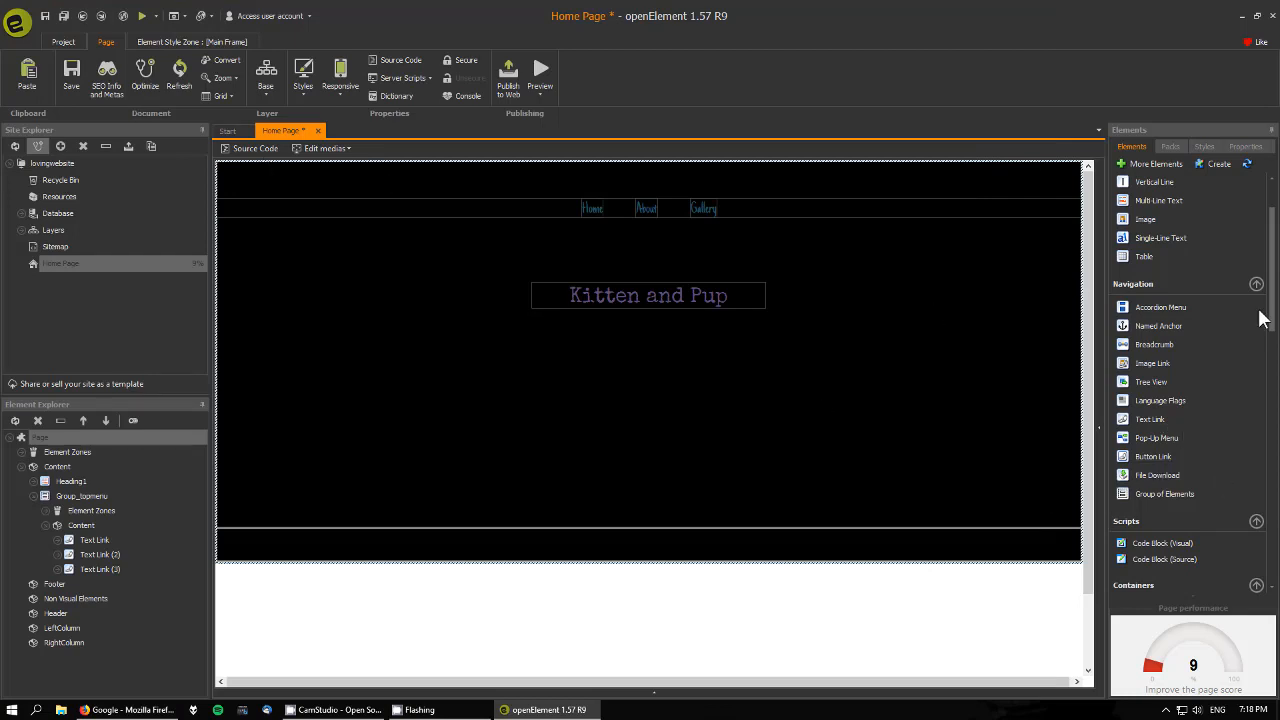
Select the Home, About and Gallery links together on the page and again in the page's element tree.
drag(1274, 297, 1275, 245)
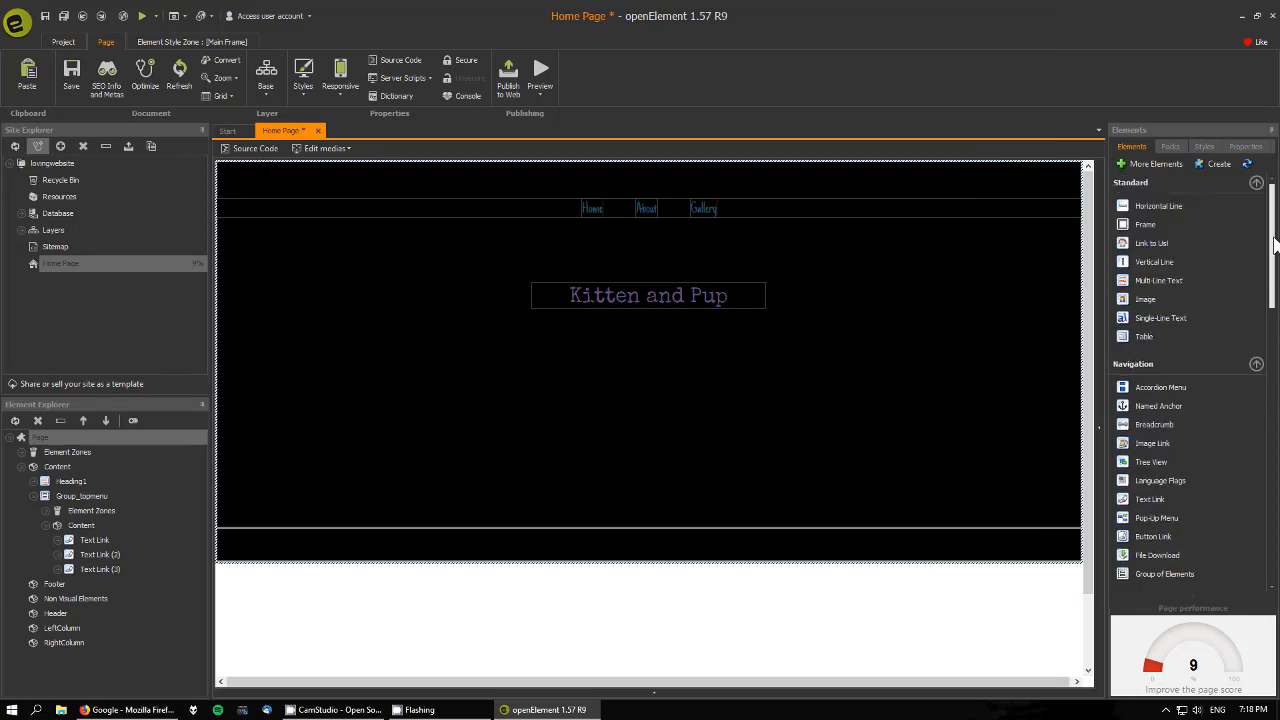
click(703, 213)
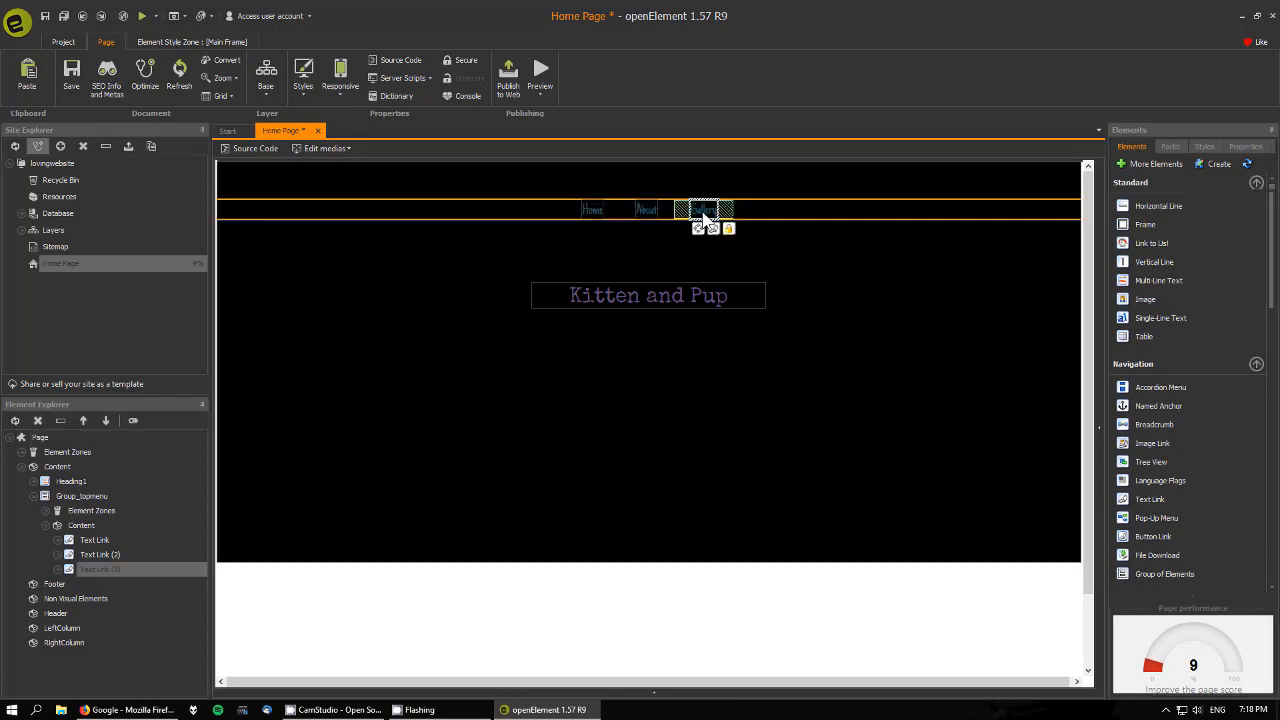
click(646, 209)
click(591, 212)
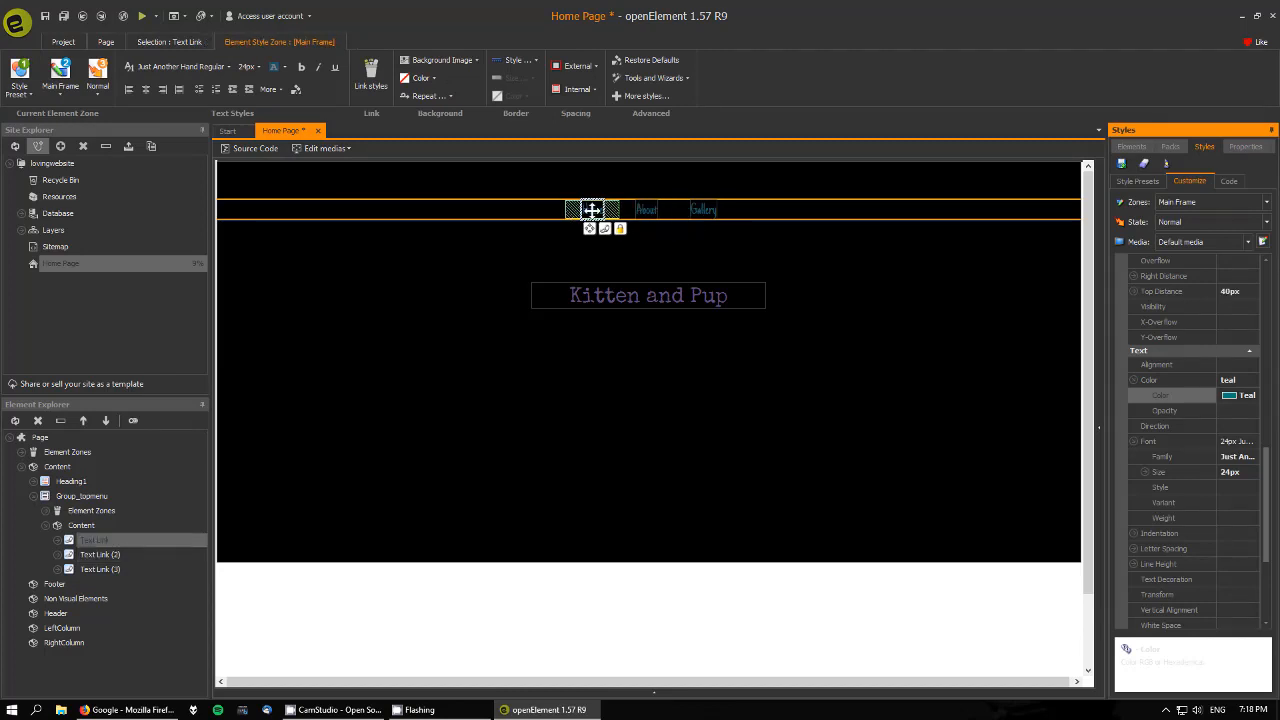
click(700, 211)
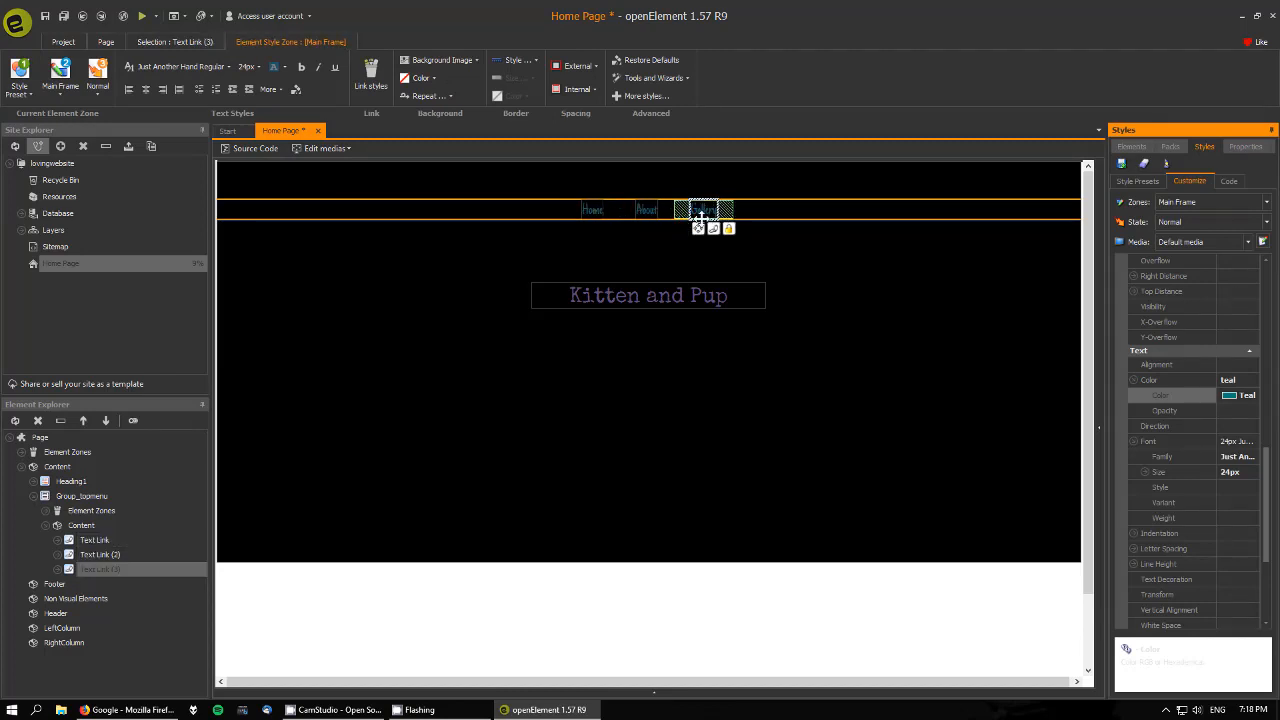
ctrl+click(646, 210)
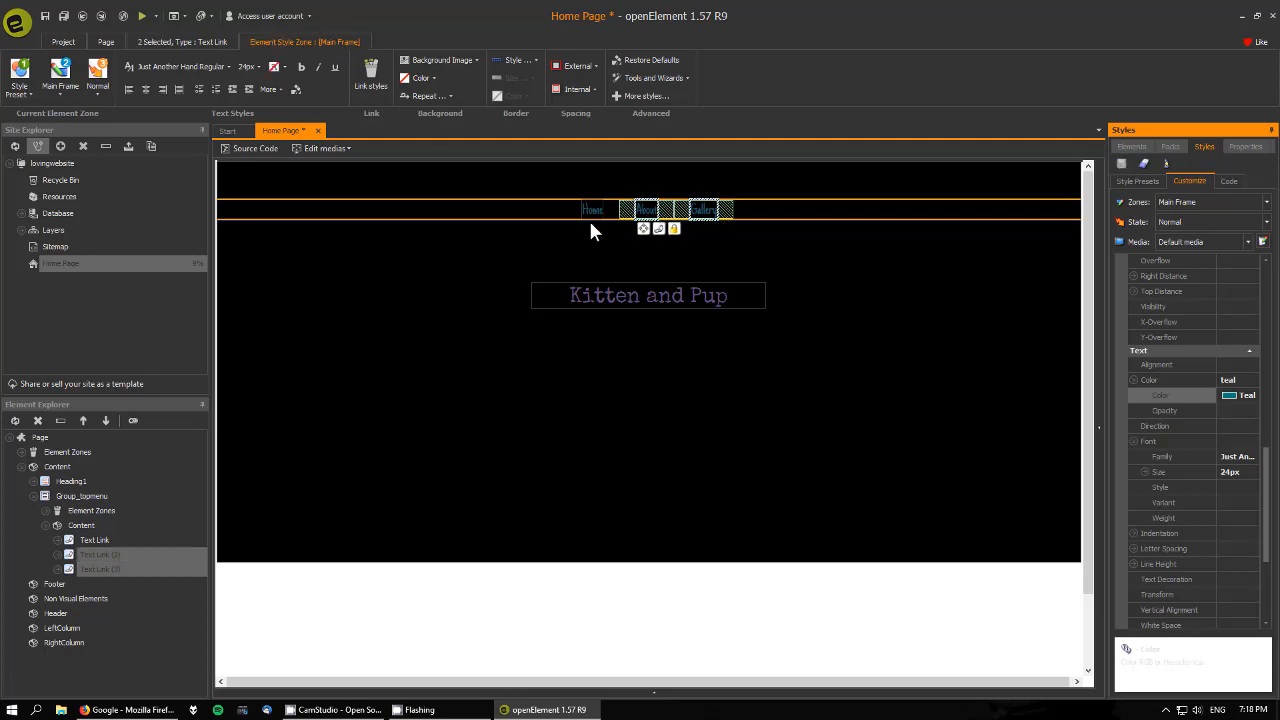
ctrl+click(589, 212)
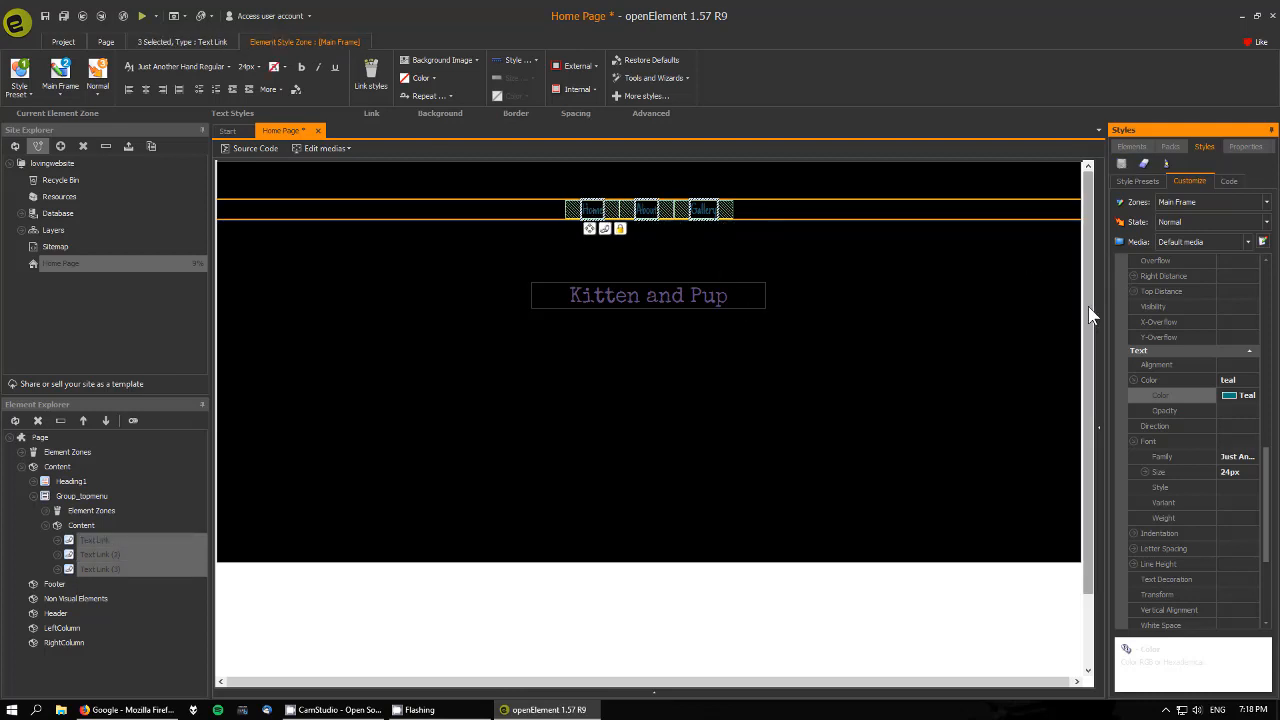
click(95, 541)
ctrl+click(98, 555)
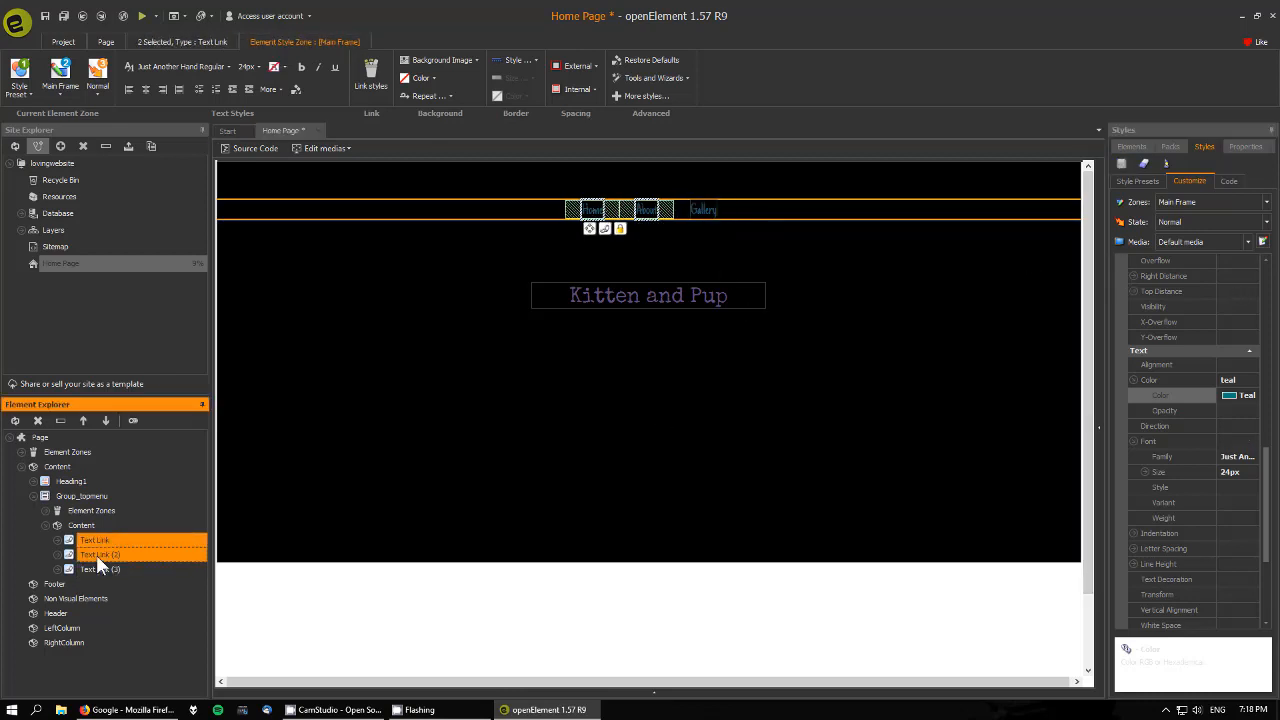
ctrl+click(105, 566)
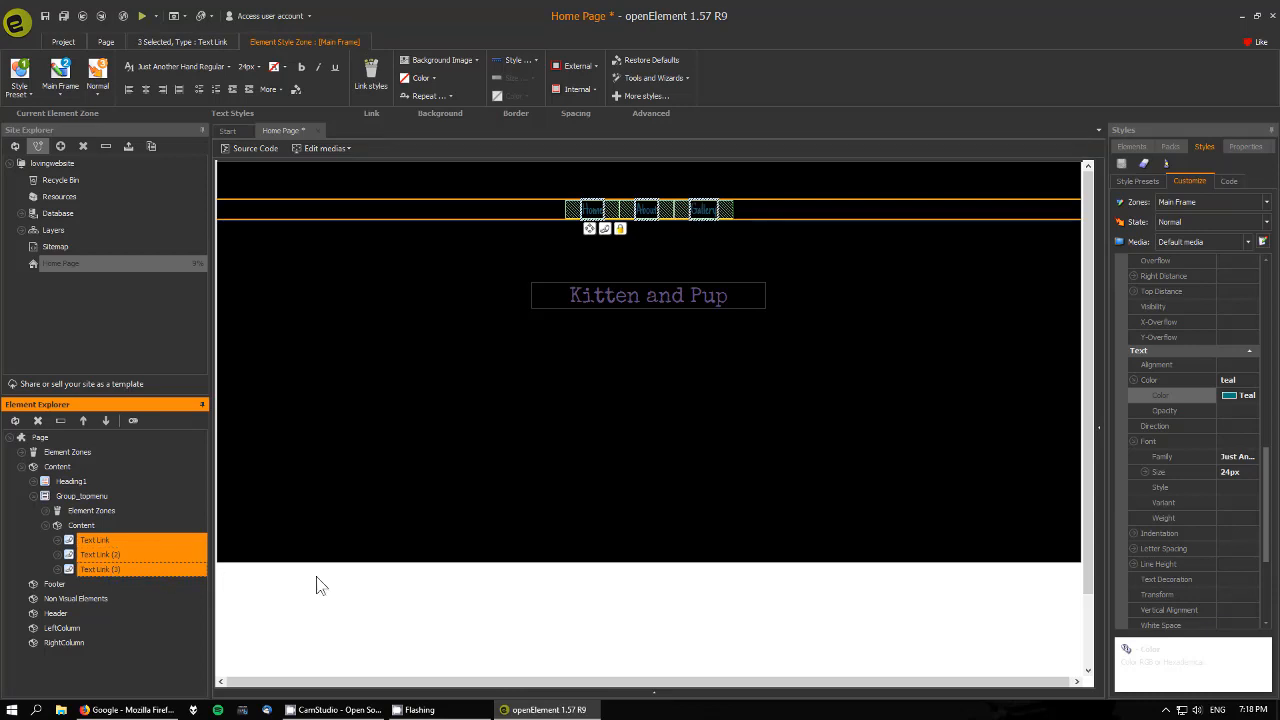
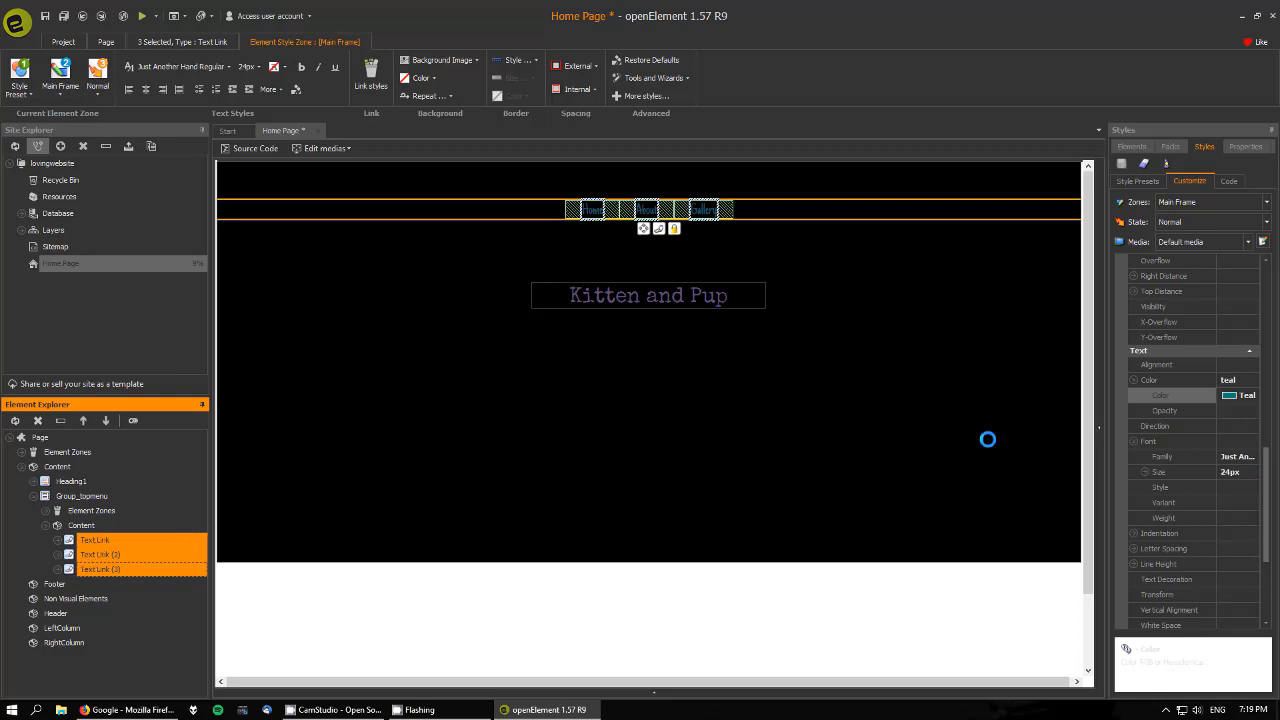
Select the Home, About and Gallery links together, set their Mouseover cursor to Hand, and deselect them.
click(98, 569)
click(114, 539)
ctrl+click(110, 554)
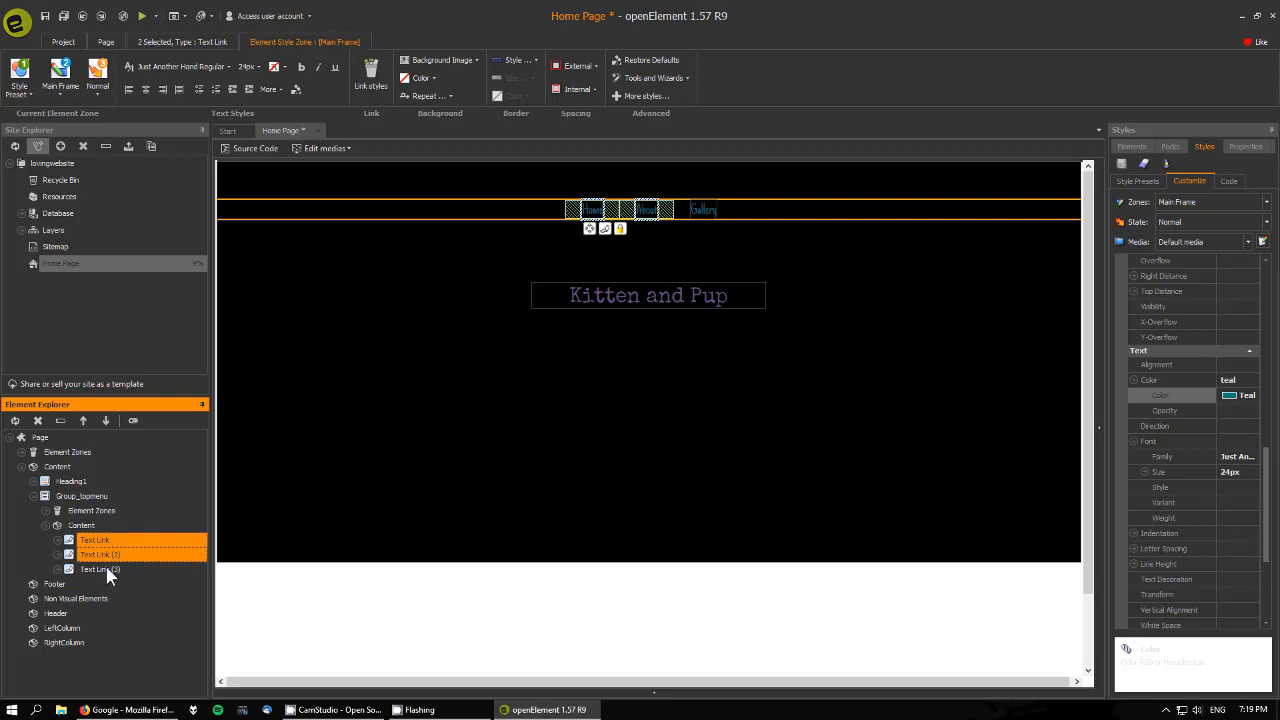
ctrl+click(112, 568)
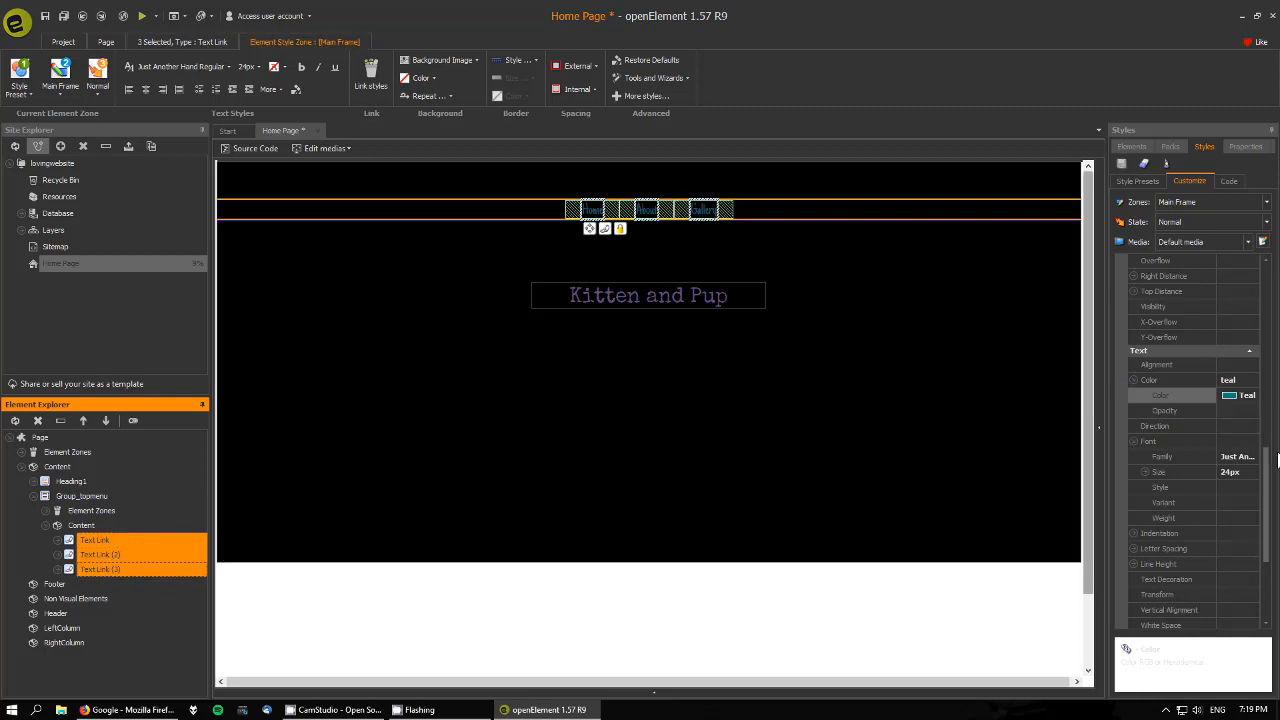
drag(1266, 468, 1266, 285)
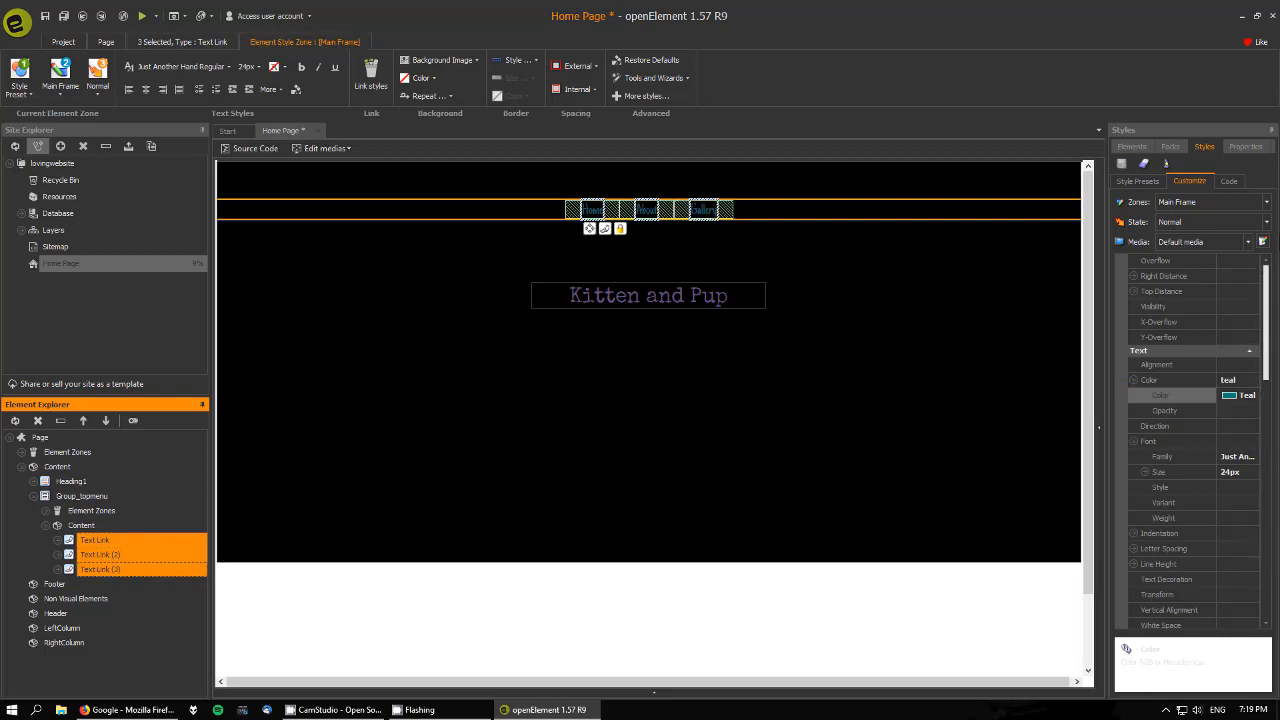
click(1266, 223)
click(1203, 254)
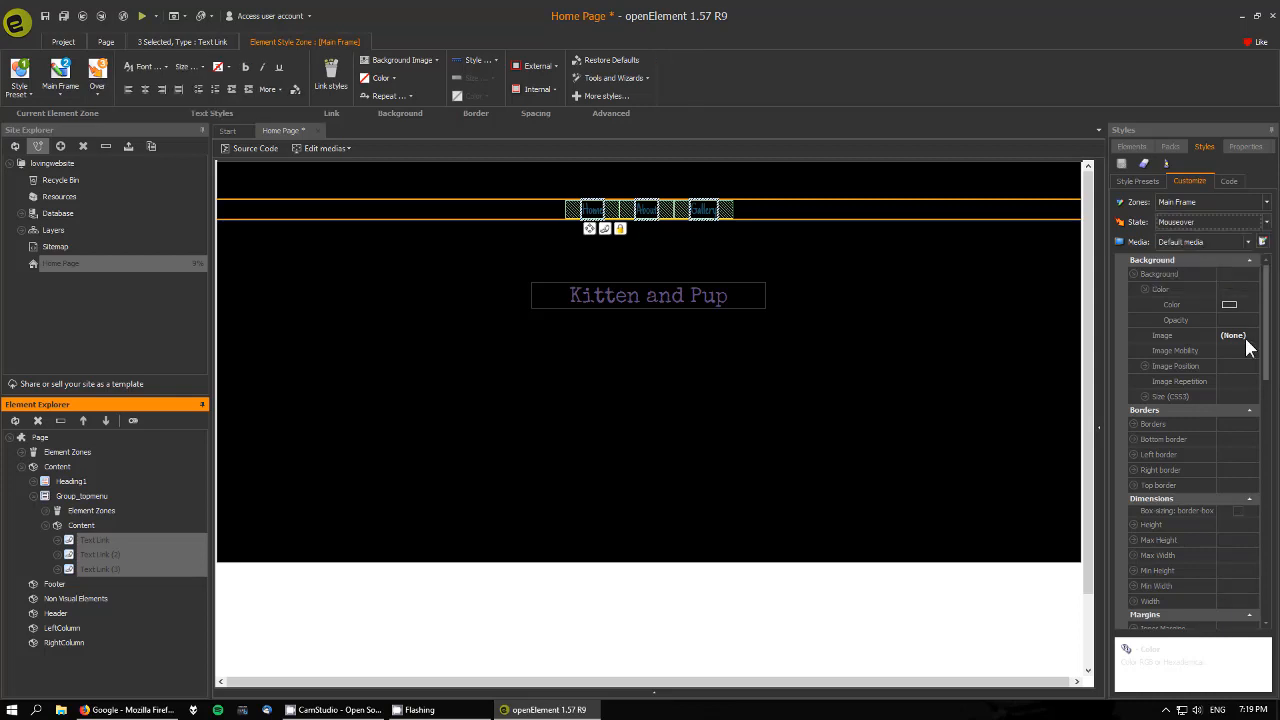
drag(1268, 320, 1240, 430)
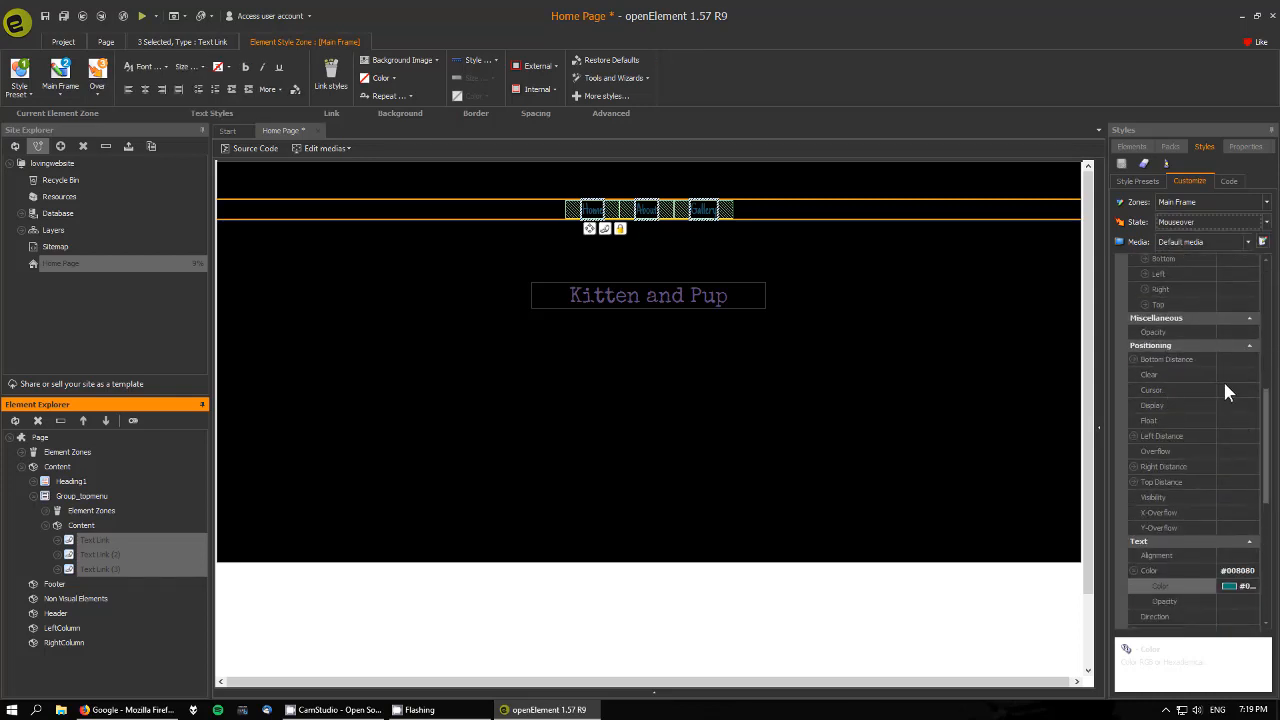
click(1229, 391)
click(1256, 393)
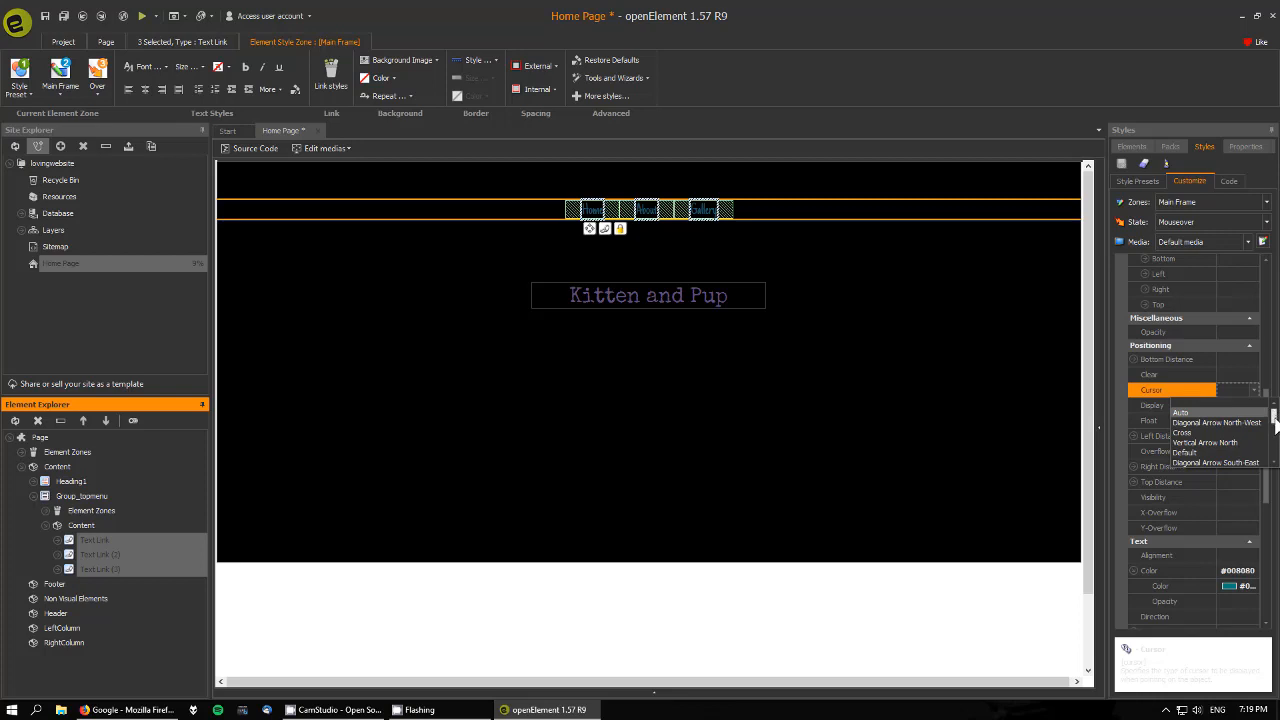
scroll(1273, 424, down, 2)
click(1180, 422)
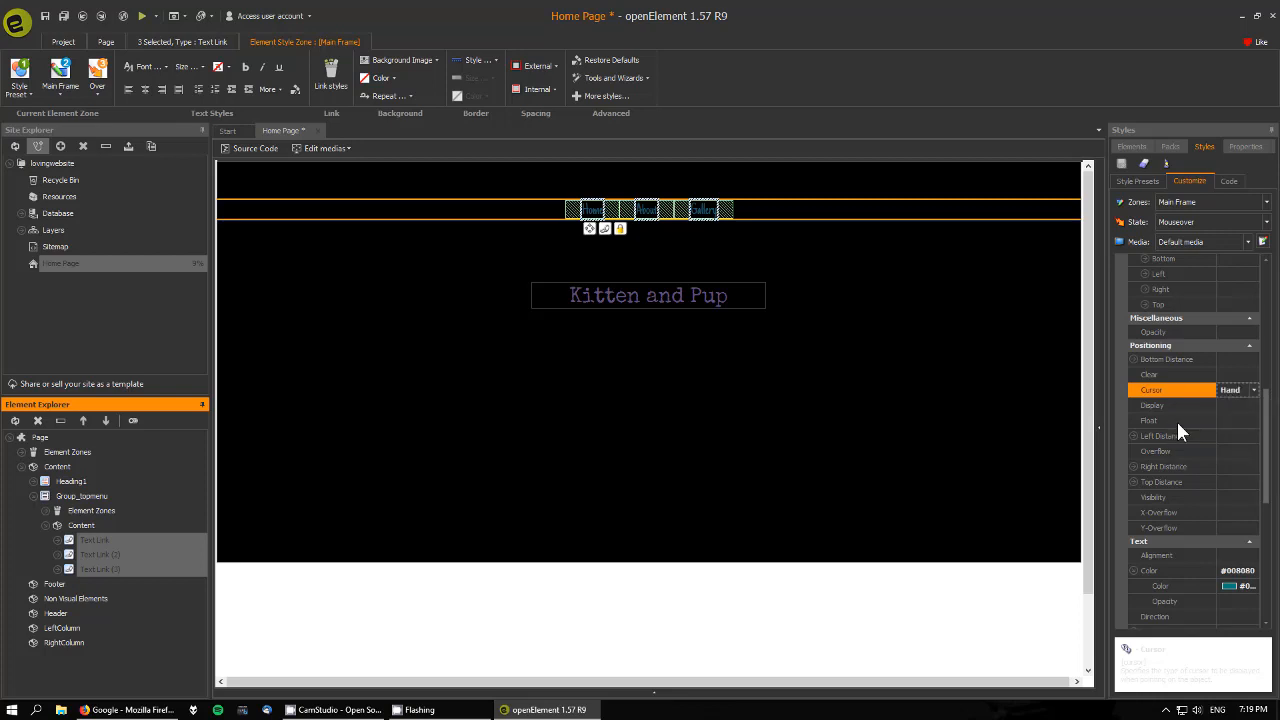
click(856, 340)
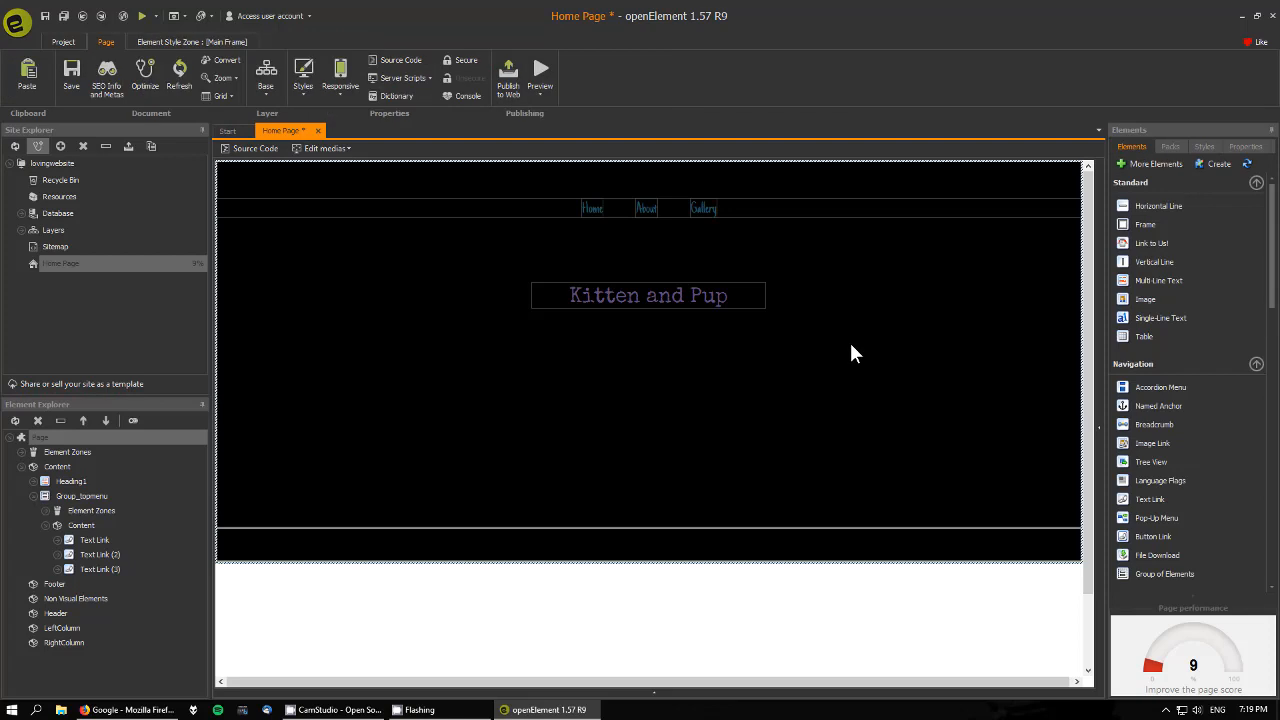
Preview the page in Firefox to check the cursor over the menu links, close the preview and return to openElement.
click(142, 16)
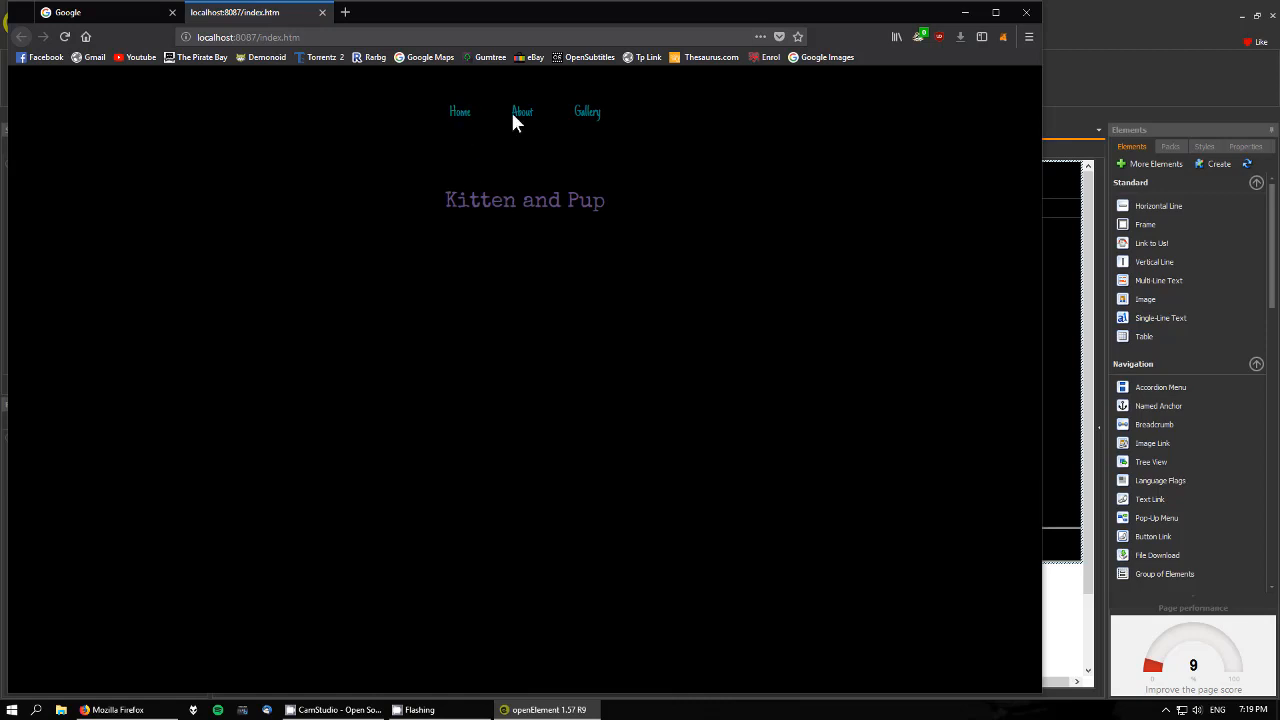
click(322, 12)
click(1093, 283)
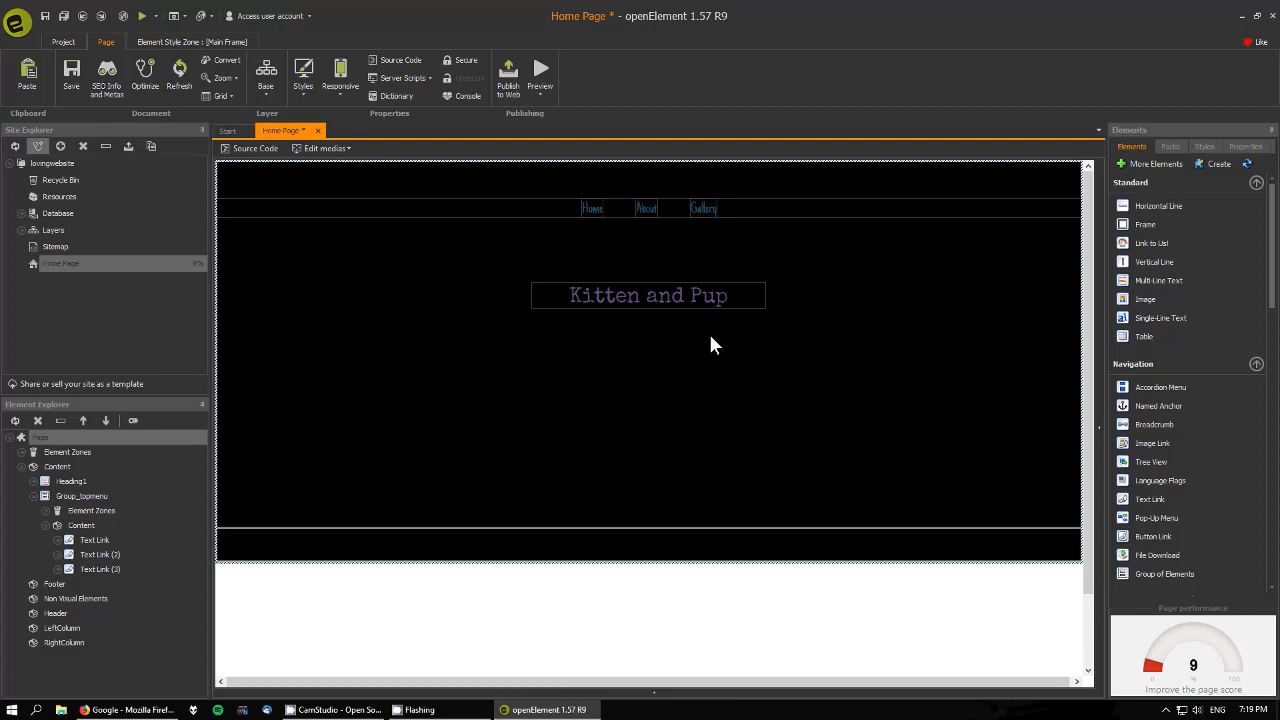
click(738, 298)
click(872, 352)
click(1210, 145)
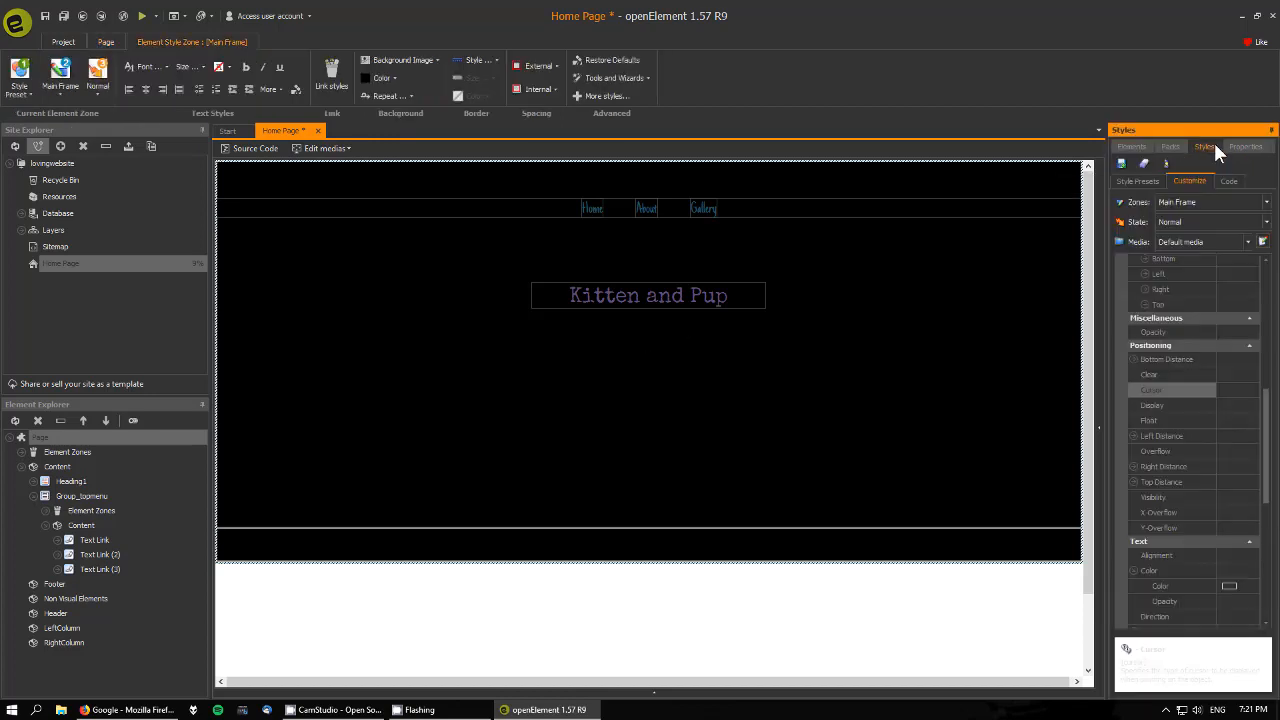
click(1132, 147)
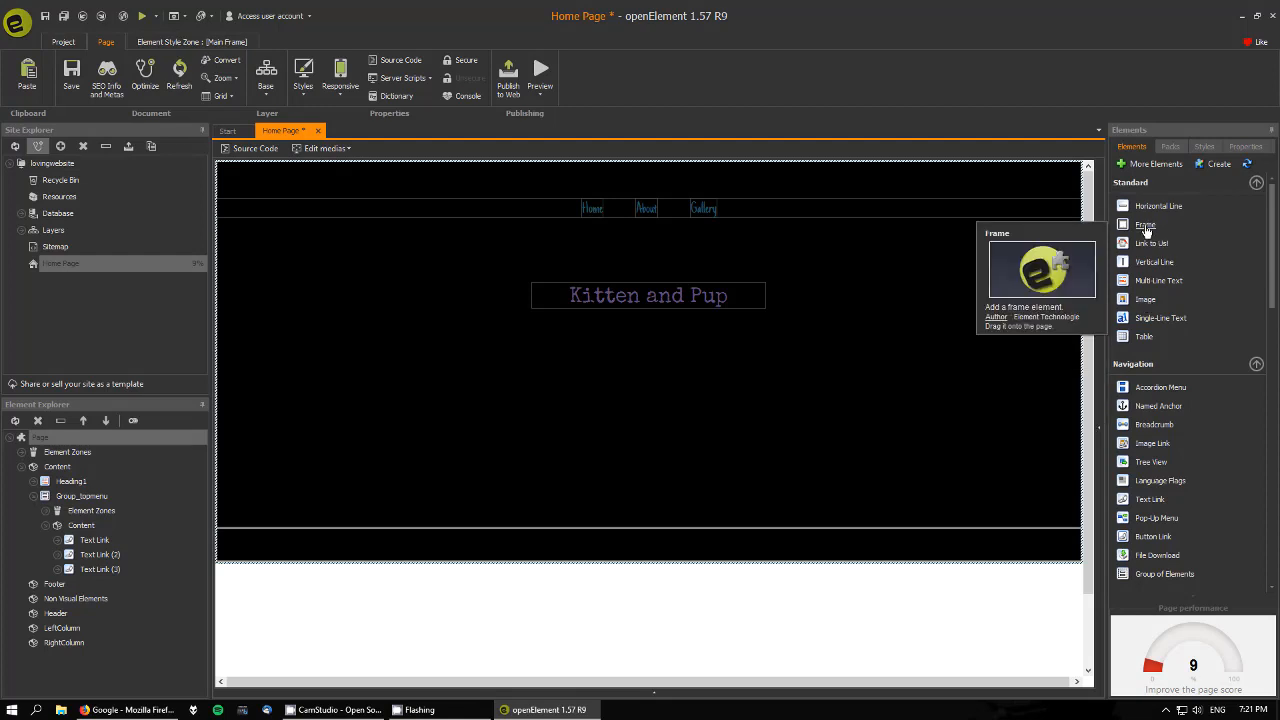
Add an Image element to the page below the heading and import Catbeast.png from the Desktop into its file library.
drag(1145, 305, 602, 400)
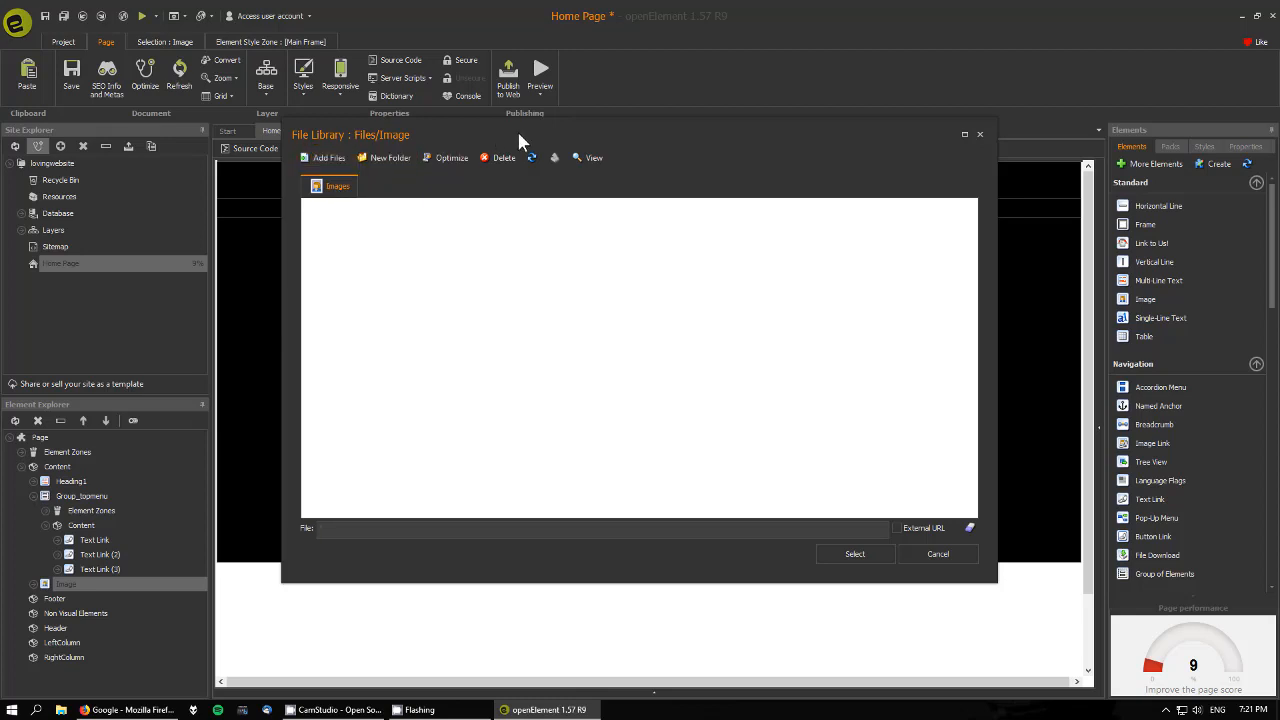
click(325, 158)
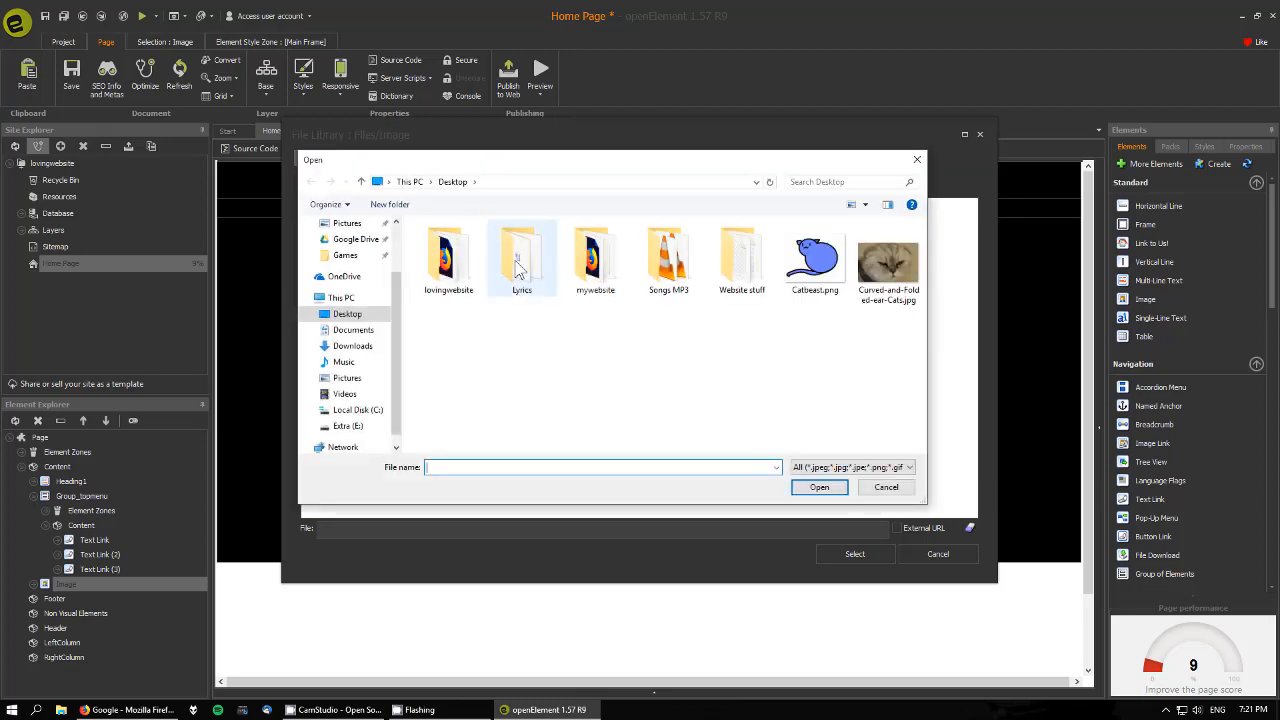
drag(613, 165, 646, 284)
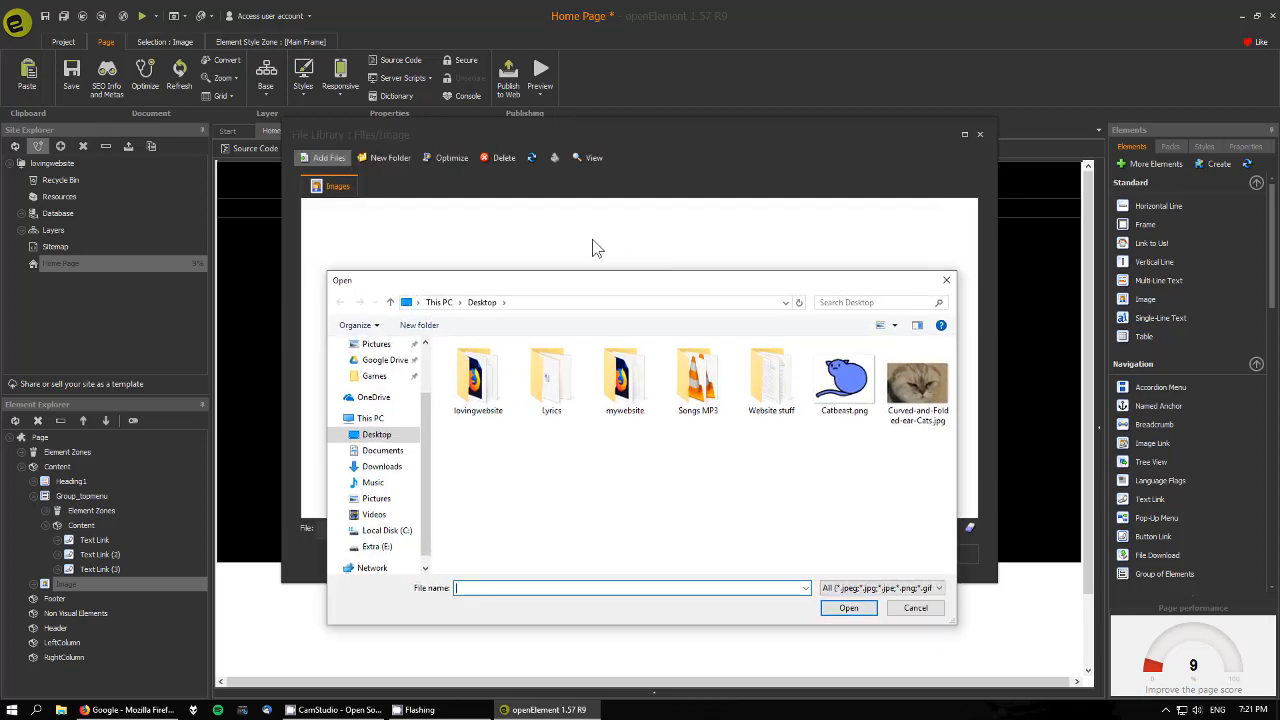
drag(614, 286, 858, 300)
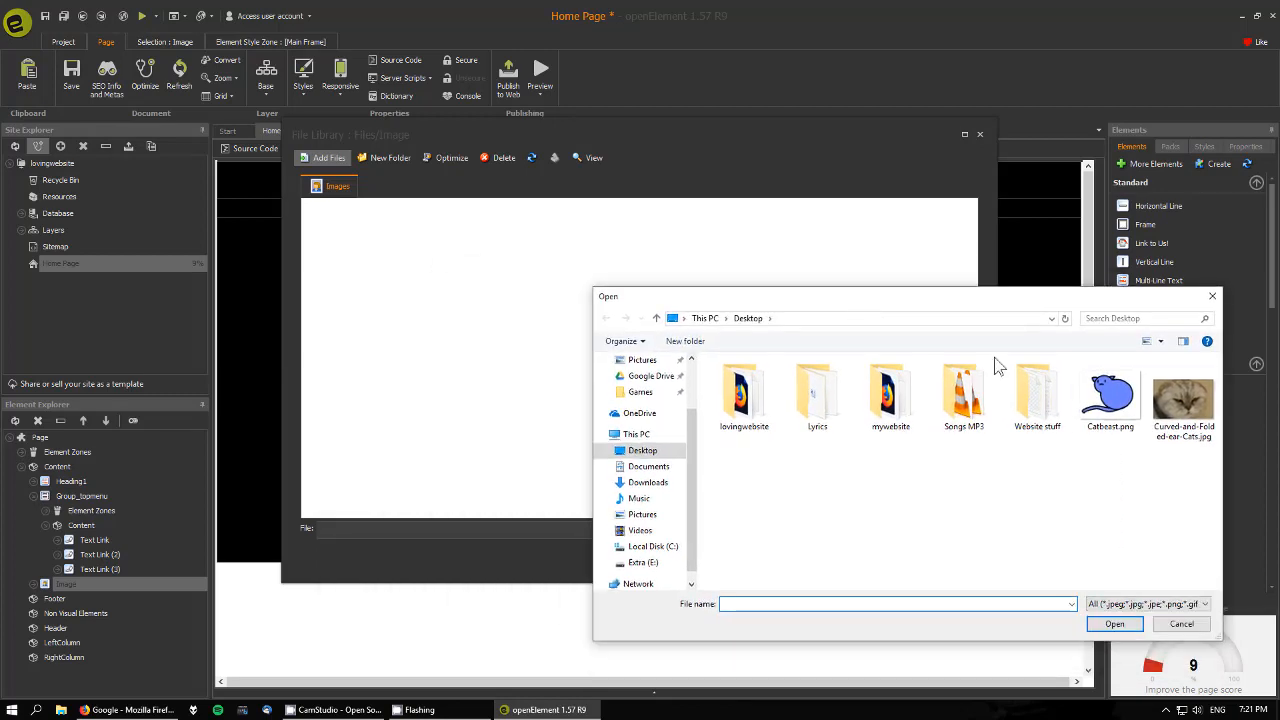
drag(957, 306, 866, 318)
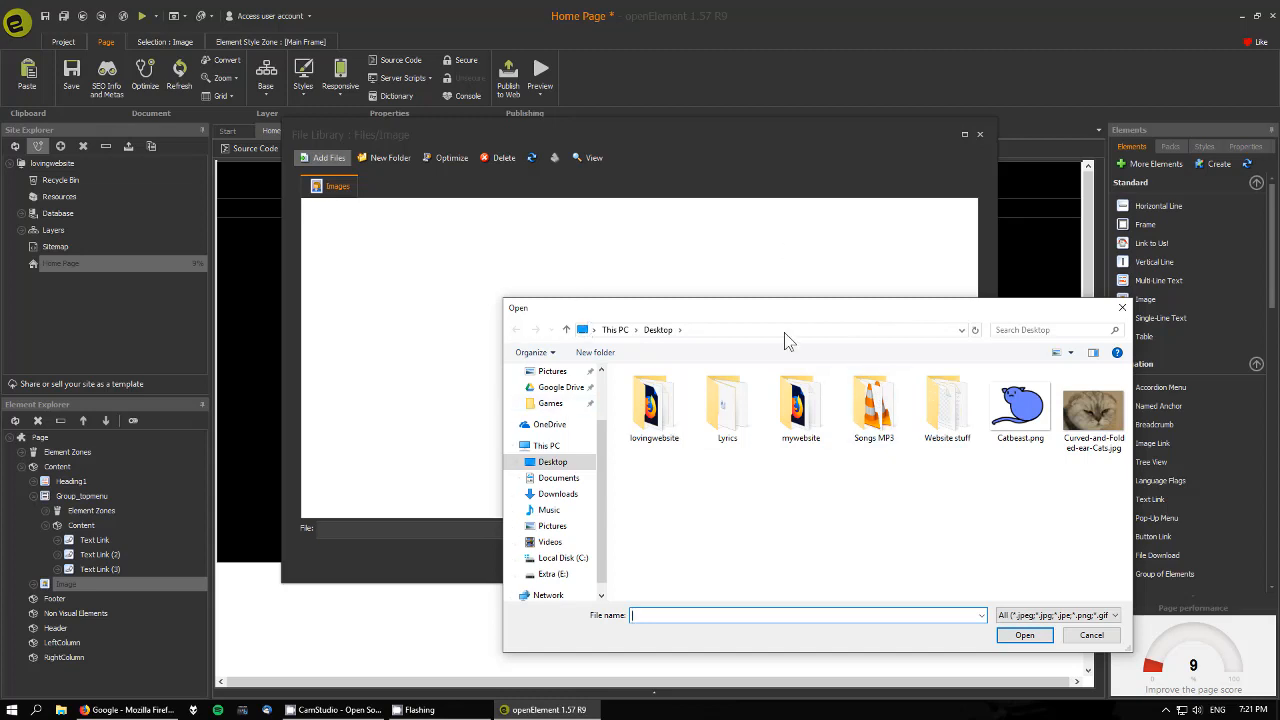
drag(812, 313, 878, 303)
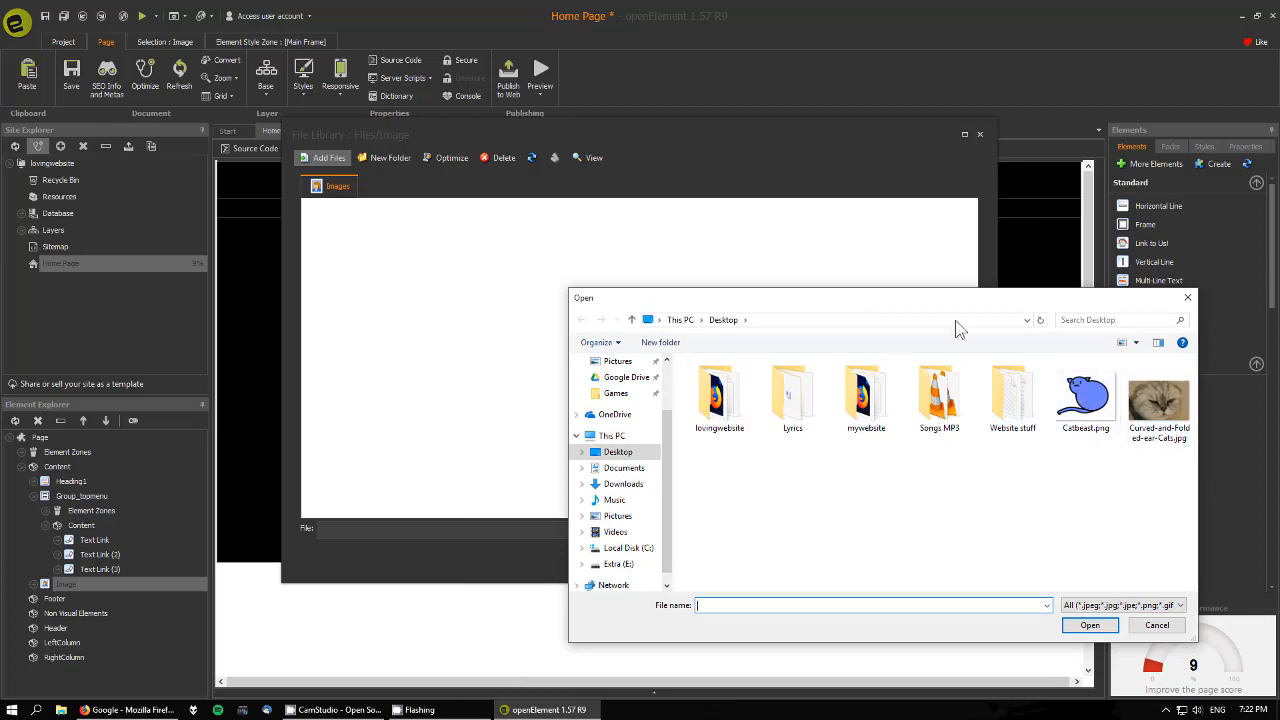
drag(894, 297, 858, 262)
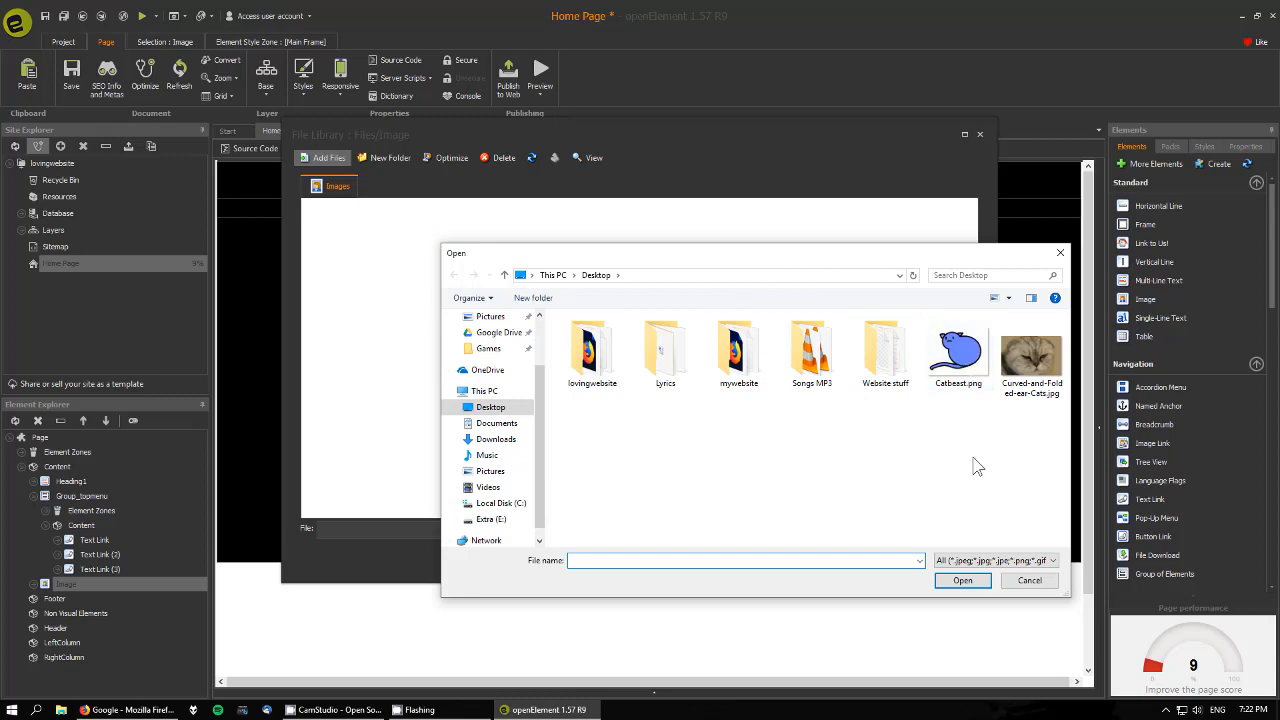
click(958, 352)
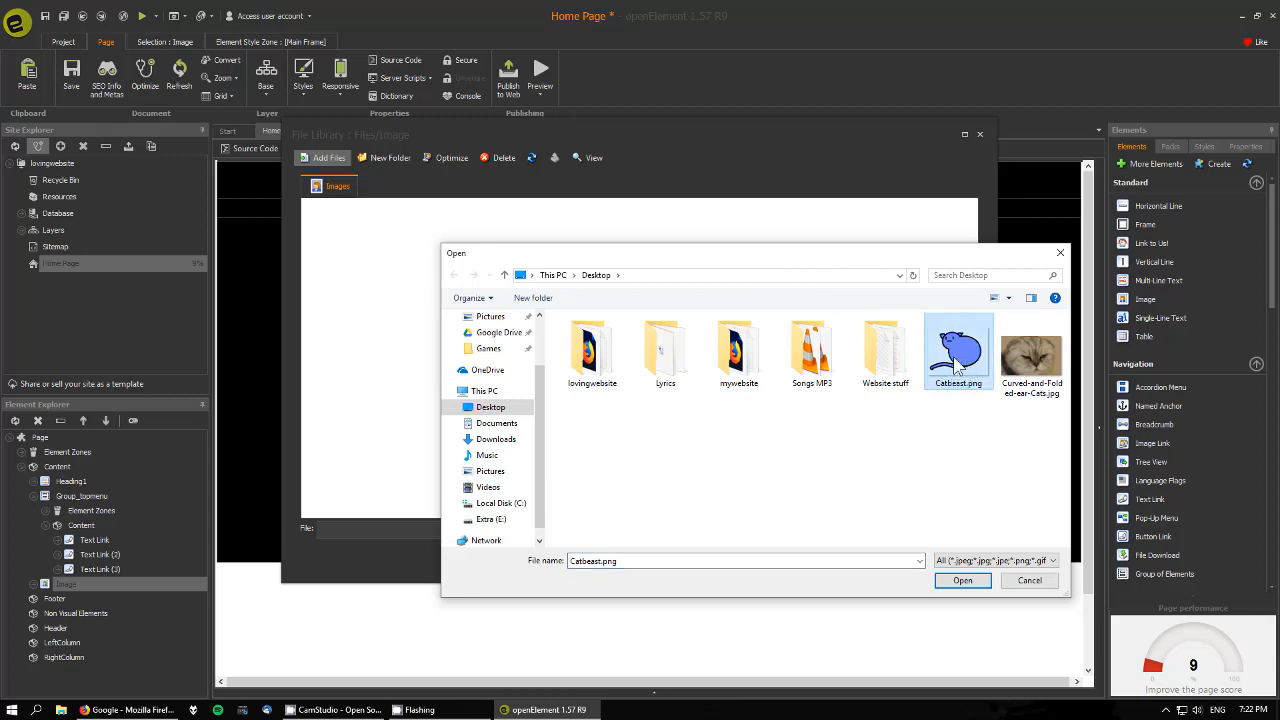
click(962, 580)
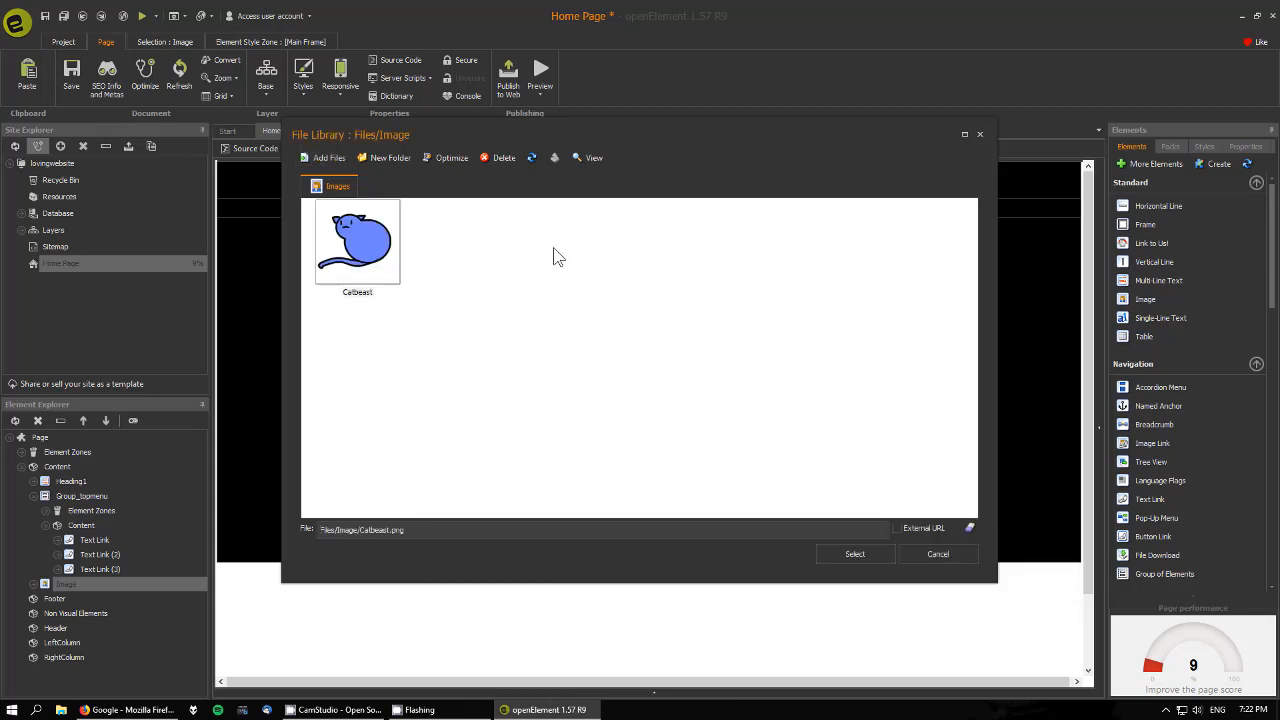
Insert the Catbeast image into the new element, move it to the page's left half just under the heading, and deselect it.
click(375, 243)
click(557, 275)
click(392, 212)
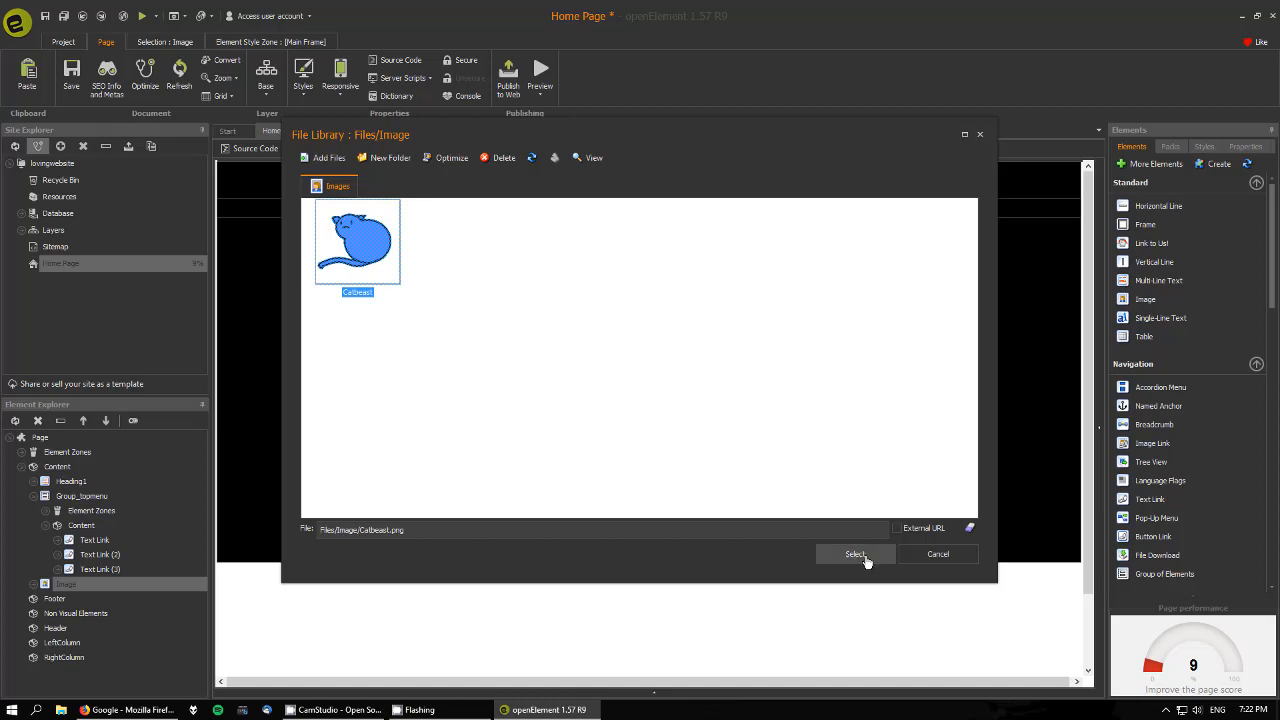
click(612, 338)
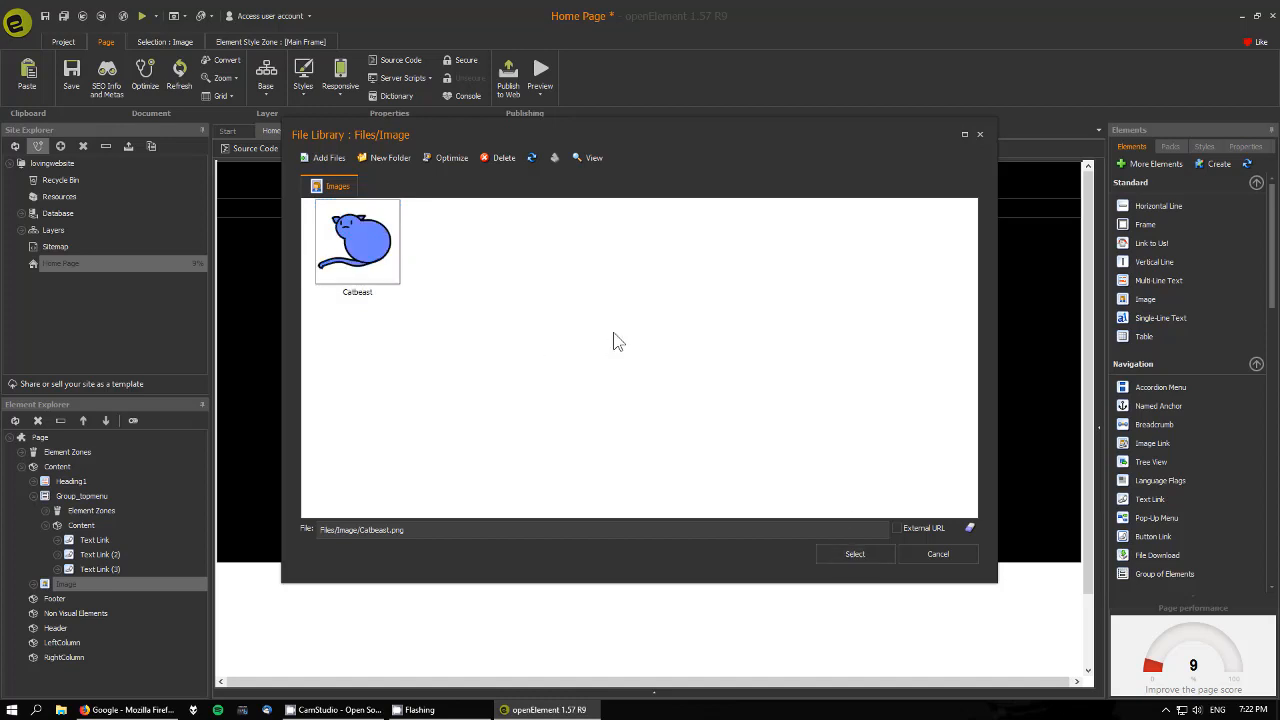
click(388, 232)
click(868, 558)
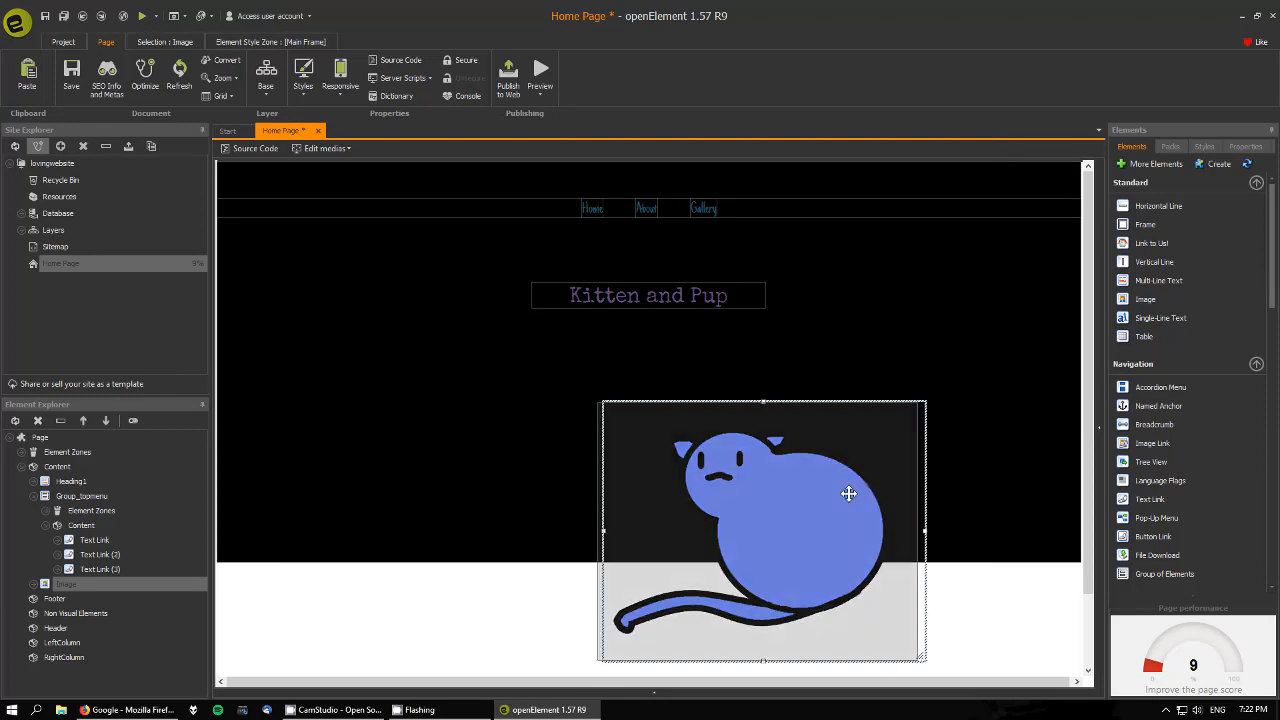
drag(848, 493, 497, 405)
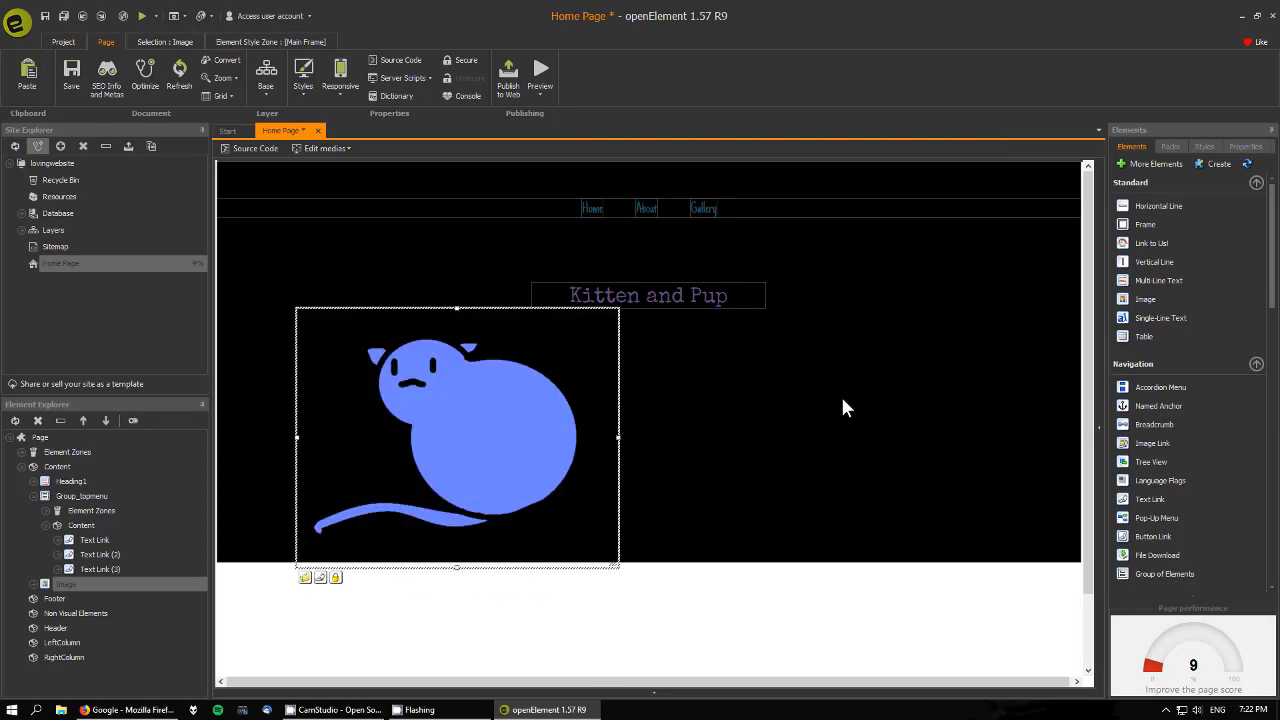
click(972, 384)
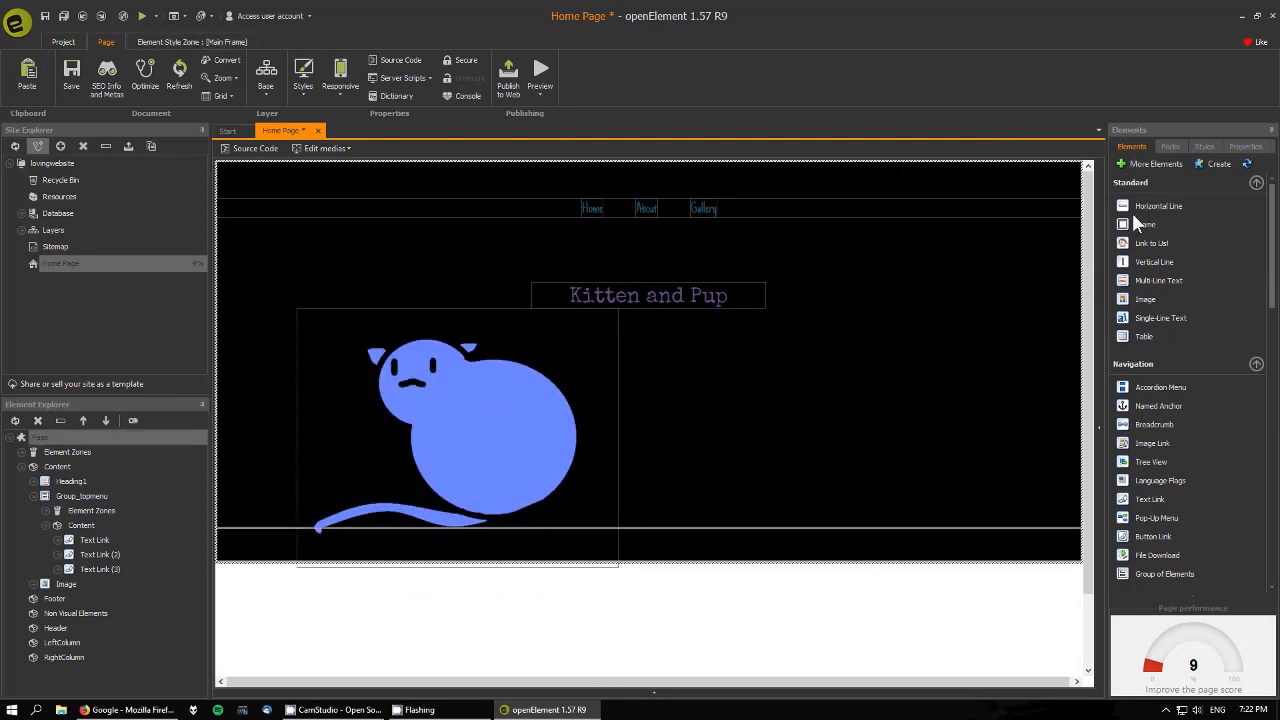
Add a Frame element beside the Catbeast image, about 760 px from the page's left edge and 290 px from its top.
mouse_move(1144, 229)
mouse_down()
mouse_move(748, 457)
mouse_move(800, 435)
mouse_up()
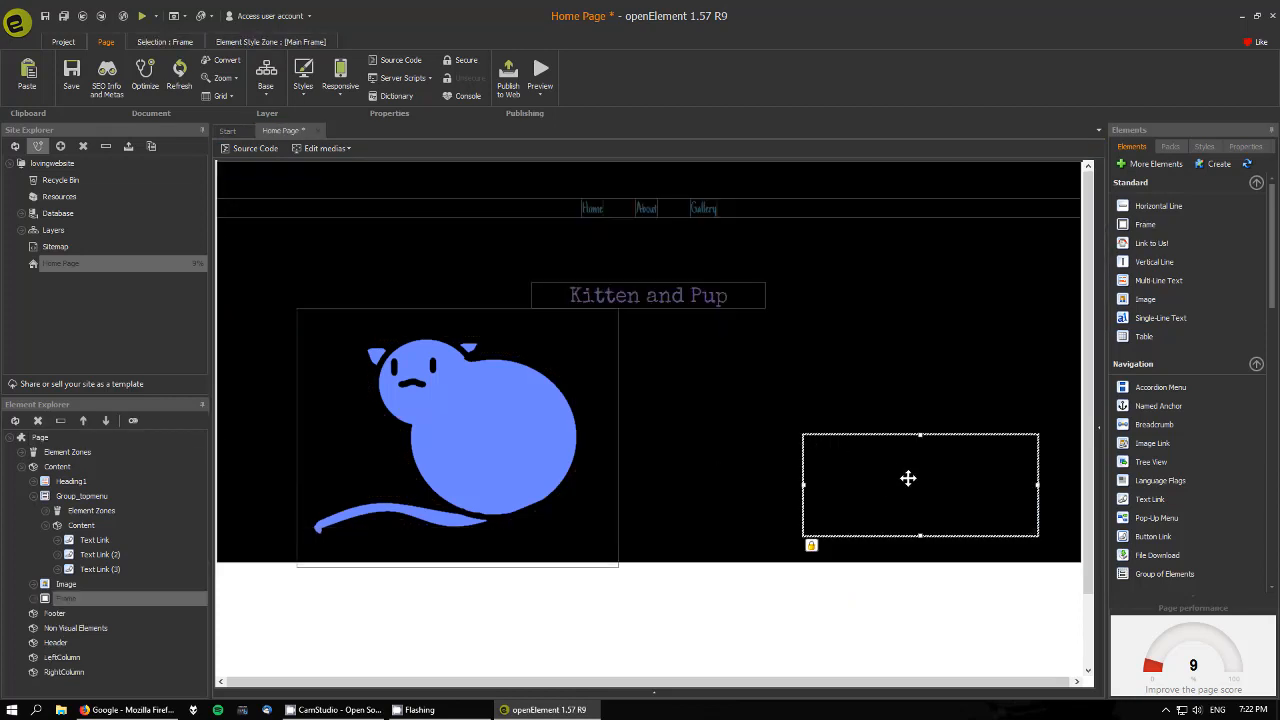
drag(905, 477, 826, 397)
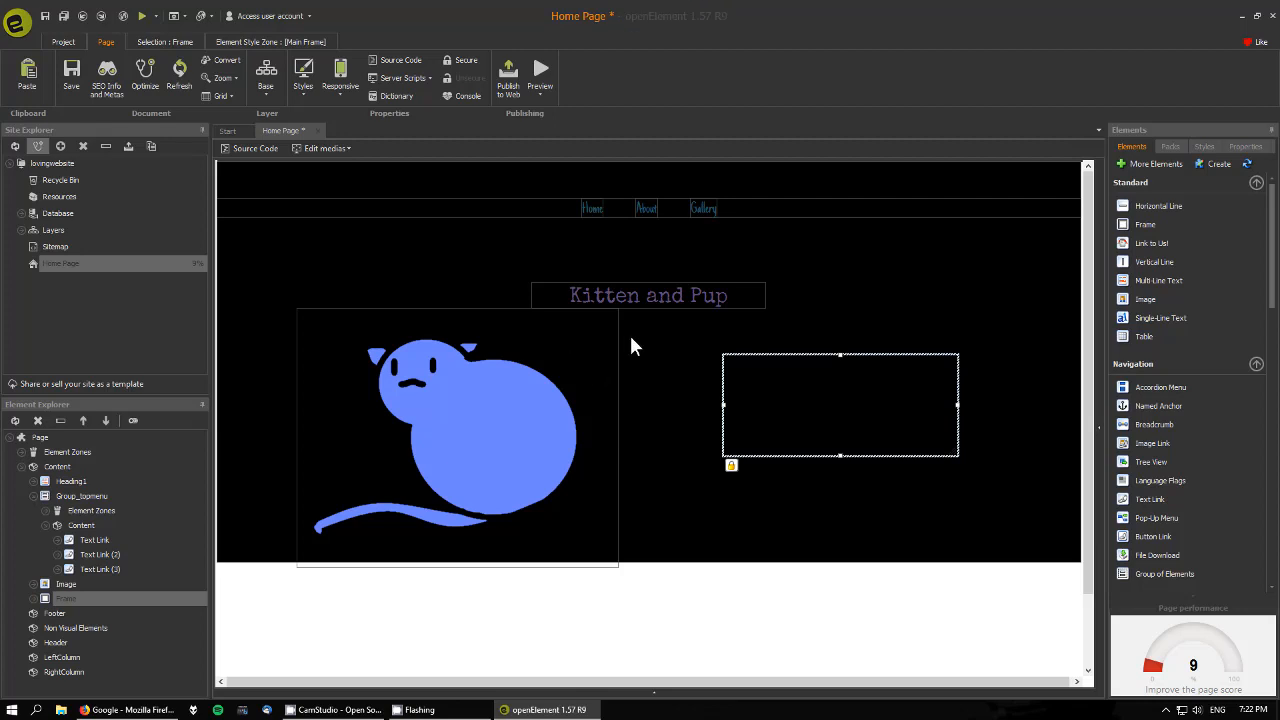
Examine the Catbeast image's dimension and positioning styles, and select the empty frame beside it to compare the same settings.
click(574, 352)
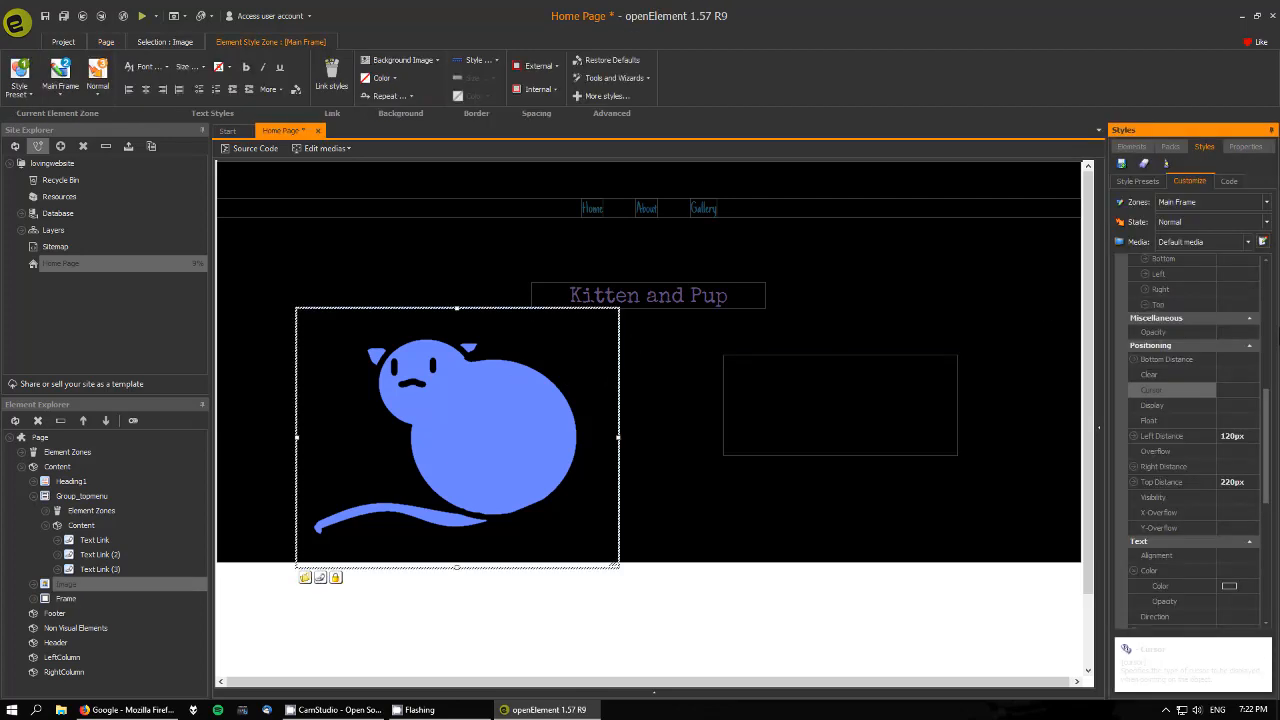
drag(1268, 415, 1272, 268)
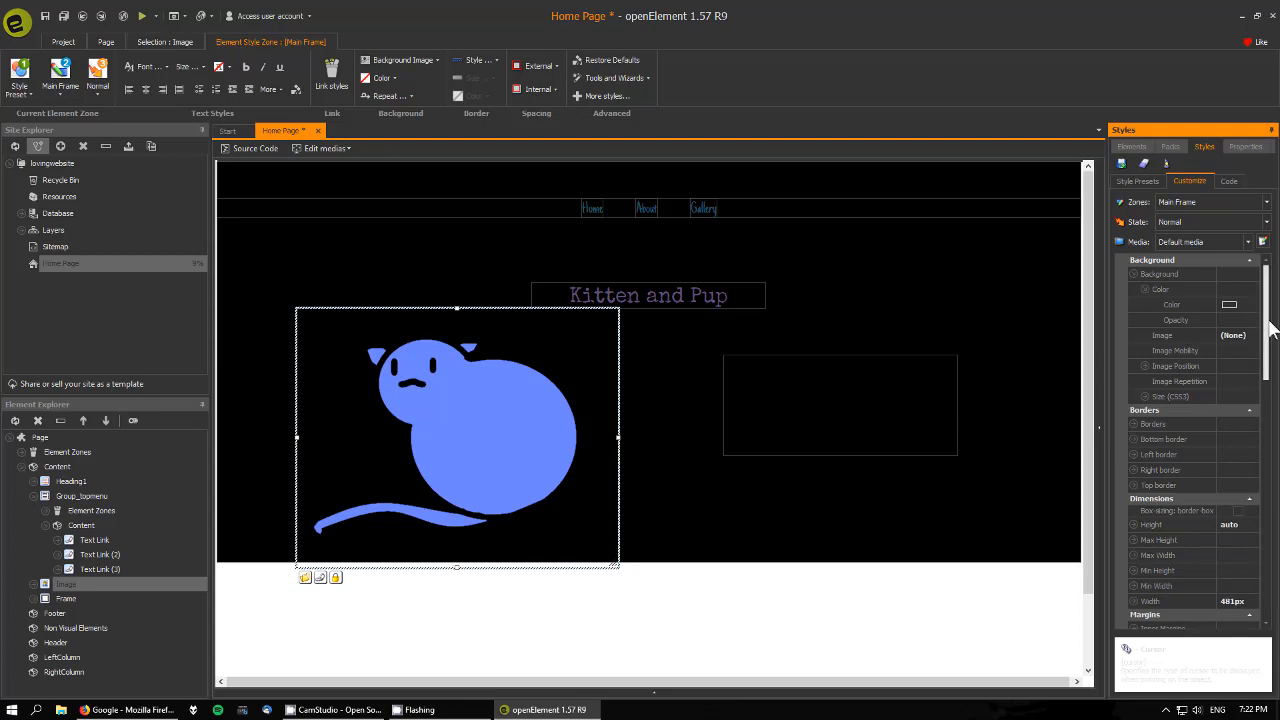
drag(1268, 323, 1279, 485)
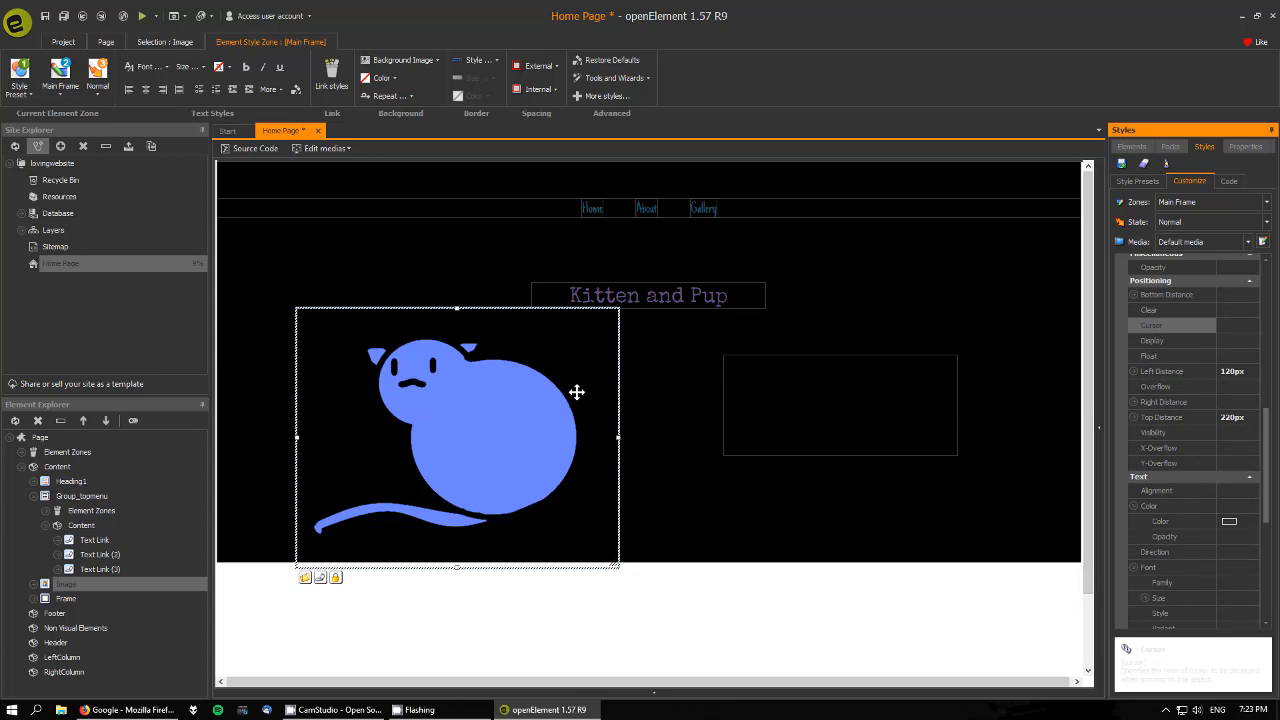
click(857, 402)
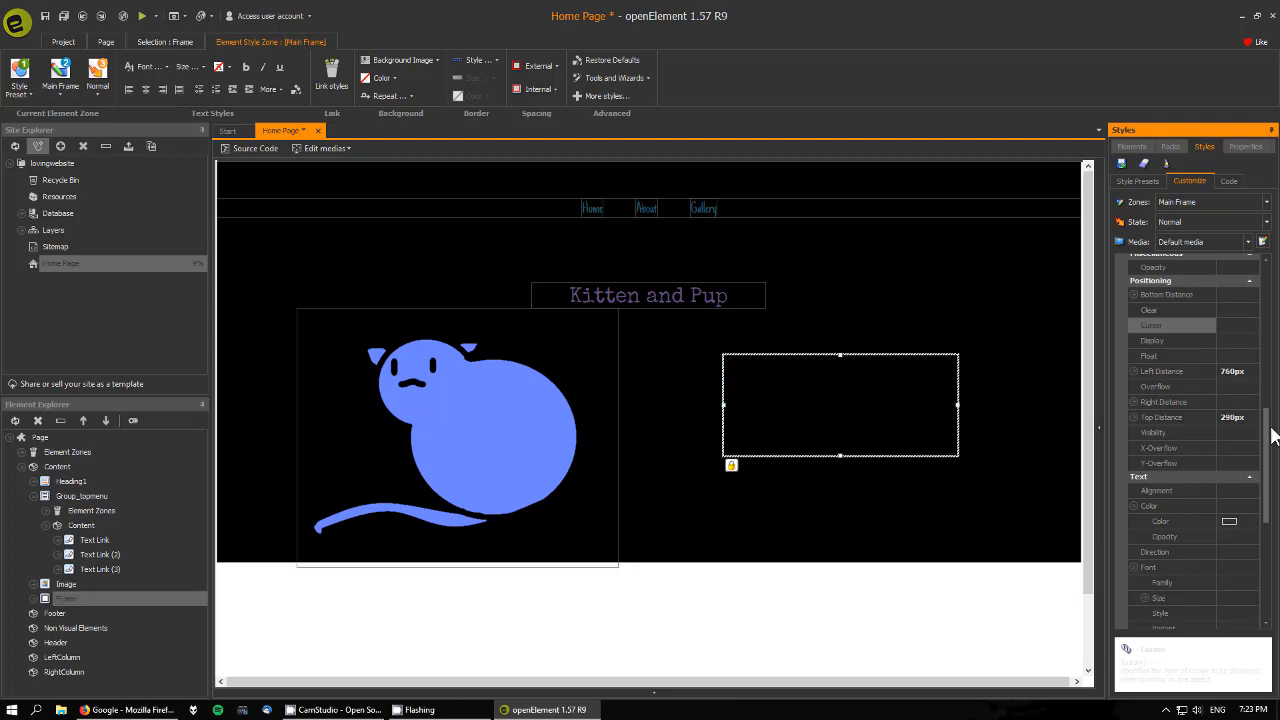
Set the Catbeast image from the file library as the selected frame's background image.
scroll(1270, 425, up, 10)
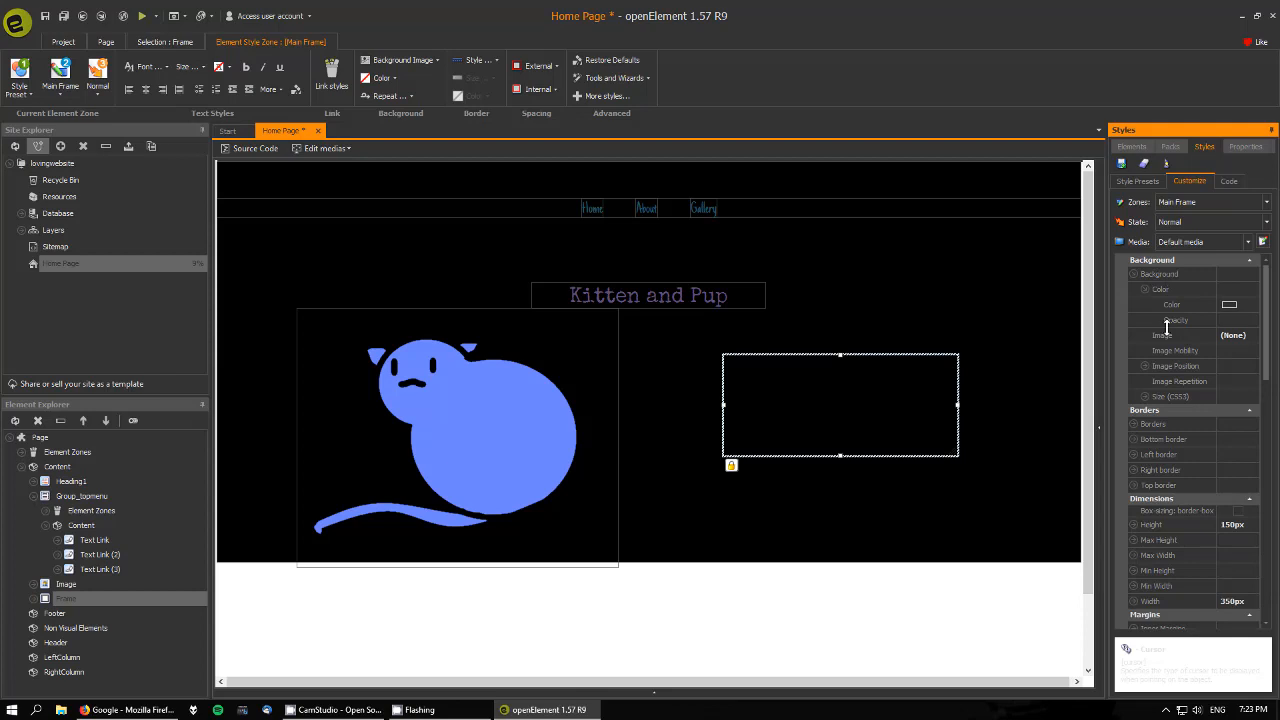
click(1228, 337)
click(1250, 336)
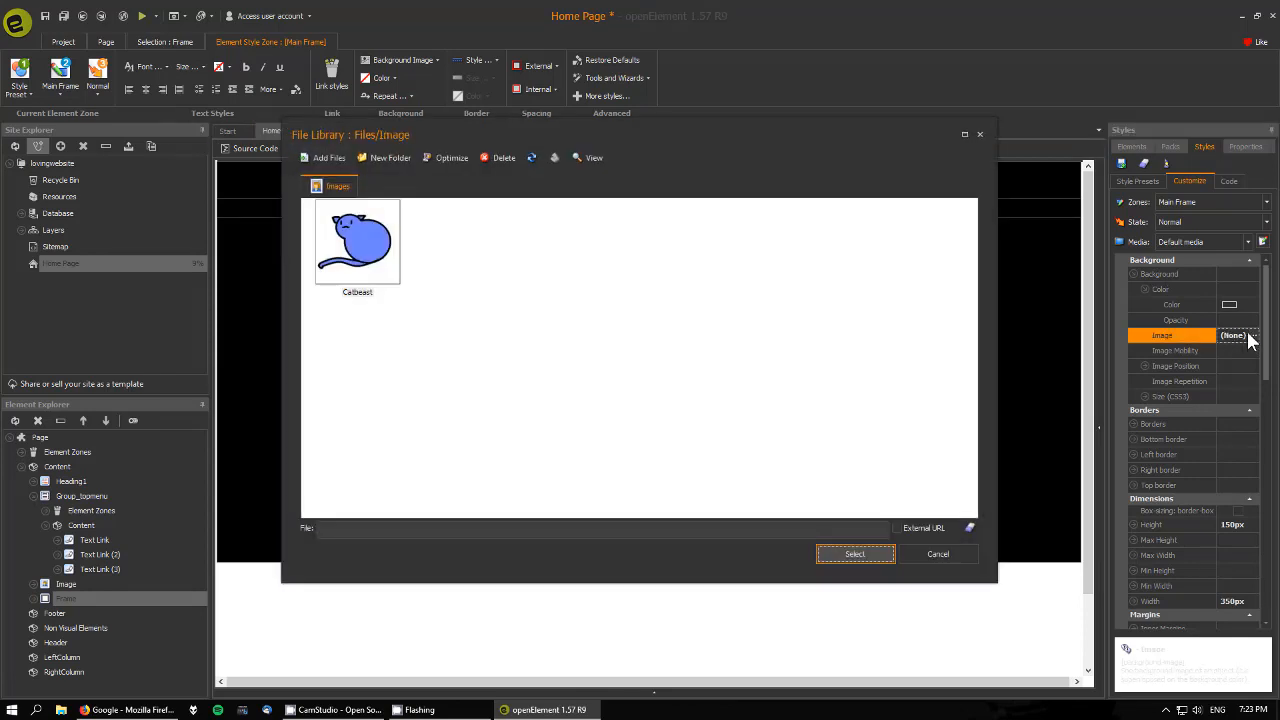
click(357, 241)
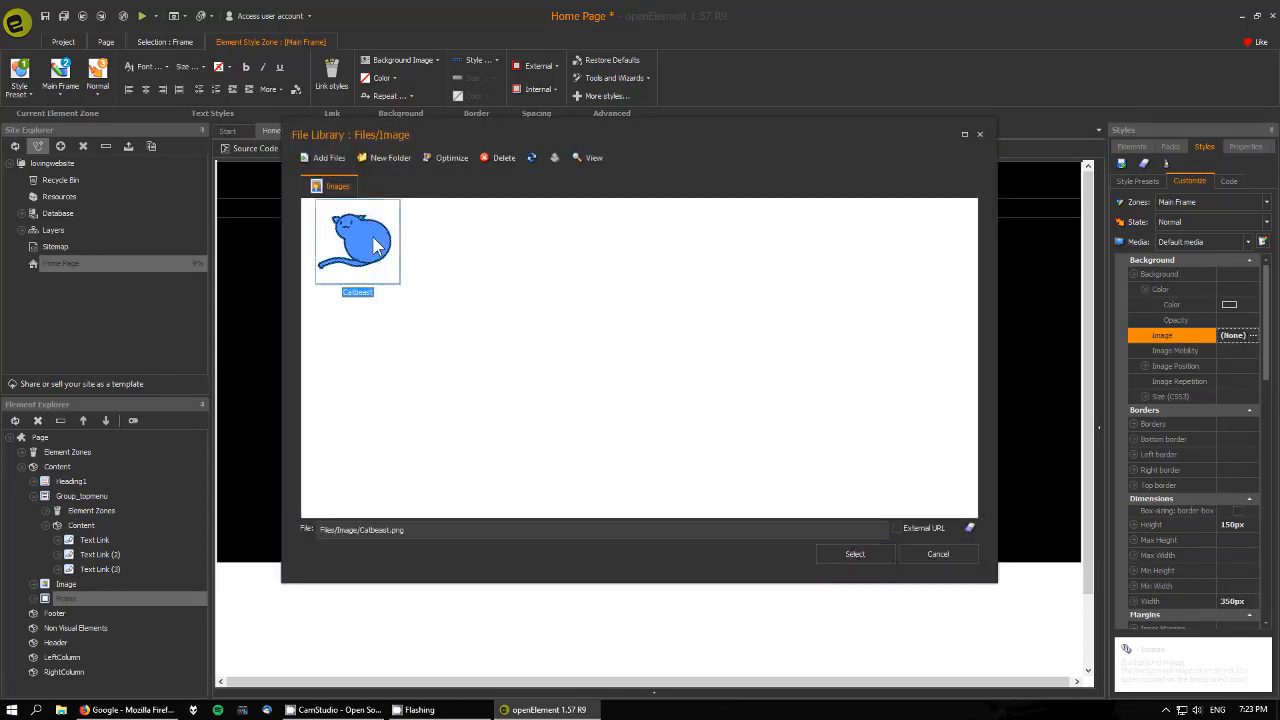
click(855, 554)
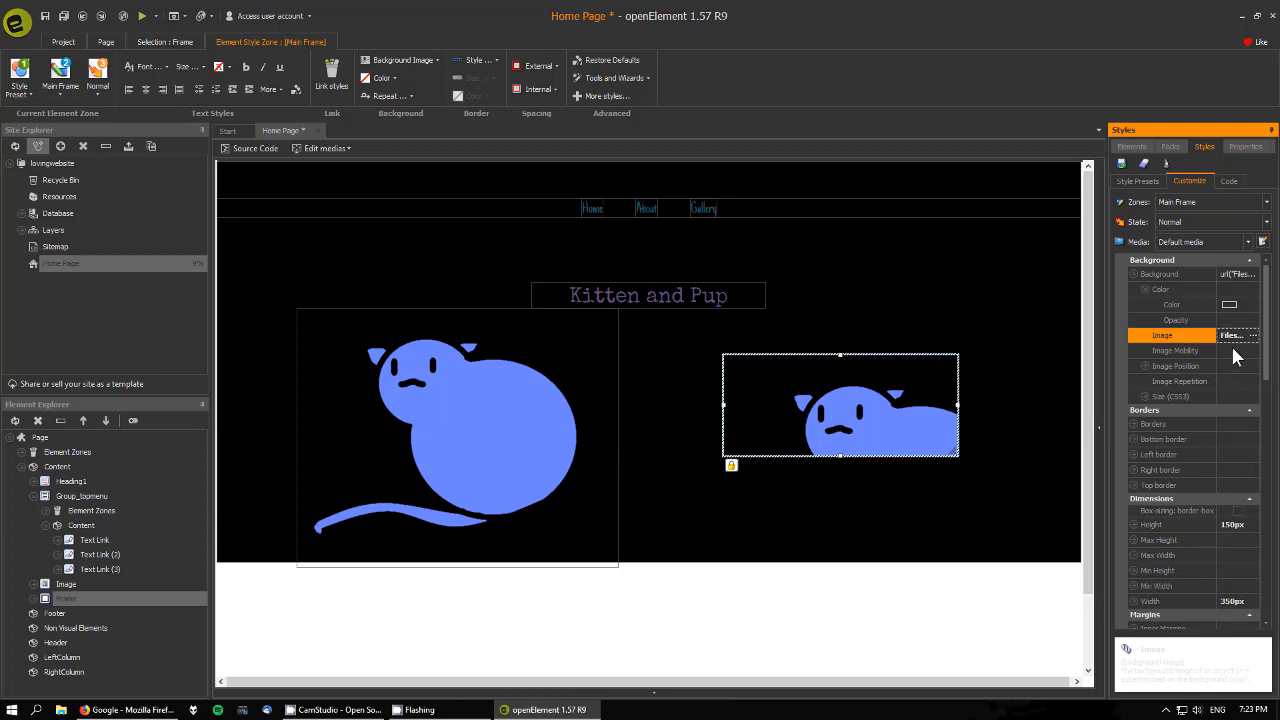
Set the frame's background image position to the predefined Center Center option.
click(1145, 367)
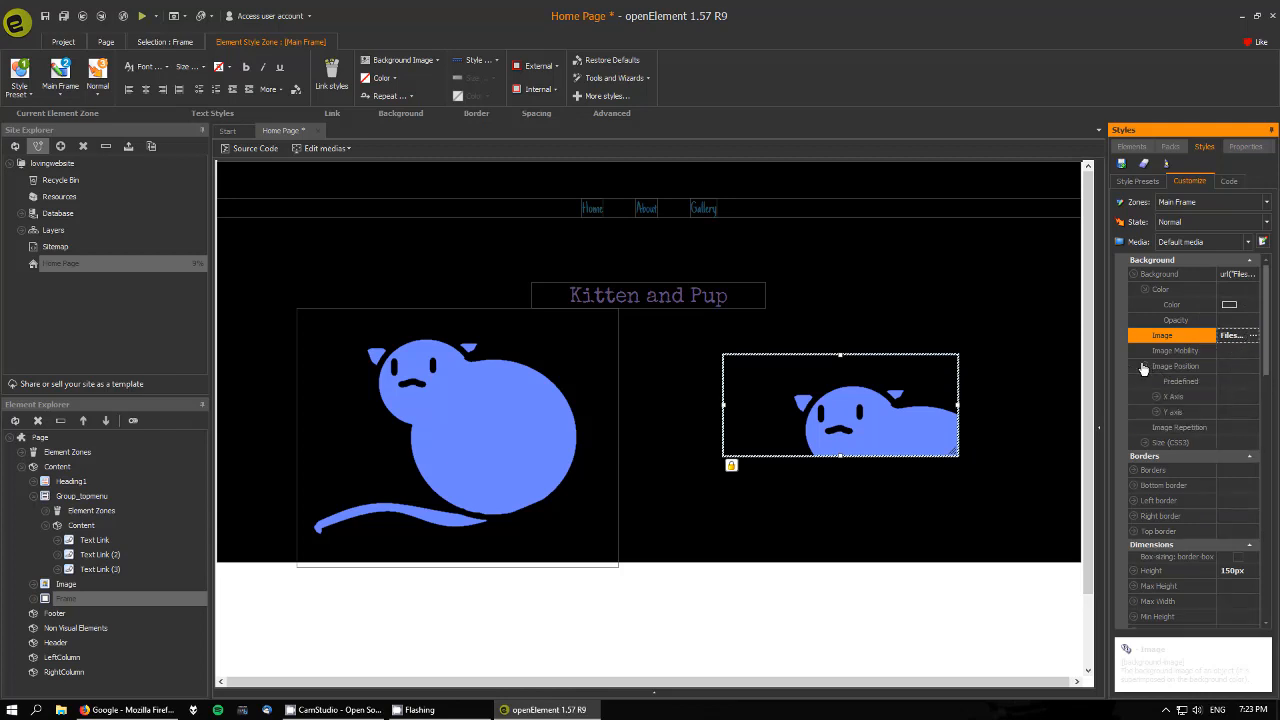
click(1240, 368)
click(1237, 384)
click(1254, 383)
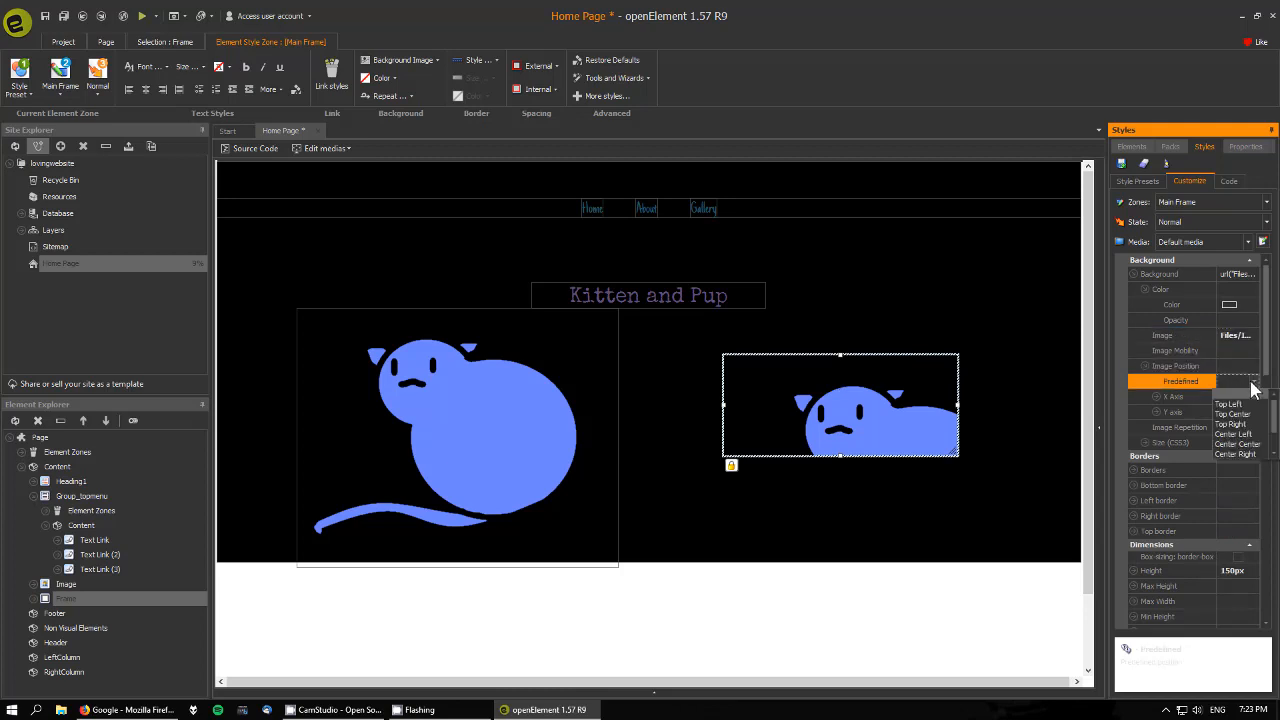
click(1240, 453)
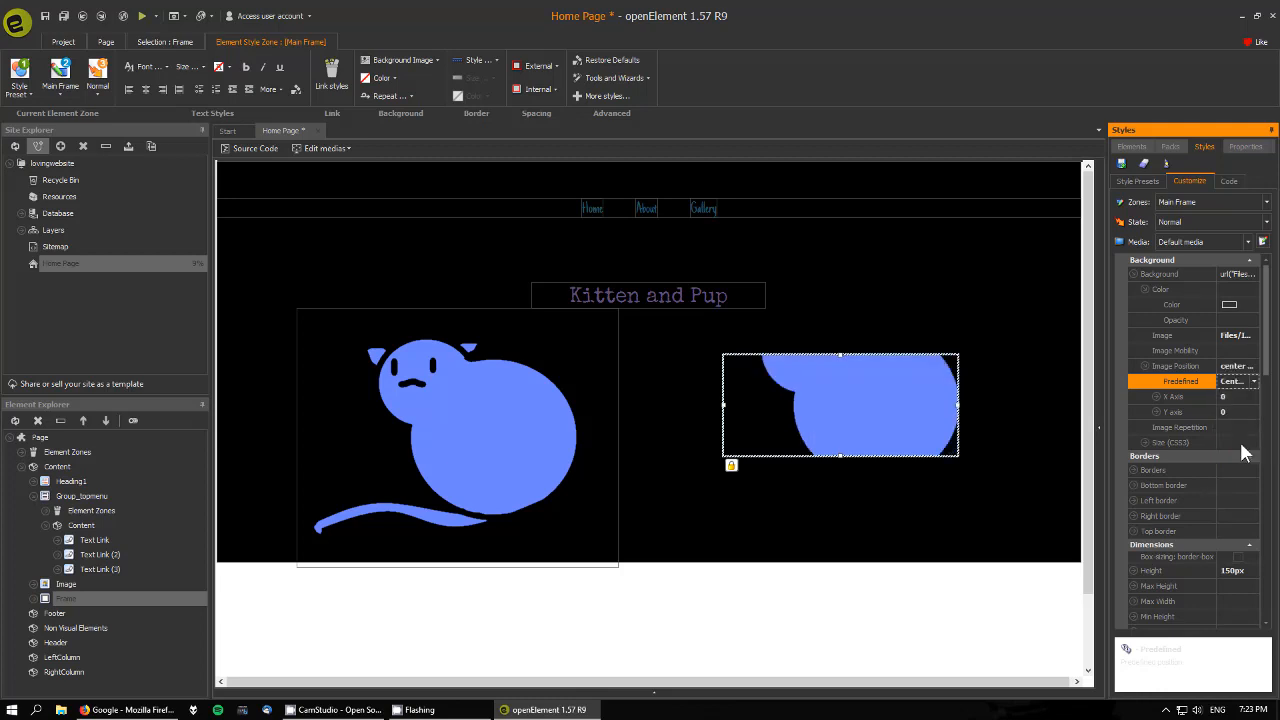
click(1145, 367)
click(1145, 370)
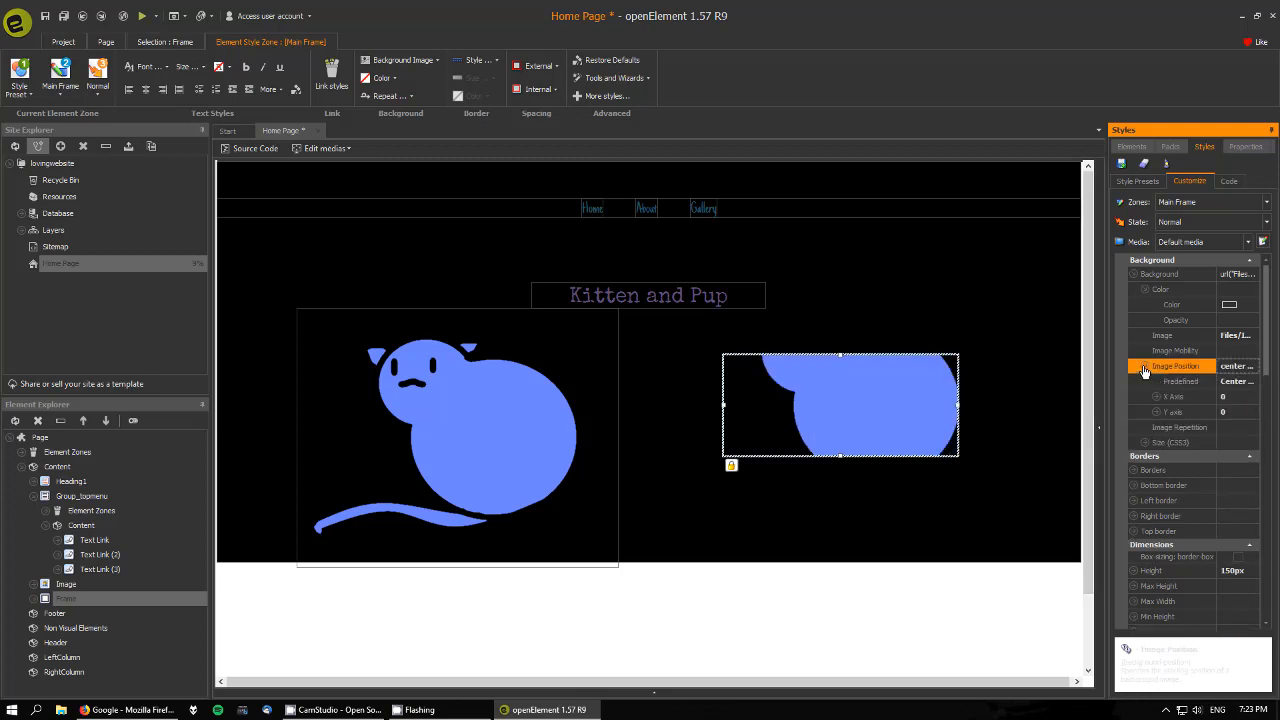
click(1145, 370)
Set the frame's background size to contain and its image repetition to Fixed.
click(1147, 400)
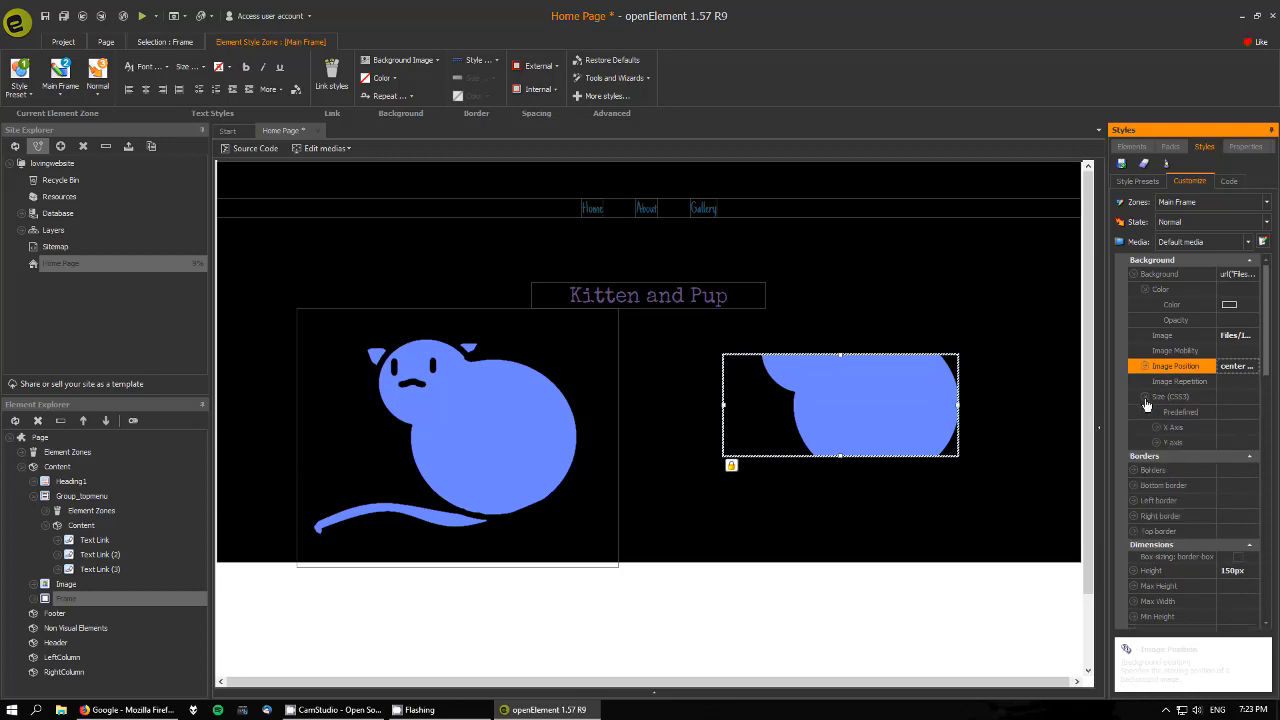
click(1247, 413)
click(1254, 413)
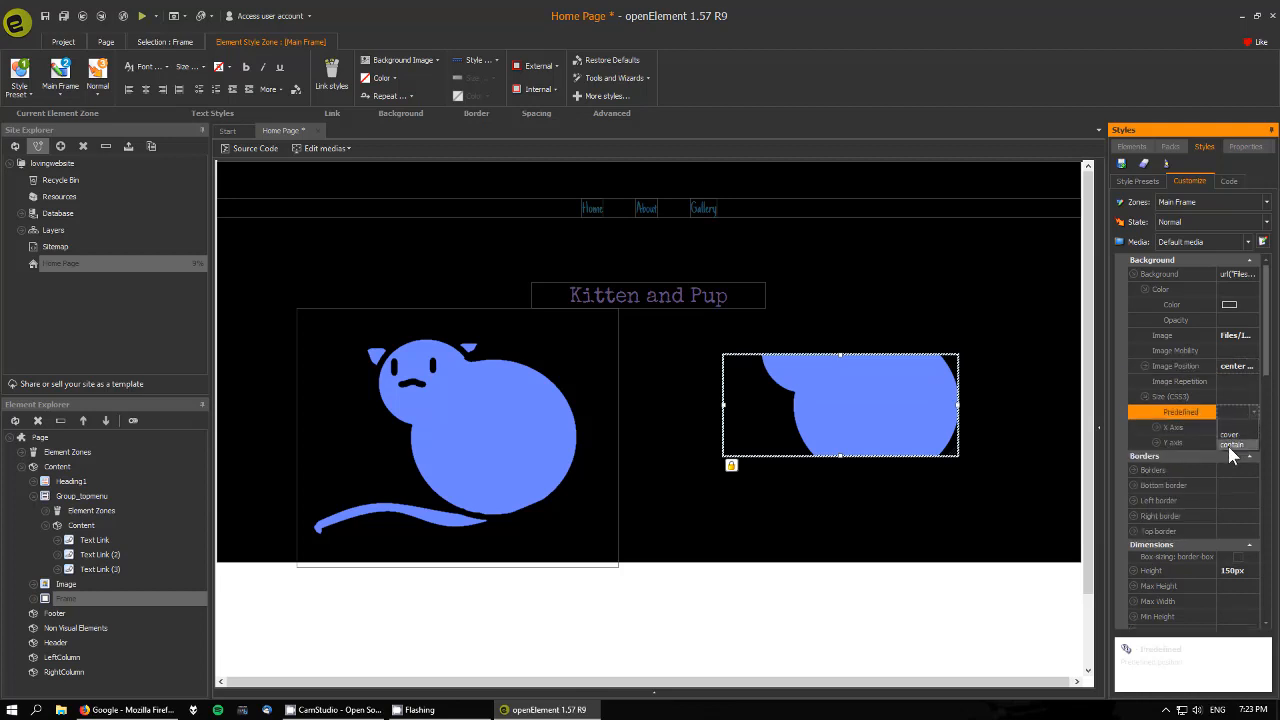
click(1232, 445)
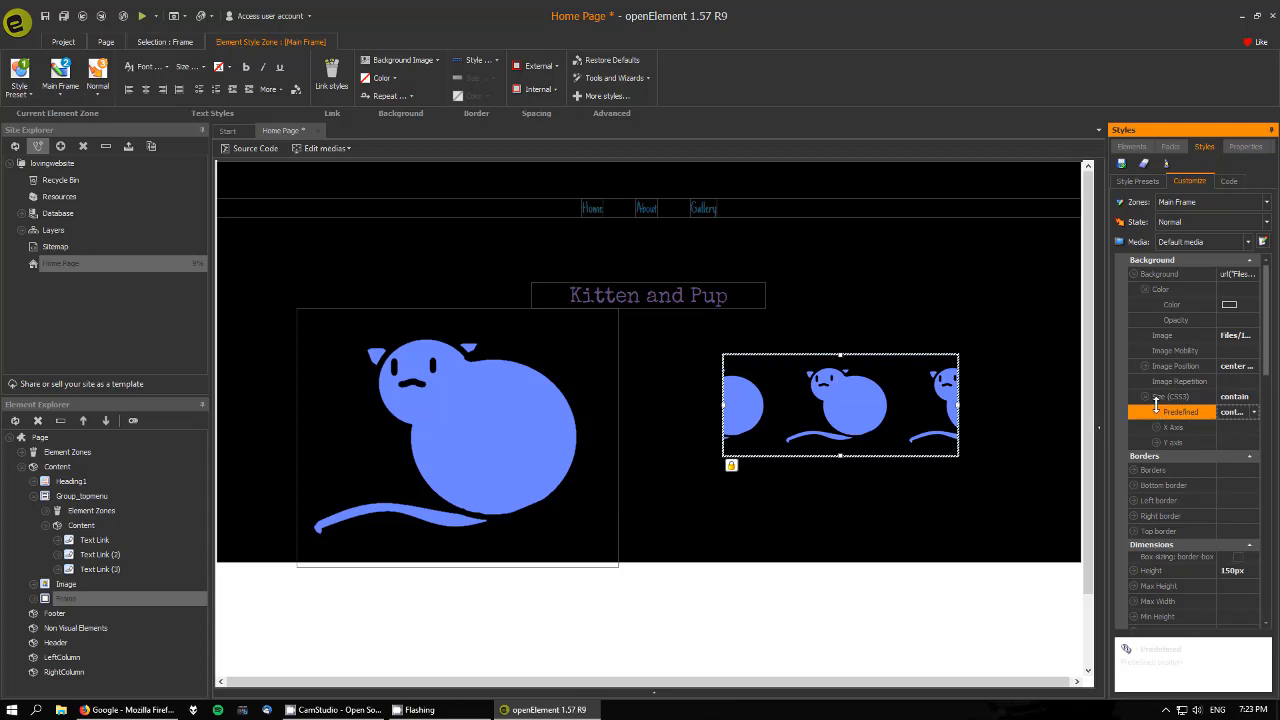
click(1215, 381)
click(1254, 382)
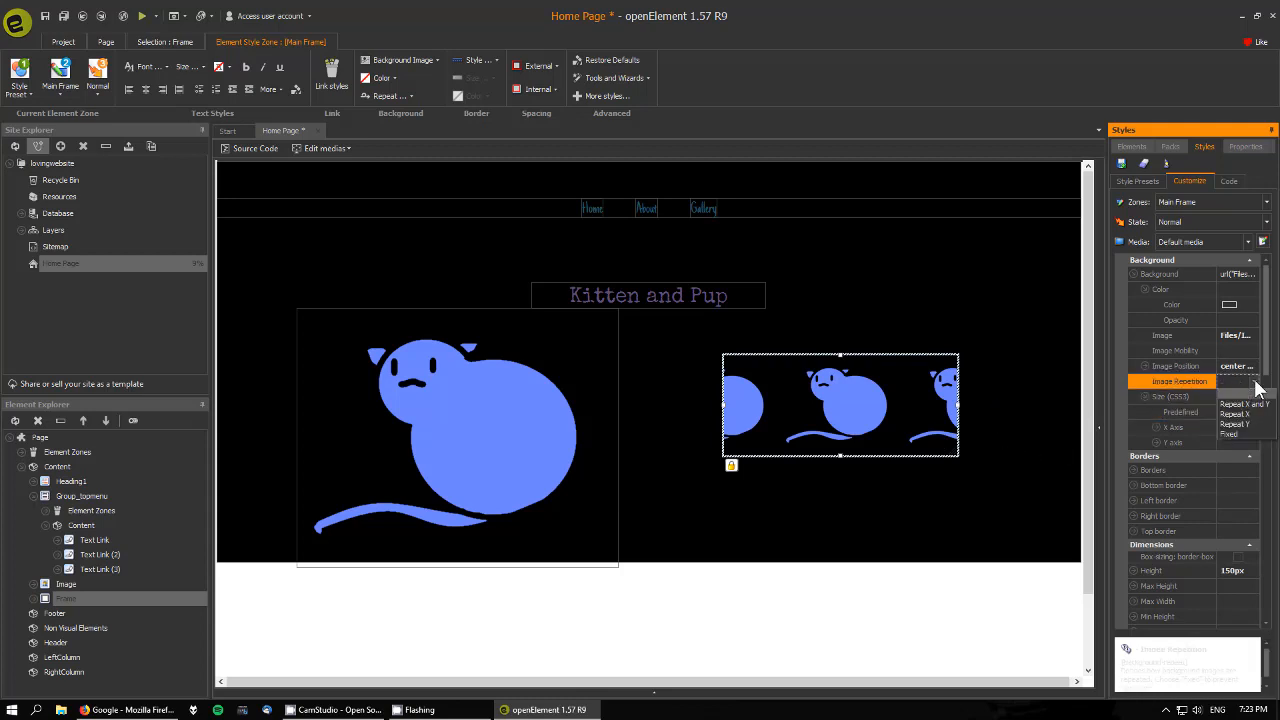
click(1229, 434)
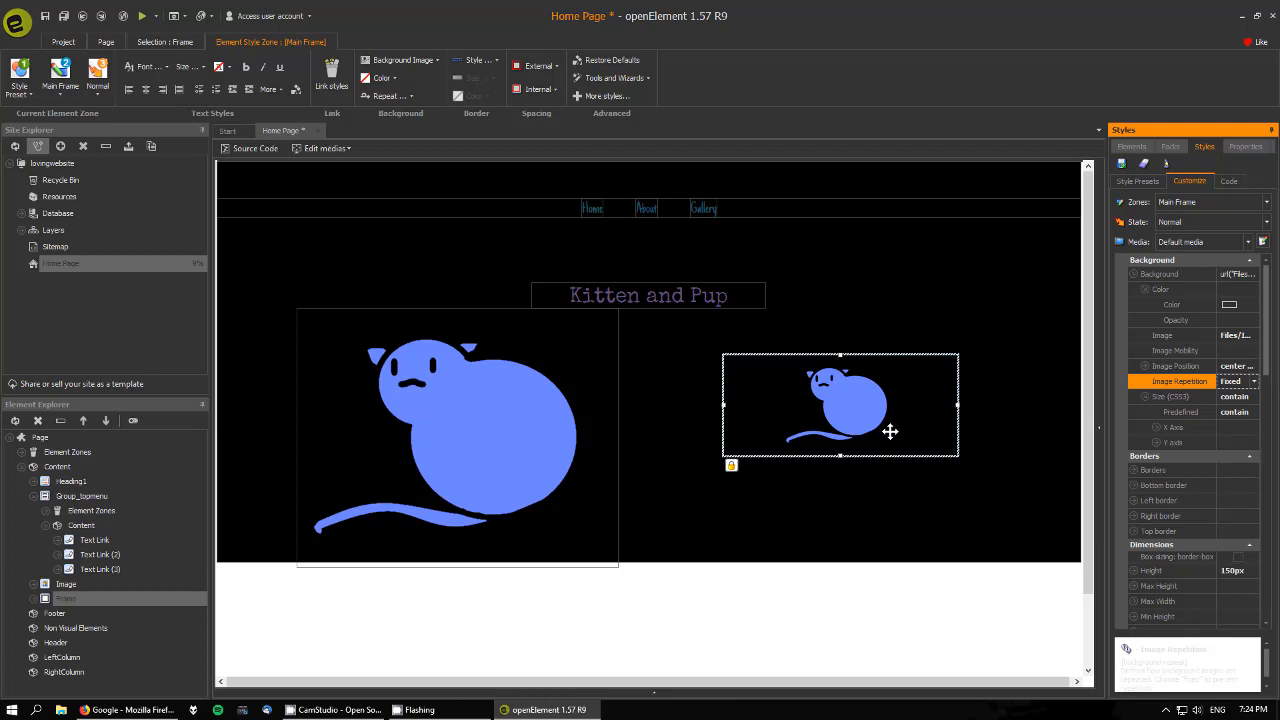
click(1247, 321)
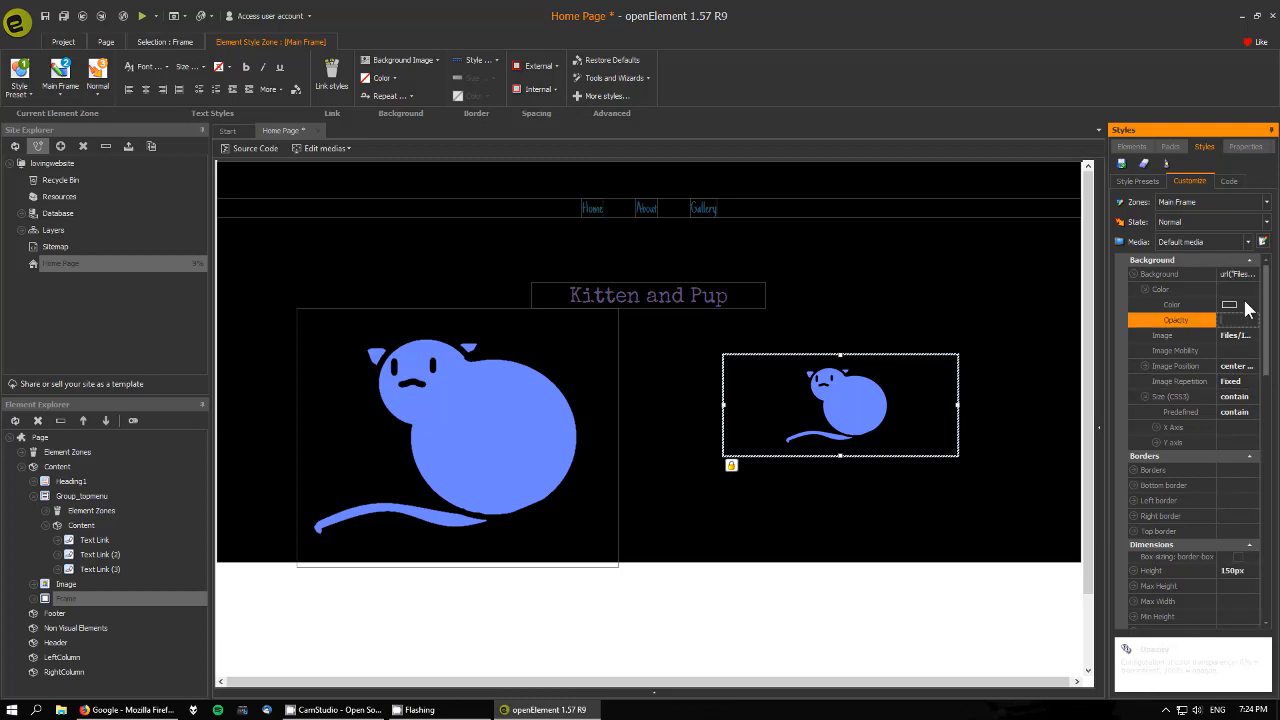
click(1251, 290)
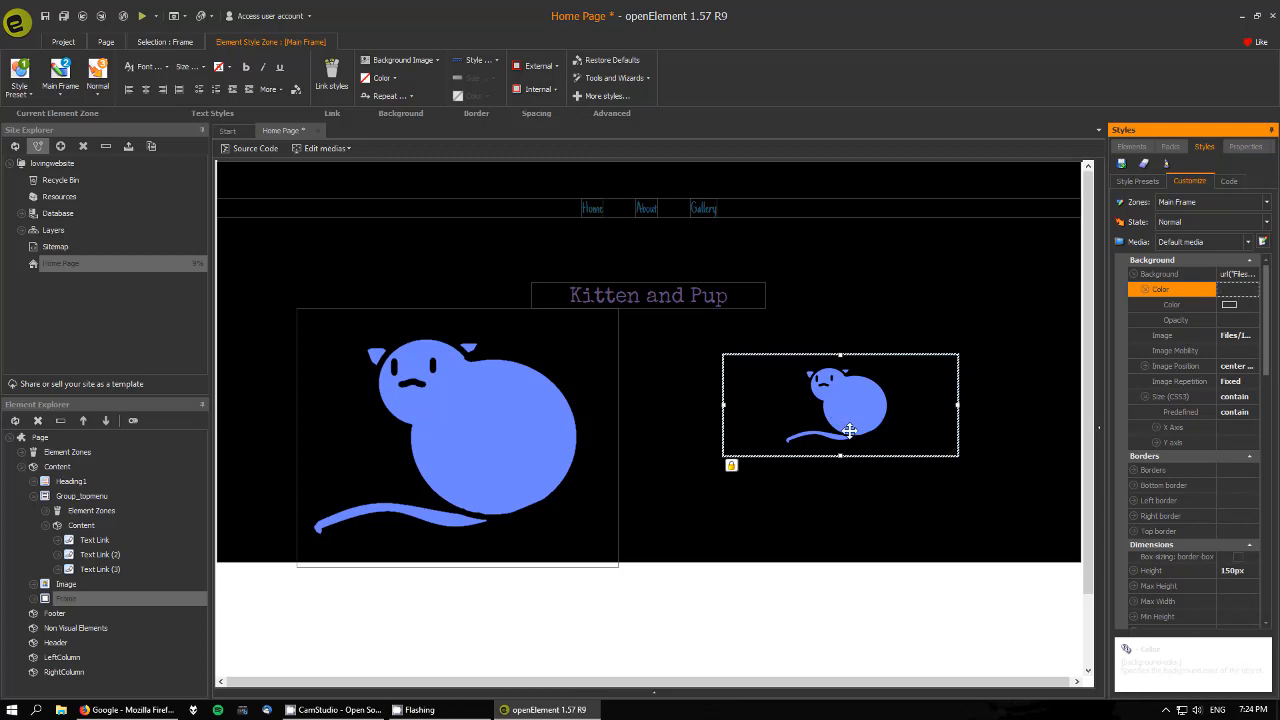
Delete the large standalone cat image from the page.
click(600, 360)
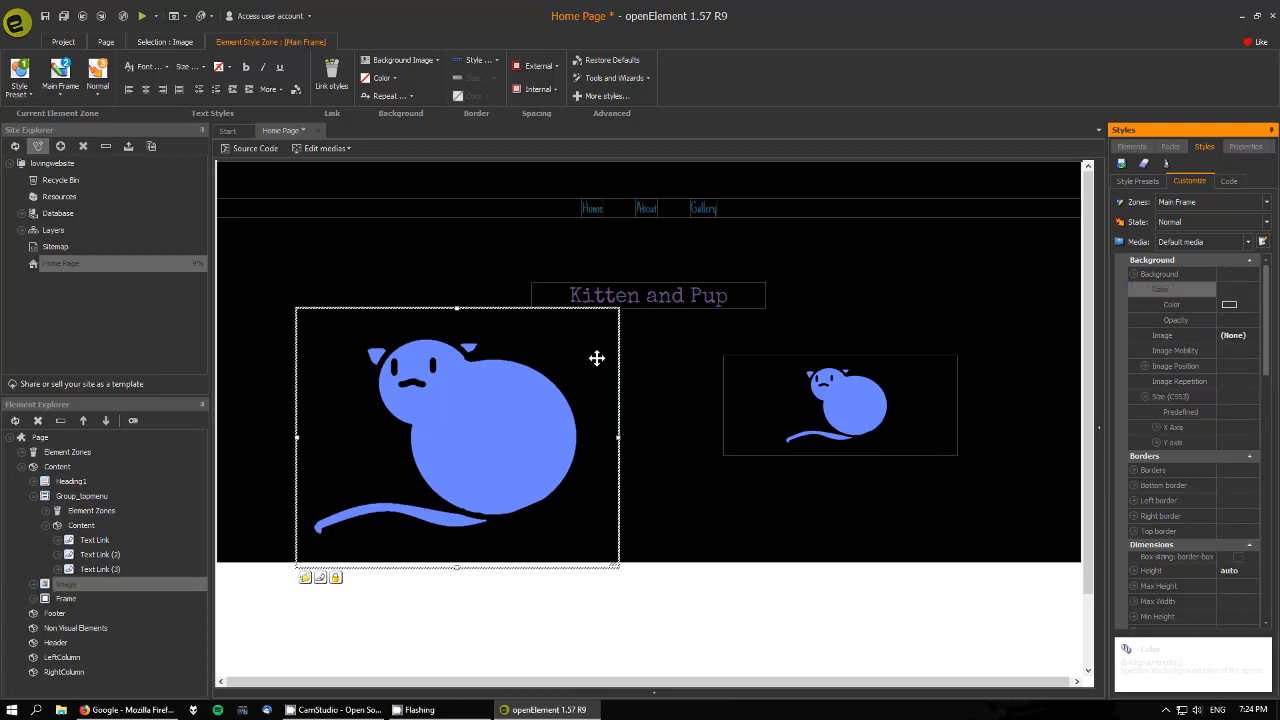
right_click(597, 358)
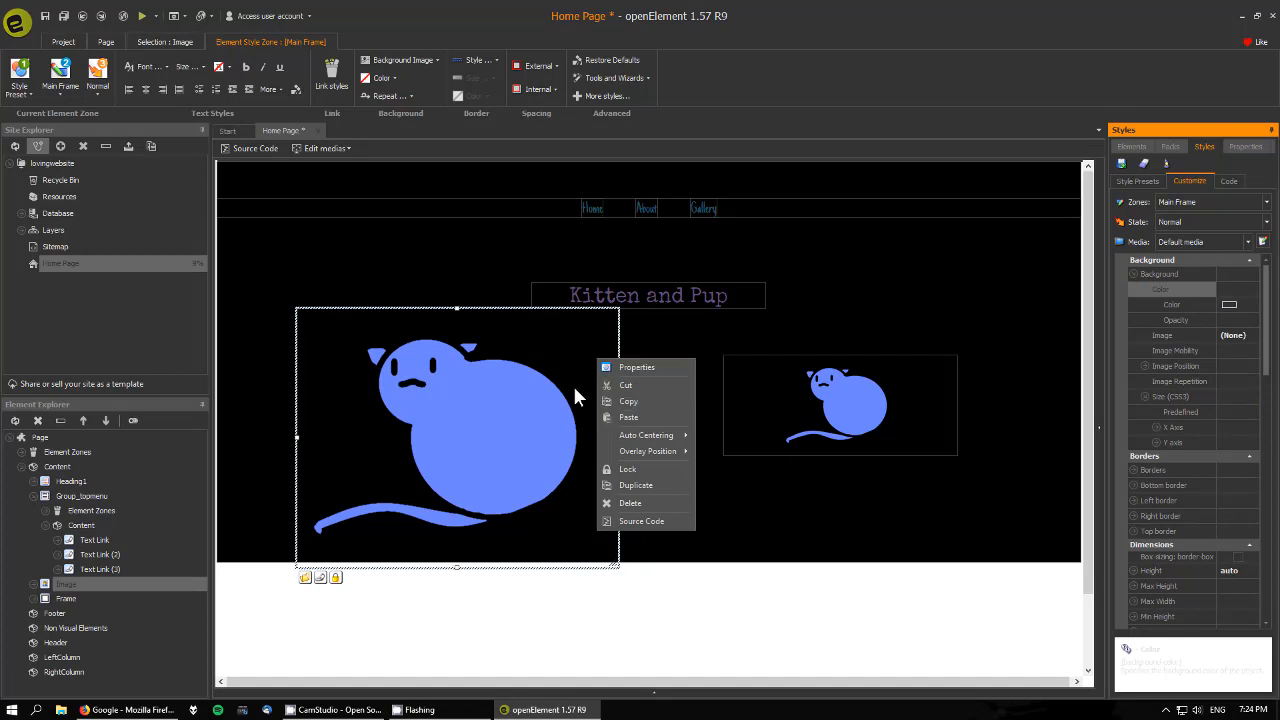
click(636, 502)
click(642, 389)
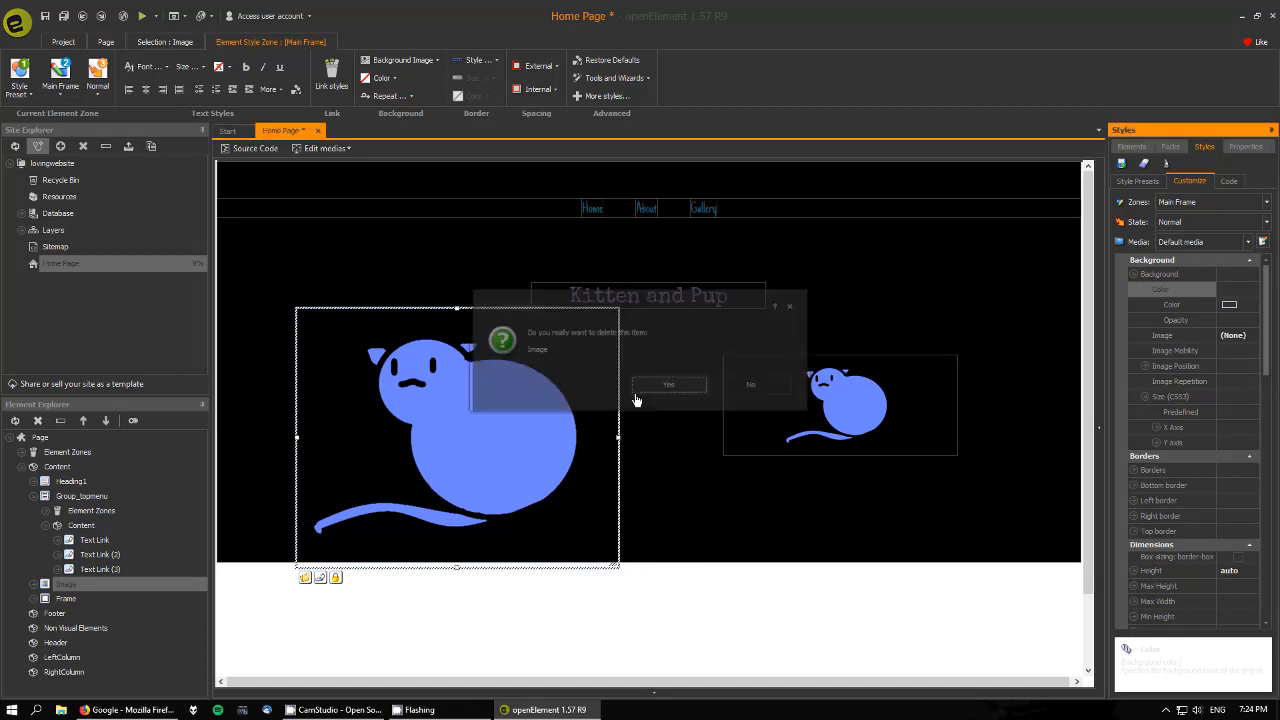
Center the cat frame horizontally on the page with Auto Centering.
click(917, 380)
right_click(917, 382)
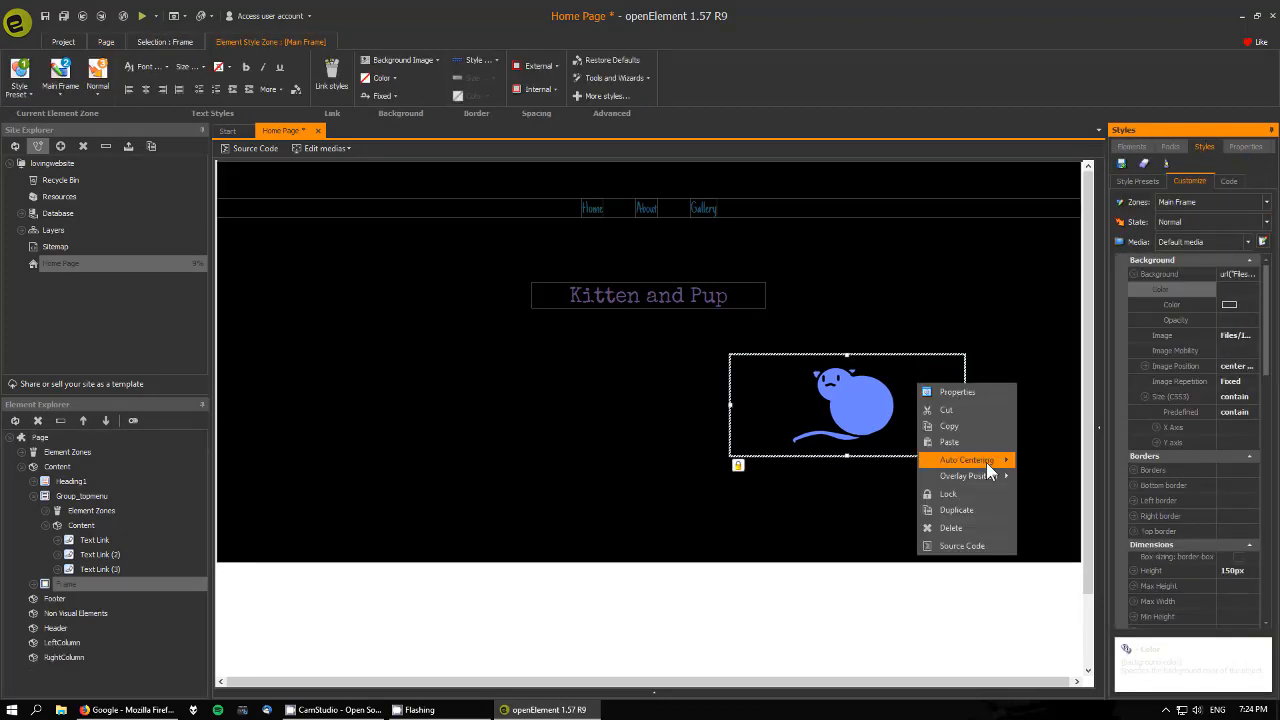
mouse_move(1000, 460)
click(1053, 462)
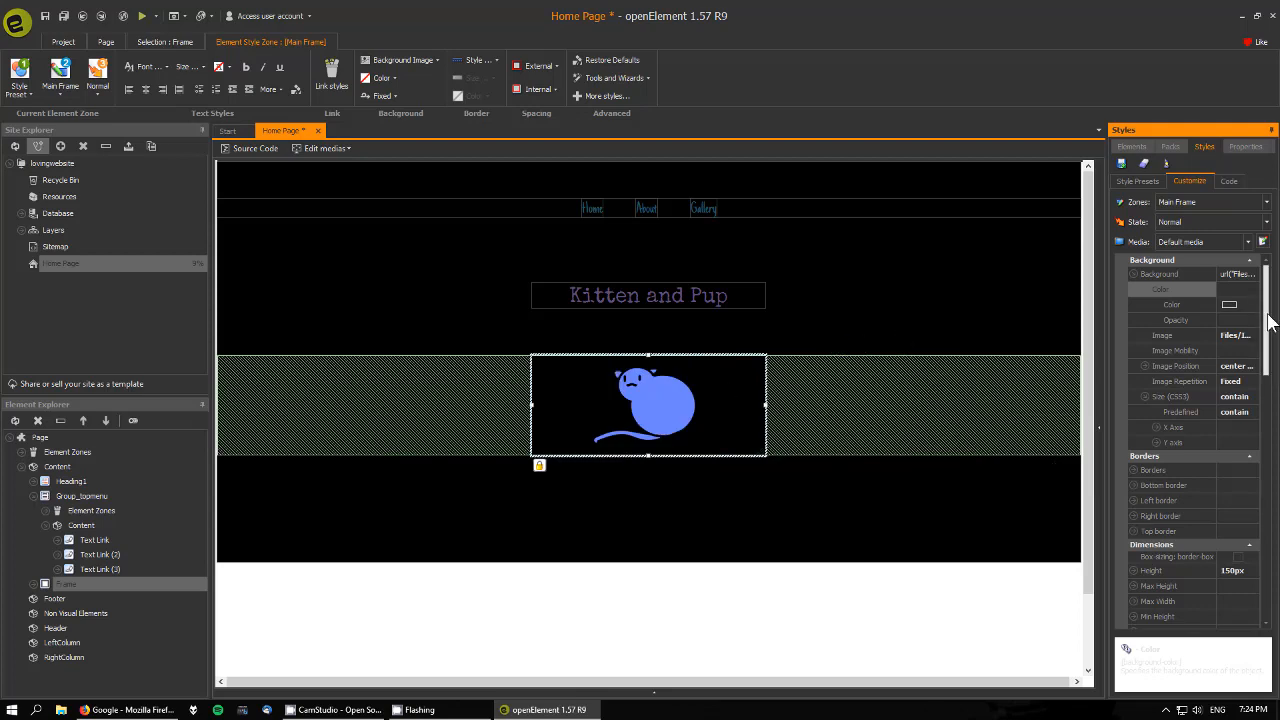
Set the cat frame's height and width to 100px each.
scroll(1268, 320, down, 4)
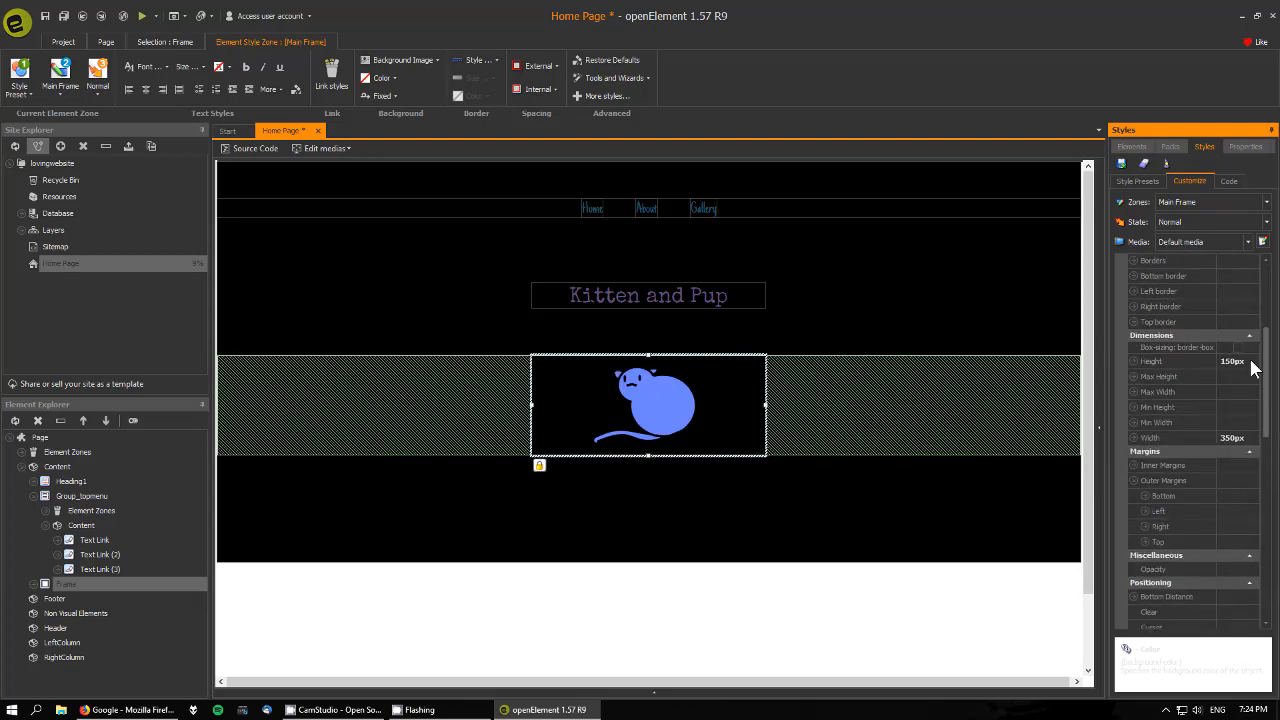
click(1155, 364)
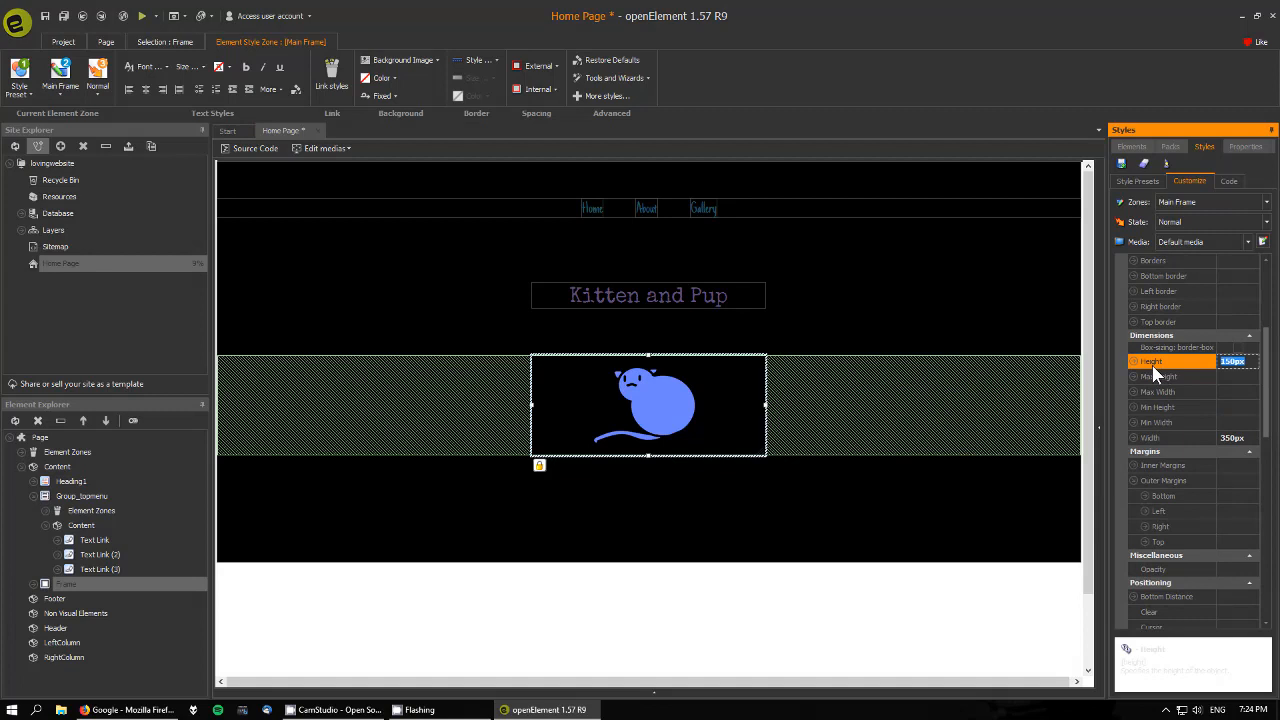
text(100)
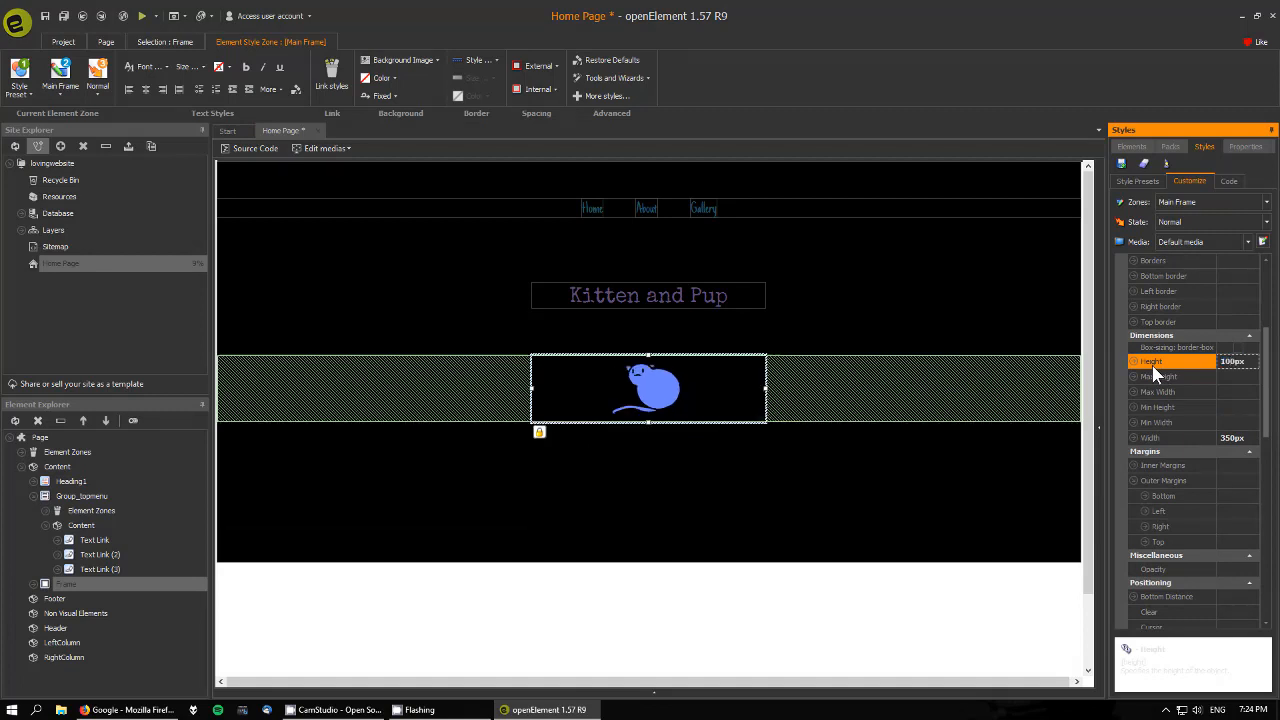
click(1228, 438)
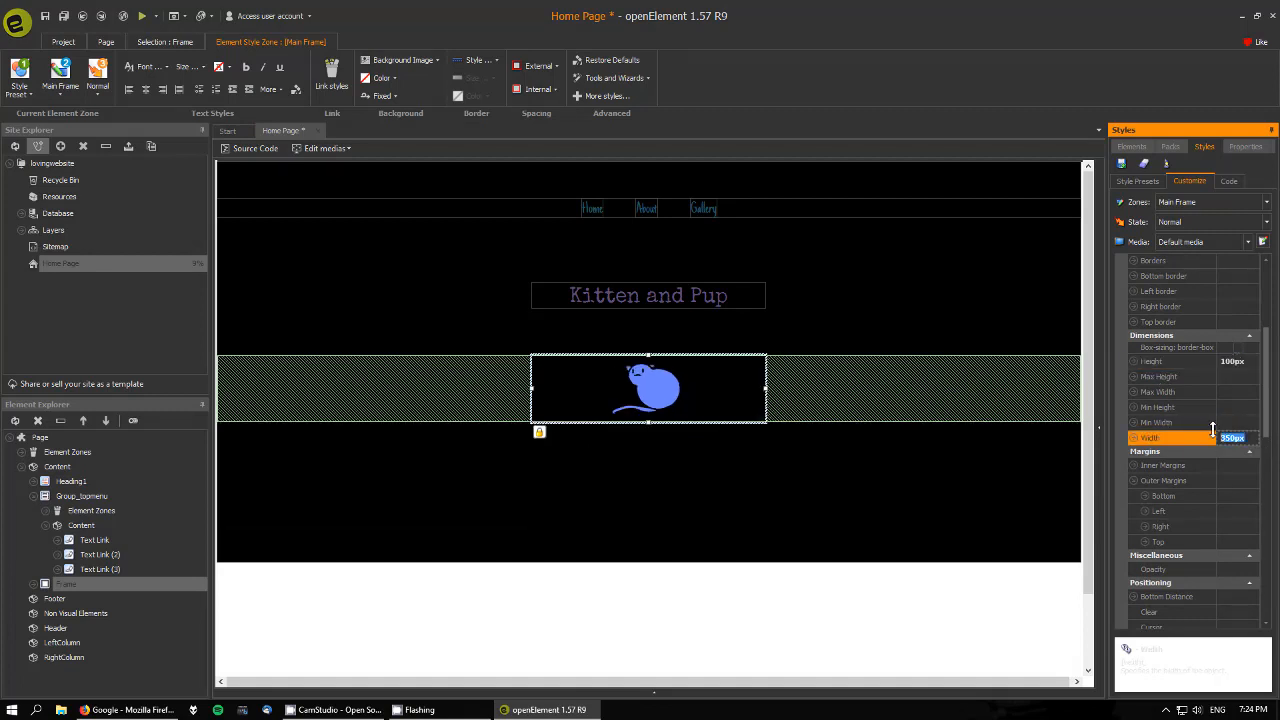
text(100px)
key(Return)
click(845, 477)
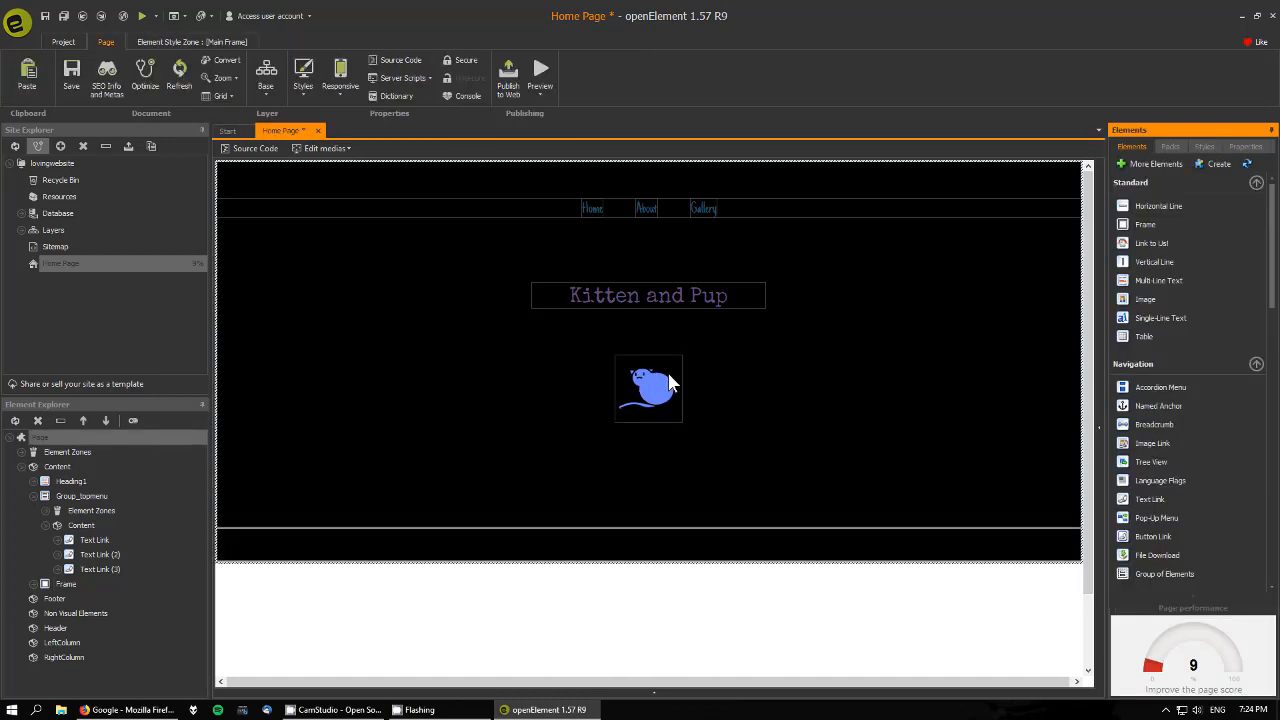
click(669, 383)
click(812, 482)
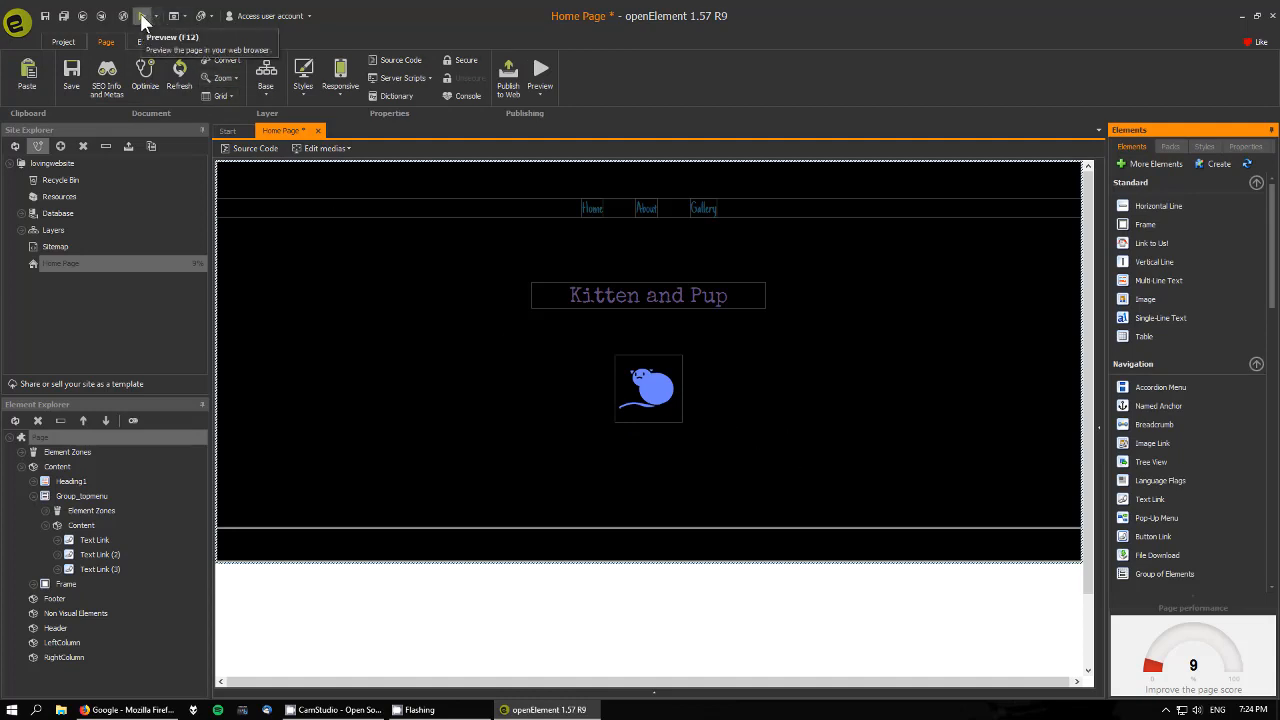
click(677, 396)
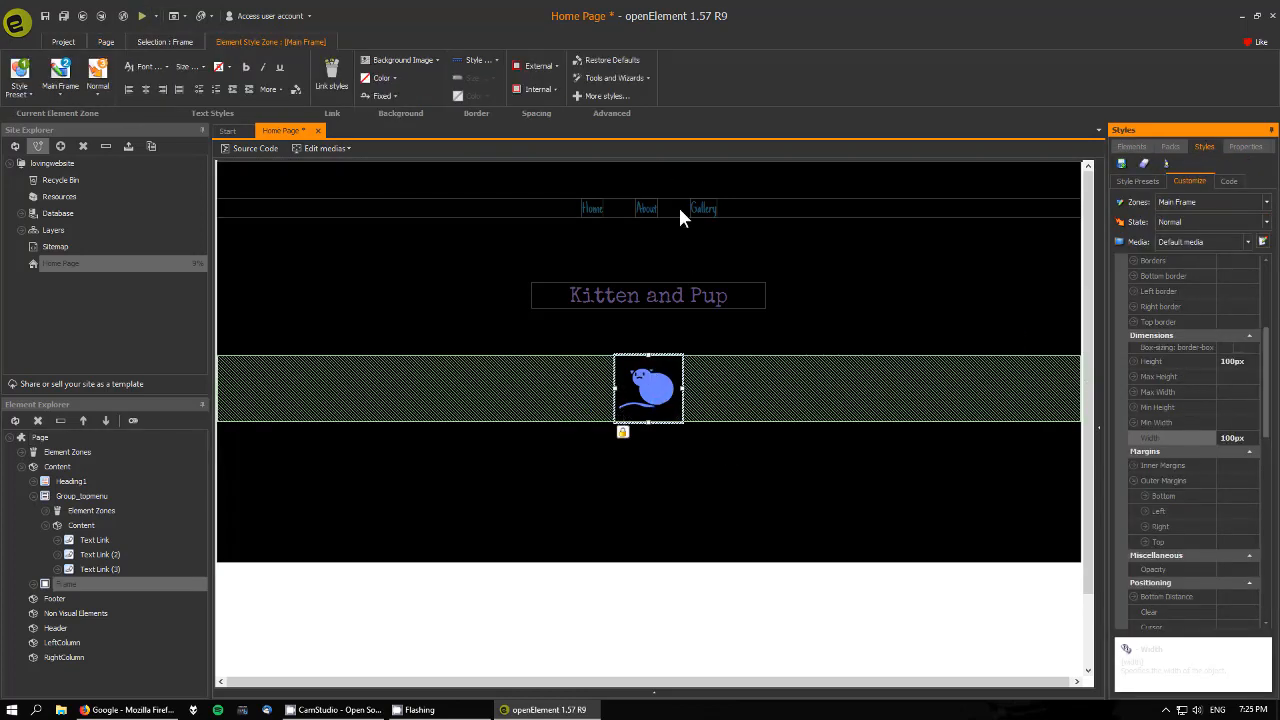
click(692, 300)
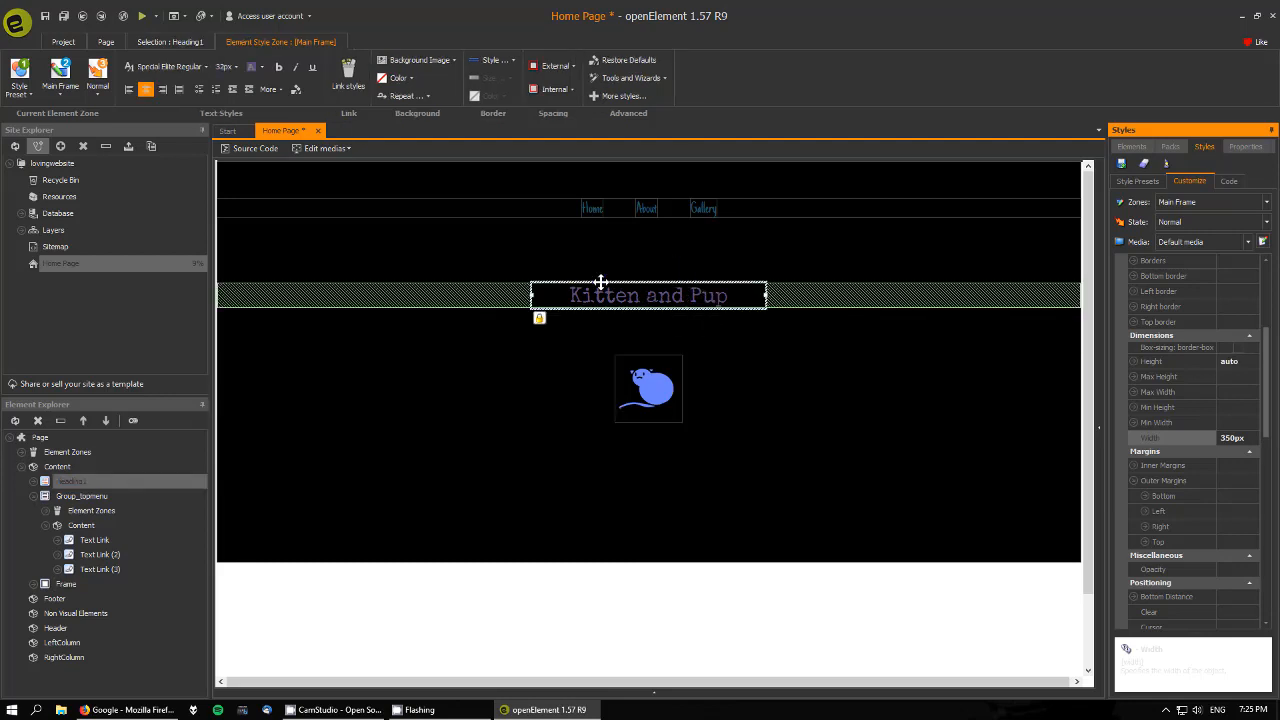
Set the cat frame's top distance to 33%.
click(647, 382)
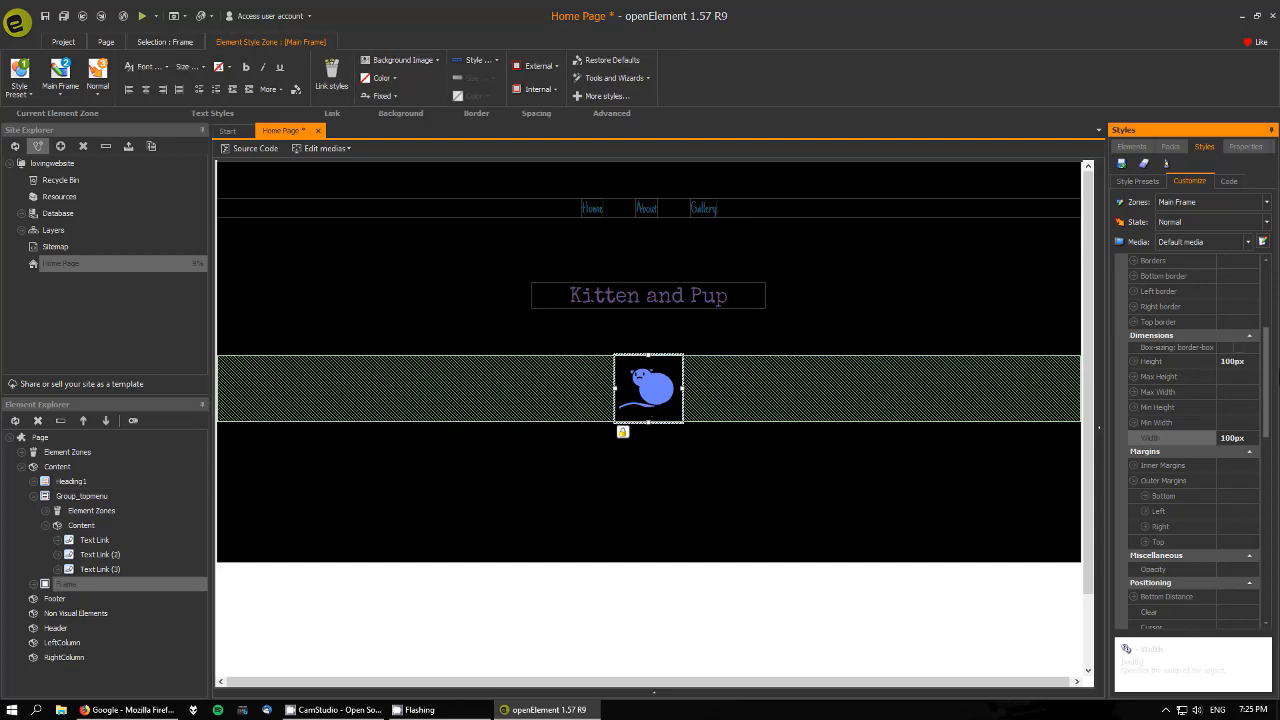
scroll(1275, 400, down, 3)
scroll(1277, 418, down, 2)
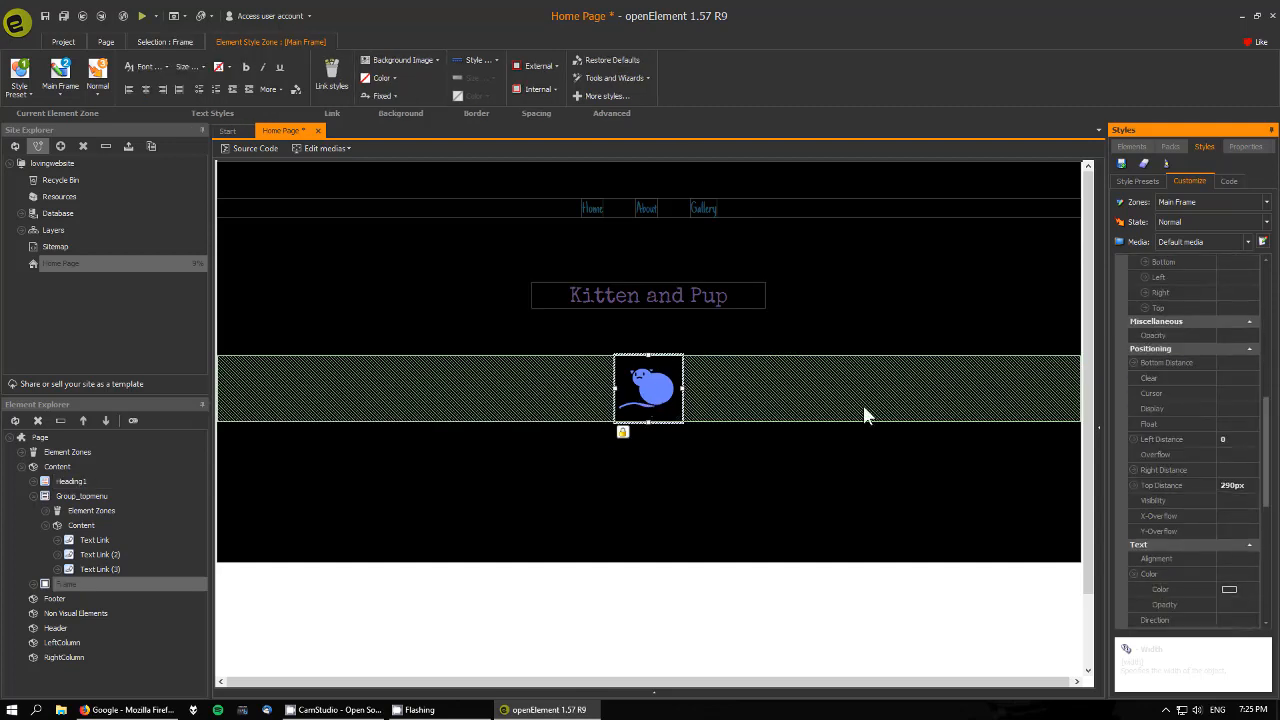
click(1240, 486)
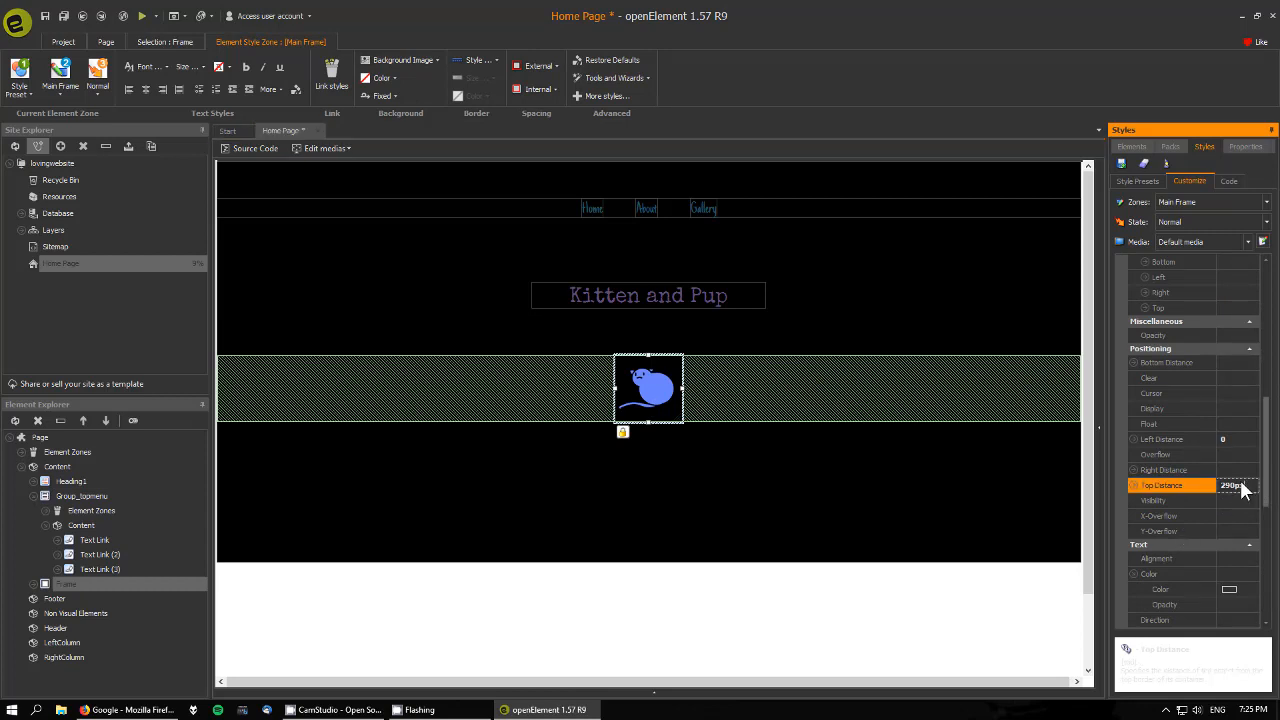
text(33%)
key(Return)
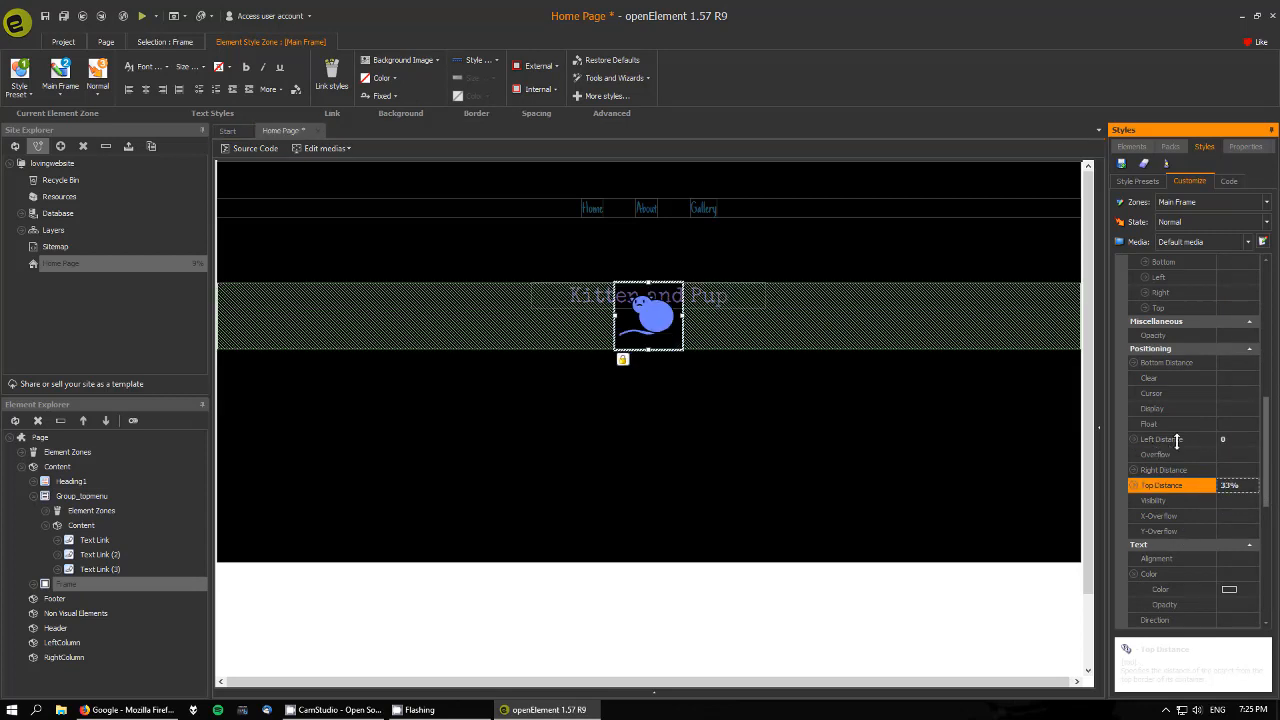
Clear the cat frame's left distance and set its top distance to 40%.
click(1189, 441)
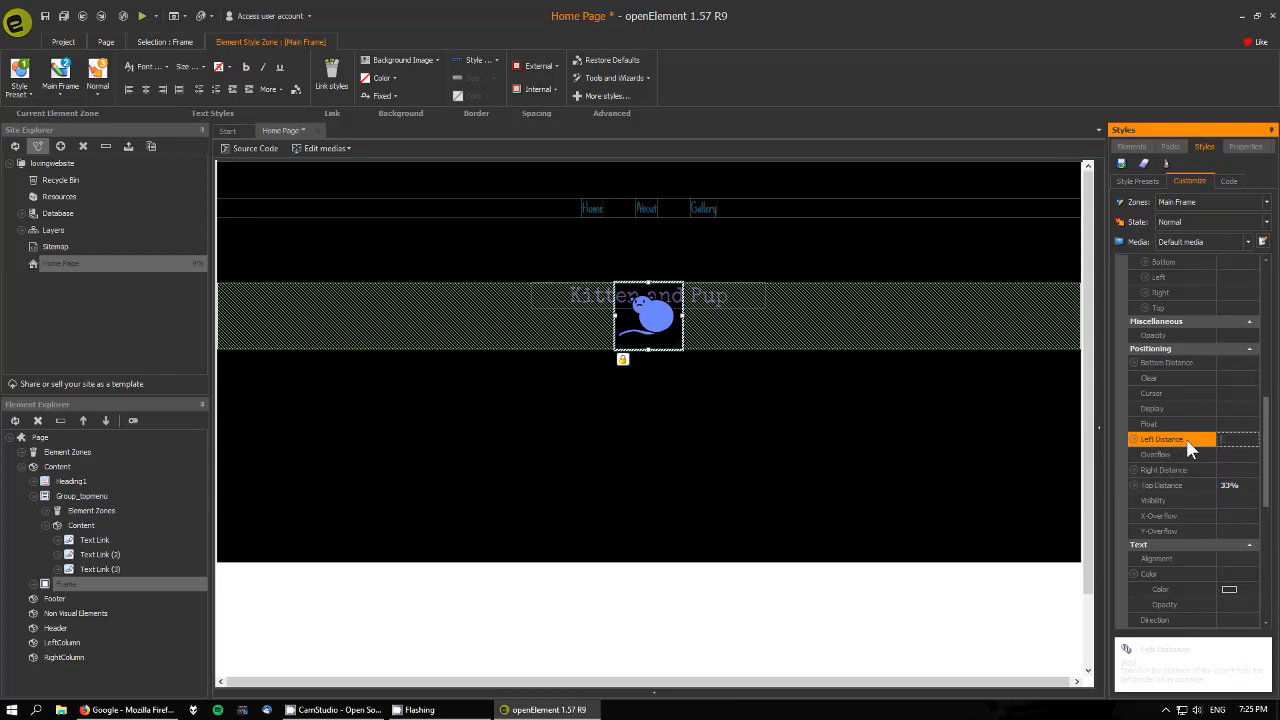
click(1238, 486)
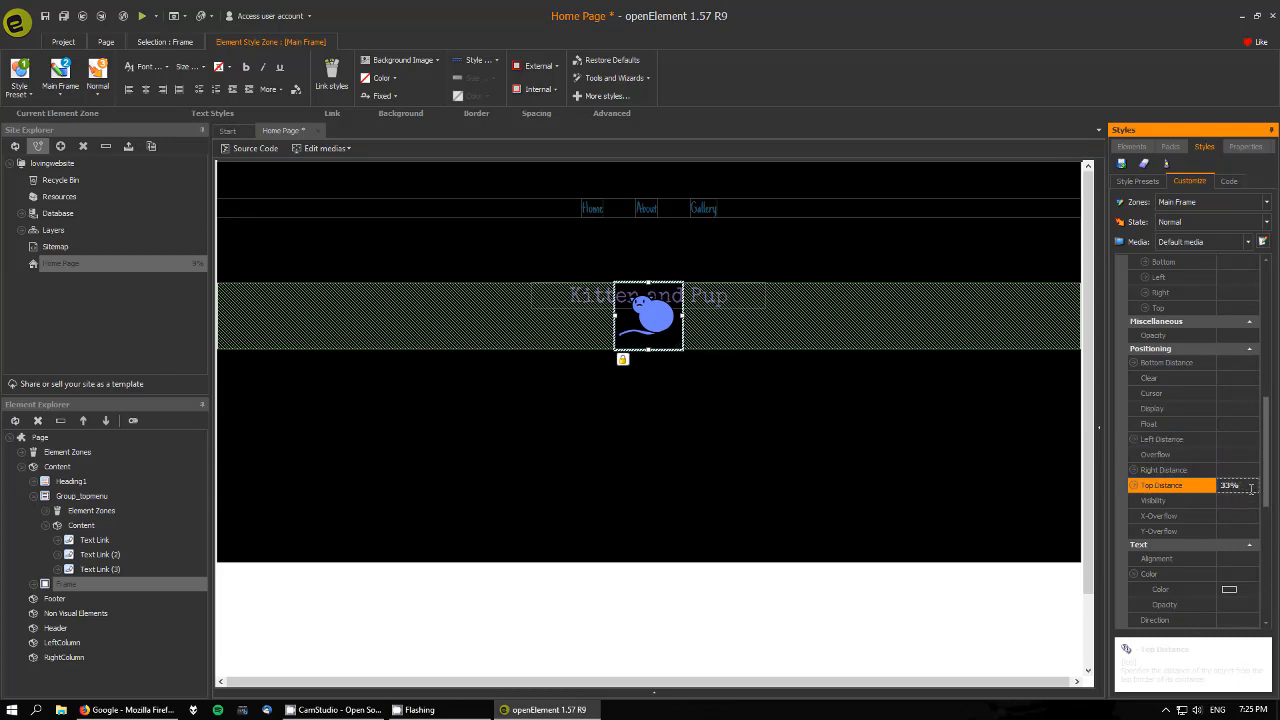
double_click(1251, 488)
text(40%)
key(Return)
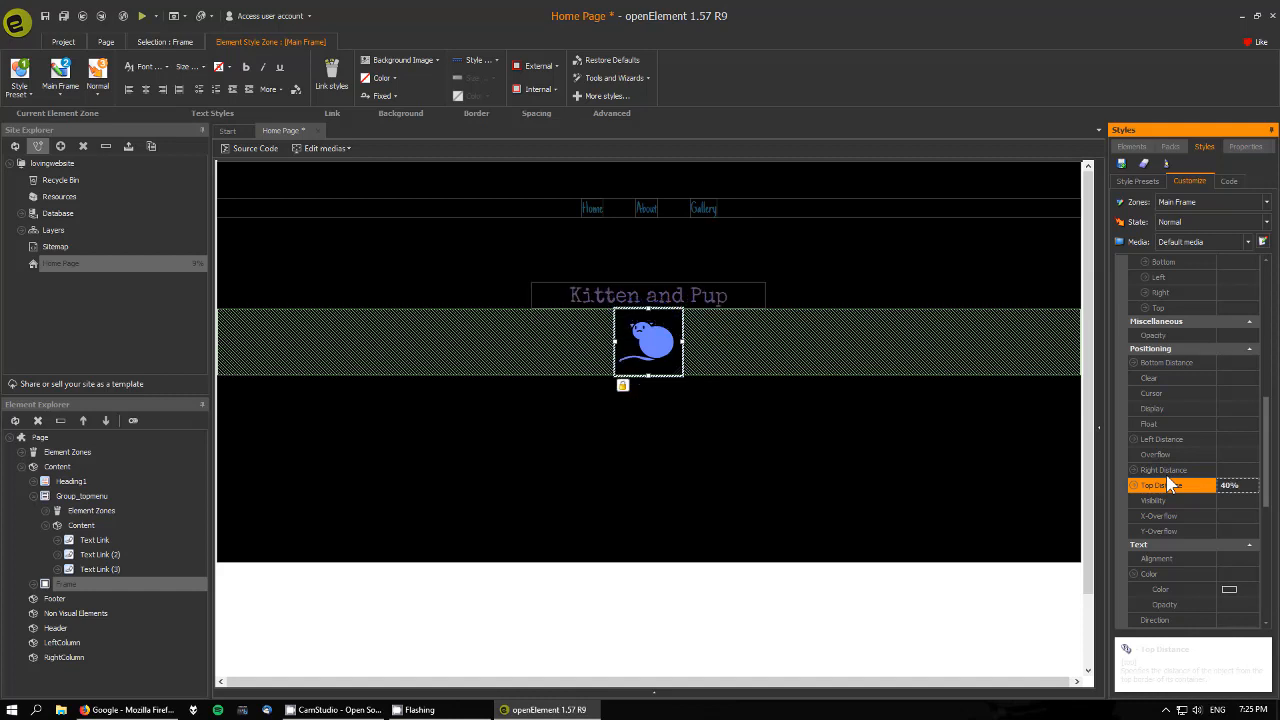
Set the cat frame's top distance to 50%.
double_click(1243, 486)
text(50)
key(Return)
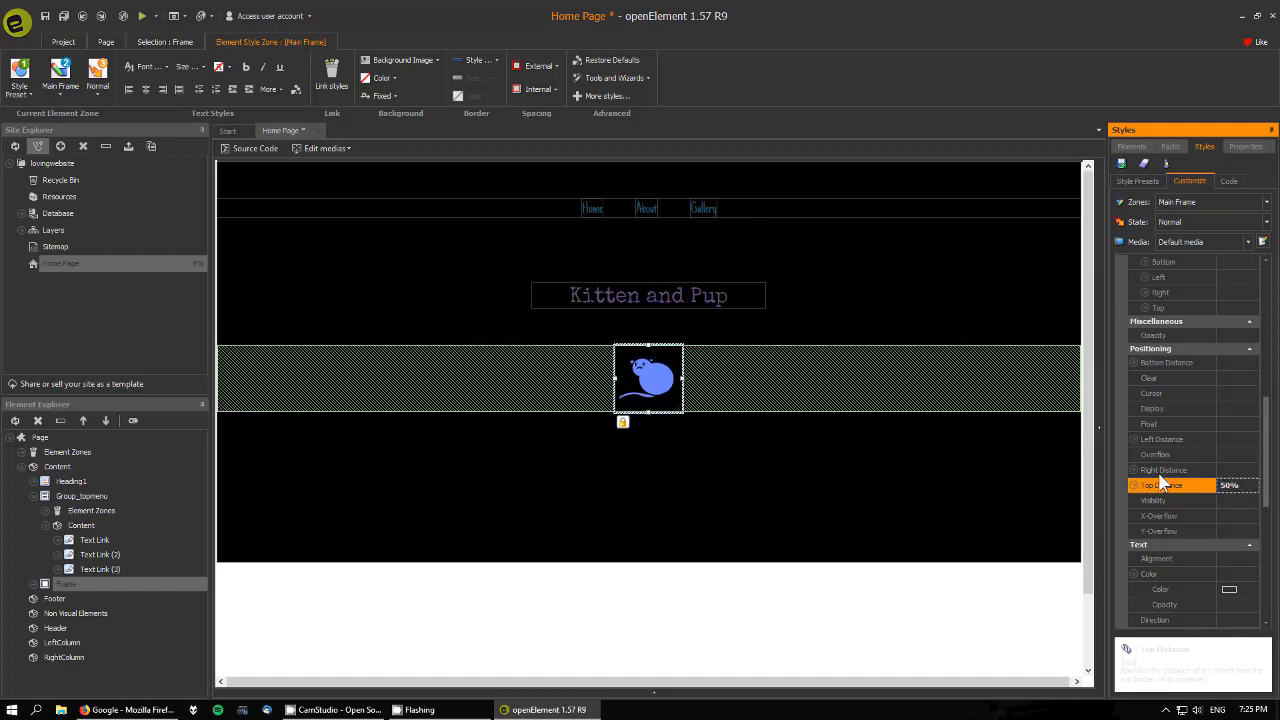
click(896, 432)
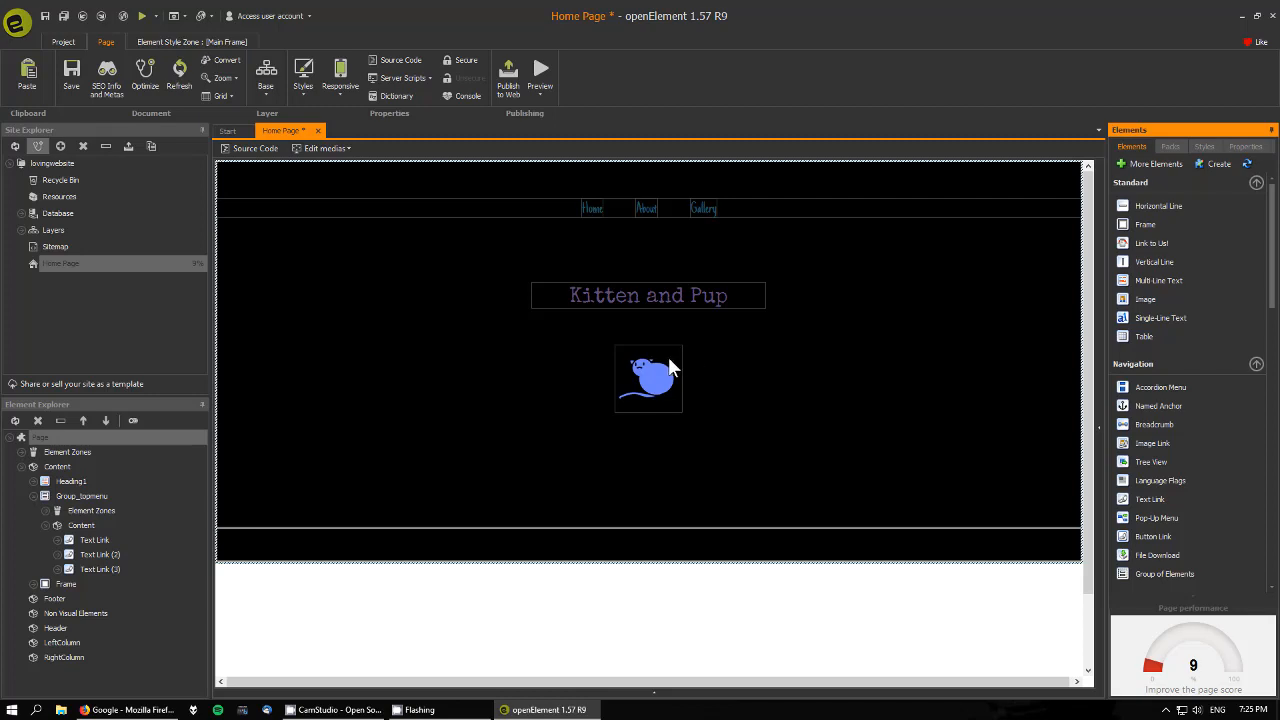
Preview the page in the browser and resize its window to check the centering, closing the preview and returning to openElement.
click(142, 17)
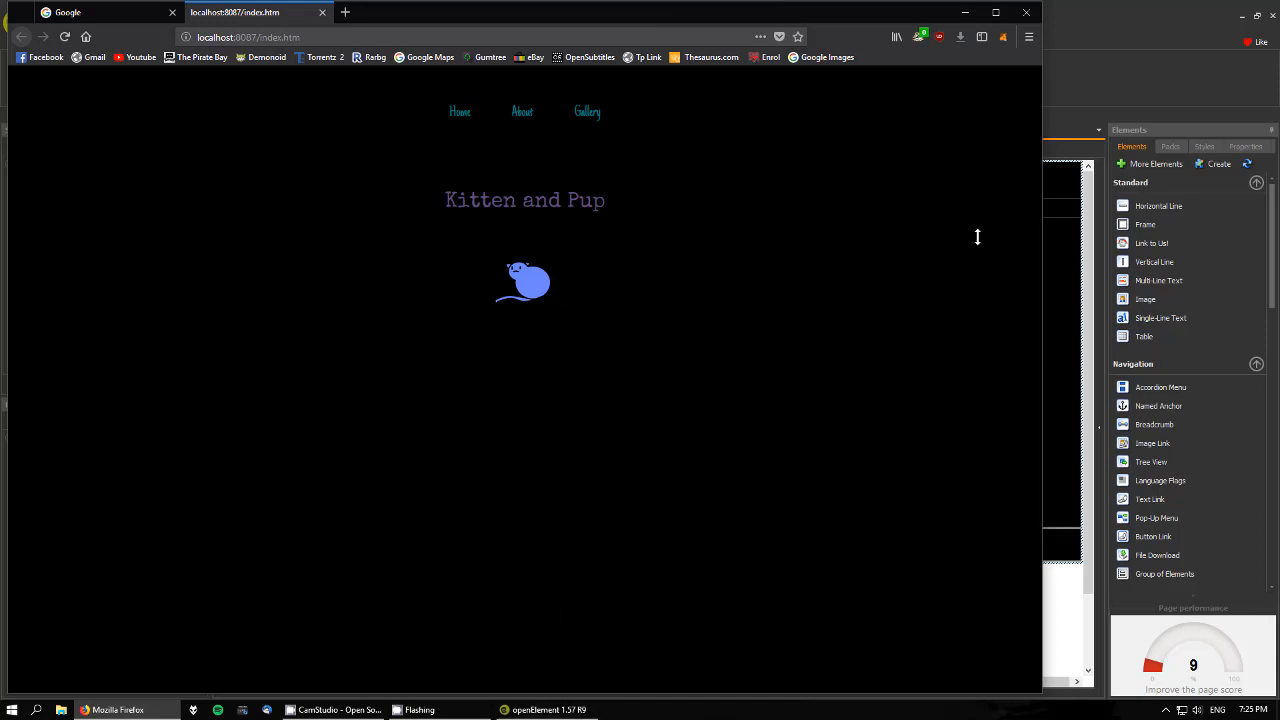
click(997, 17)
click(1230, 14)
drag(1043, 312, 513, 400)
drag(747, 361, 989, 337)
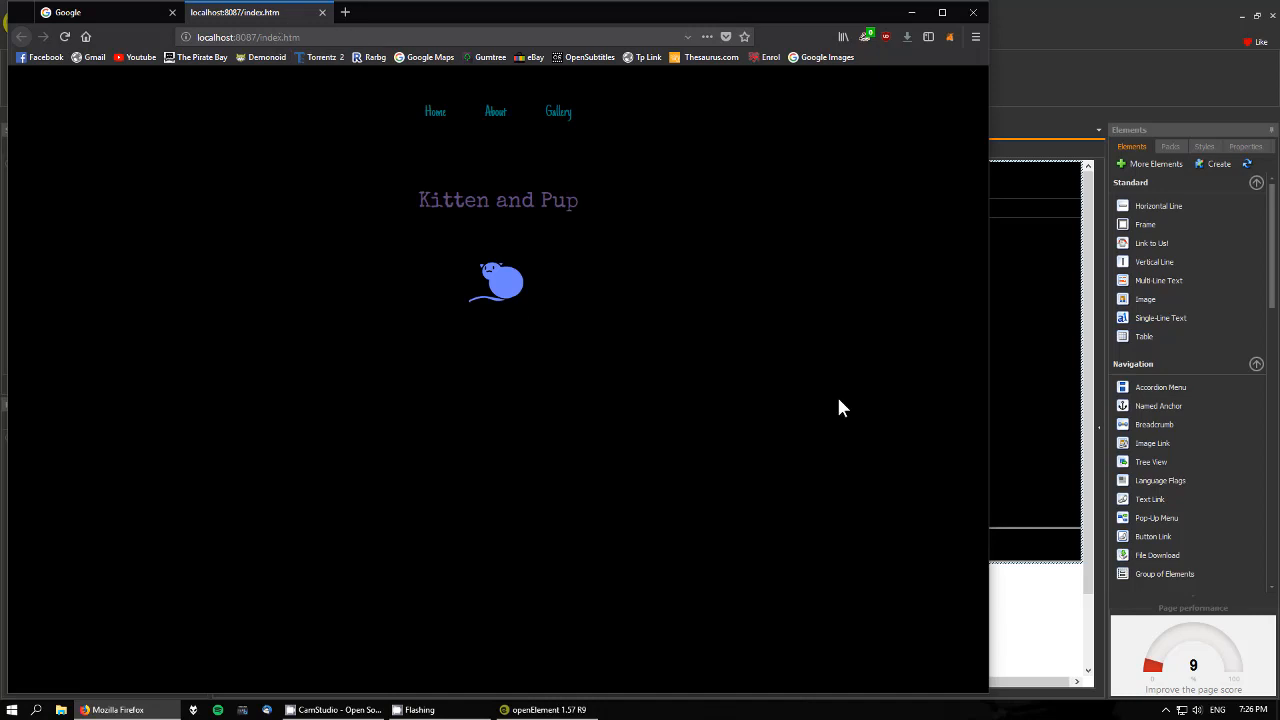
click(323, 13)
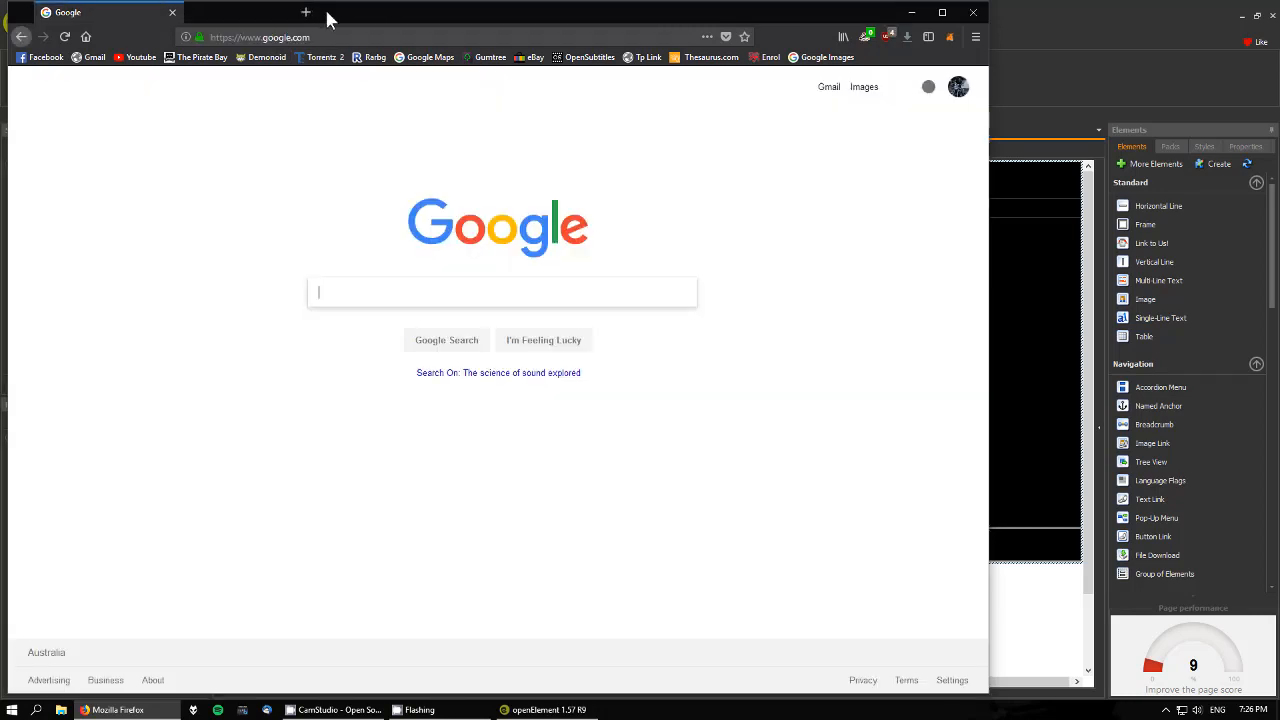
click(1090, 332)
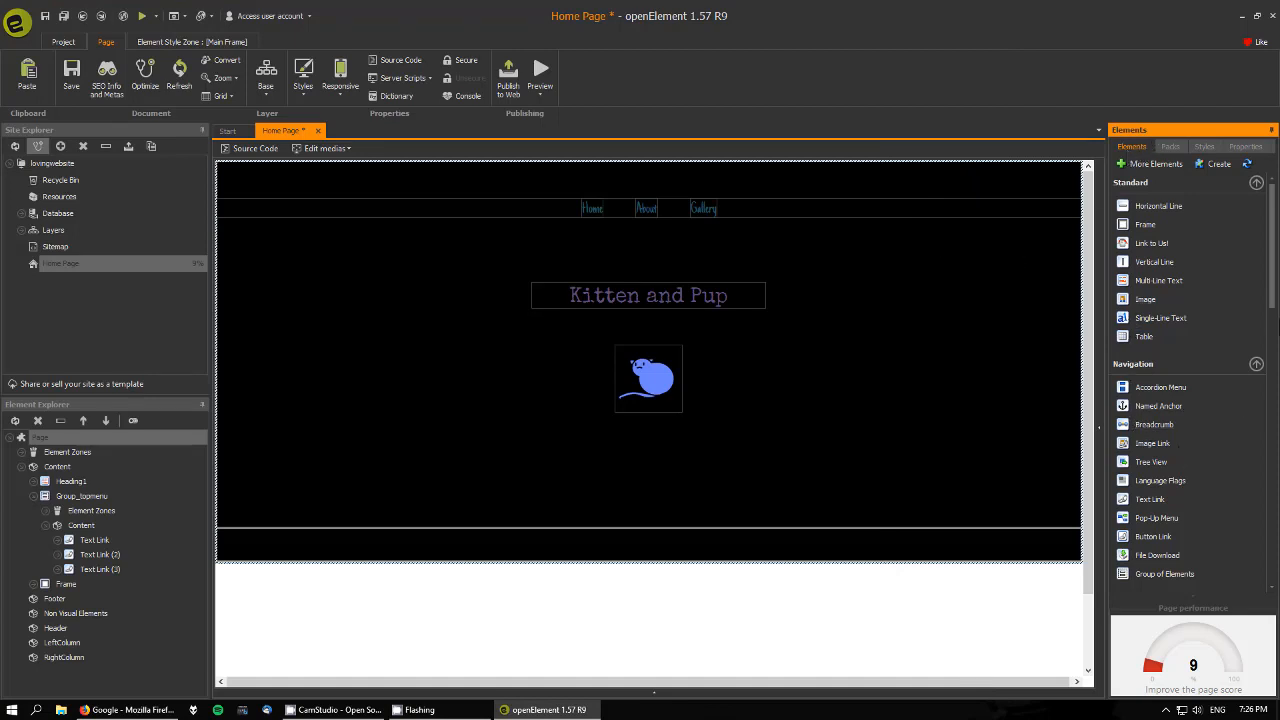
Add a Group of Elements container to the empty area right of the heading and cat frame.
scroll(1170, 460, down, 3)
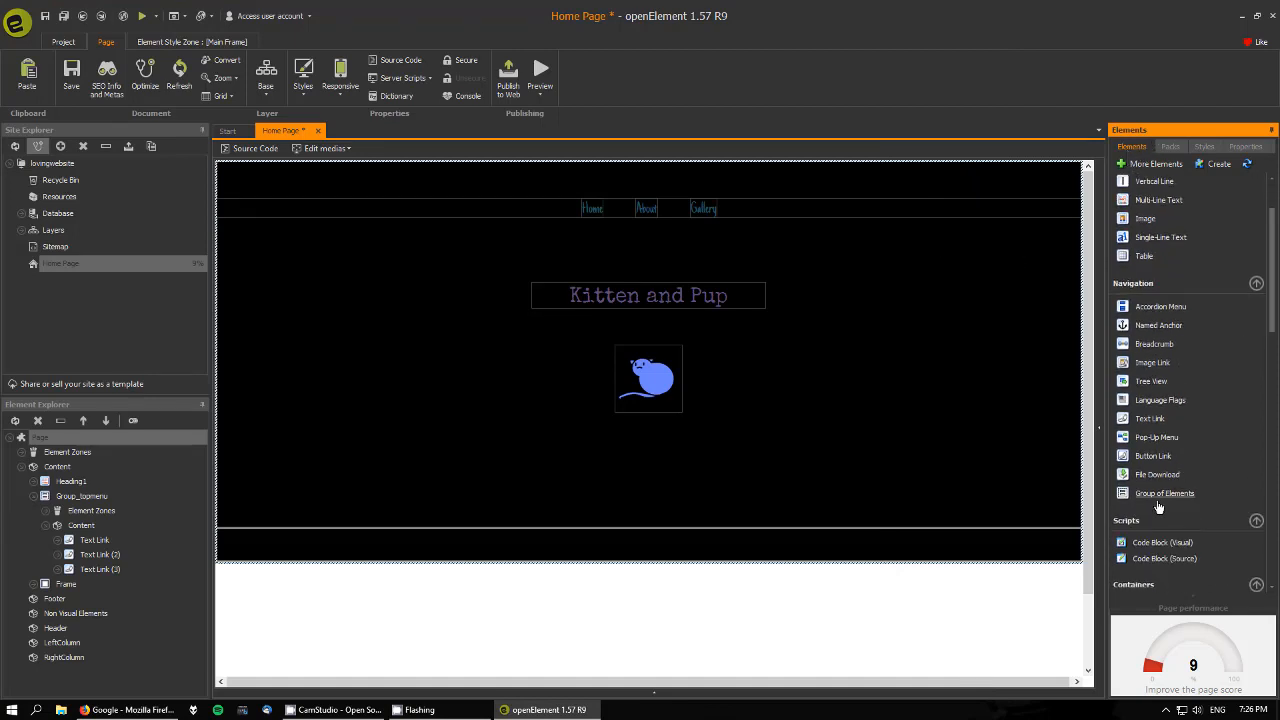
drag(1162, 496, 838, 343)
mouse_move(943, 374)
mouse_down()
mouse_move(891, 335)
mouse_move(937, 363)
mouse_up()
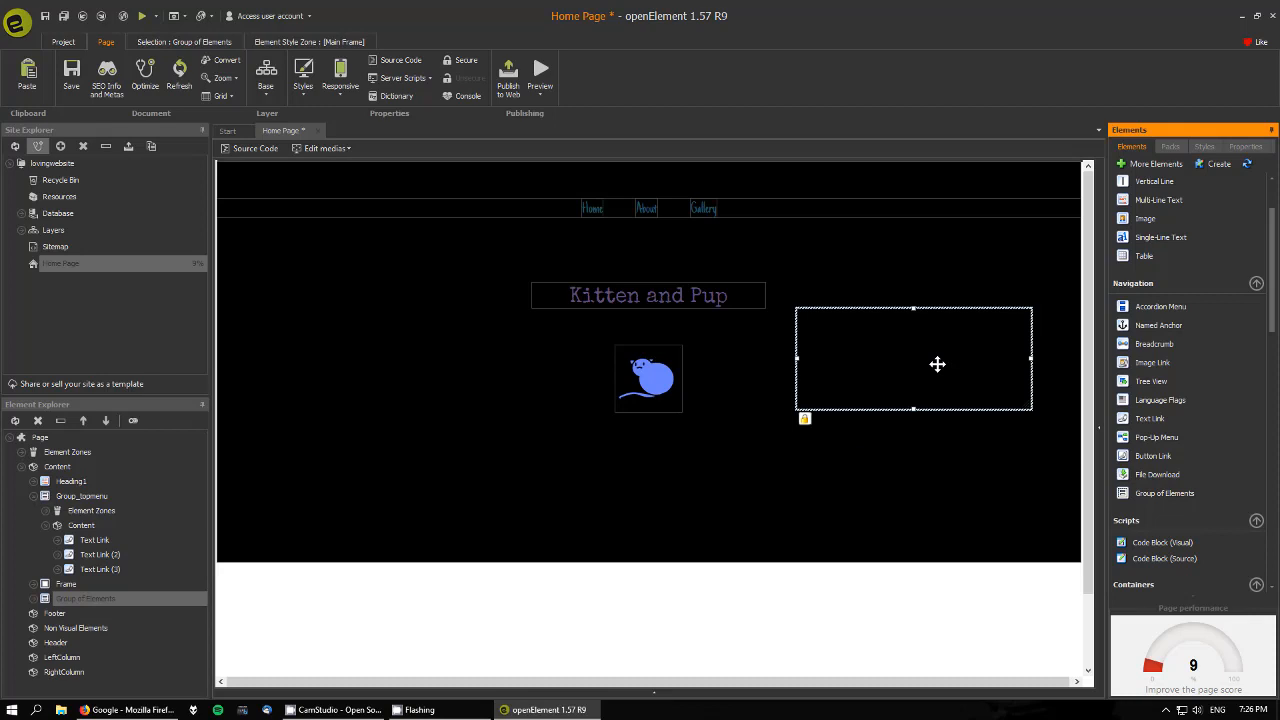
click(737, 297)
click(880, 340)
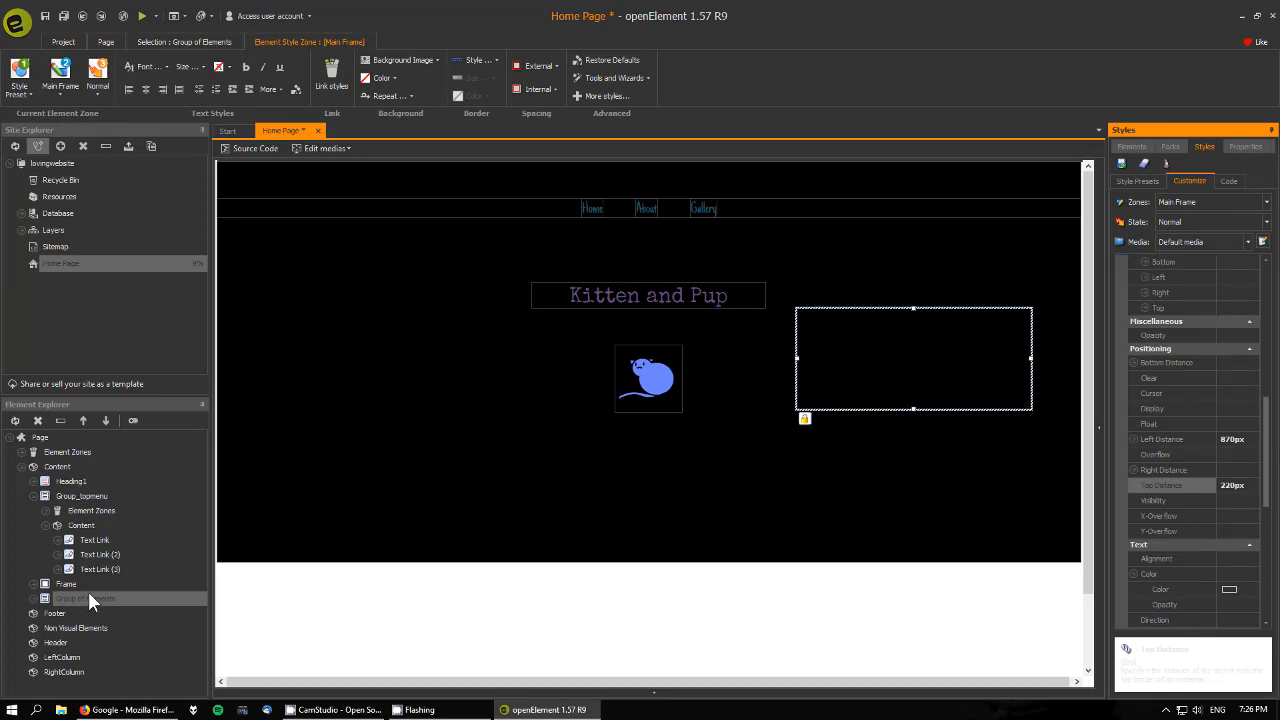
Rename the new group of elements as Group_headings.
click(60, 420)
text(Frame1)
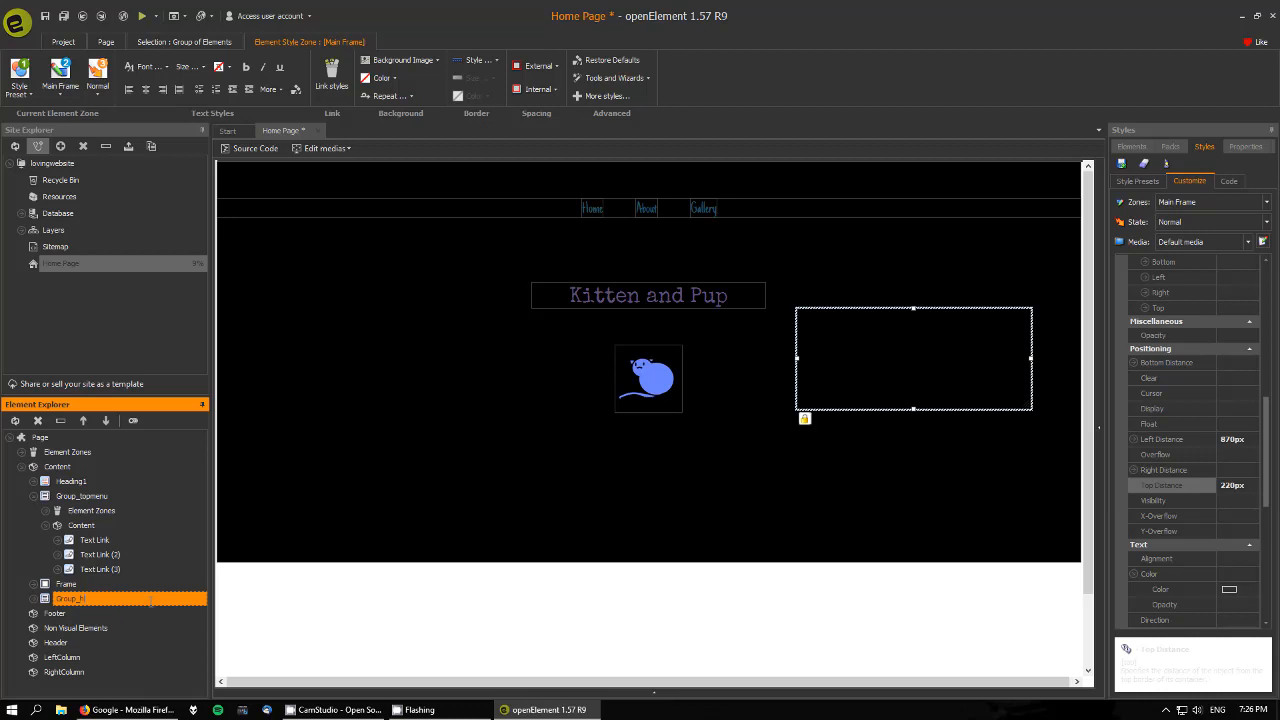
text(Group_headings)
key(BackSpace)
Rename the Home text link in Group_topmenu as menu_home.
click(95, 540)
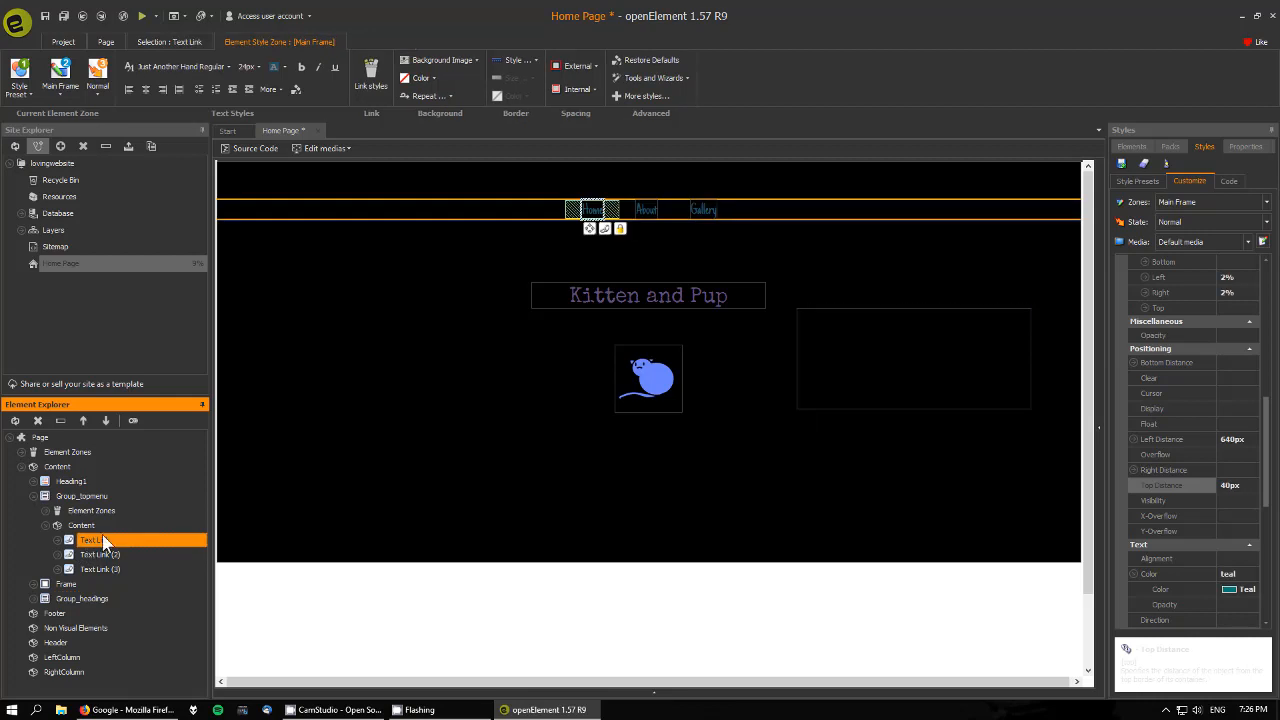
click(60, 421)
text(Home)
text(home)
Rename the About text link in Group_topmenu as link_about.
click(117, 553)
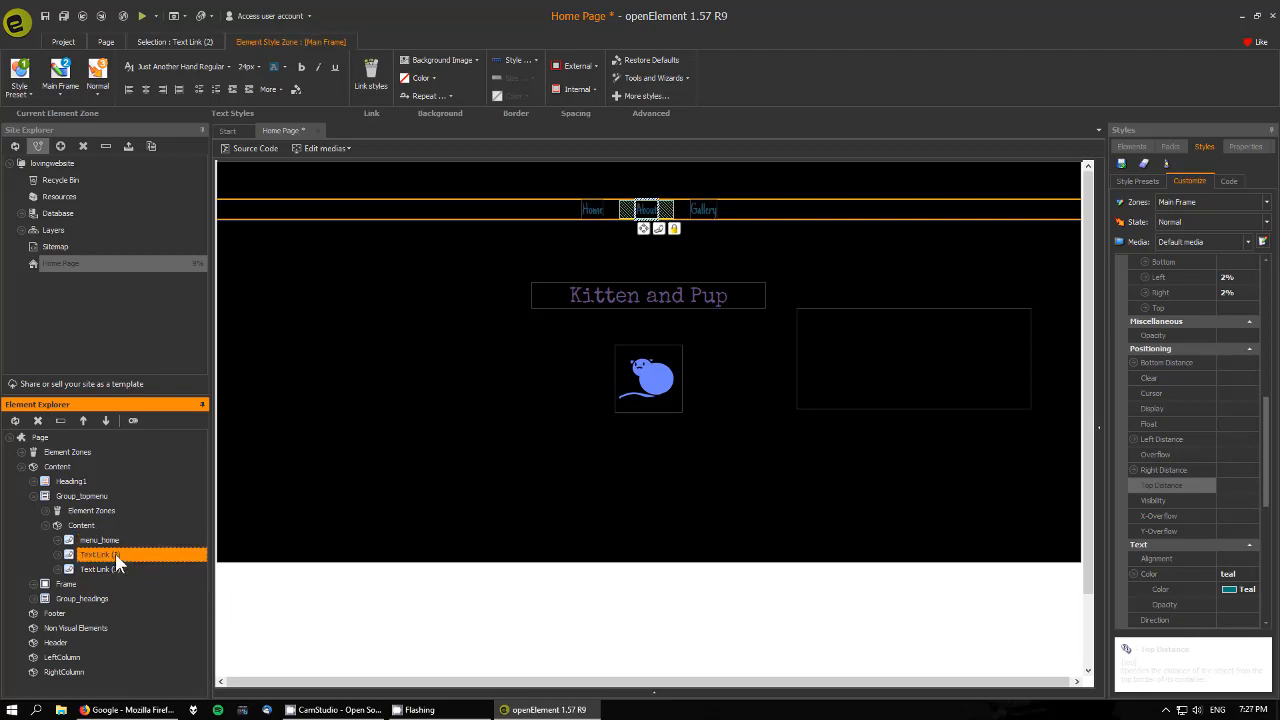
click(60, 421)
text(me)
text(k_ab)
text(out)
Rename the Home text link as link_about.
click(99, 539)
click(62, 420)
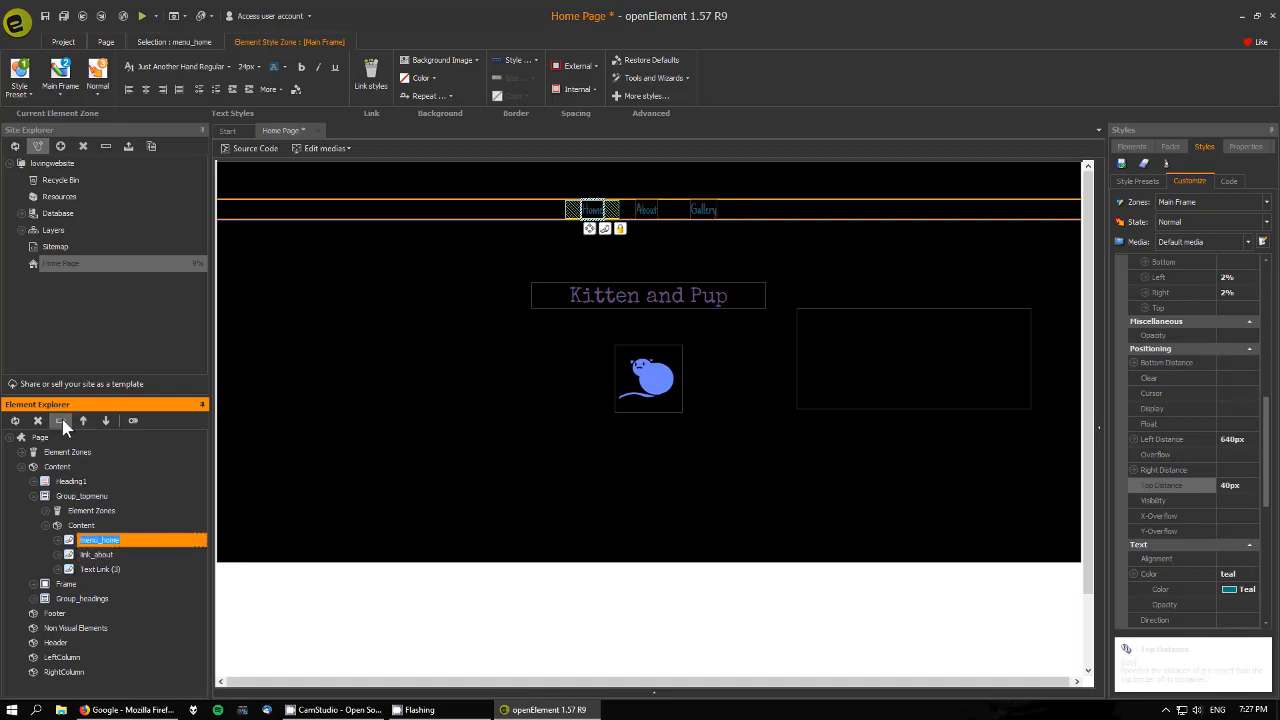
text(lnk_about)
Rename the Gallery text link in Group_topmenu as link_gallery.
click(75, 569)
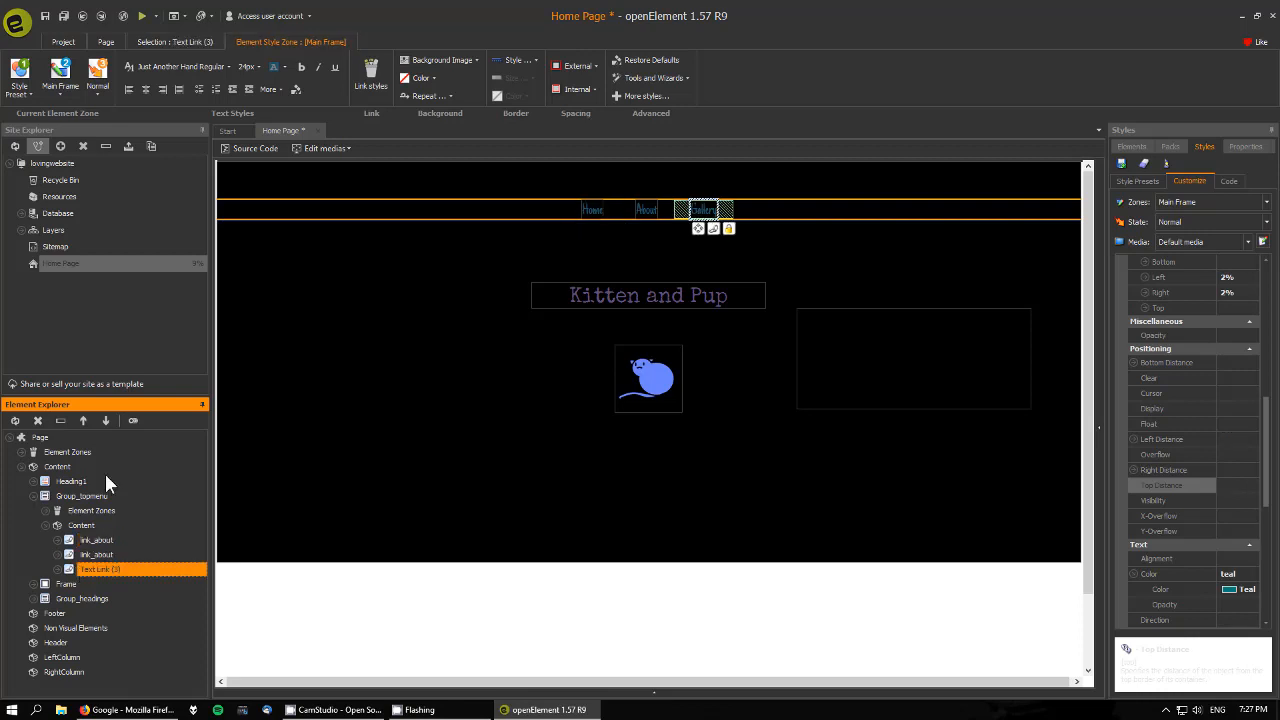
click(62, 422)
text(ln)
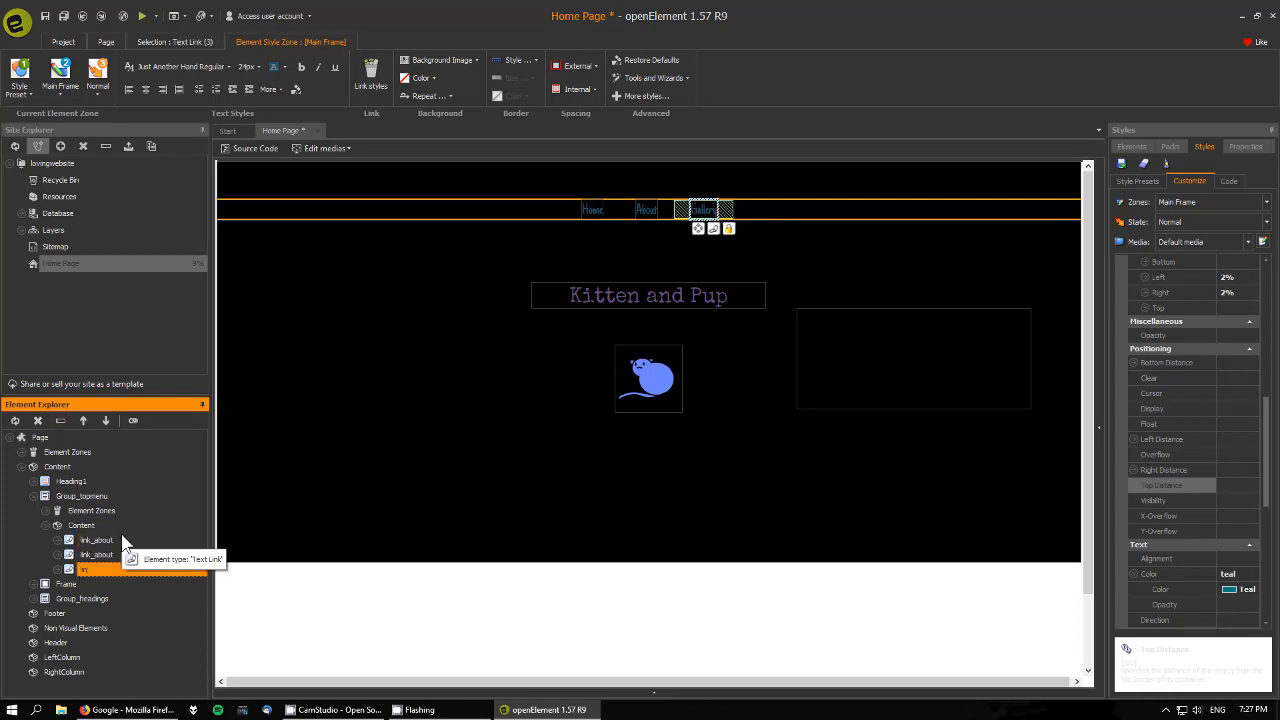
text(k_aboutgallery)
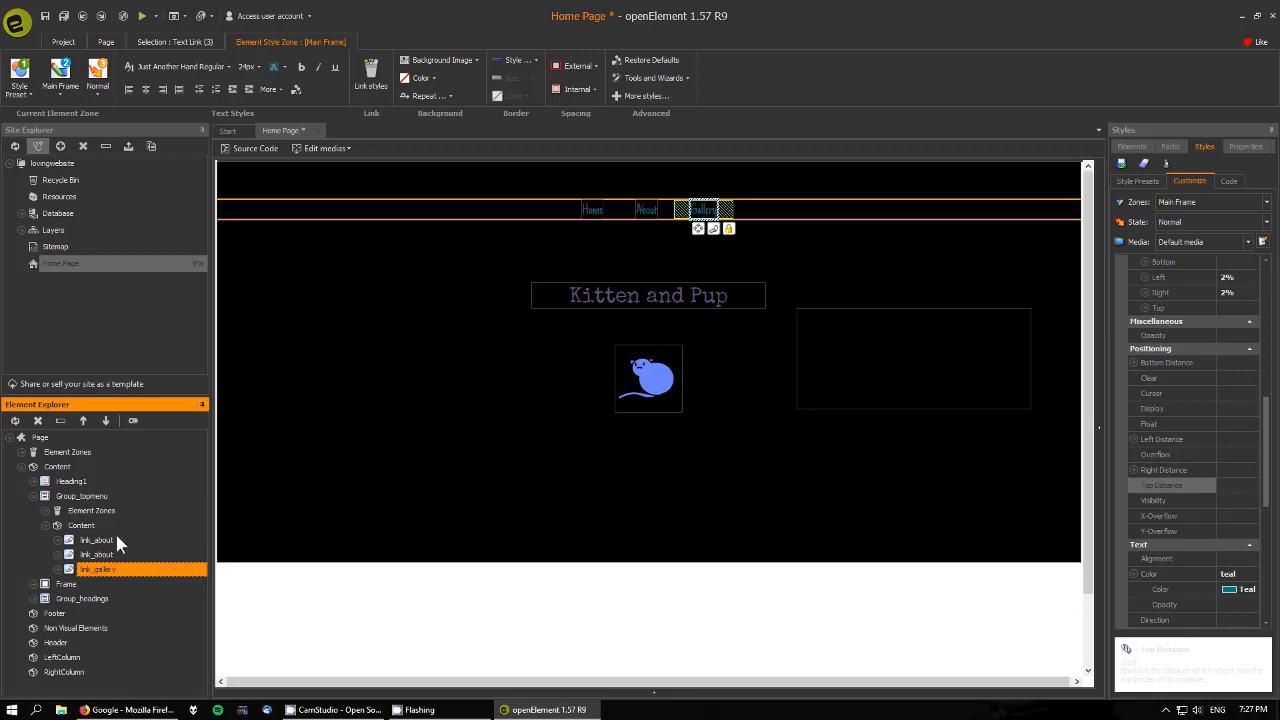
Rename the Home text link as link_home and collapse Group_topmenu in the element tree.
click(114, 539)
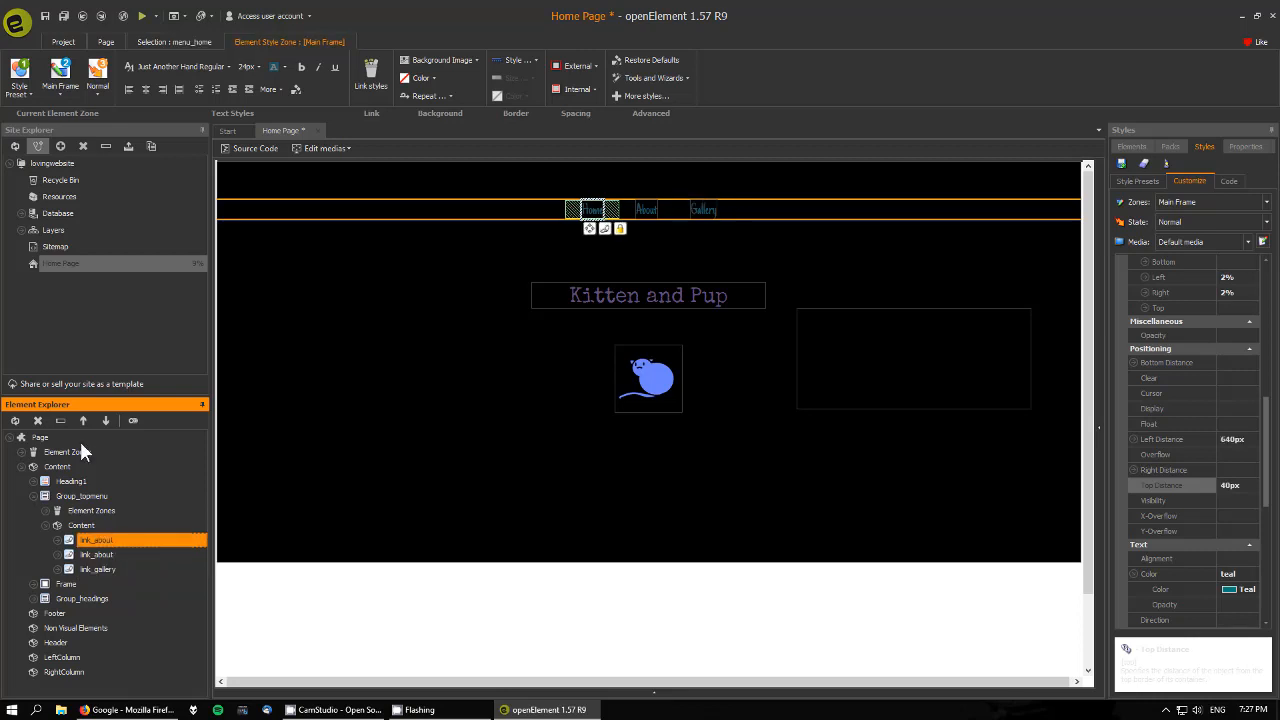
click(62, 421)
click(143, 539)
key(BackSpace)
key(BackSpace)
key(BackSpace)
key(BackSpace)
key(BackSpace)
text(home)
click(44, 525)
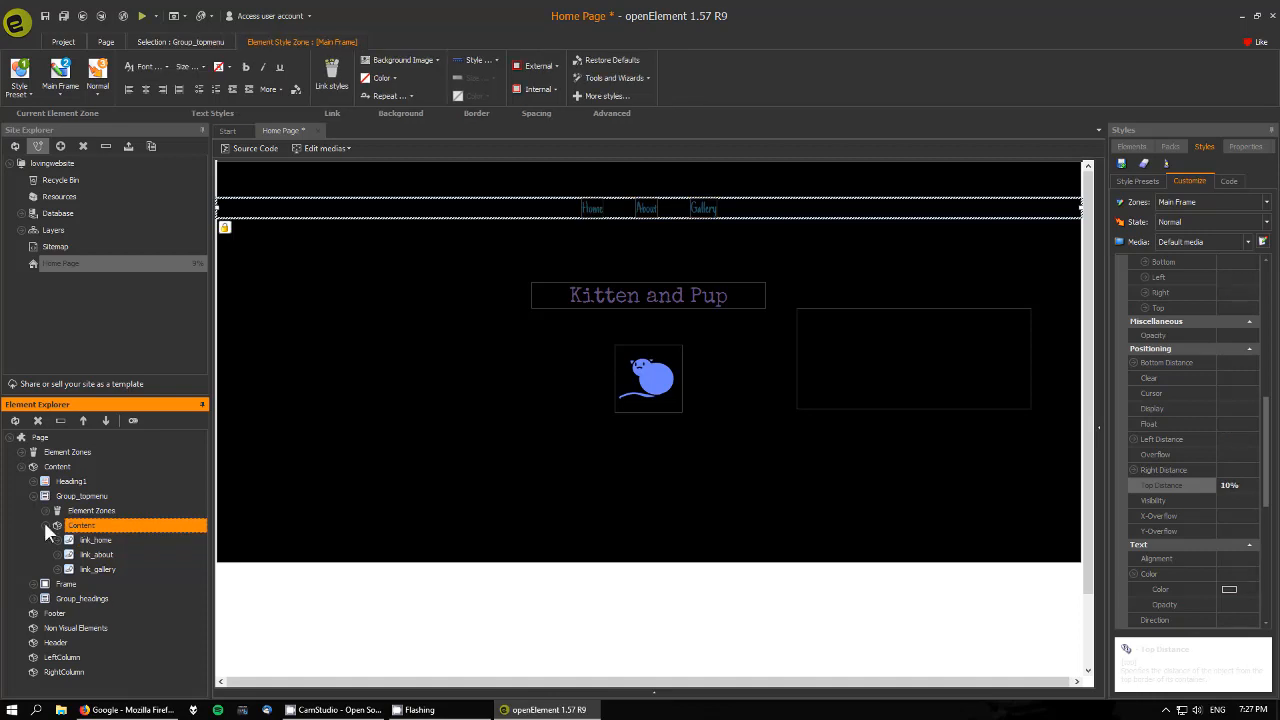
click(33, 496)
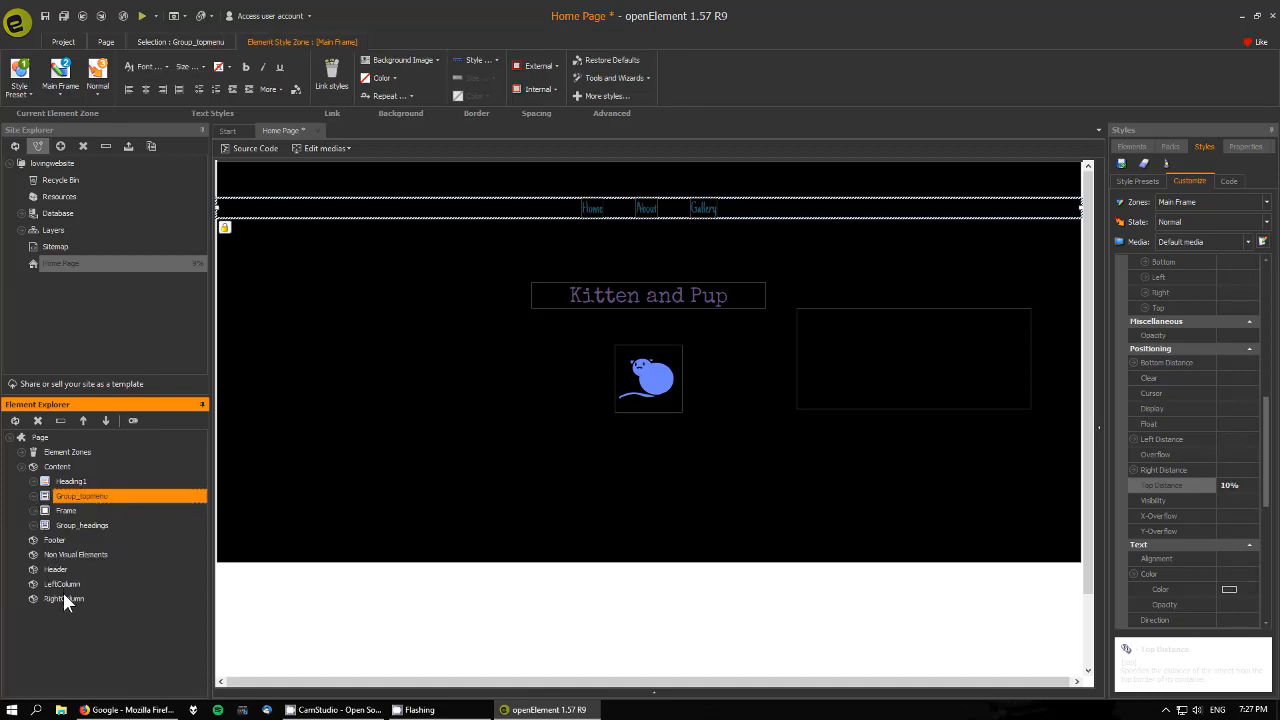
Rename the frame holding the cat image as frame_cat.
click(64, 511)
click(57, 421)
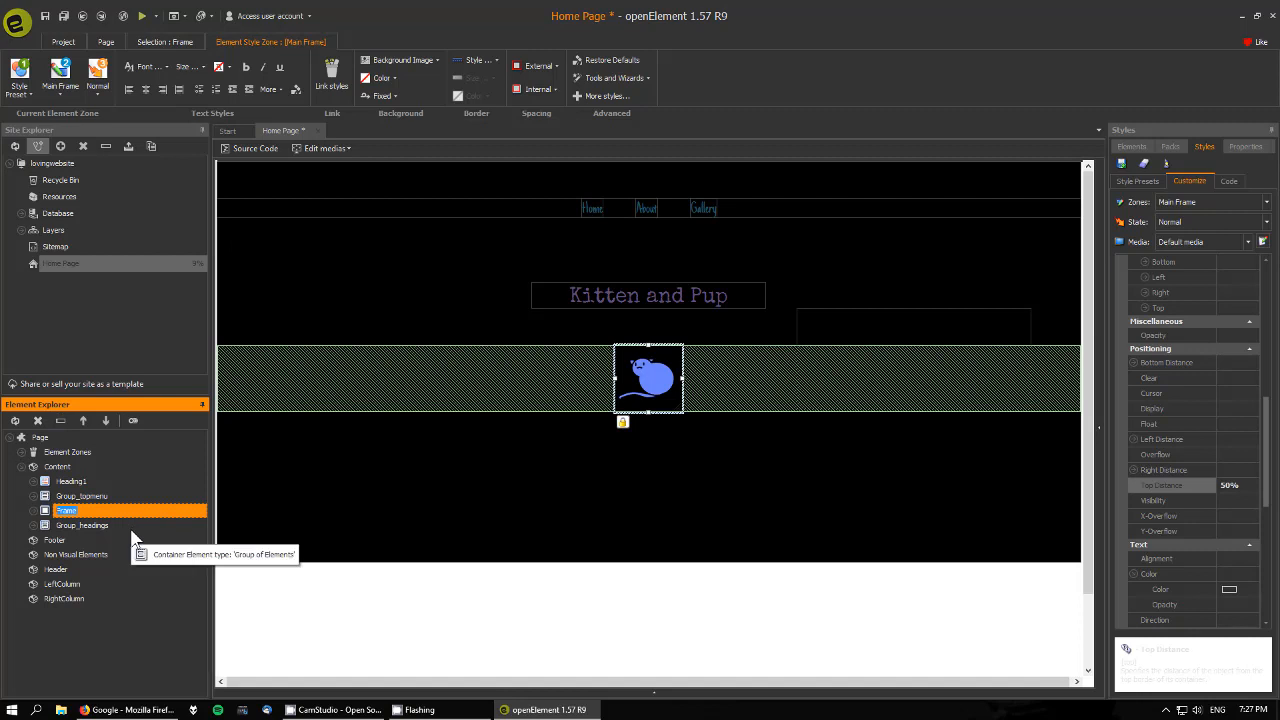
text(image1)
key(BackSpace)
key(BackSpace)
key(BackSpace)
key(BackSpace)
text(fr)
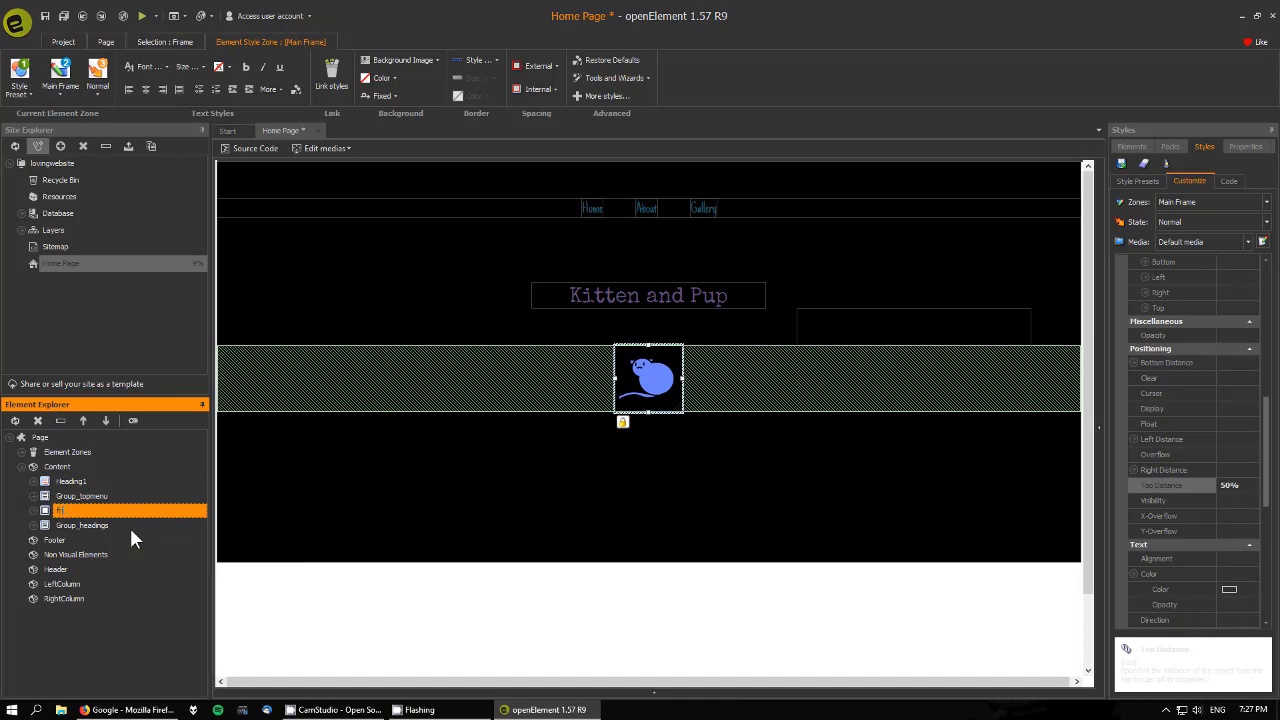
text(ame_cat)
click(121, 523)
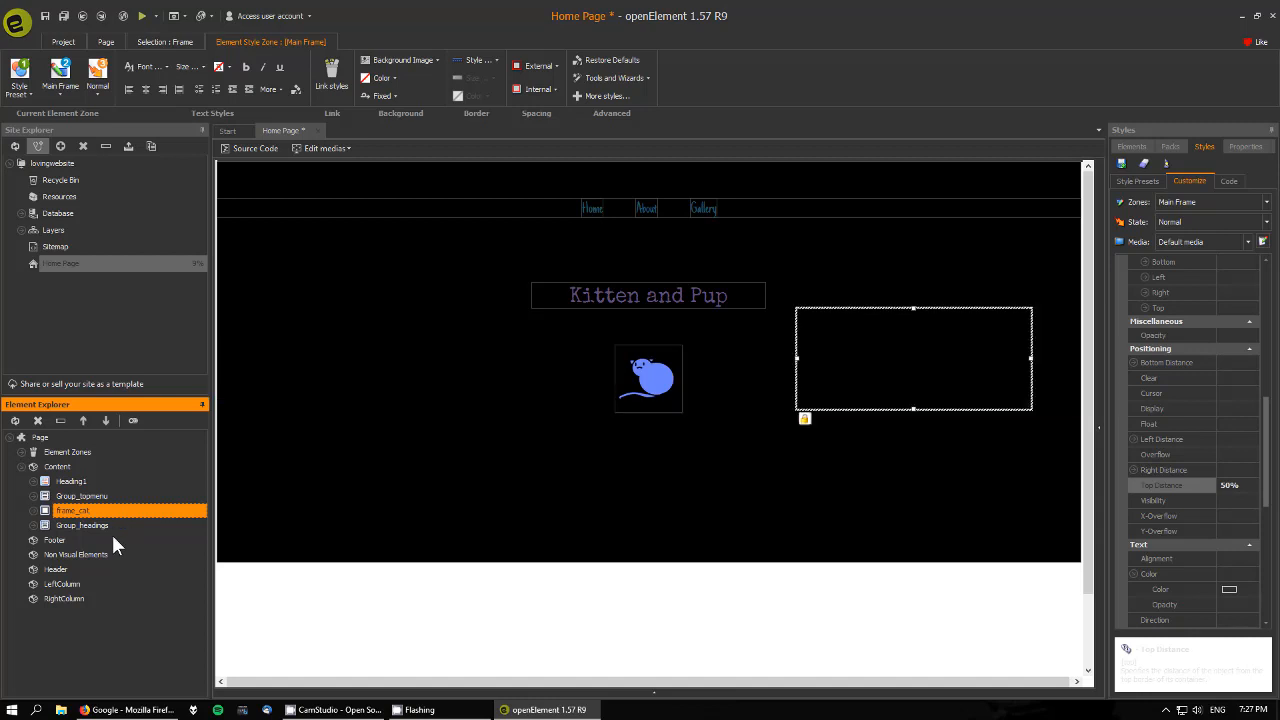
click(67, 513)
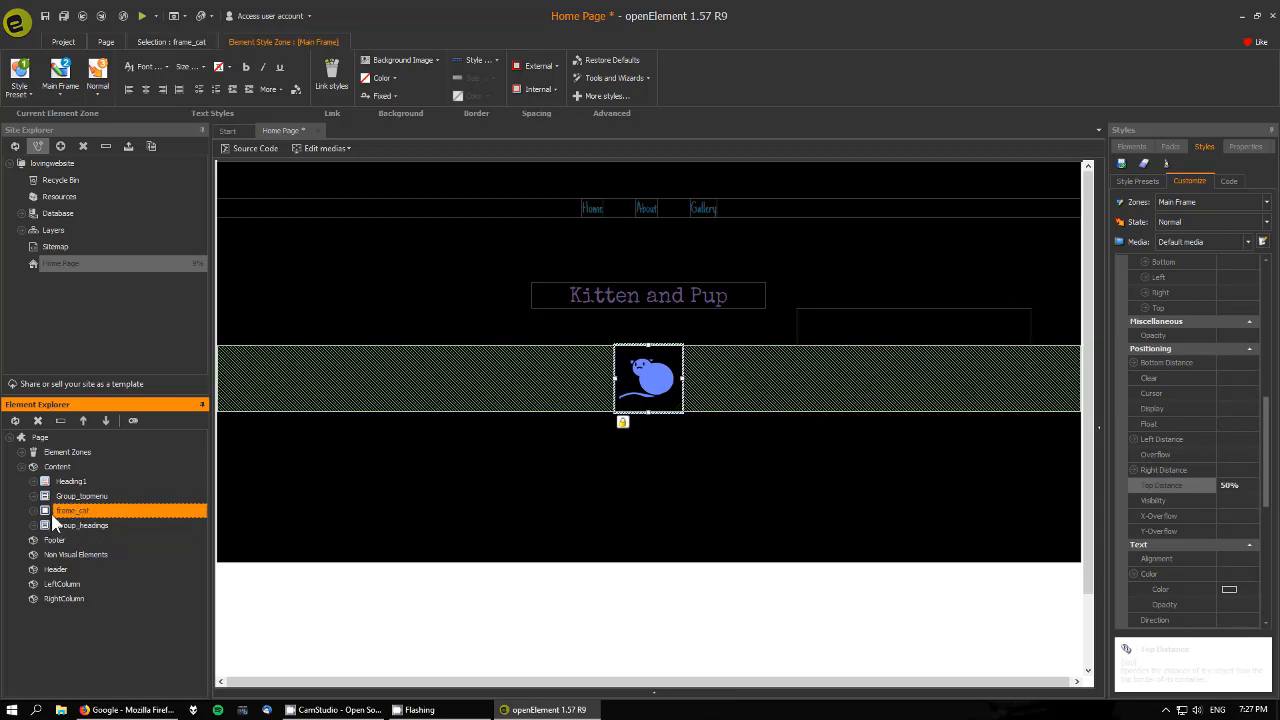
Nudge the Kitten and Pup heading slightly down to a top distance of about 34.55%.
click(71, 483)
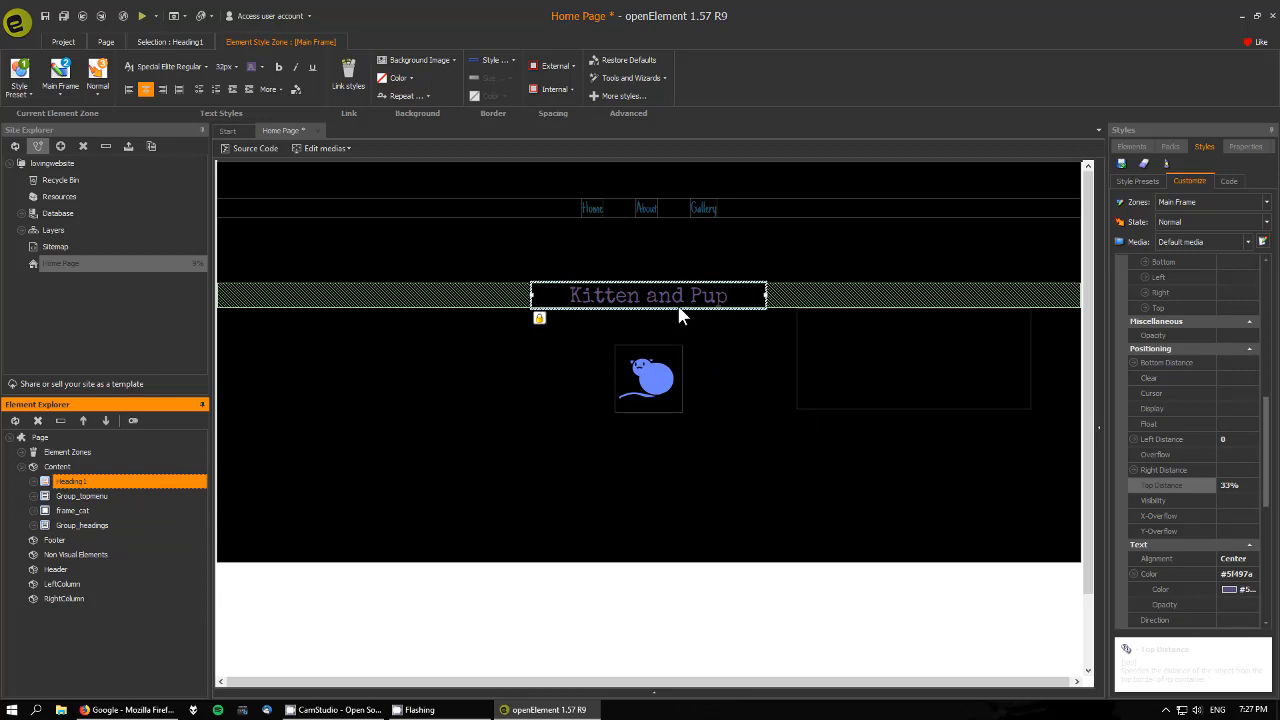
mouse_move(677, 307)
mouse_down()
mouse_move(866, 380)
mouse_move(691, 313)
mouse_up()
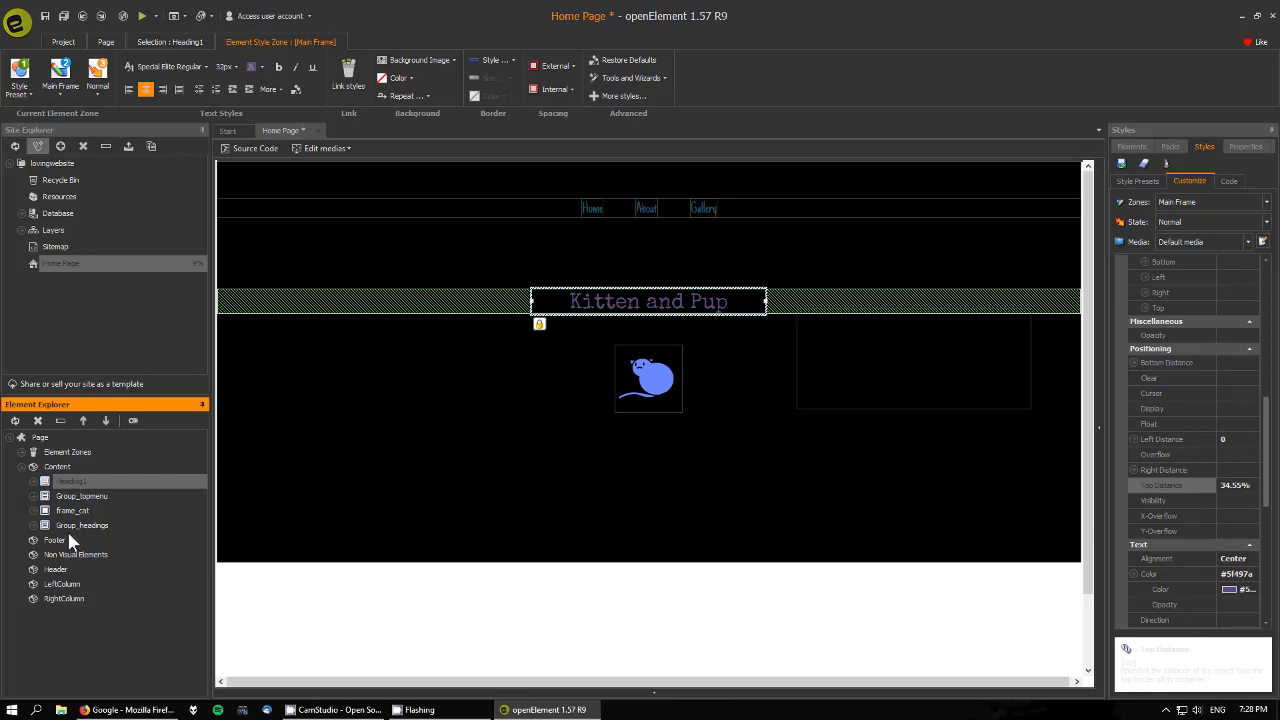
Move Heading1 and frame_cat into the Content of Group_headings in the element tree.
click(66, 480)
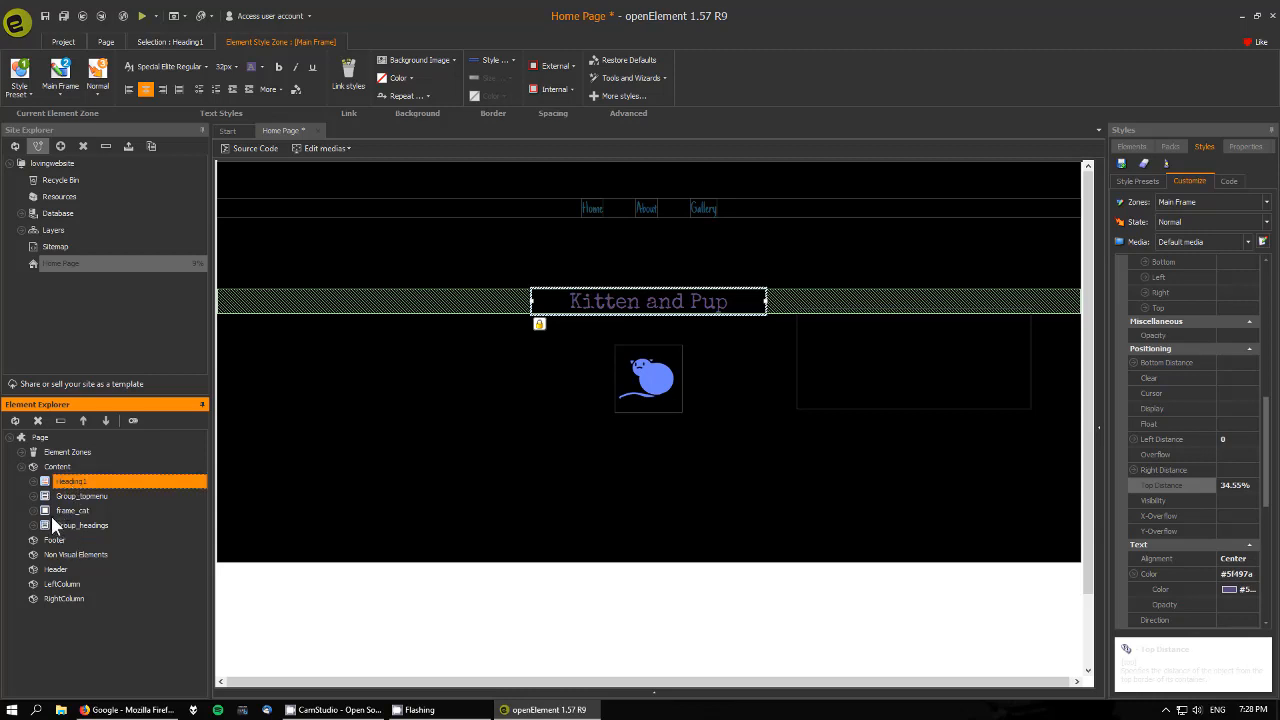
click(49, 524)
click(33, 524)
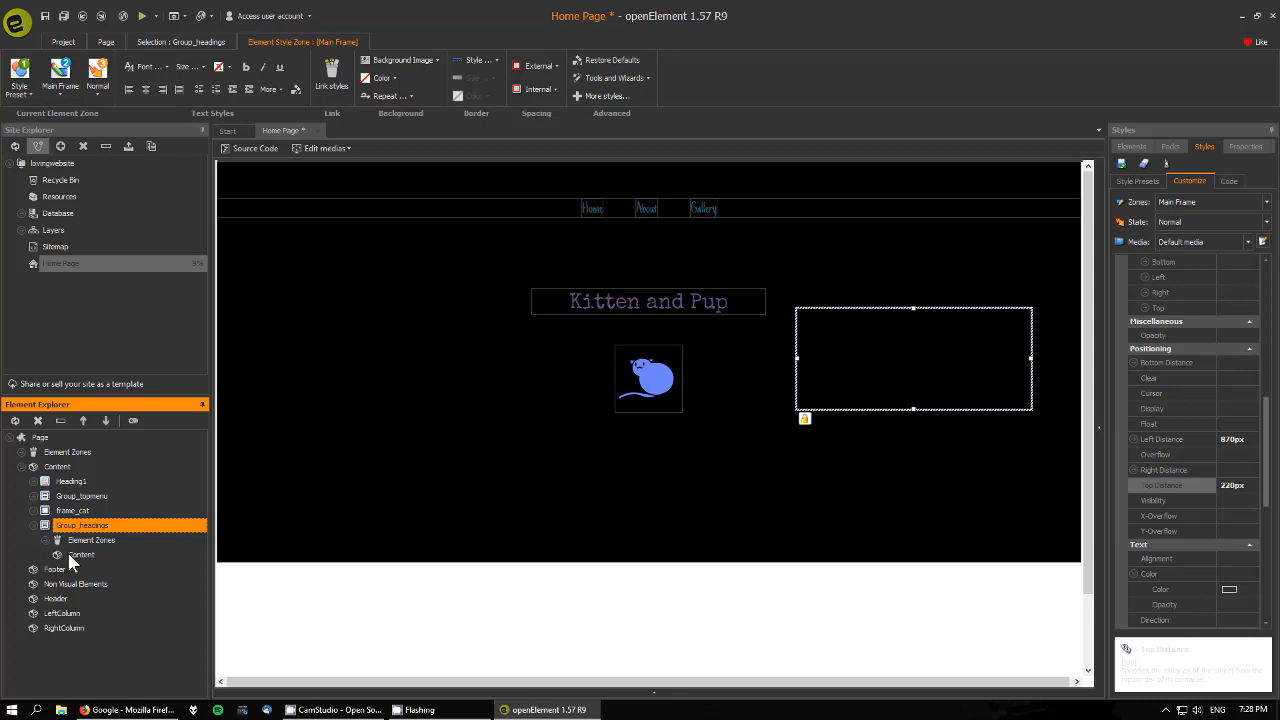
click(62, 484)
drag(62, 488, 80, 566)
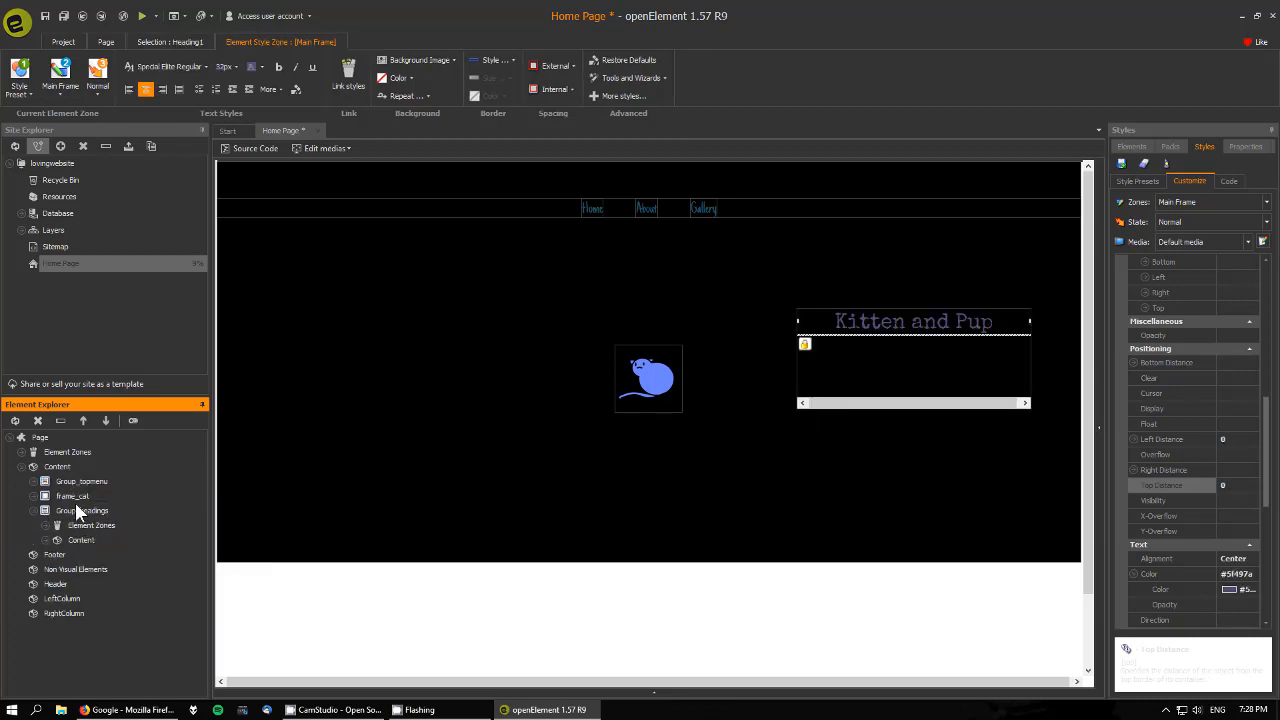
click(70, 497)
drag(65, 497, 57, 540)
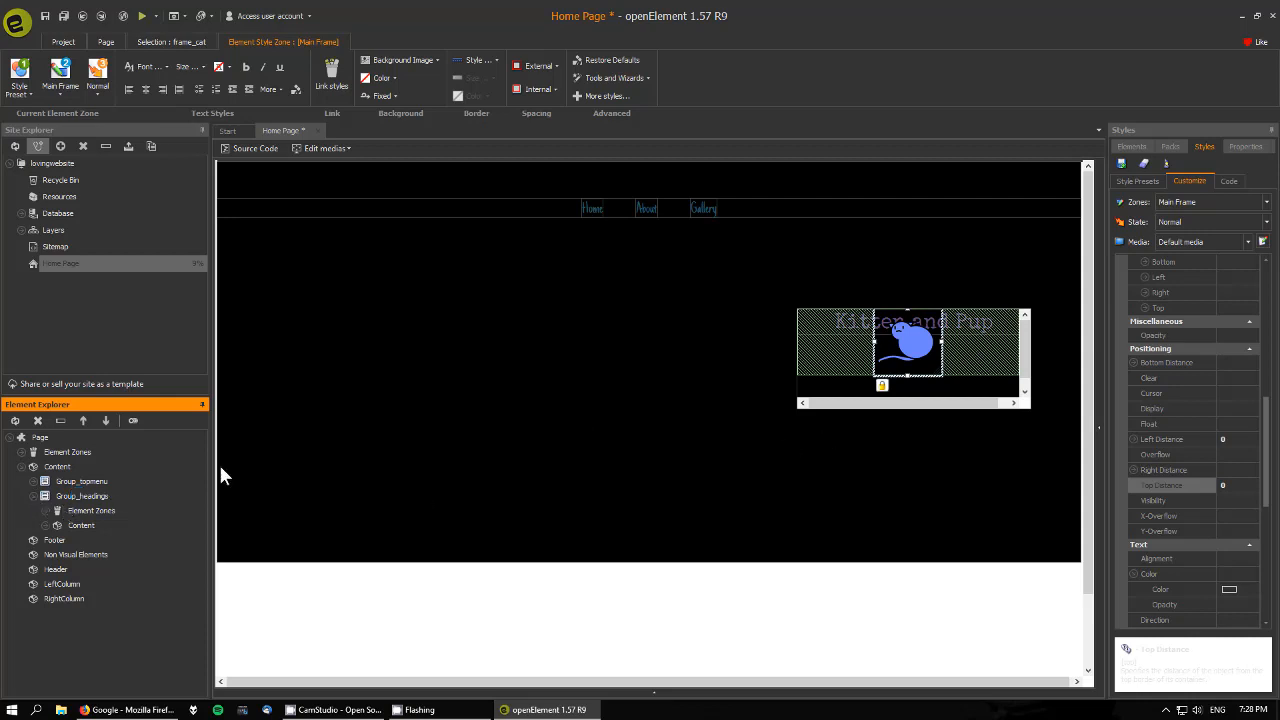
Set the positioning of the elements inside Group_headings to relative.
click(52, 498)
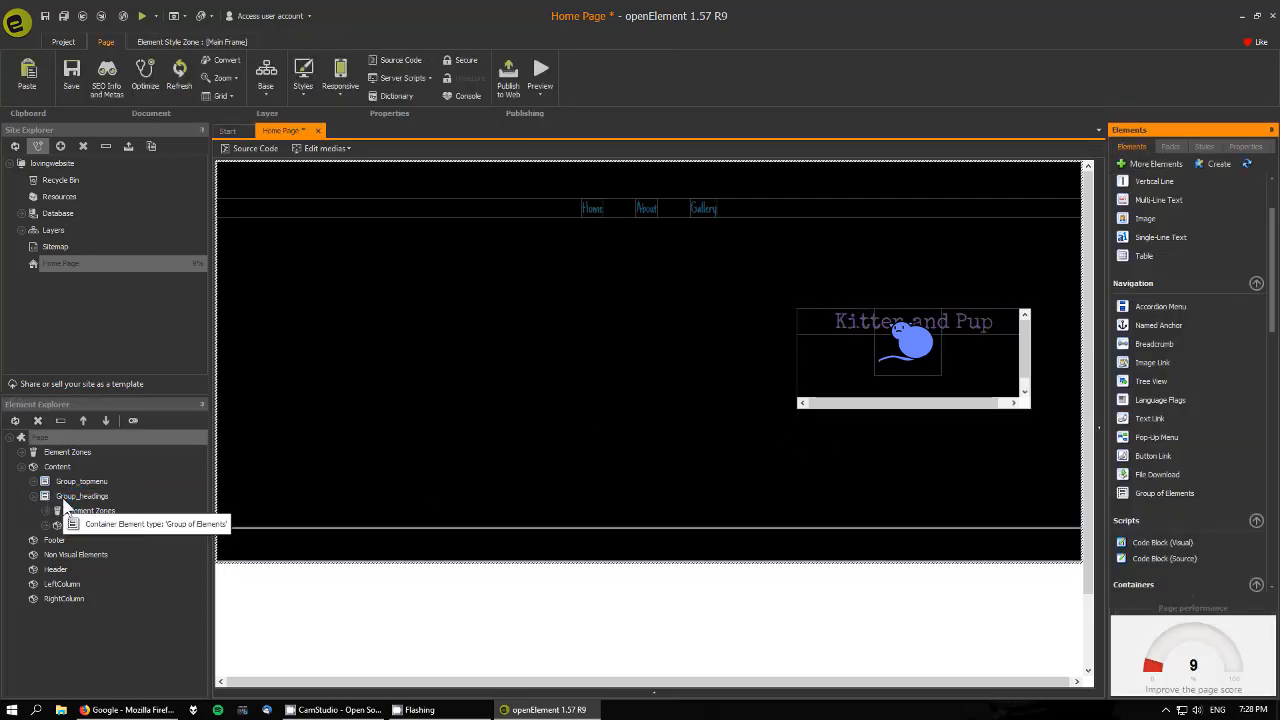
click(56, 498)
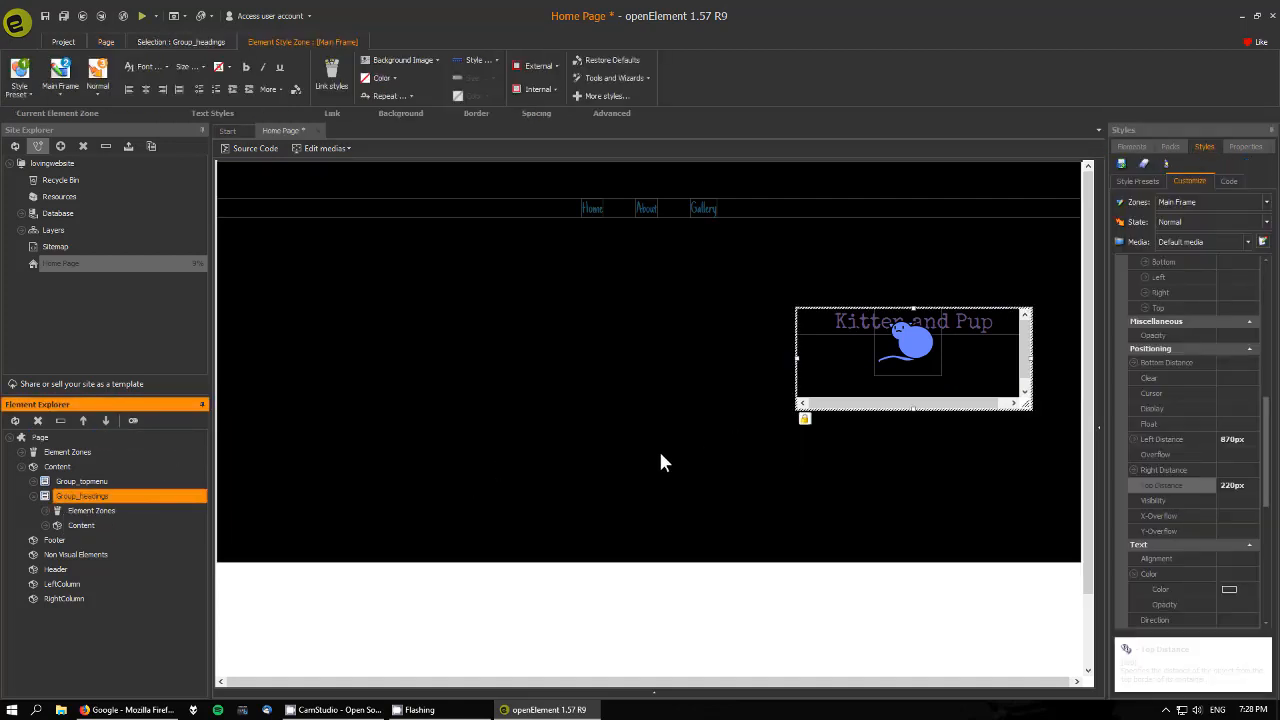
click(995, 352)
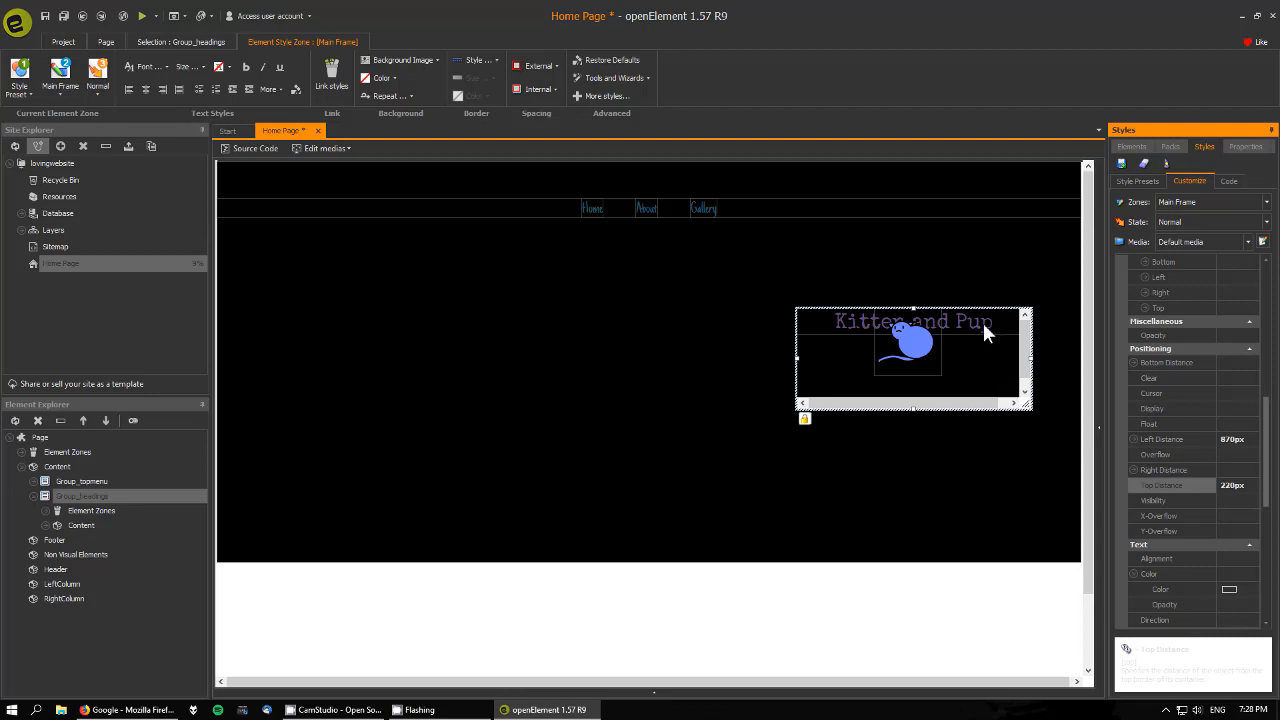
click(984, 325)
click(914, 358)
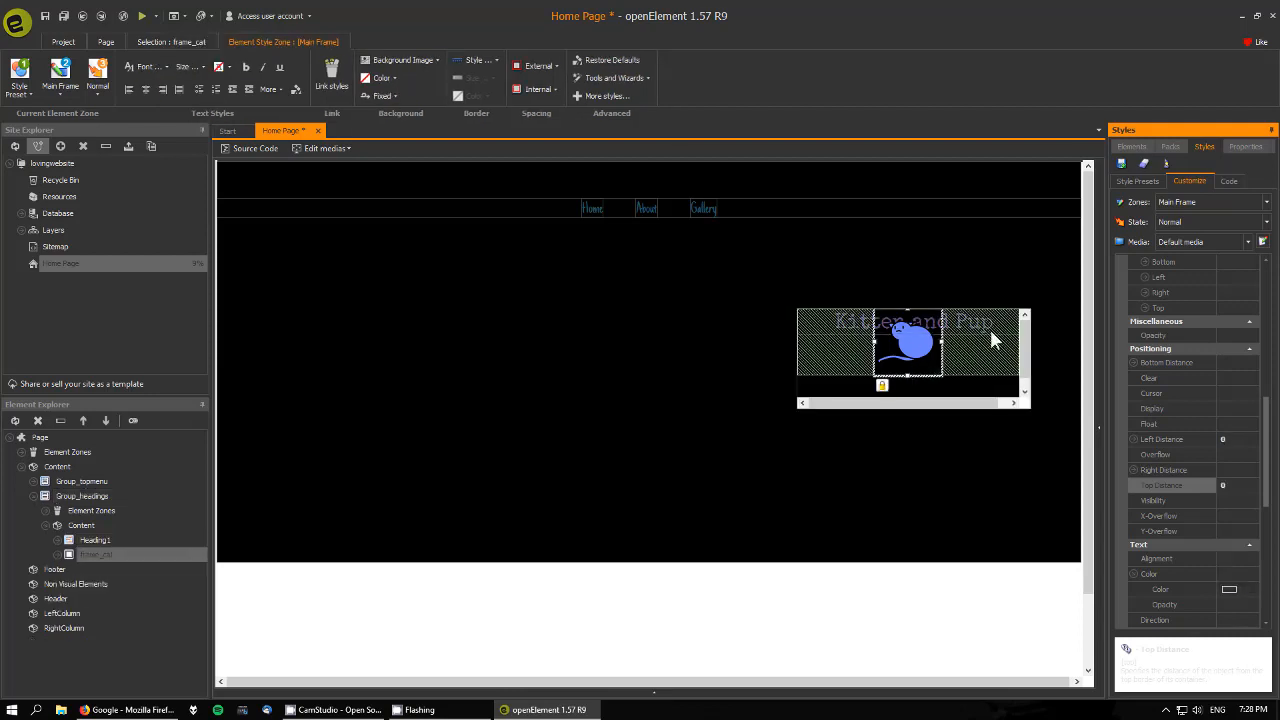
click(985, 372)
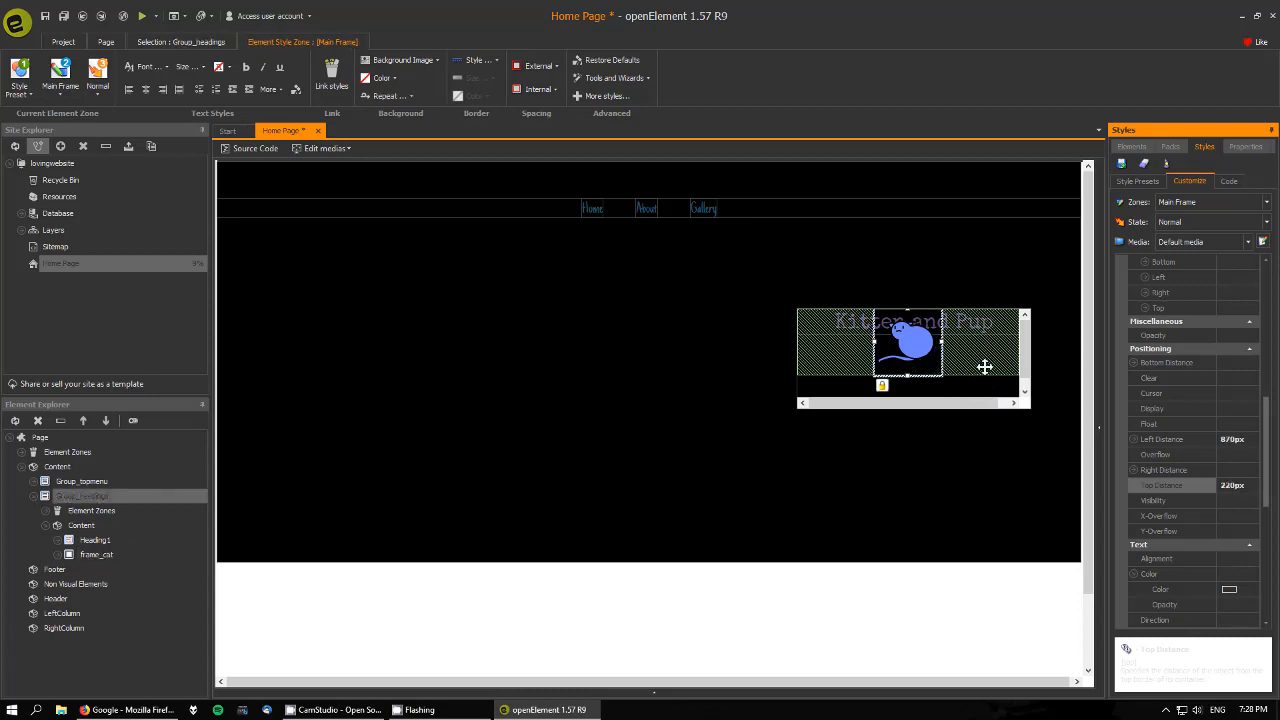
click(1245, 147)
click(81, 497)
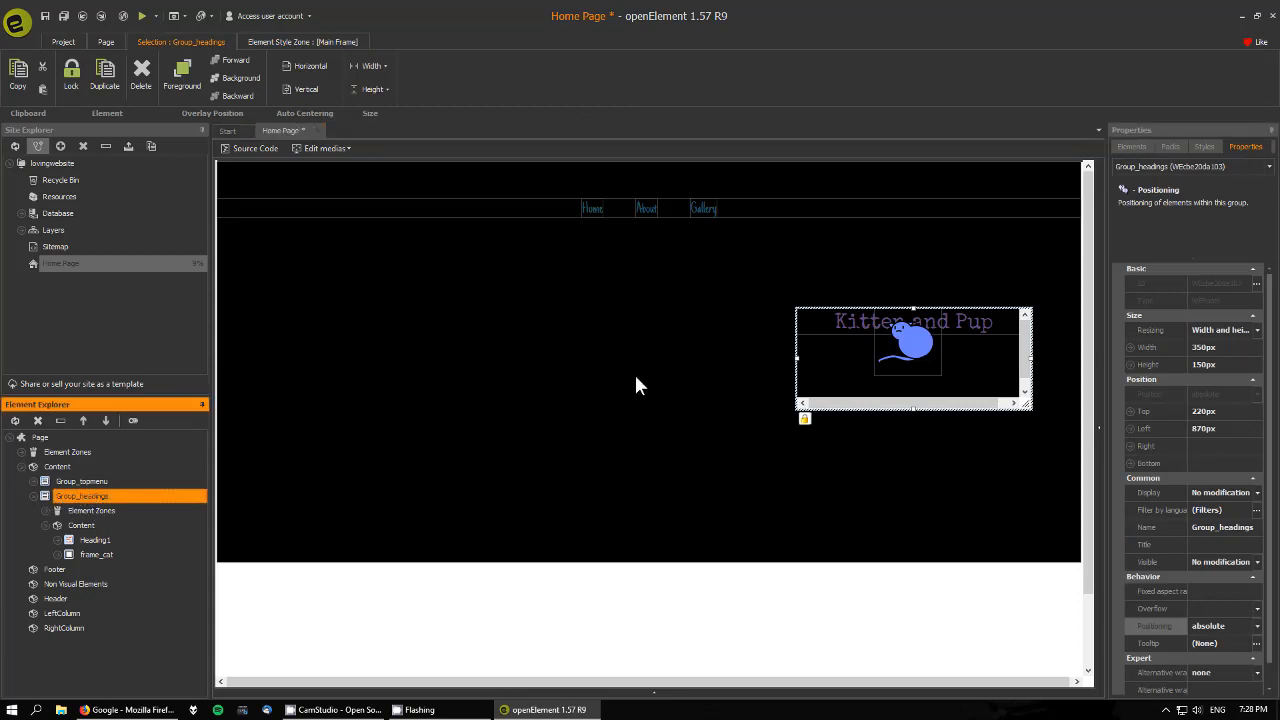
click(1240, 150)
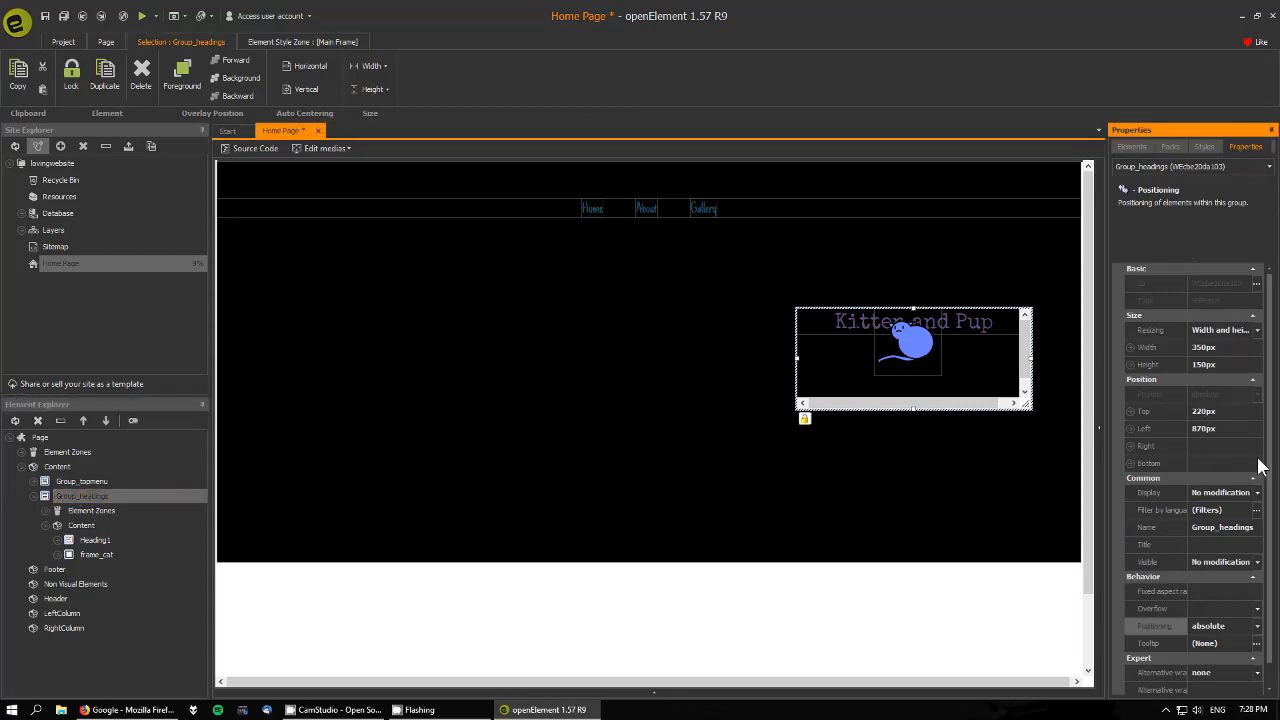
scroll(1258, 466, down, 1)
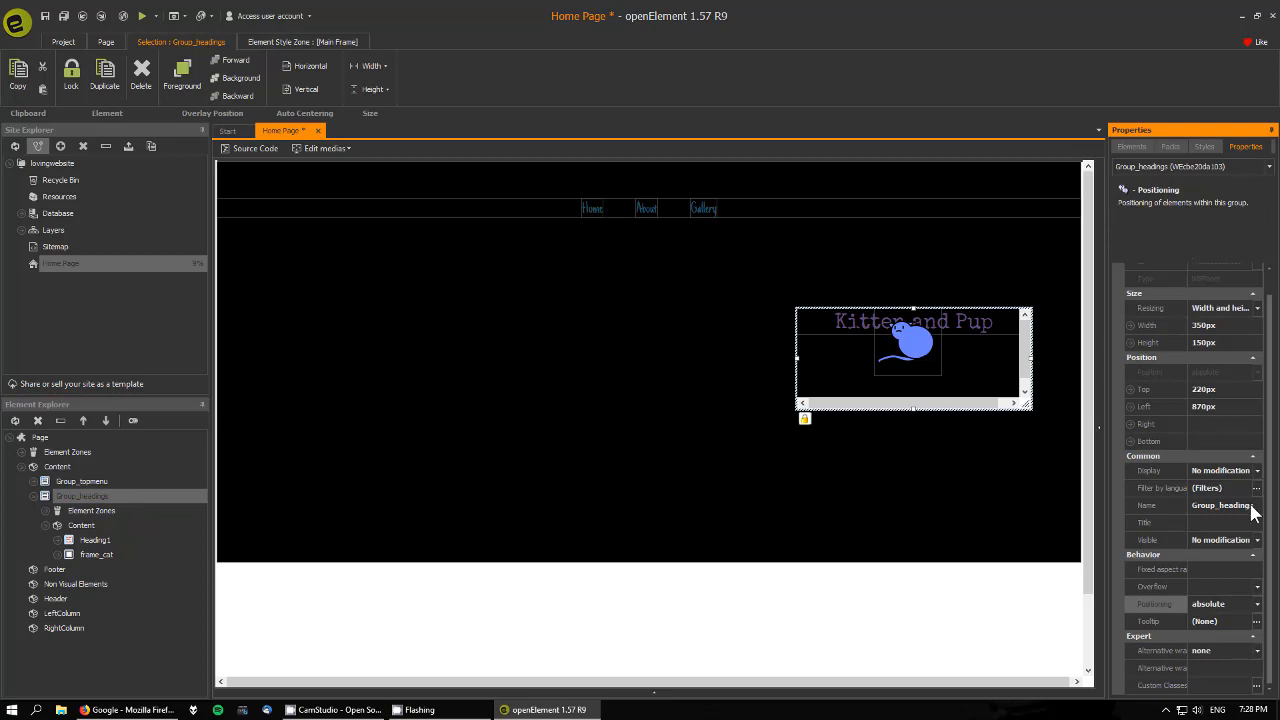
click(1255, 606)
click(1211, 613)
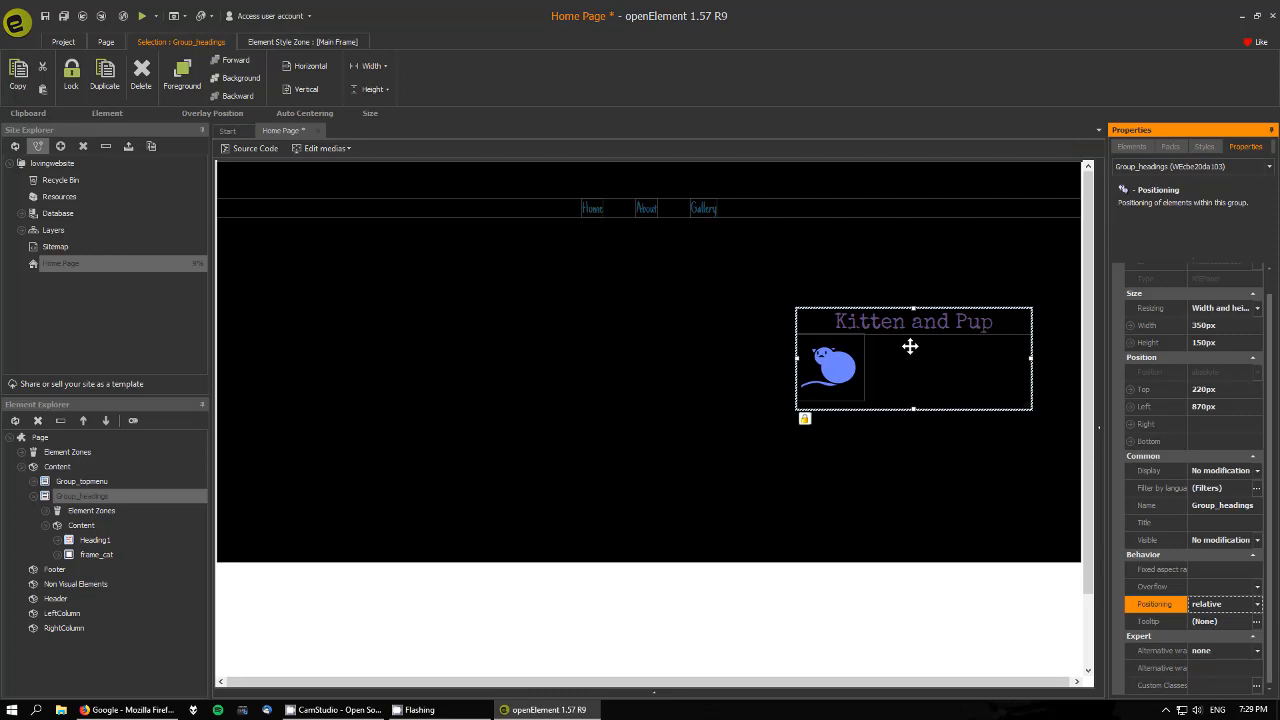
Align frame_cat to the center within Group_headings.
click(854, 352)
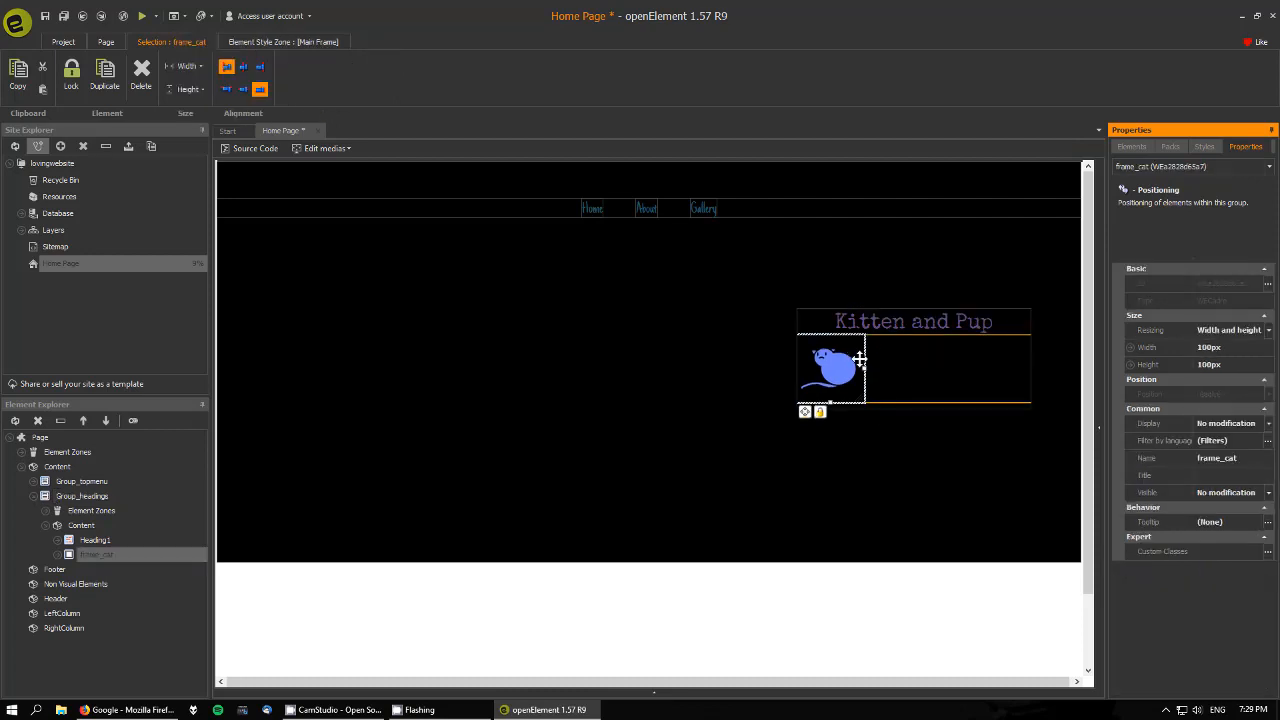
right_click(857, 357)
mouse_move(932, 439)
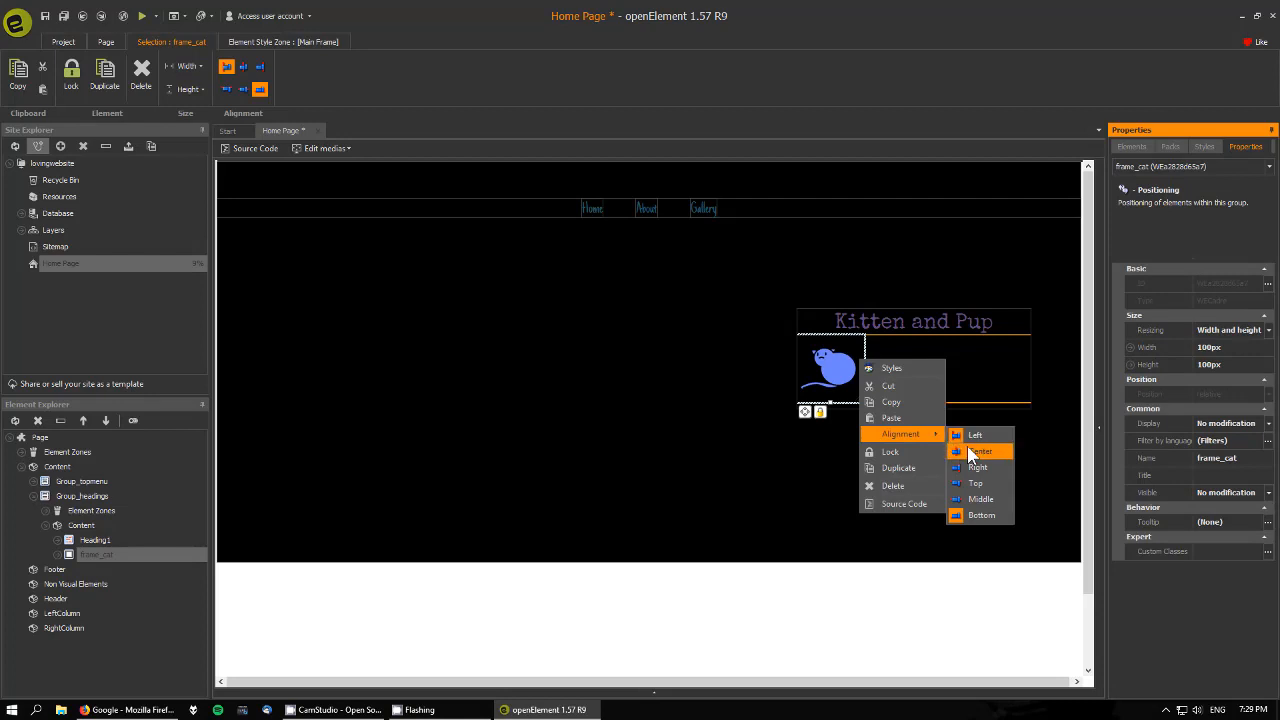
click(968, 451)
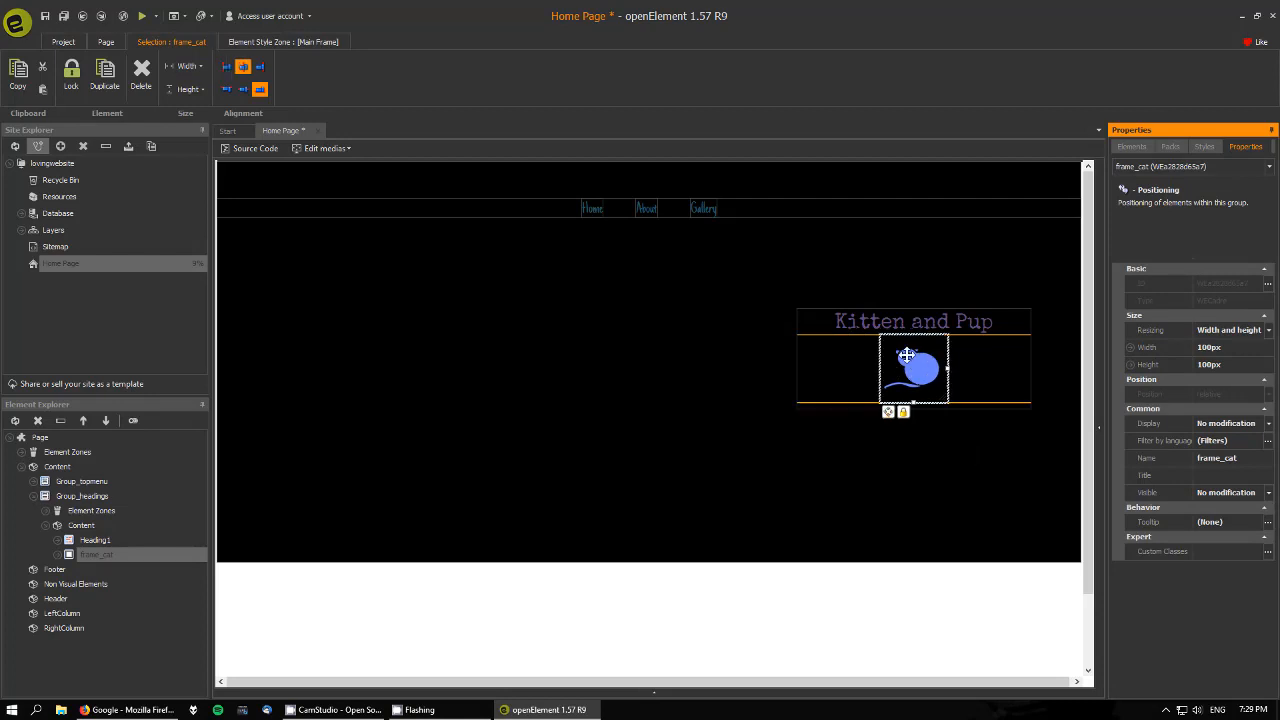
Align the Kitten and Pup heading to the center within Group_headings and deselect it.
click(979, 320)
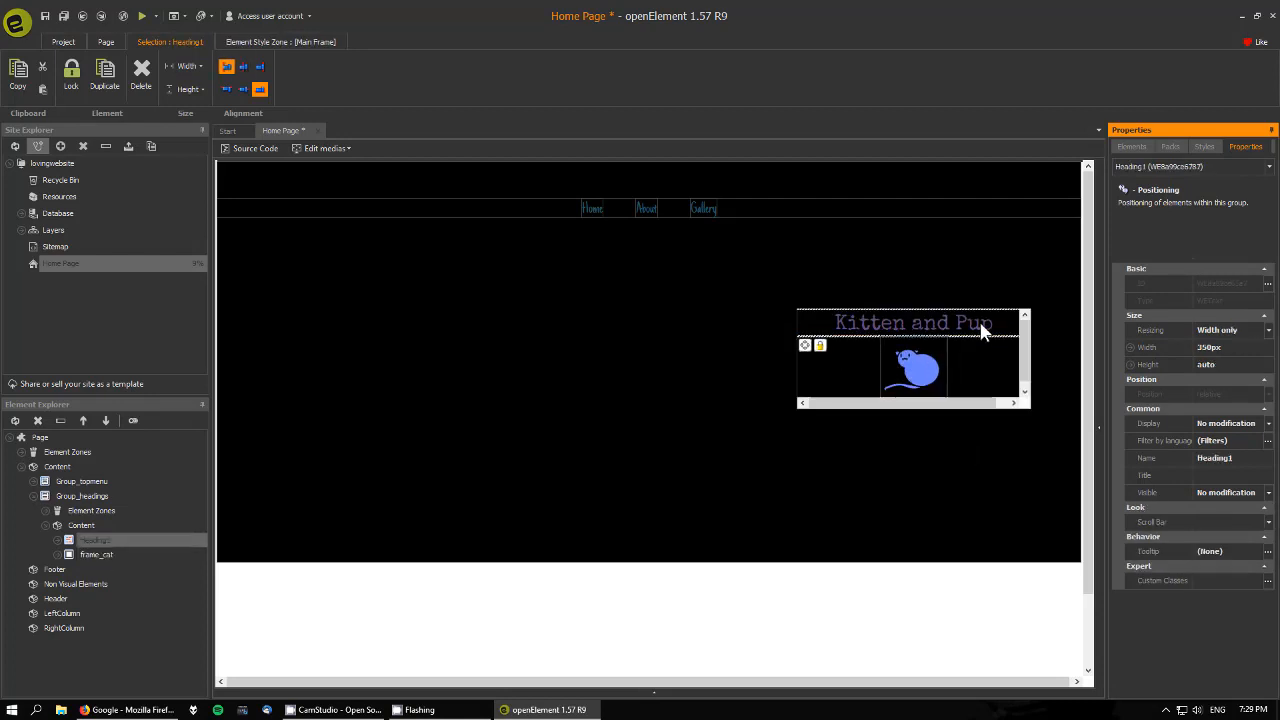
right_click(979, 319)
mouse_move(1030, 395)
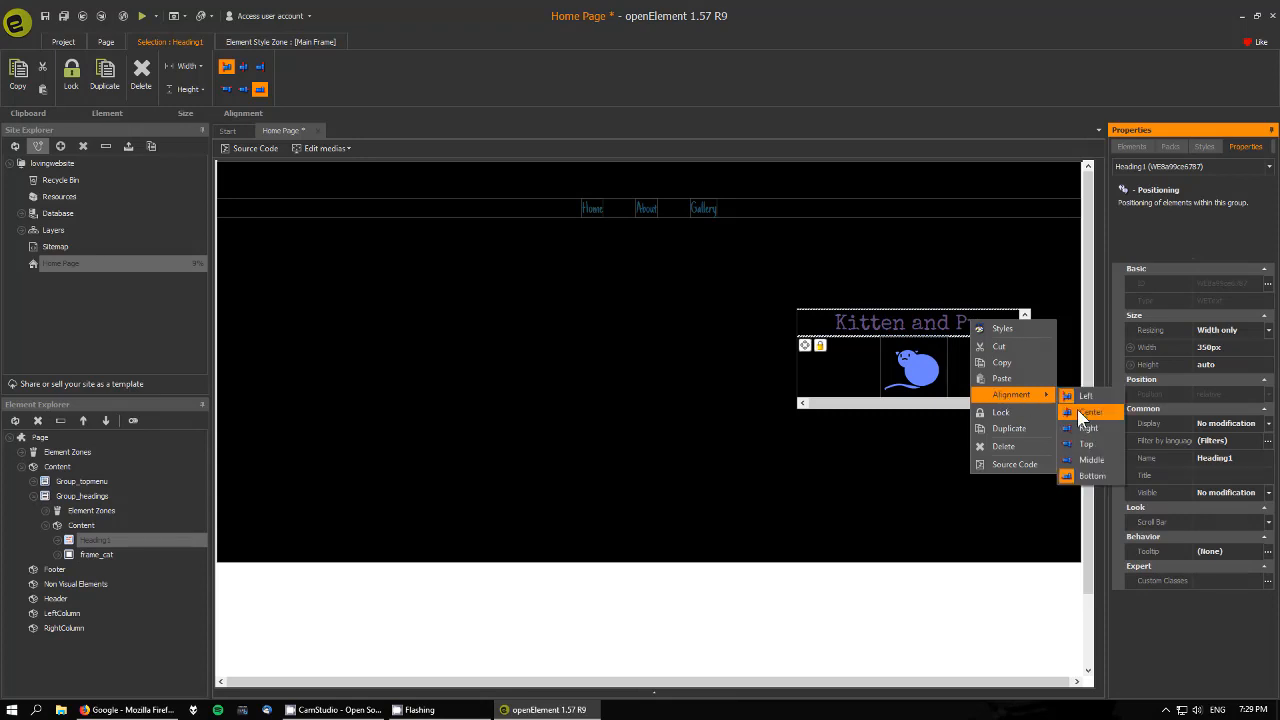
click(1085, 412)
click(974, 357)
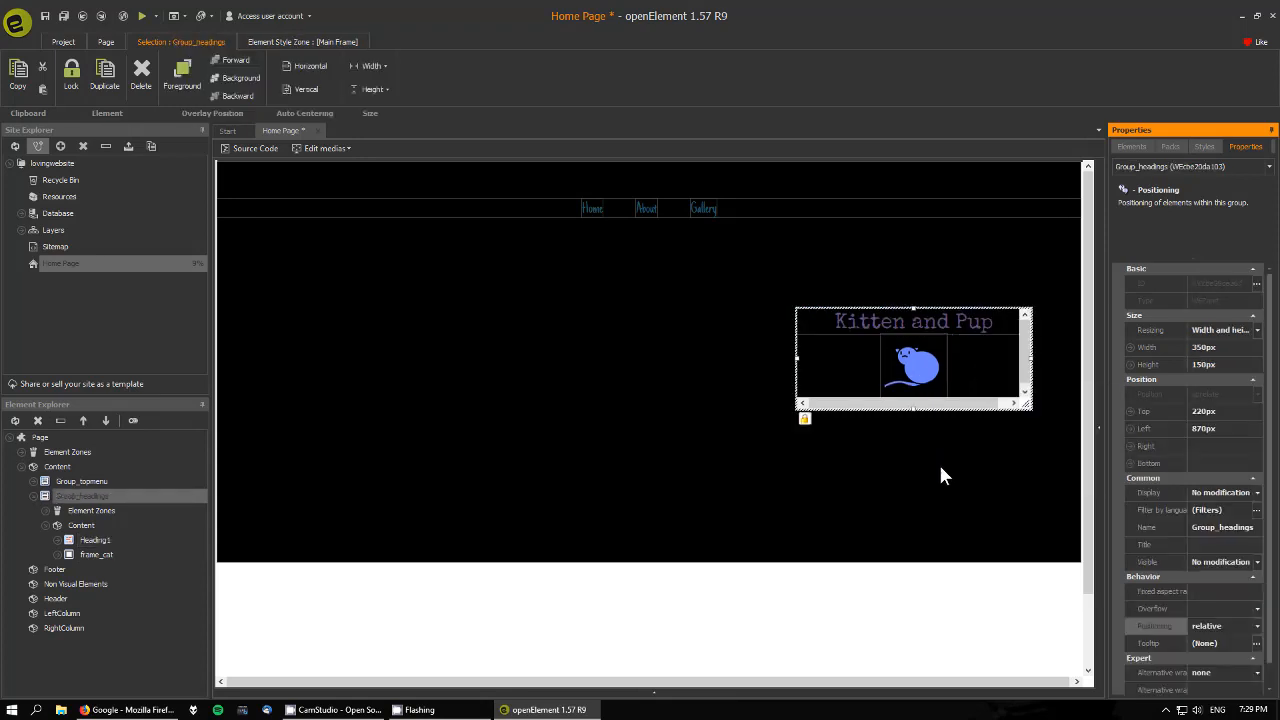
click(940, 460)
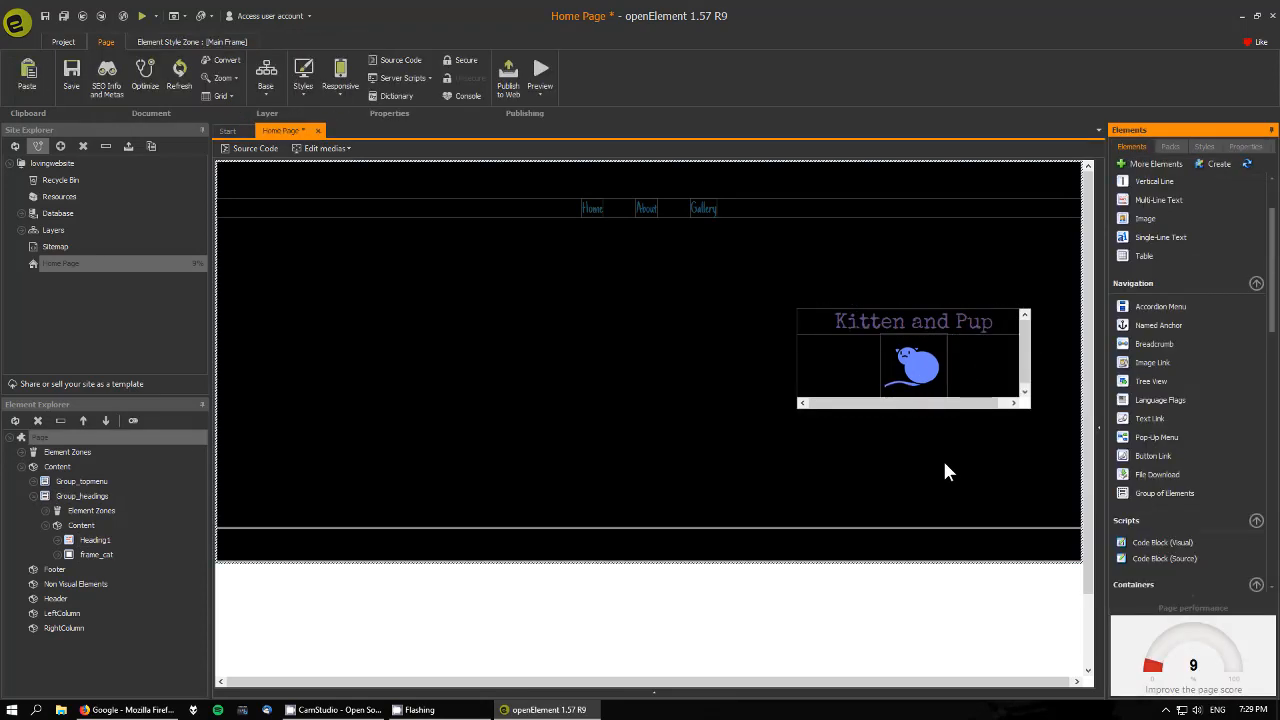
Set both the width and the height of Group_headings to auto.
click(997, 356)
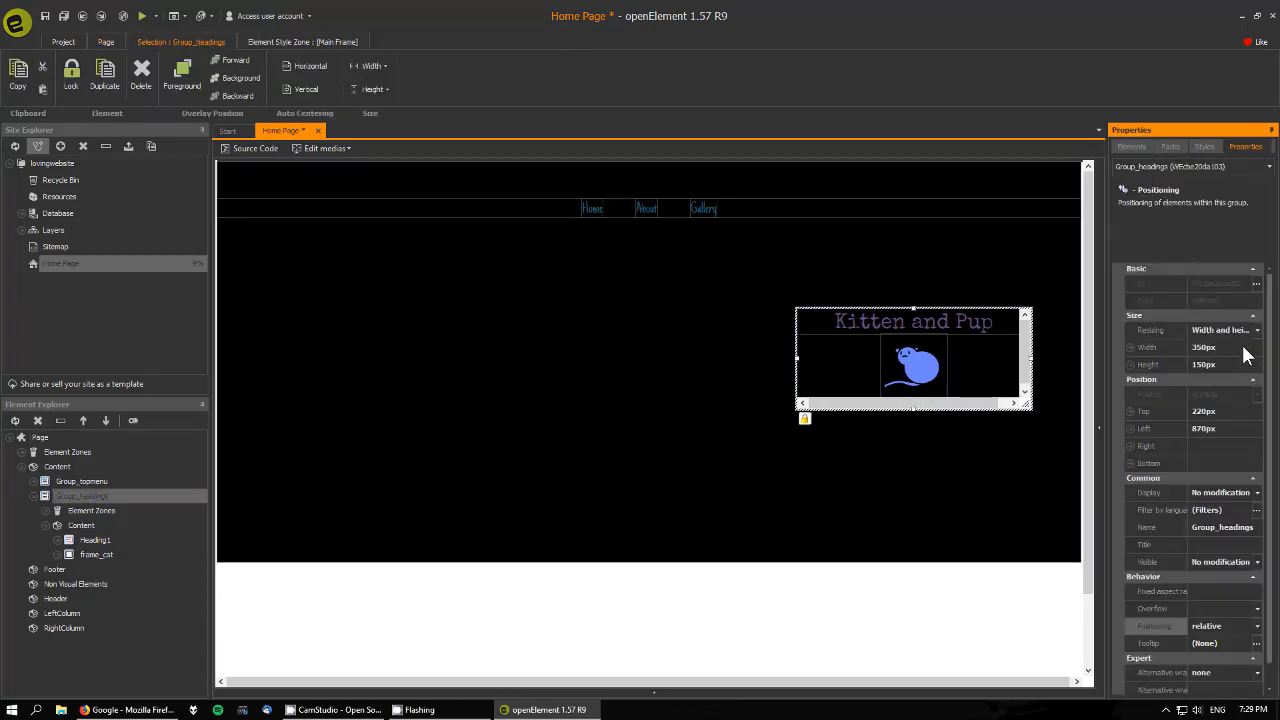
click(1188, 346)
text(8)
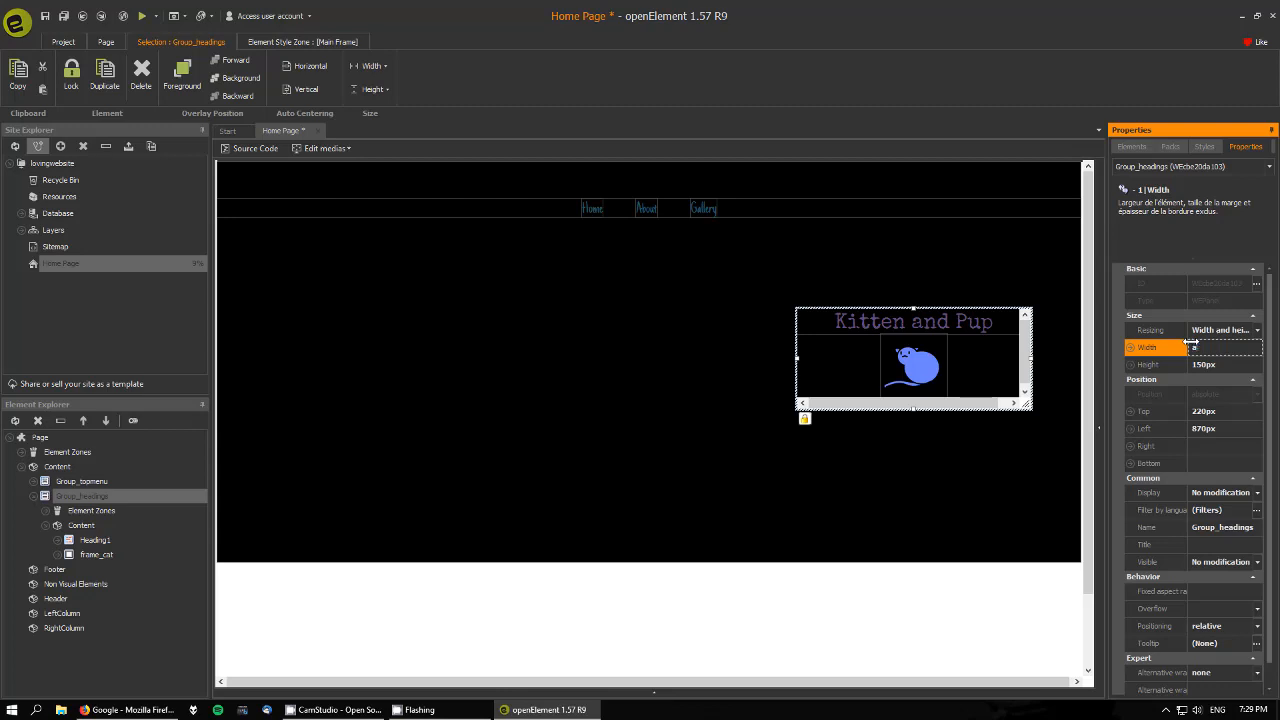
key(Return)
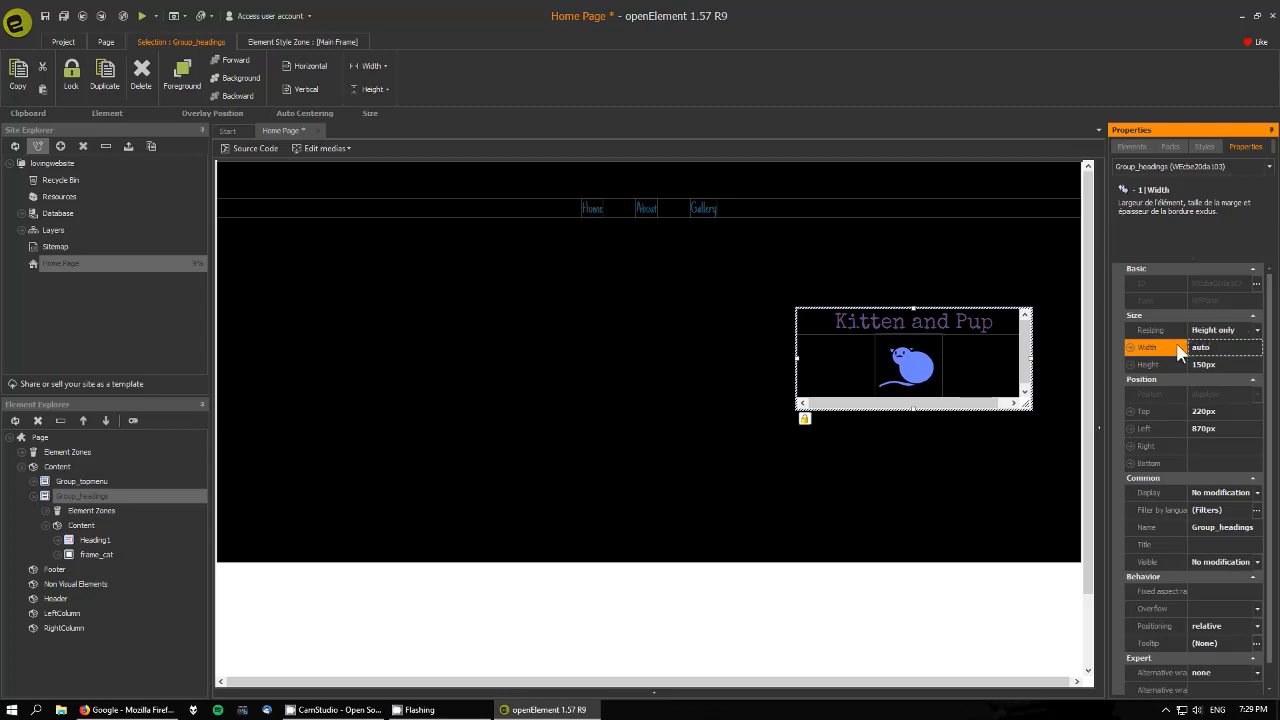
click(1158, 364)
text(auto)
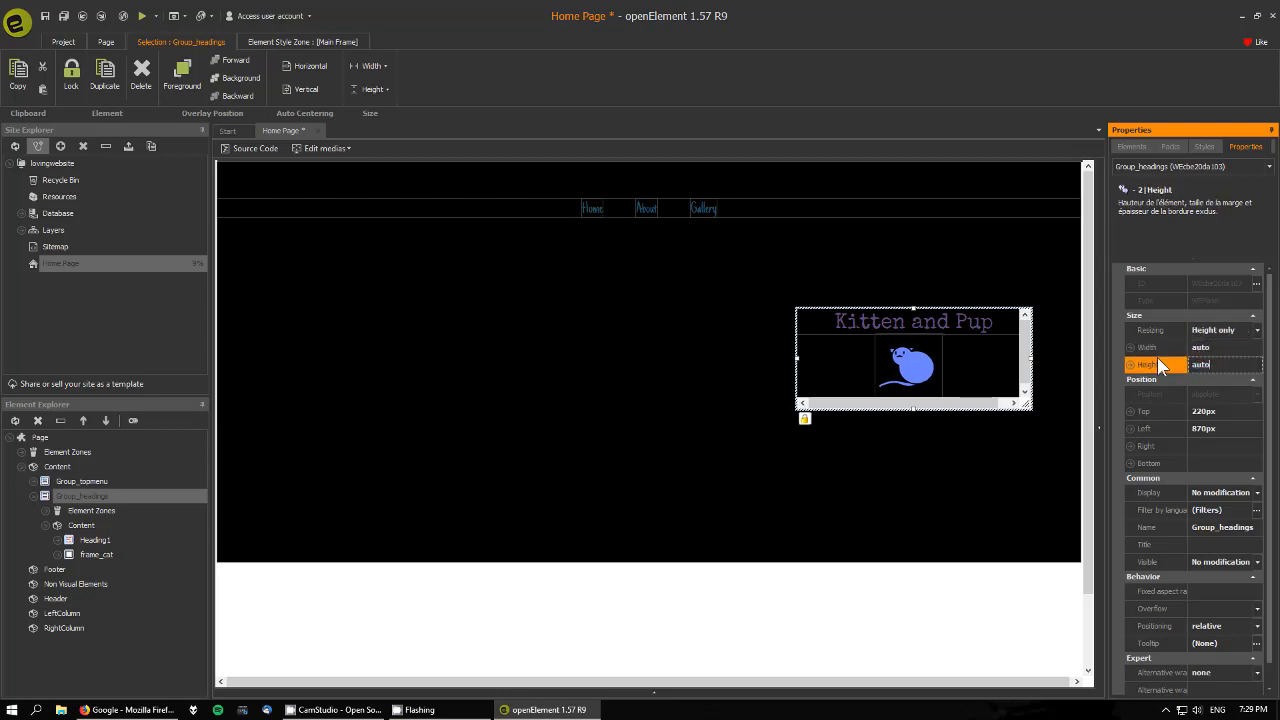
key(Return)
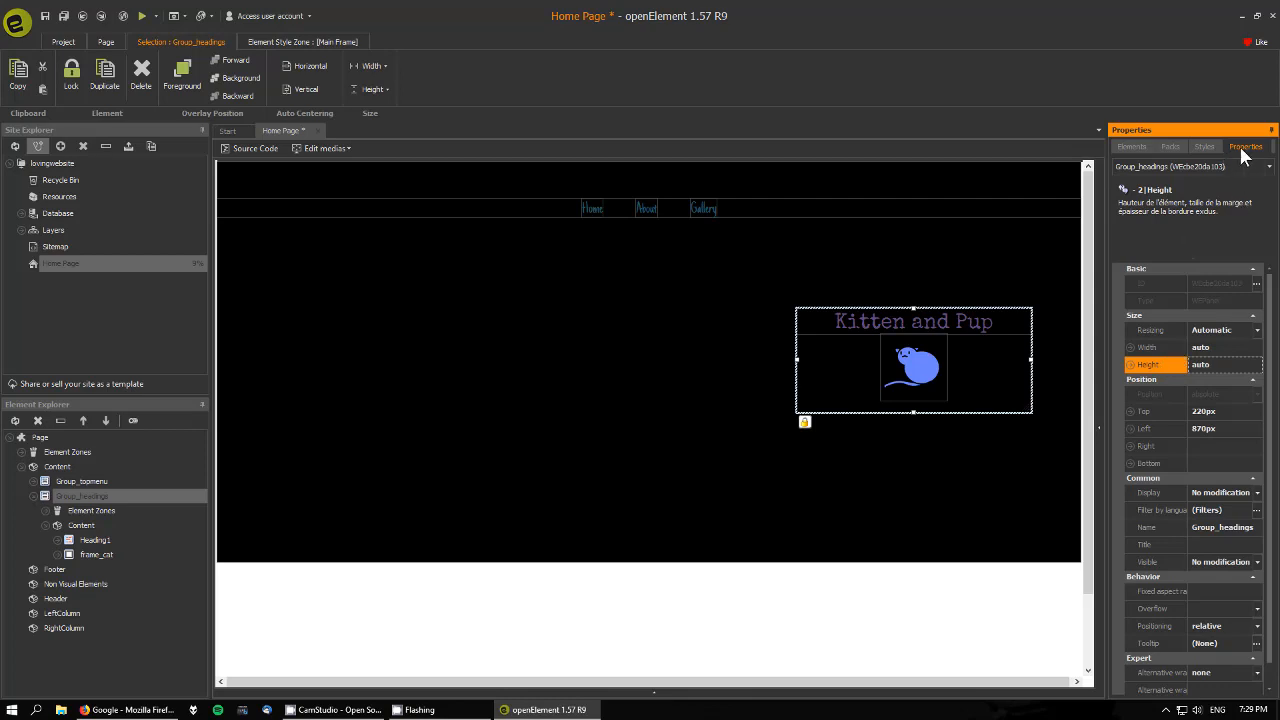
click(1204, 146)
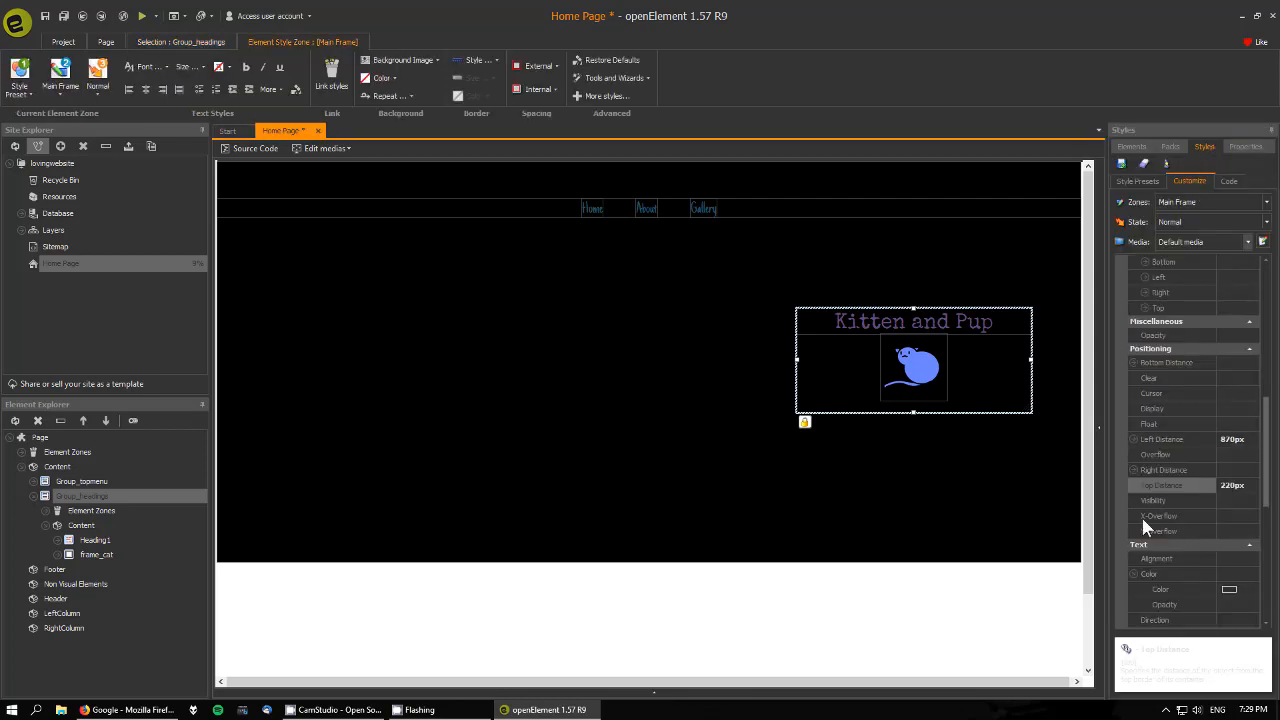
click(1246, 146)
click(1204, 146)
click(1020, 451)
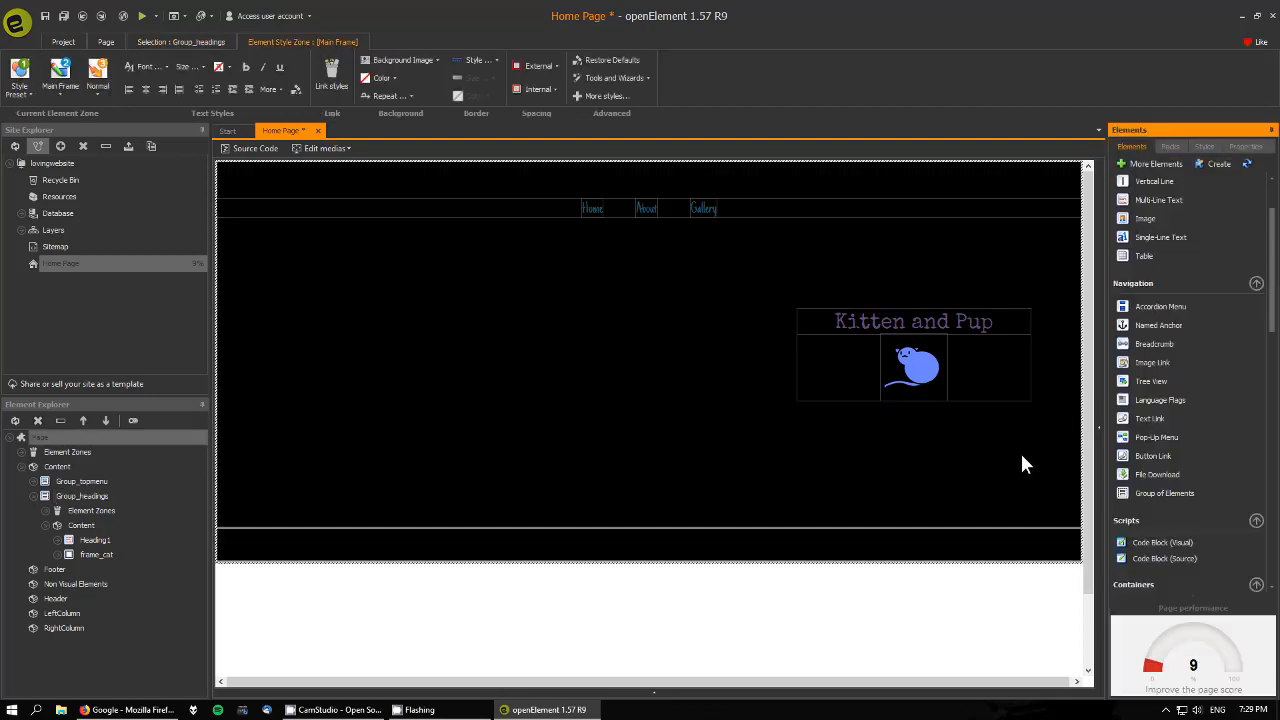
click(994, 362)
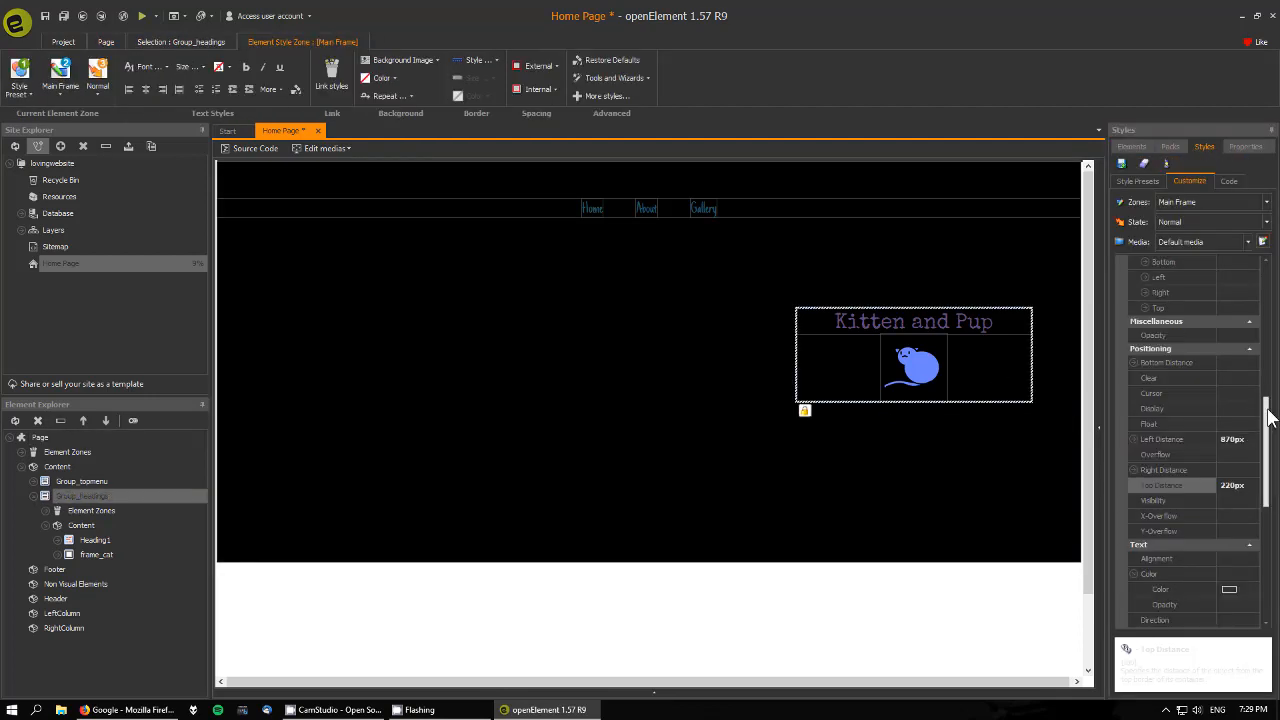
scroll(1264, 417, up, 2)
click(963, 449)
Auto-center Group_headings horizontally on the page, accepting a fixed width for the group.
click(992, 370)
right_click(992, 369)
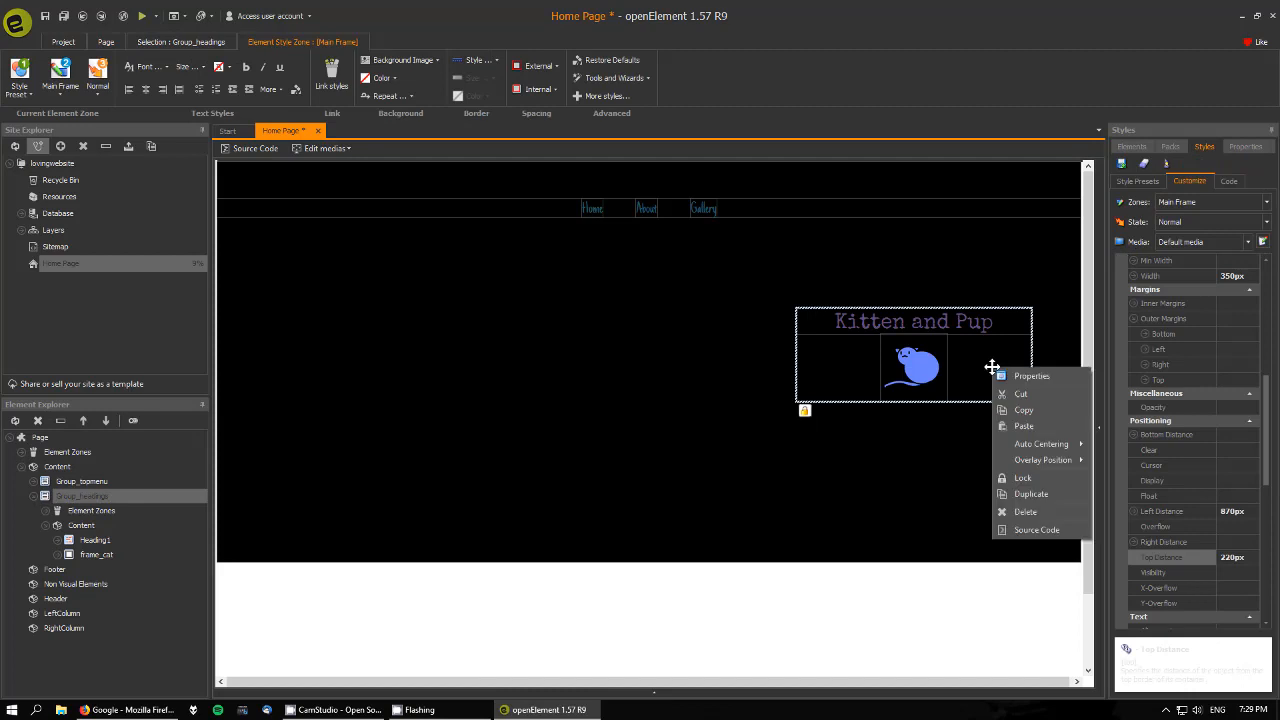
mouse_move(1078, 444)
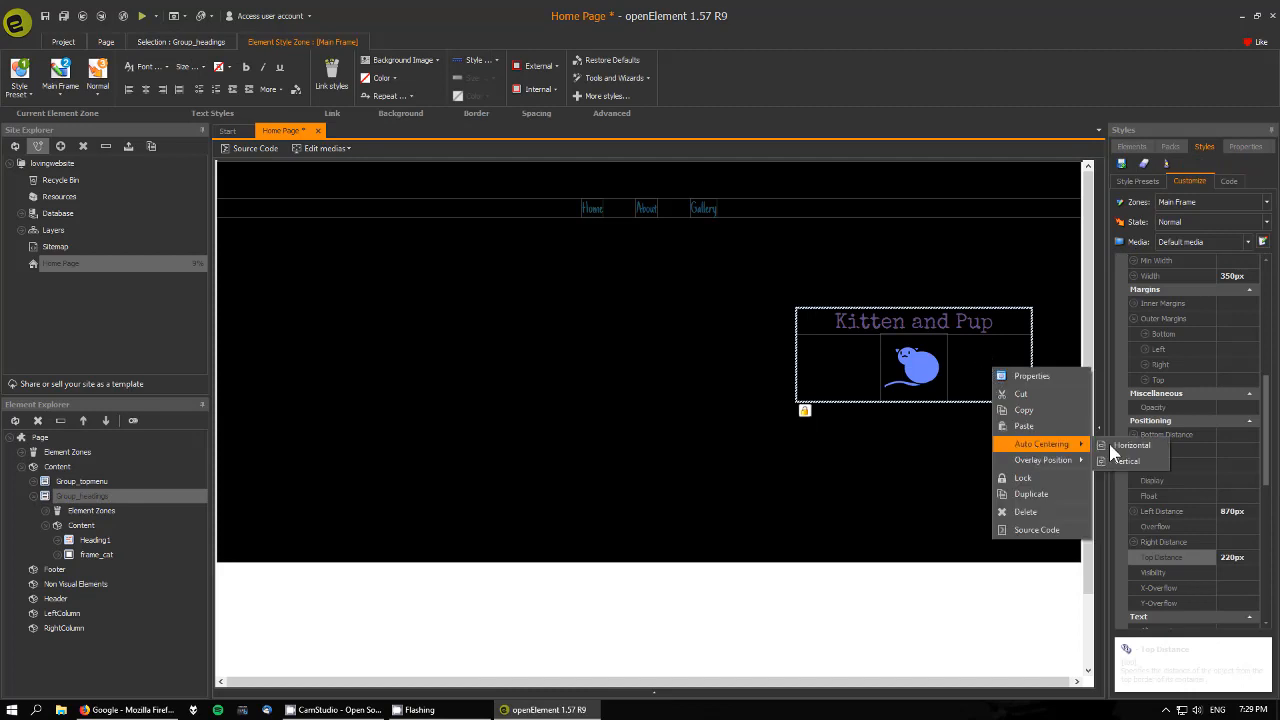
click(1128, 444)
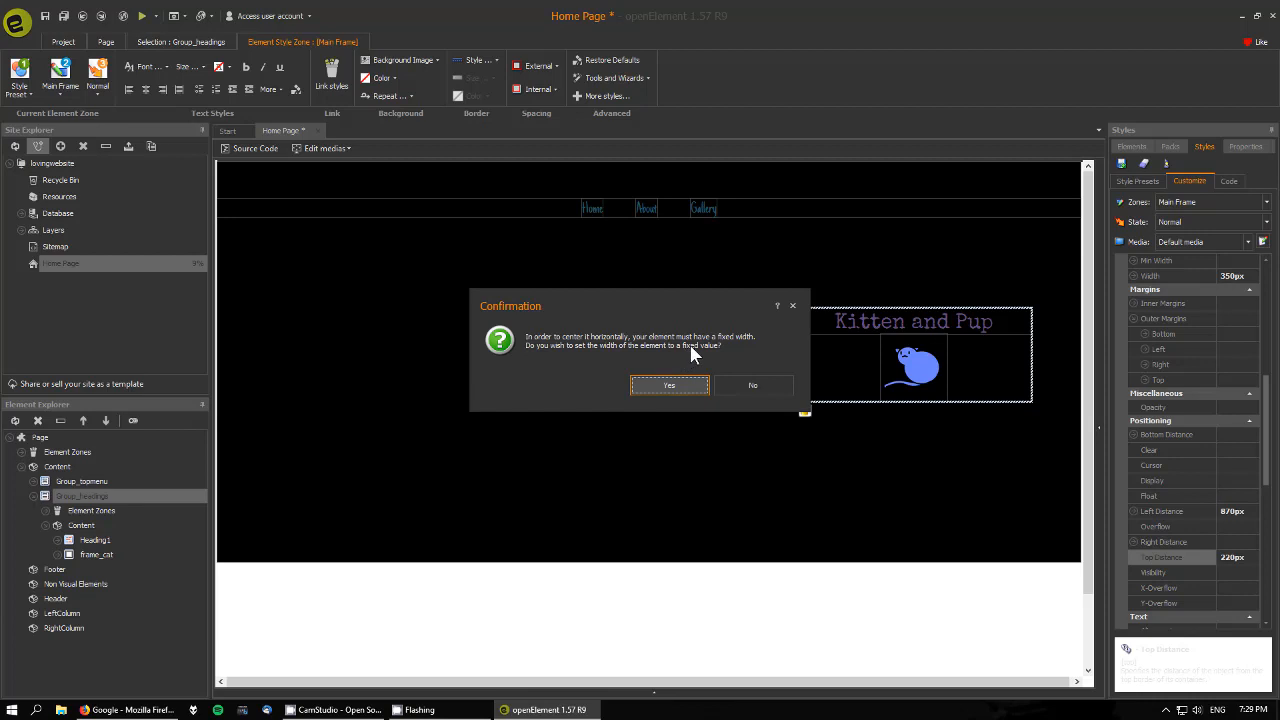
click(661, 391)
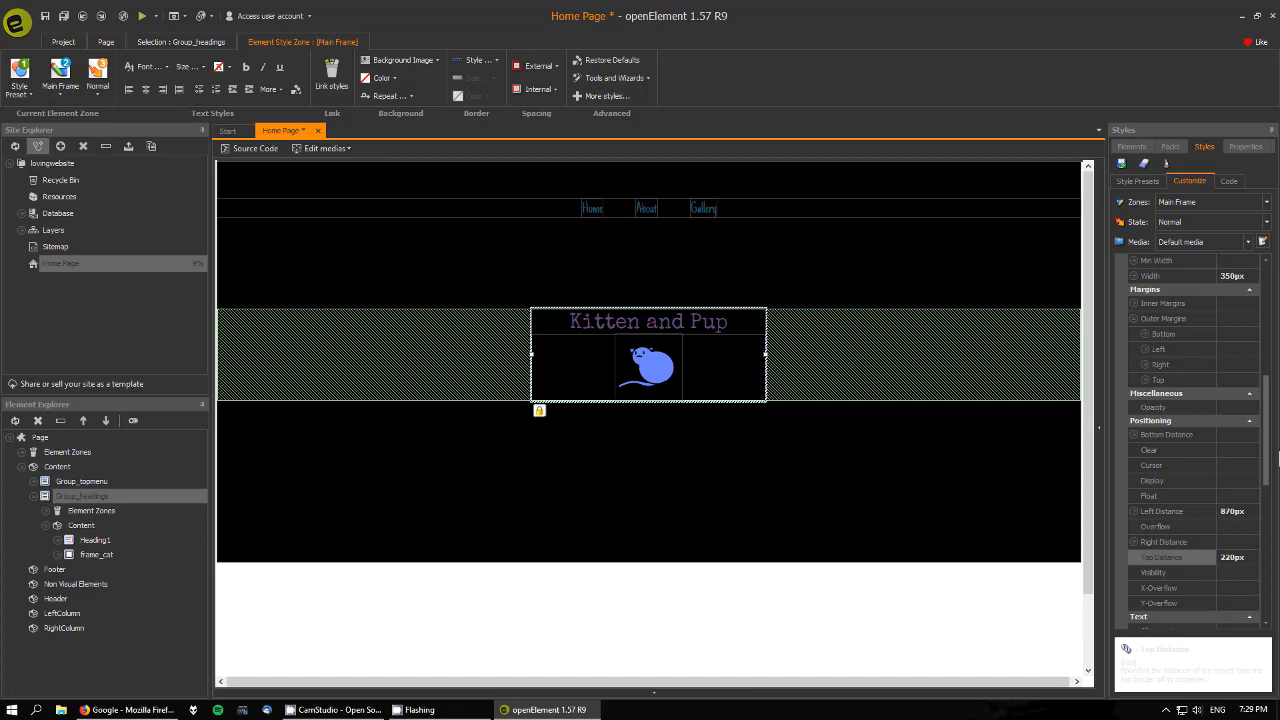
Set the top distance of Group_headings to 33%.
scroll(1264, 425, up, 3)
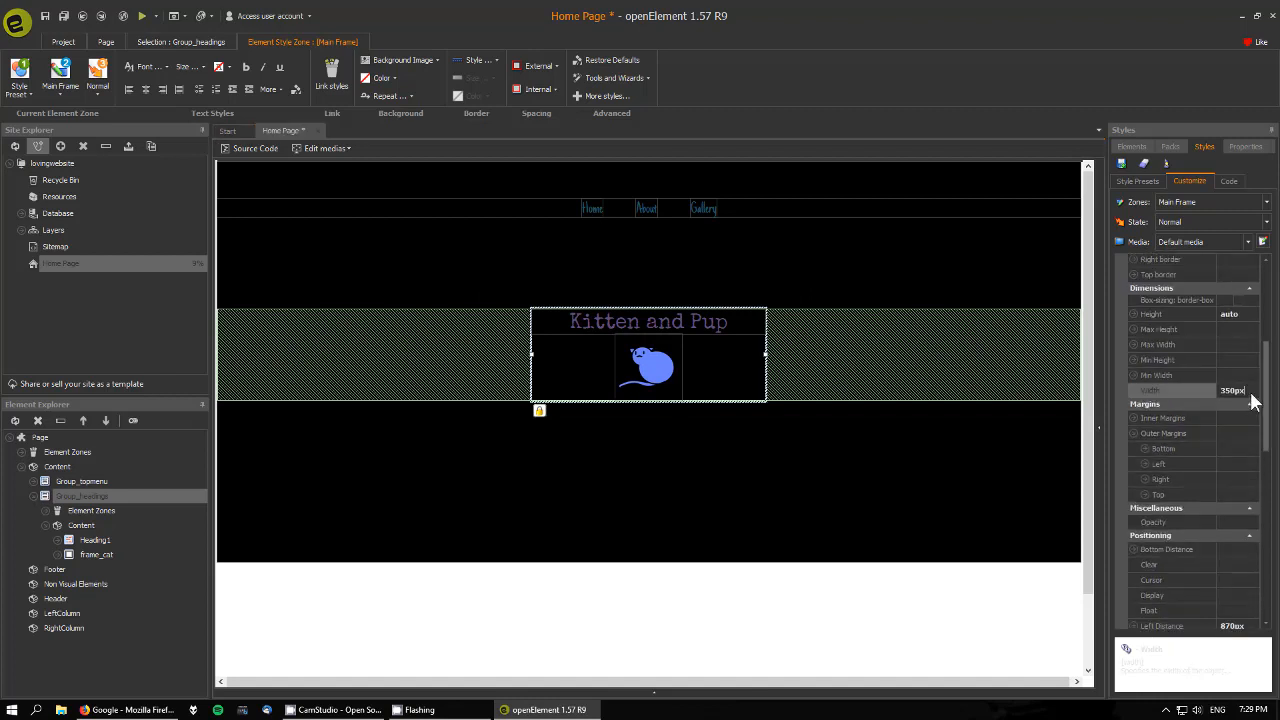
click(757, 482)
click(733, 380)
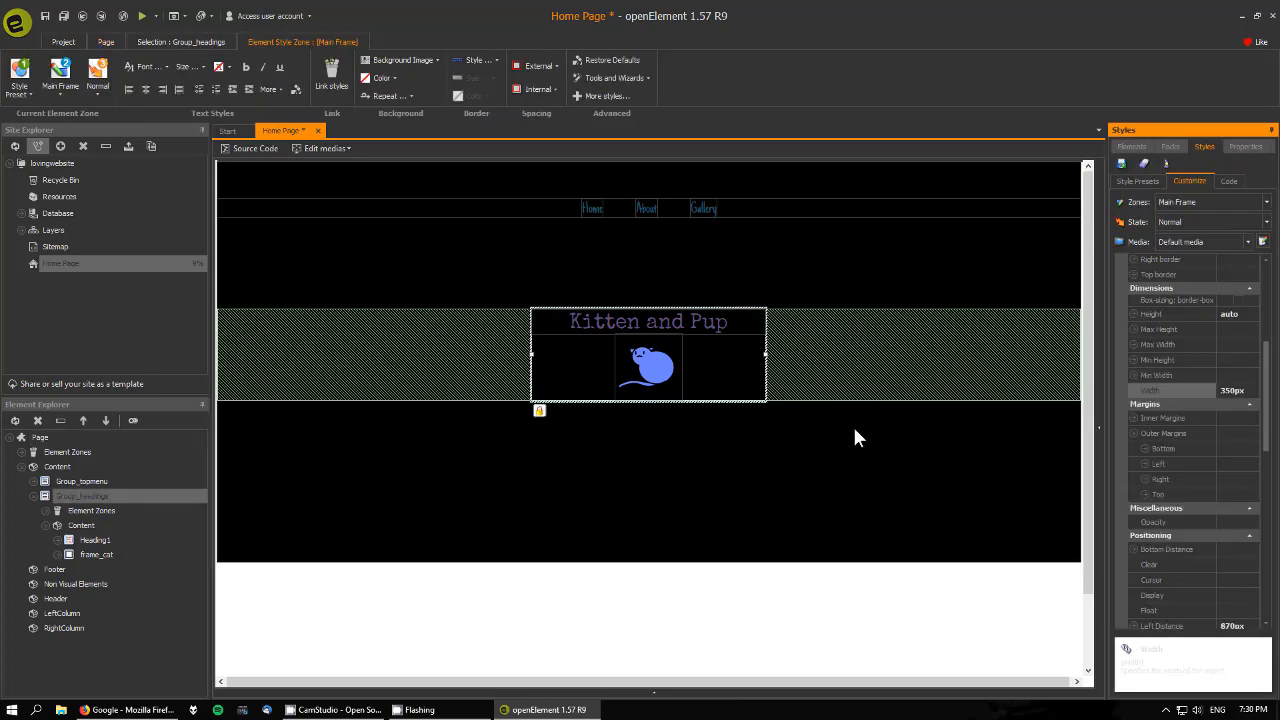
click(749, 406)
click(752, 388)
drag(1263, 386, 1263, 462)
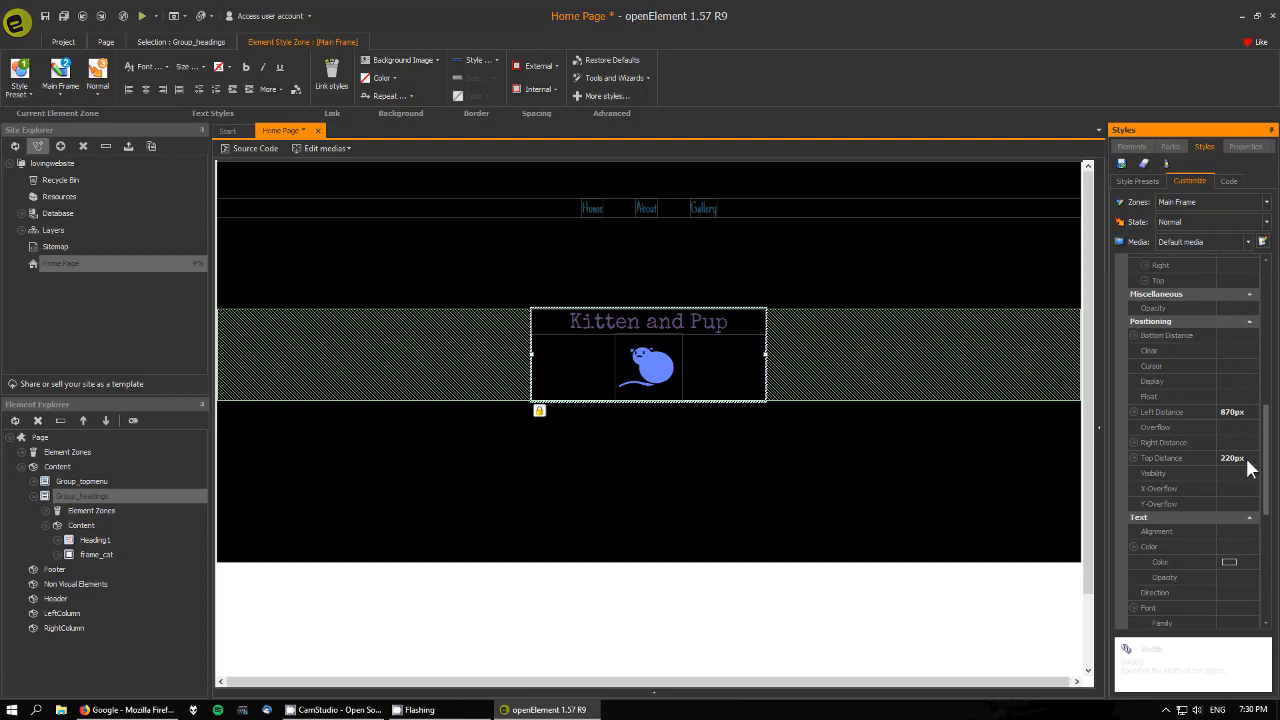
click(1183, 458)
text(33%)
key(Return)
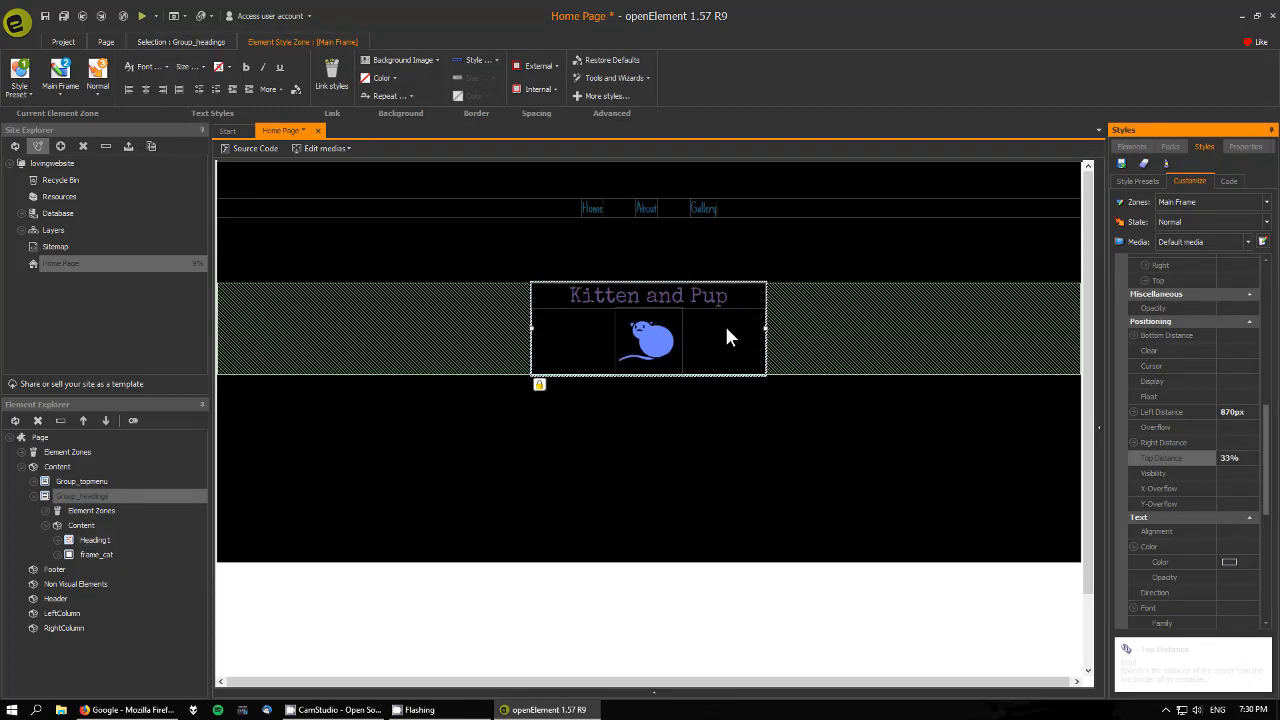
key(alt+Tab)
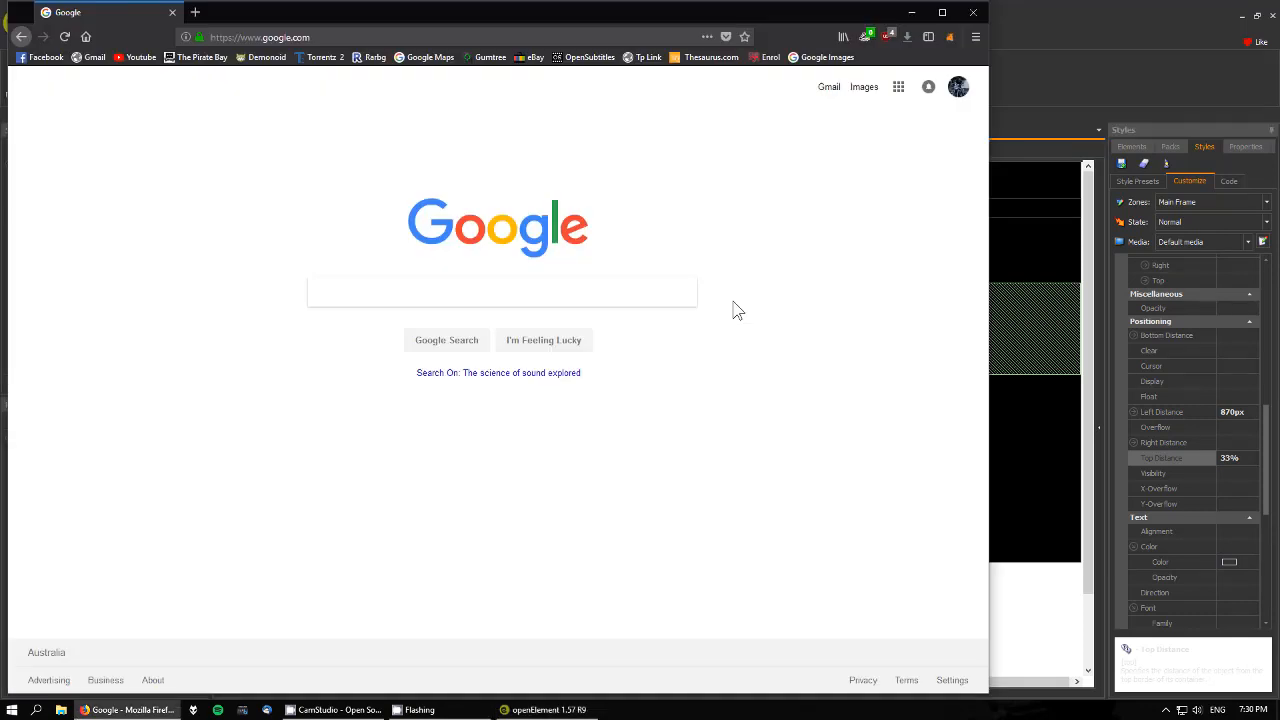
click(912, 14)
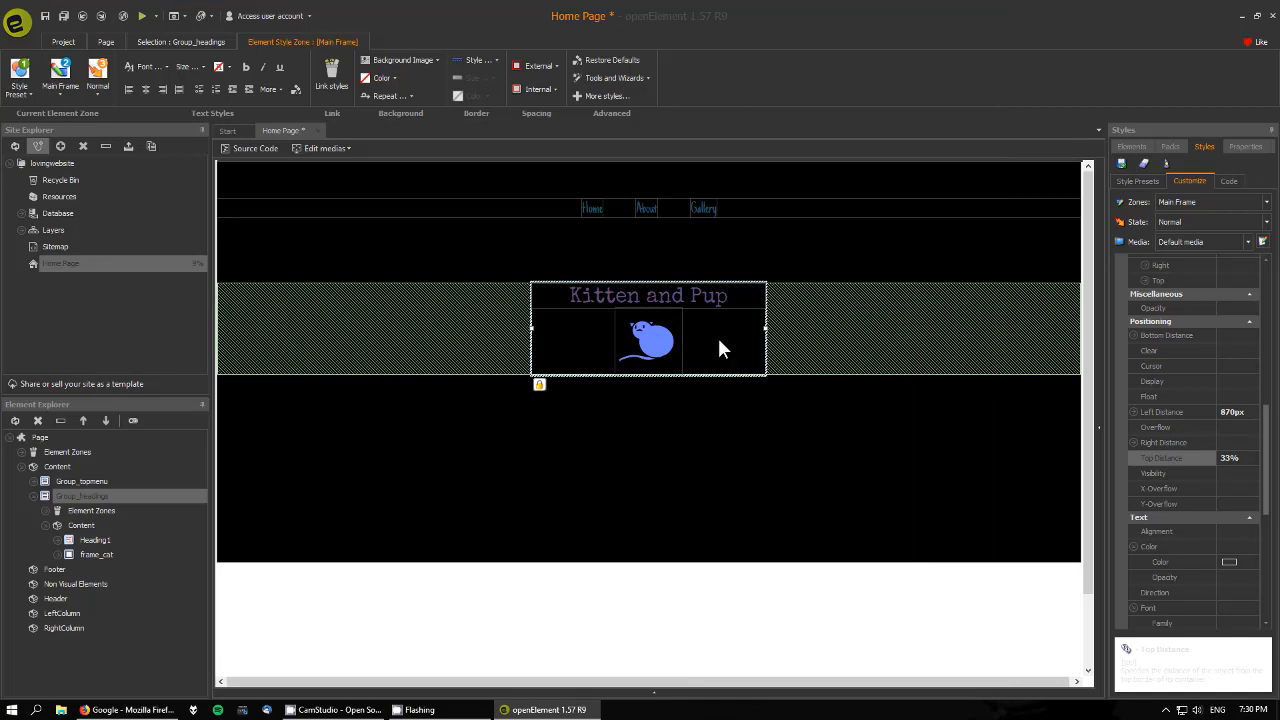
click(725, 381)
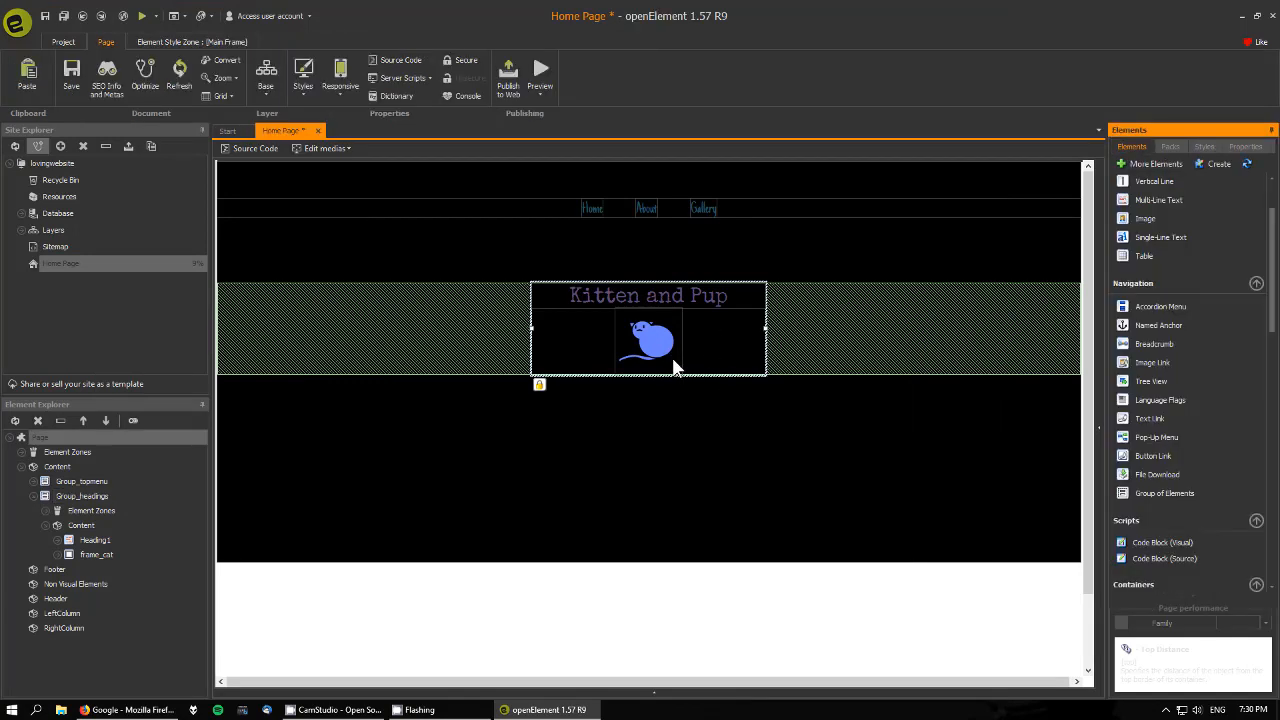
Set the bottom outer margin of both the Kitten and Pup heading and the cat frame to 10px.
click(671, 363)
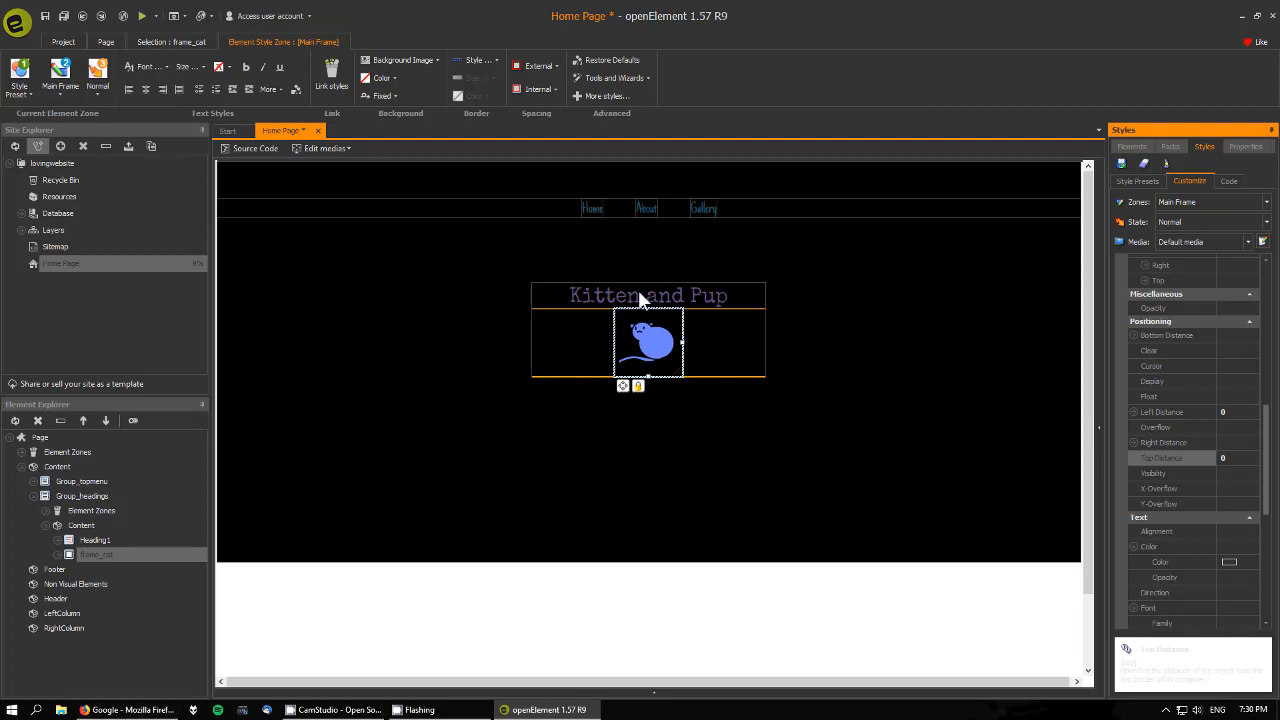
click(697, 302)
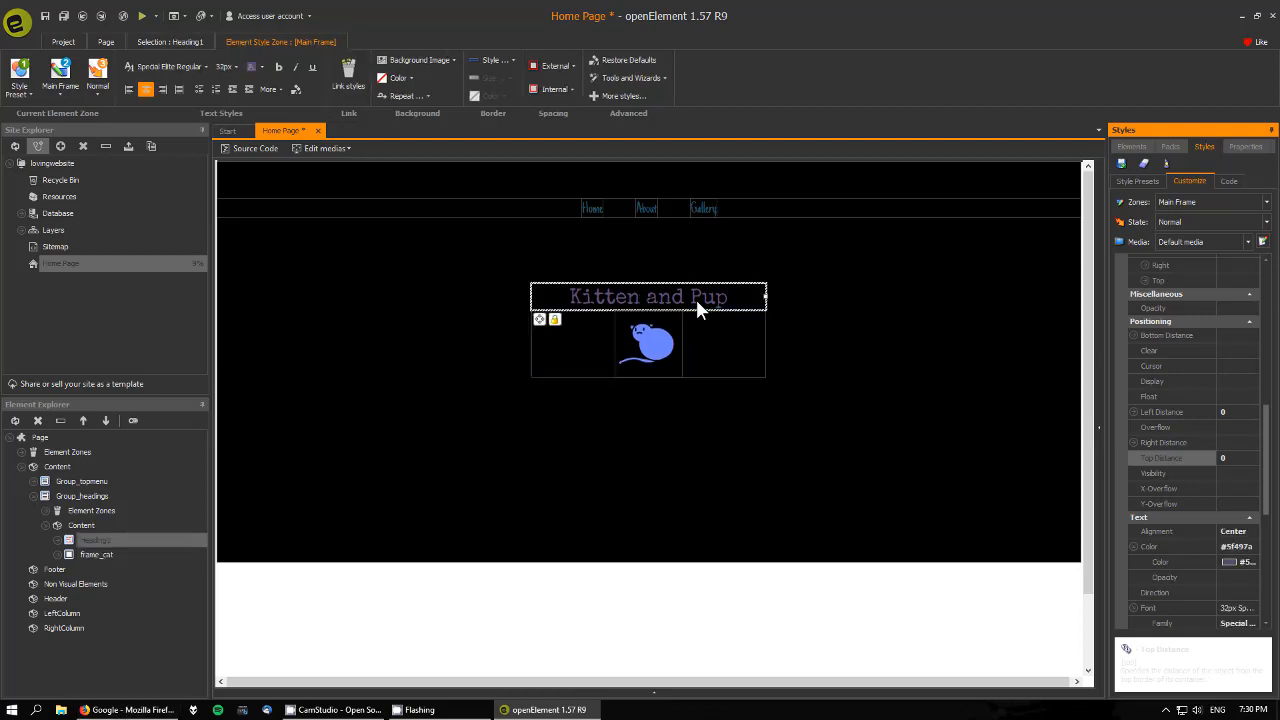
ctrl+click(668, 348)
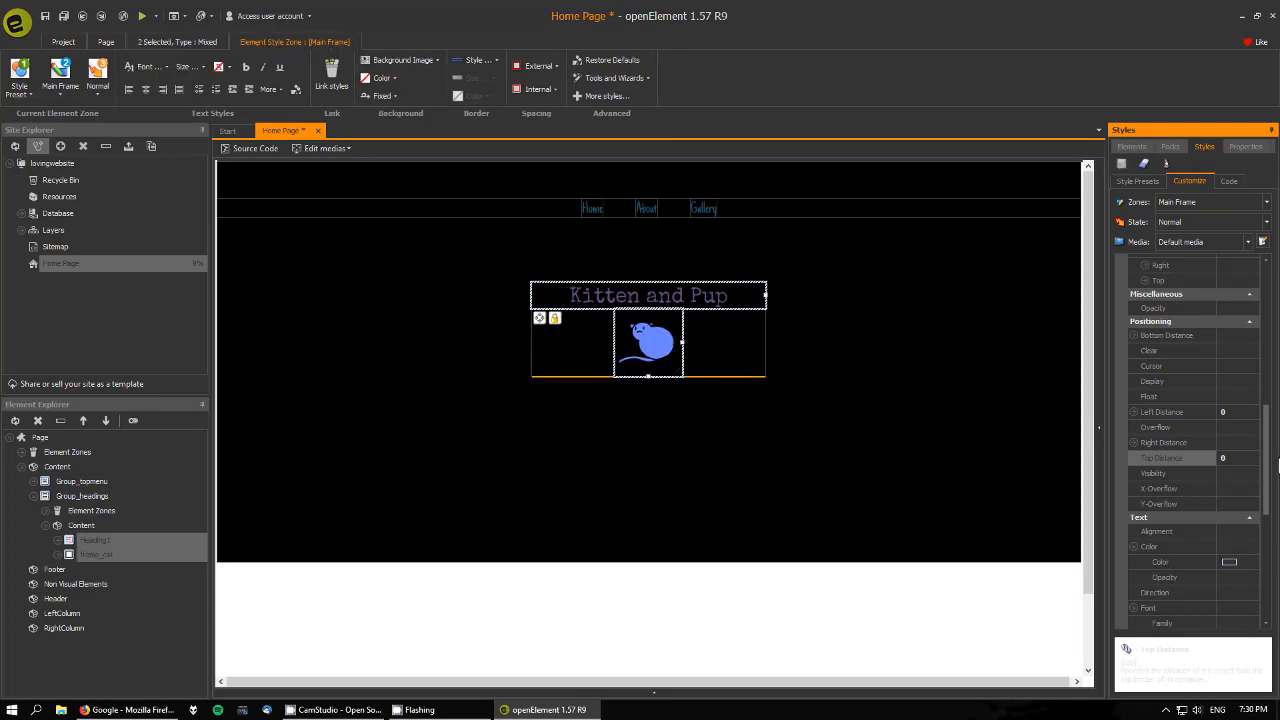
drag(1266, 446, 1265, 404)
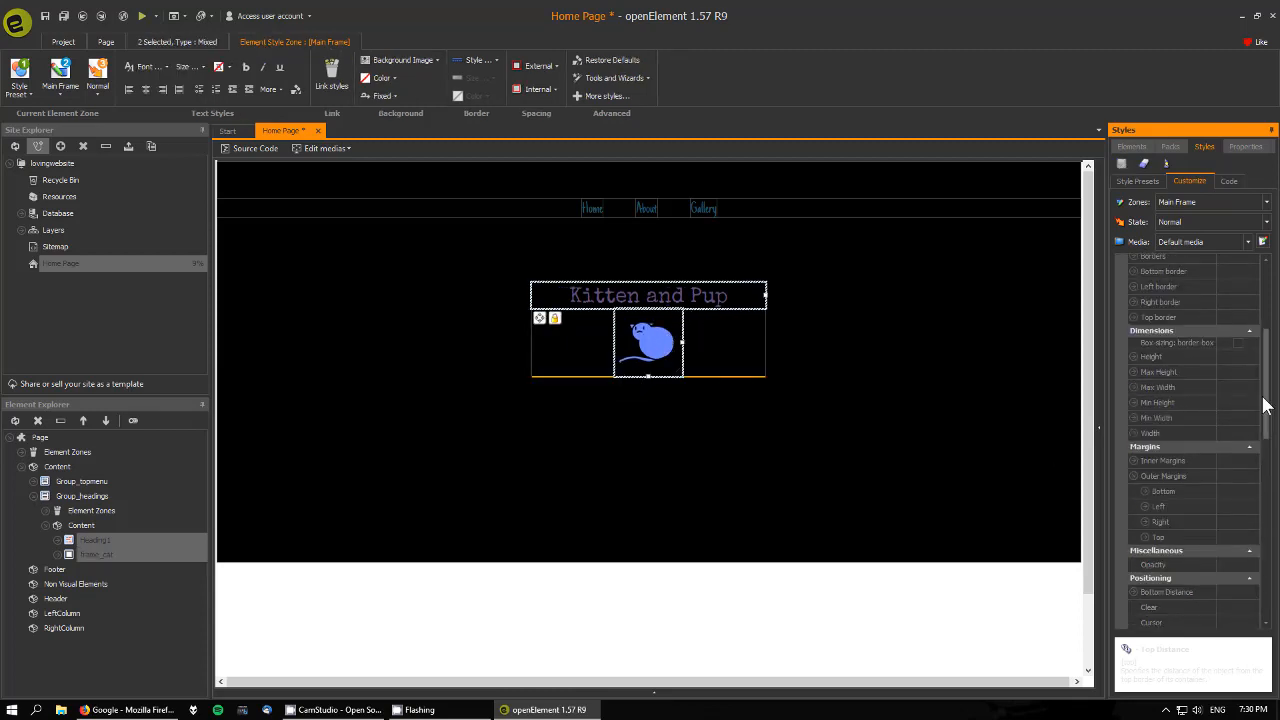
click(1232, 494)
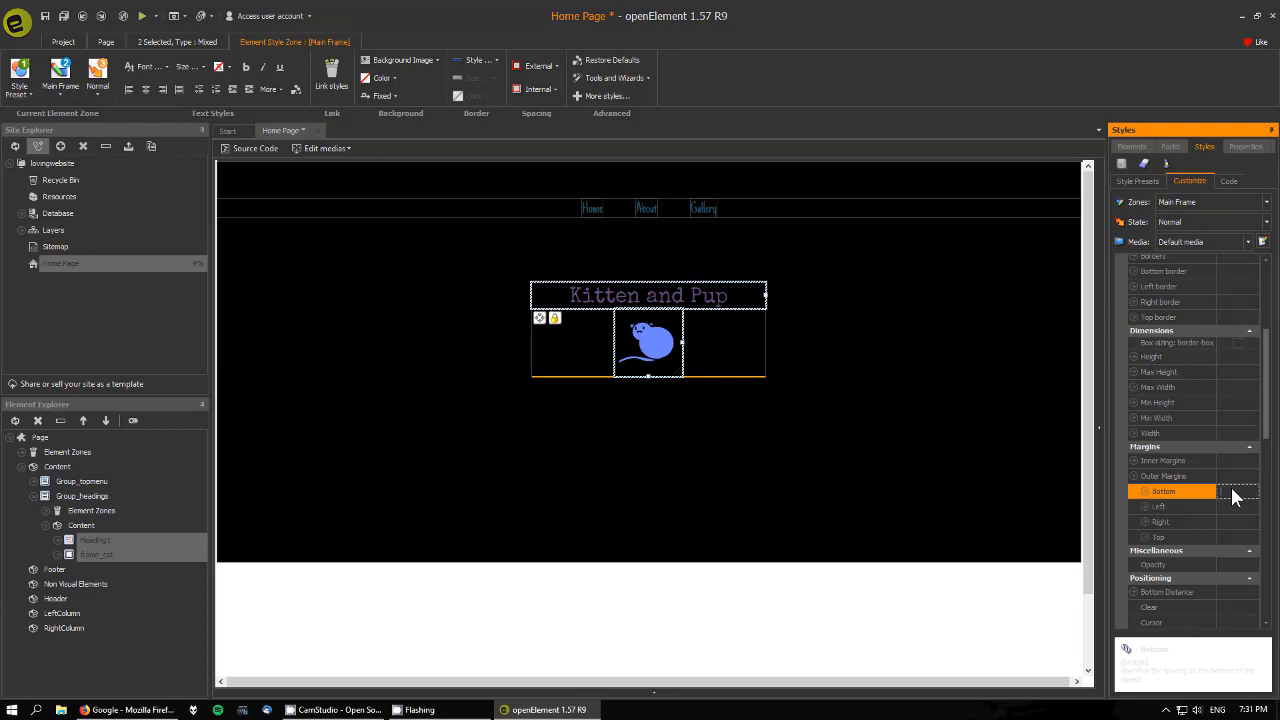
key(Return)
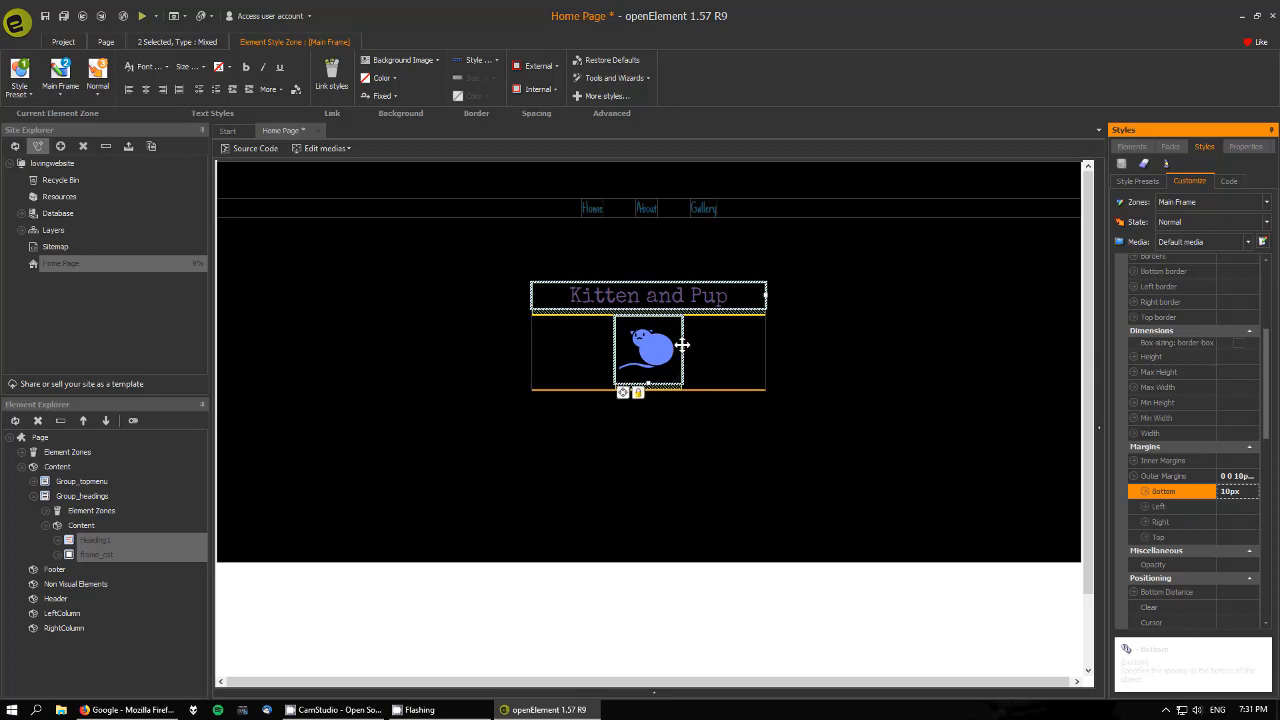
Set the top outer margin of the heading and the cat frame to 10px and deselect them.
click(1236, 538)
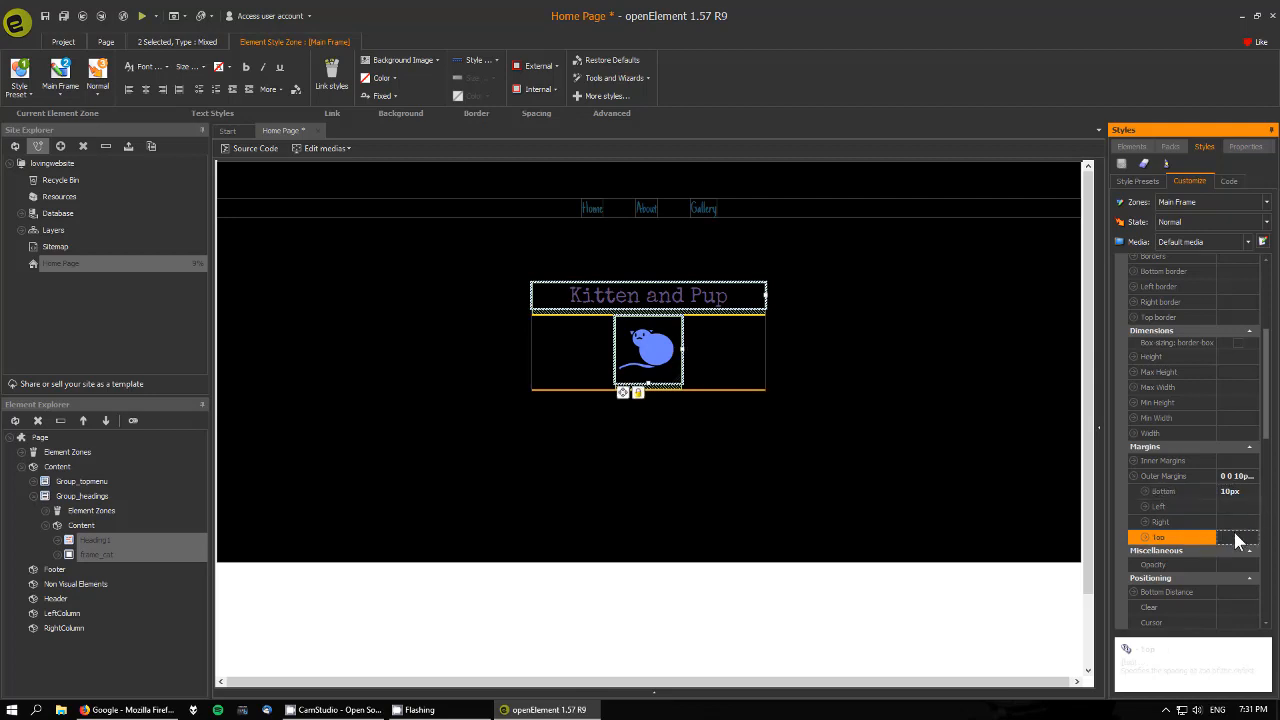
text(10p)
key(Return)
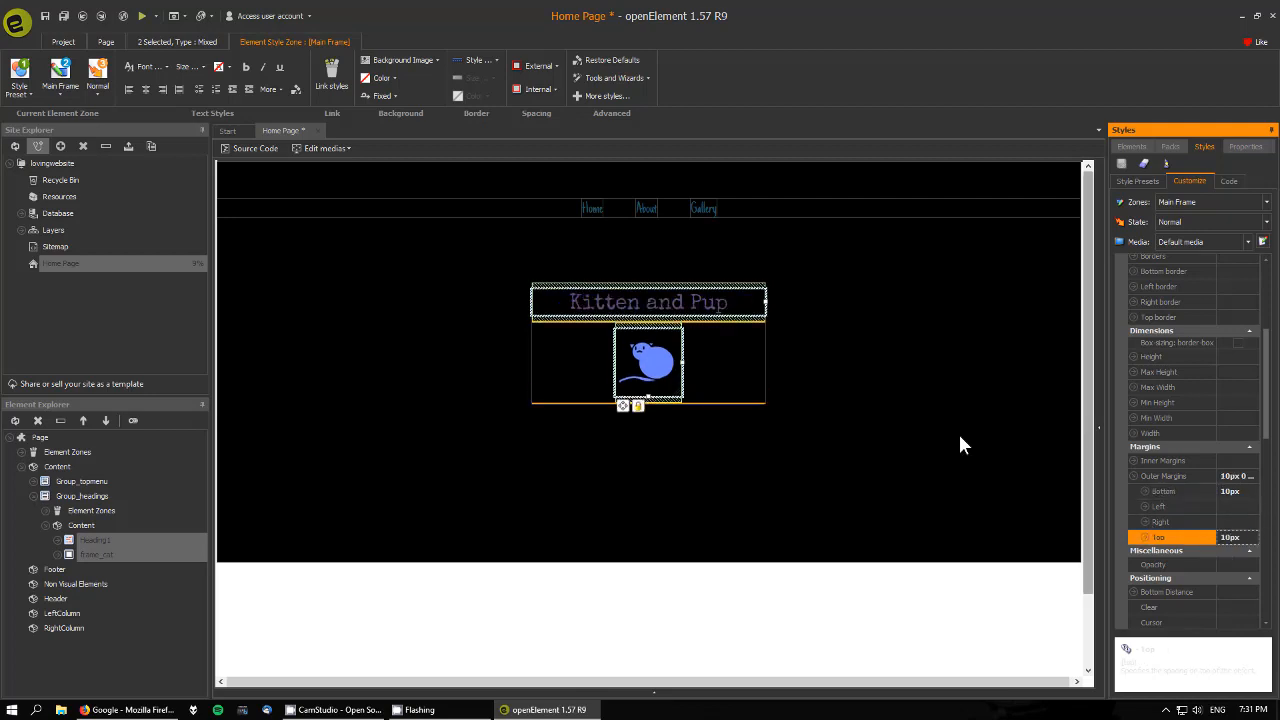
click(843, 371)
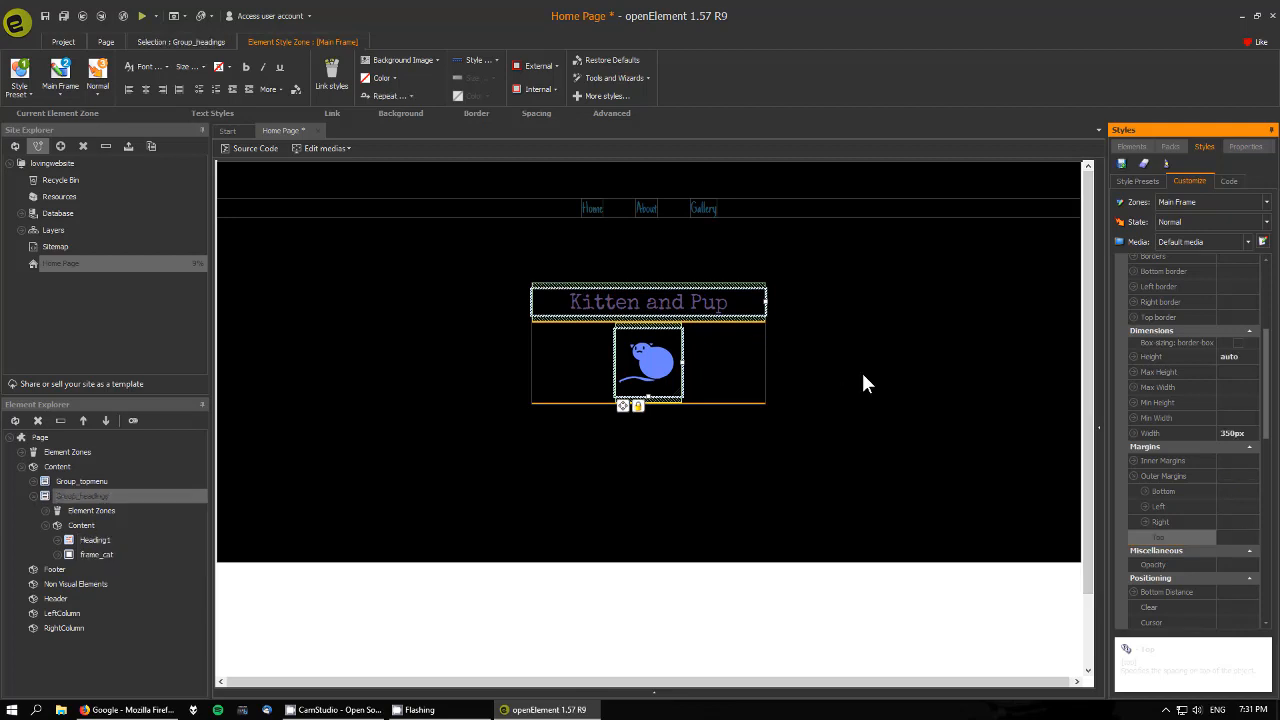
click(859, 484)
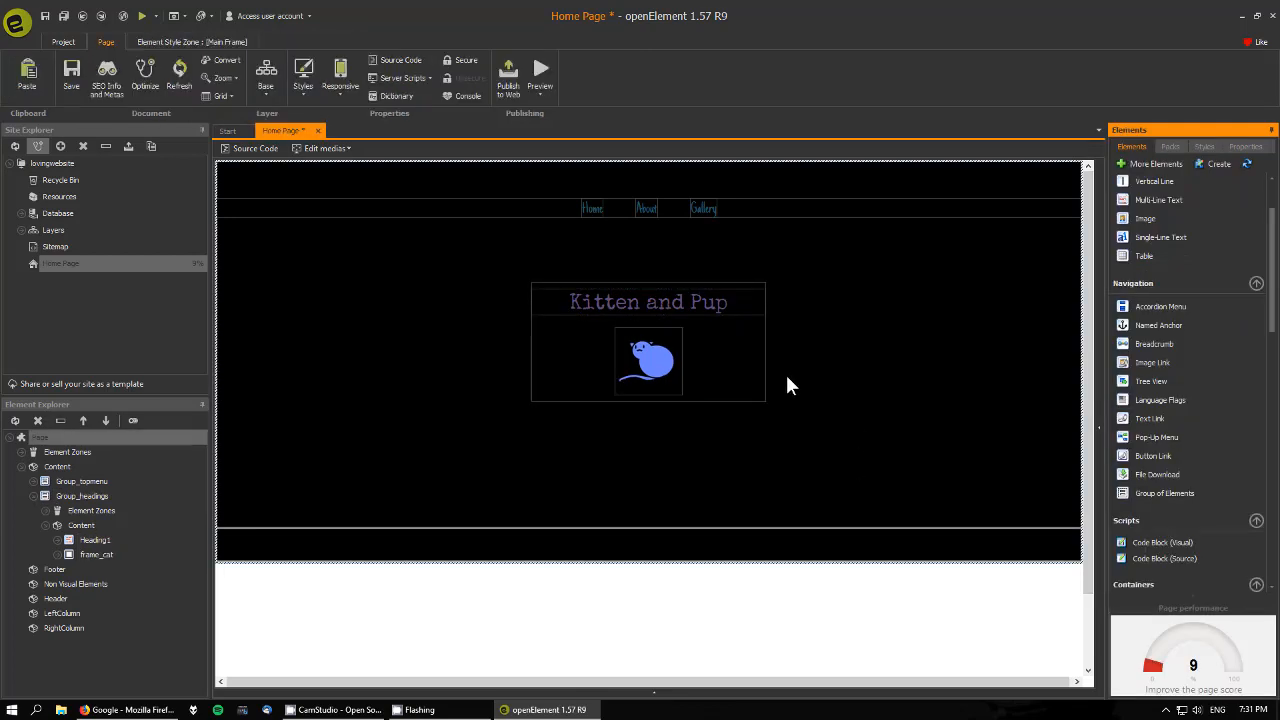
Preview the home page in a maximized browser window, close the preview and return to openElement.
click(142, 17)
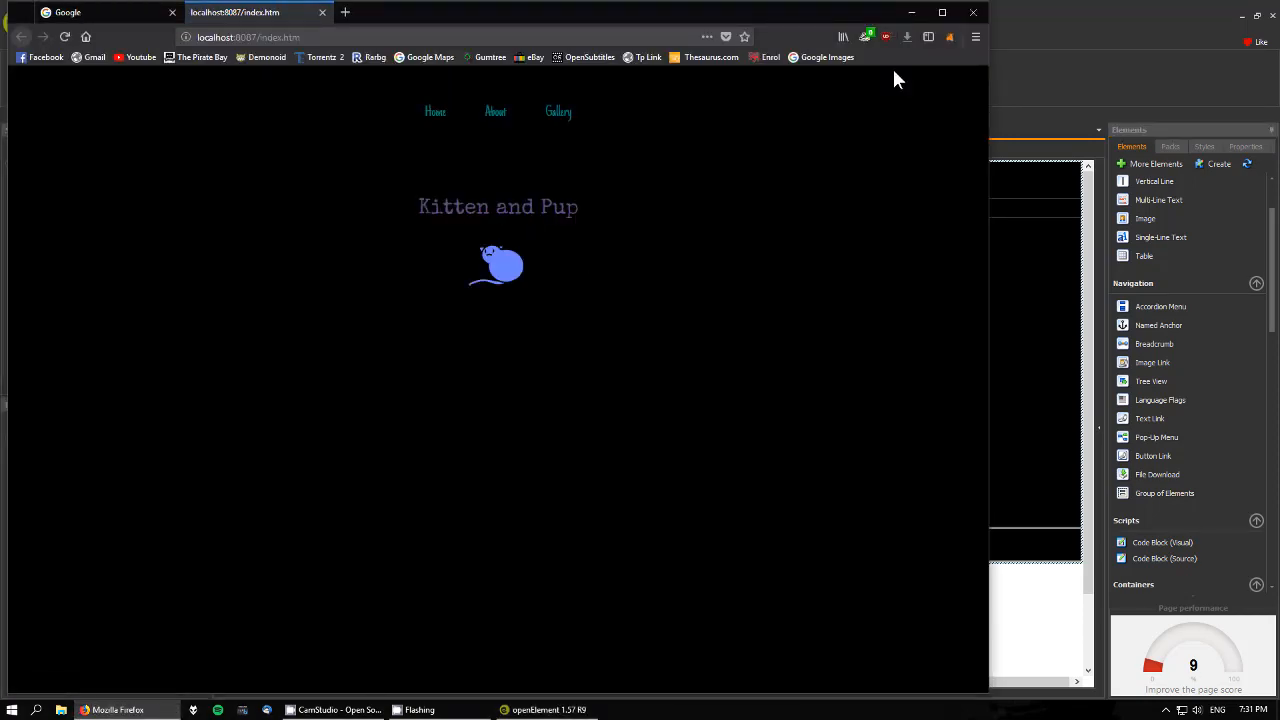
click(941, 12)
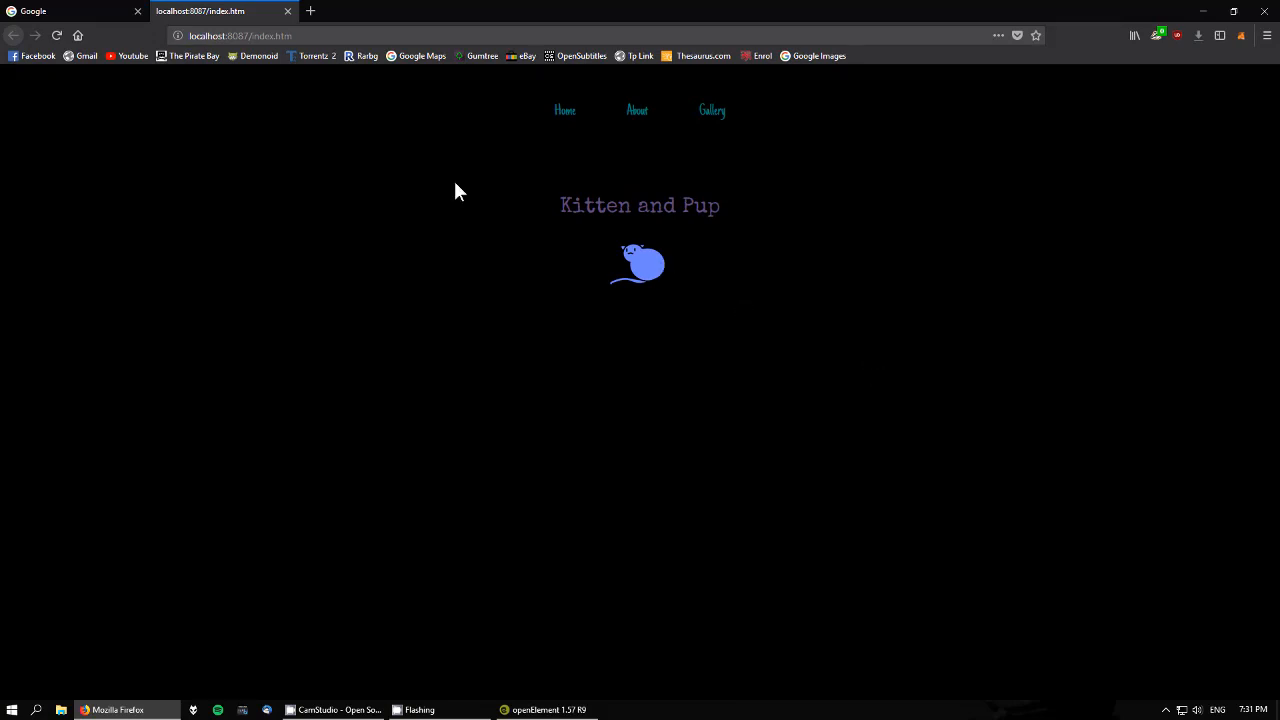
click(288, 11)
click(510, 709)
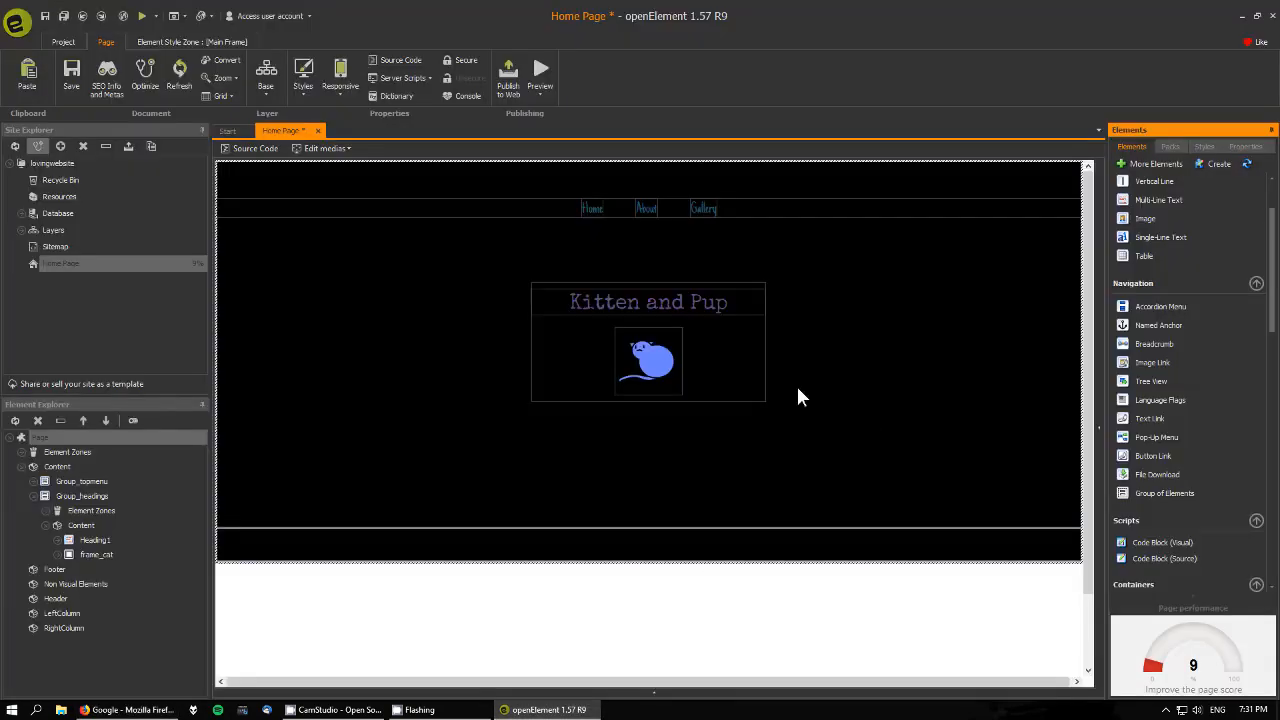
Try setting the background color opacity of frame_cat to 50.
click(672, 365)
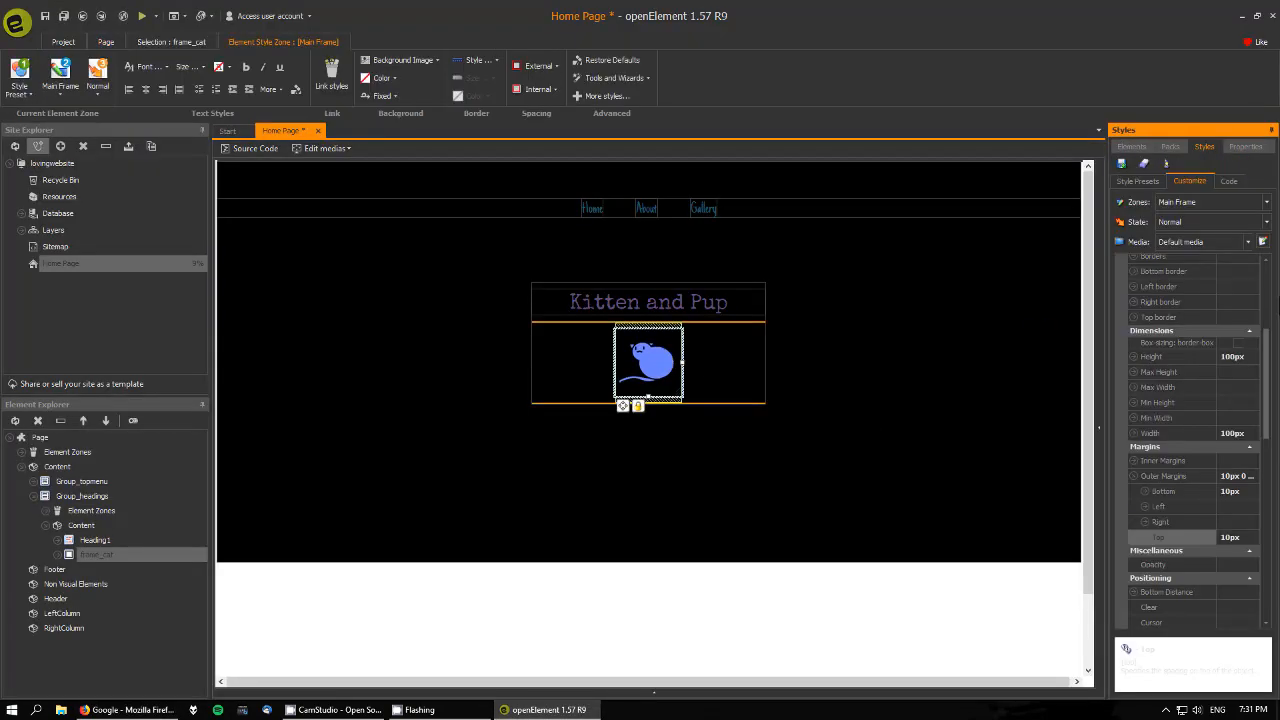
drag(1268, 372, 1268, 304)
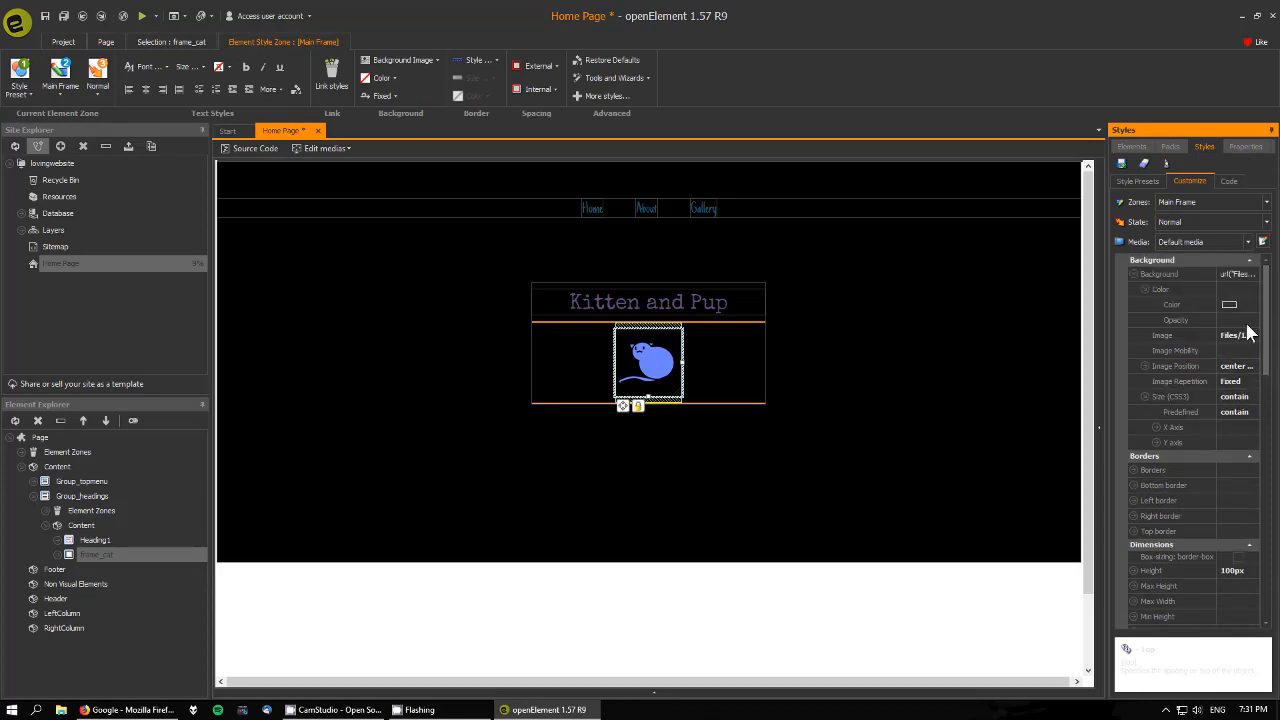
click(1250, 320)
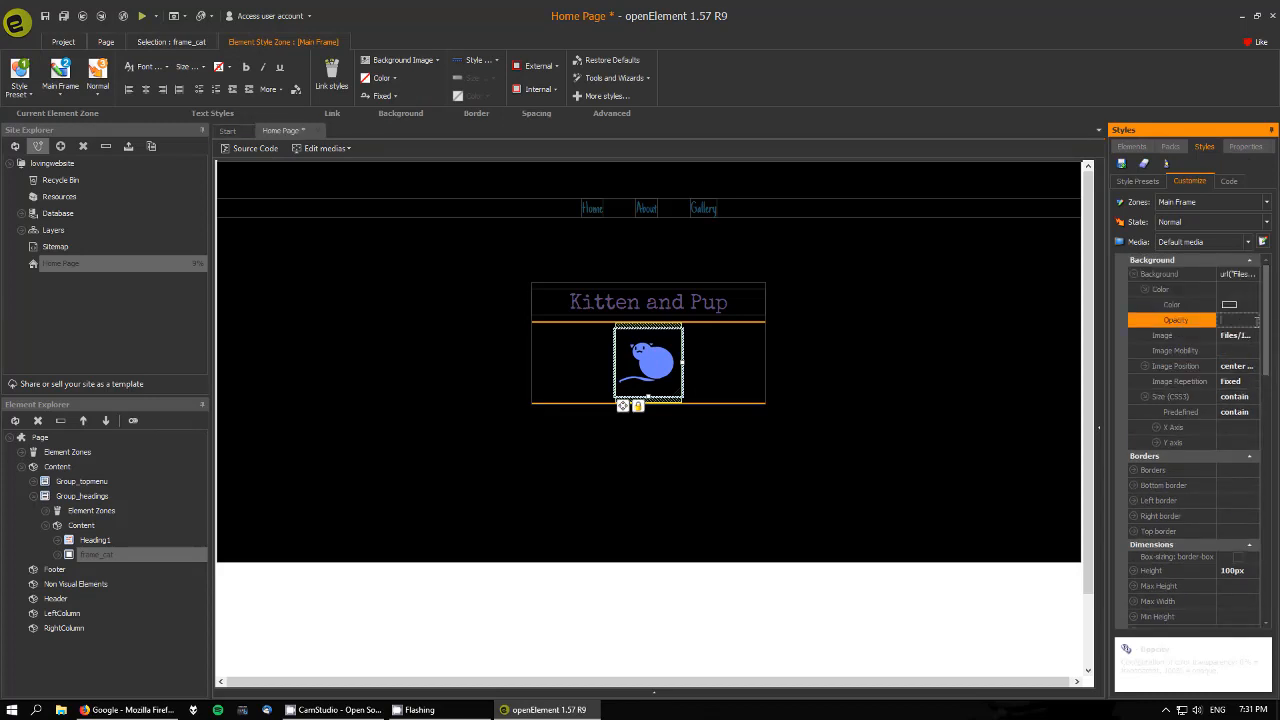
text(50)
click(861, 354)
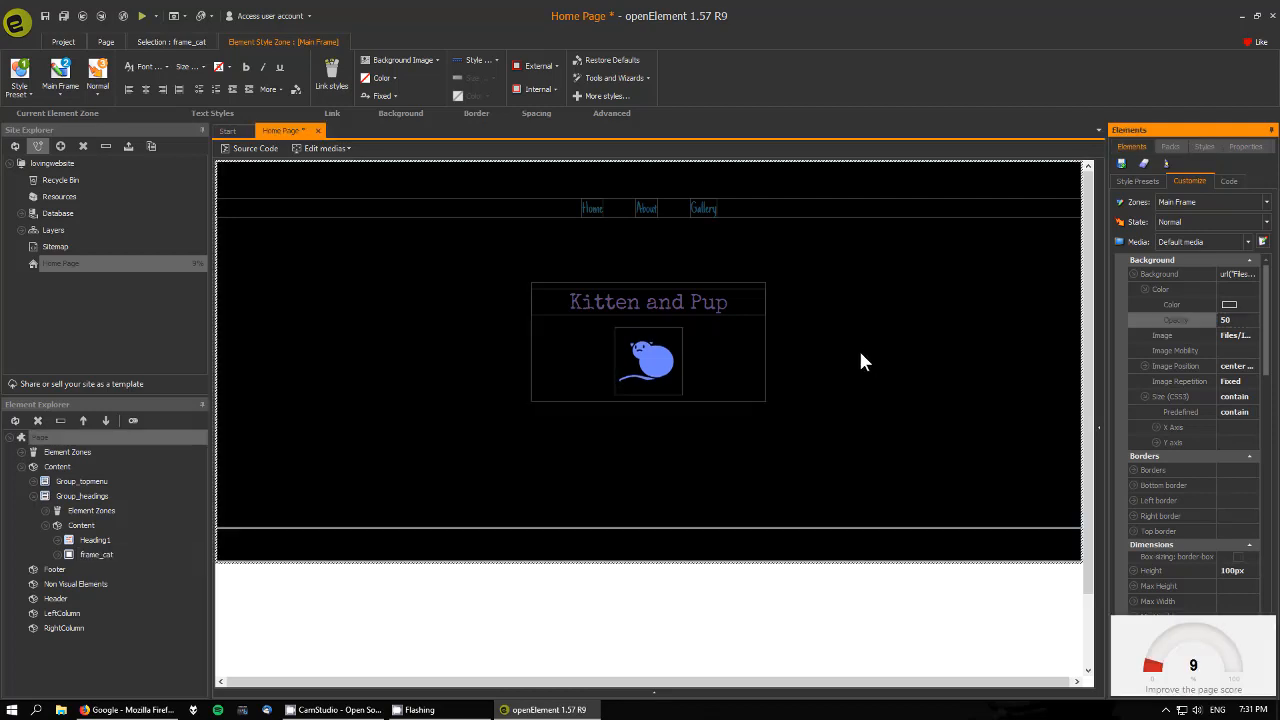
Preview the page in the browser to check the cat image's opacity, and return to openElement.
click(140, 15)
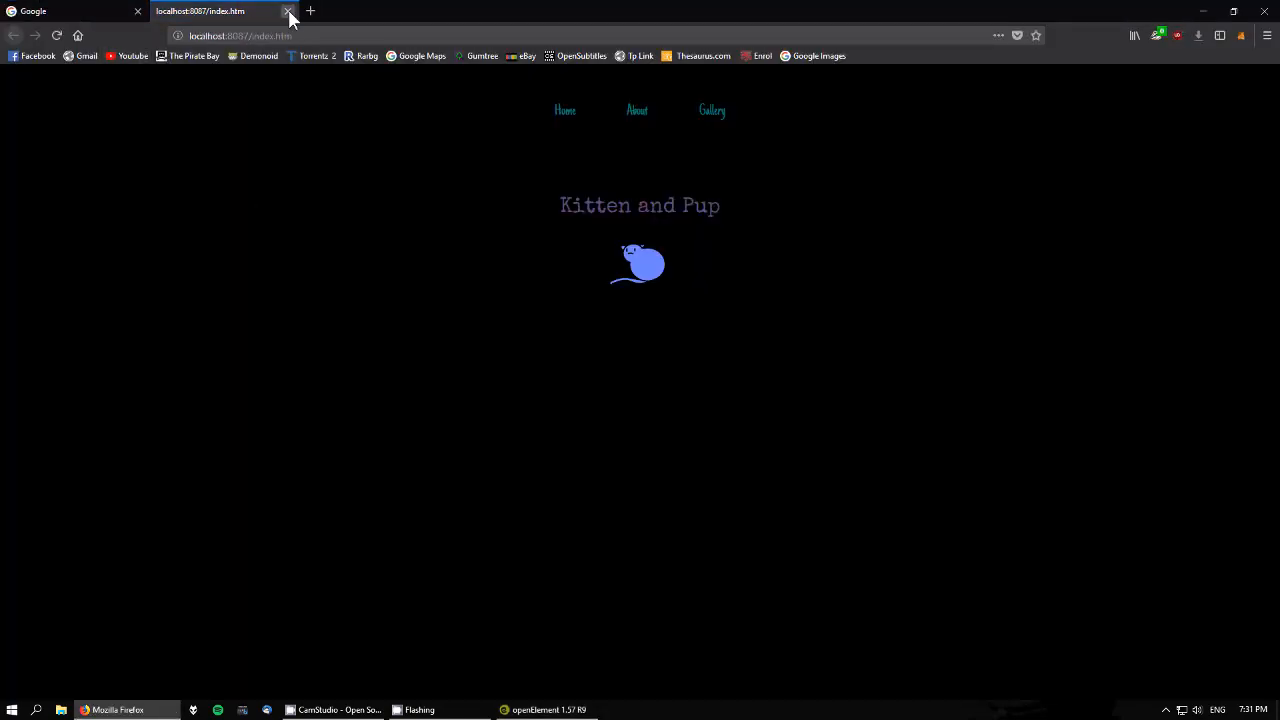
click(288, 11)
click(540, 709)
Clear the background color opacity value of frame_cat.
click(674, 365)
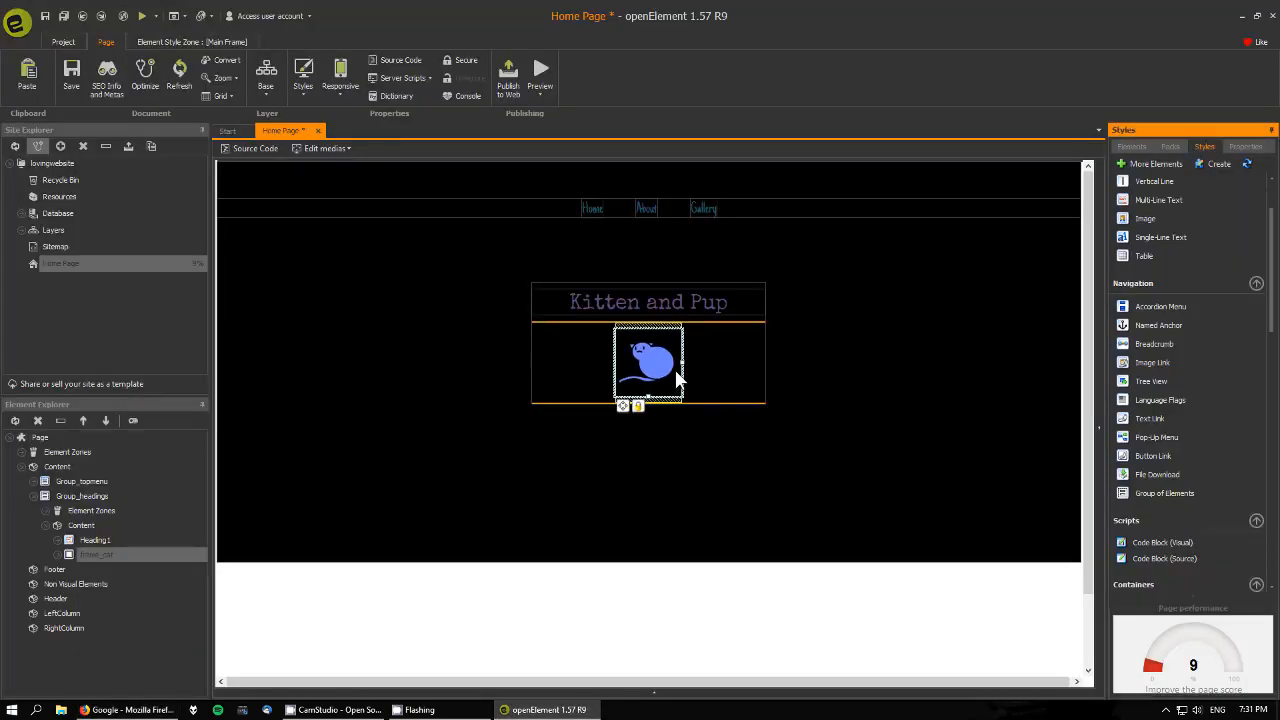
click(1250, 320)
drag(1250, 318, 1198, 317)
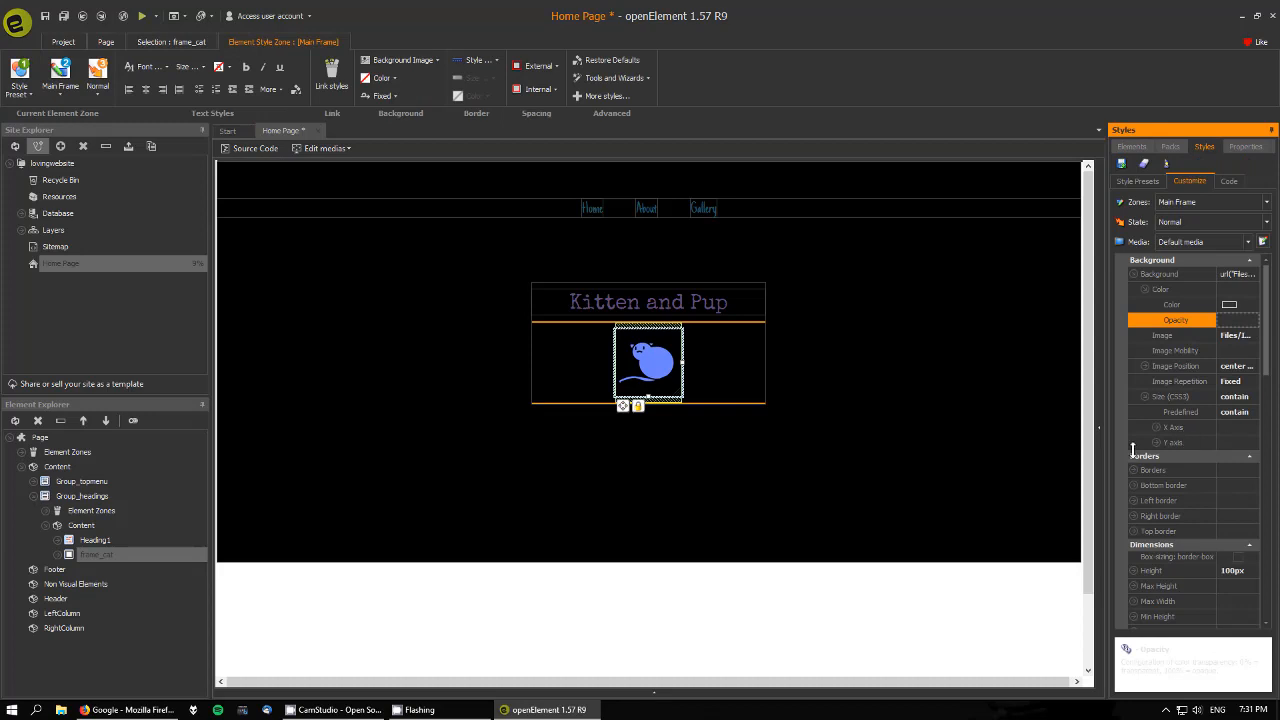
Set the overall element opacity of frame_cat to 50 under the miscellaneous styles.
scroll(1200, 450, down, 8)
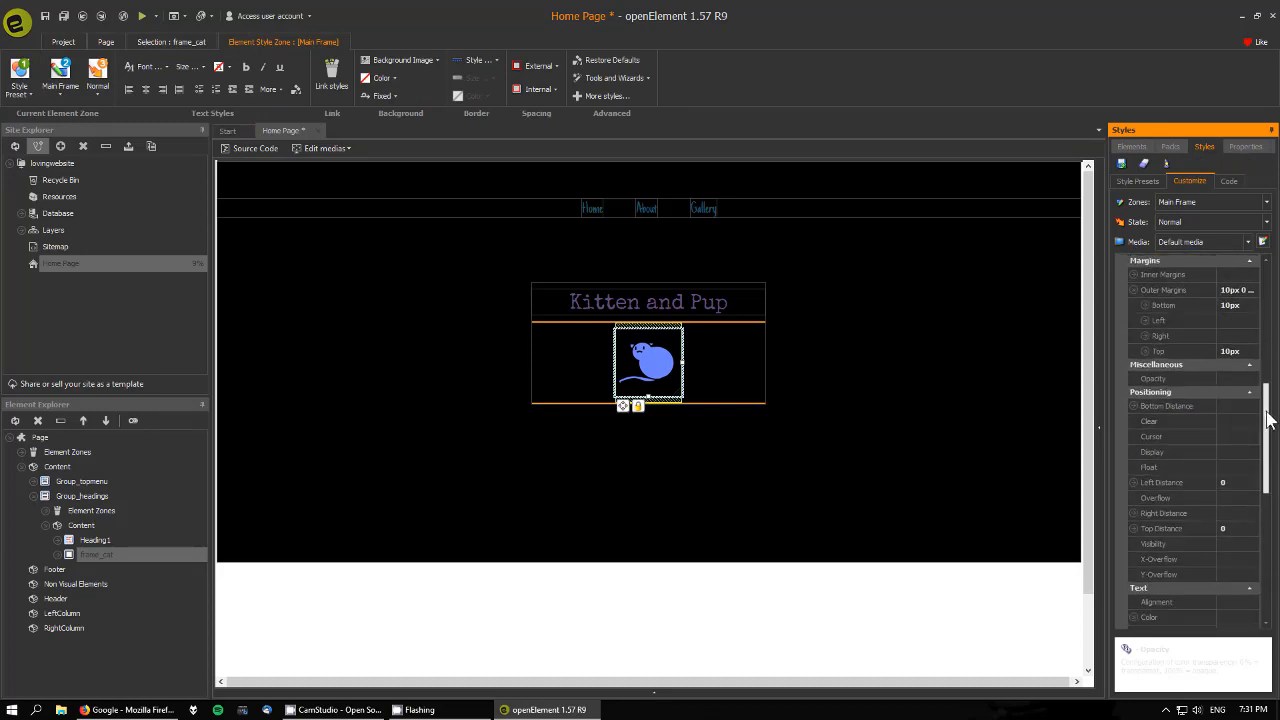
drag(1265, 425, 1268, 472)
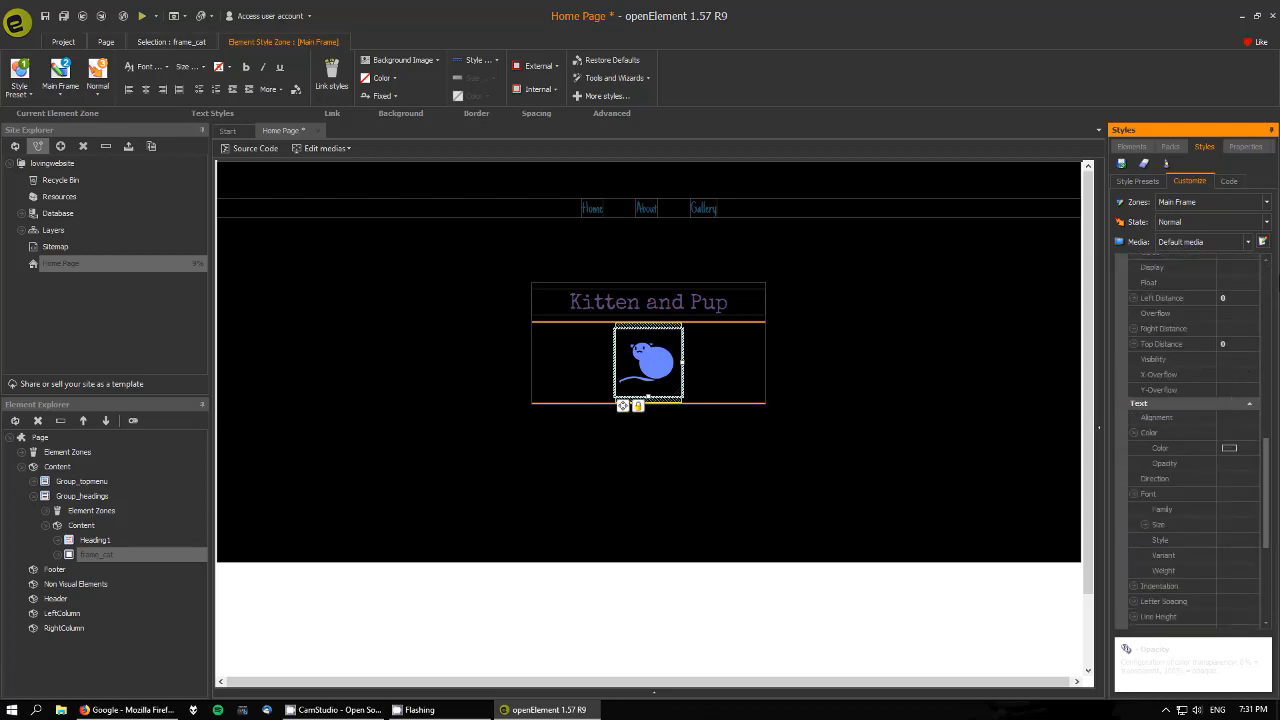
click(1265, 280)
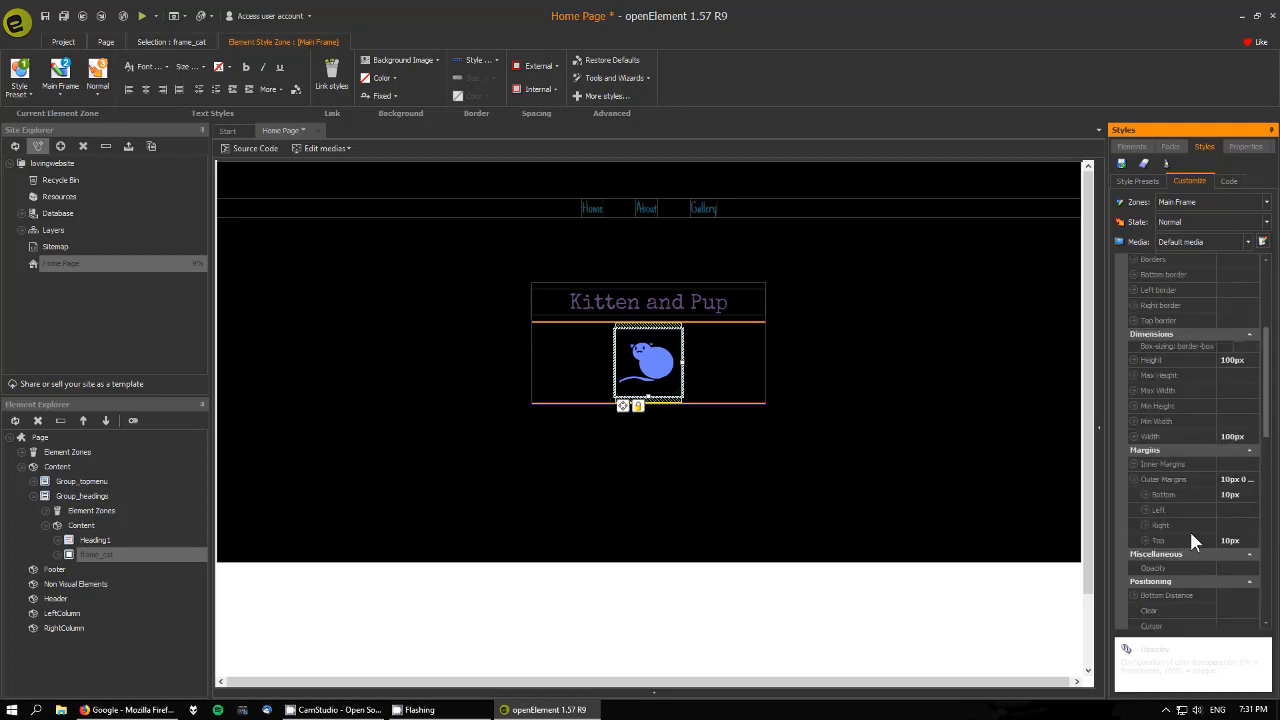
click(1221, 566)
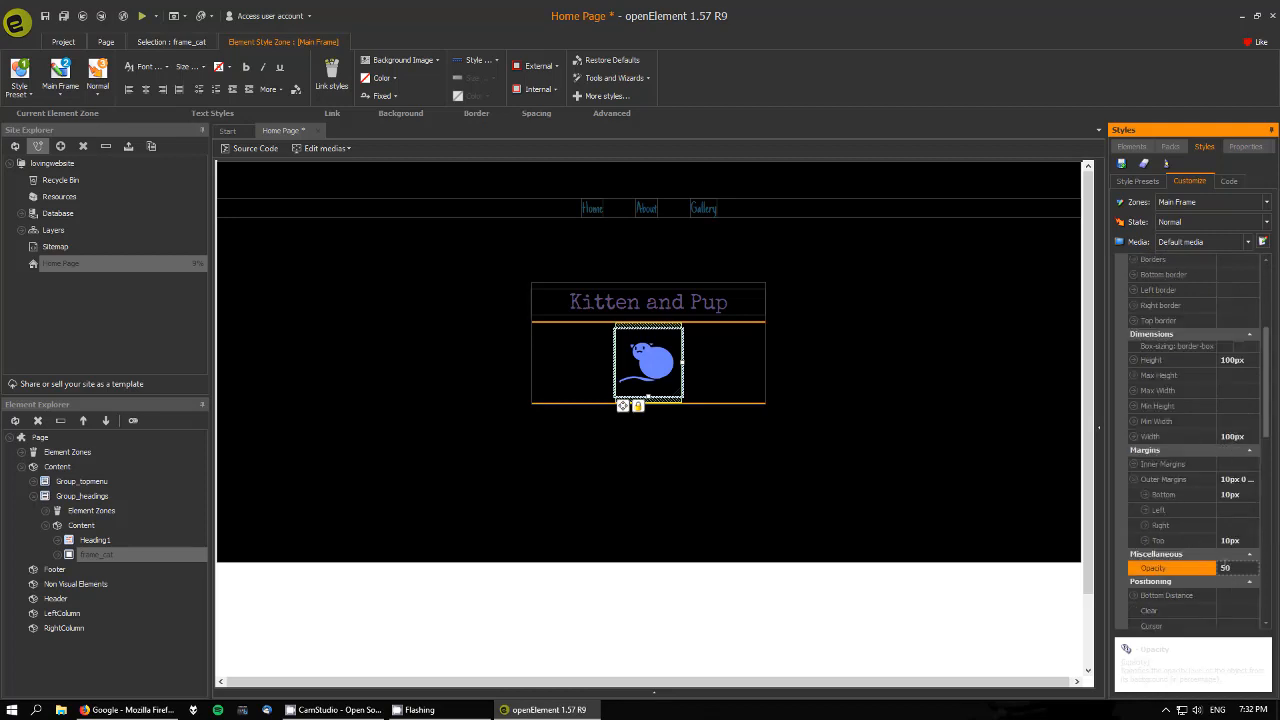
click(1224, 566)
click(746, 353)
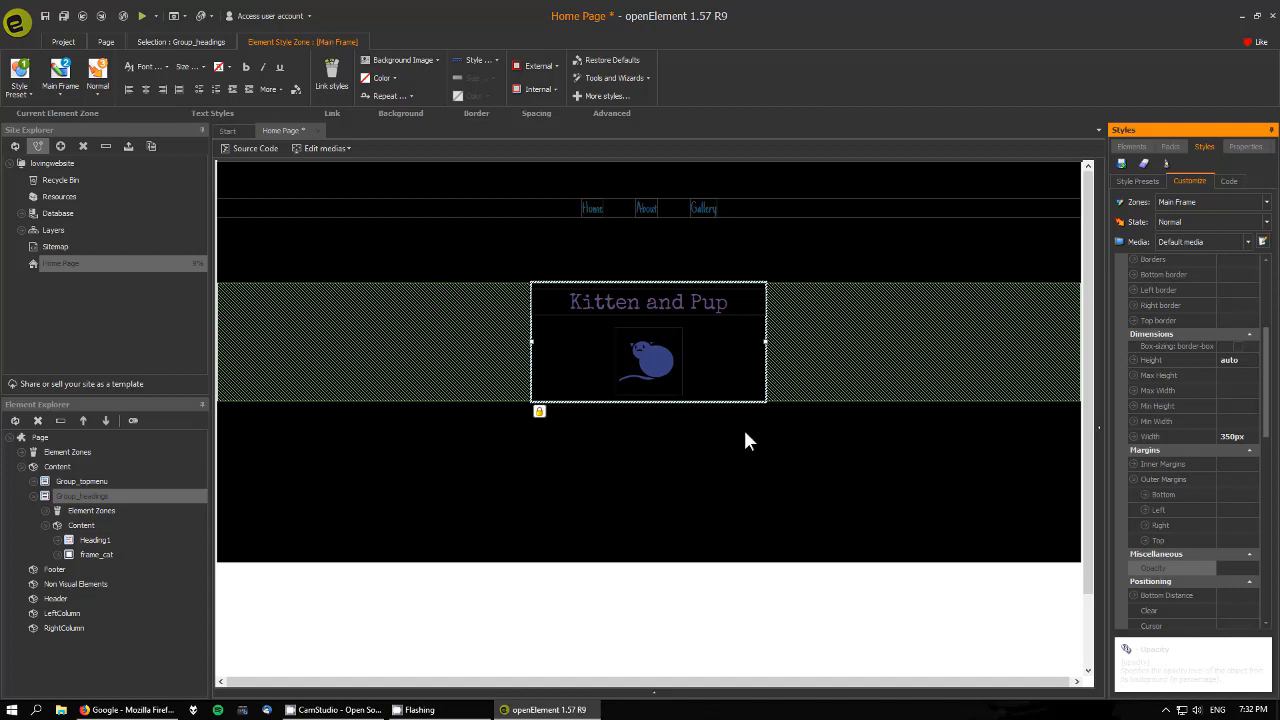
Set both the height and the width of frame_cat to 50px and deselect it.
click(662, 366)
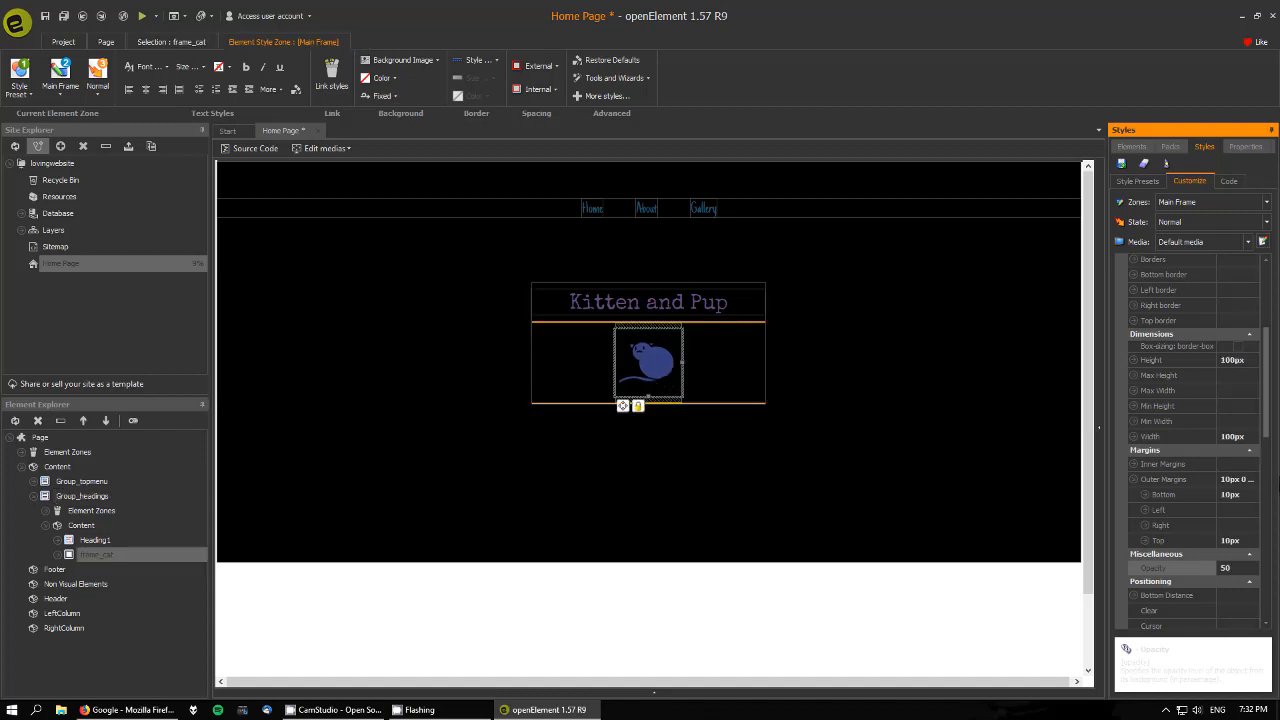
click(1182, 358)
text(50)
key(Return)
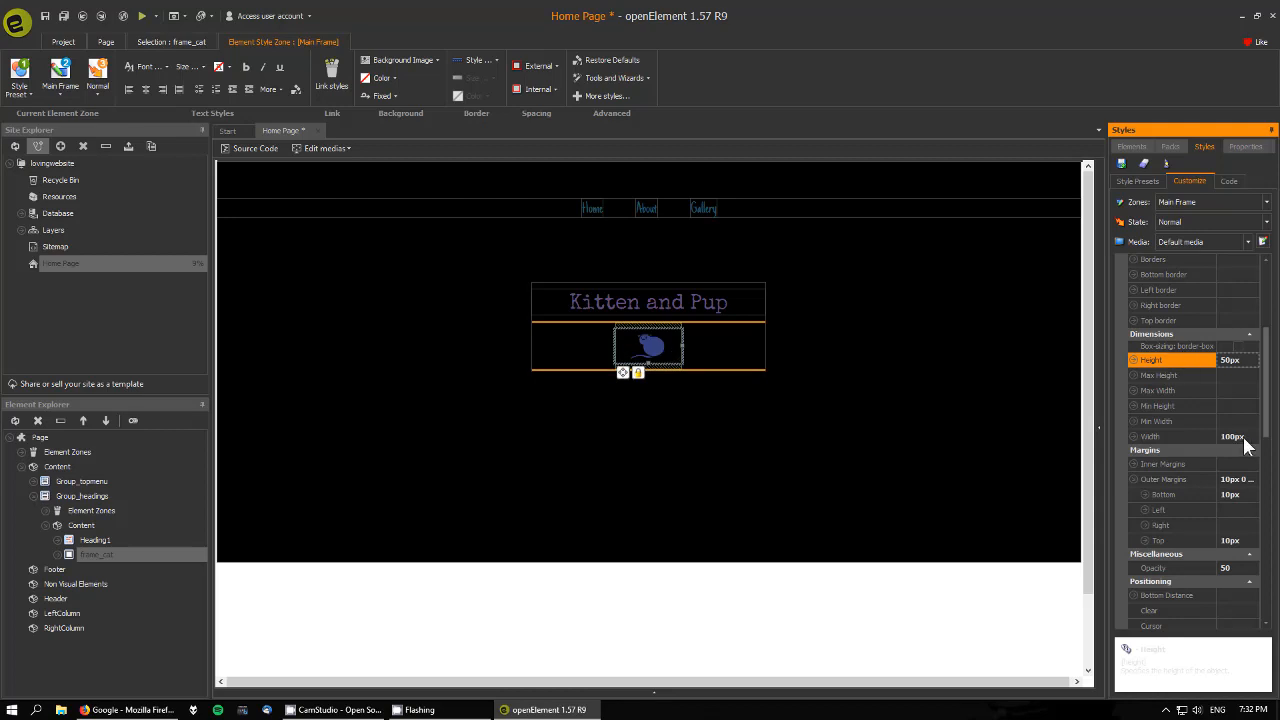
click(1163, 437)
text(50)
key(Return)
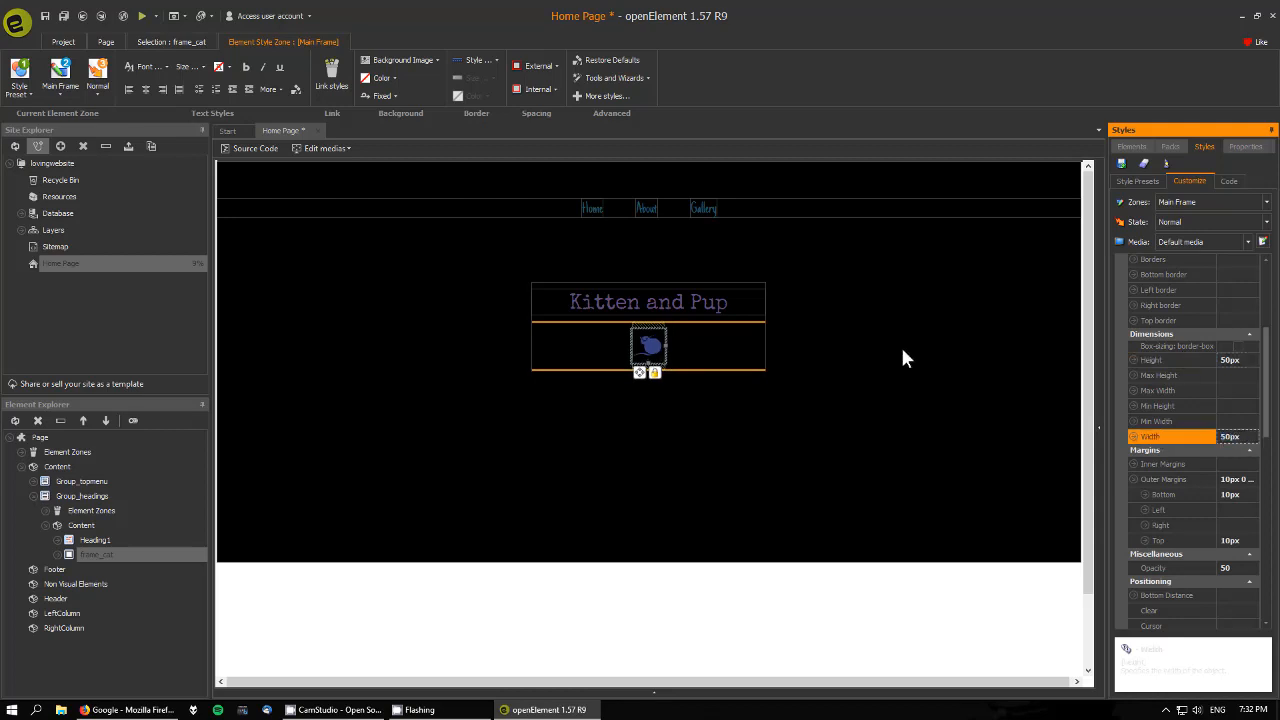
click(866, 364)
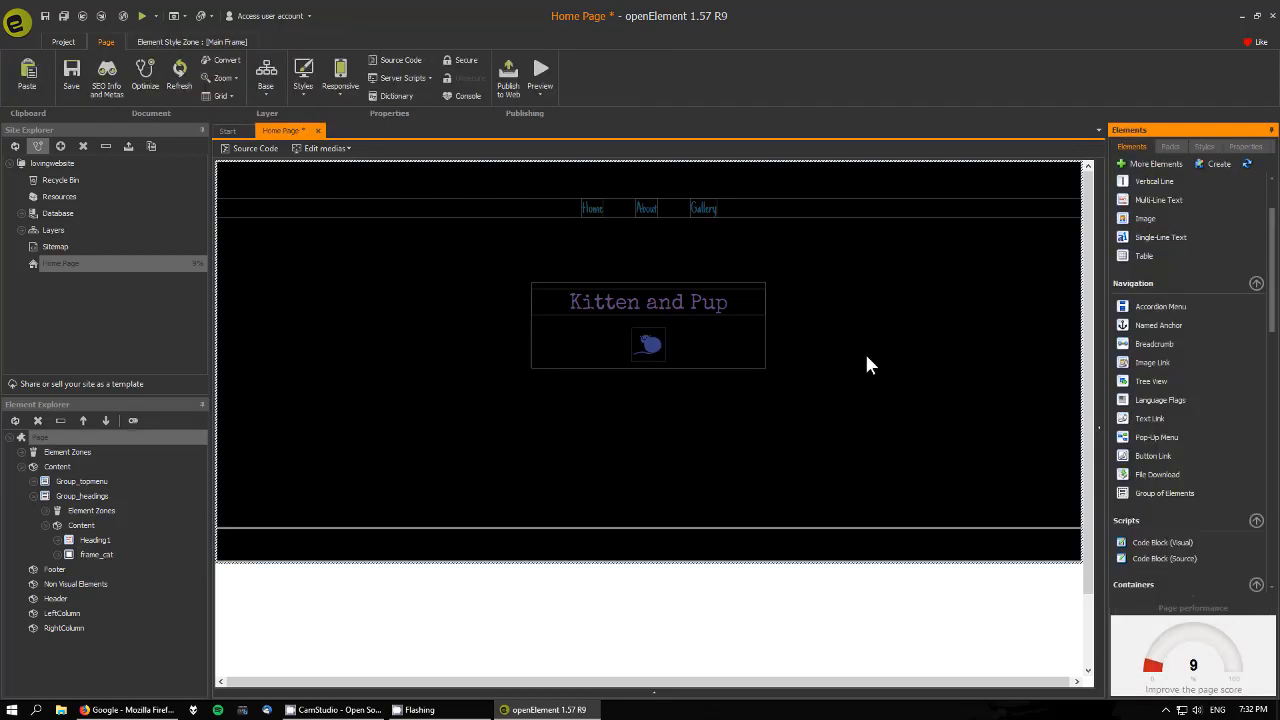
Preview the page with the resized cat image in the browser, close the preview and return to openElement.
click(141, 16)
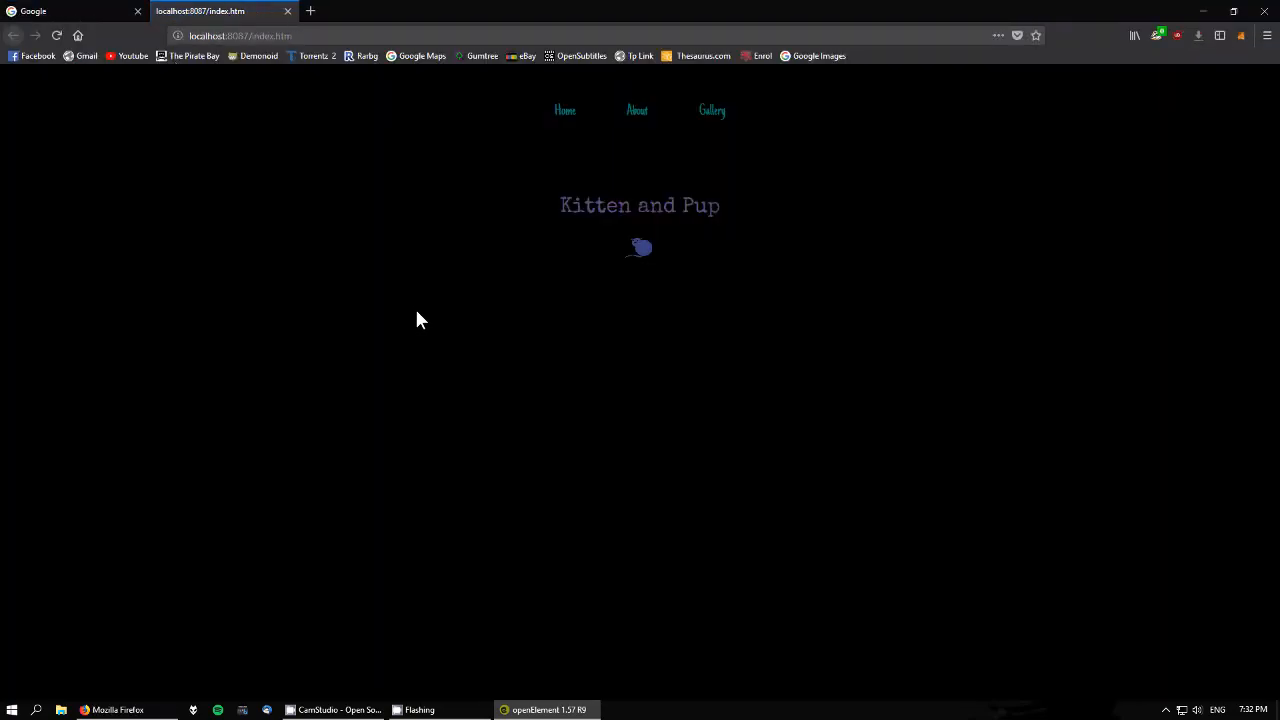
click(287, 11)
click(545, 709)
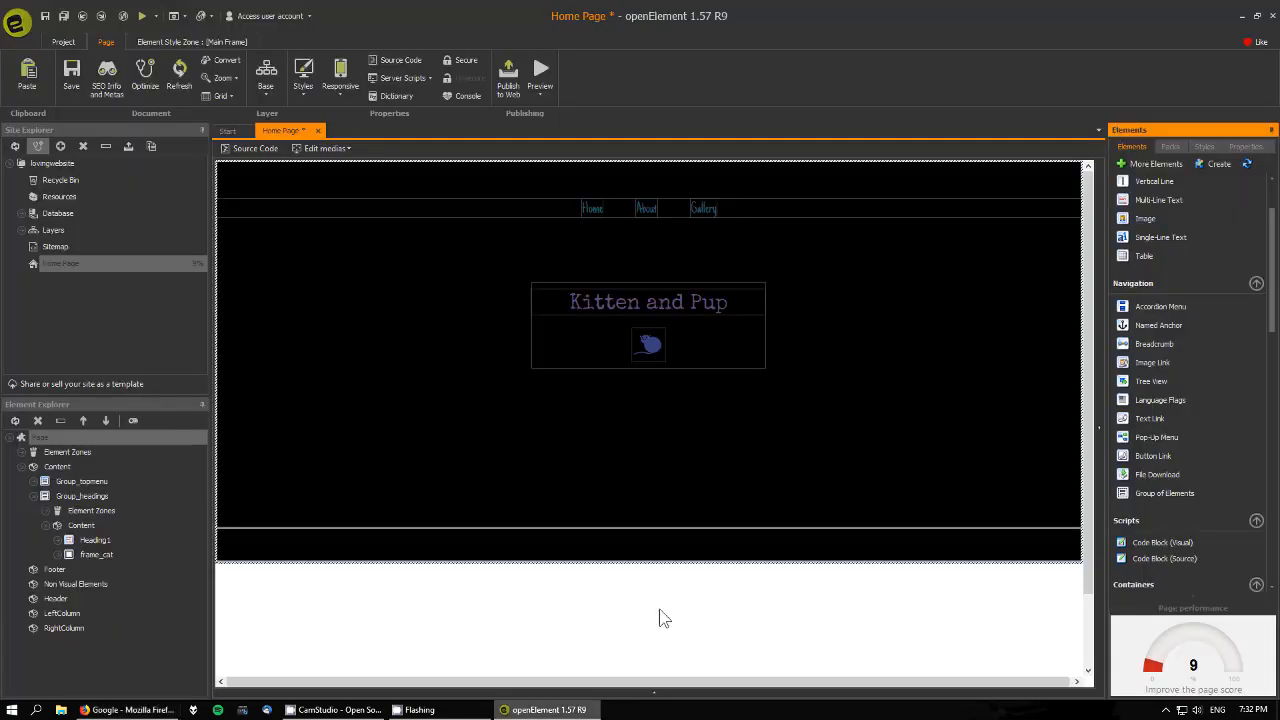
Set the top distance of Group_headings to 50% and deselect the group.
click(752, 343)
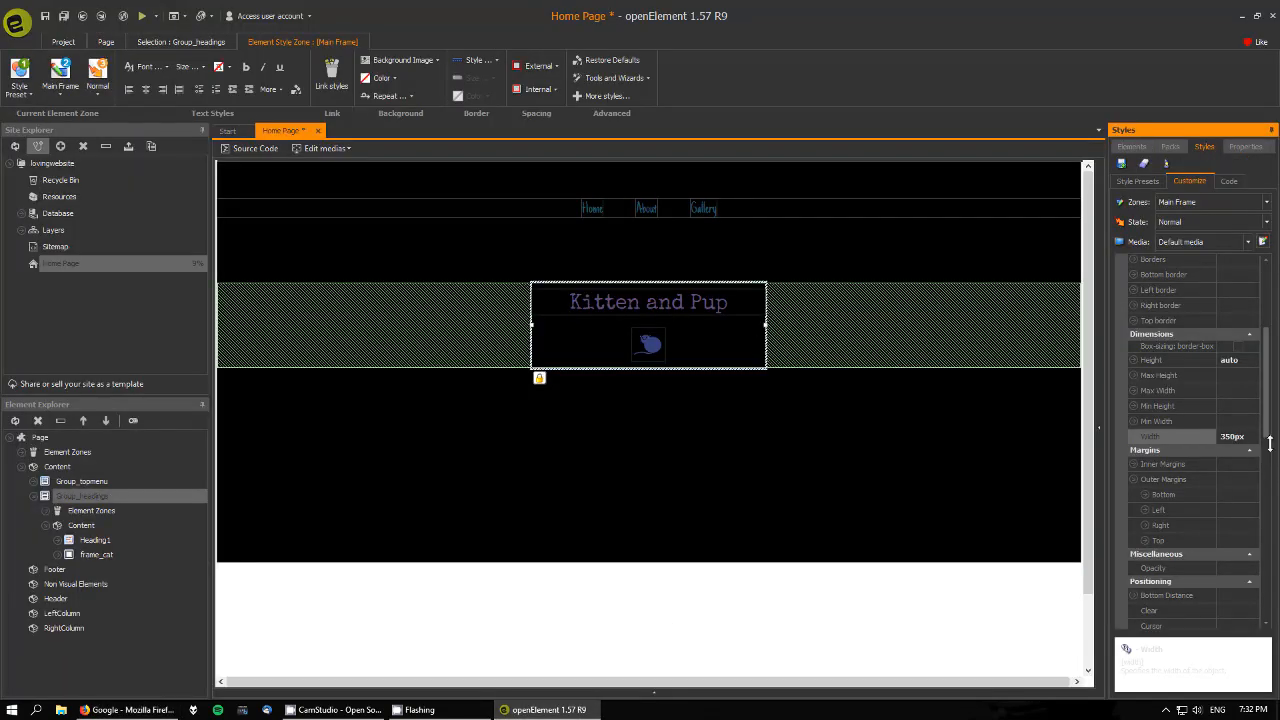
drag(1266, 400, 1266, 478)
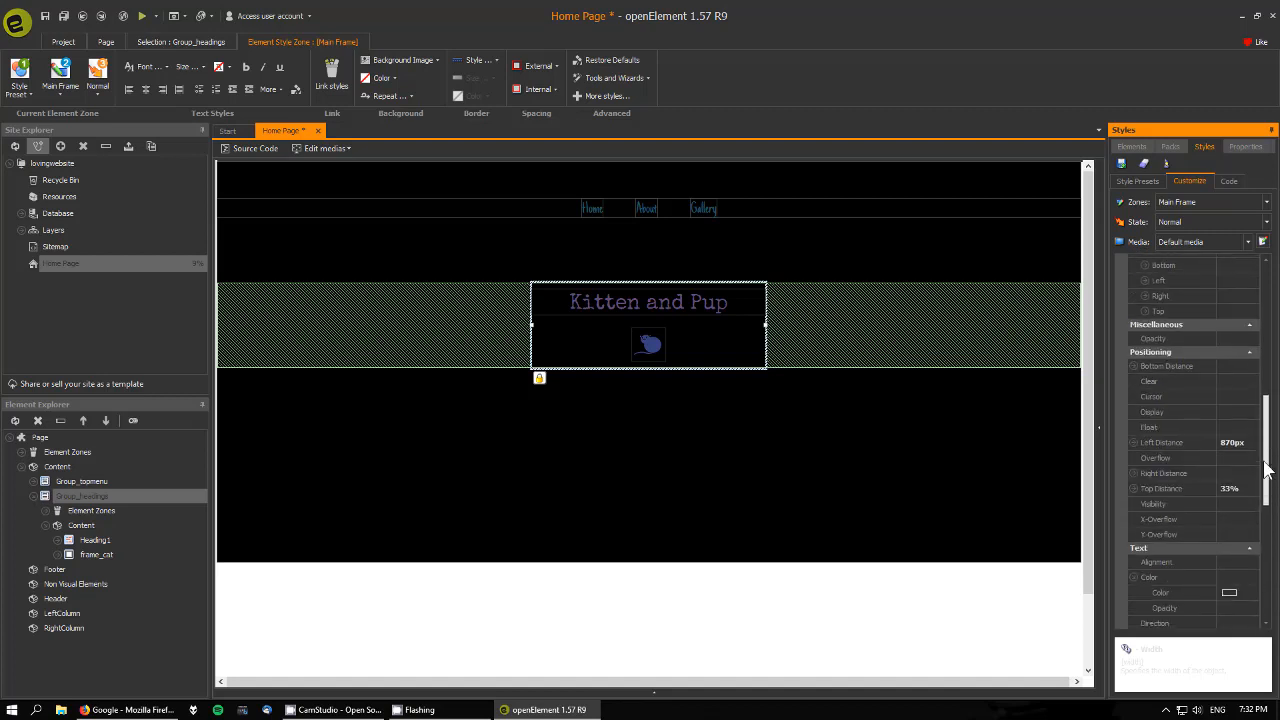
click(1210, 488)
text(60)
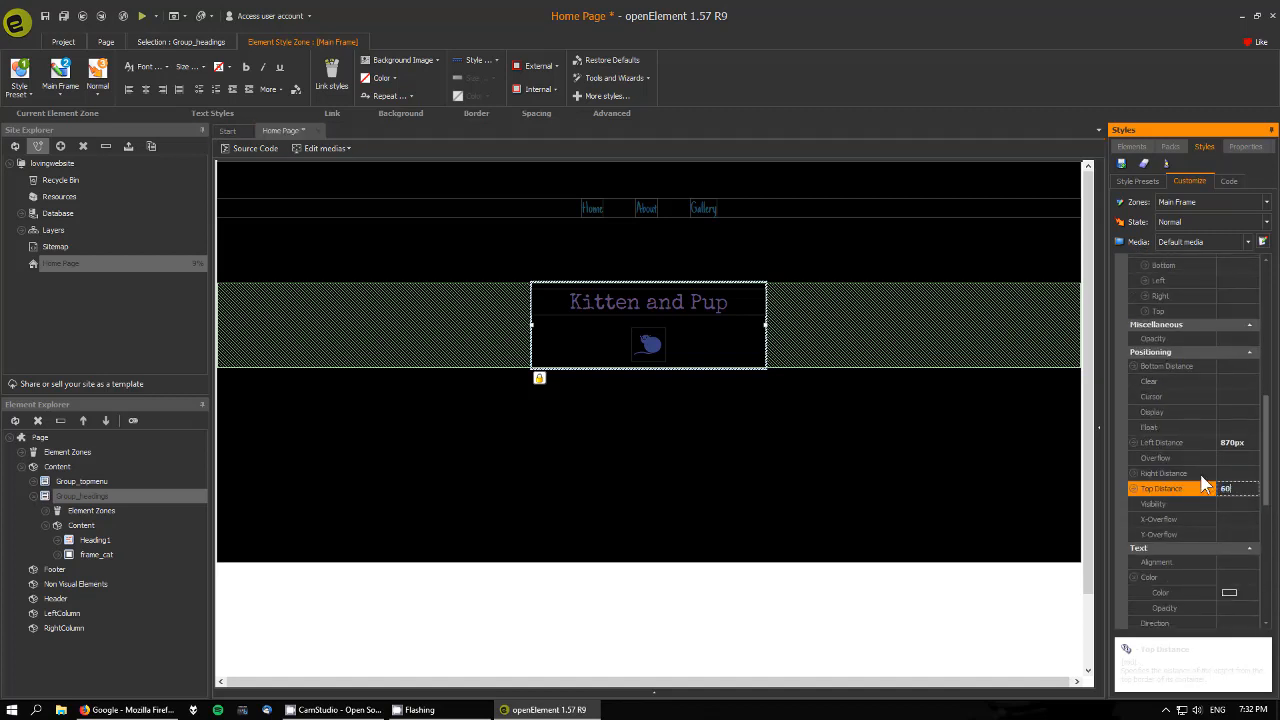
key(BackSpace)
key(BackSpace)
text(50%)
key(Return)
click(827, 280)
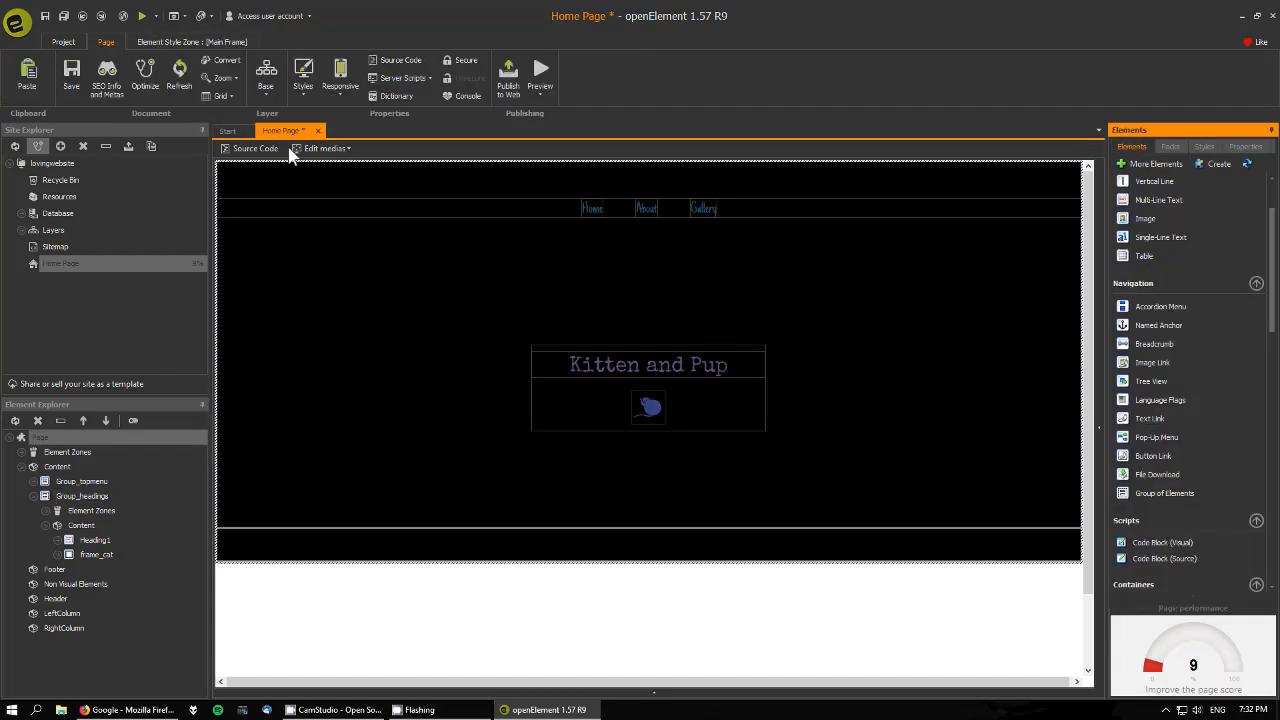
Preview the home page in the browser, close the preview and save the site's pages in openElement.
click(142, 16)
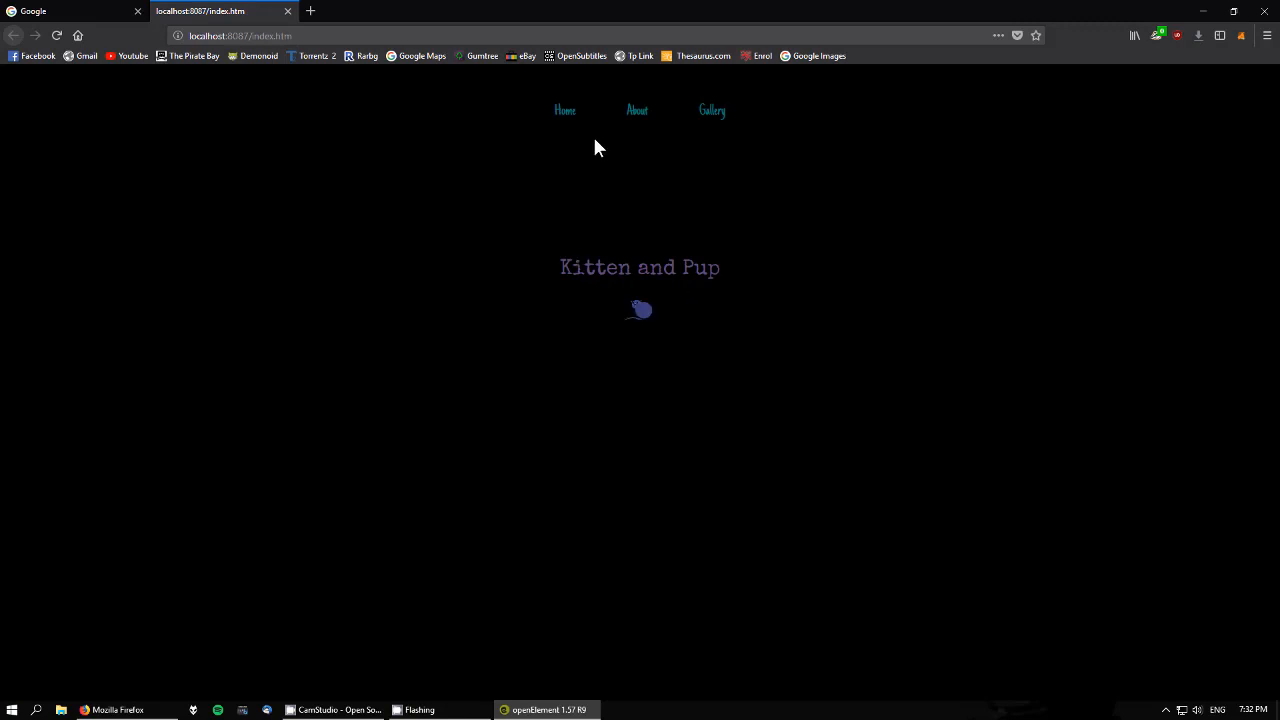
click(288, 11)
click(549, 709)
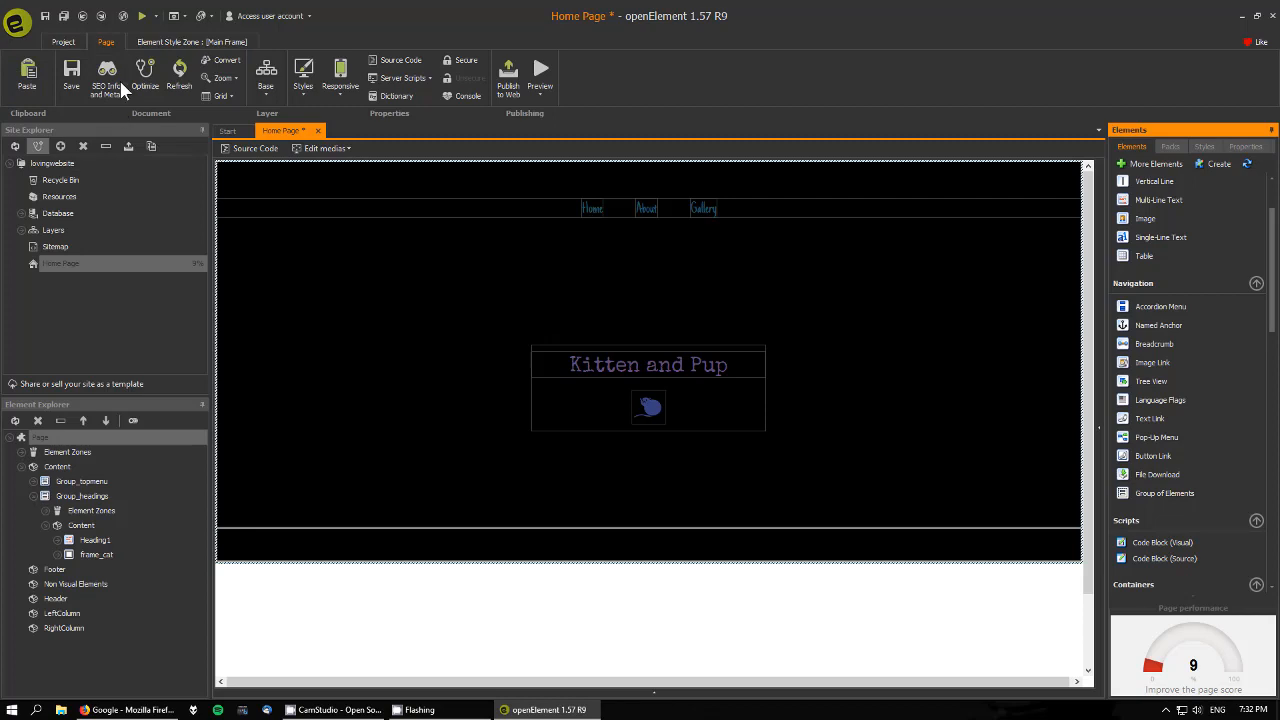
click(63, 17)
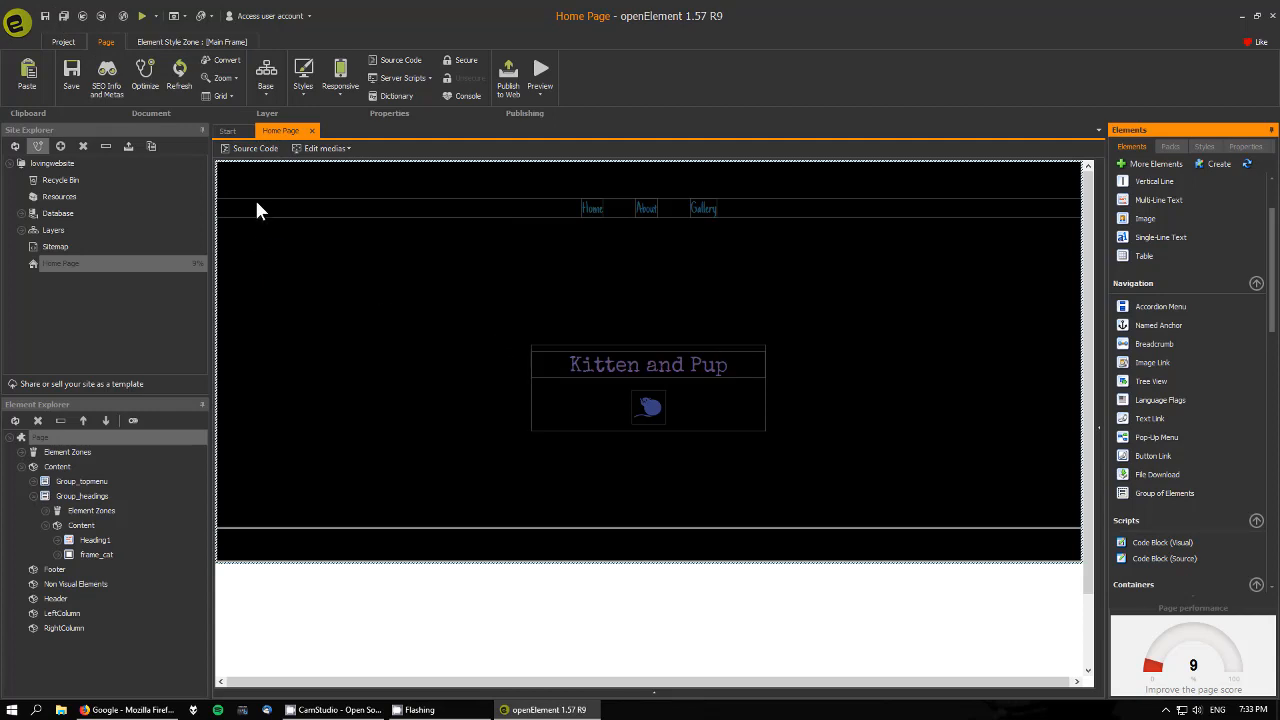
Start adding a new page to the project and enter About as its file name.
click(63, 42)
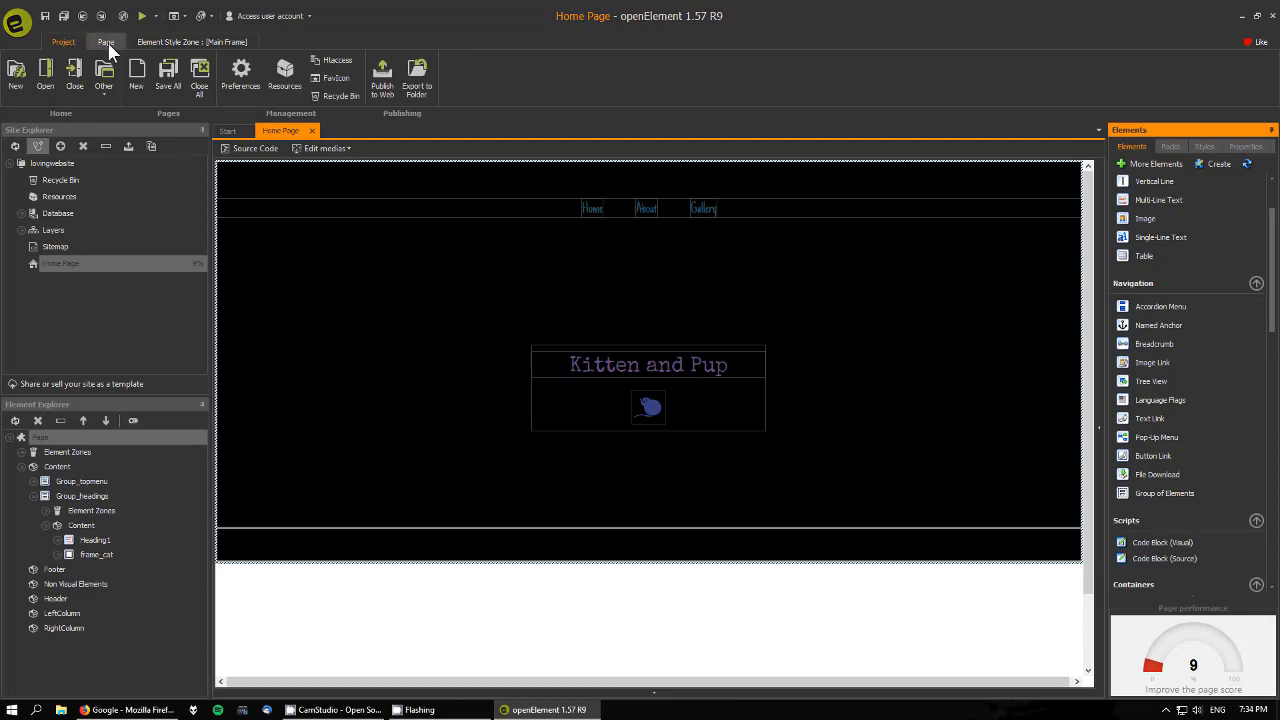
click(106, 43)
click(60, 41)
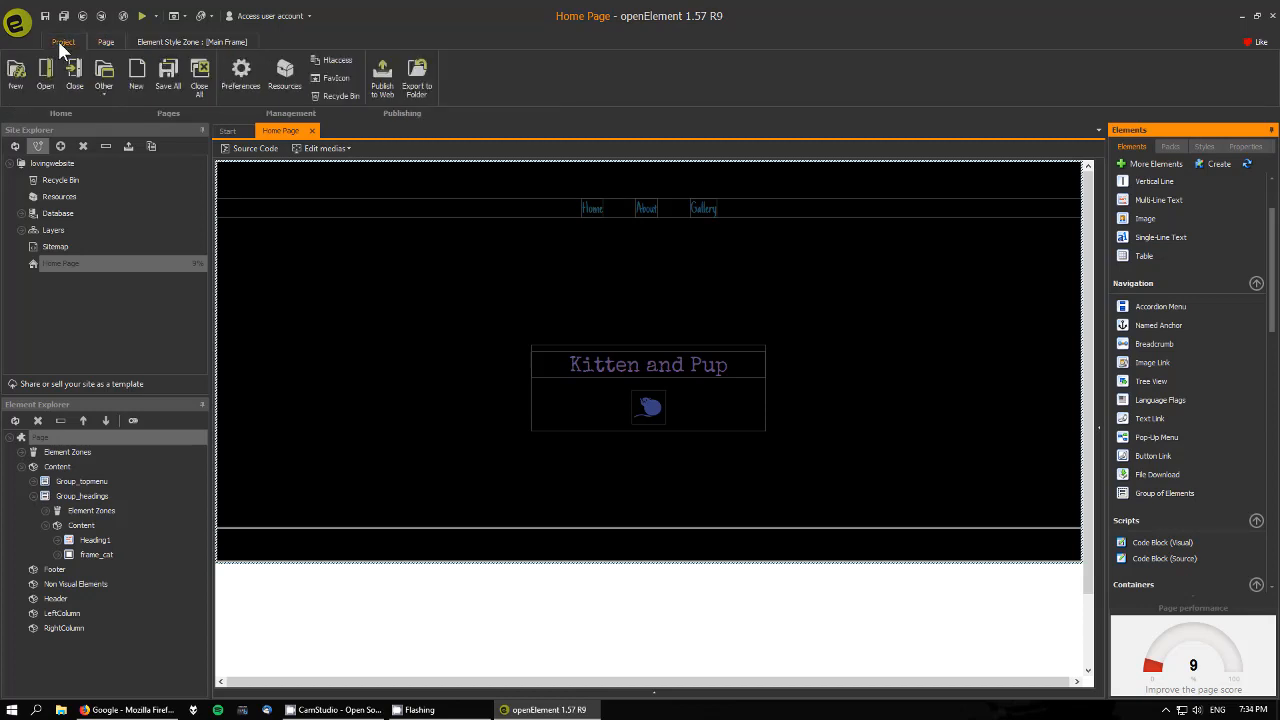
click(70, 308)
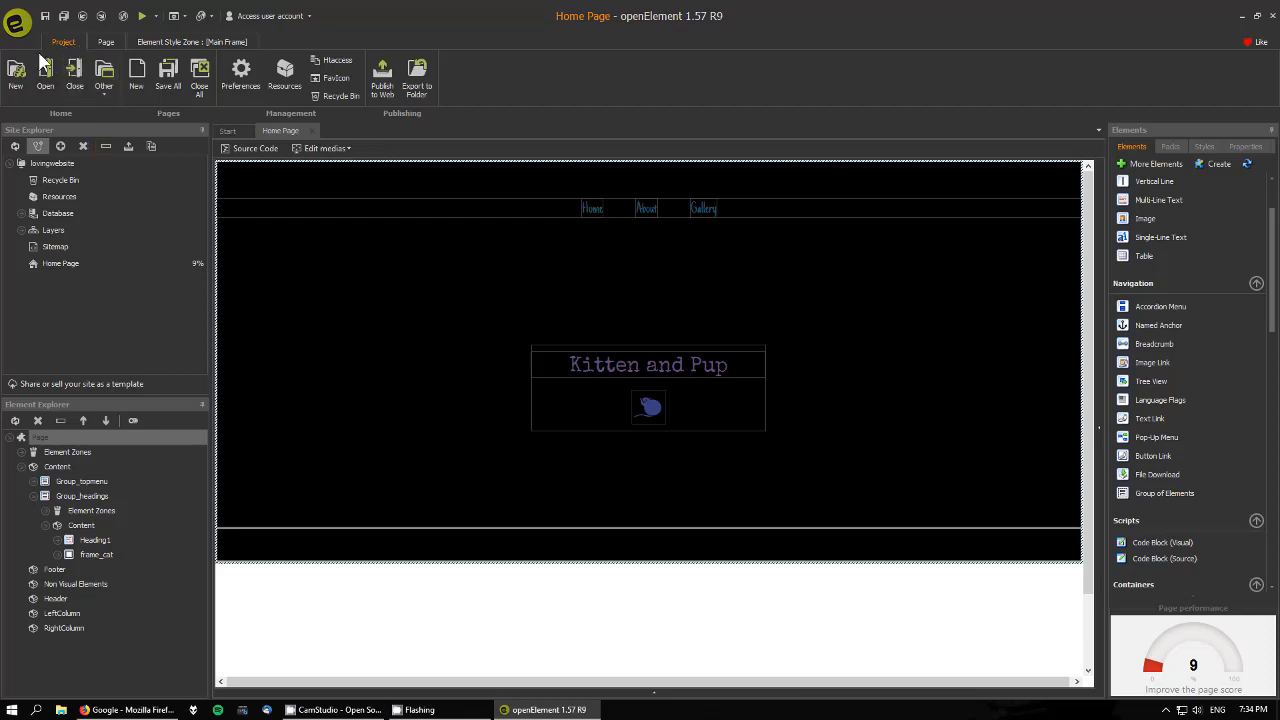
click(136, 75)
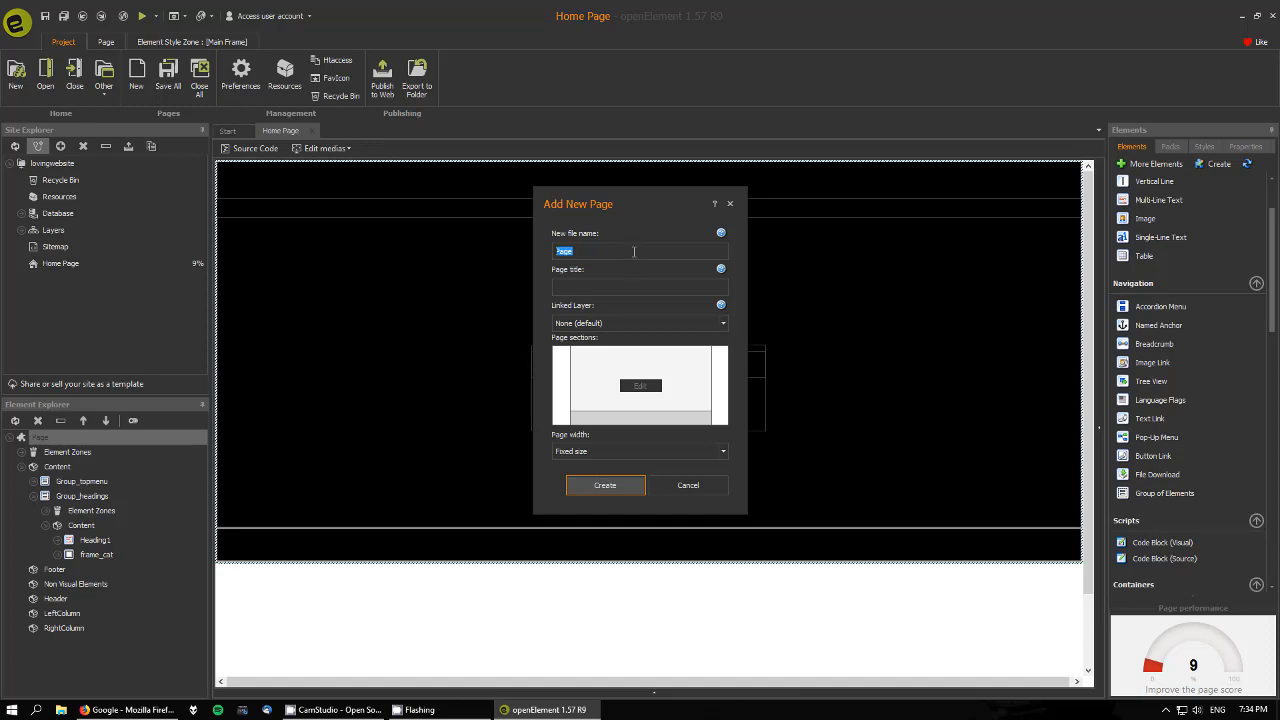
drag(635, 251, 475, 243)
text(Home)
key(BackSpace)
key(BackSpace)
key(BackSpace)
key(BackSpace)
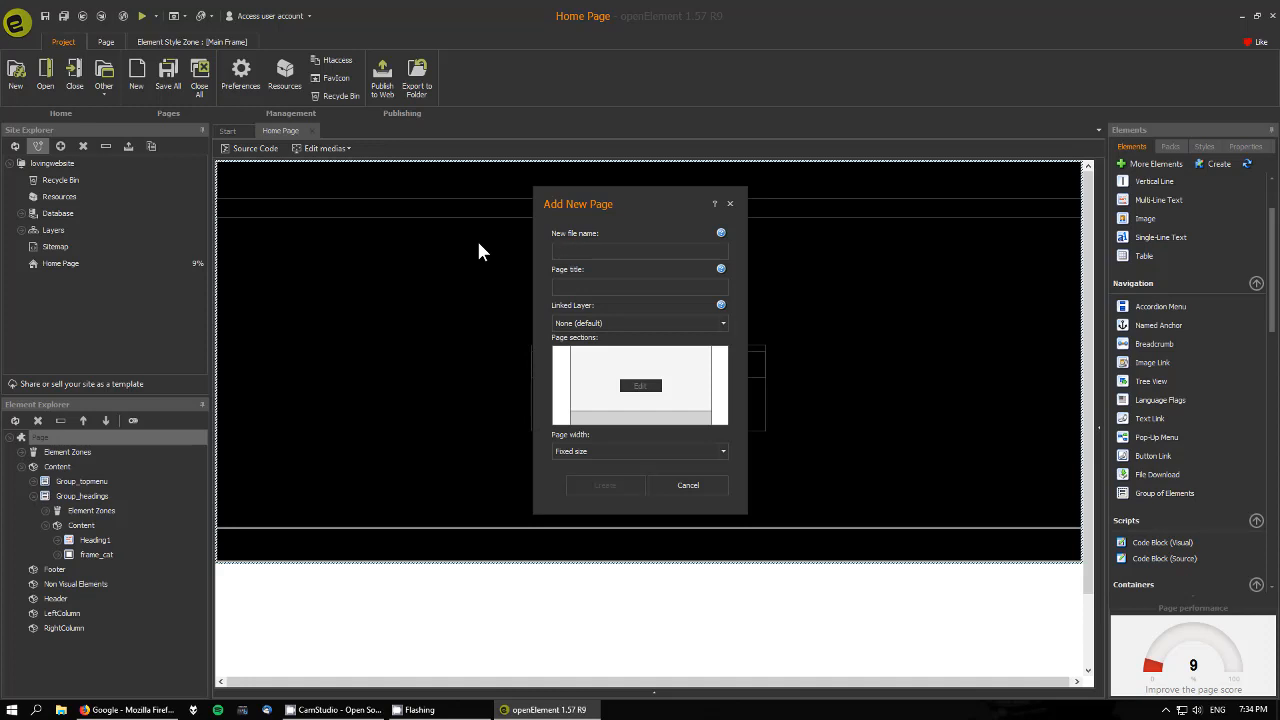
text(About)
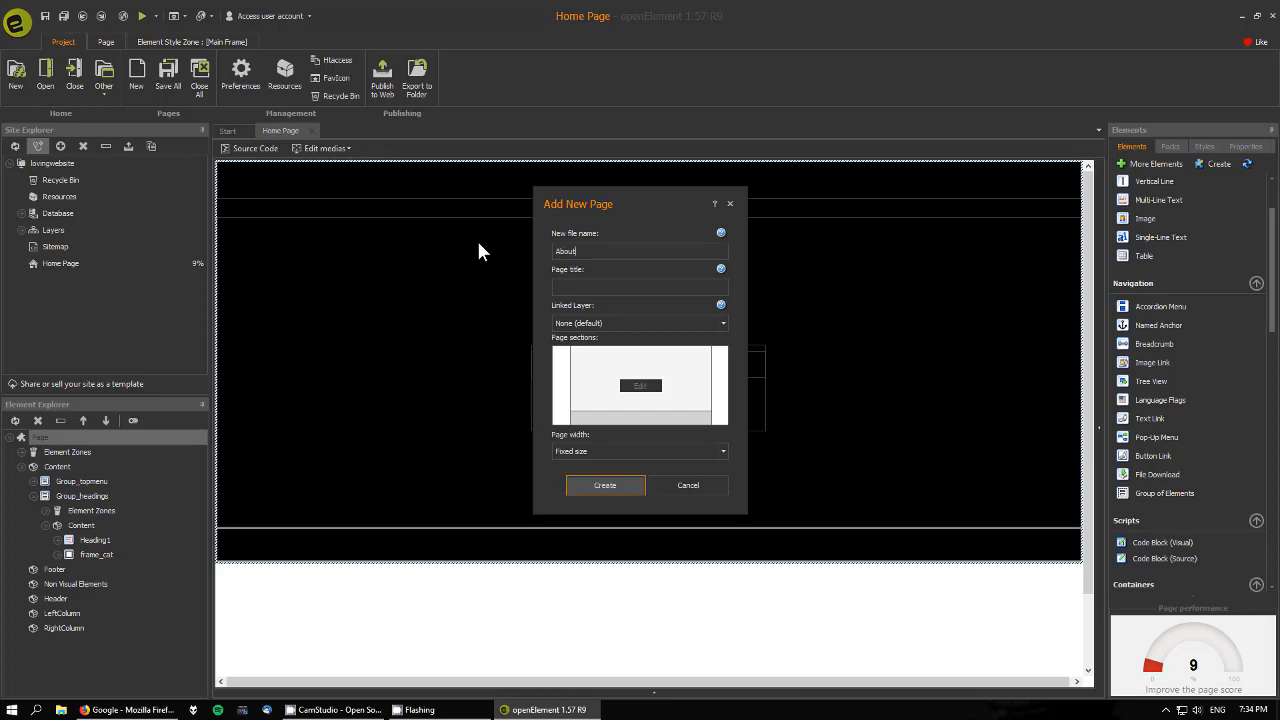
Title the new page About, keep no linked layer and a fixed-size page width, and create it.
click(588, 291)
text(About)
click(723, 322)
click(660, 336)
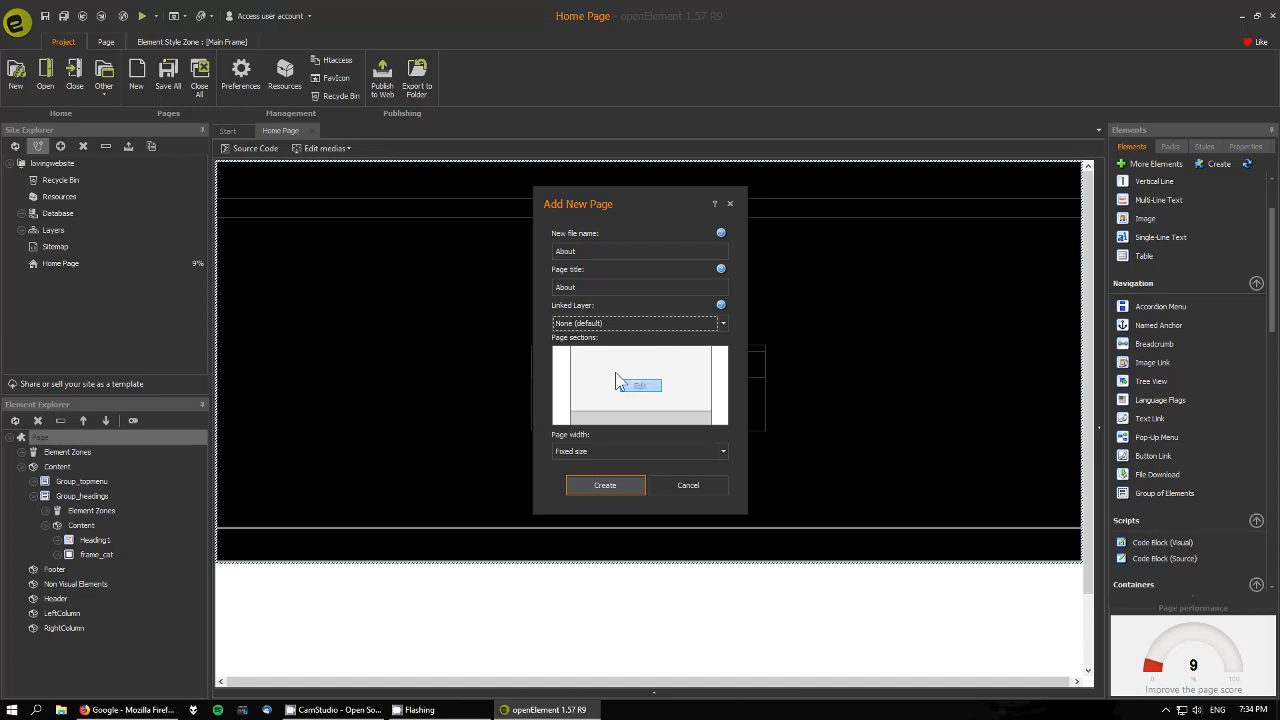
click(724, 452)
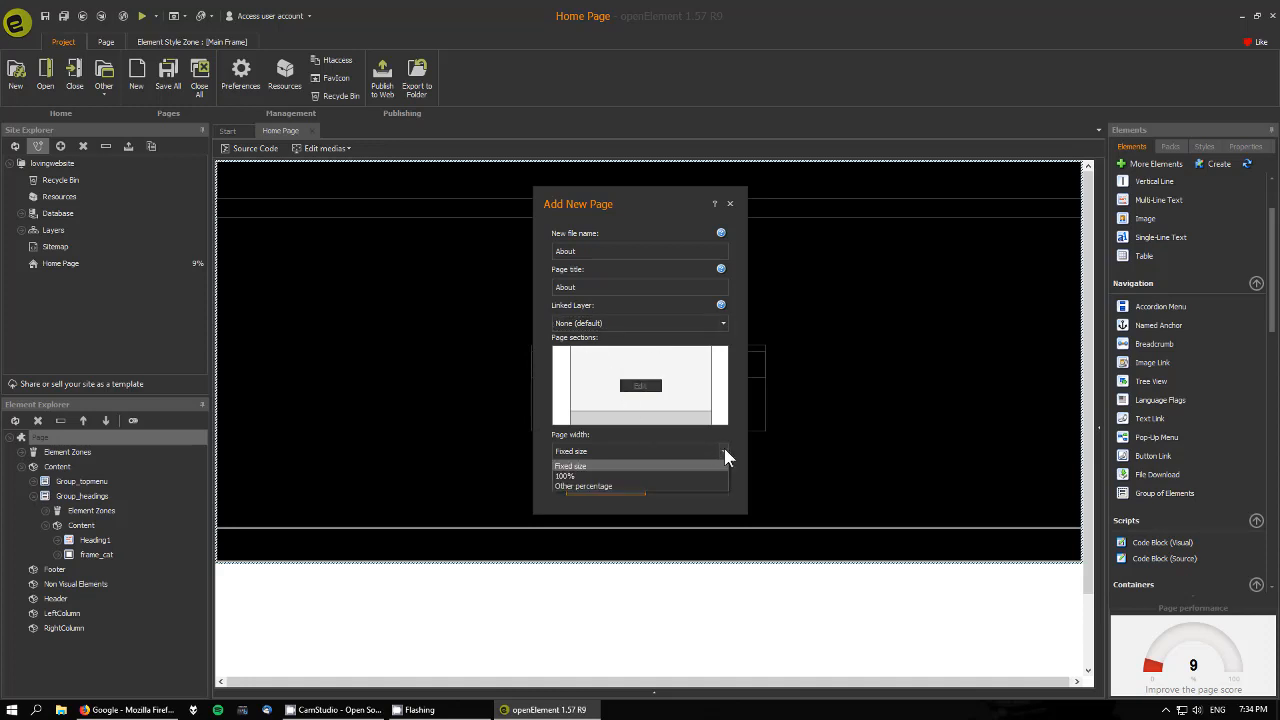
click(729, 449)
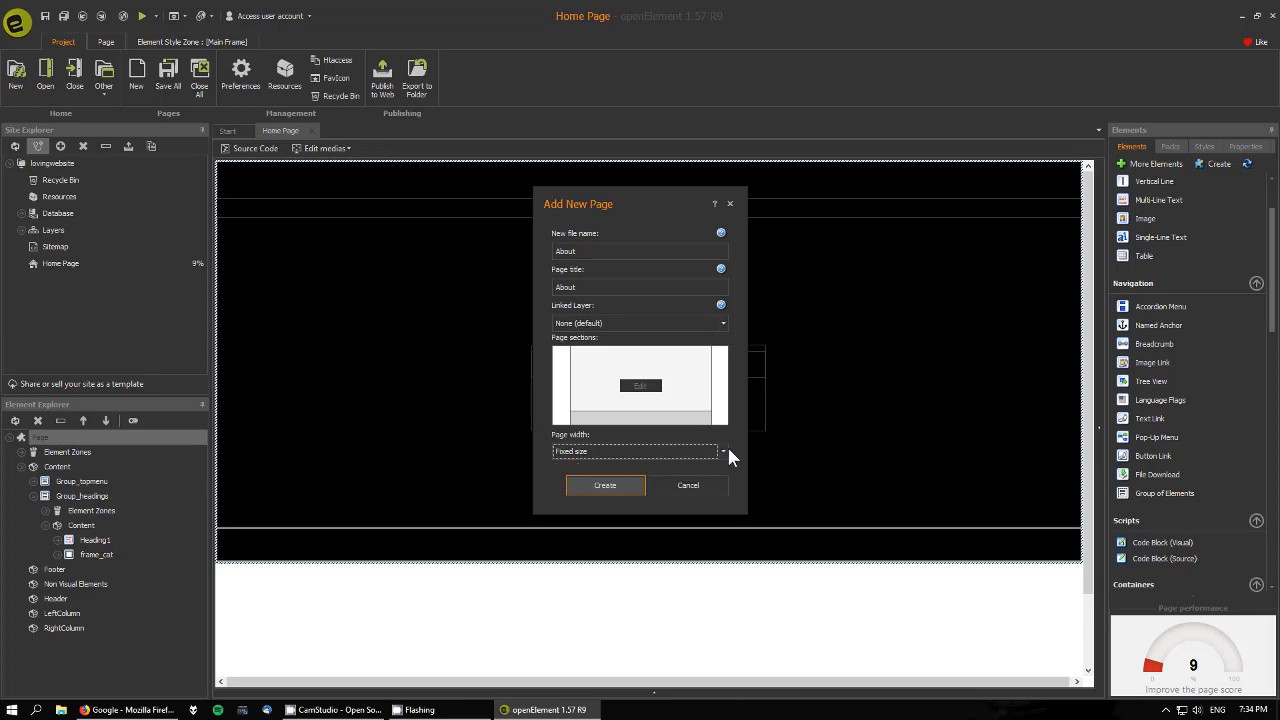
click(605, 486)
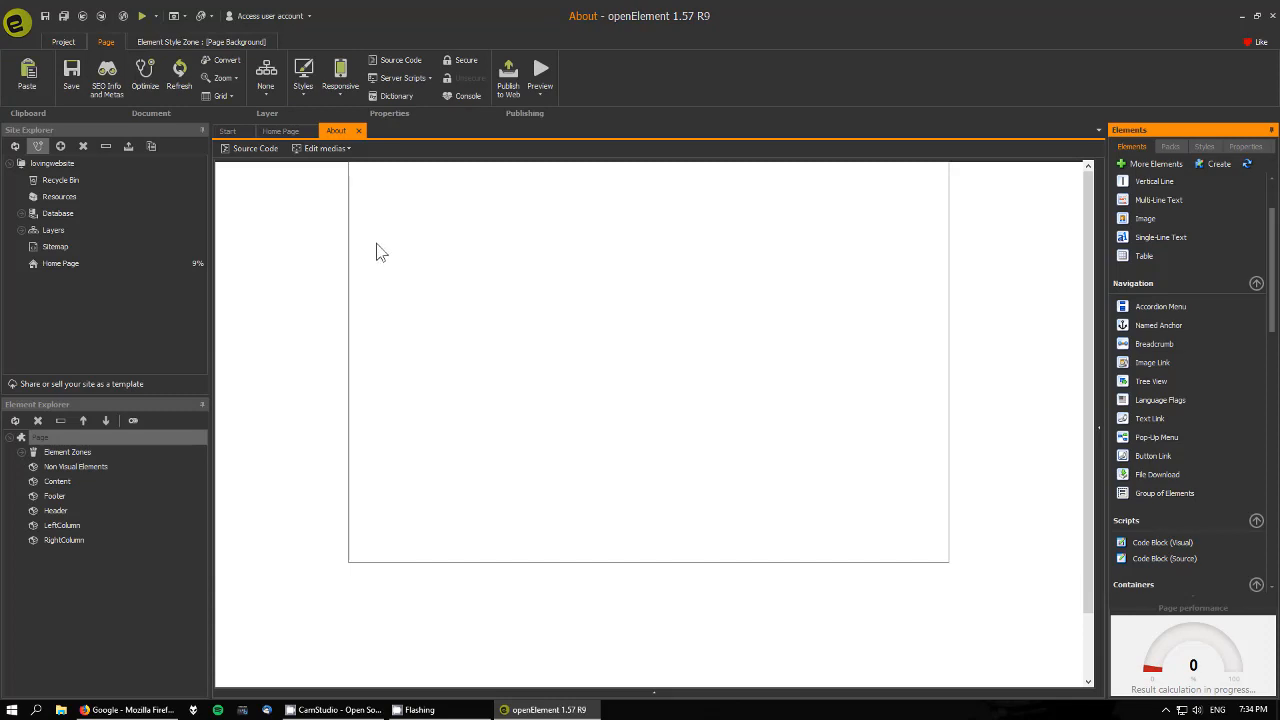
Look over the main frame styles of the blank About page and close the page.
click(497, 250)
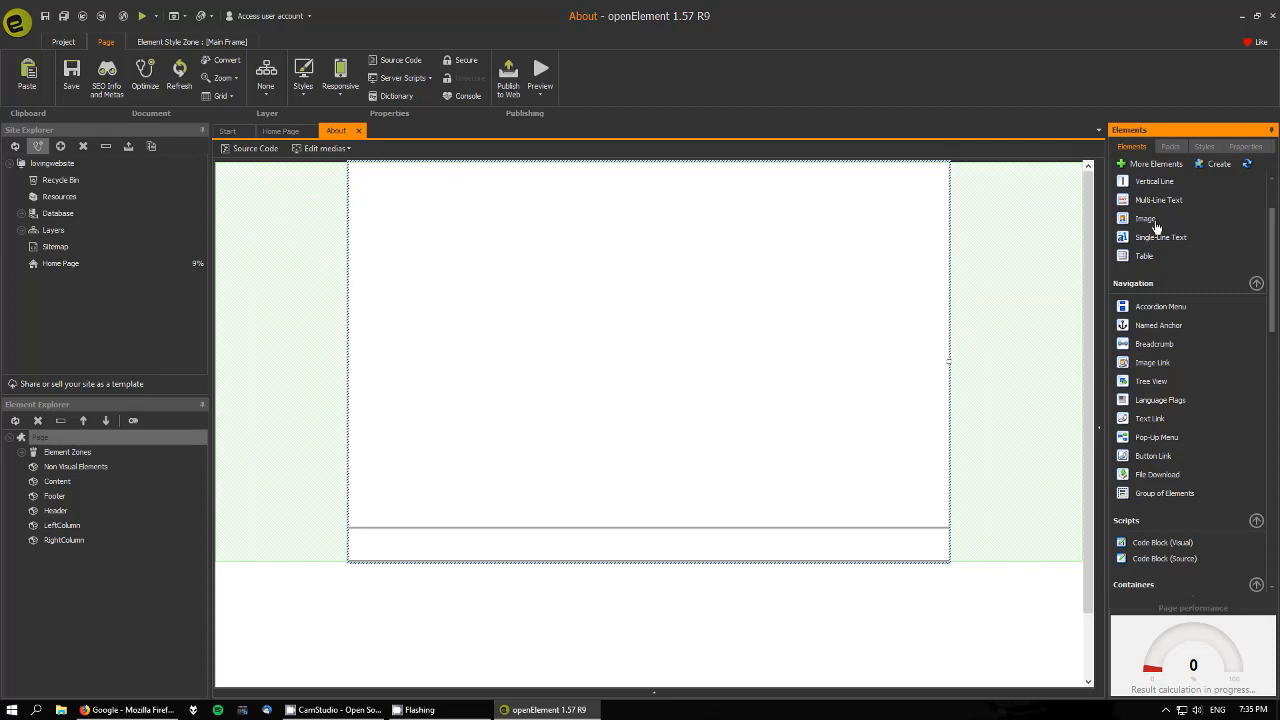
click(1200, 146)
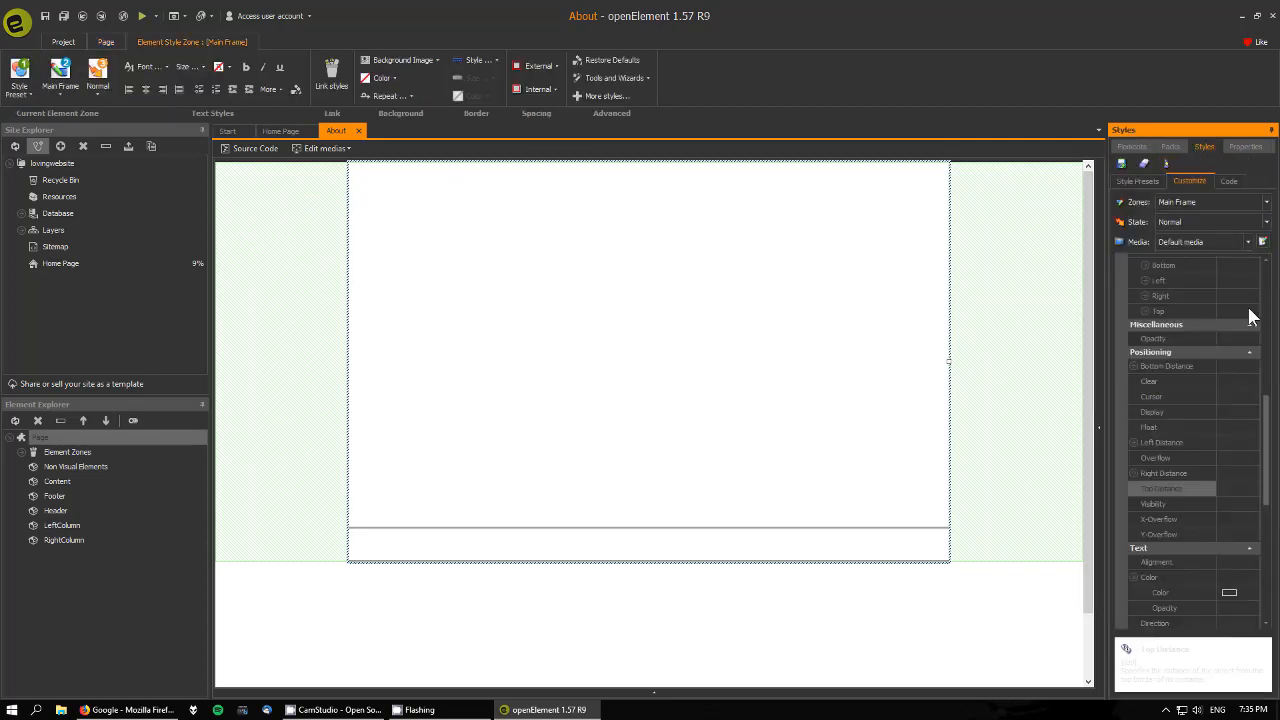
scroll(1266, 400, up, 5)
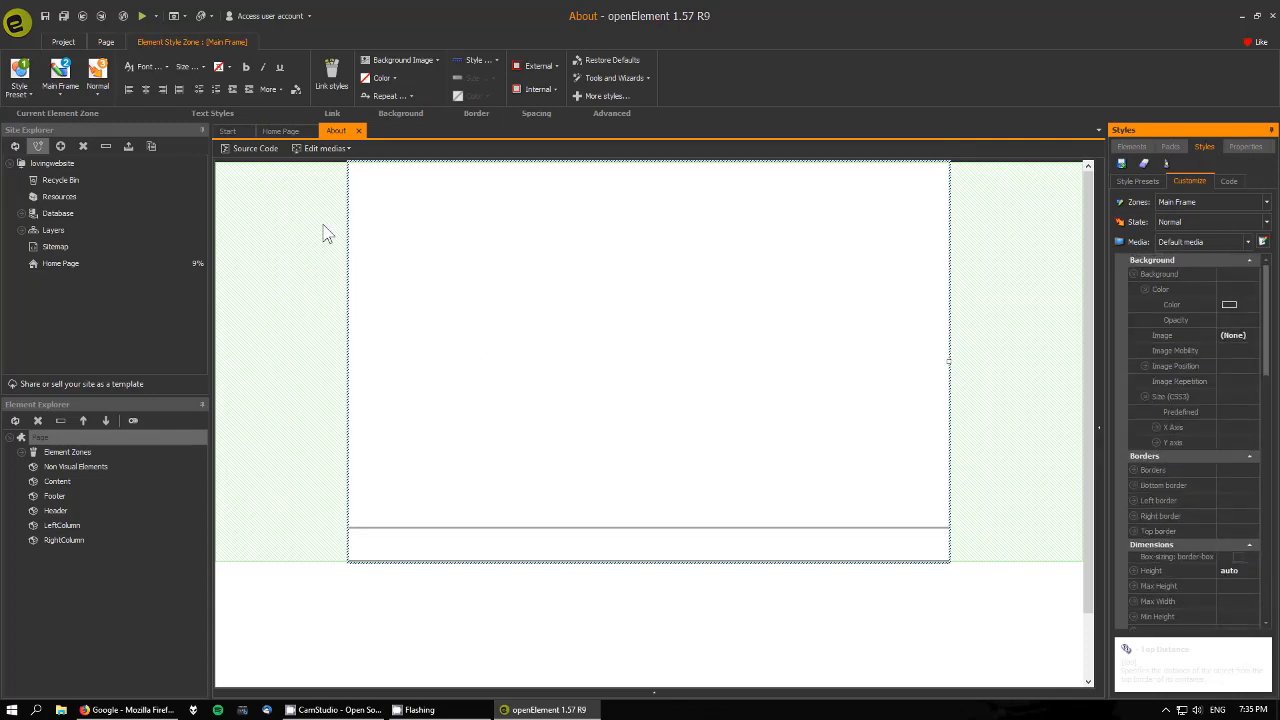
click(359, 131)
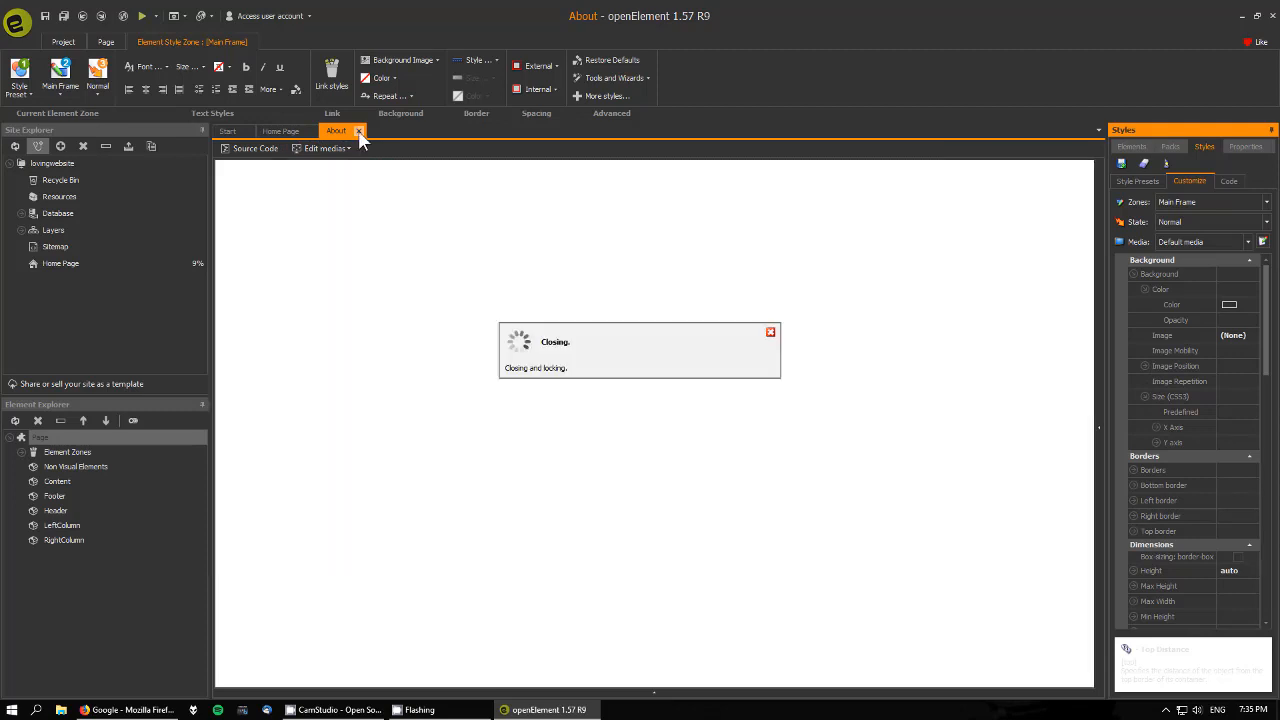
Clone the Home Page and clone the resulting copy to get two duplicate pages.
right_click(72, 261)
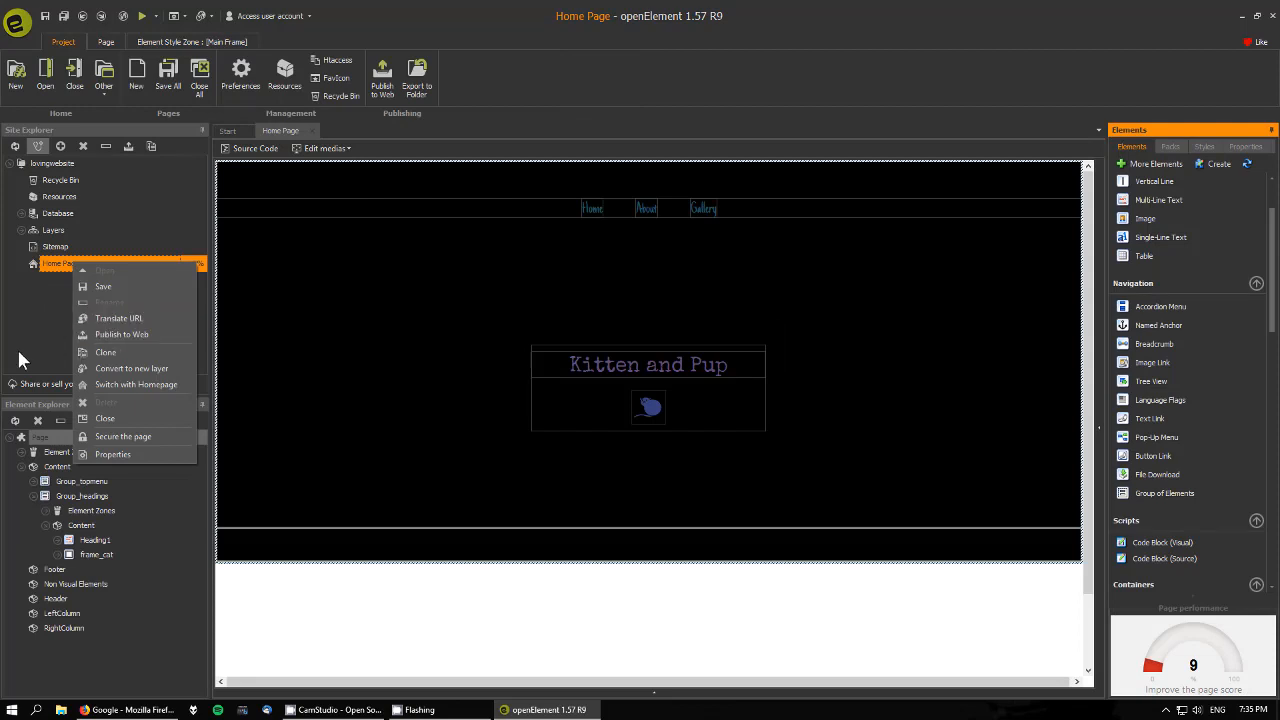
click(52, 265)
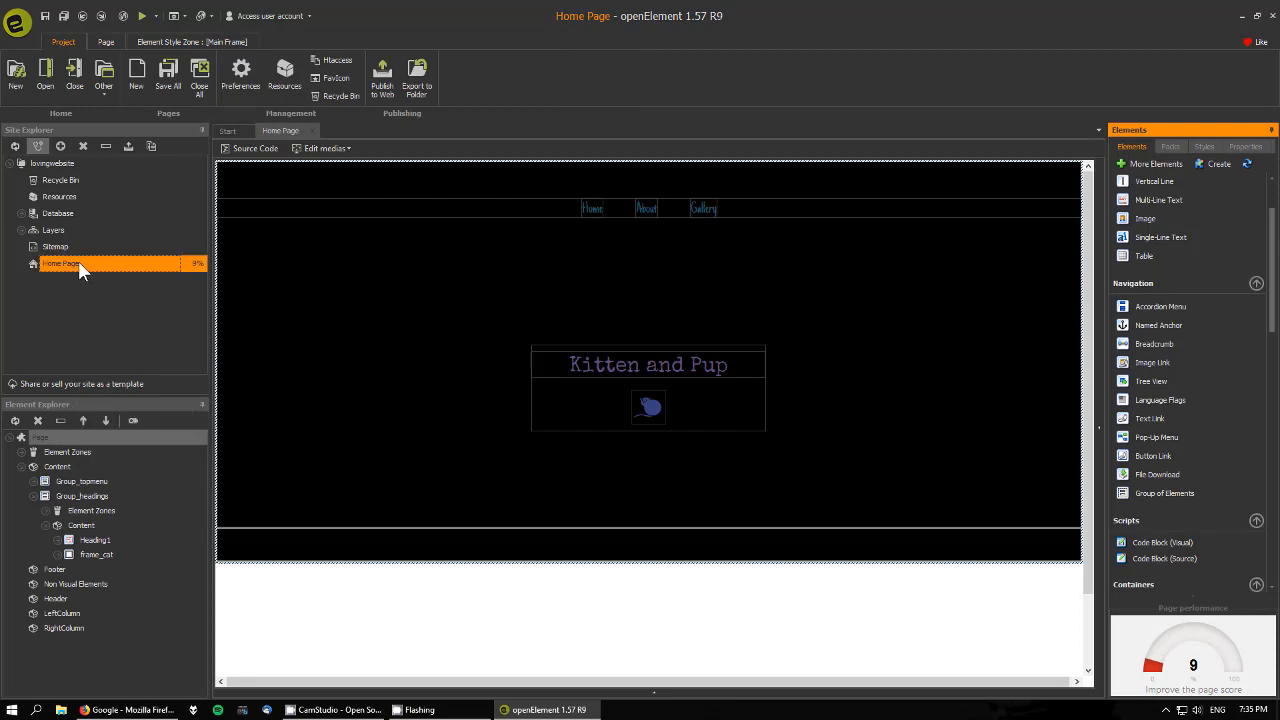
right_click(79, 264)
click(112, 354)
right_click(78, 278)
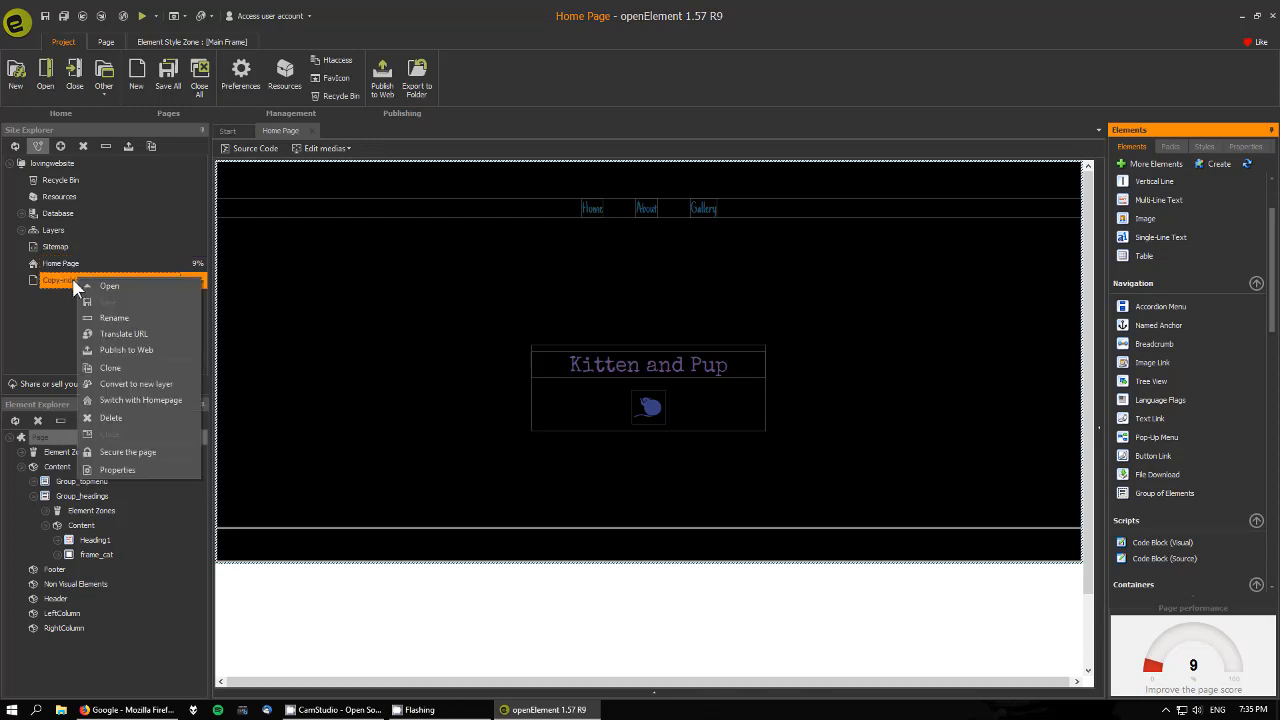
click(112, 368)
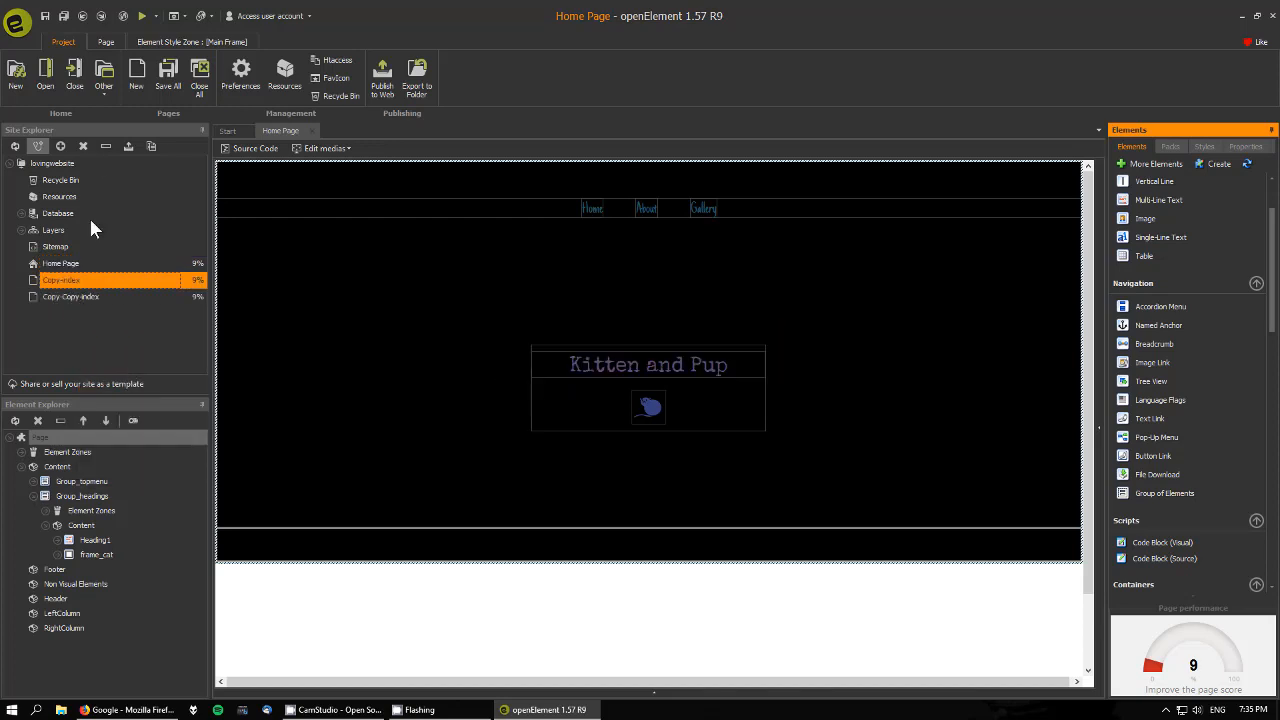
Rename the first Home Page copy, Copy-index, as About.
right_click(76, 282)
click(96, 327)
text(About)
key(Return)
Rename the second copy, Copy-Copy-index, as Gallery.
right_click(71, 299)
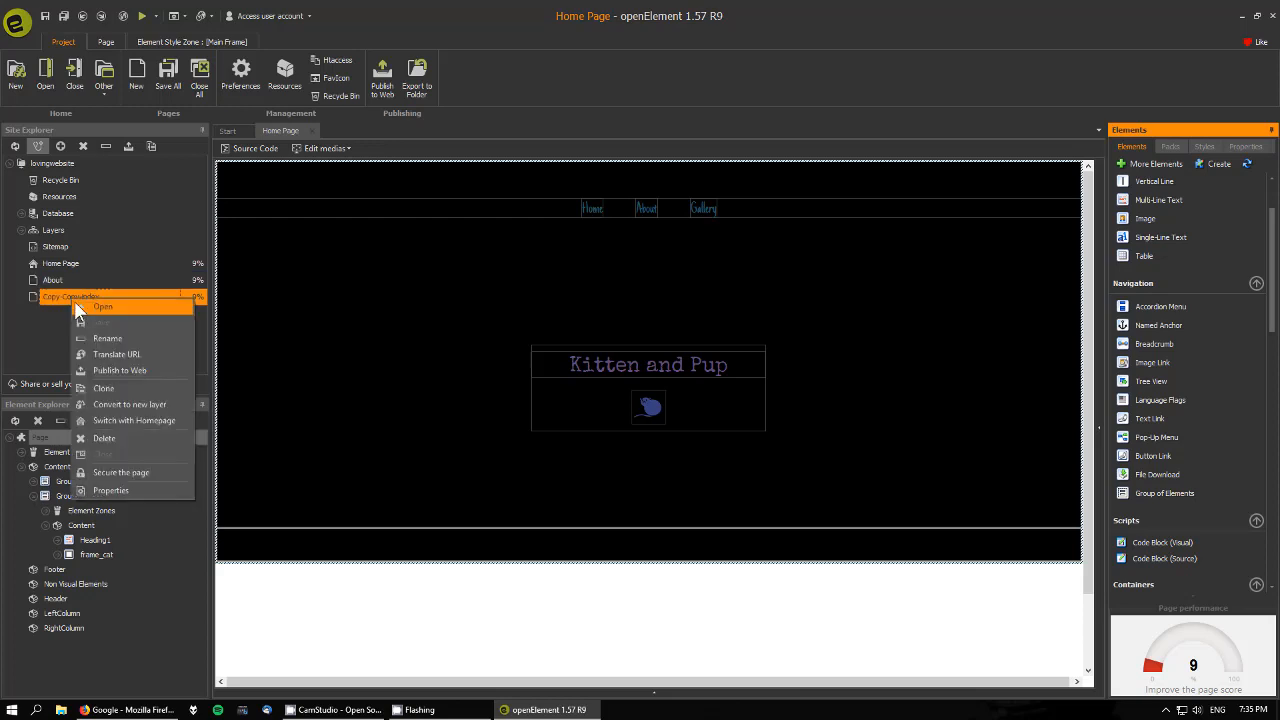
click(120, 341)
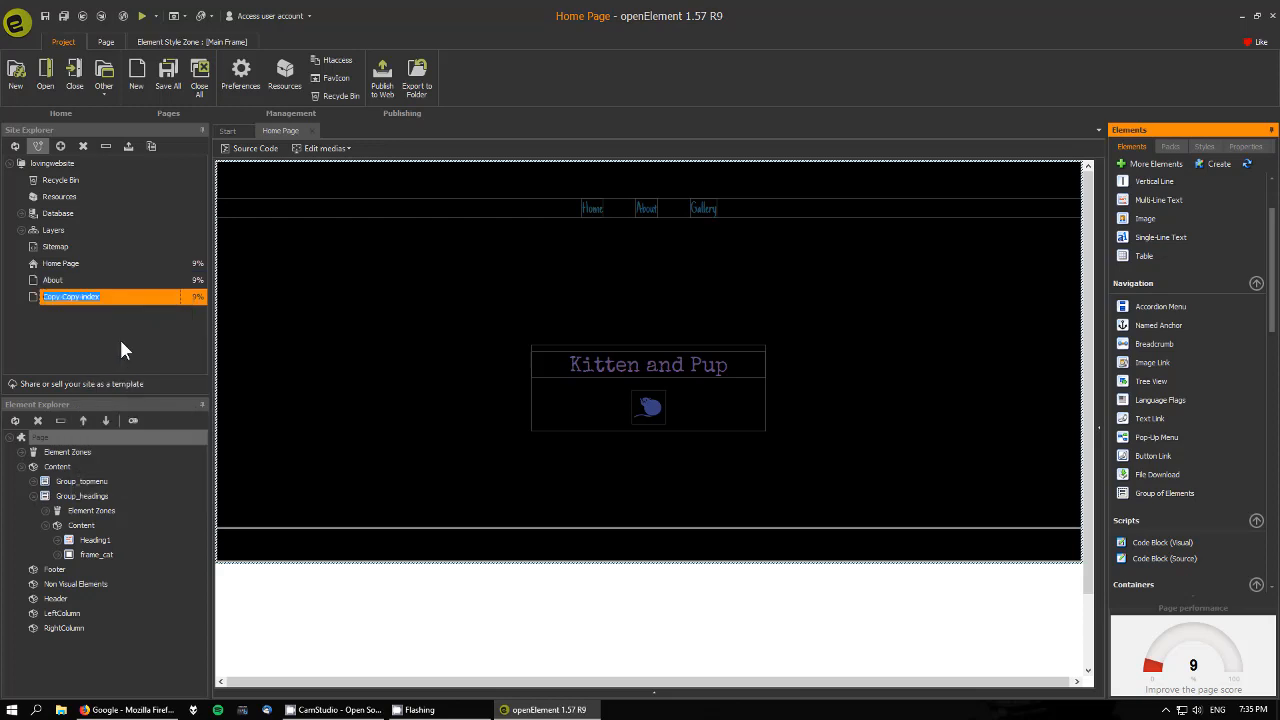
text(Gallery)
click(103, 268)
Open the About and Gallery pages, compare them with the Home Page and return to the About page.
click(89, 280)
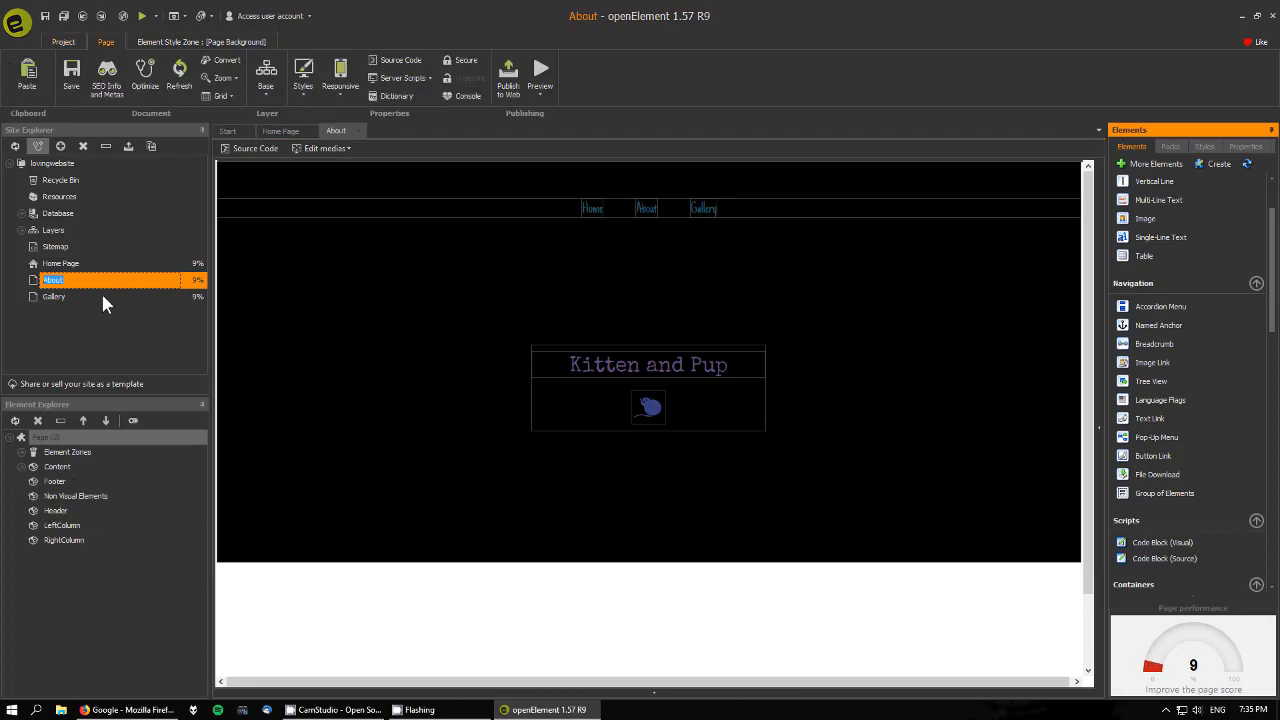
click(95, 296)
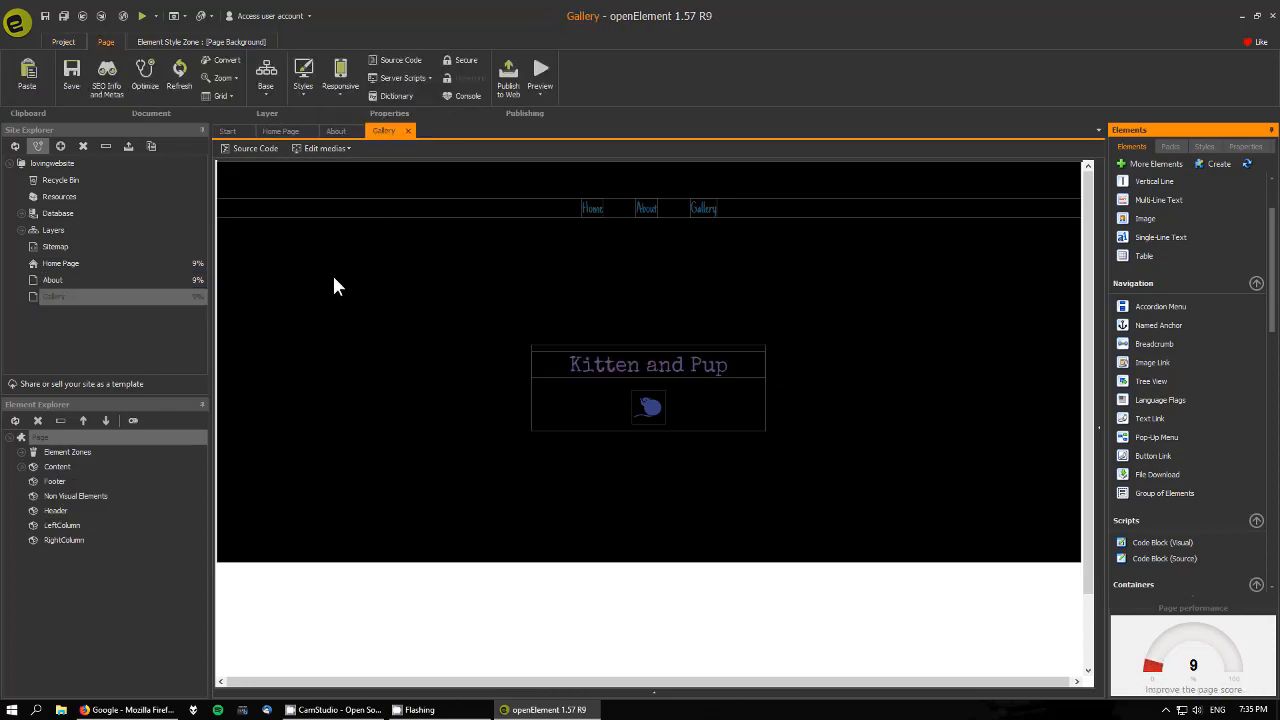
click(274, 131)
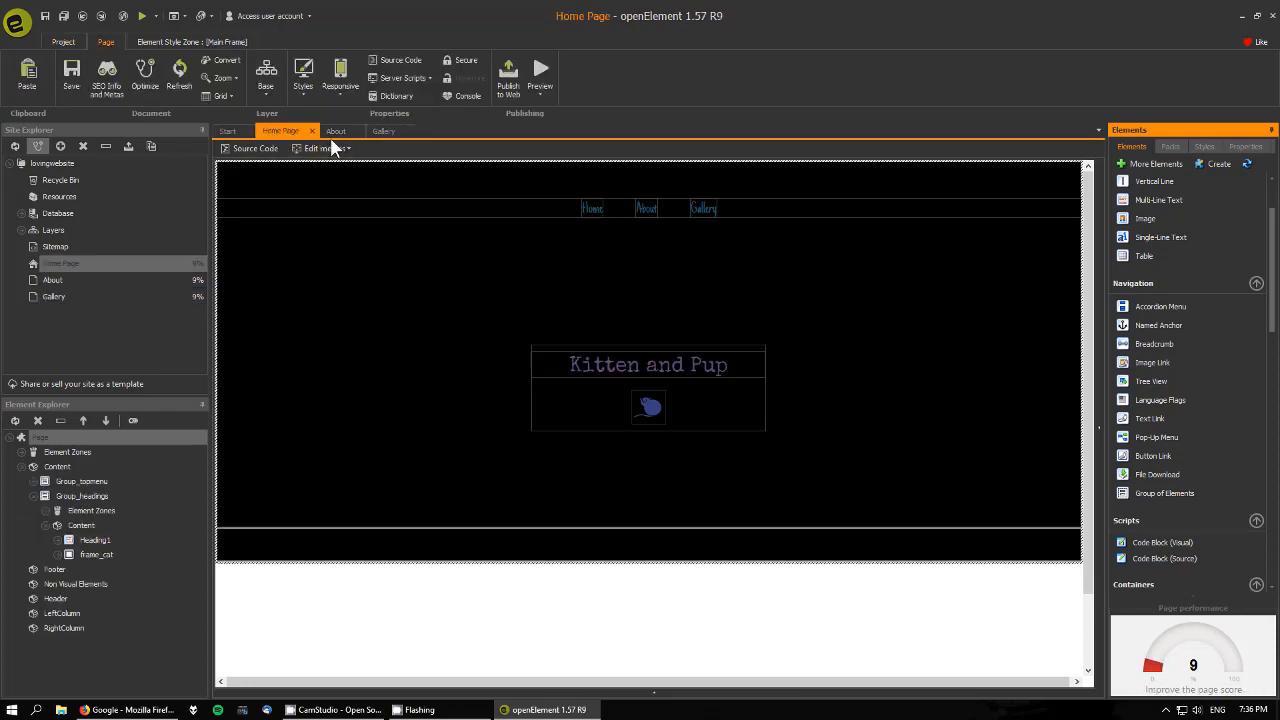
click(338, 134)
click(376, 134)
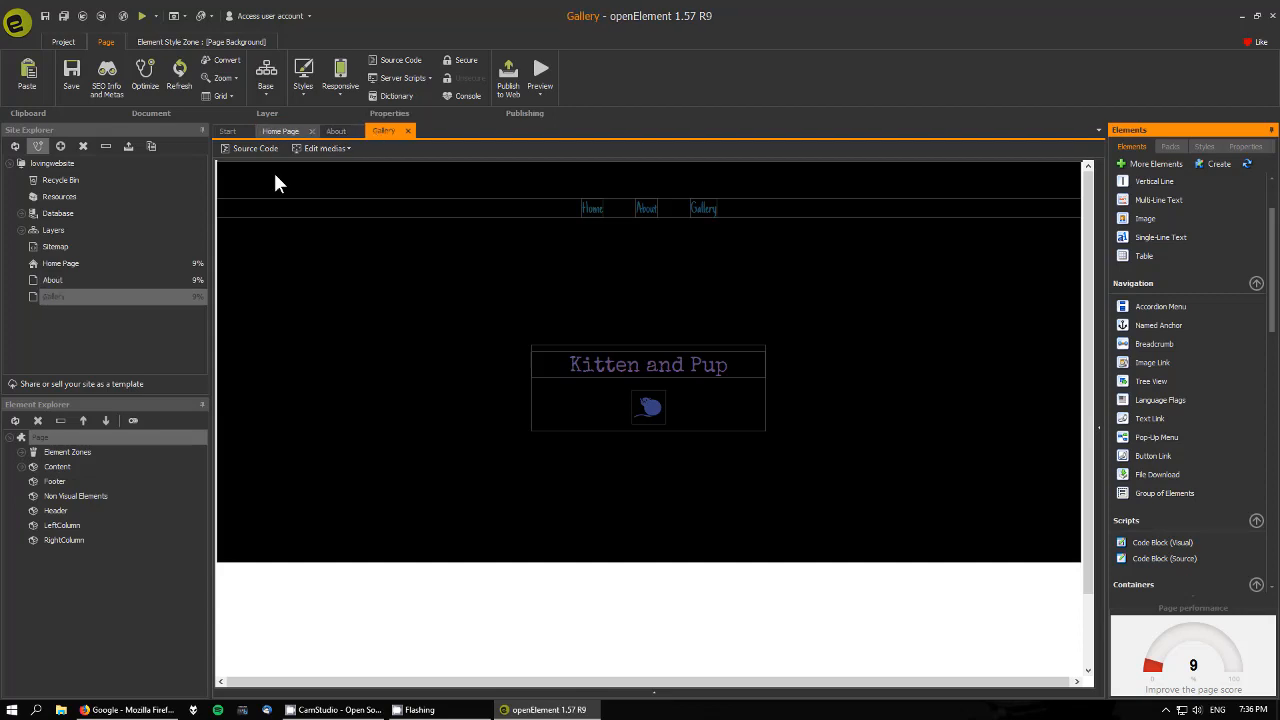
click(80, 281)
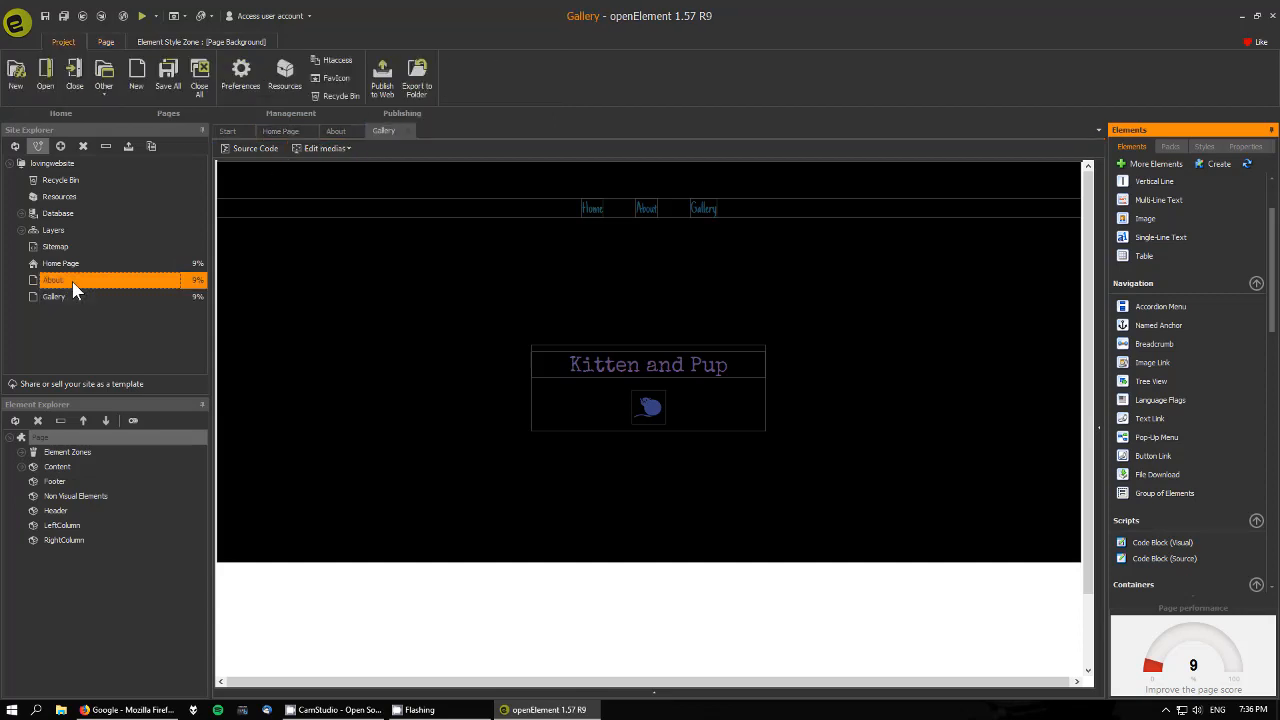
click(338, 133)
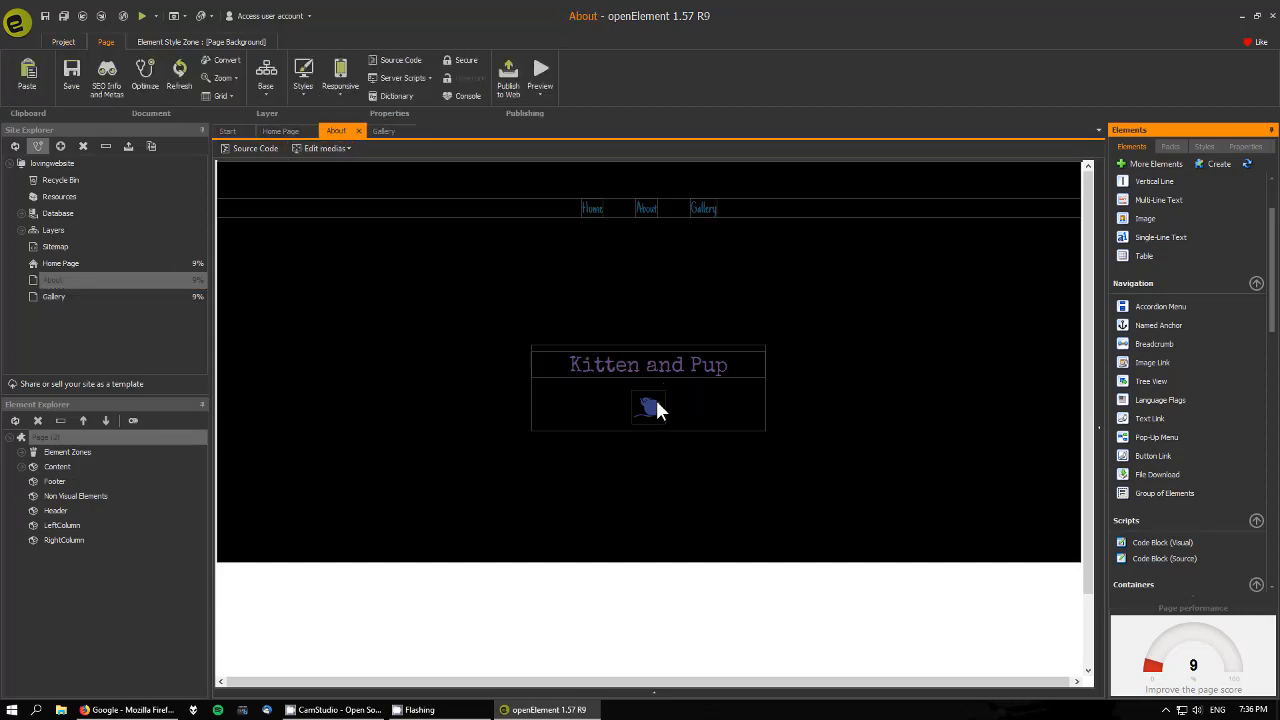
click(688, 372)
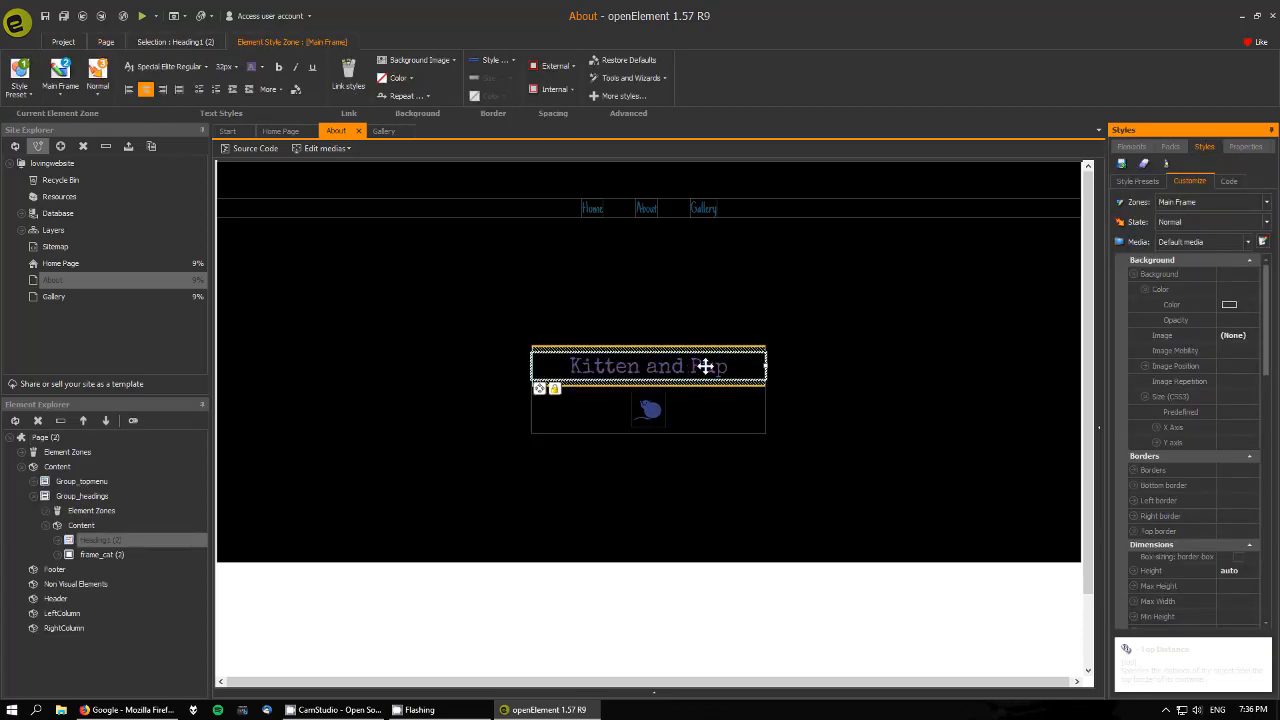
double_click(705, 368)
click(732, 364)
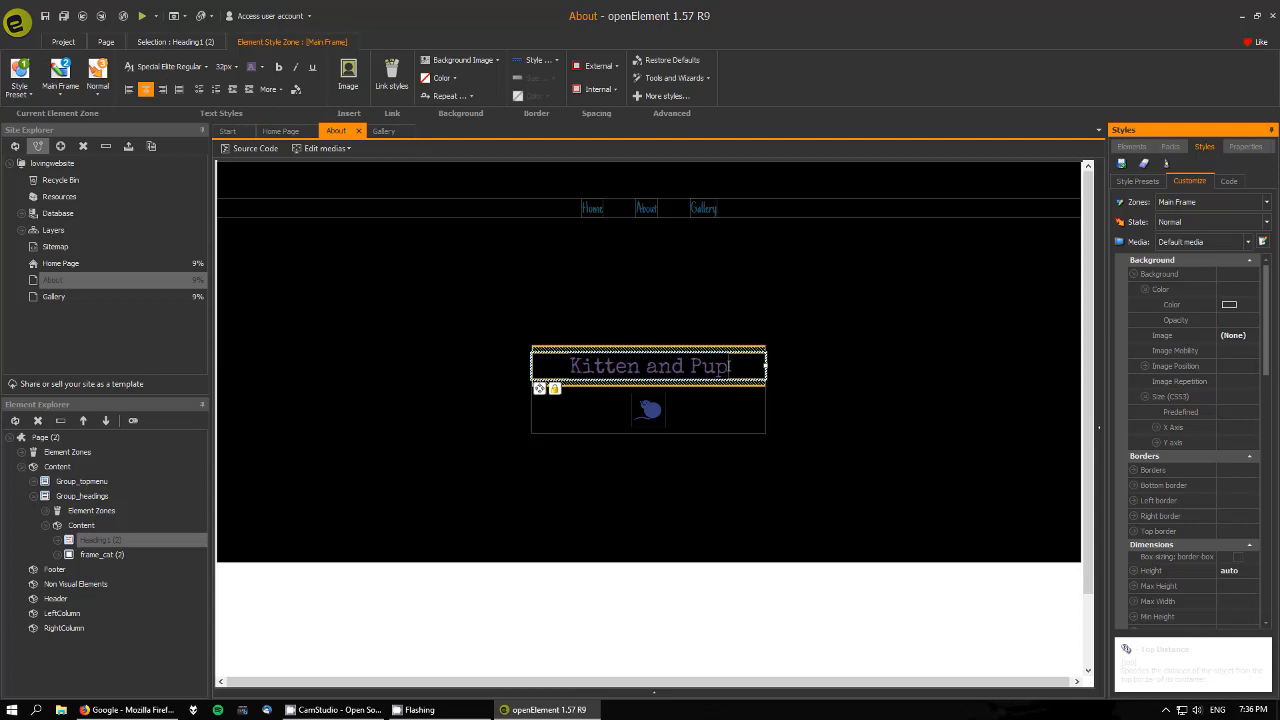
drag(730, 367, 570, 375)
click(574, 396)
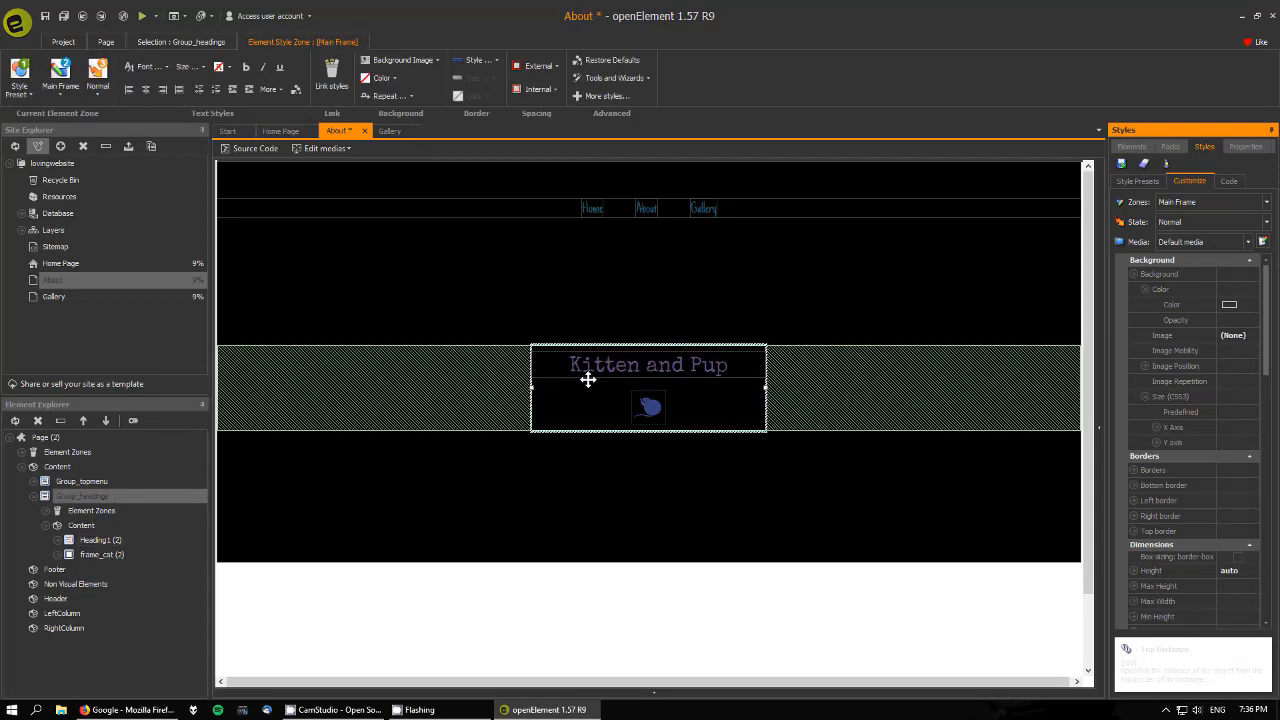
Replace the Kitten and Pup heading text on the About page with About and leave text editing.
click(590, 367)
double_click(590, 367)
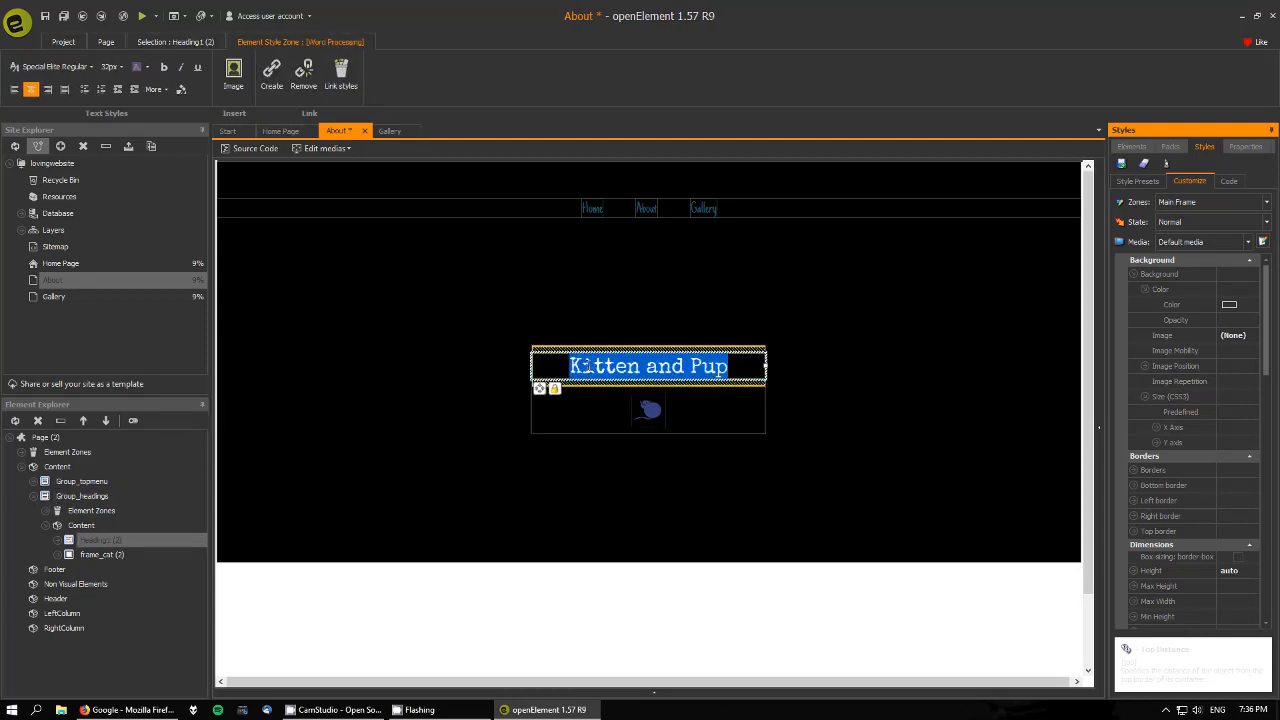
click(586, 366)
key(shift+End)
text(S)
key(BackSpace)
text(About)
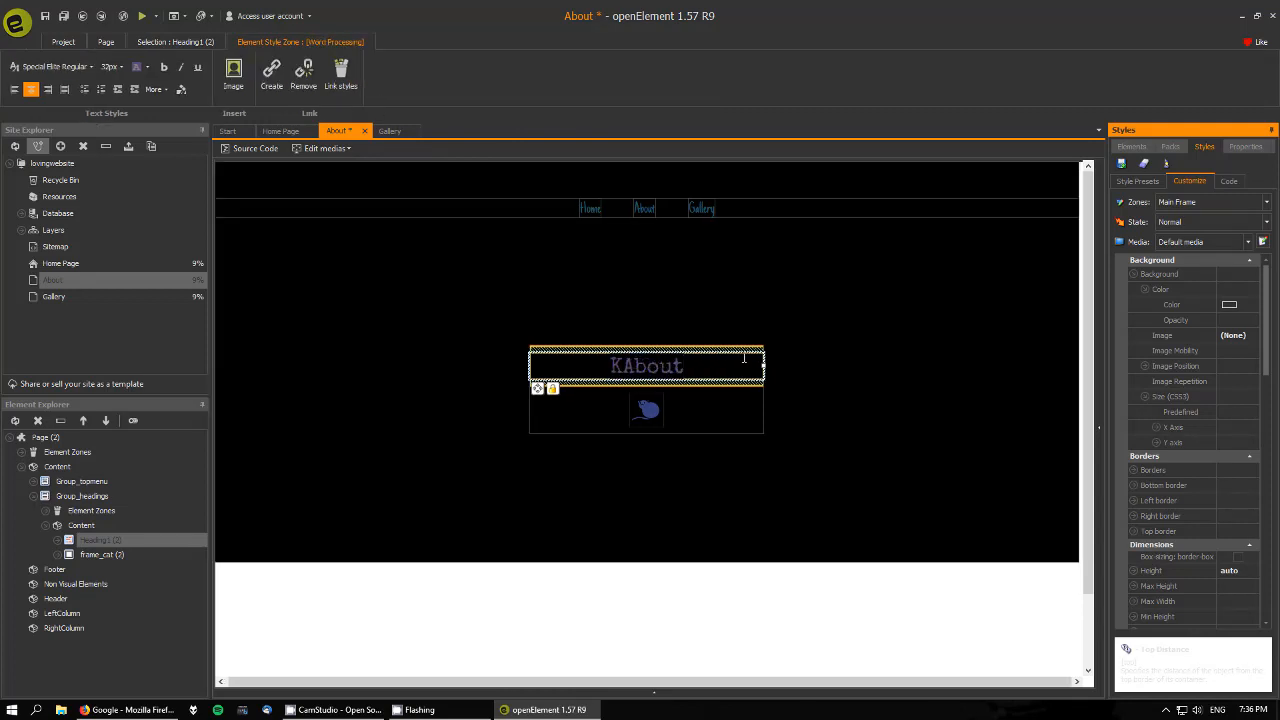
key(Left)
key(Left)
key(BackSpace)
click(708, 396)
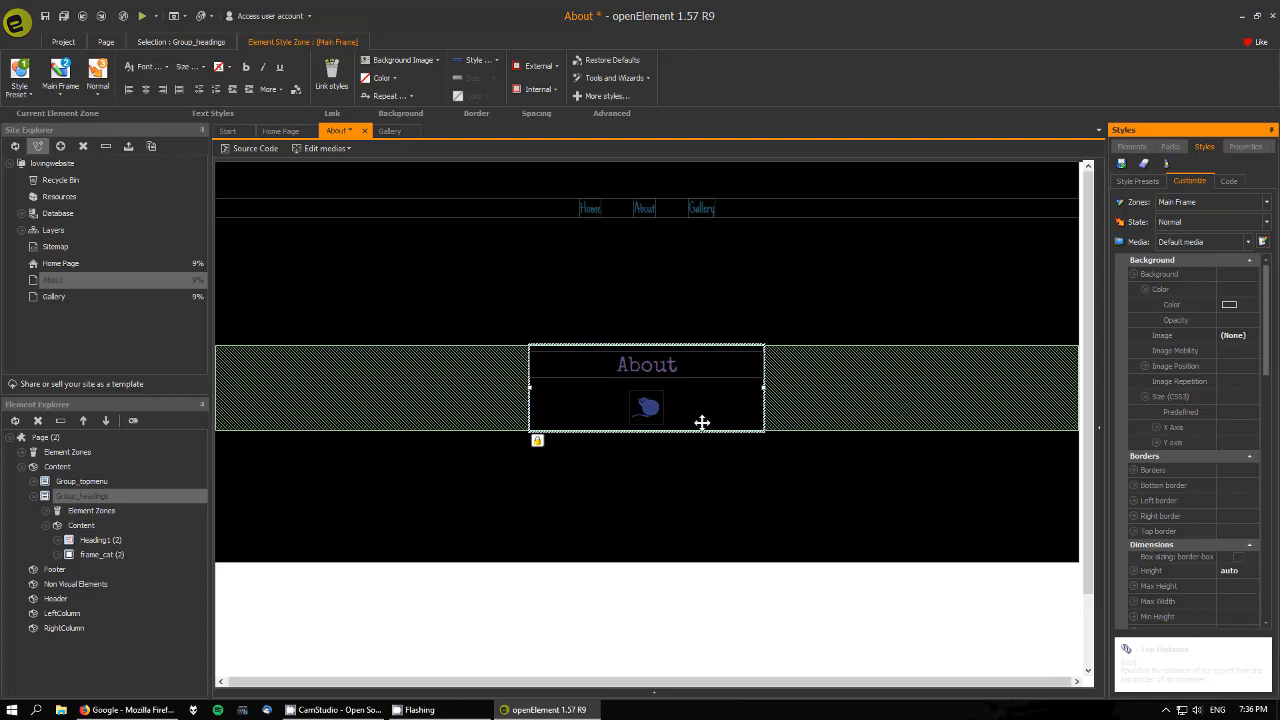
Cut the mouse picture frame out of the headings group on the About page.
click(659, 402)
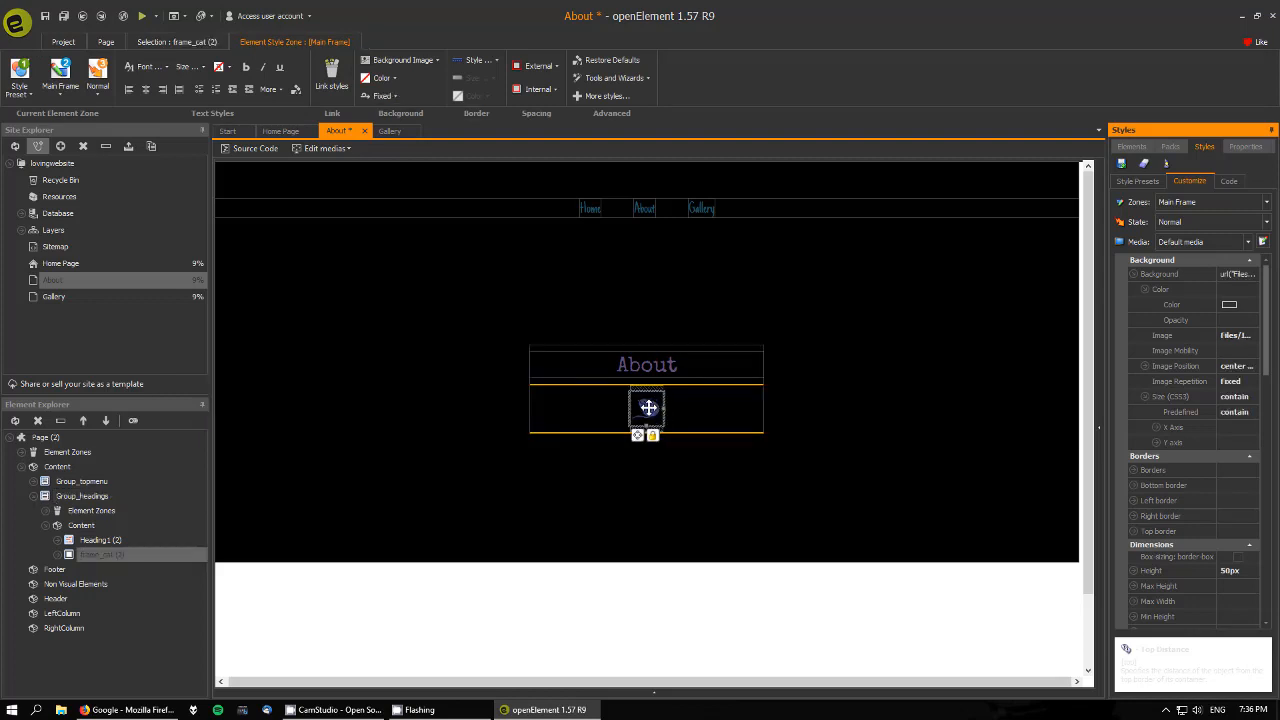
right_click(648, 407)
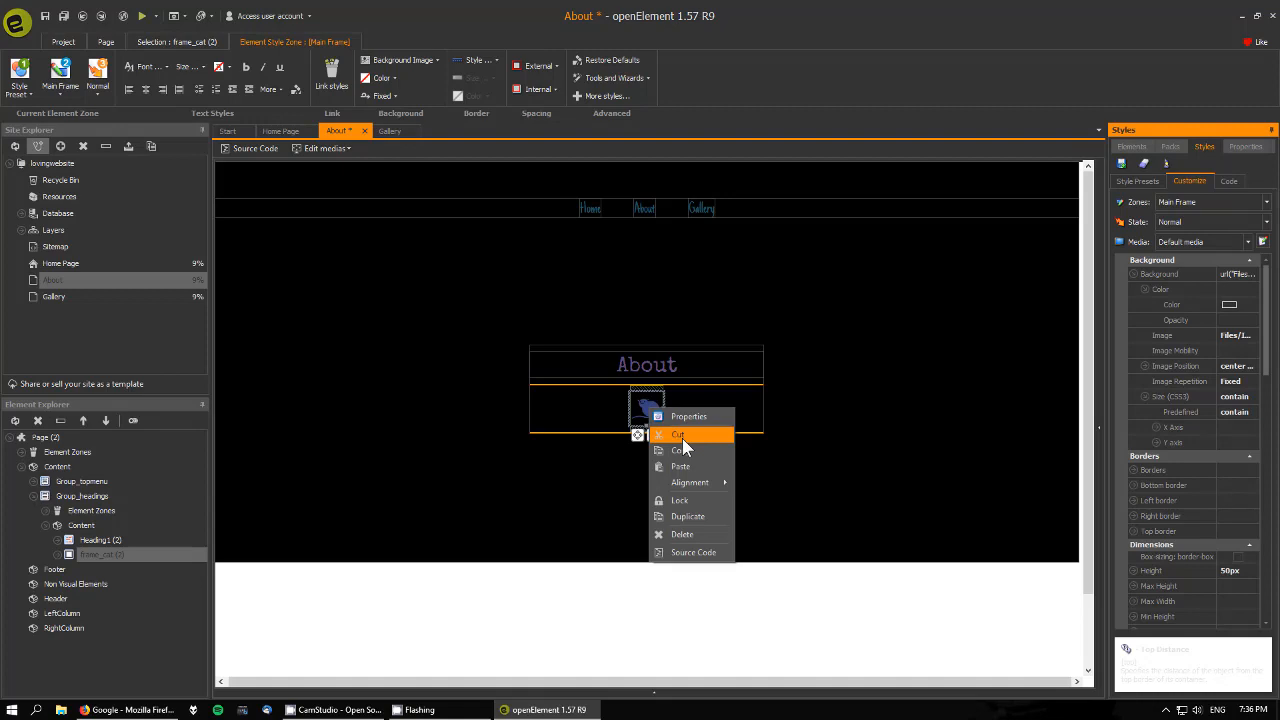
click(682, 438)
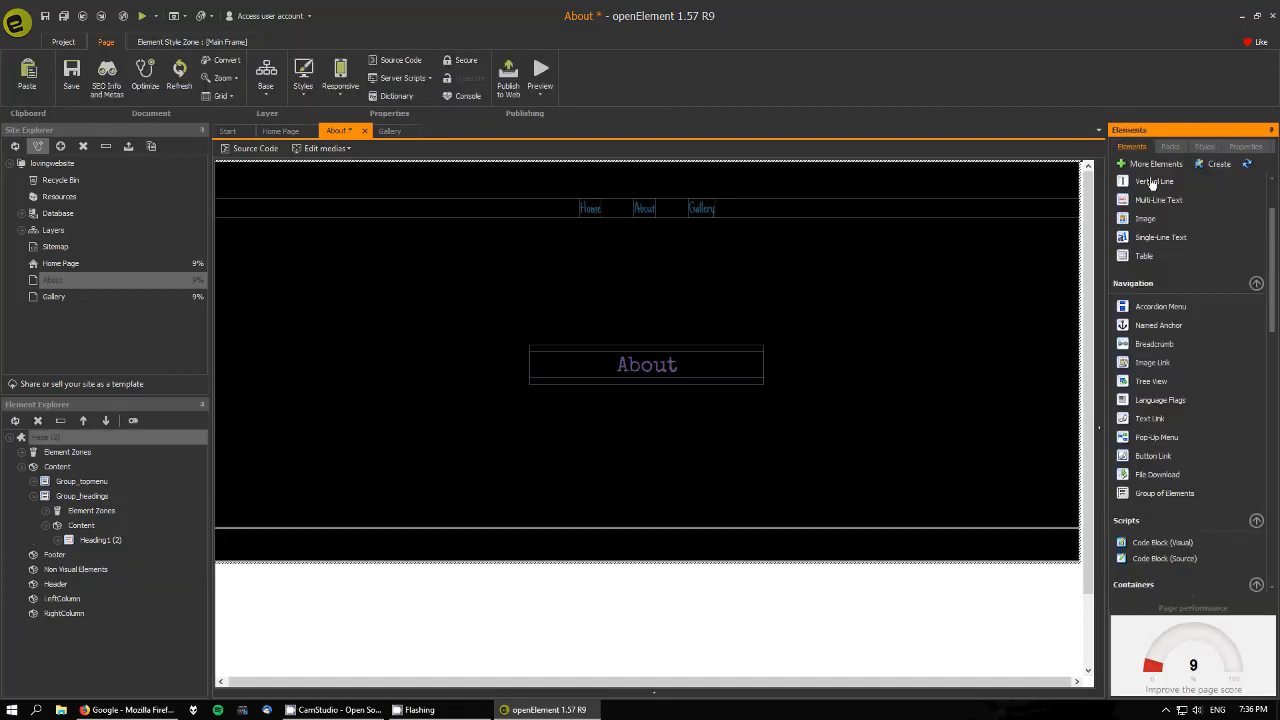
Add a Multi-Line Text element inside the headings group, directly beneath the About heading.
drag(1161, 208, 648, 387)
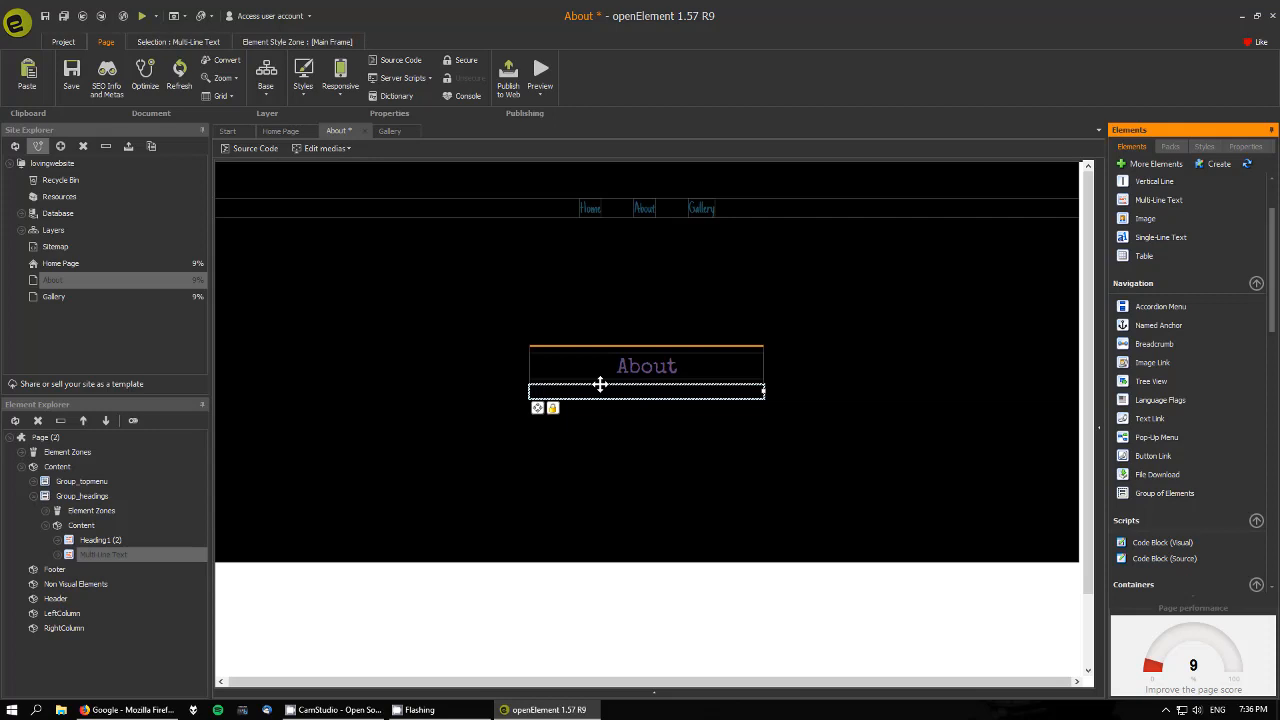
click(773, 427)
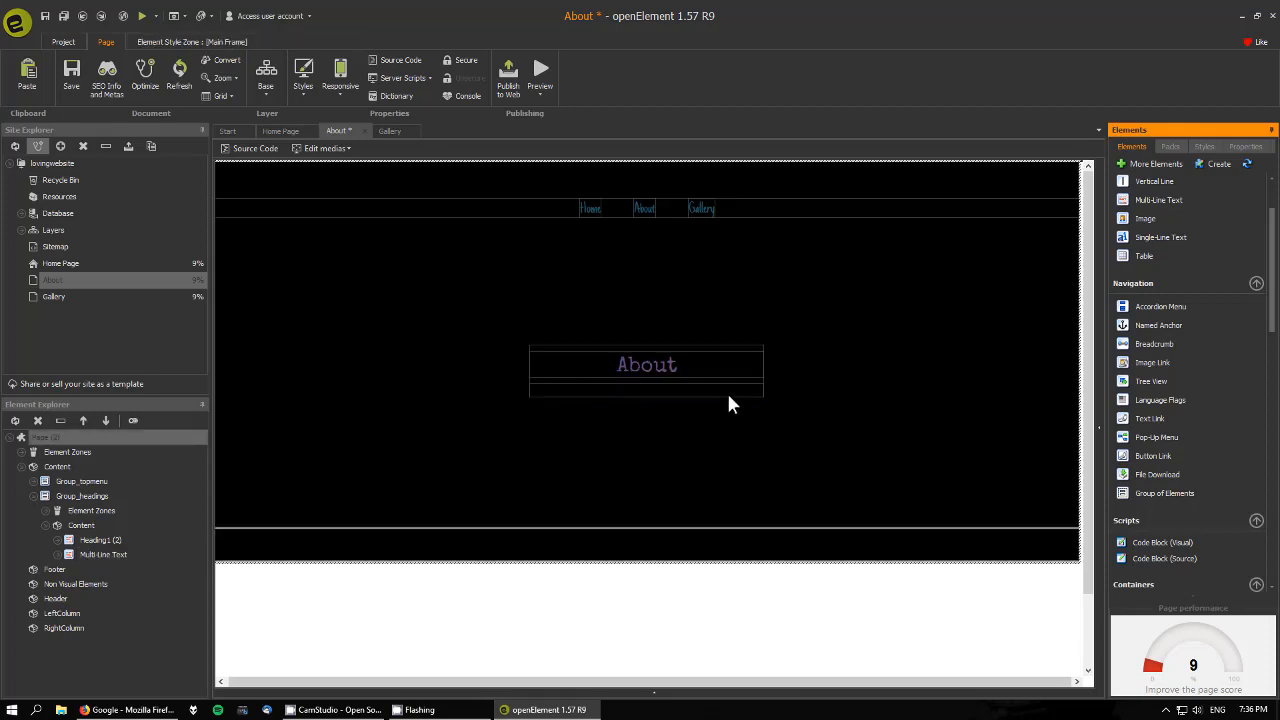
Move the multi-line text out of the headings group and return it to the group's content beneath the heading.
click(727, 394)
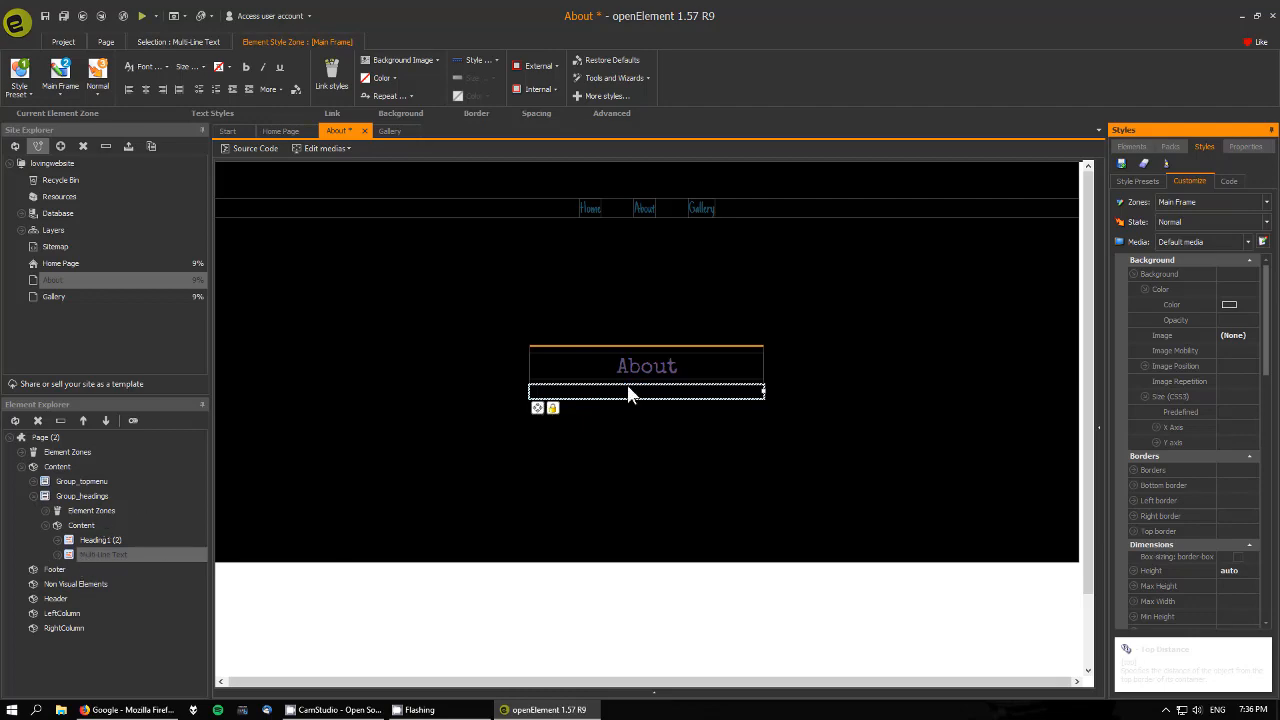
drag(654, 389, 670, 435)
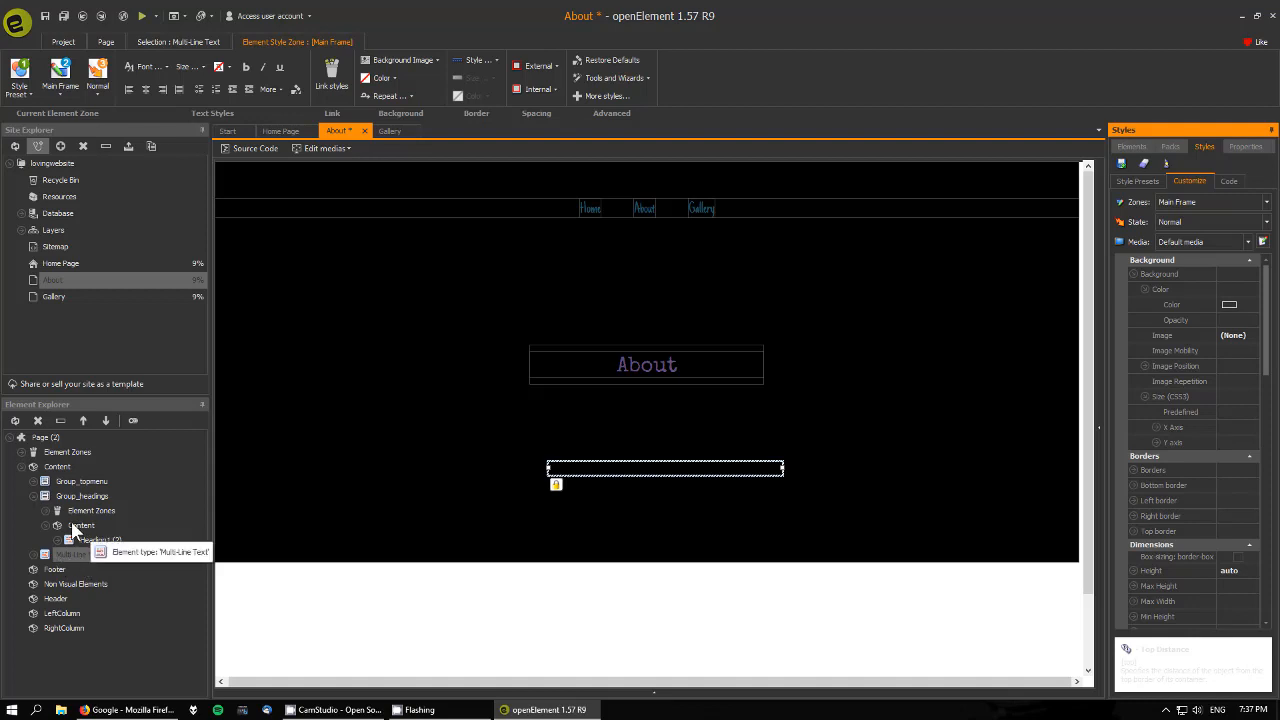
mouse_move(72, 553)
mouse_down()
mouse_move(66, 505)
mouse_move(70, 540)
mouse_up()
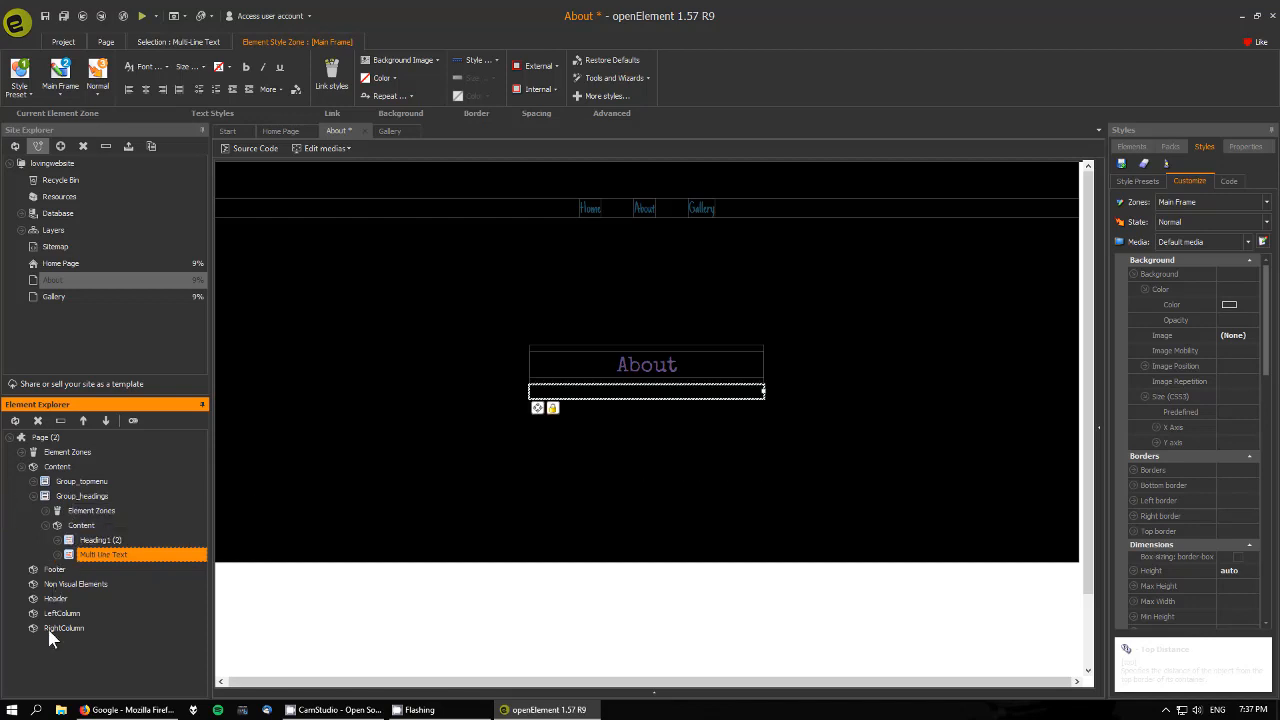
Rename the About page's Heading1 element as heading_about in the element tree.
click(101, 539)
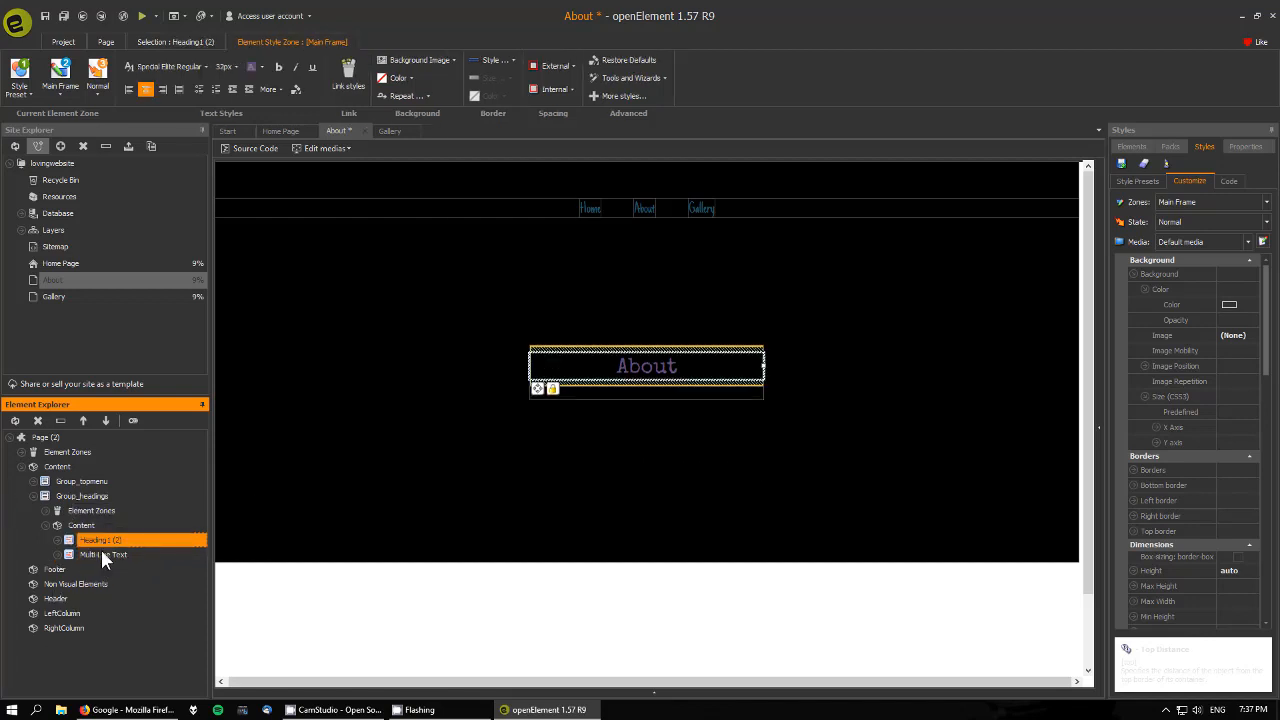
click(101, 550)
click(100, 527)
click(94, 541)
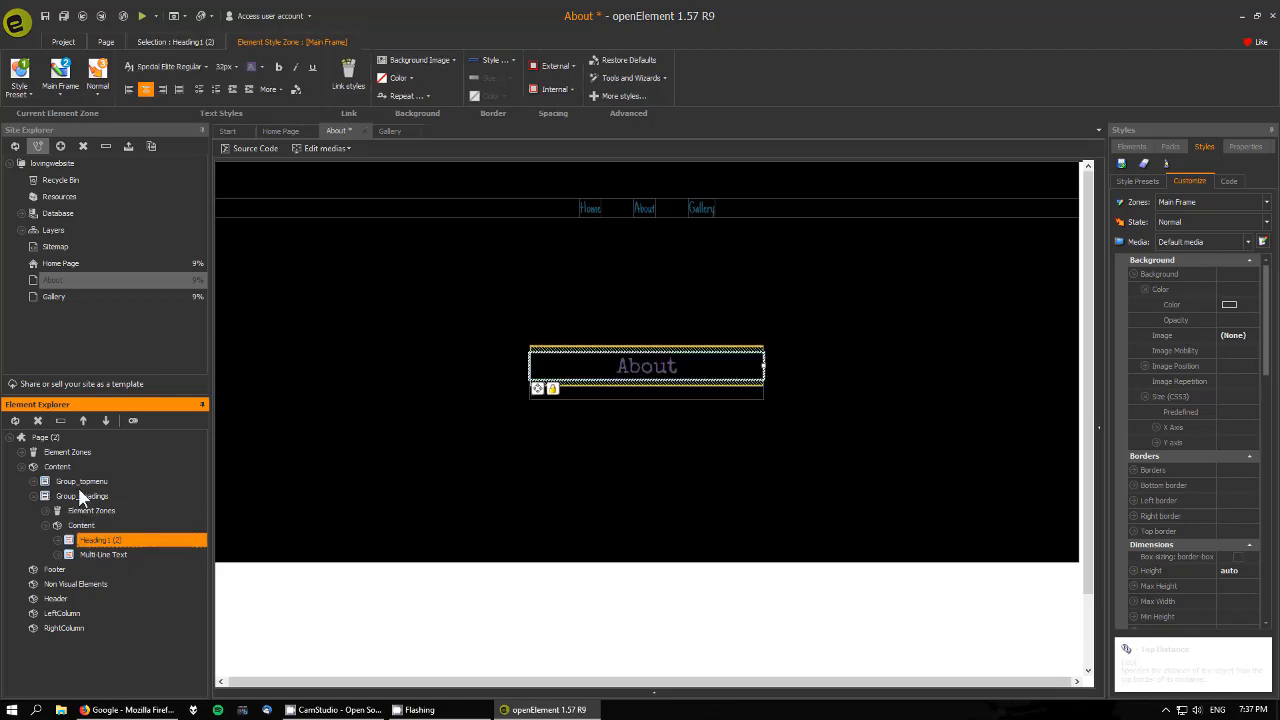
click(61, 420)
text(Media)
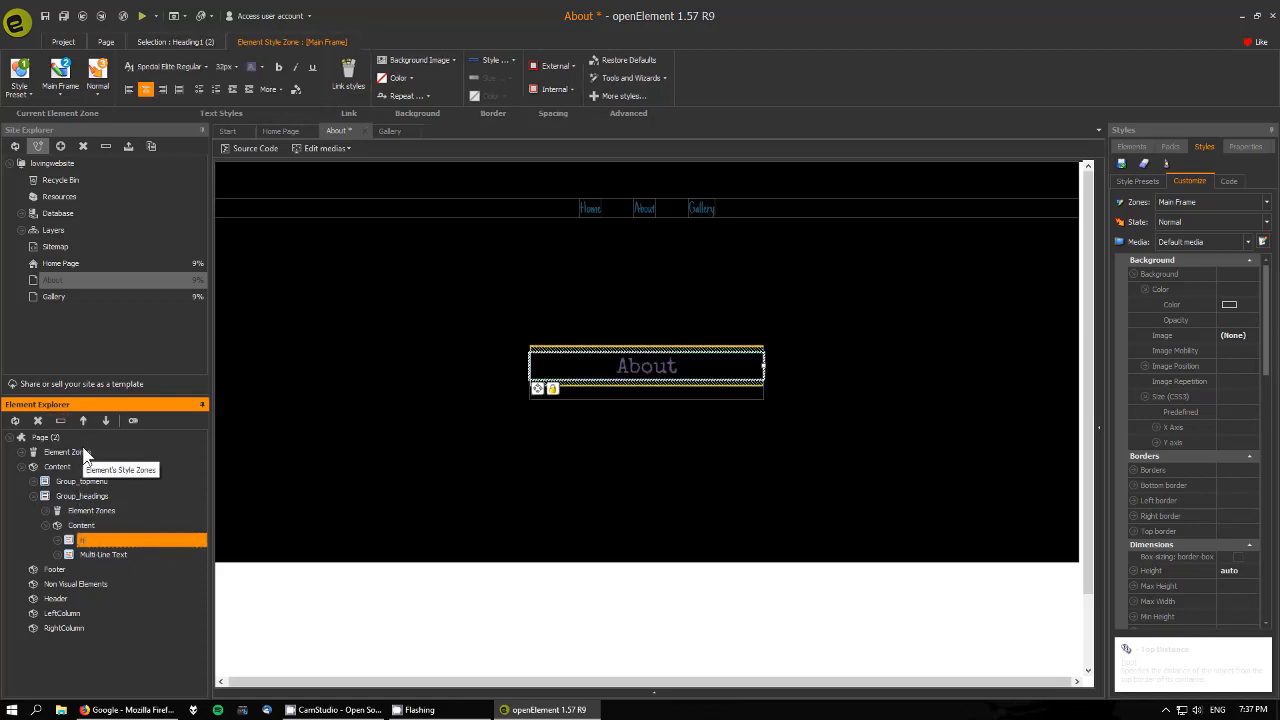
text(ading)
text(_about)
Rename the Multi-Line Text element under the About heading as text_about.
click(113, 549)
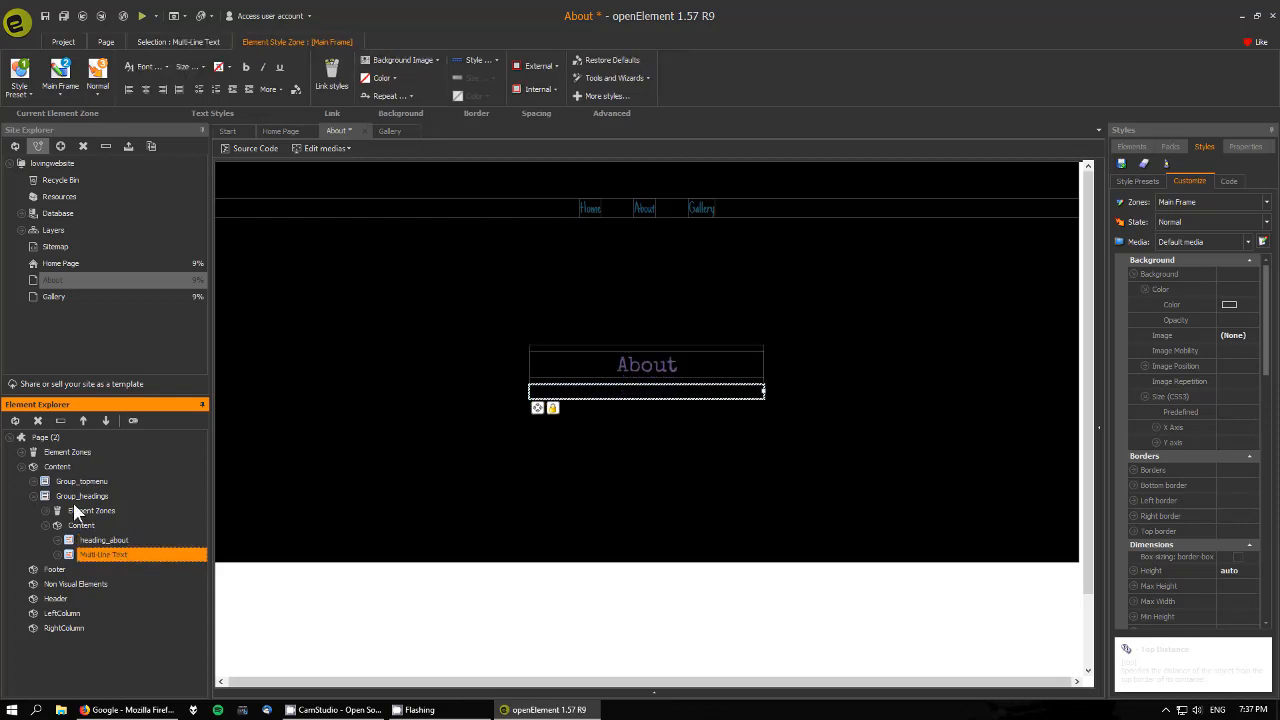
click(60, 420)
text(text)
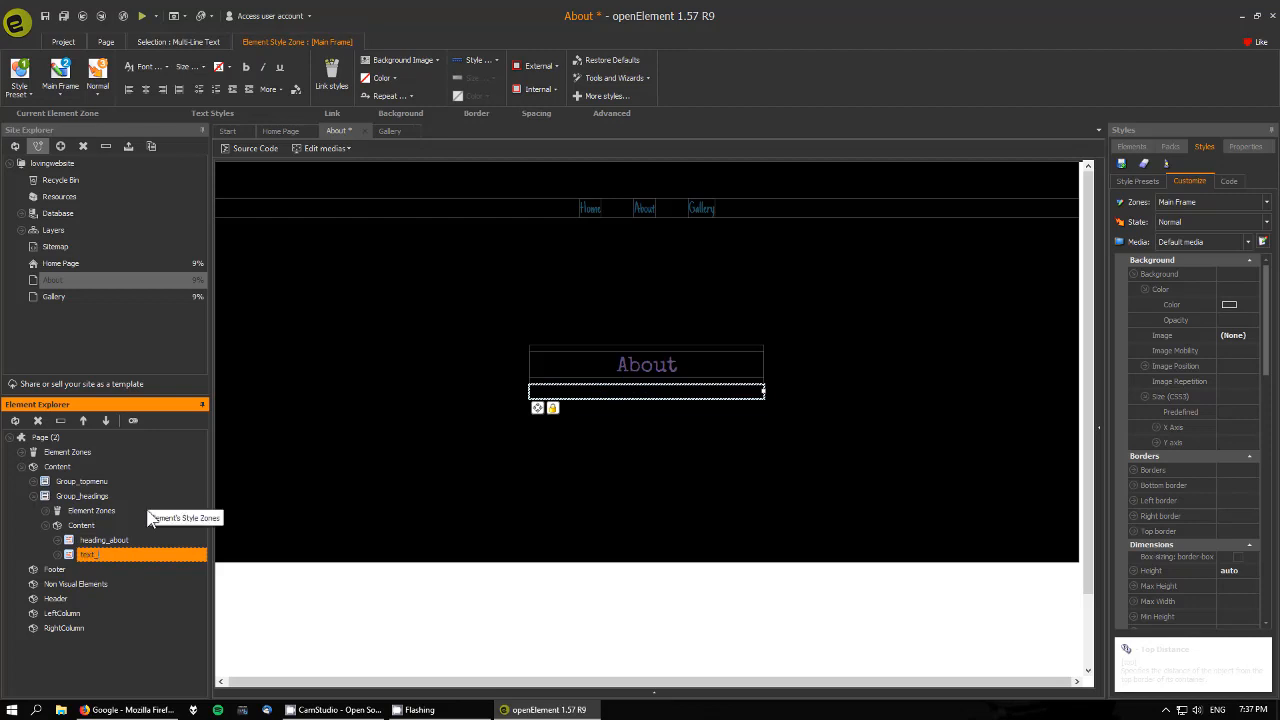
text(_about)
click(150, 541)
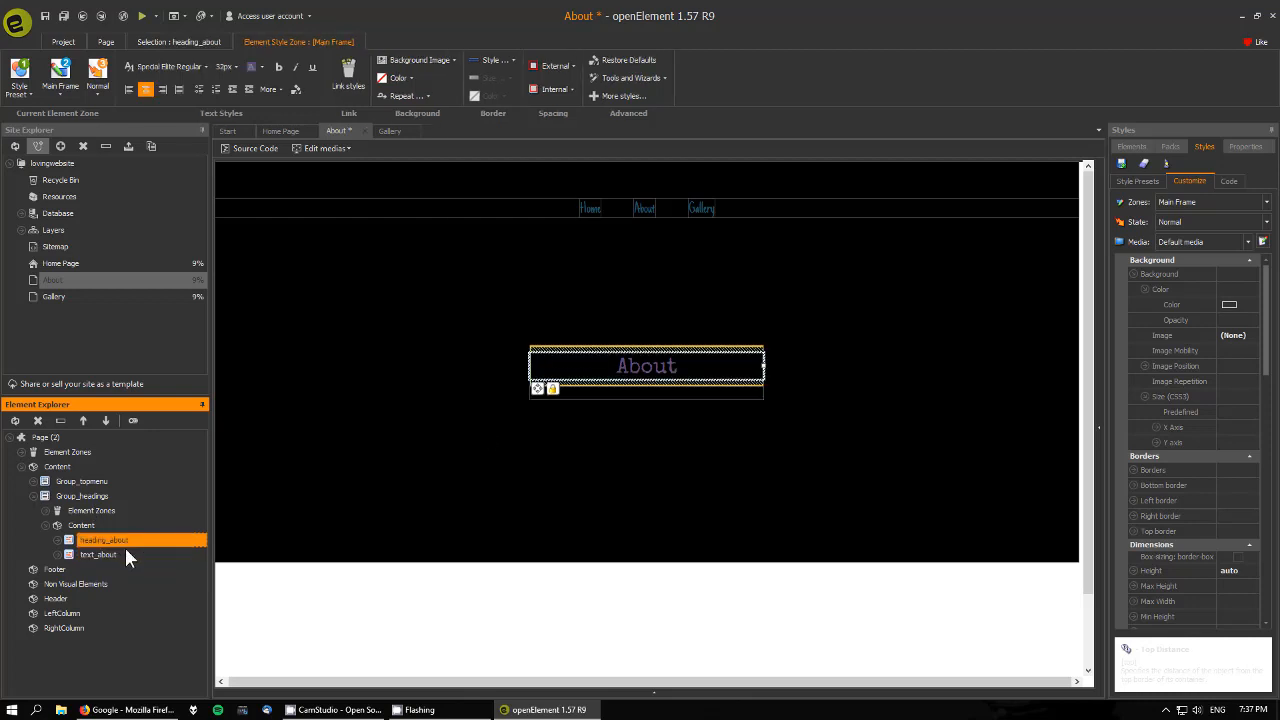
Replace the placeholder in text_about with "This is info about kitten and pup and the like" and leave text editing.
click(641, 390)
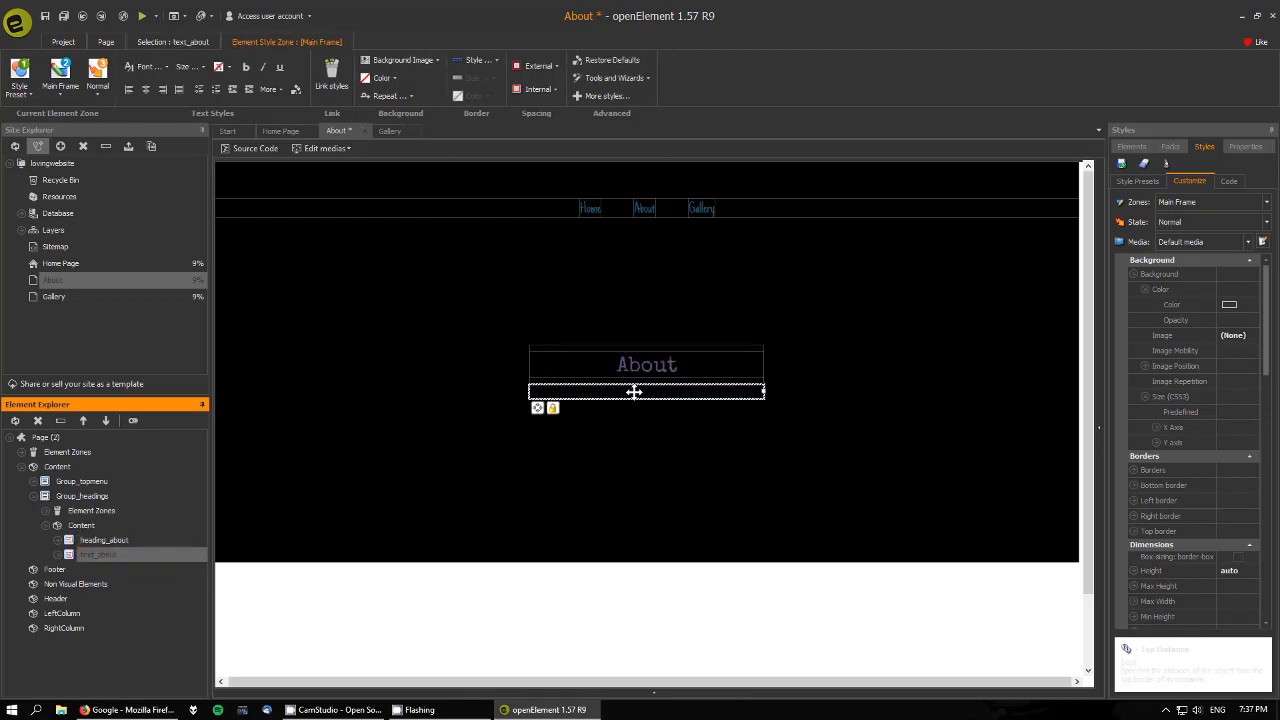
double_click(640, 391)
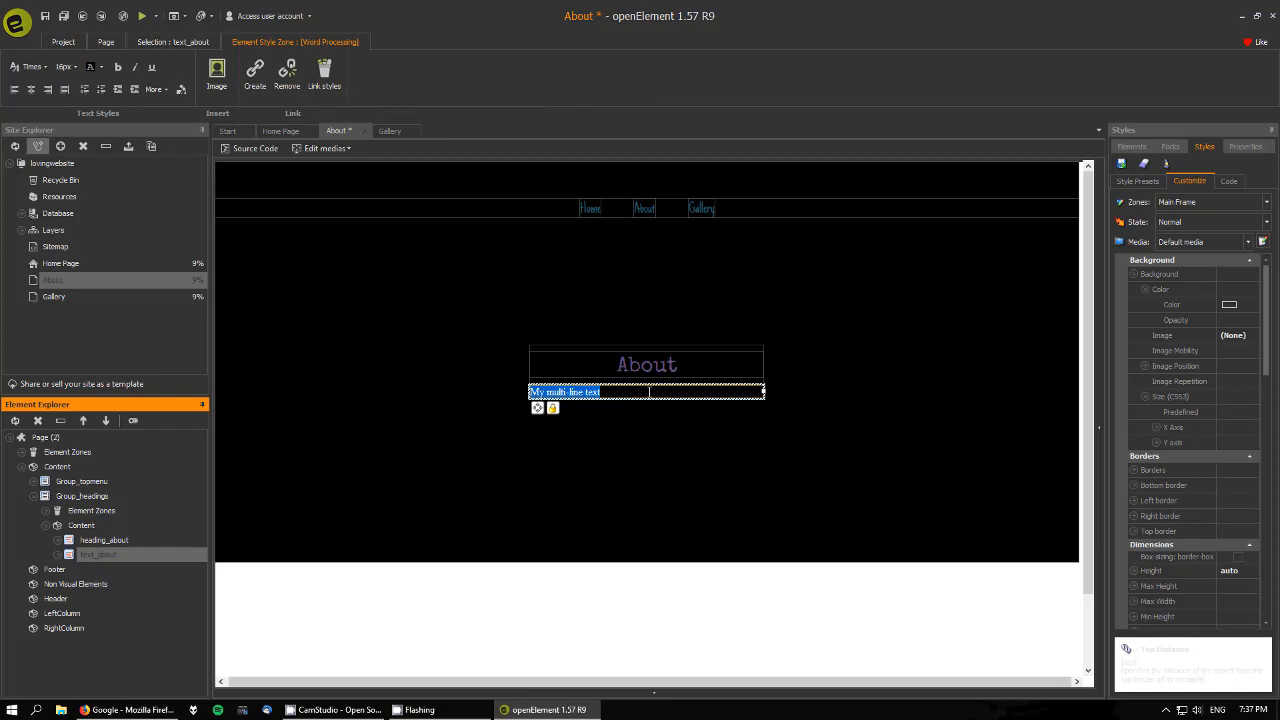
key(Delete)
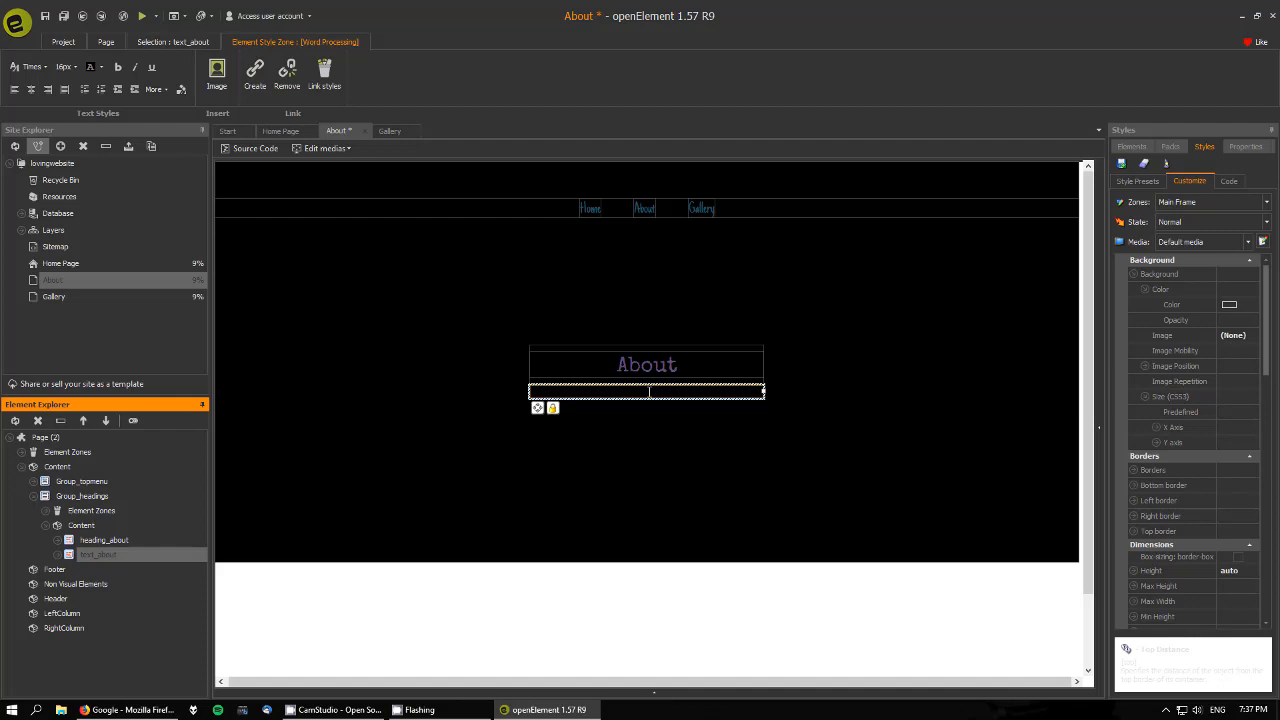
click(666, 428)
Color the whole info sentence in text_about dark purple from the default palette and leave text editing.
click(674, 394)
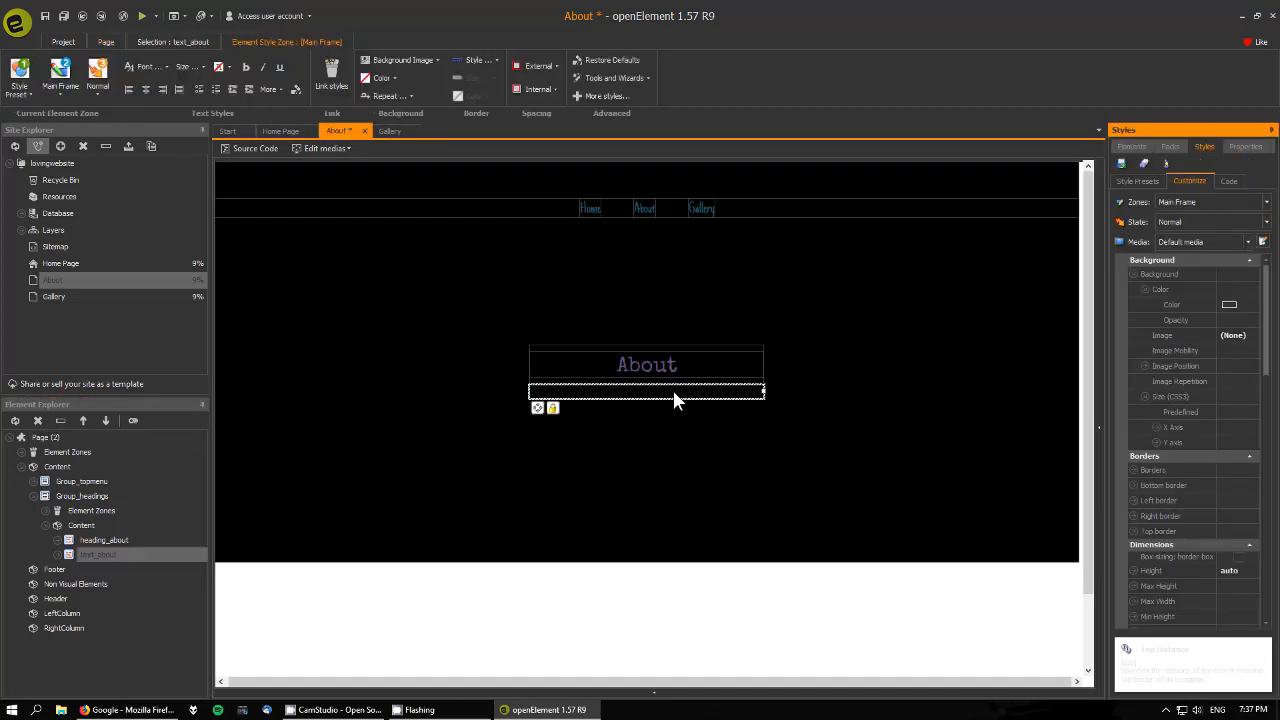
double_click(674, 394)
click(711, 396)
drag(714, 394, 537, 410)
double_click(707, 392)
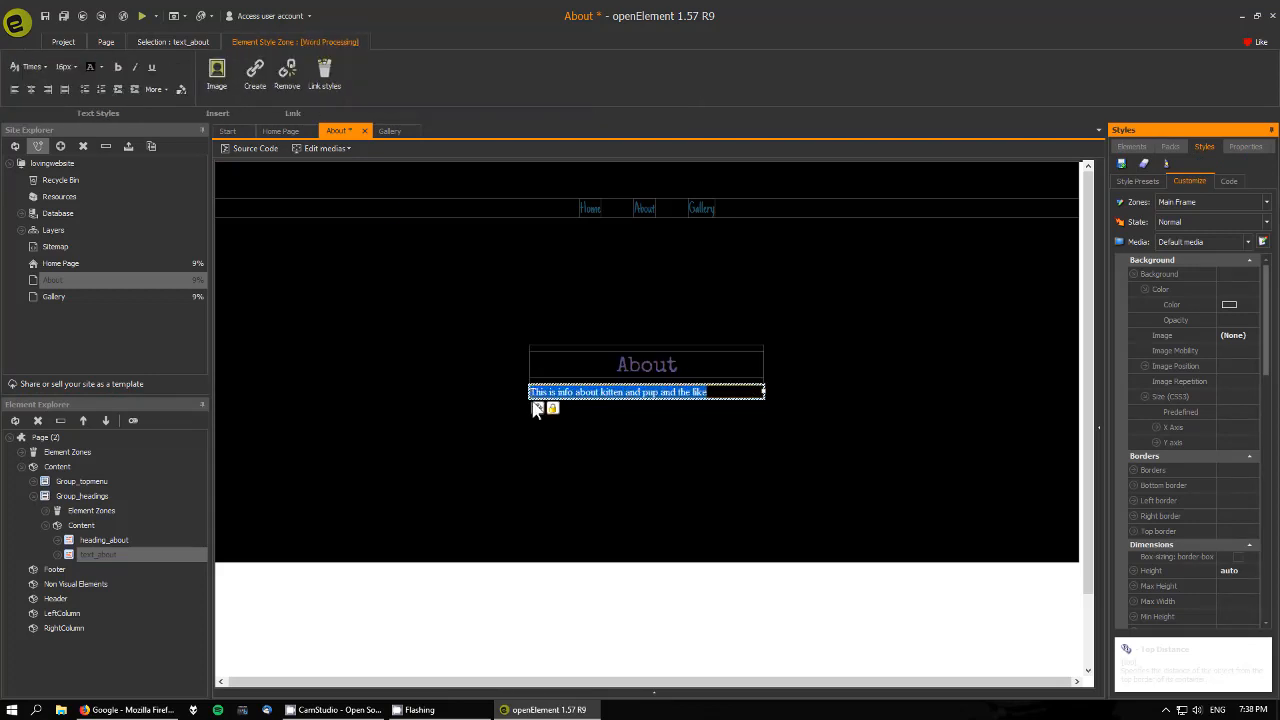
click(102, 64)
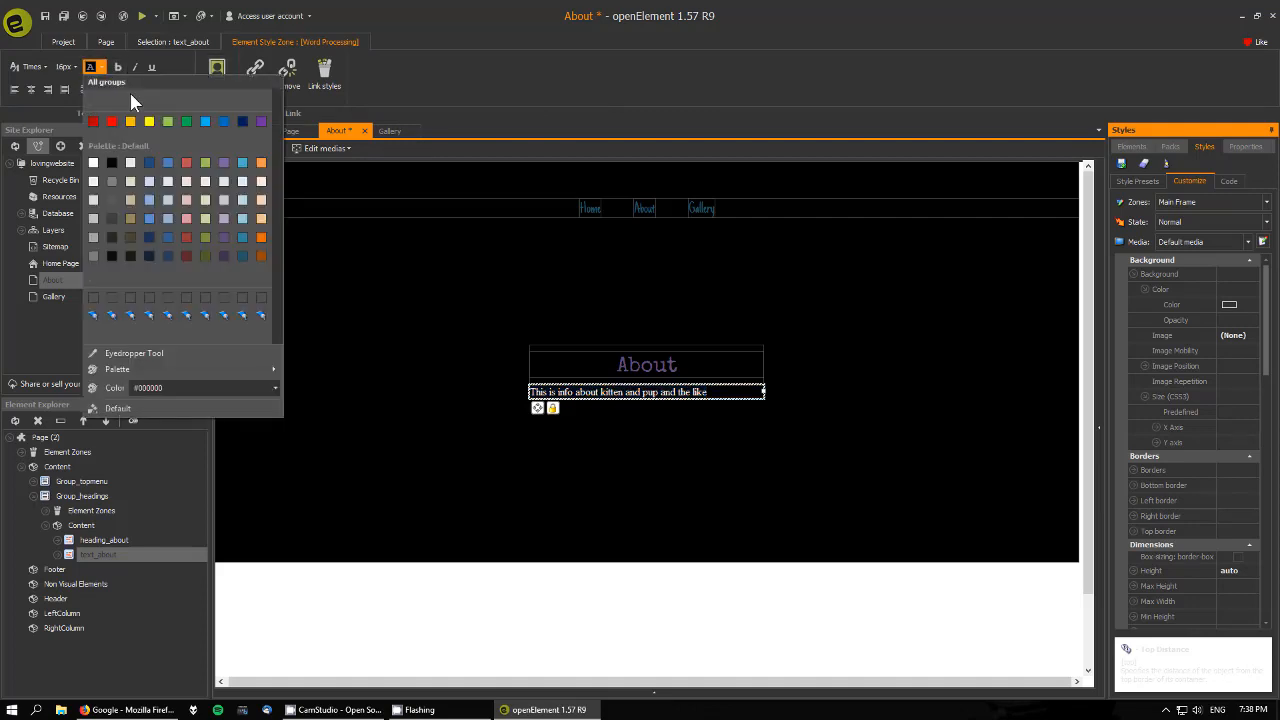
click(222, 237)
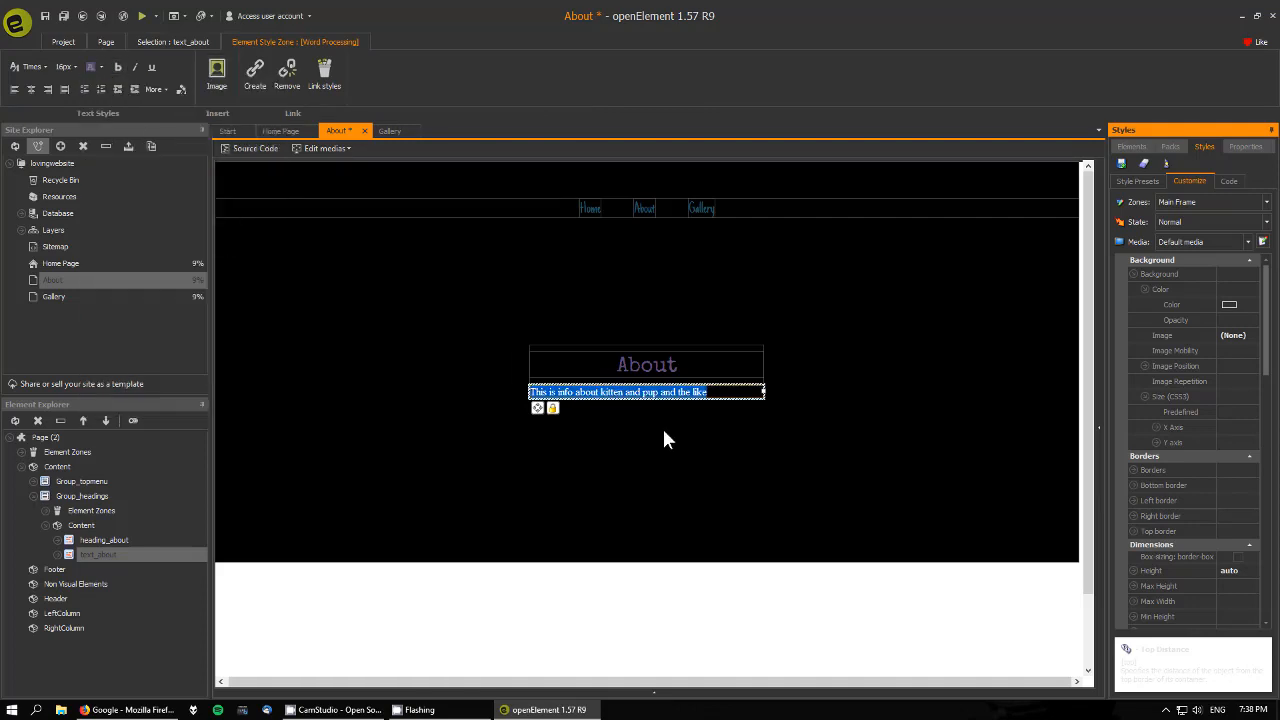
click(773, 414)
Center the text_about element in its group and set its text alignment to Center.
click(739, 392)
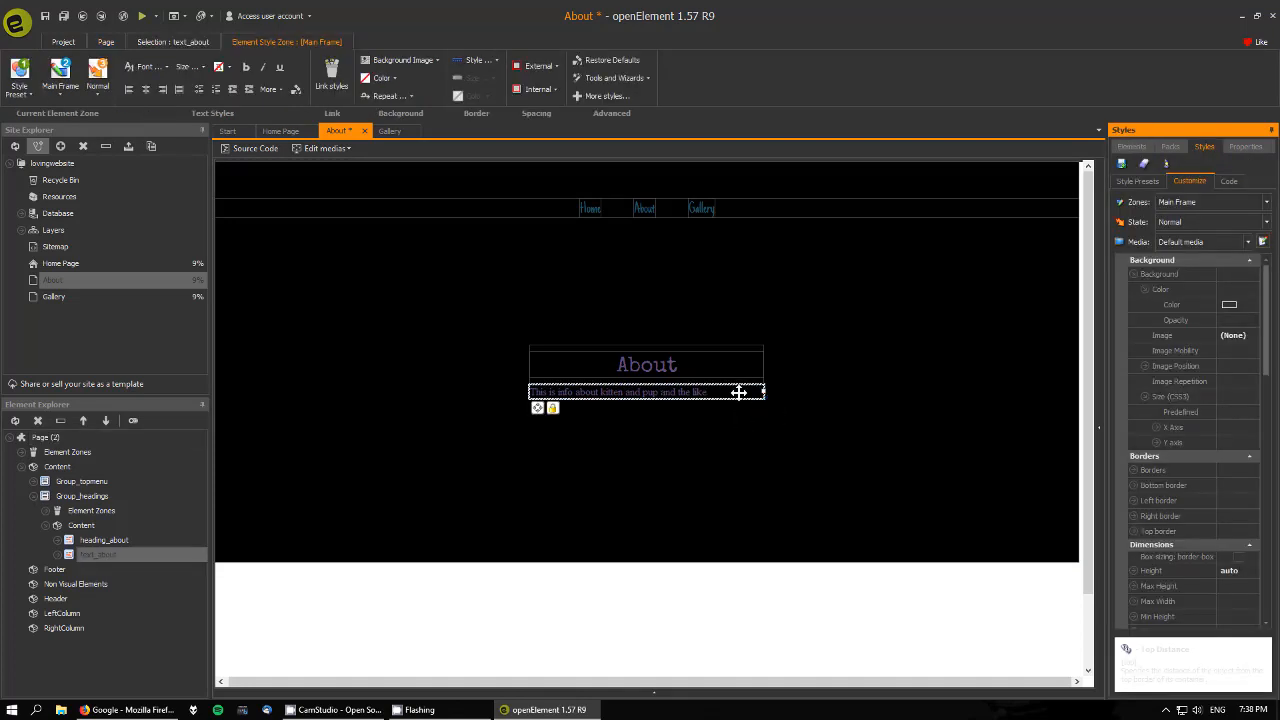
right_click(738, 392)
mouse_move(768, 468)
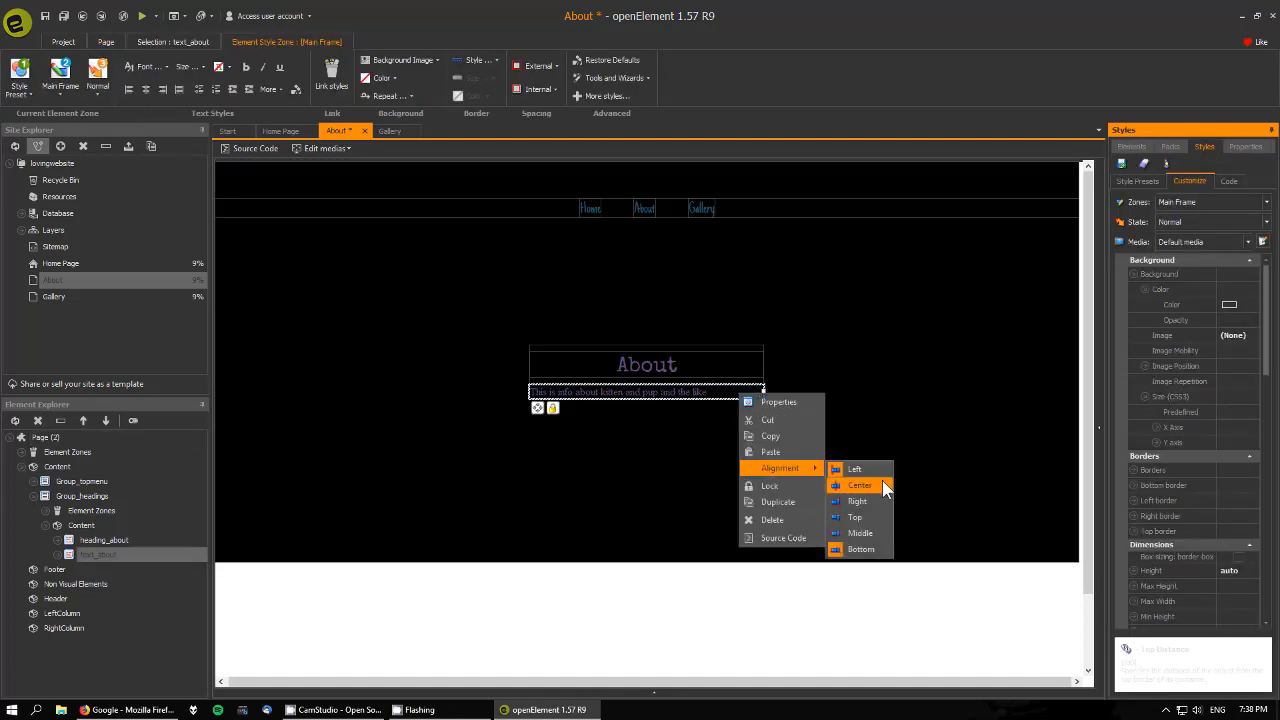
click(860, 485)
drag(1267, 323, 1274, 527)
click(1231, 325)
click(1252, 325)
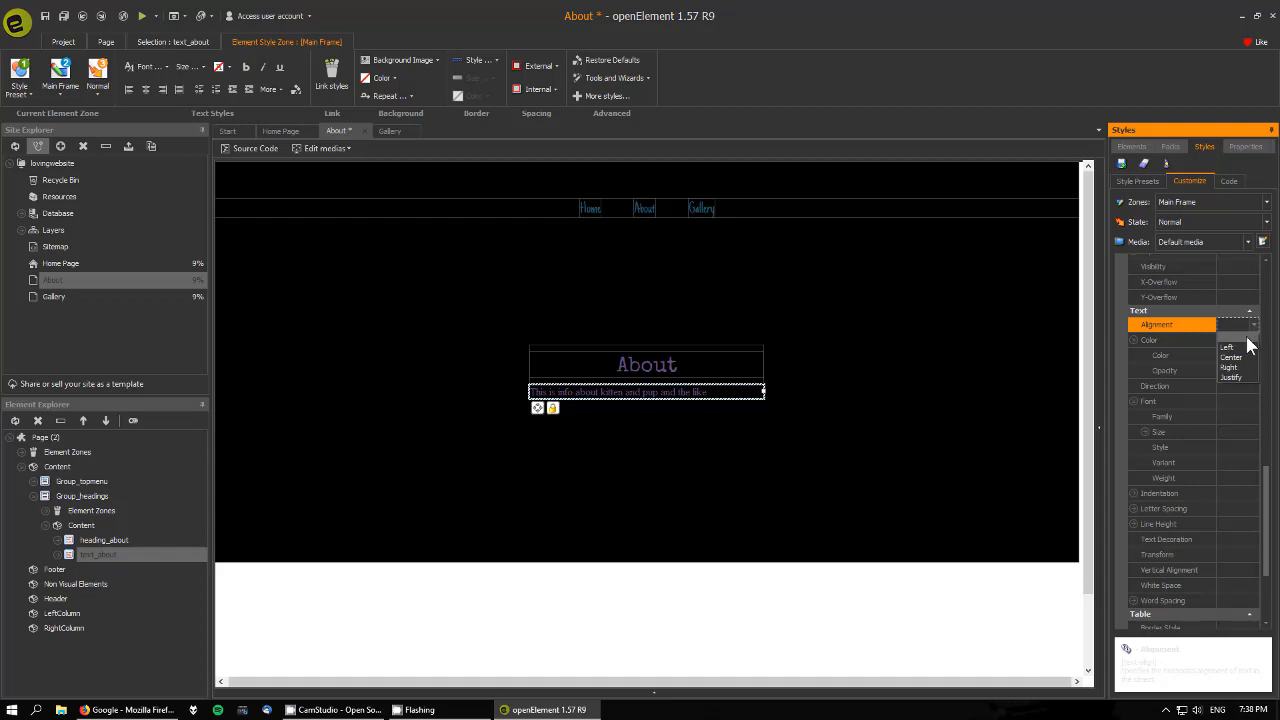
click(1231, 357)
click(860, 378)
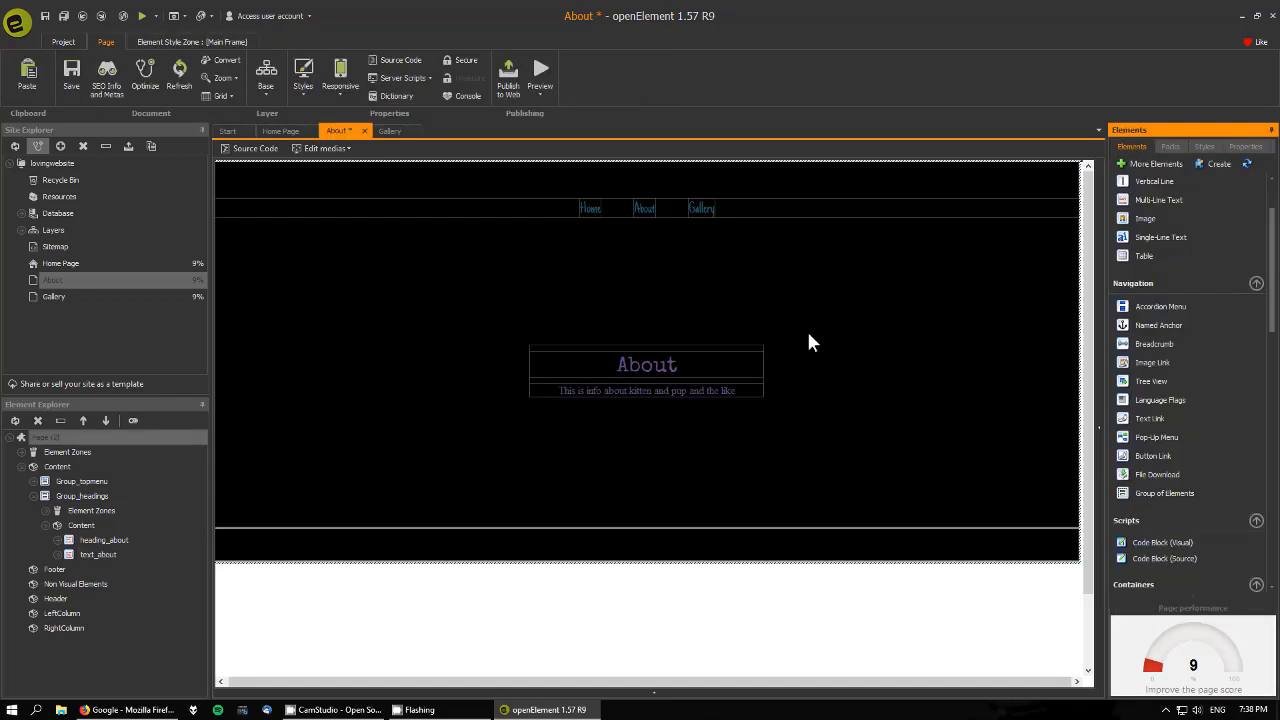
Replace the Kitten and Pup heading text on the Gallery page with Gallery and leave text editing.
click(389, 131)
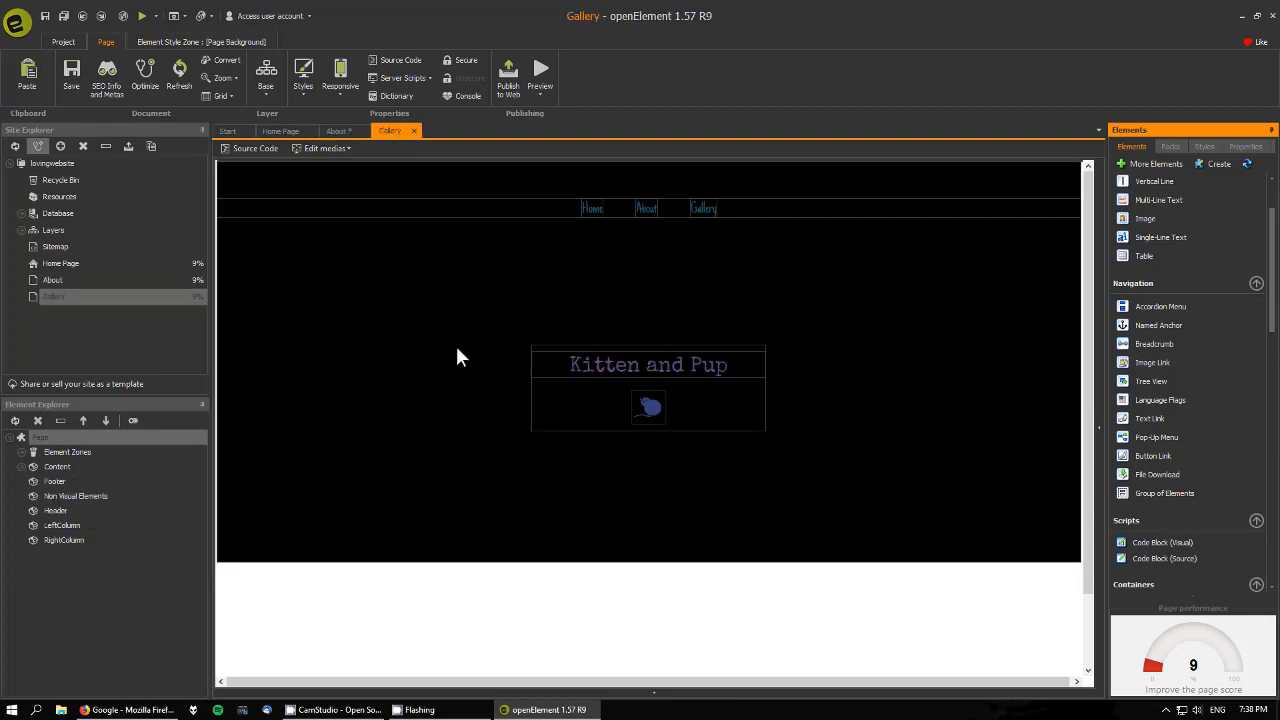
click(691, 372)
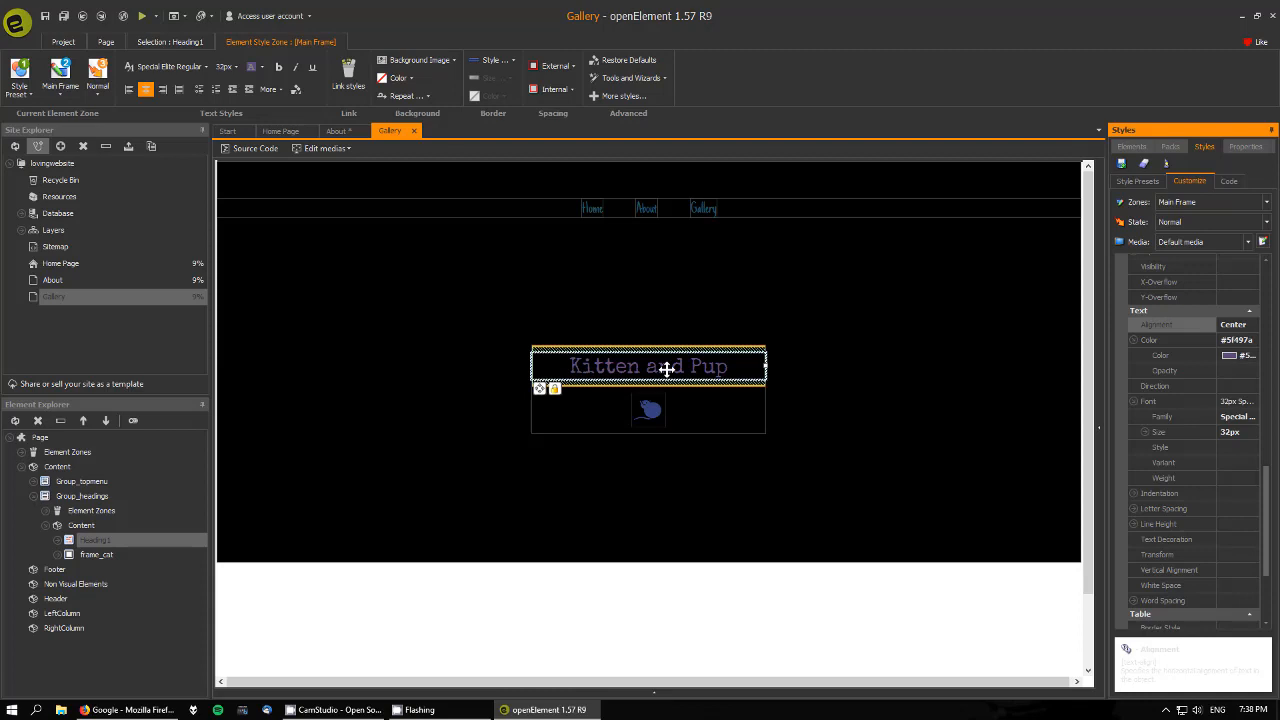
double_click(717, 366)
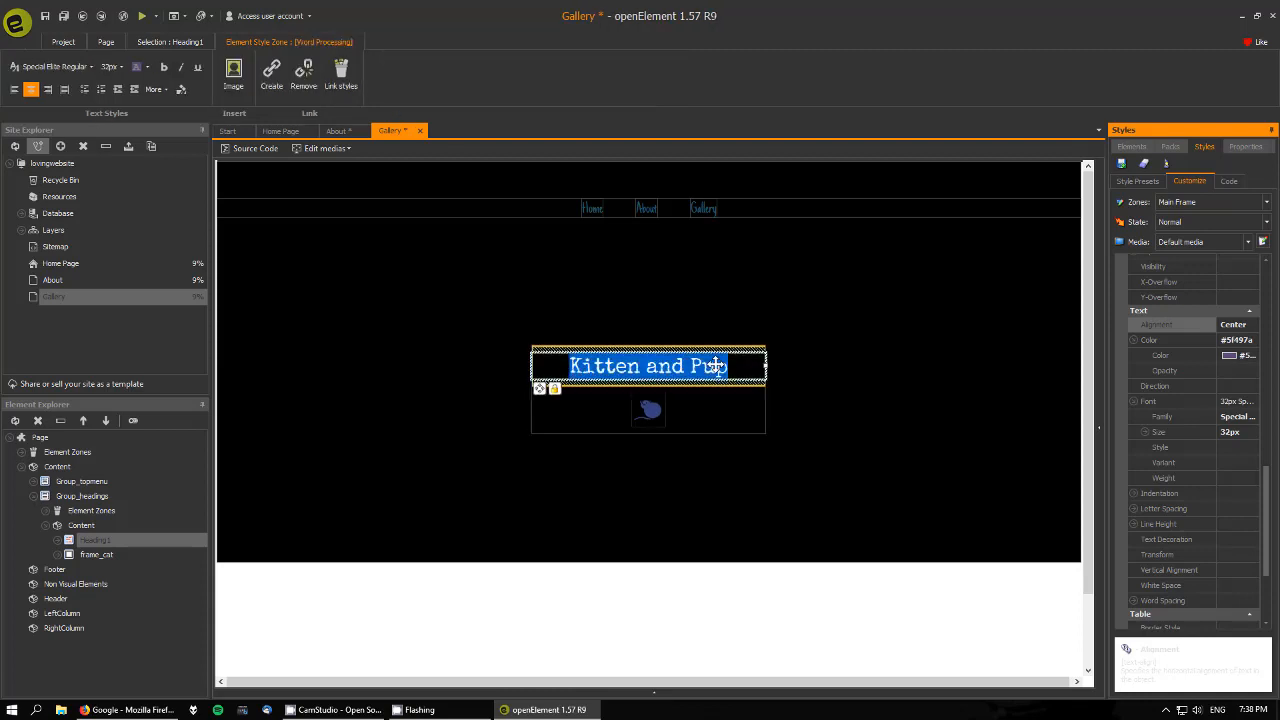
click(737, 366)
drag(737, 366, 541, 362)
text(Gall;e)
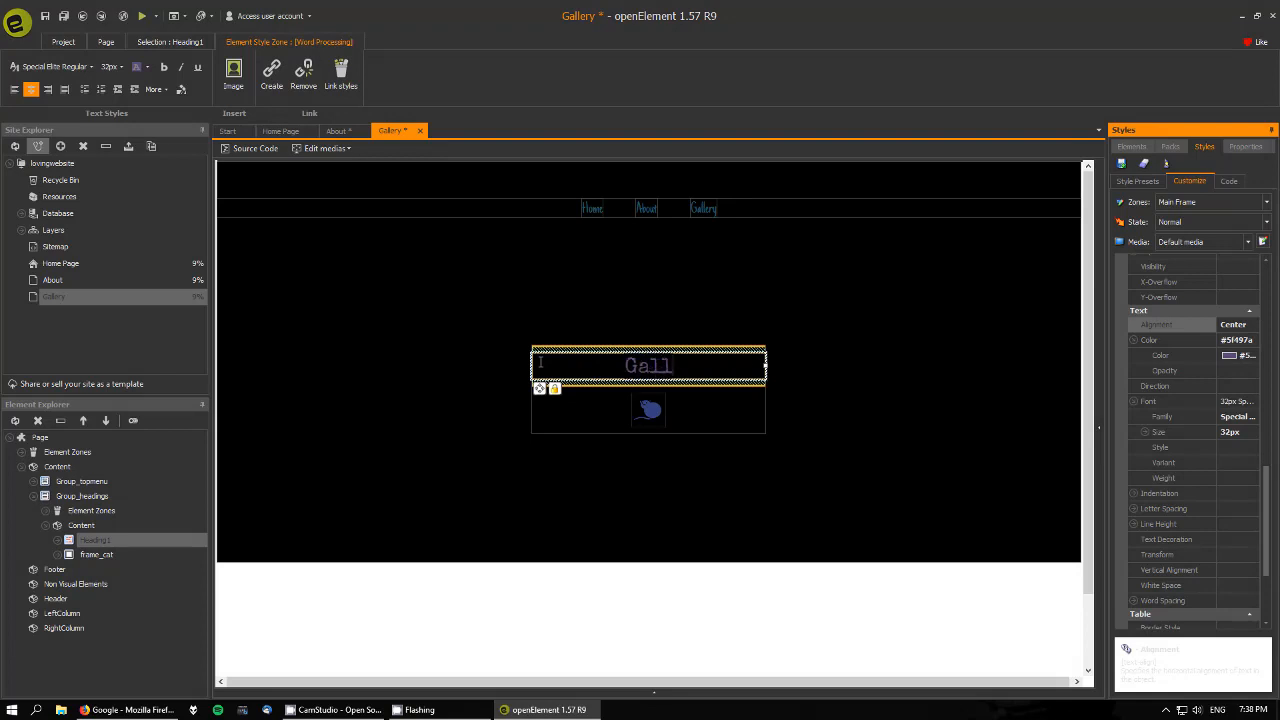
key(BackSpace)
key(BackSpace)
text(ery)
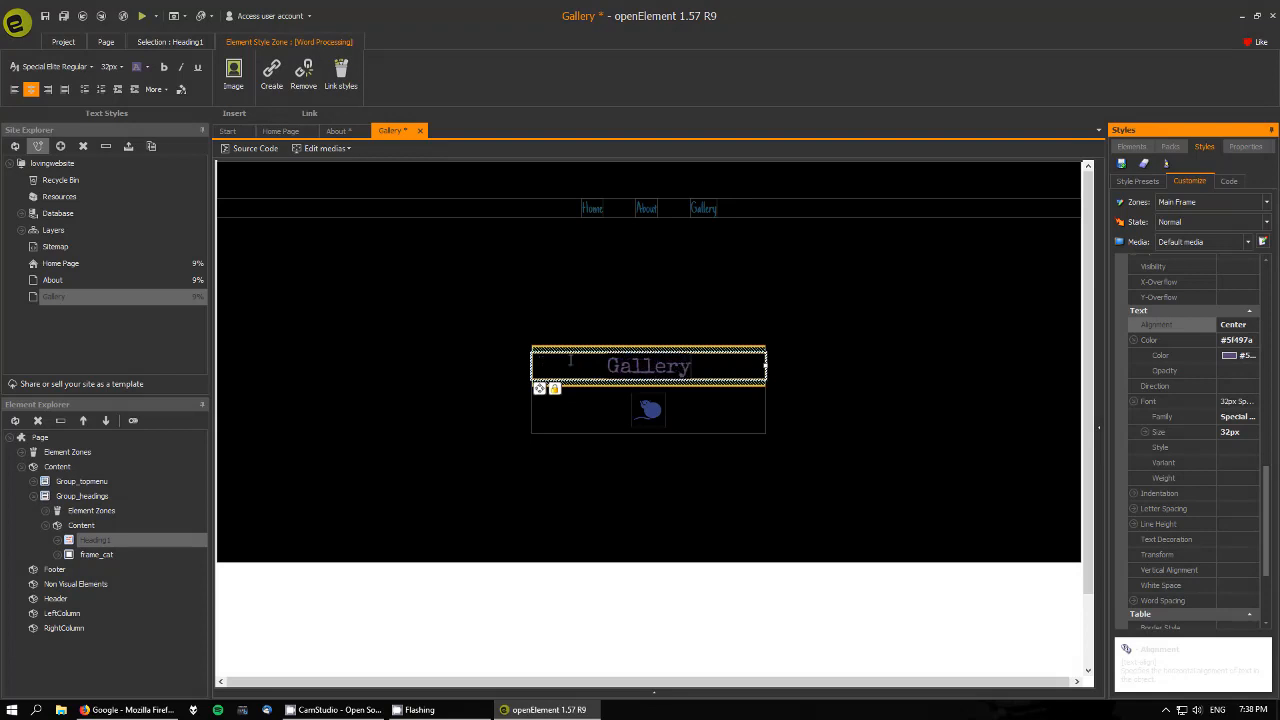
click(707, 412)
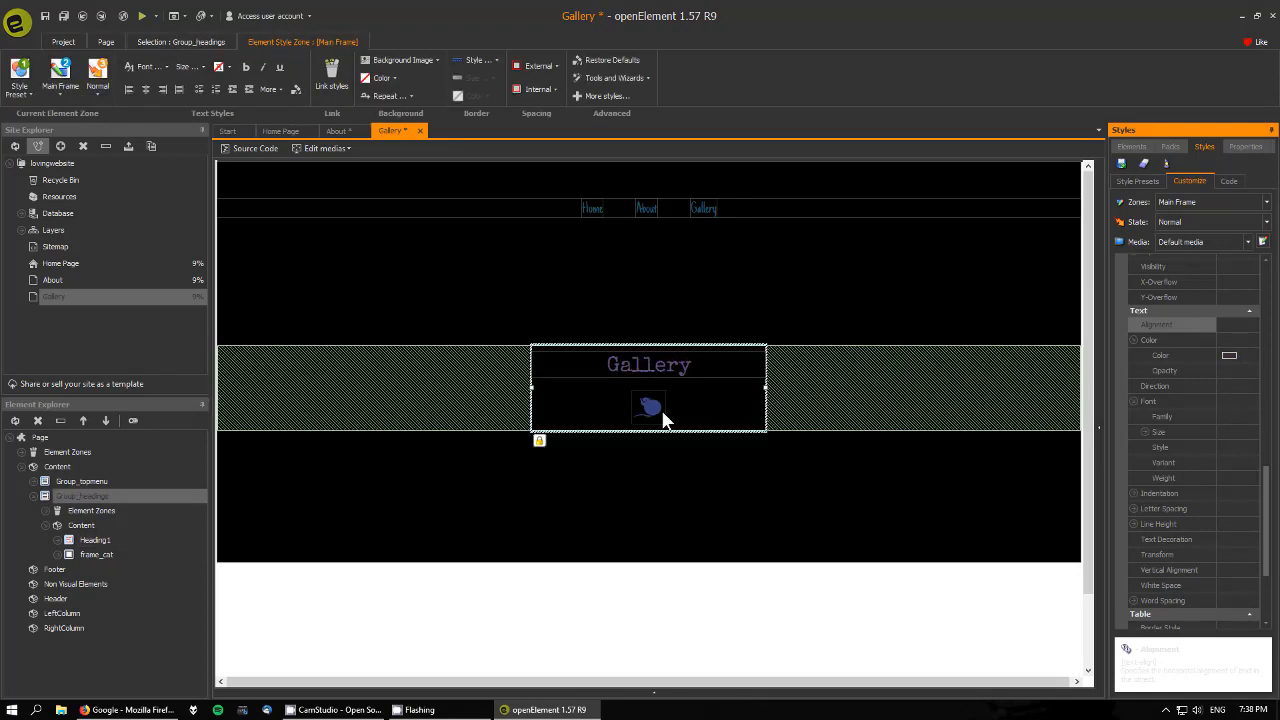
Cut the mouse picture frame out of the headings group on the Gallery page.
click(660, 418)
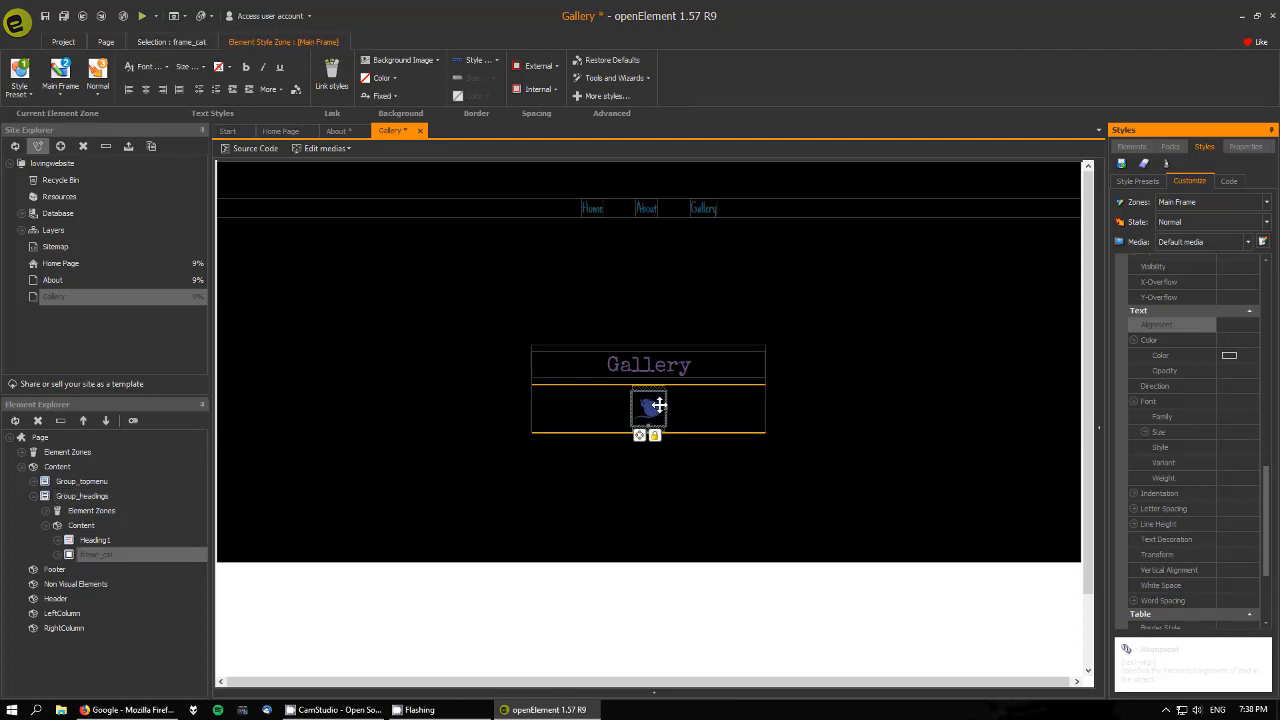
right_click(659, 404)
click(702, 438)
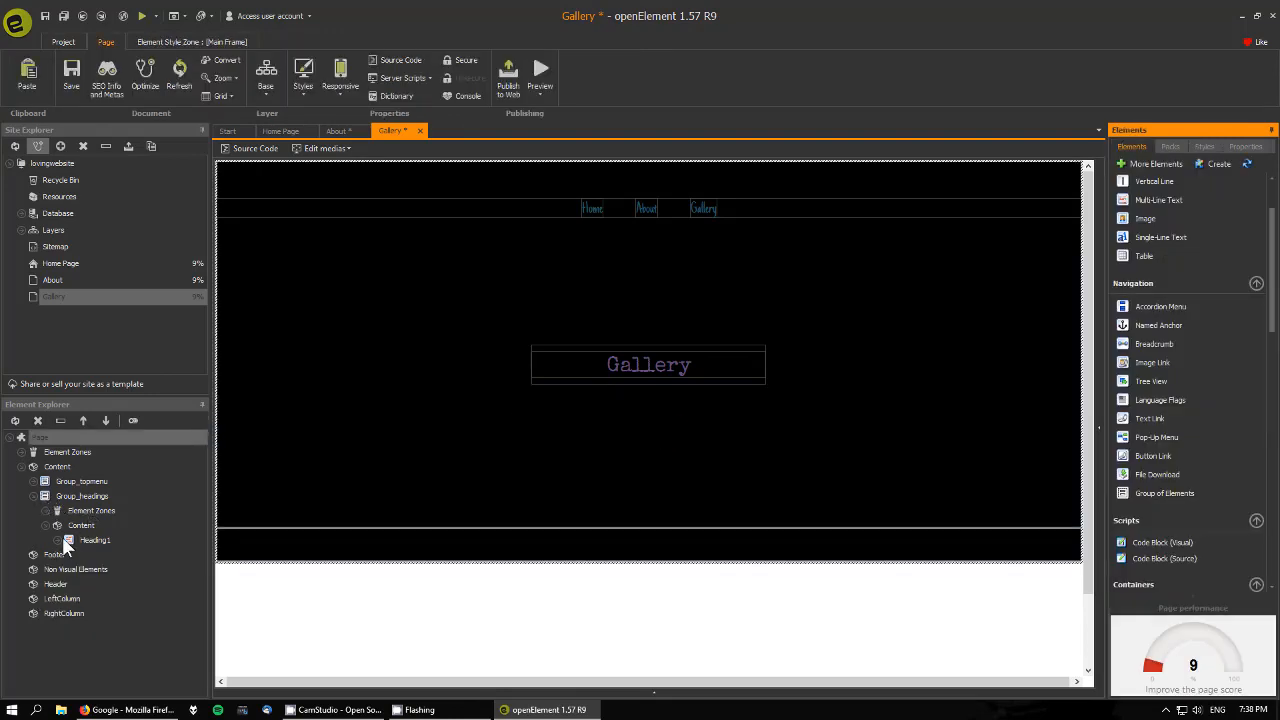
Rename the heading element in the Gallery page's headings group as heading_gallery and deselect it.
click(89, 540)
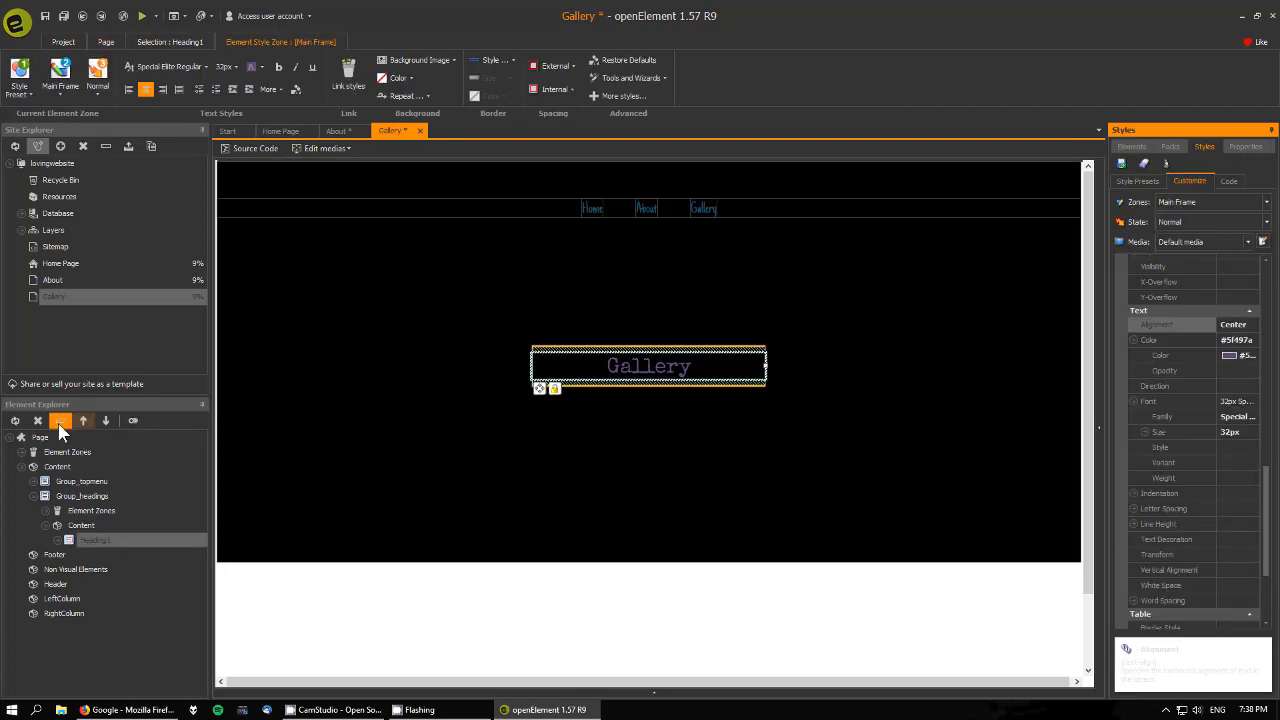
click(60, 421)
text(ing)
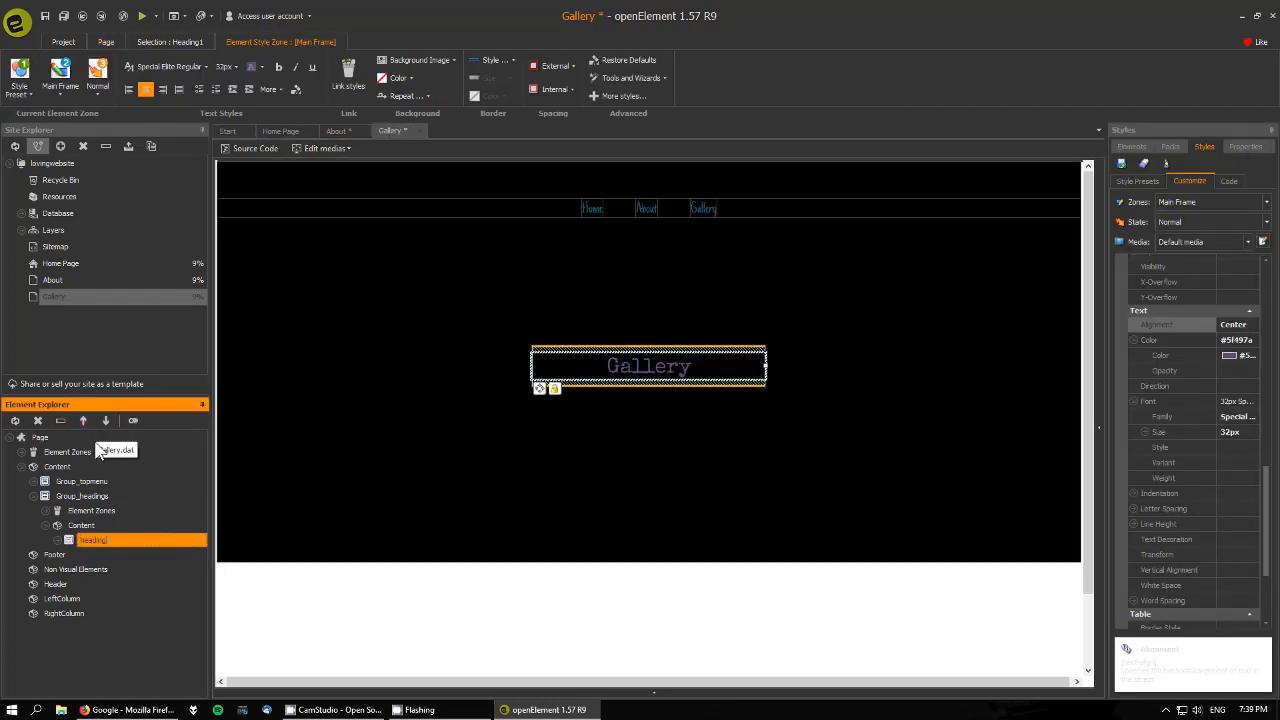
text(_gallery)
key(Return)
click(322, 547)
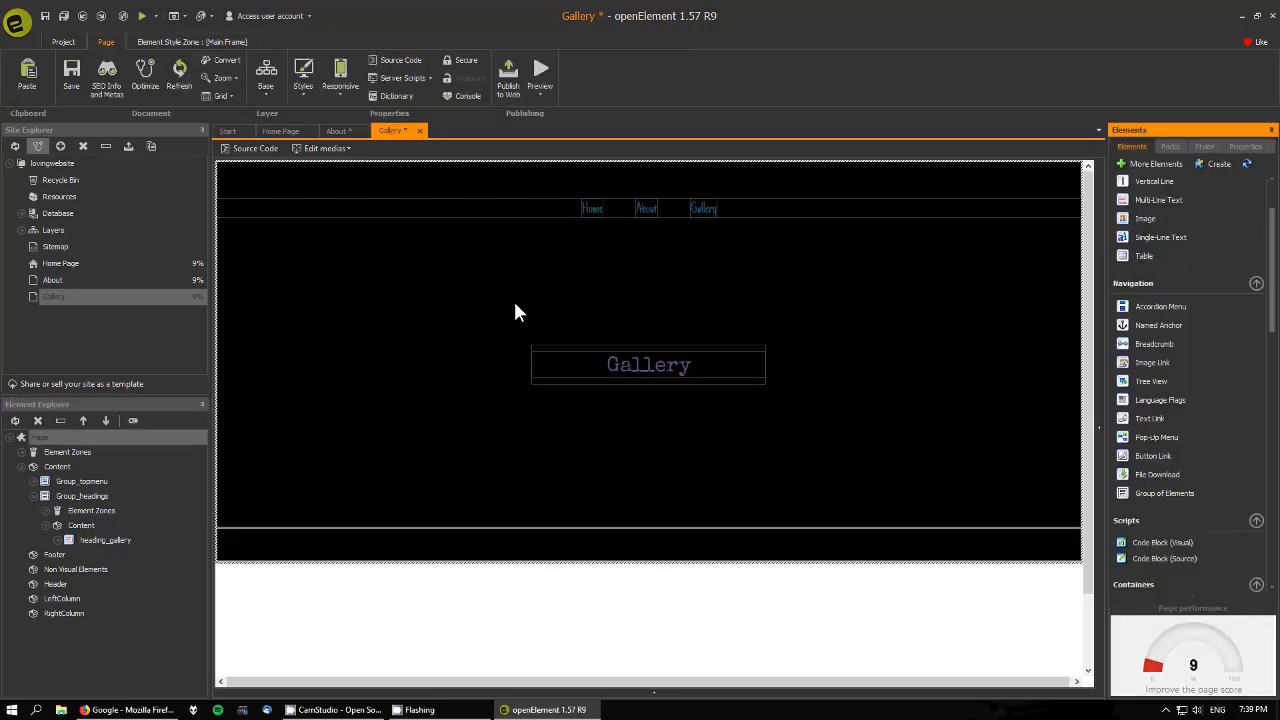
Review the Home, About and Gallery pages one after another, comparing their shared top menu and headings.
click(335, 132)
click(289, 132)
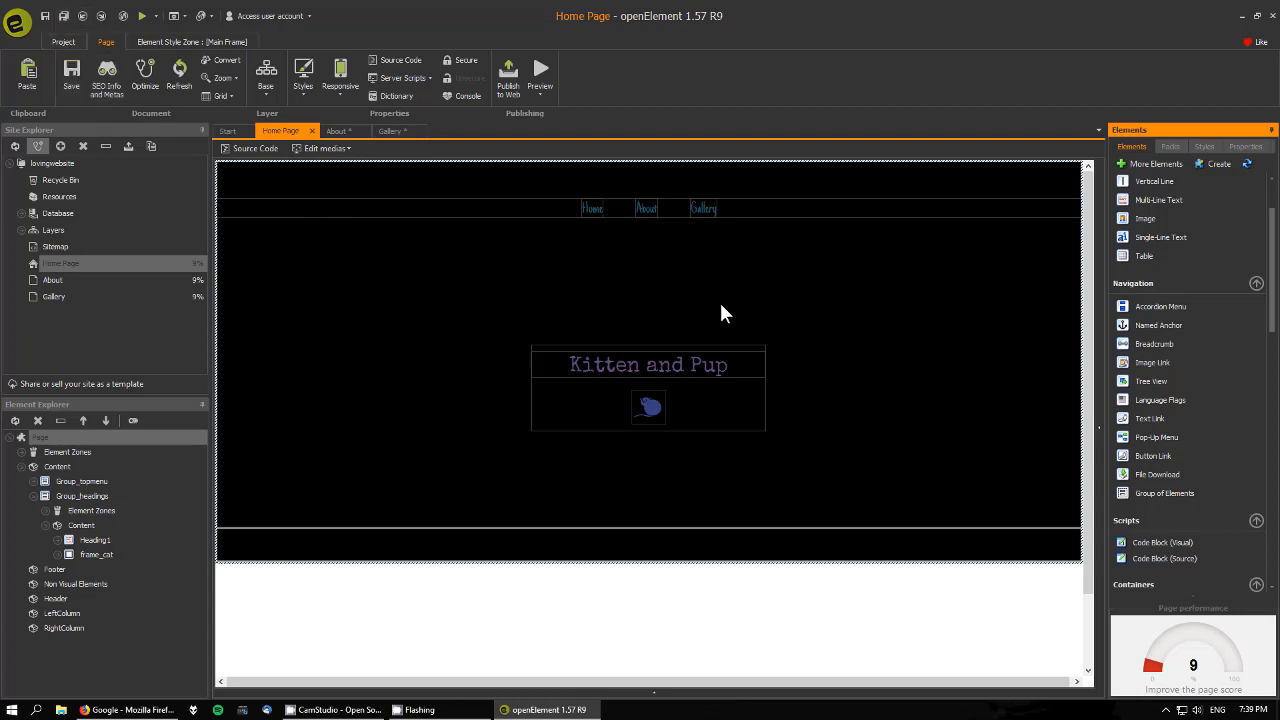
click(338, 131)
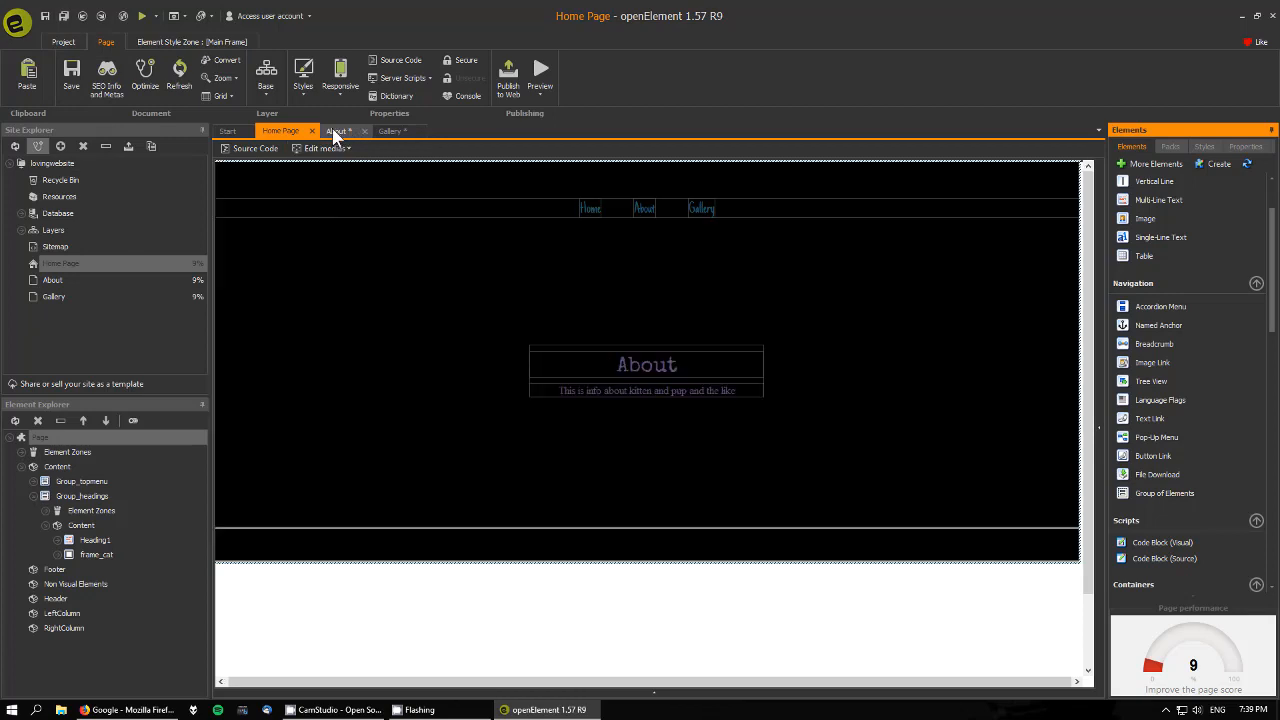
click(391, 130)
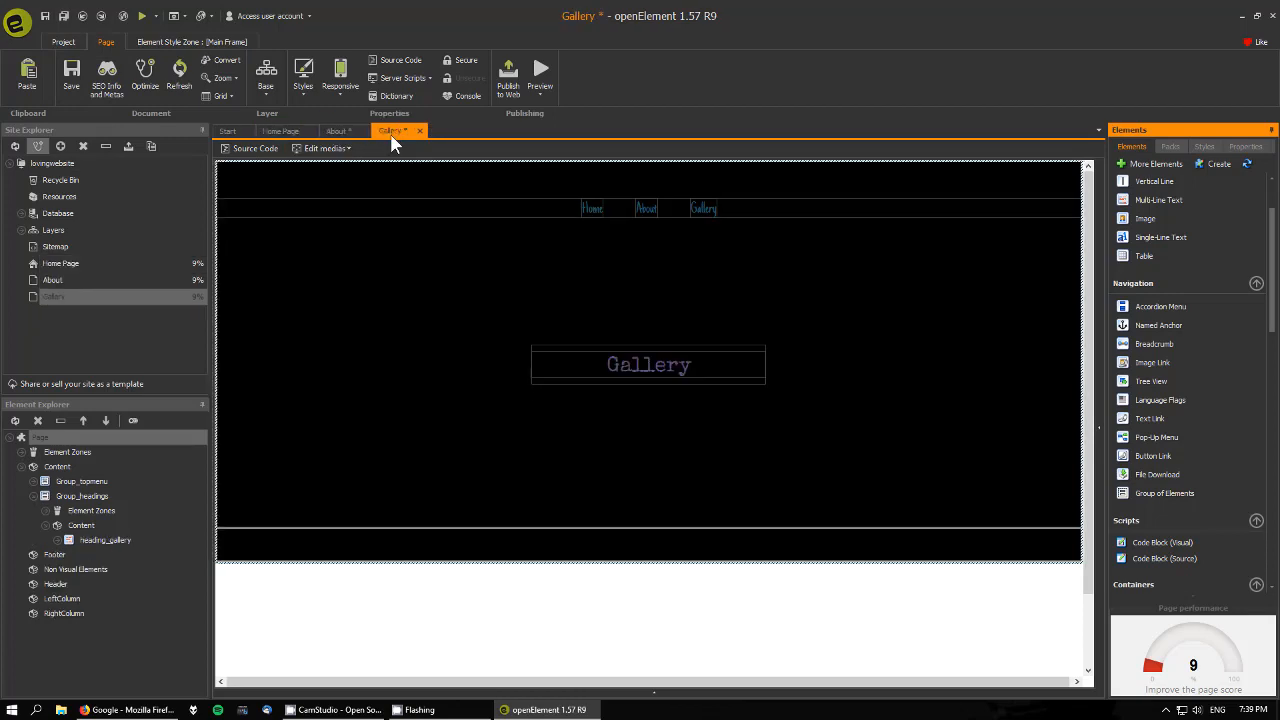
click(336, 132)
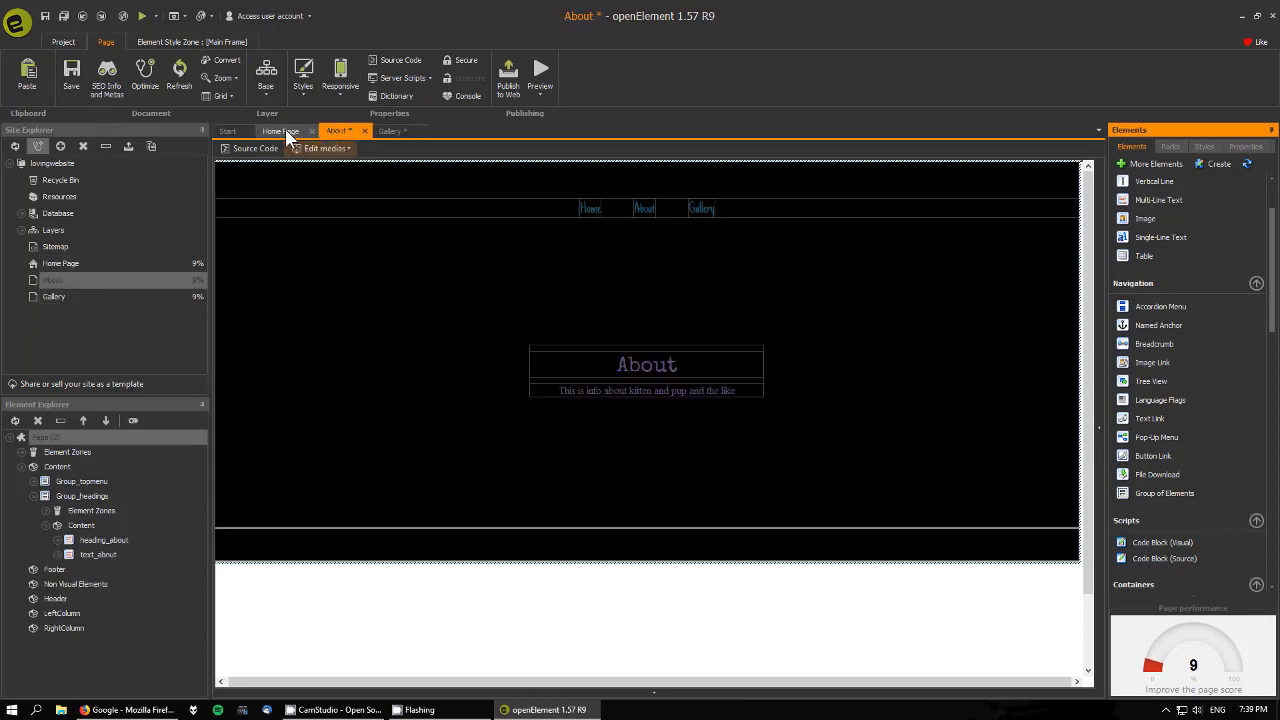
click(286, 131)
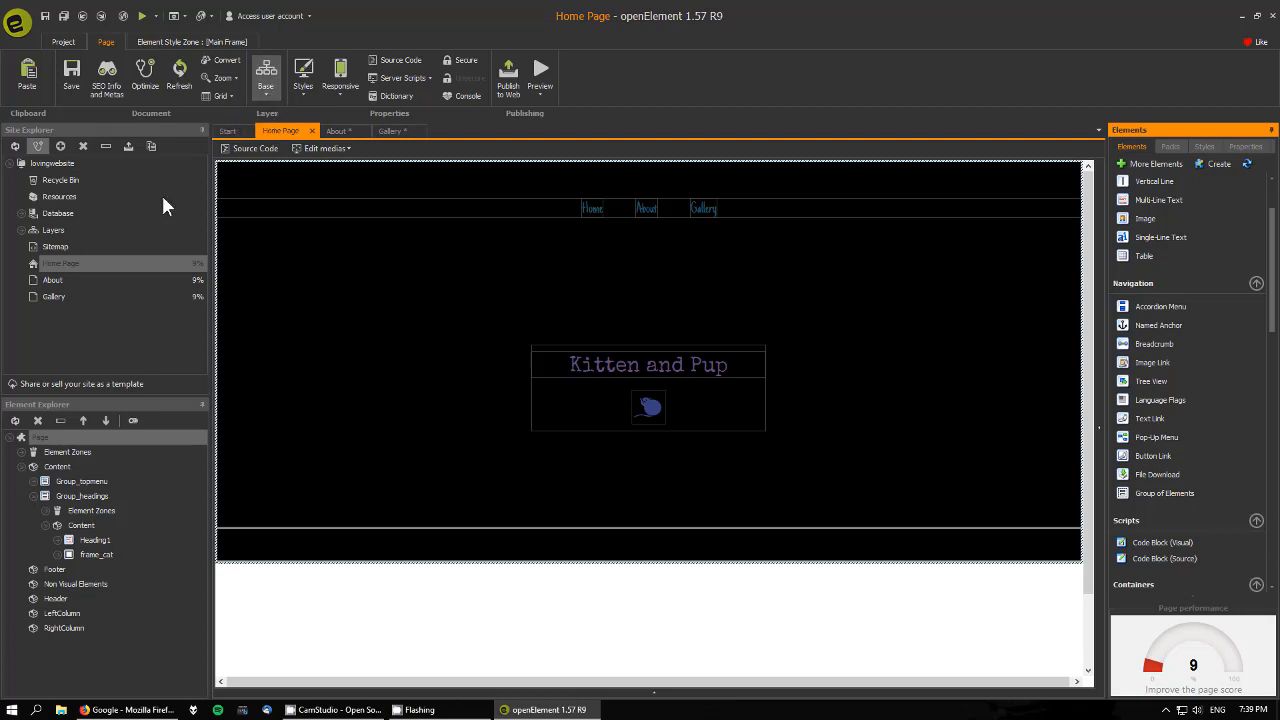
Expand the site's layers and open the Base layer for viewing.
click(20, 227)
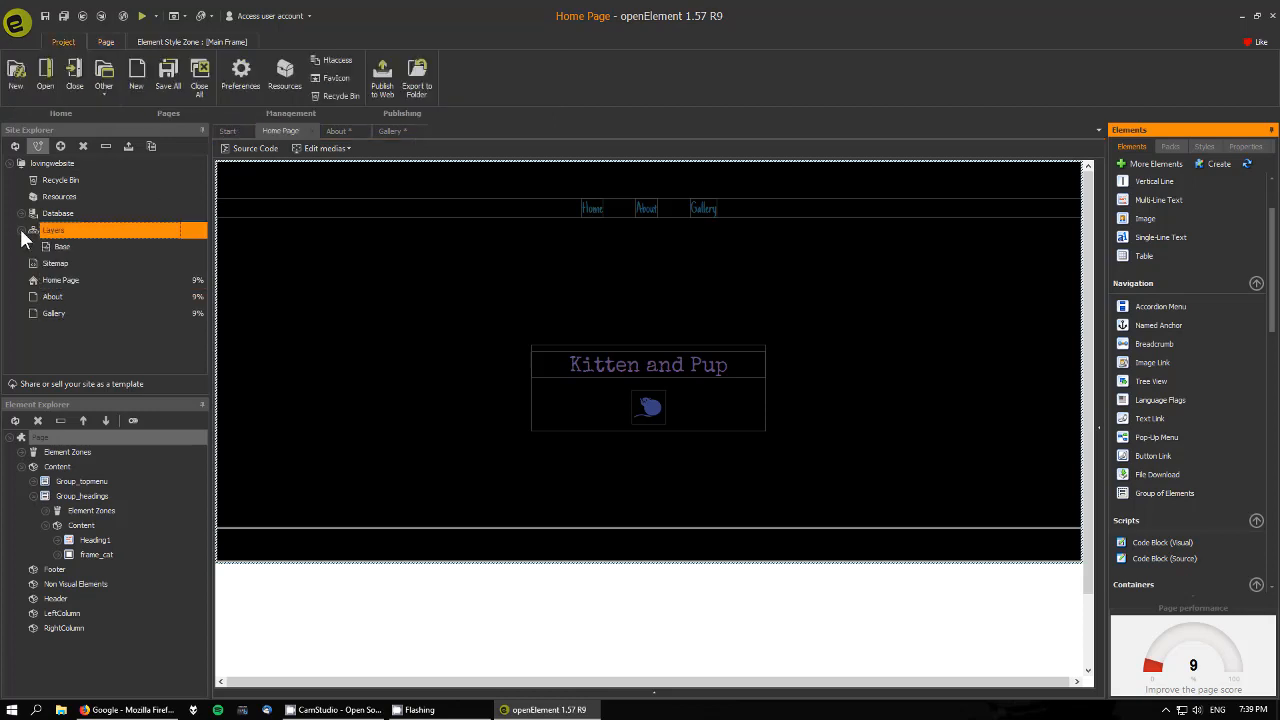
click(283, 131)
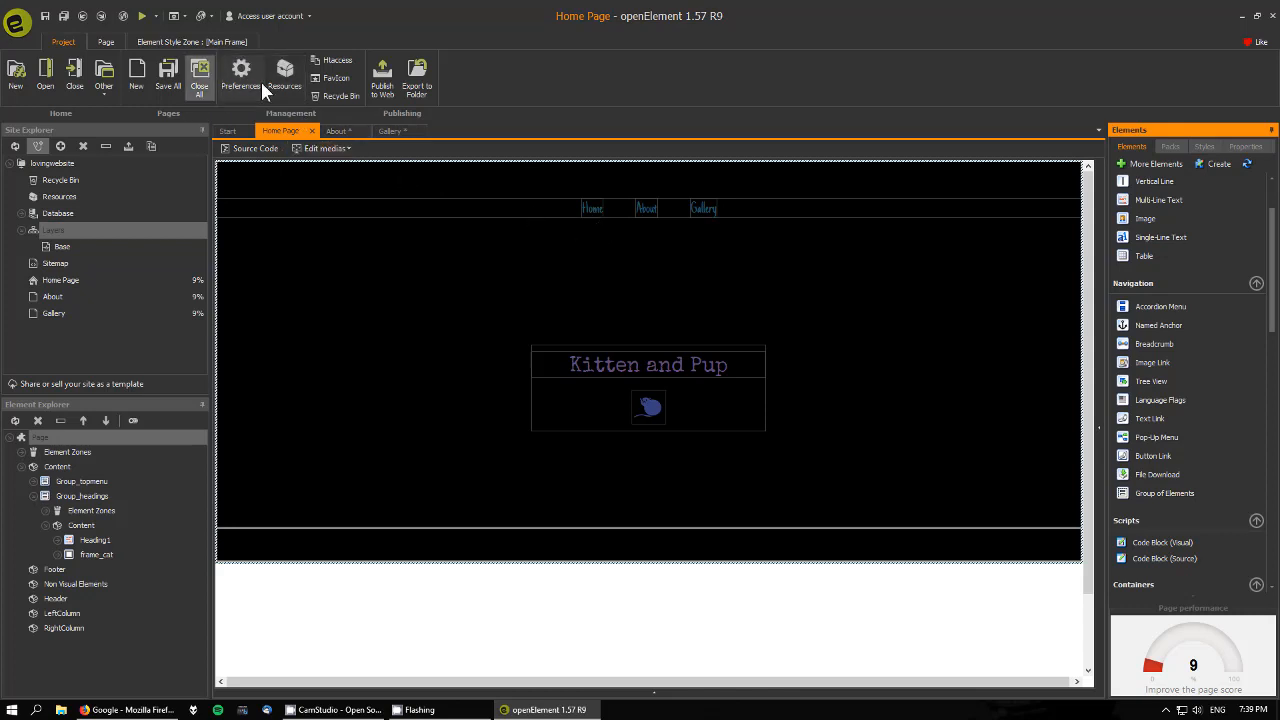
click(60, 246)
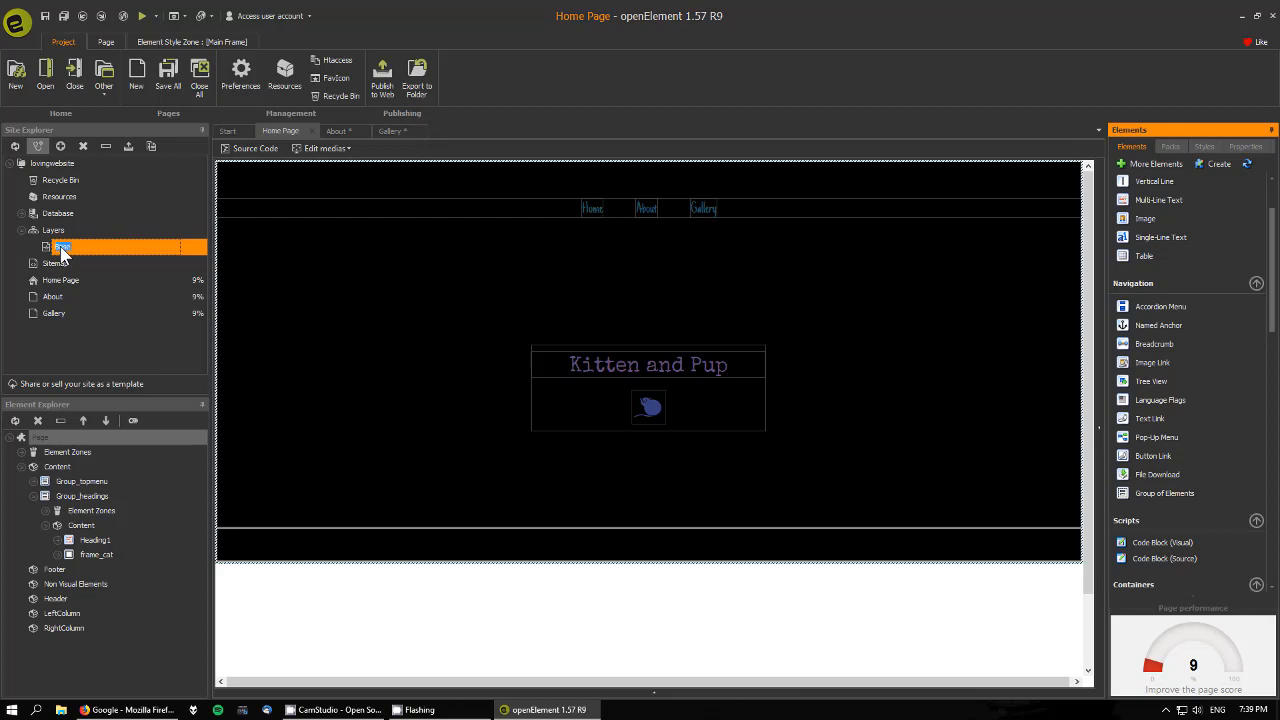
double_click(51, 248)
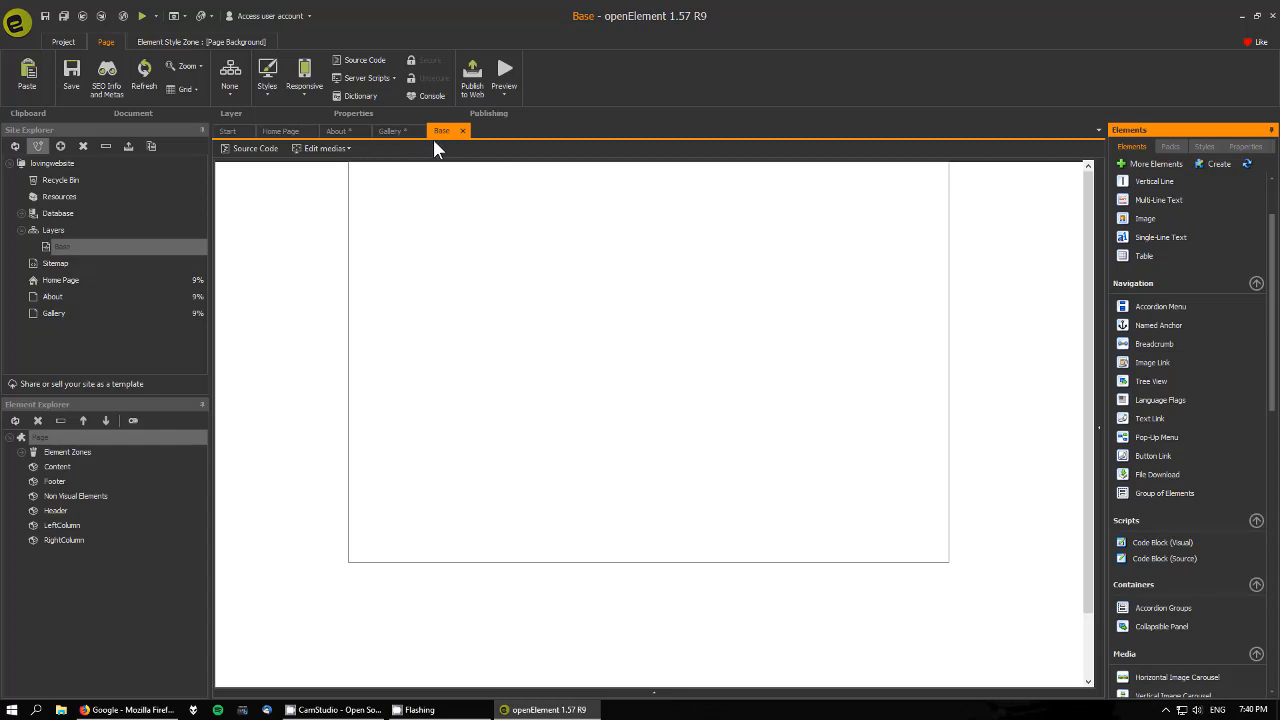
click(538, 334)
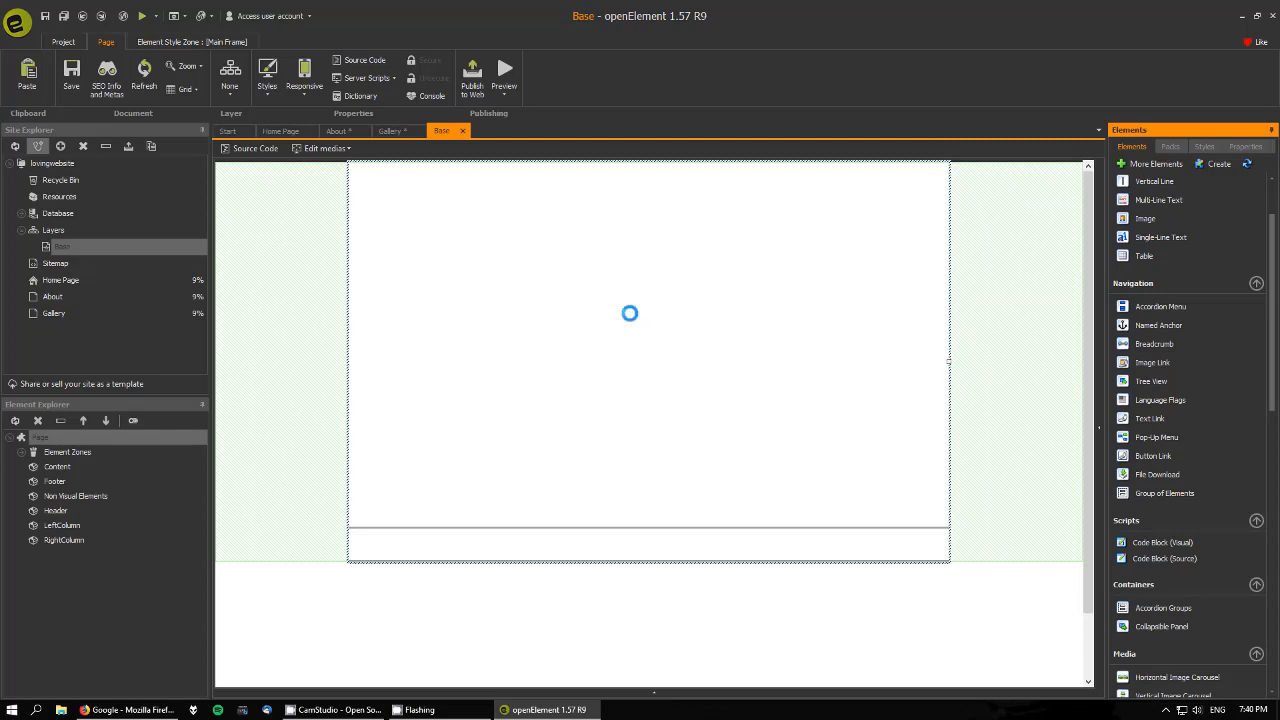
Try the Gallery page with its layer set to None, and assign the Base layer again.
click(391, 131)
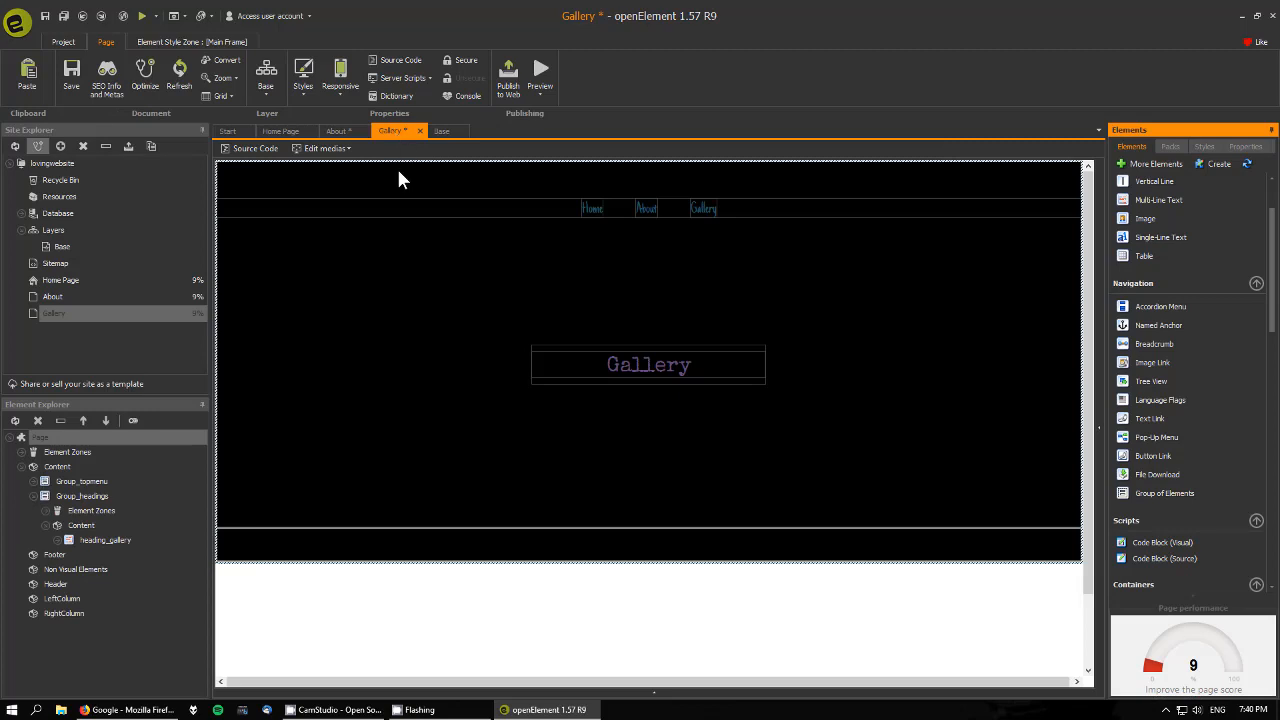
click(267, 97)
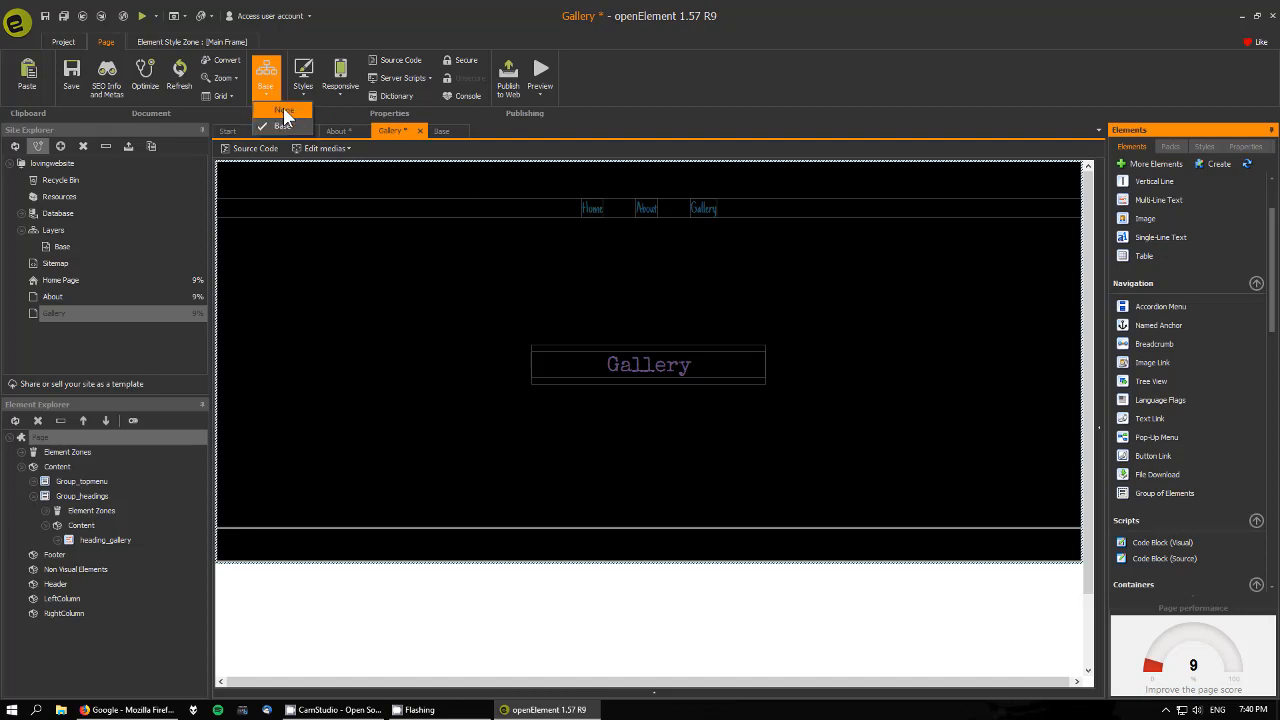
click(284, 110)
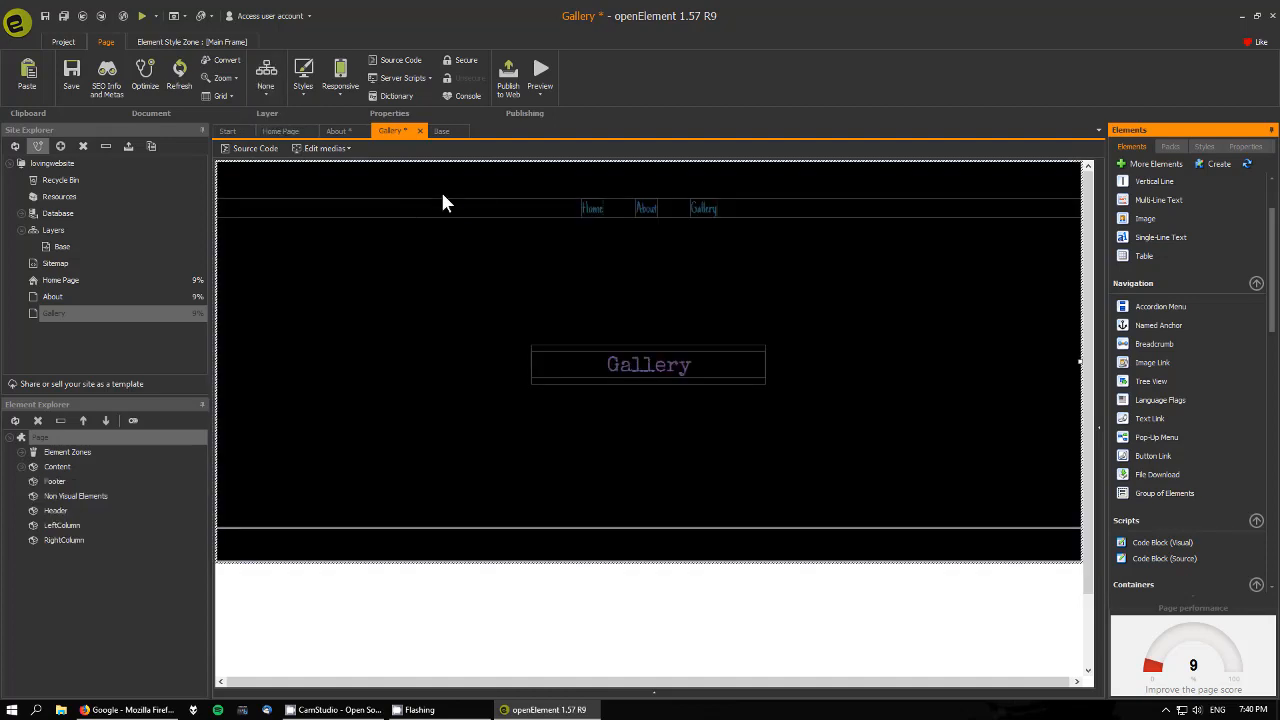
click(262, 95)
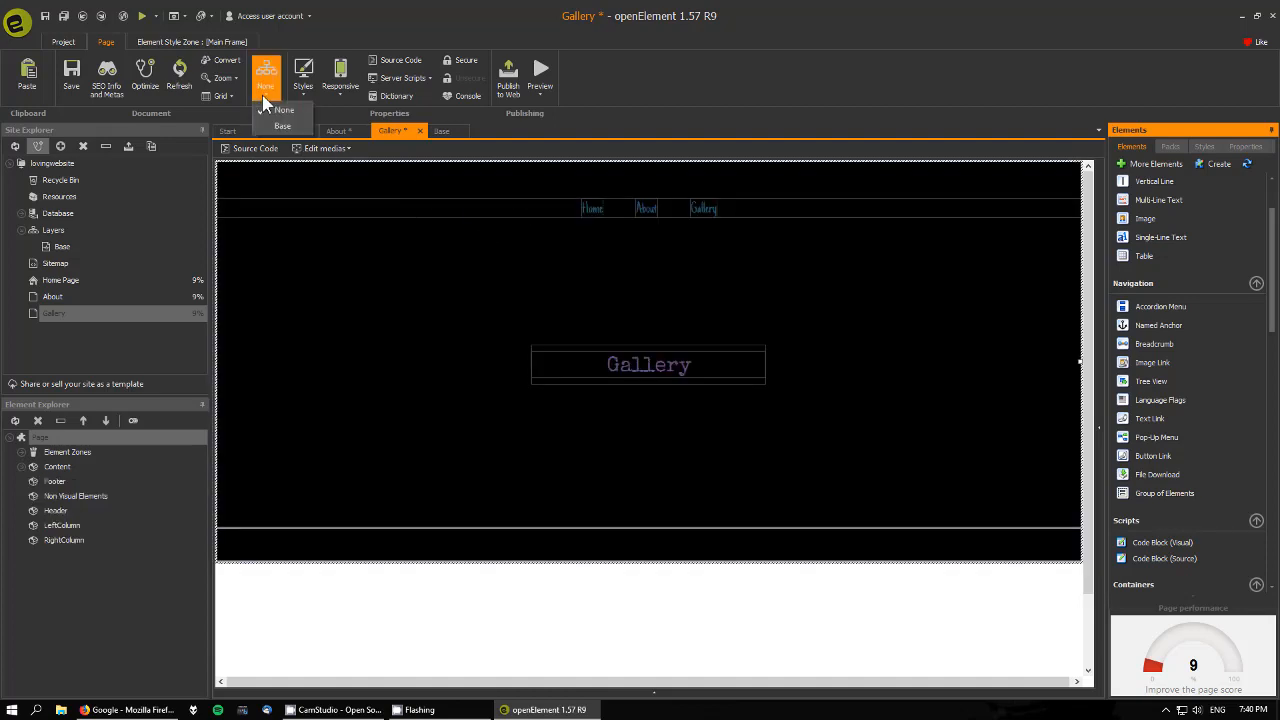
click(280, 127)
Compare the Base layer with the Gallery and Home pages, examining the top menu group they have in common.
click(441, 132)
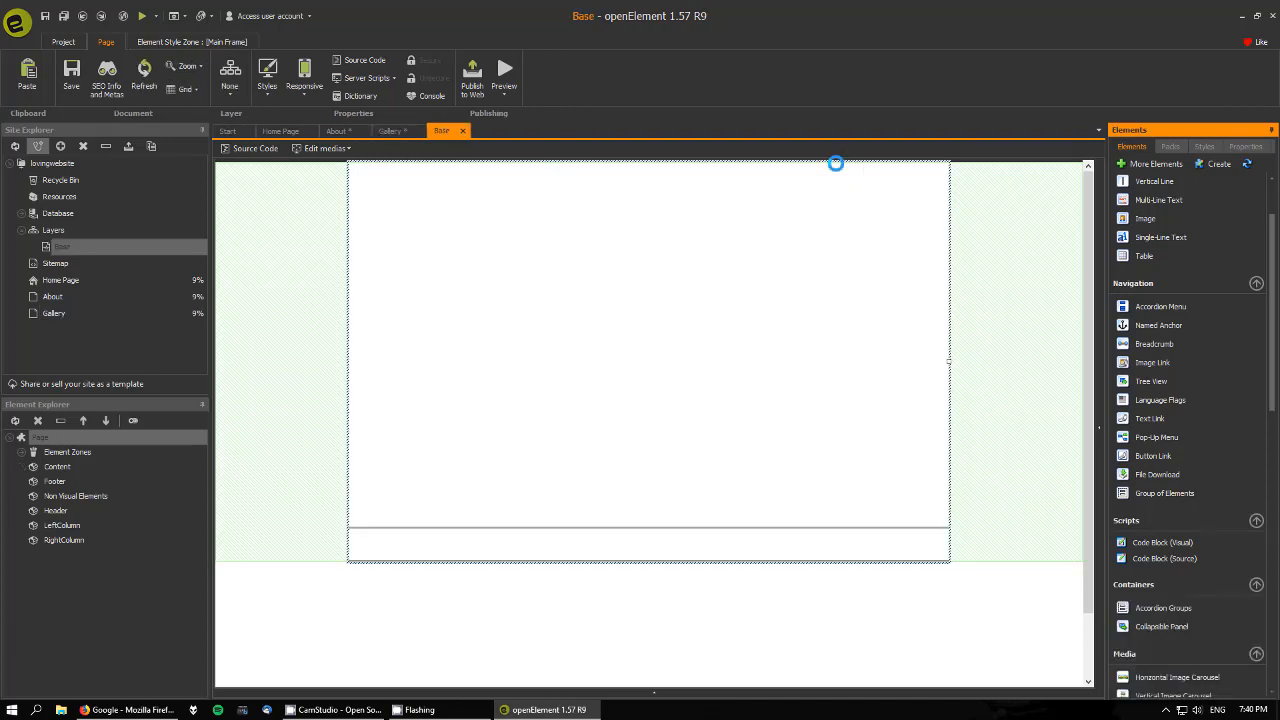
click(389, 131)
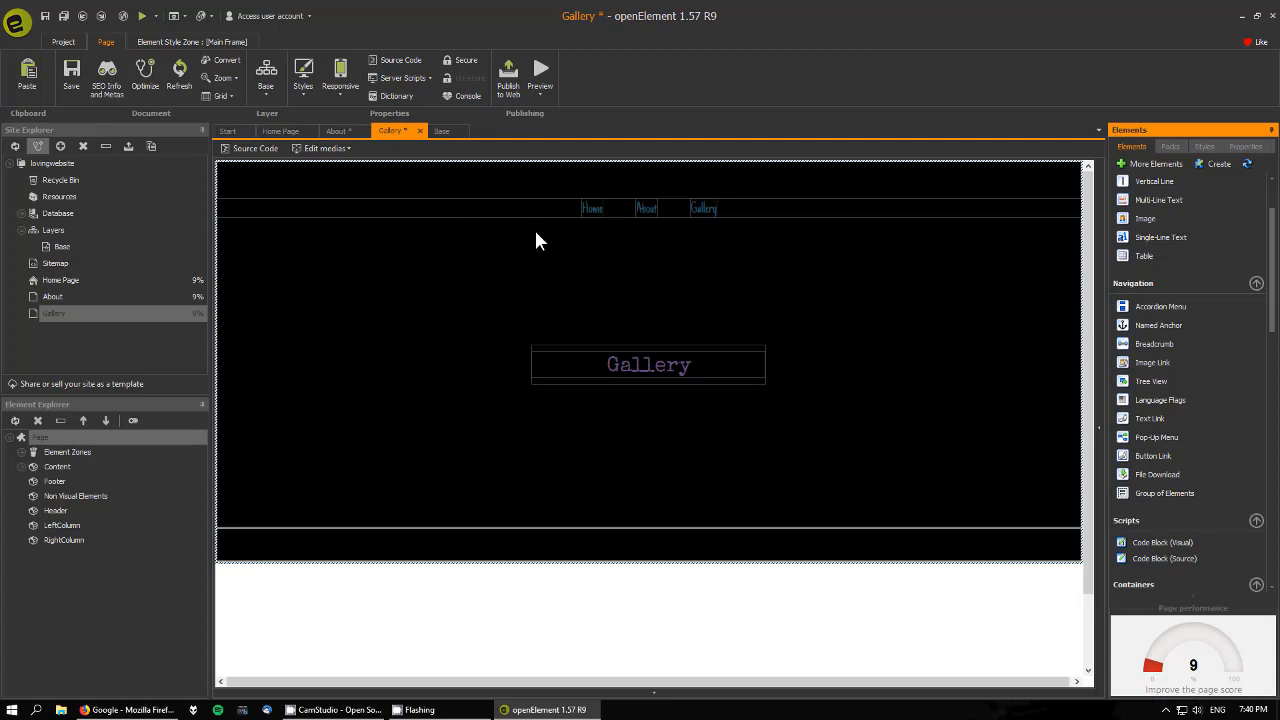
click(440, 133)
click(389, 131)
click(548, 205)
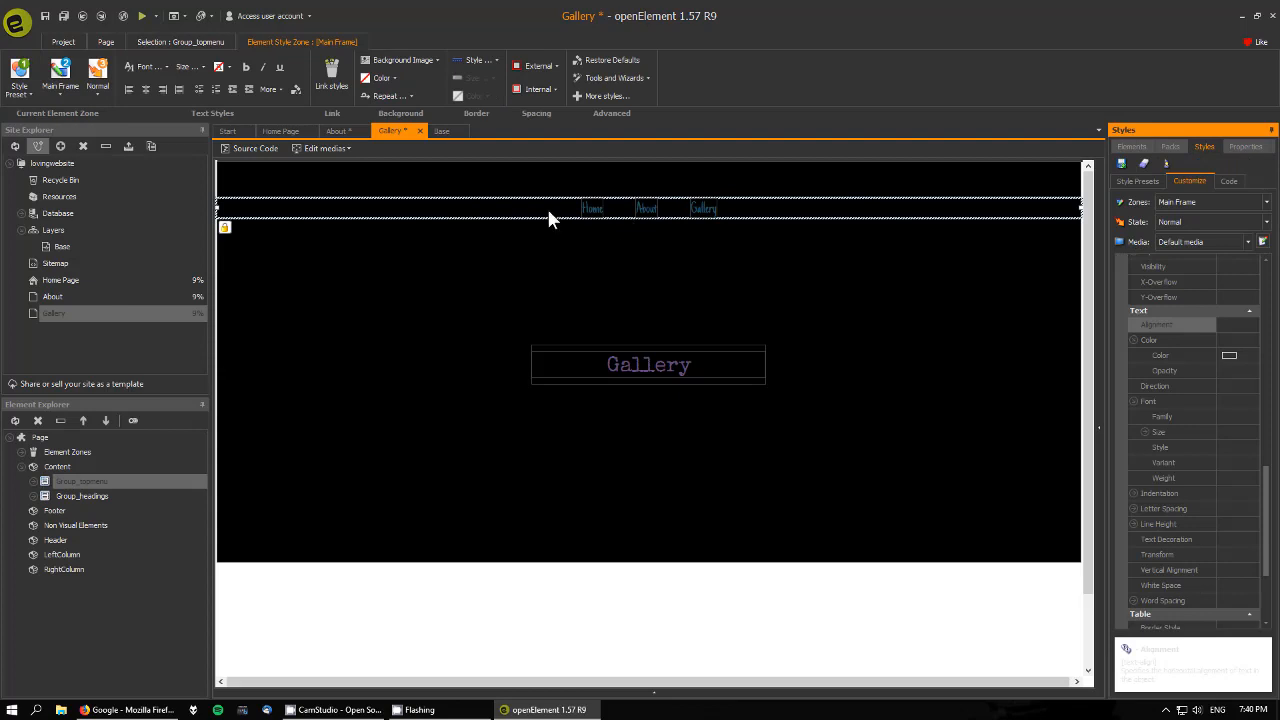
click(440, 133)
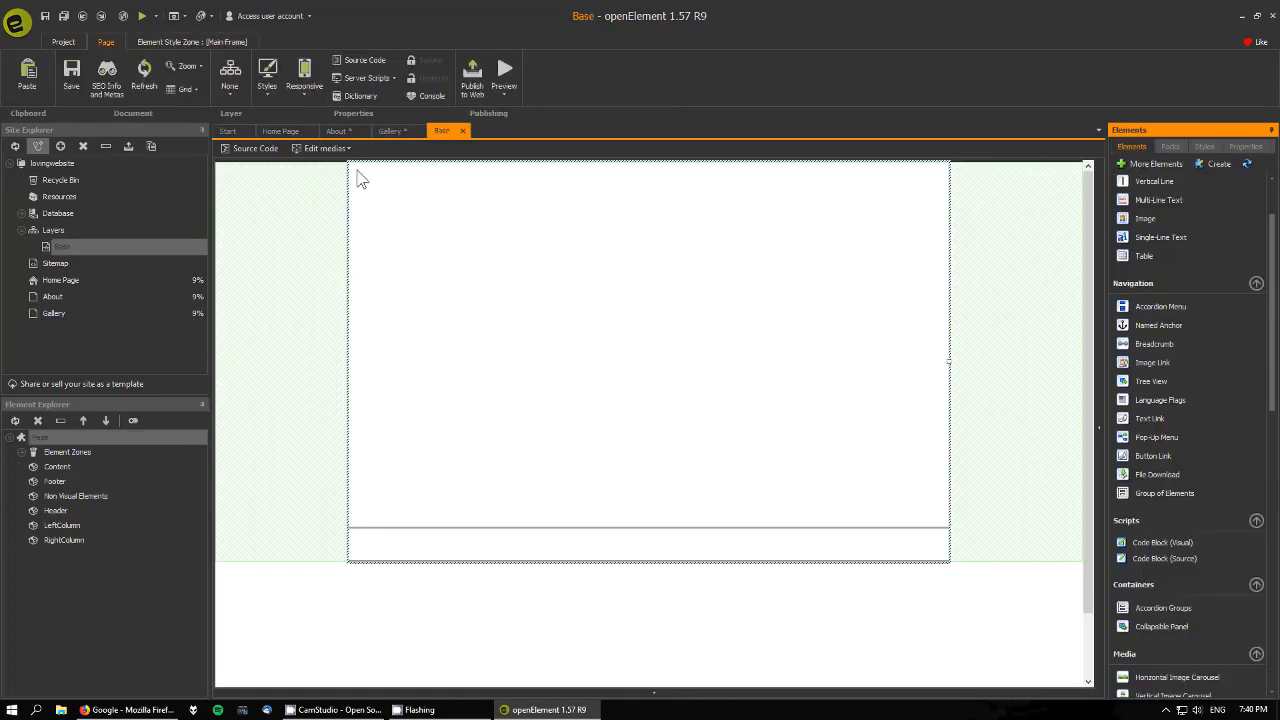
click(391, 133)
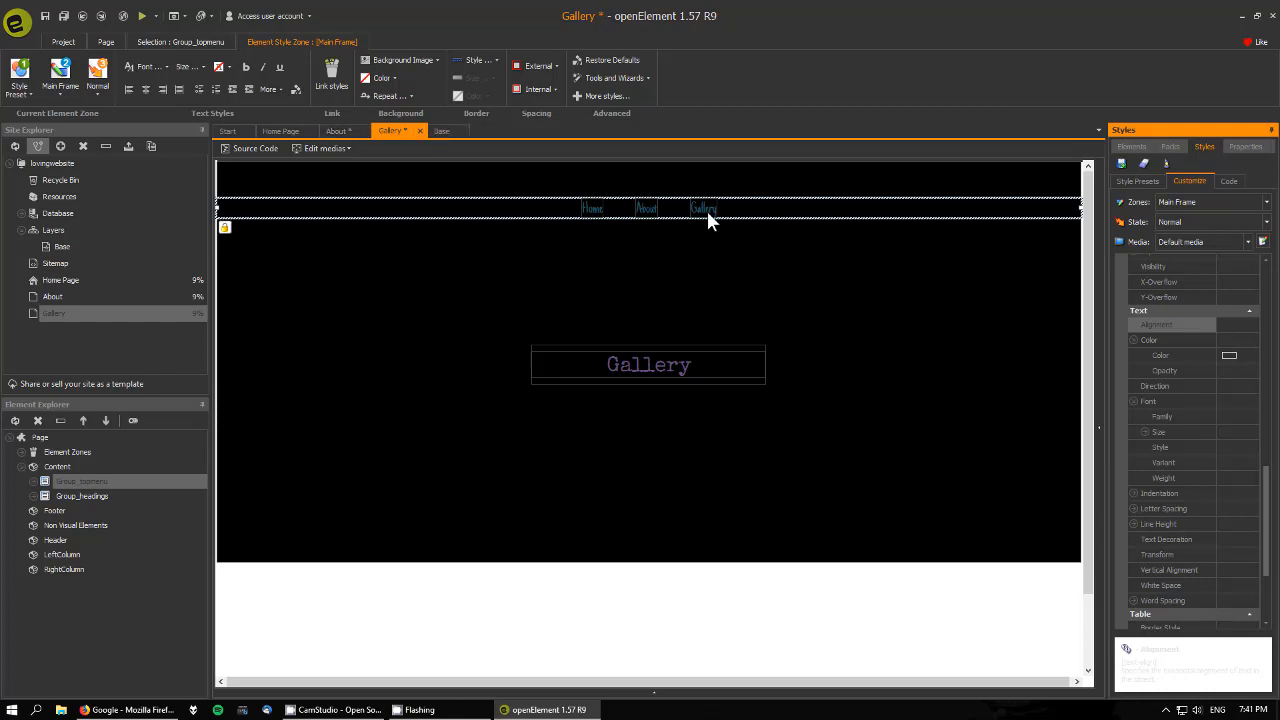
click(338, 131)
click(283, 132)
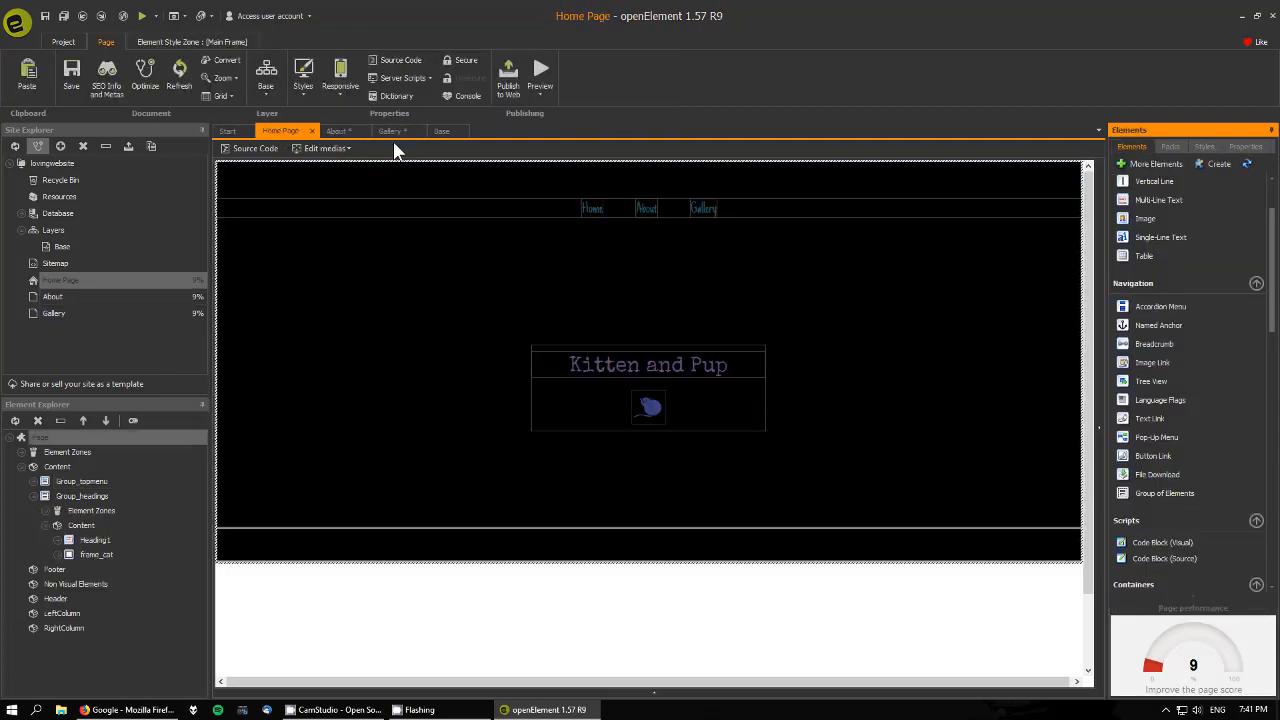
click(390, 134)
click(643, 210)
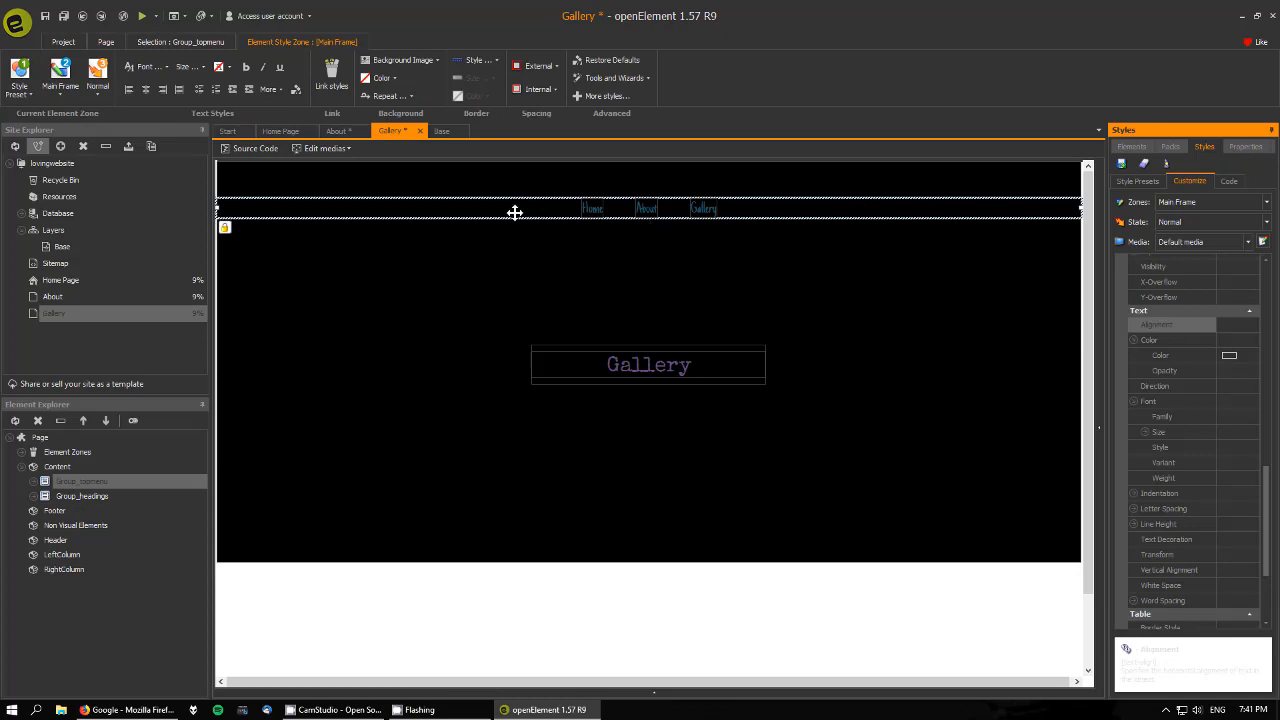
click(442, 132)
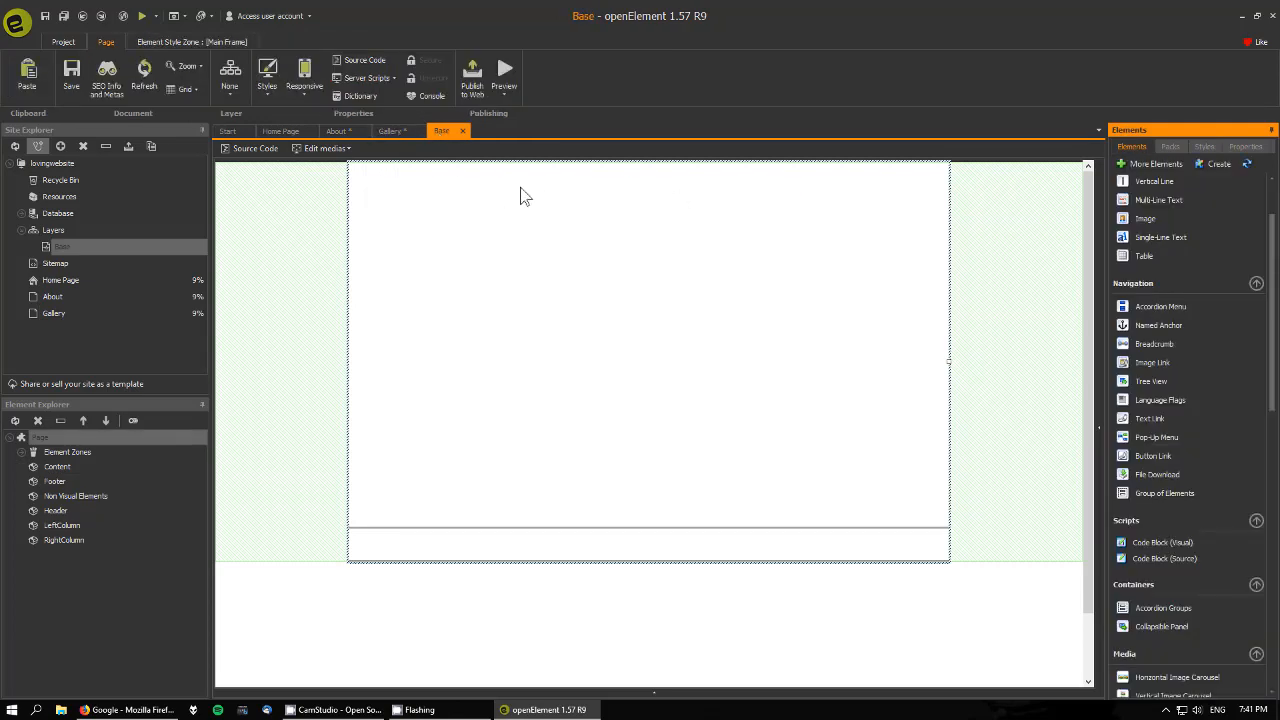
click(389, 131)
click(686, 204)
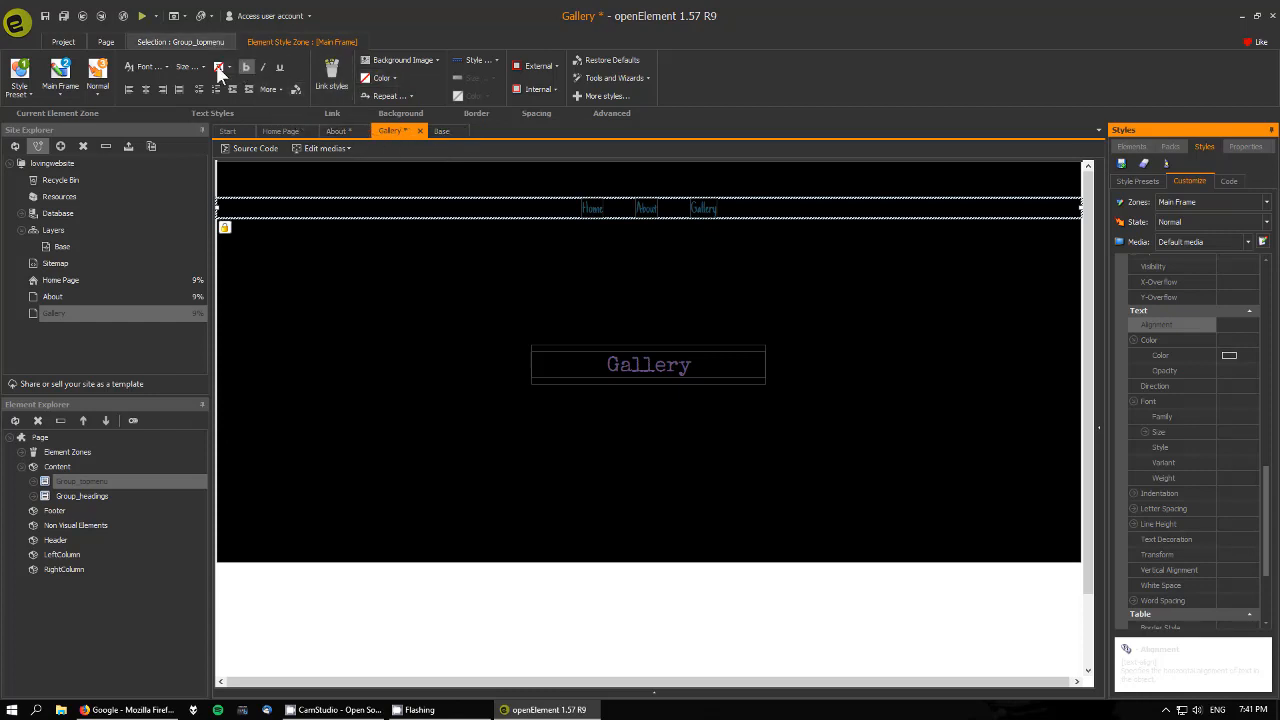
Detach the Base layer from the Gallery, About and Home pages by setting each page's layer to None.
click(105, 36)
click(268, 88)
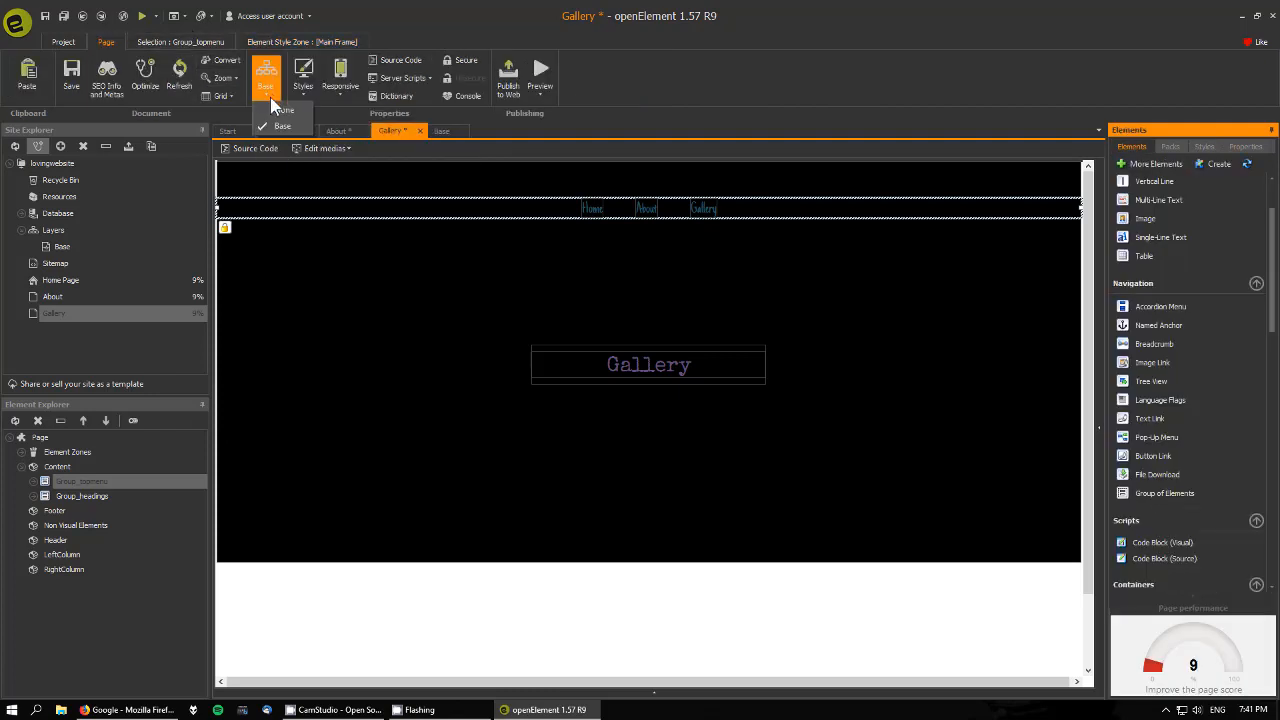
click(271, 110)
click(337, 133)
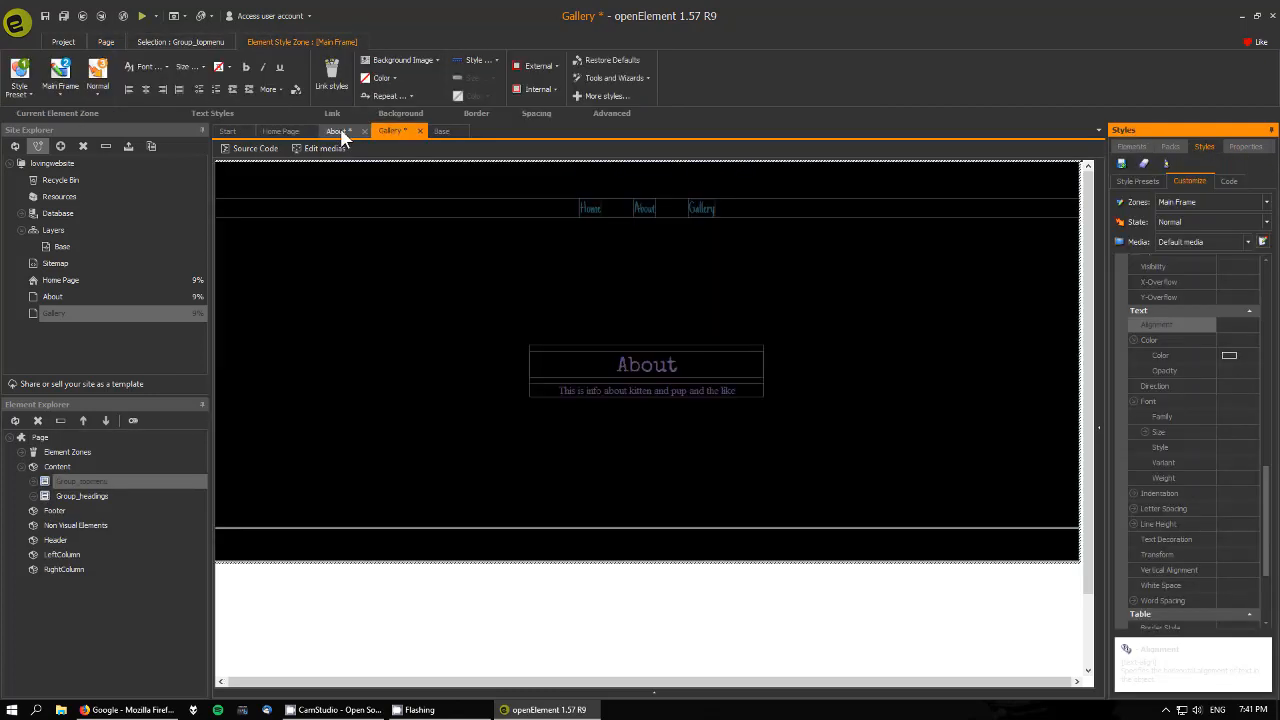
click(285, 131)
click(265, 88)
click(280, 110)
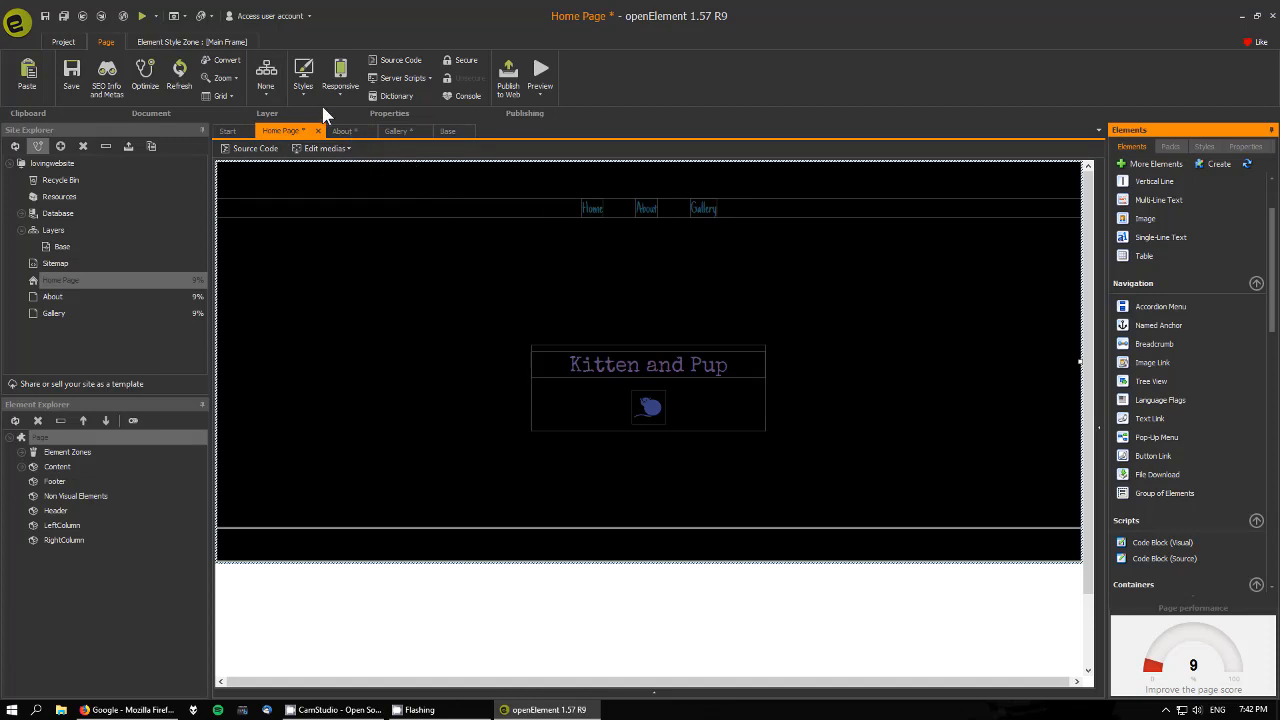
Check the Base layer against the Gallery page and close the Base layer document.
click(303, 76)
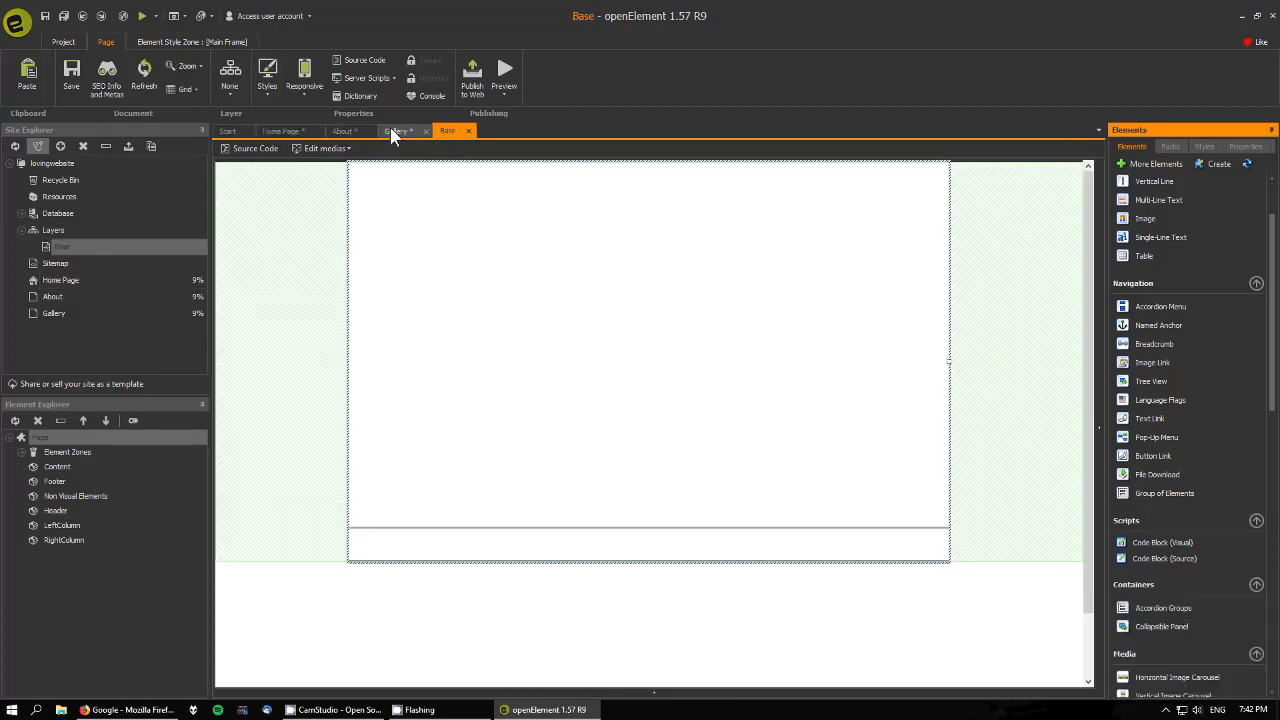
click(396, 131)
click(450, 132)
click(468, 131)
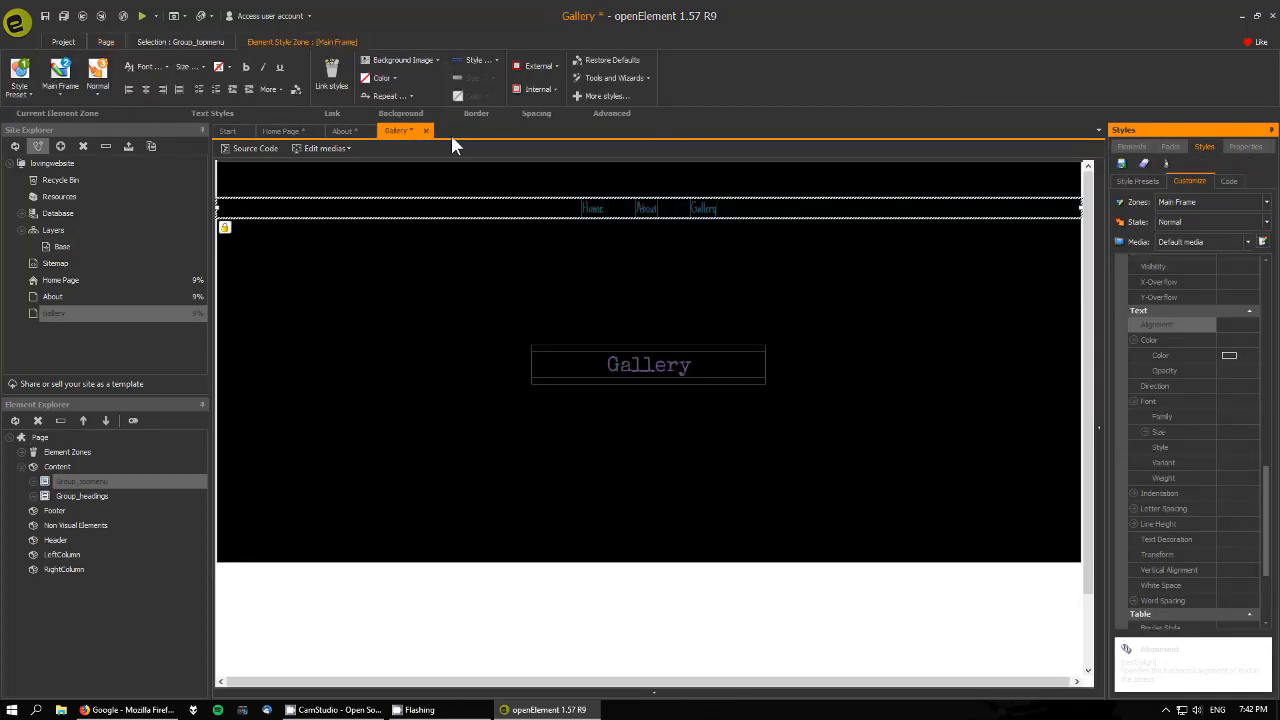
On the Home Page, set the link destination of the top menu's Home item to Home Page (index).
click(280, 131)
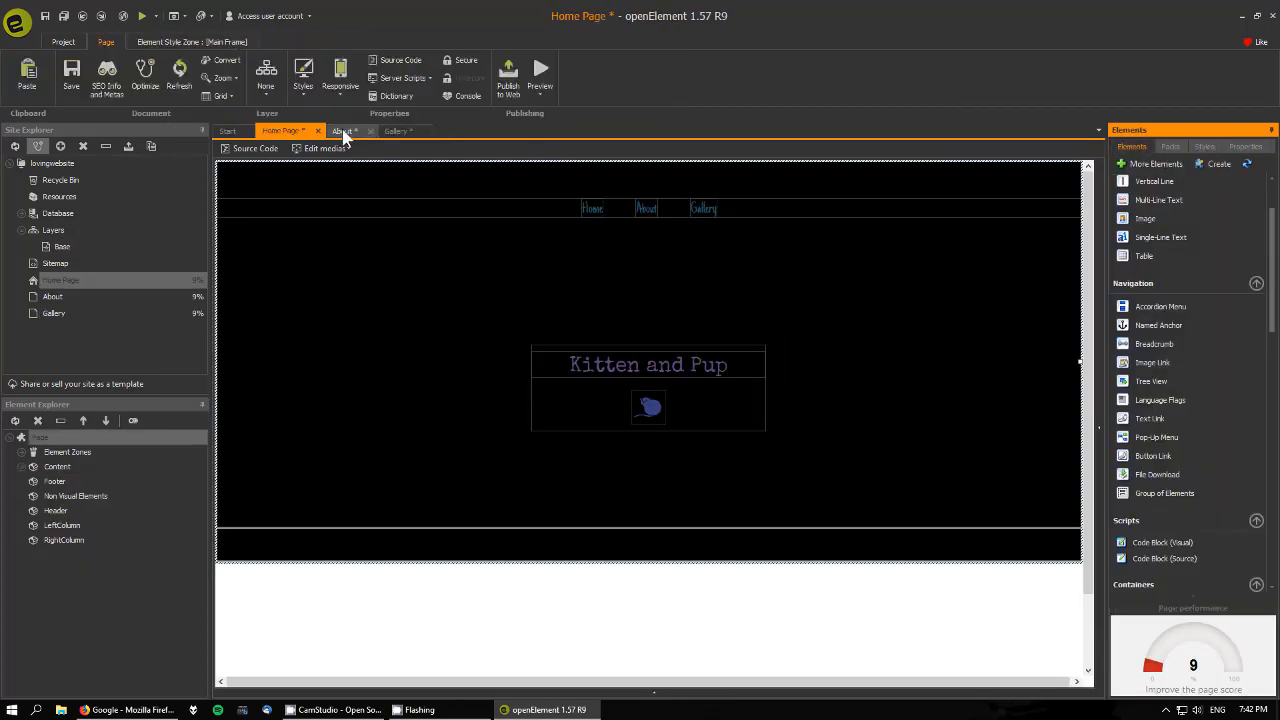
click(343, 131)
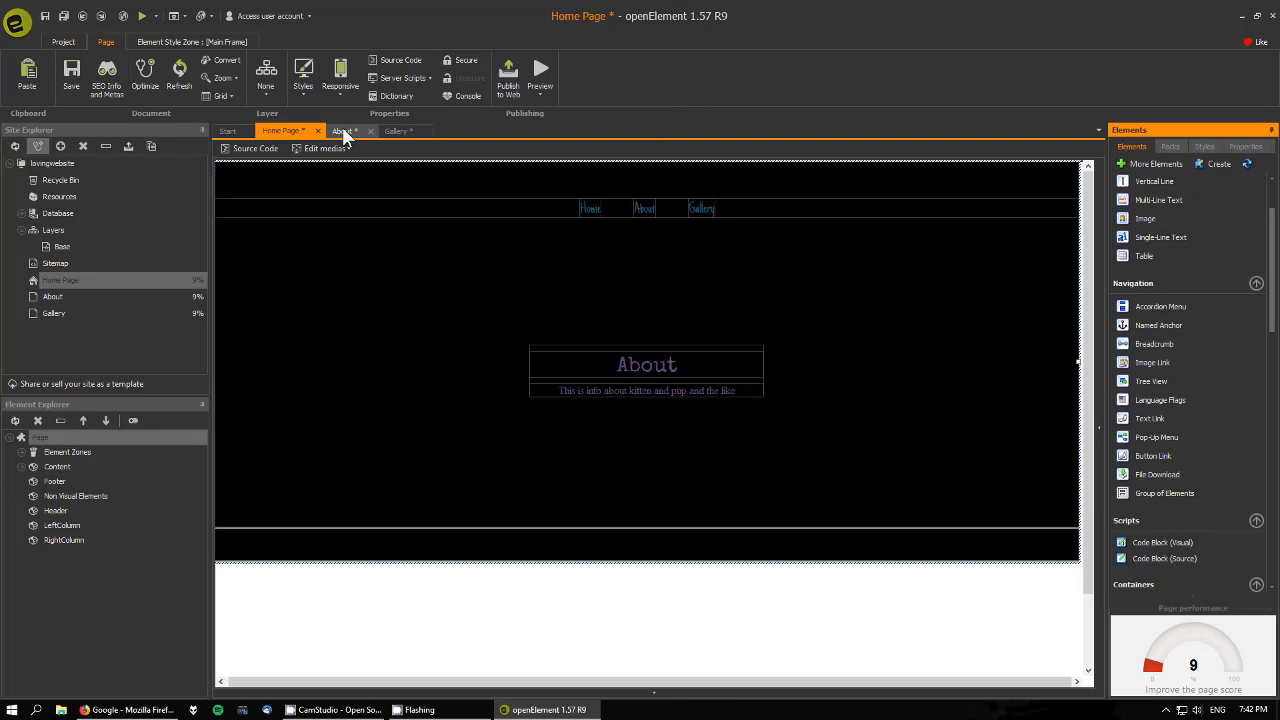
click(283, 131)
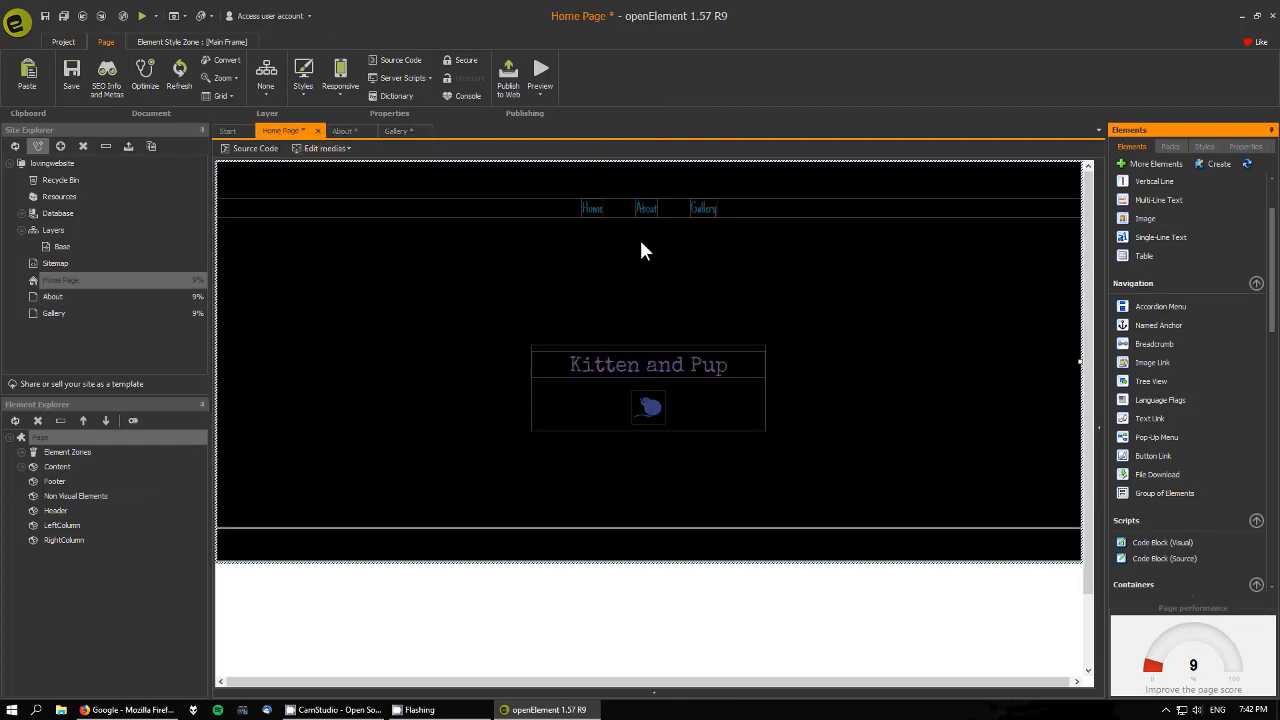
click(594, 210)
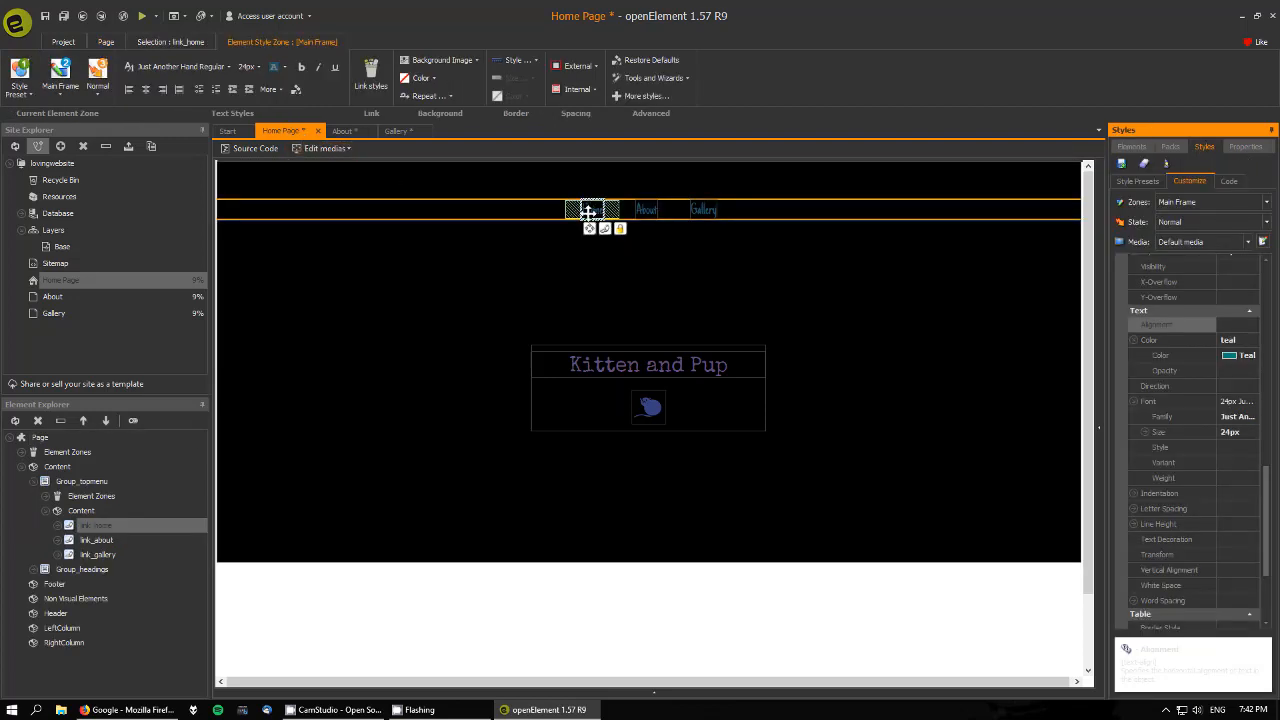
click(1245, 146)
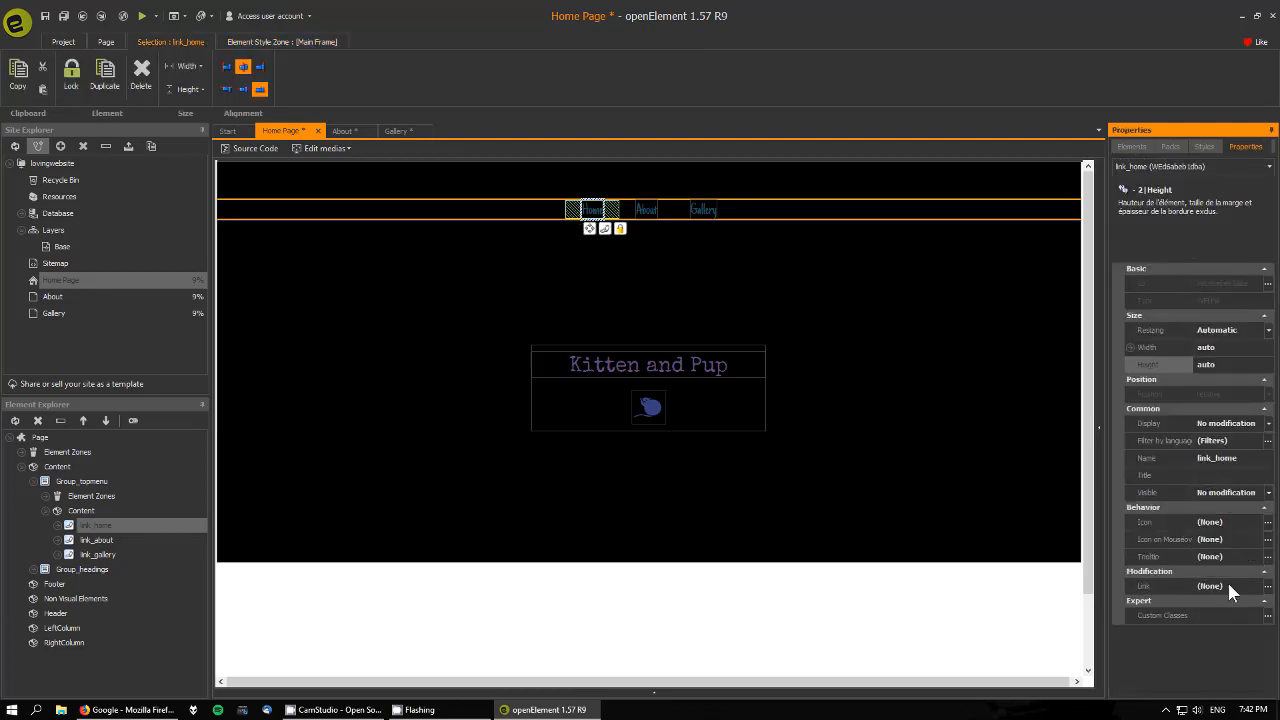
click(1267, 586)
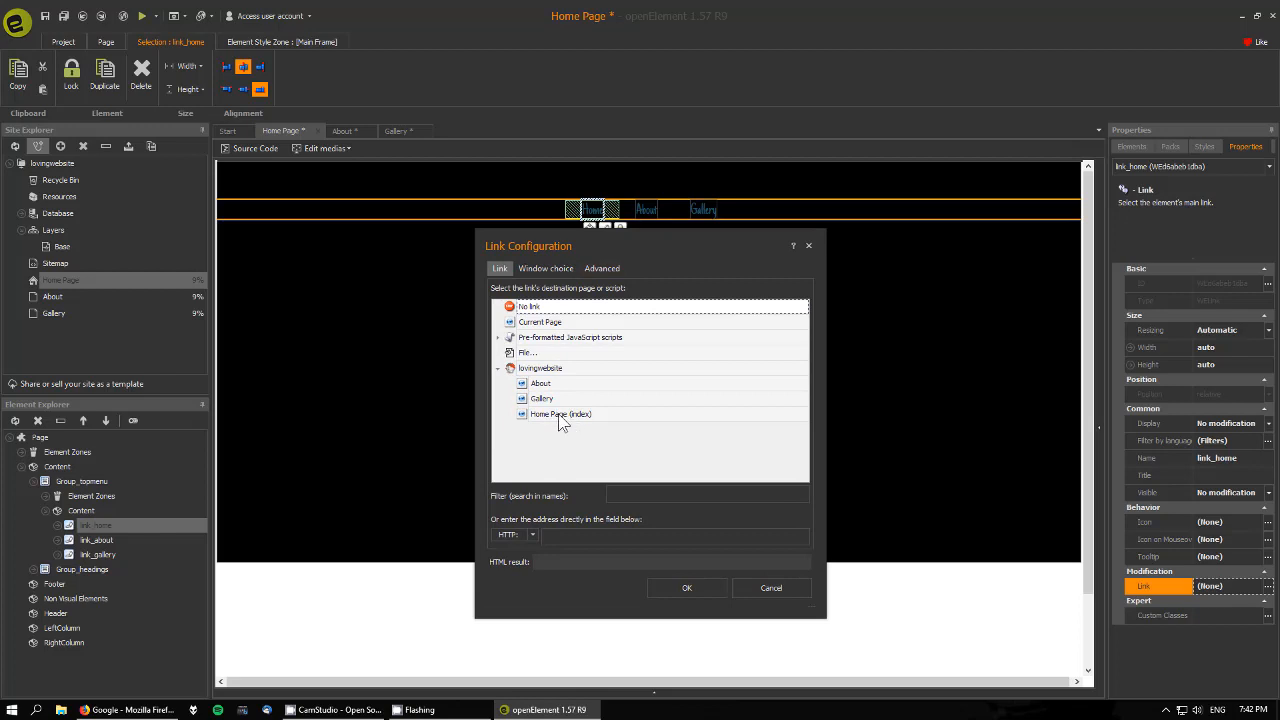
click(560, 416)
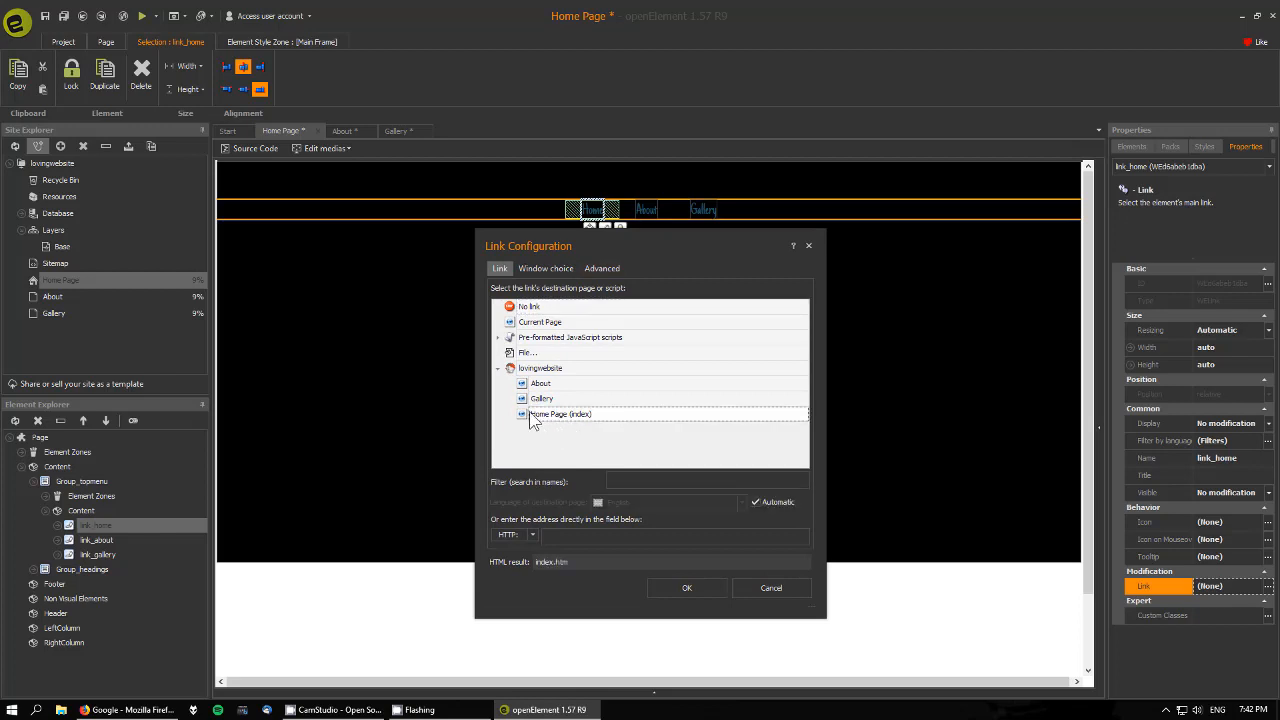
click(595, 562)
click(673, 588)
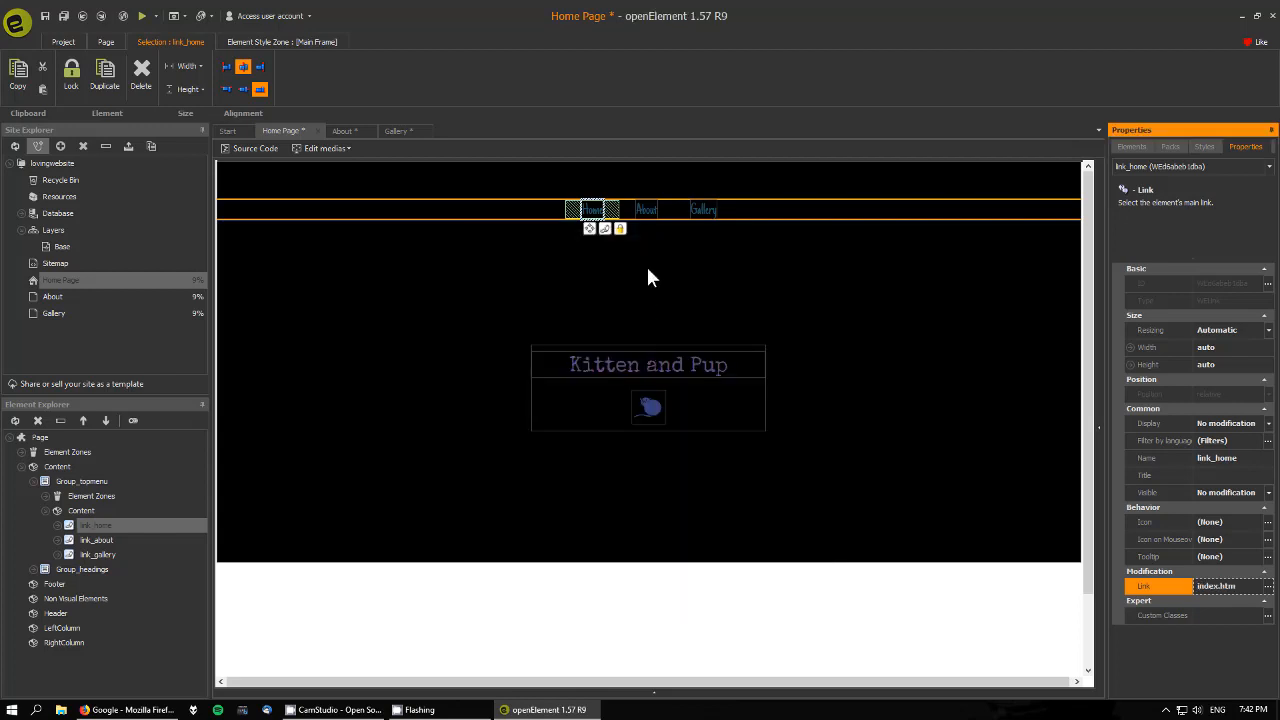
Set the link destination of the About item in the Home Page's top menu to the About page.
click(648, 214)
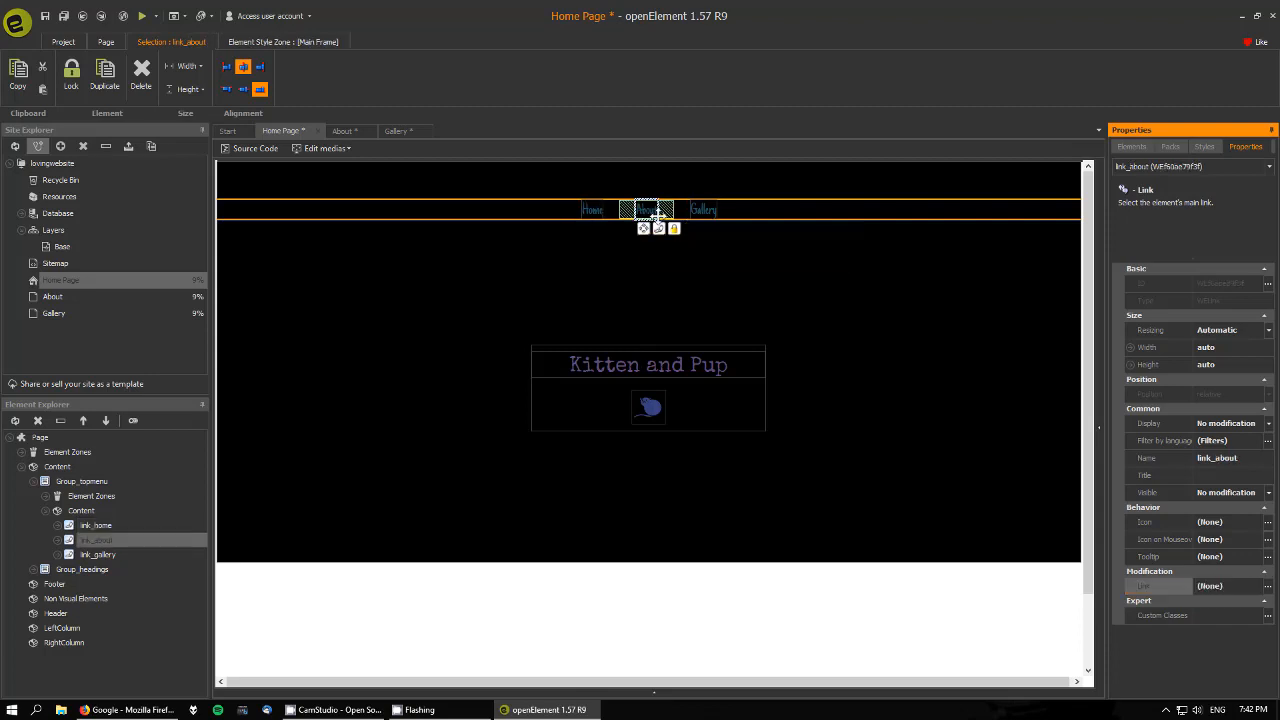
click(1268, 589)
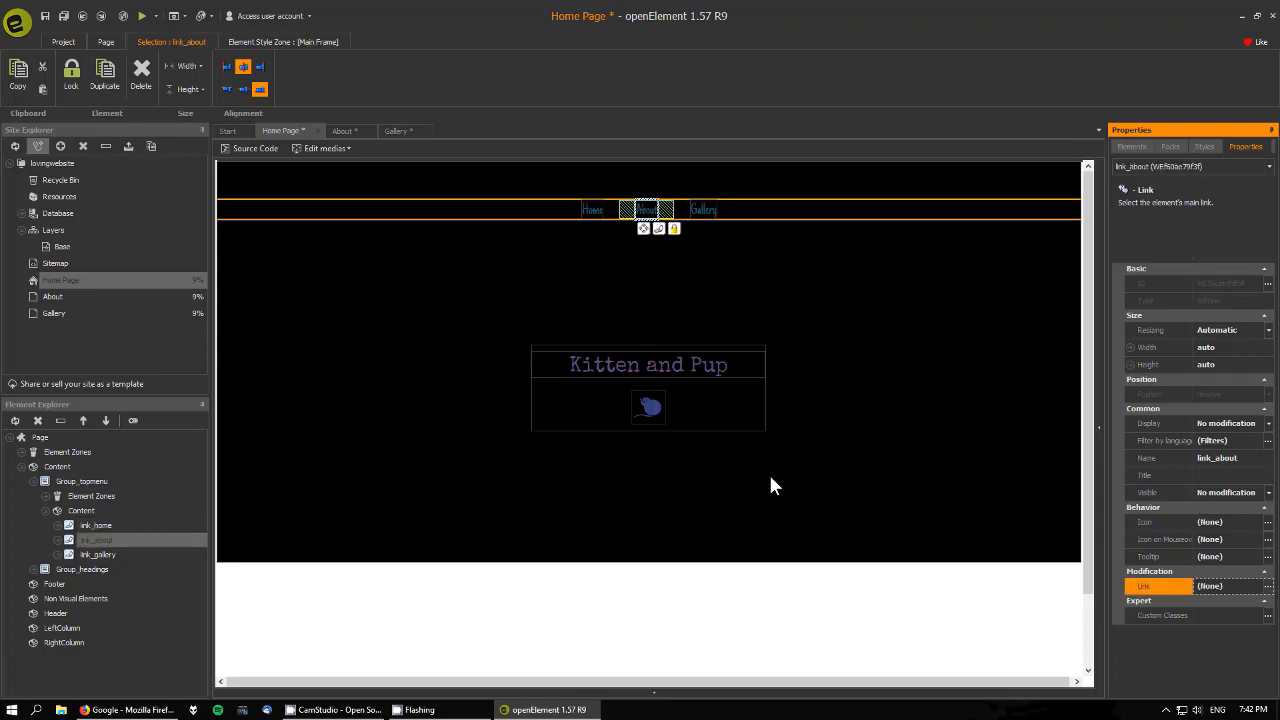
click(539, 384)
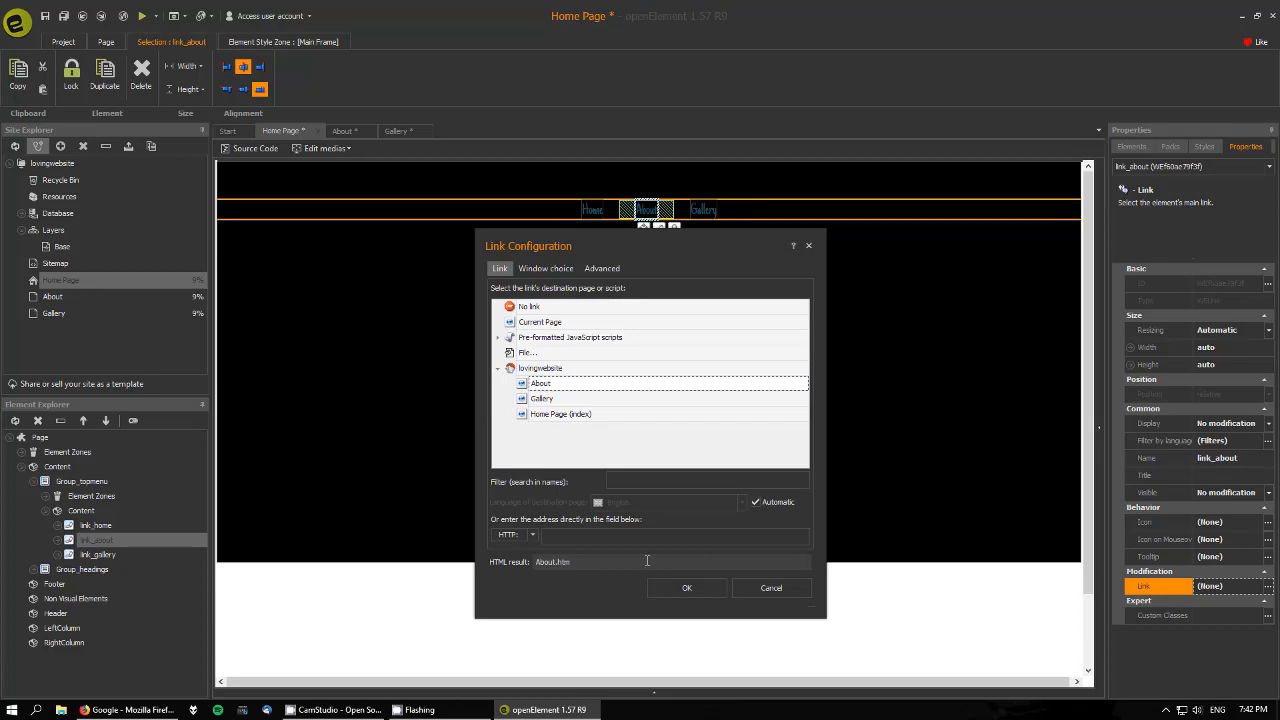
click(696, 588)
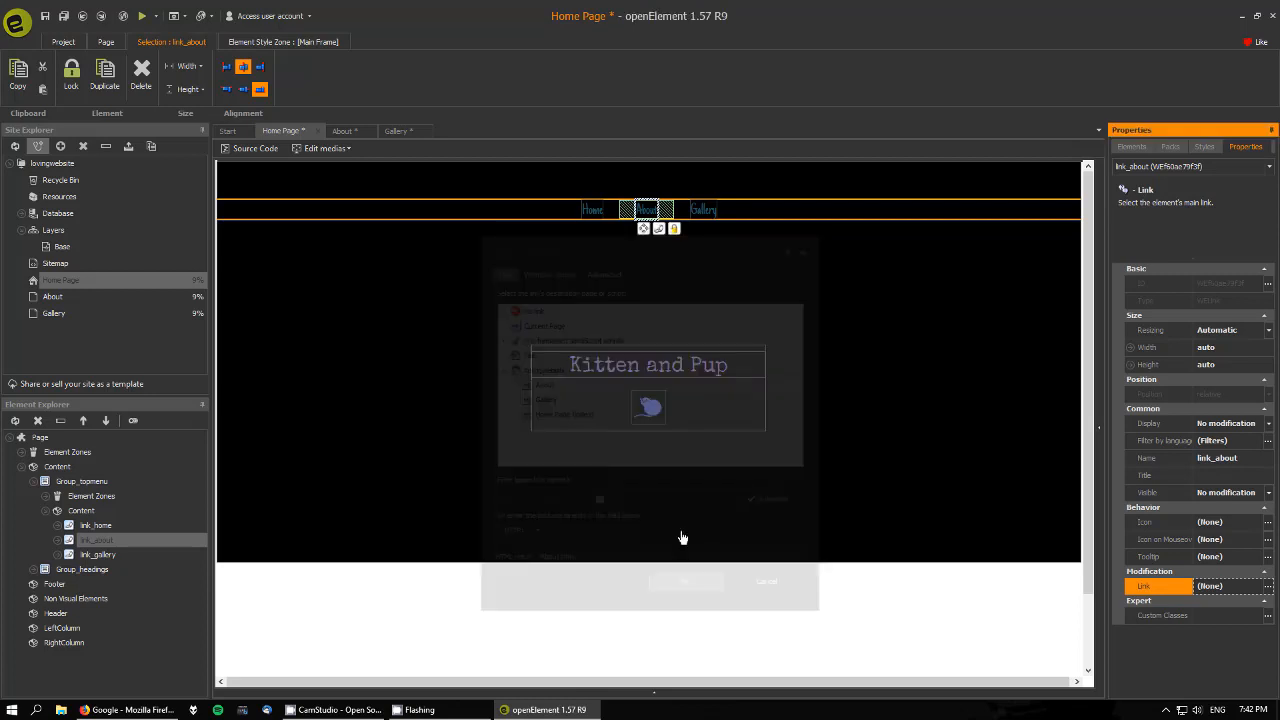
Set the link destination of the Gallery item in the Home Page's top menu to the Gallery page.
click(705, 209)
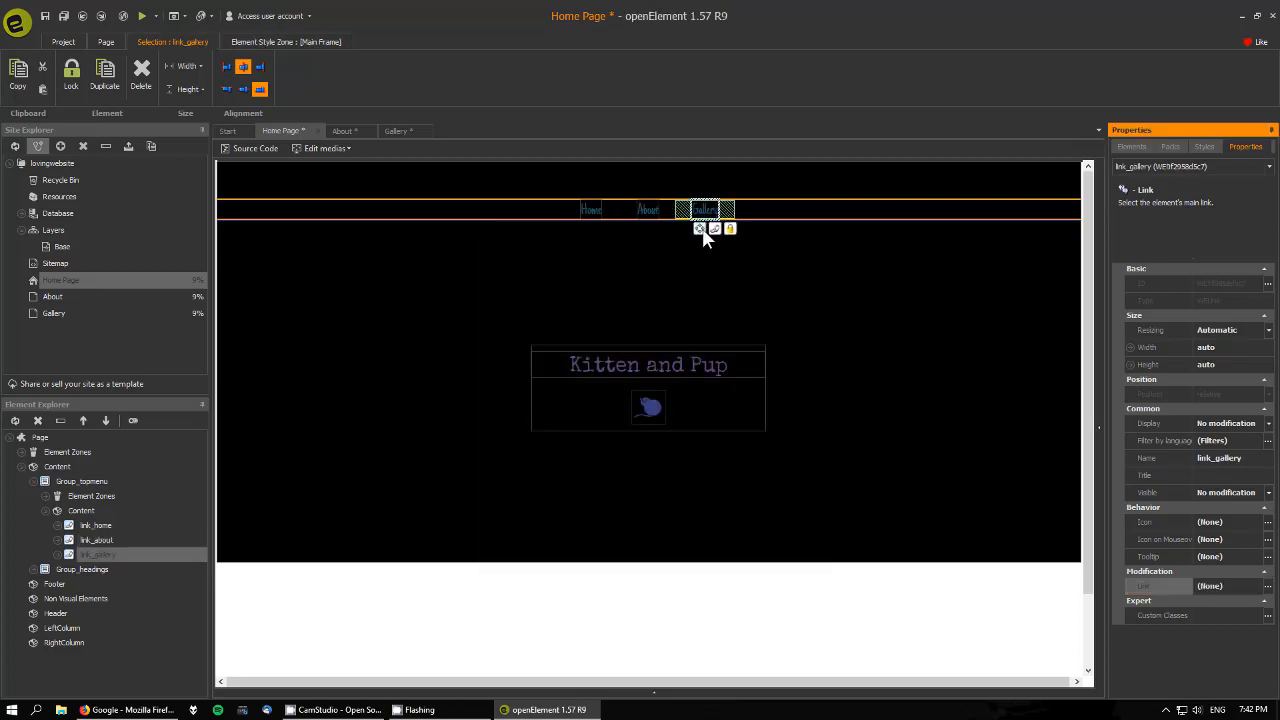
click(1268, 587)
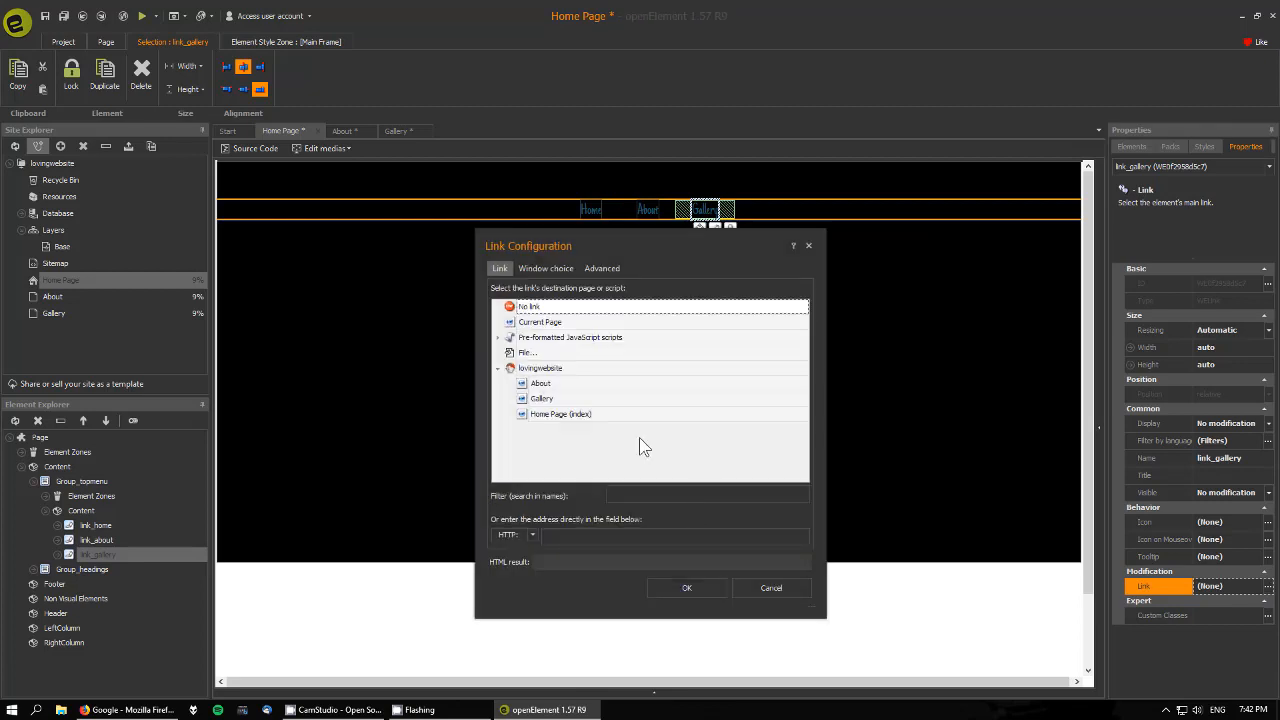
click(533, 386)
click(537, 398)
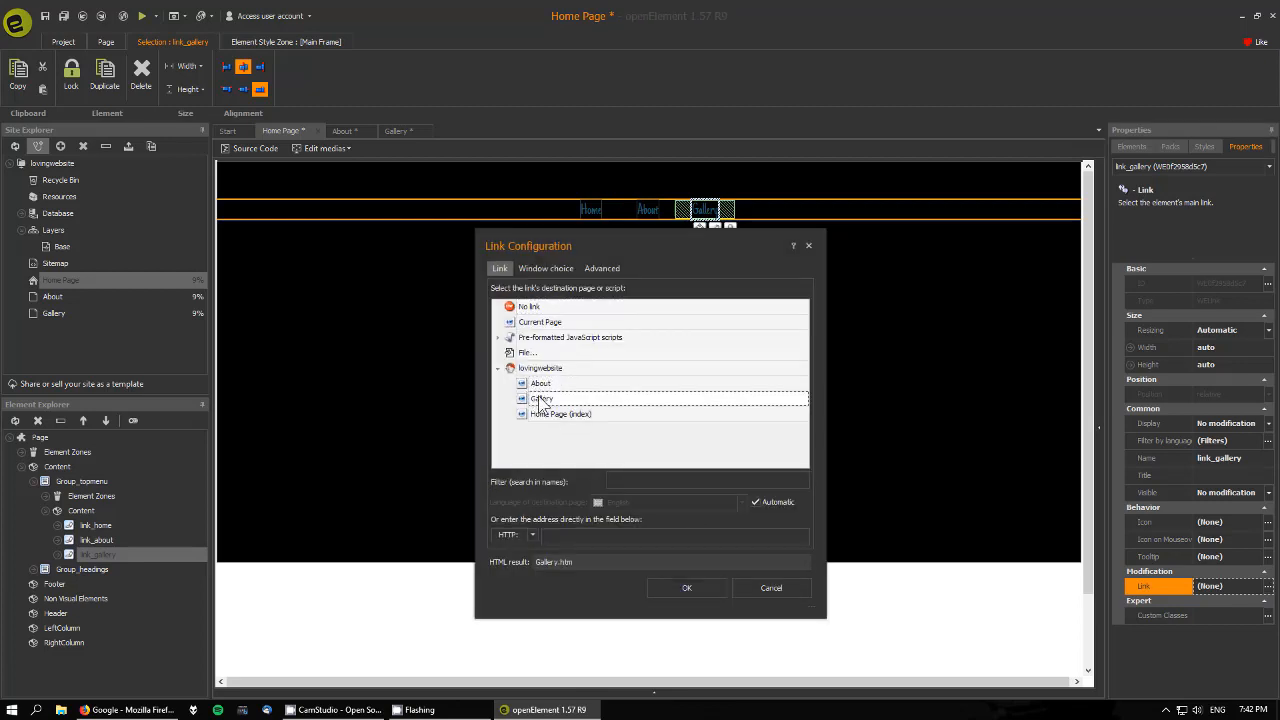
click(688, 588)
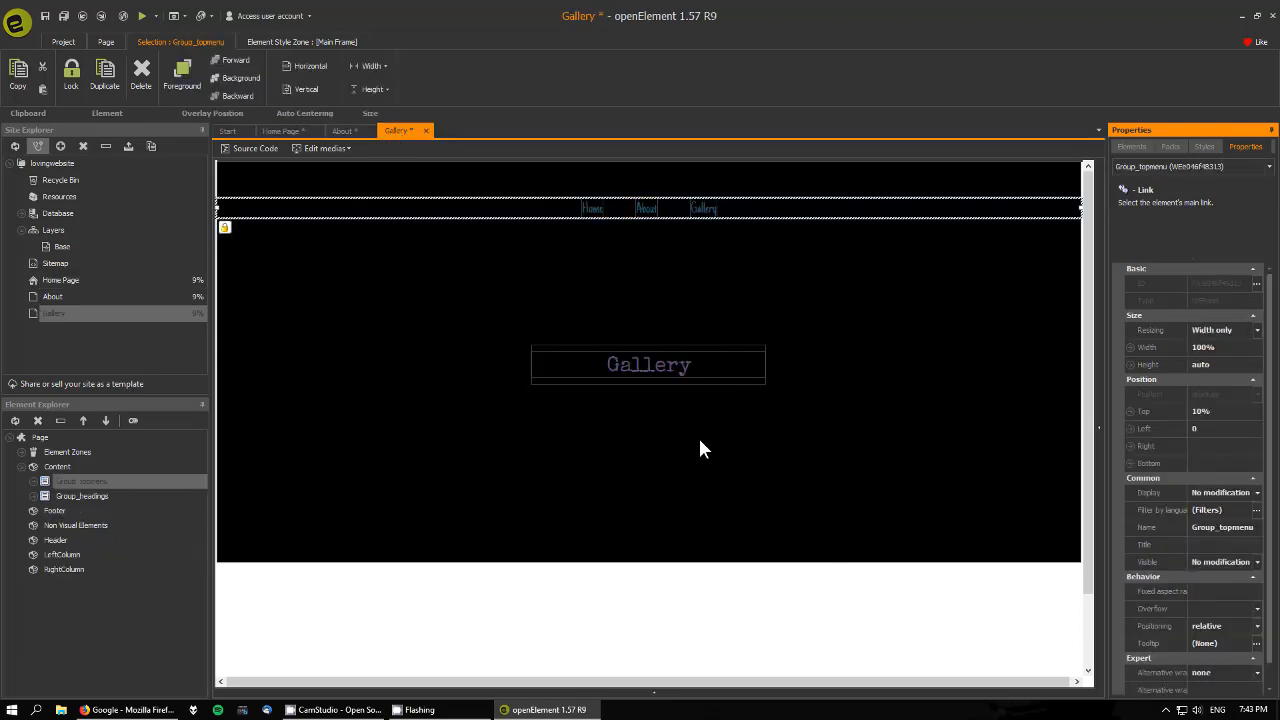
Add a Frame element to the Gallery page and move it into the content of Group_headings, below the Gallery heading.
click(1132, 147)
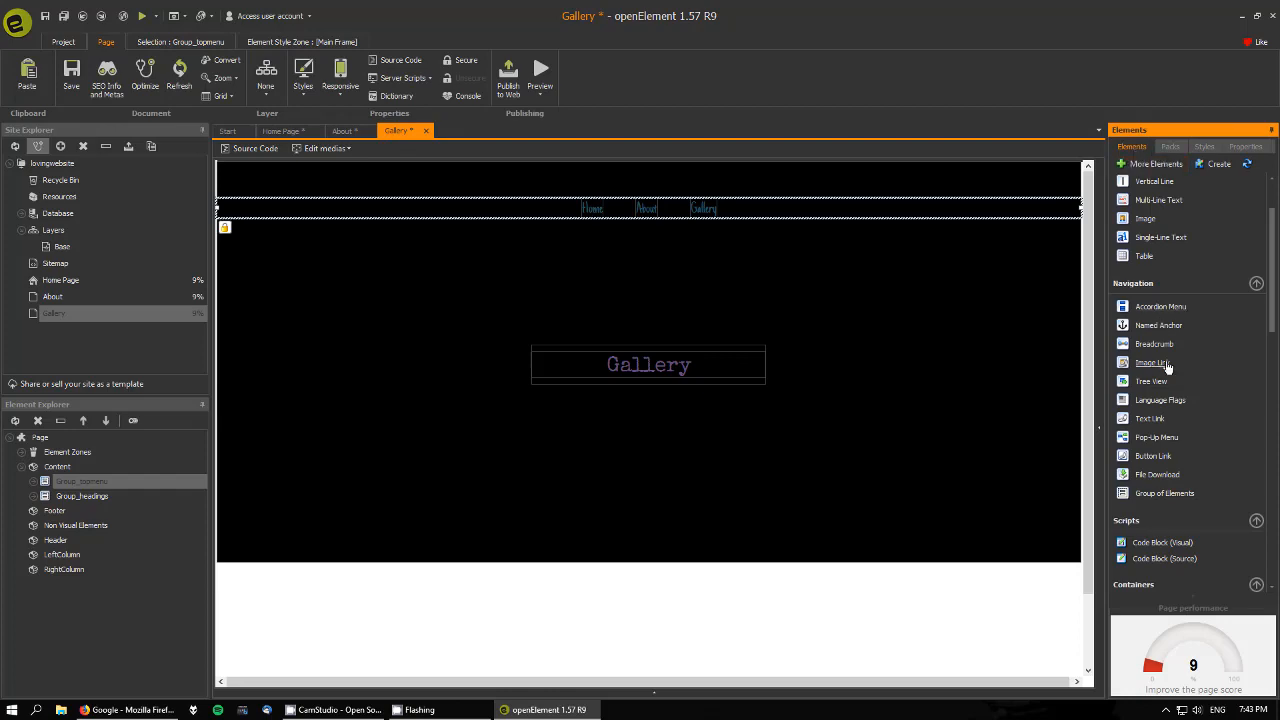
drag(1274, 286, 1275, 268)
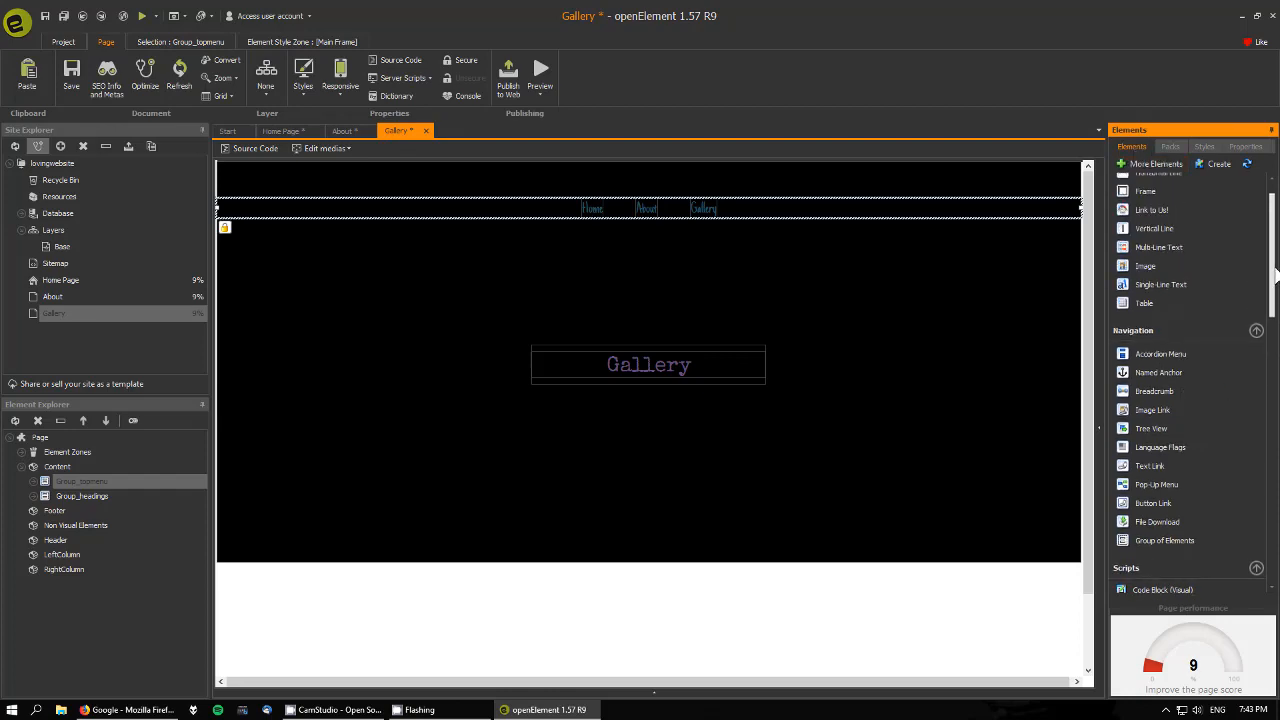
scroll(1275, 268, up, 1)
mouse_move(1145, 224)
mouse_down()
mouse_move(657, 385)
mouse_move(652, 375)
mouse_move(650, 455)
mouse_up()
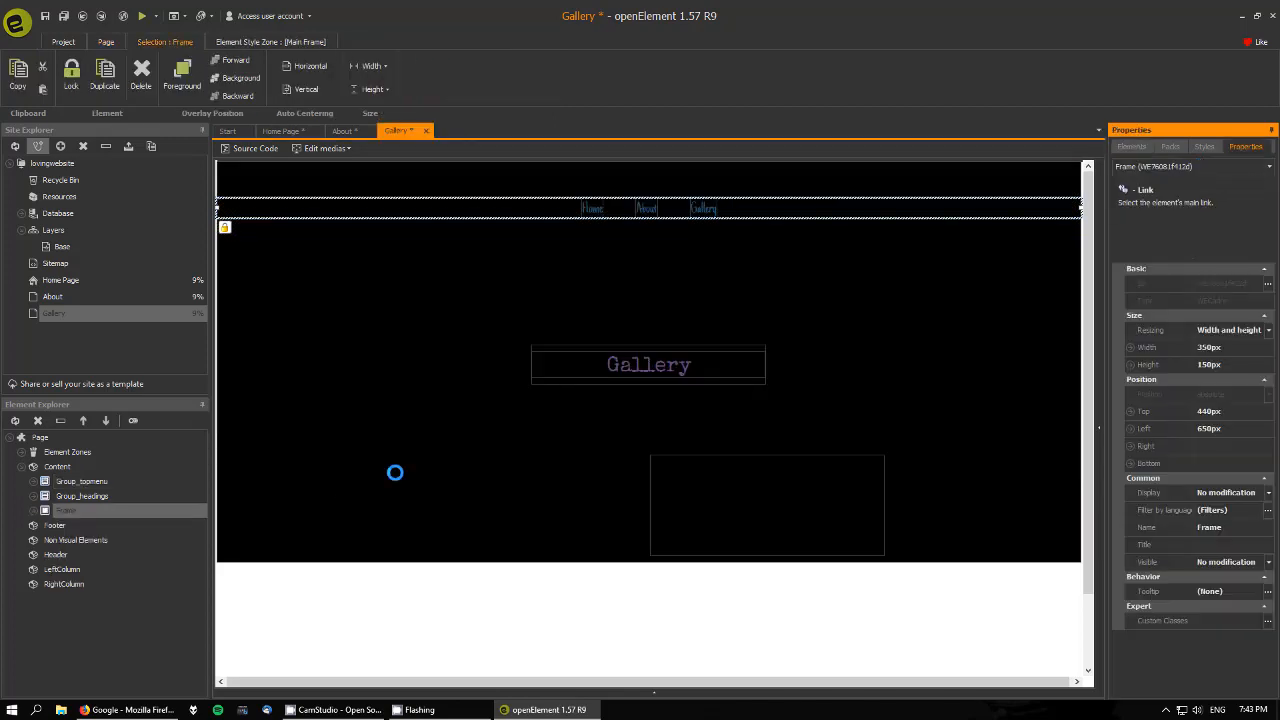
click(35, 495)
drag(55, 545, 70, 525)
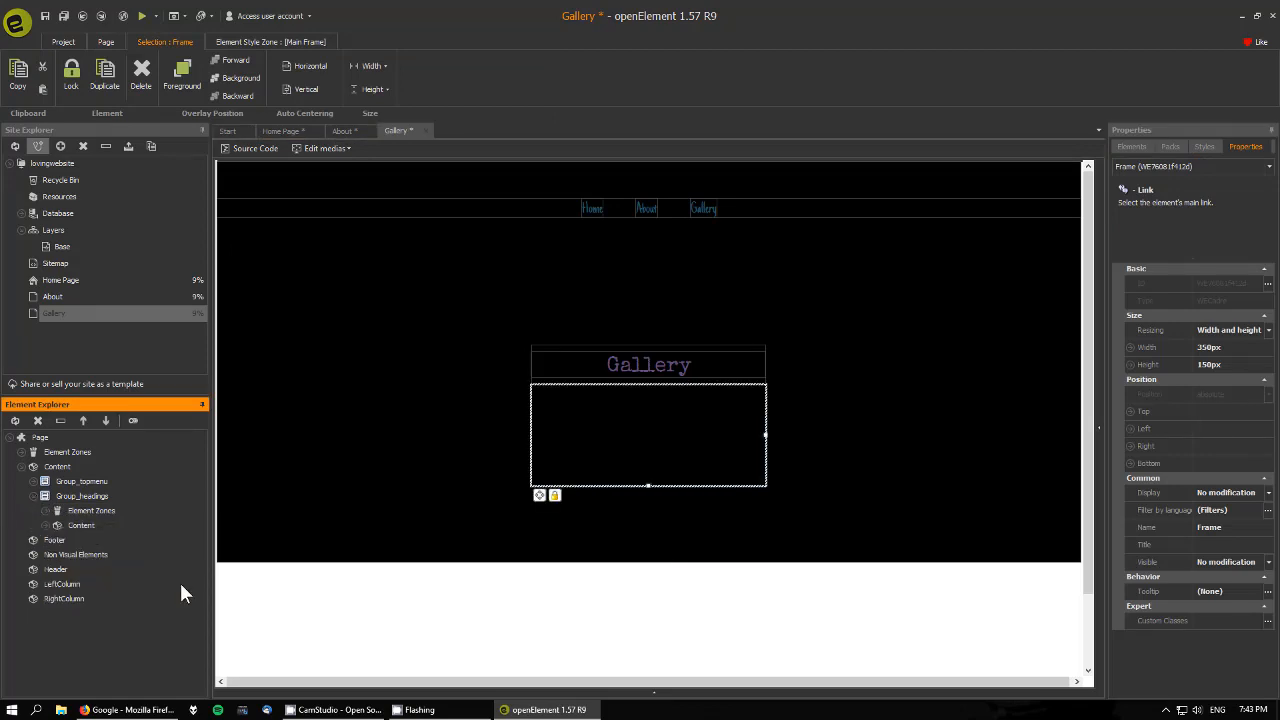
For the frame's background image, add Curved-and-Folded-ear-Cats.jpg from the Desktop to the file library.
click(1204, 147)
click(1168, 184)
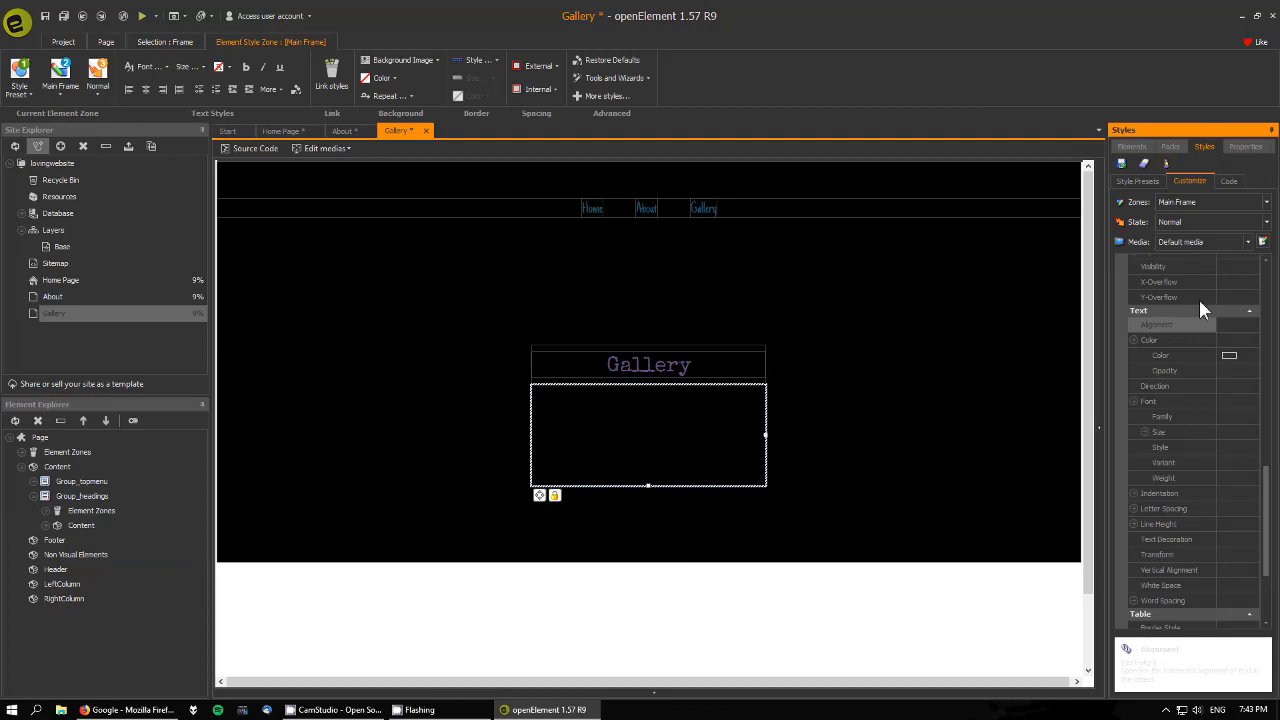
drag(1268, 475, 1277, 270)
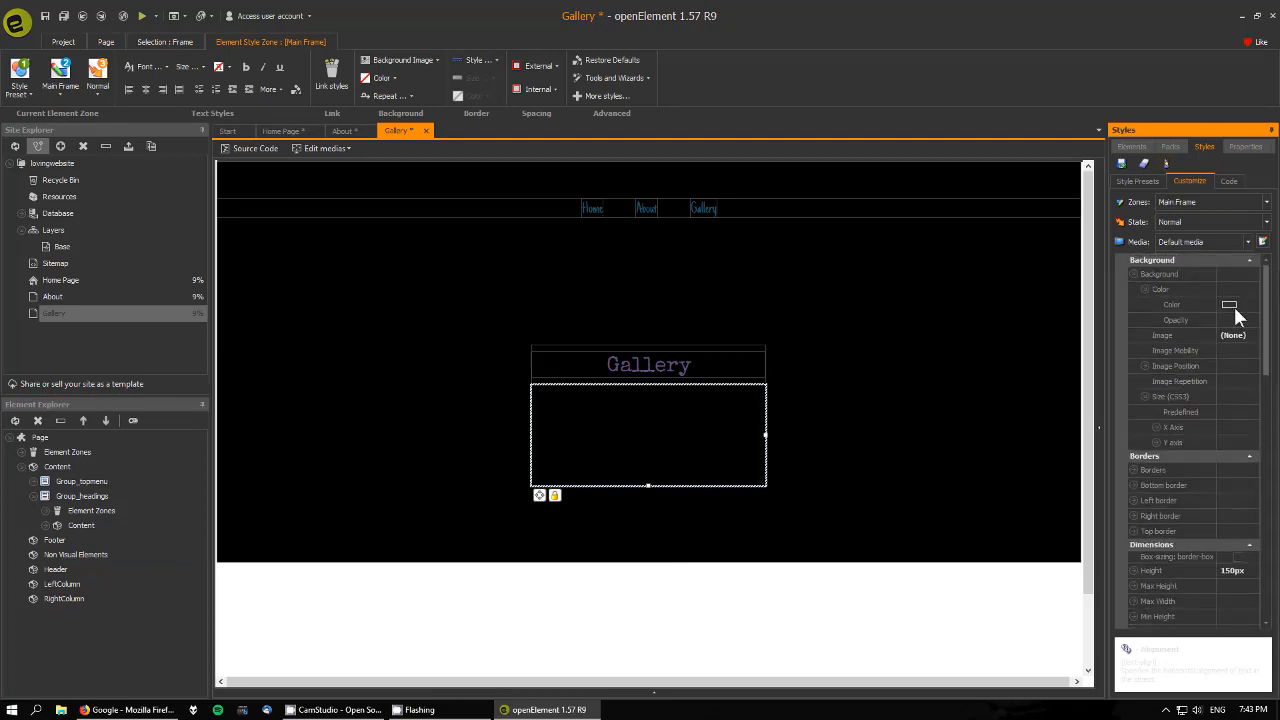
click(1240, 337)
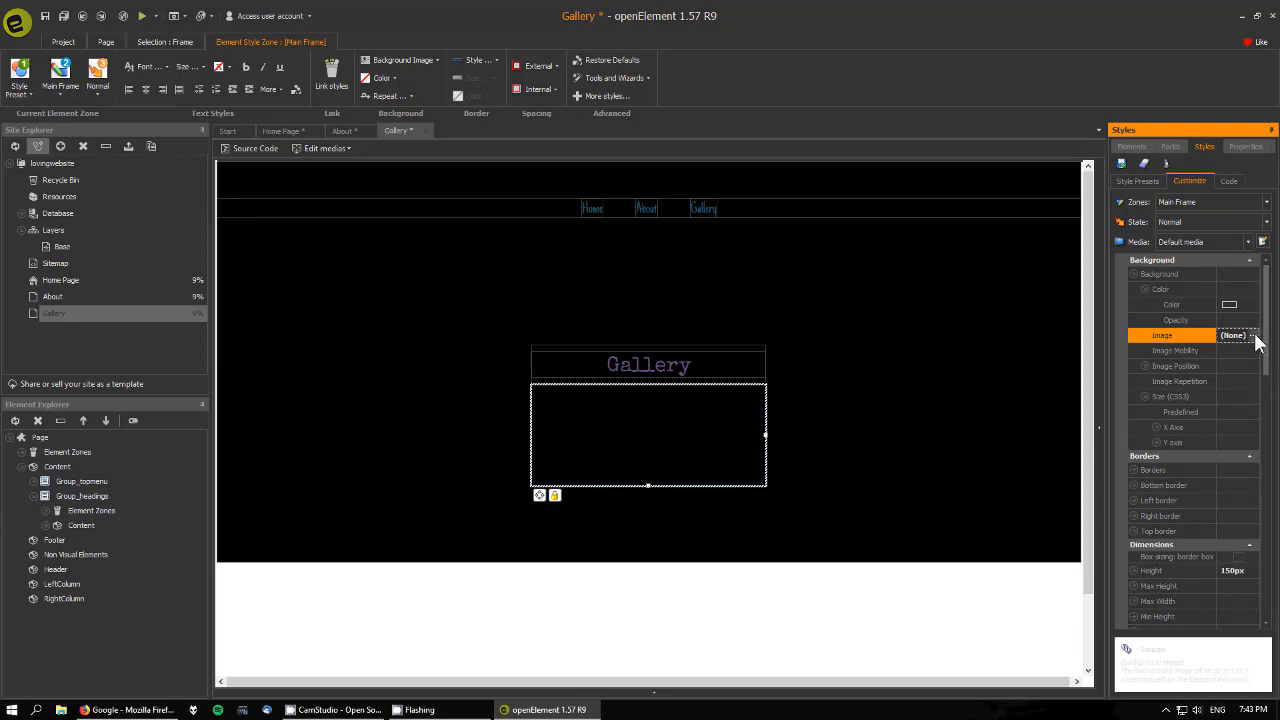
click(1253, 335)
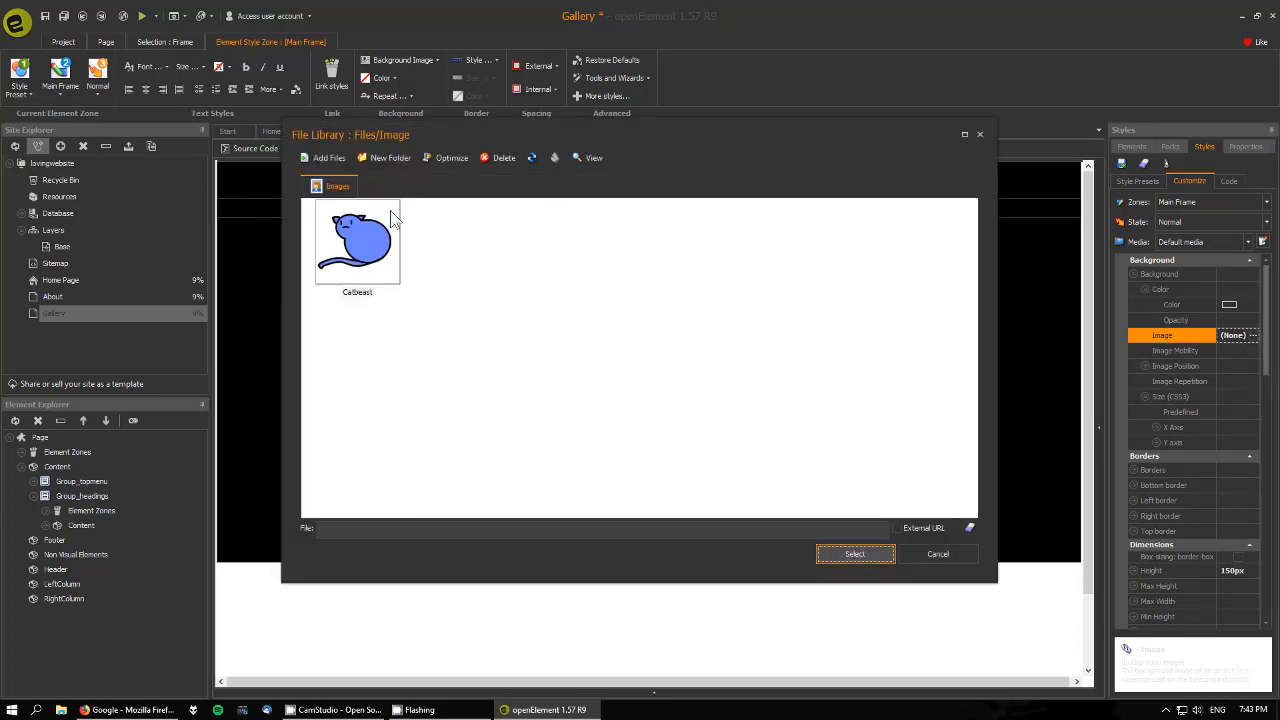
click(322, 158)
click(1031, 355)
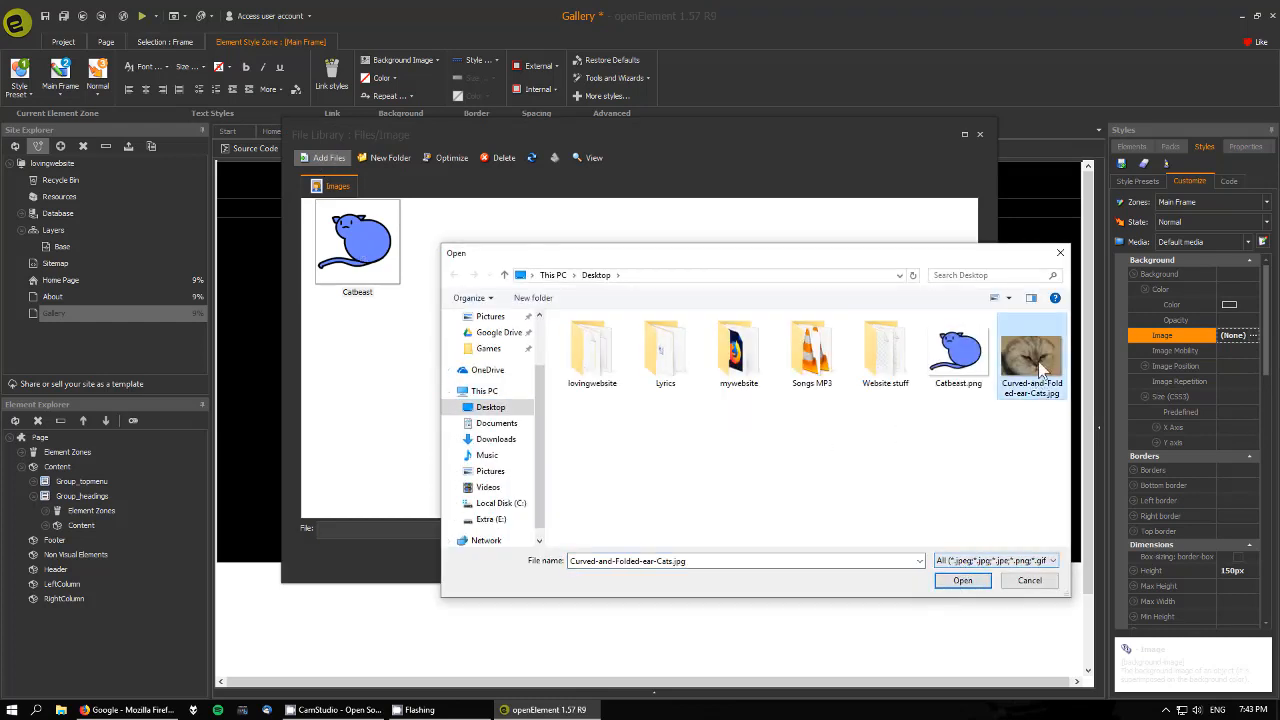
click(965, 581)
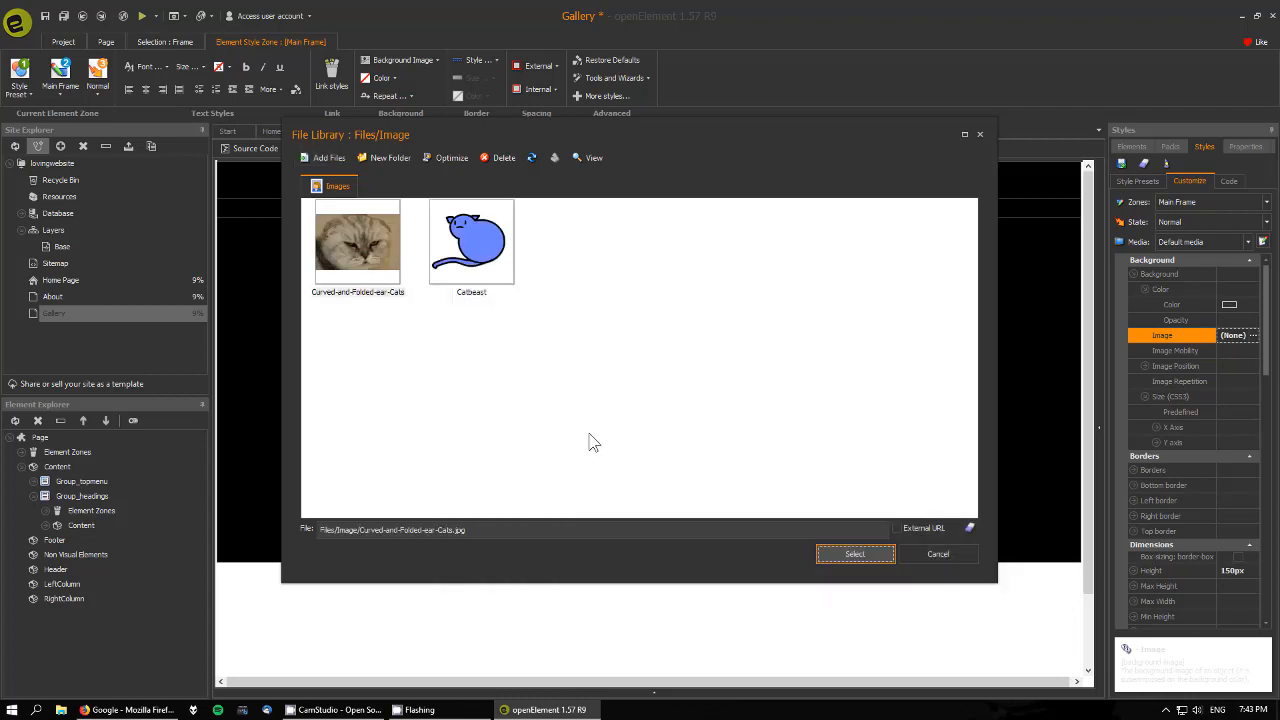
Choose Curved-and-Folded-ear-Cats in the file library as the frame's background image.
click(338, 232)
click(346, 413)
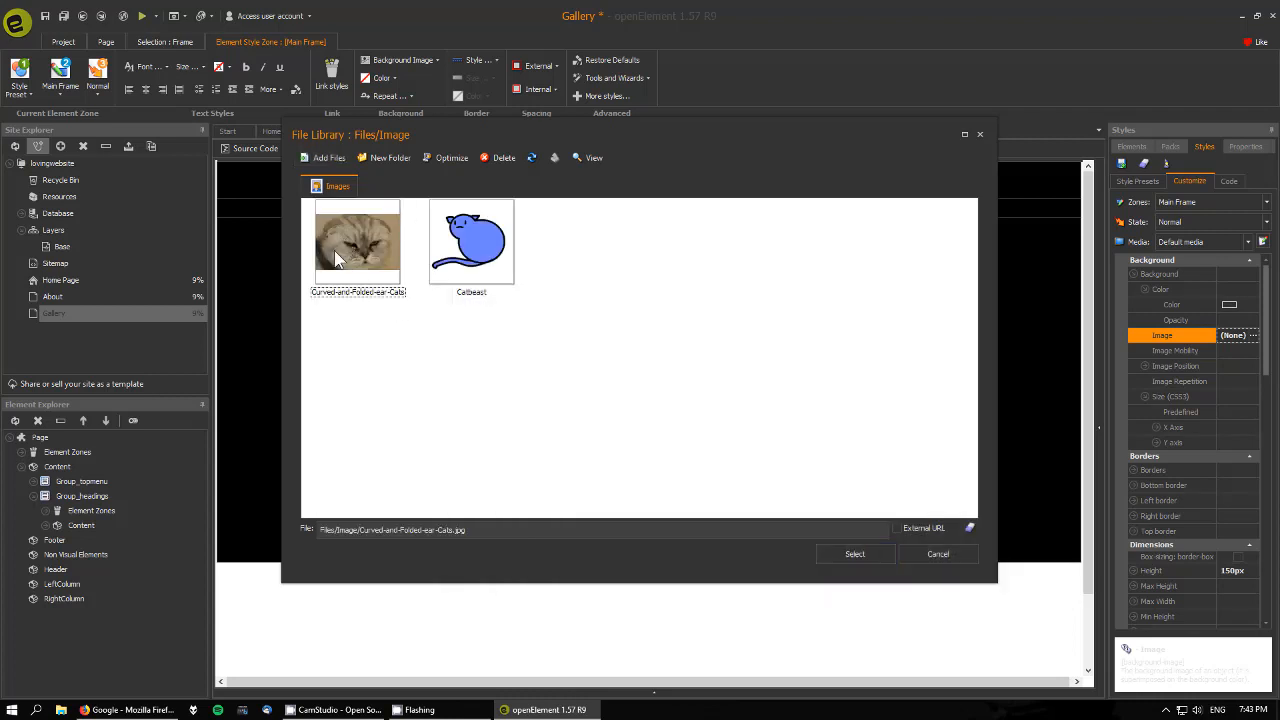
click(335, 252)
click(396, 322)
click(370, 244)
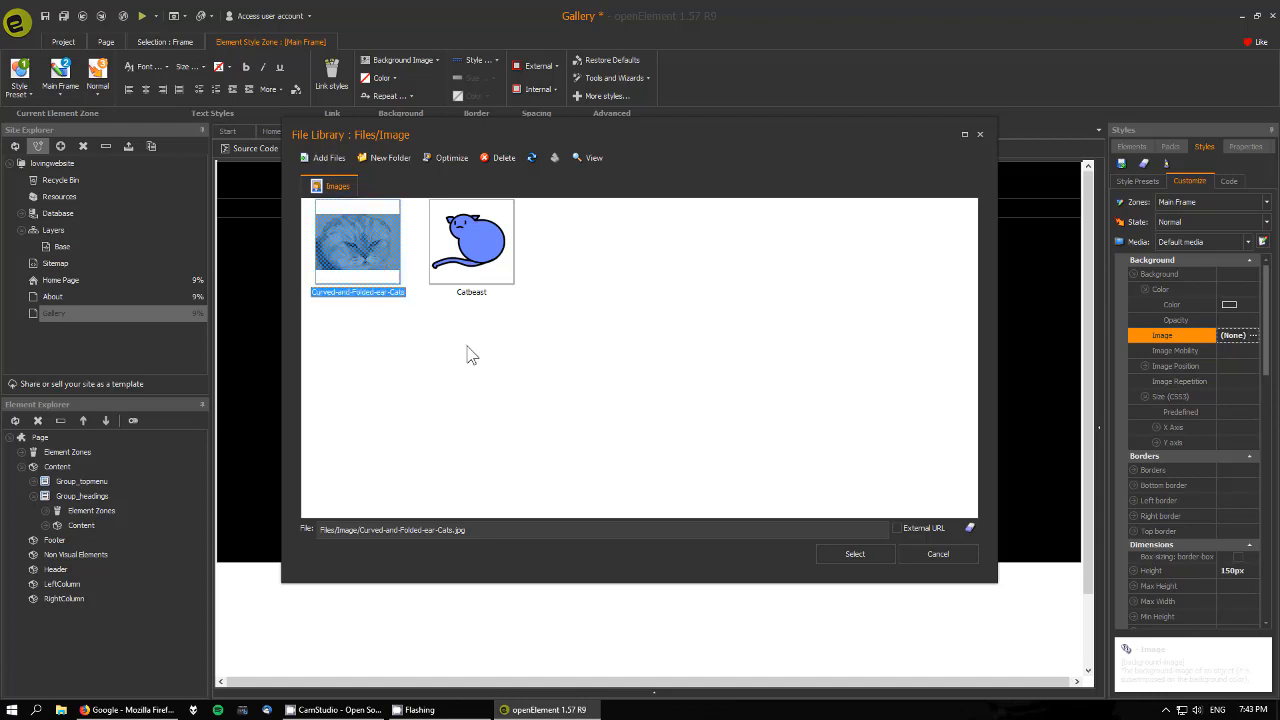
click(386, 352)
click(373, 273)
click(880, 562)
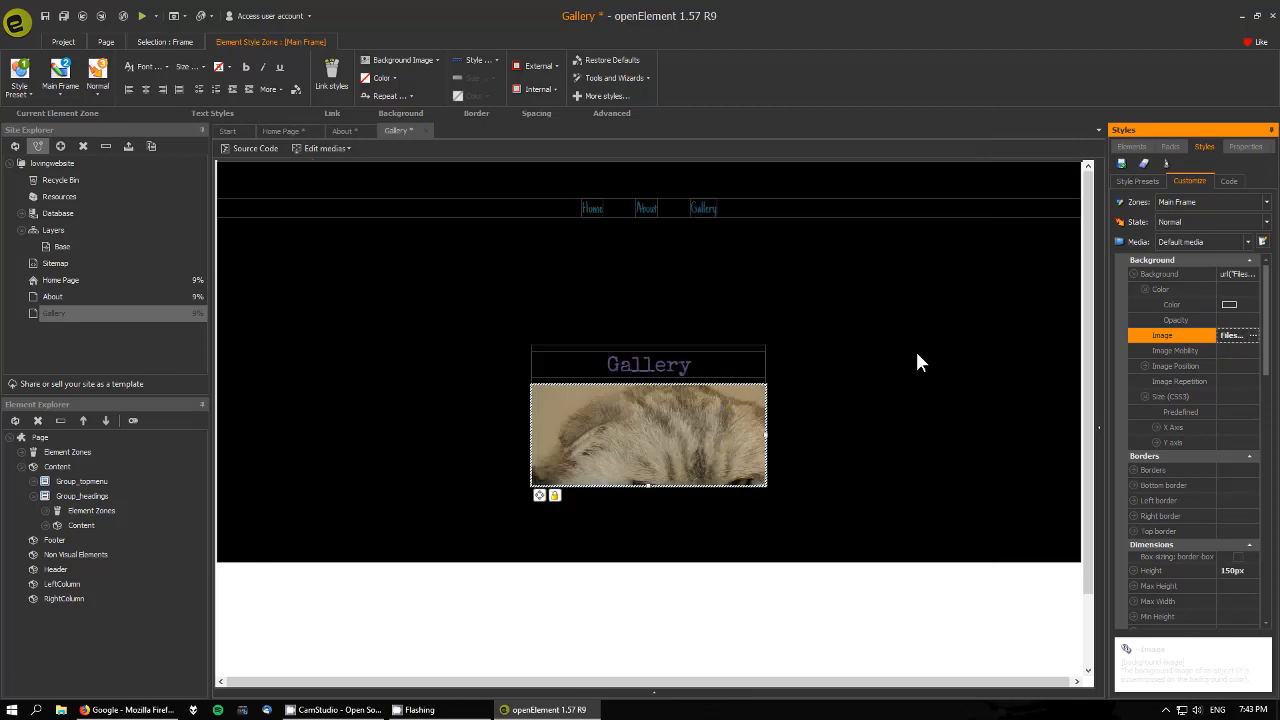
Set the predefined position of the frame's background image to centered.
click(1228, 367)
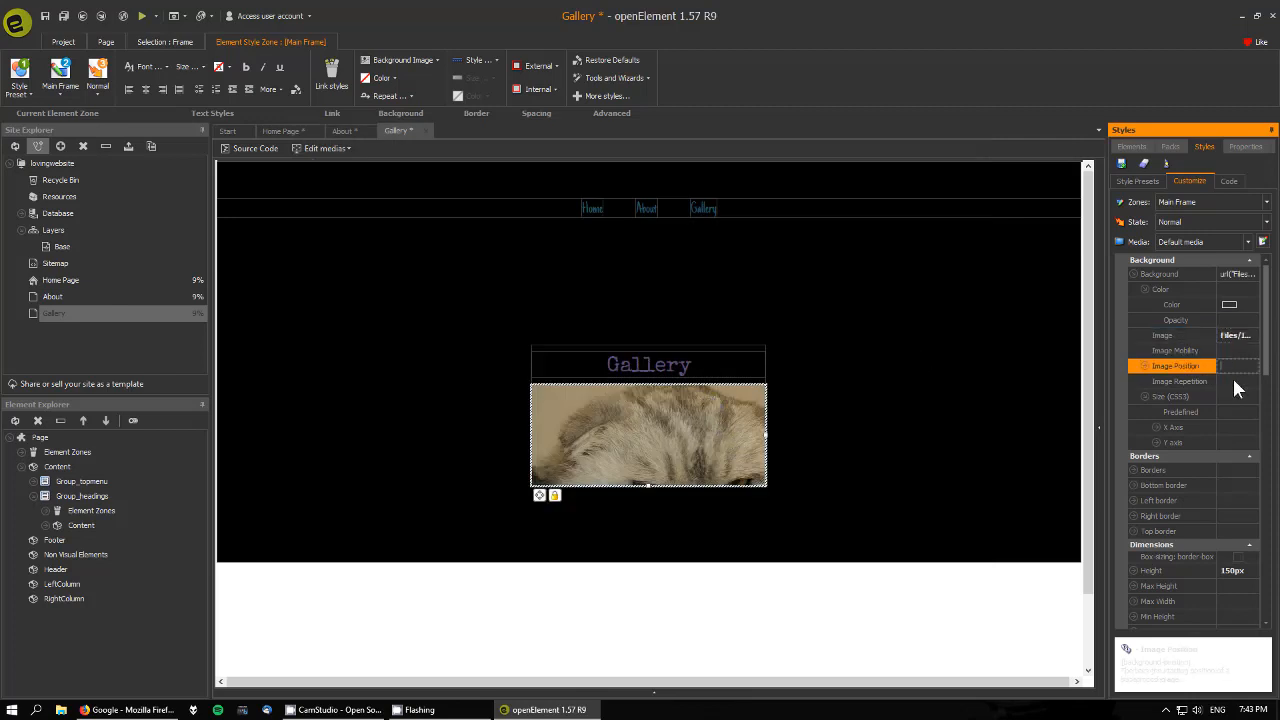
click(1146, 367)
click(1250, 381)
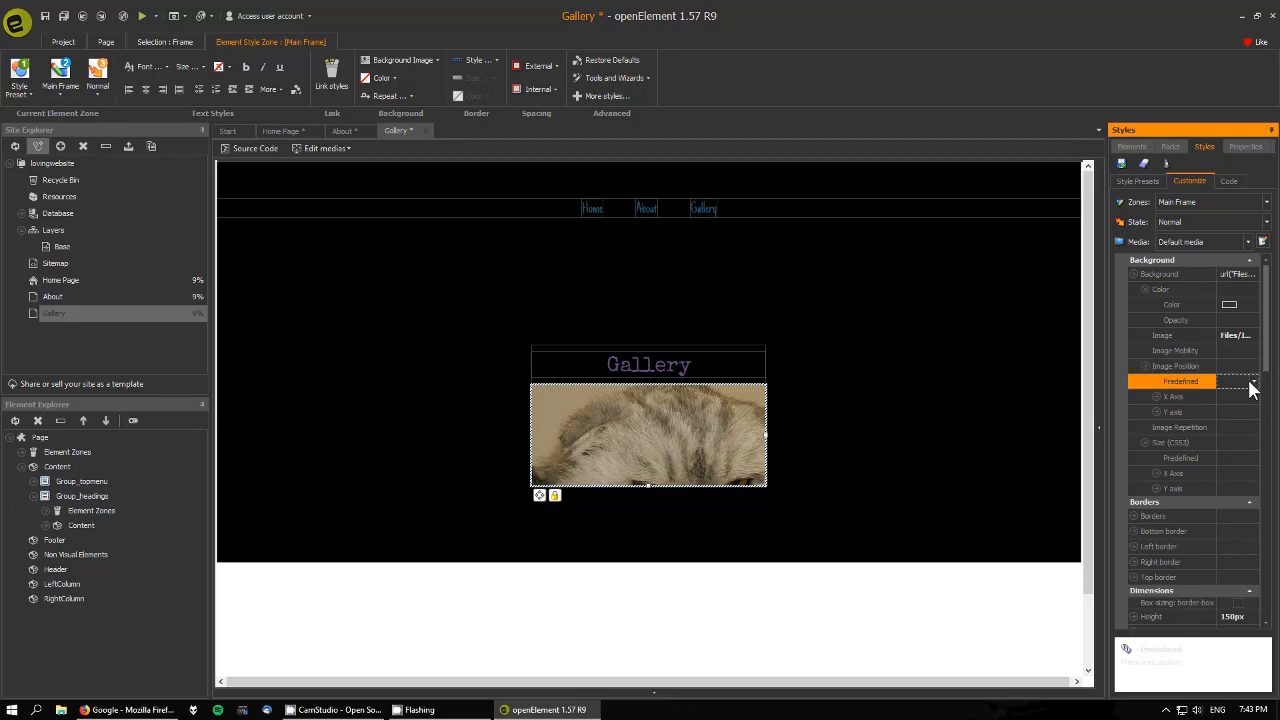
click(1256, 385)
click(1237, 447)
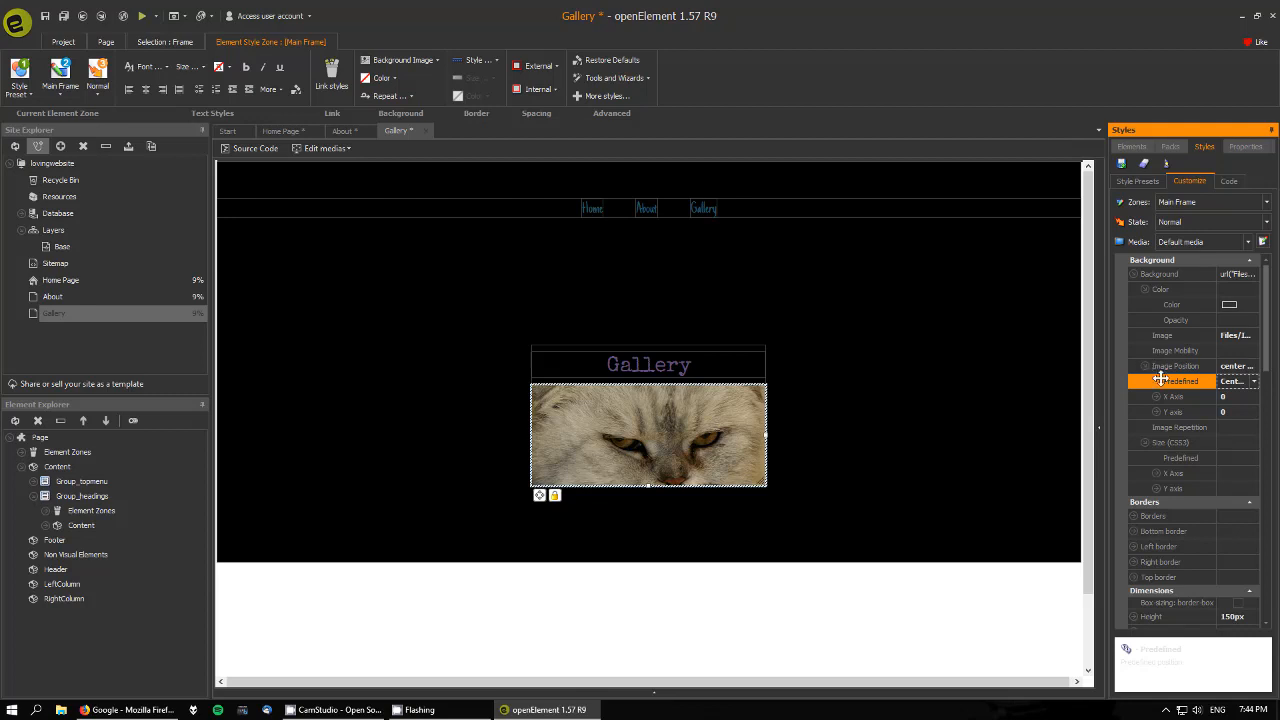
Set the image repetition of the frame's background to Fixed.
click(1252, 426)
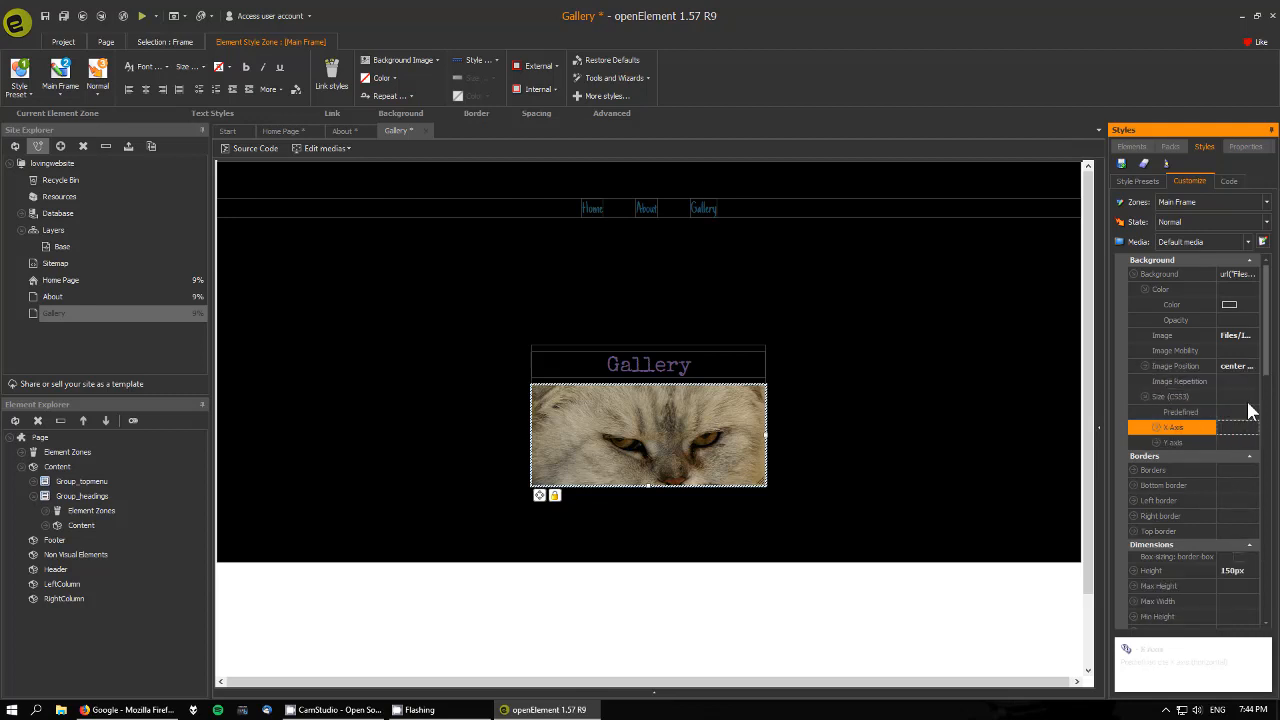
click(1248, 402)
click(1250, 371)
click(1254, 381)
click(1254, 382)
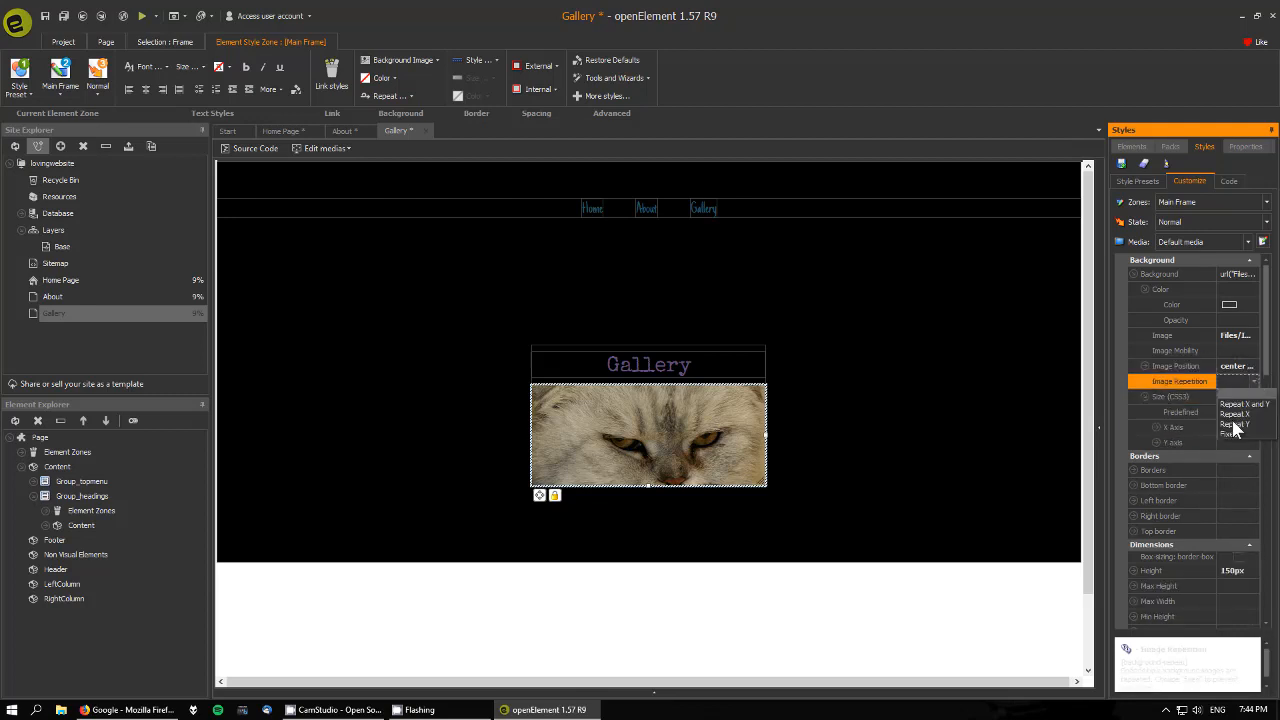
click(1228, 434)
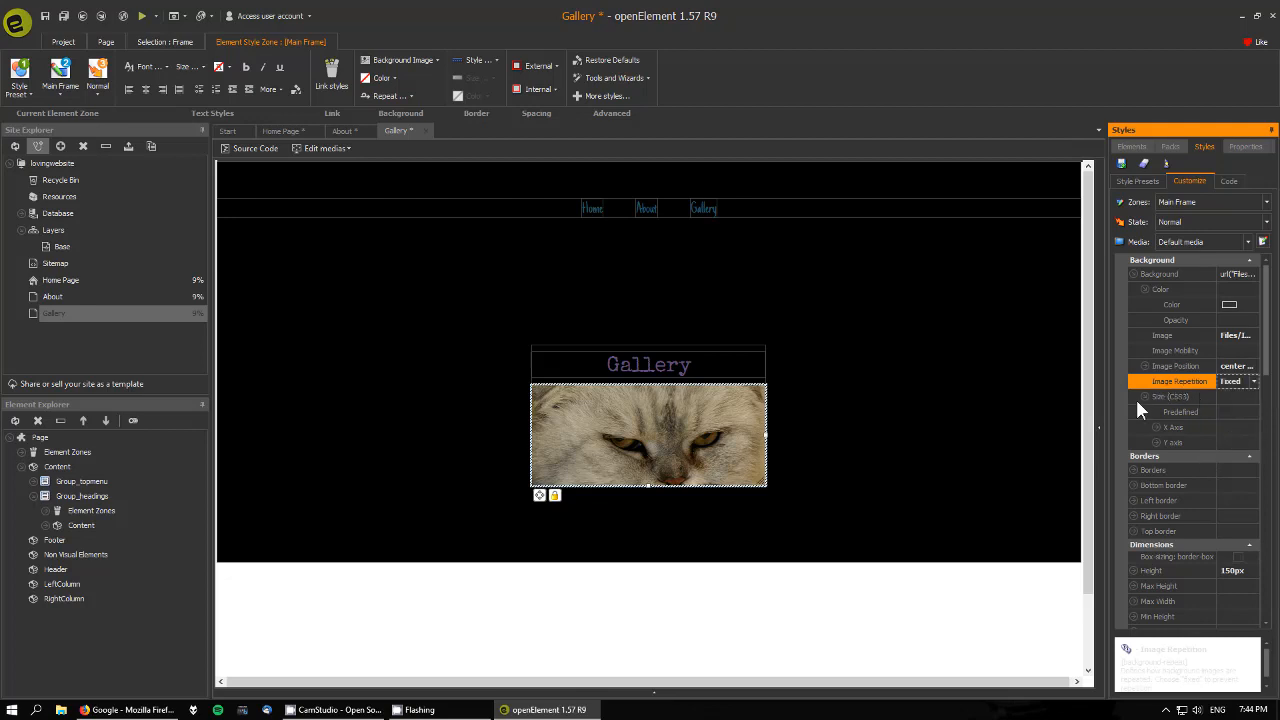
Set the predefined size of the frame's background image to contain.
click(1254, 412)
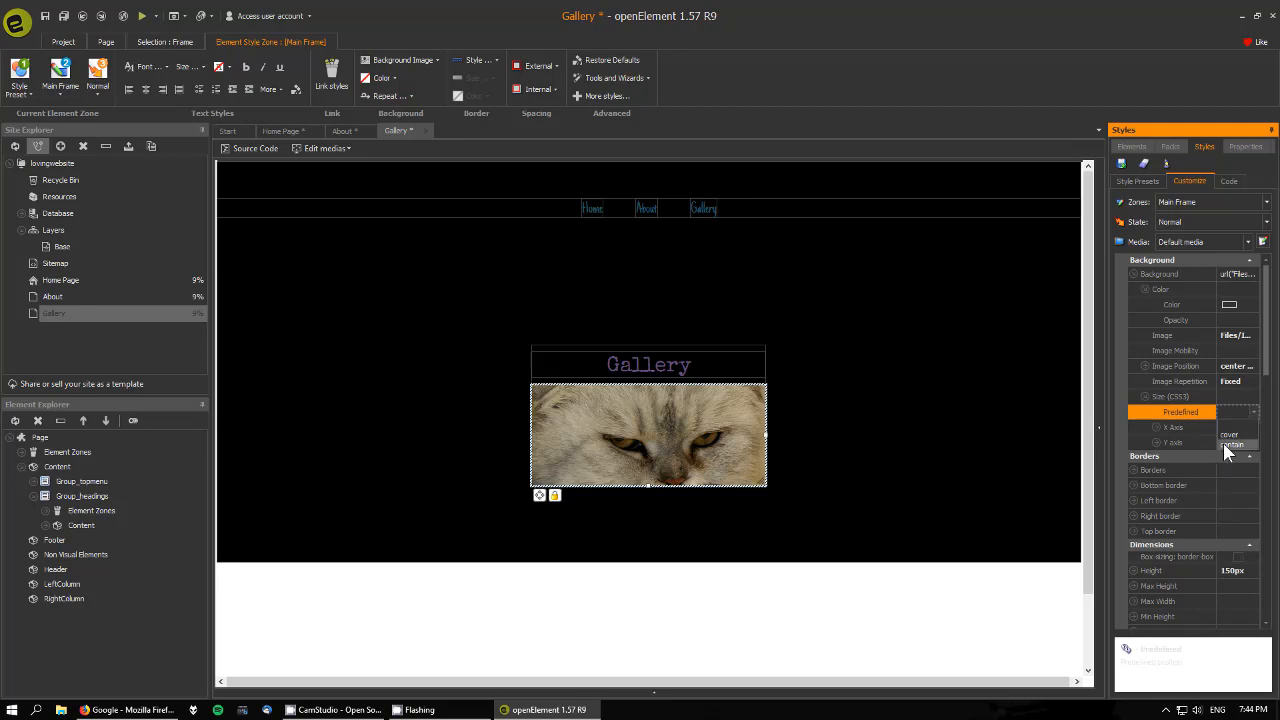
click(1231, 445)
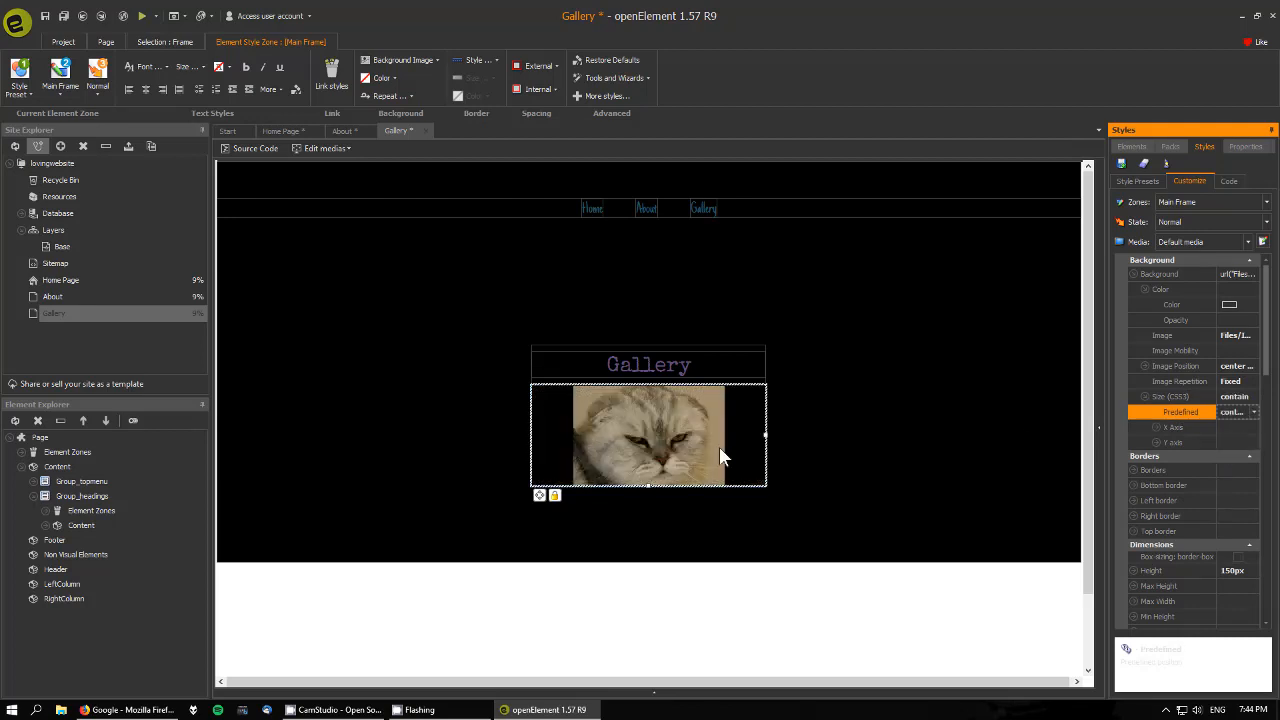
click(872, 436)
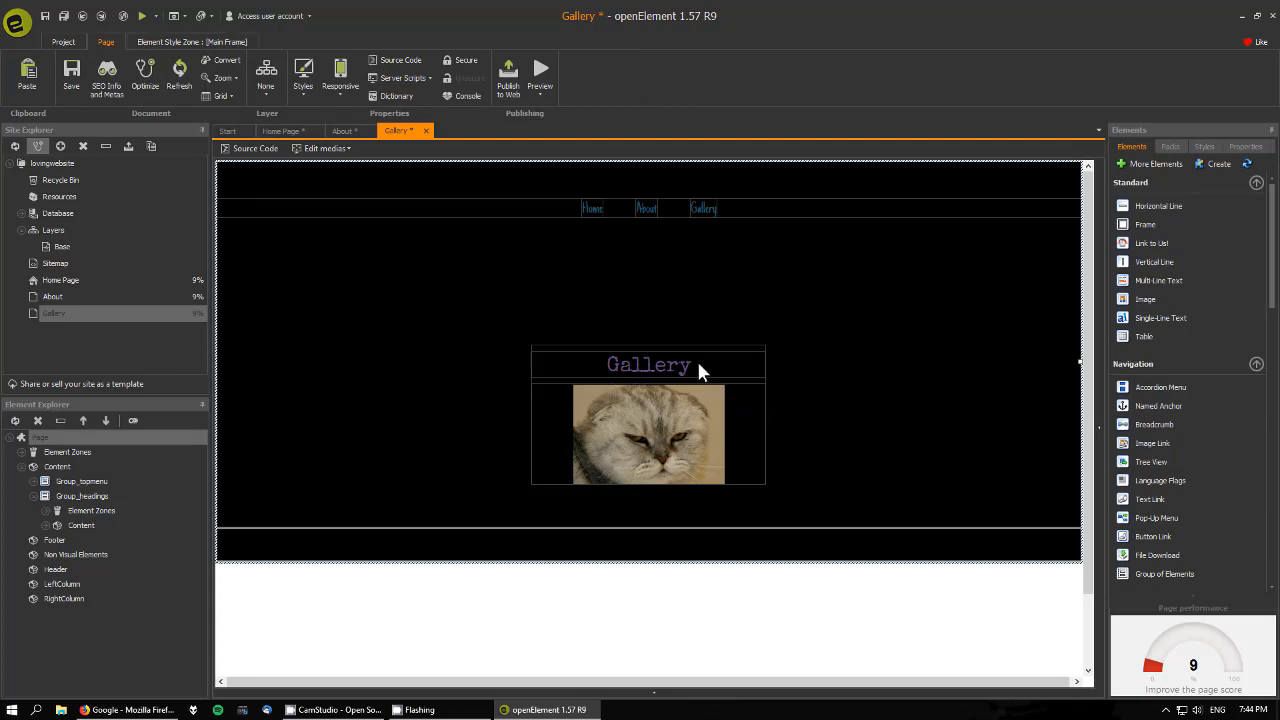
Preview the Home Page in Firefox, try its Home, About and Gallery menu links, and return to openElement.
click(281, 131)
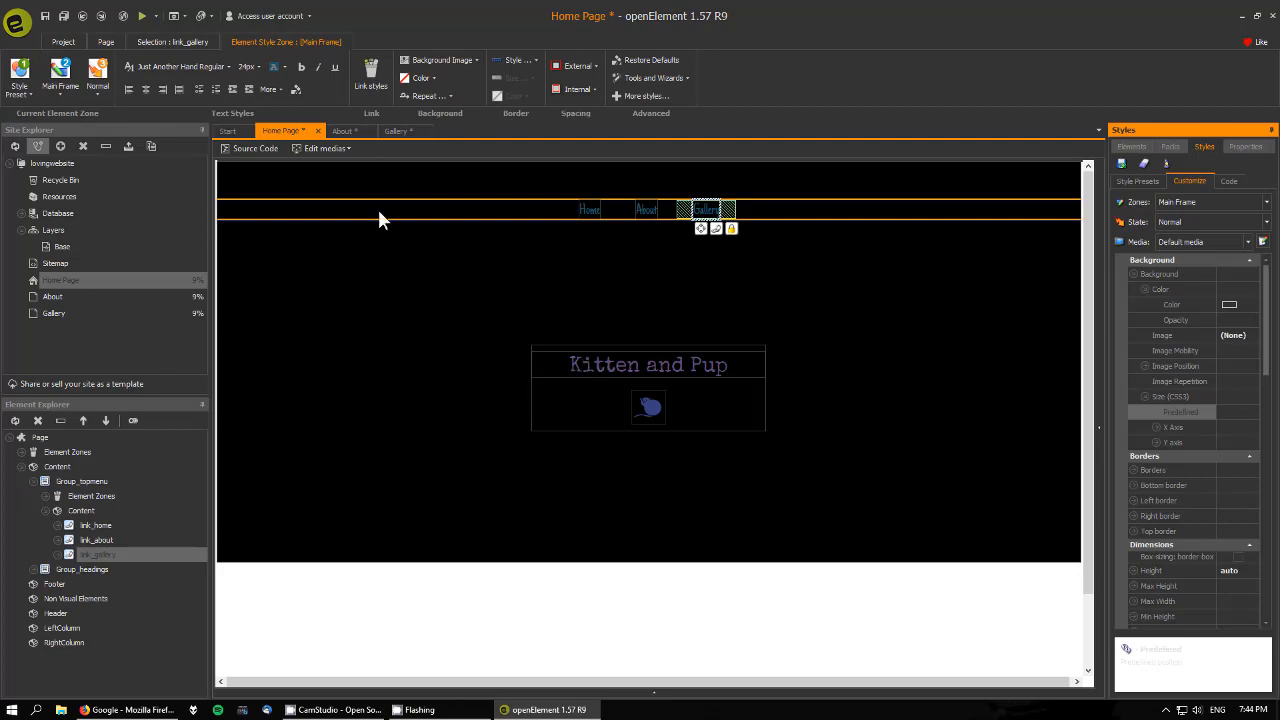
click(139, 17)
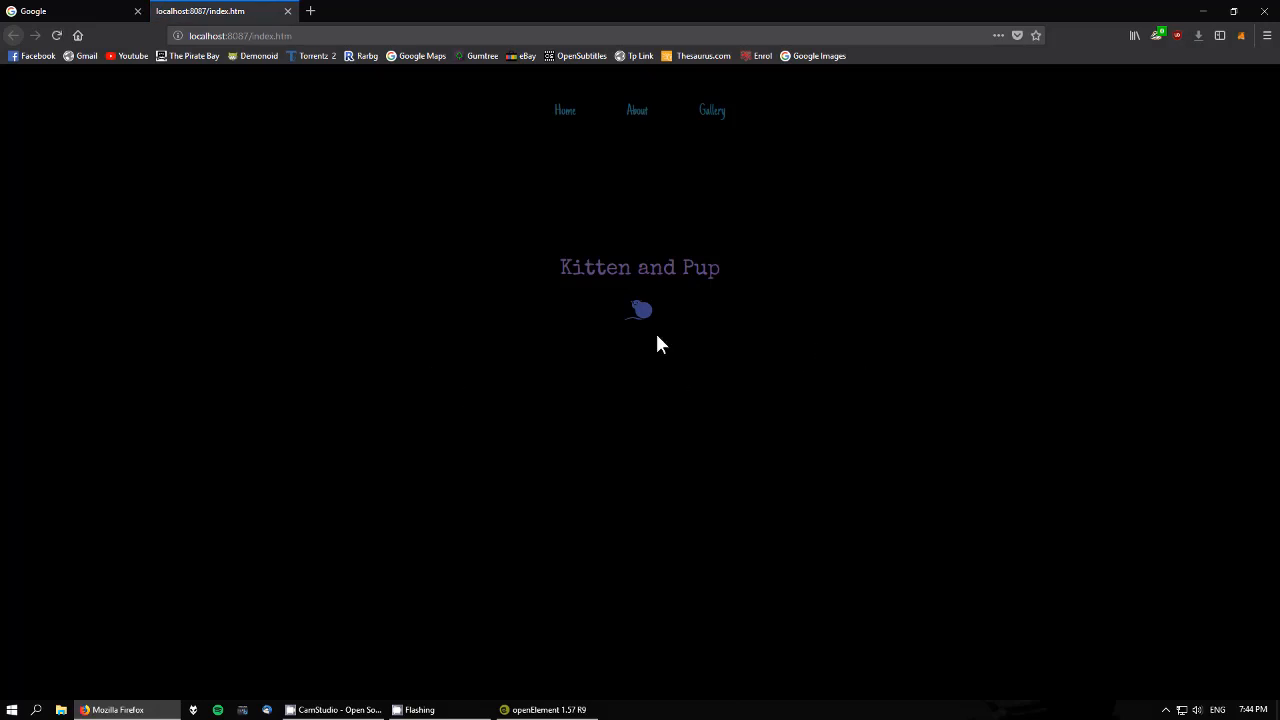
click(560, 117)
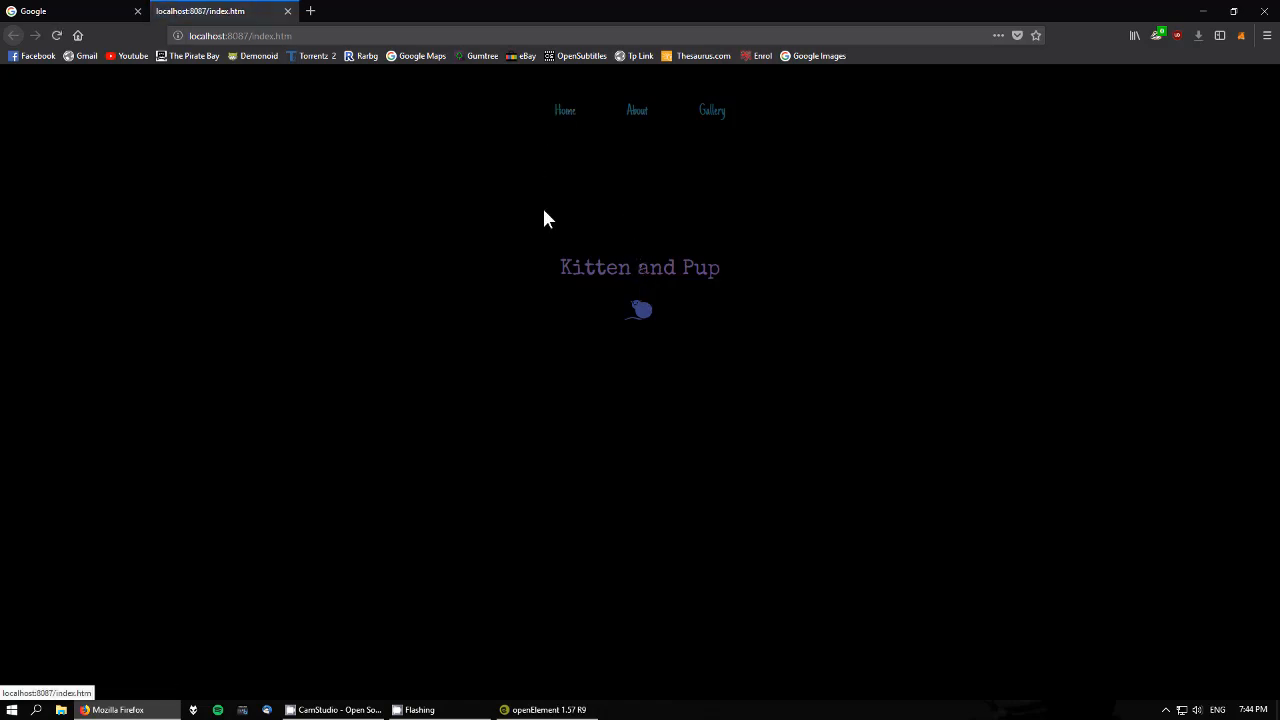
click(637, 112)
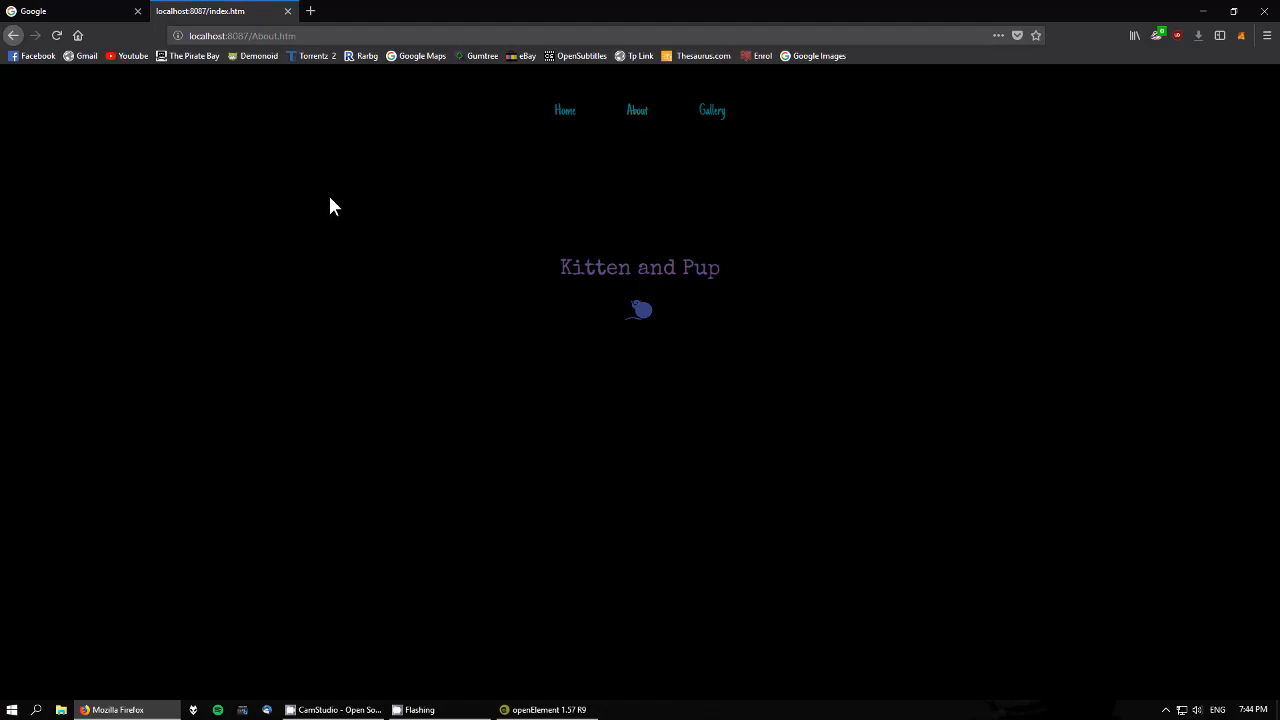
click(707, 116)
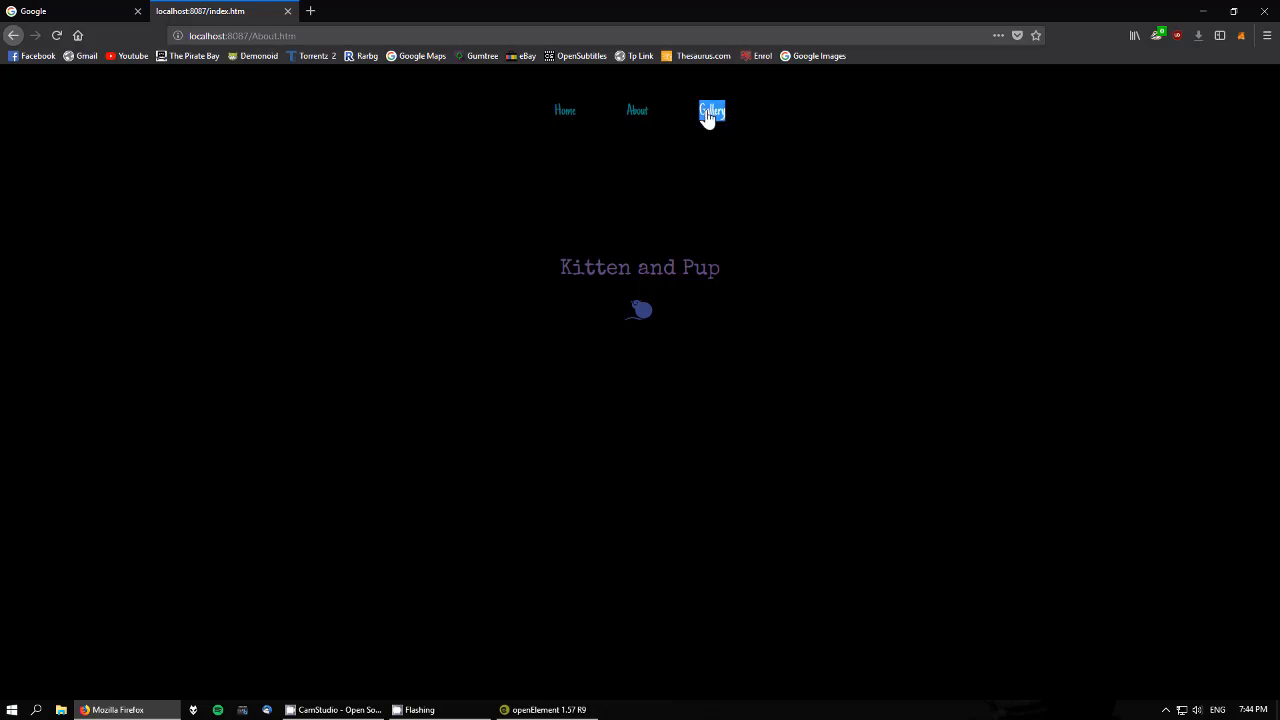
click(564, 111)
click(288, 12)
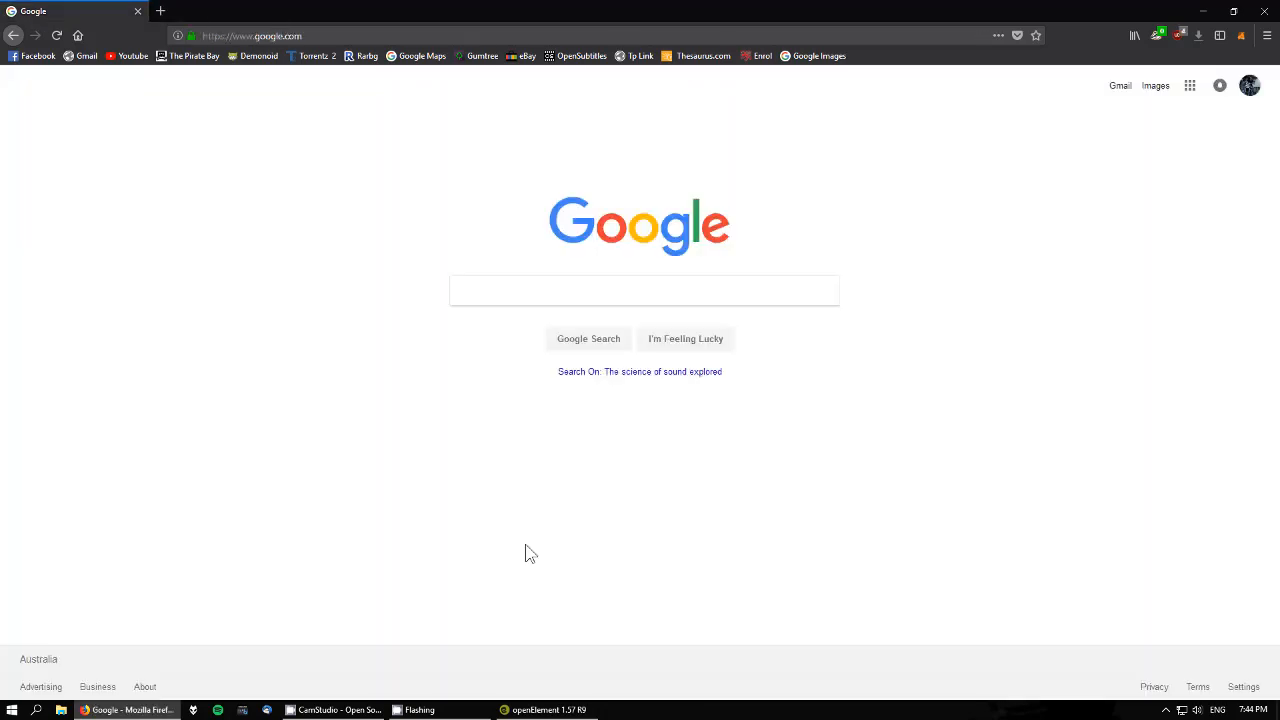
click(549, 709)
Save all open pages of the site.
click(717, 292)
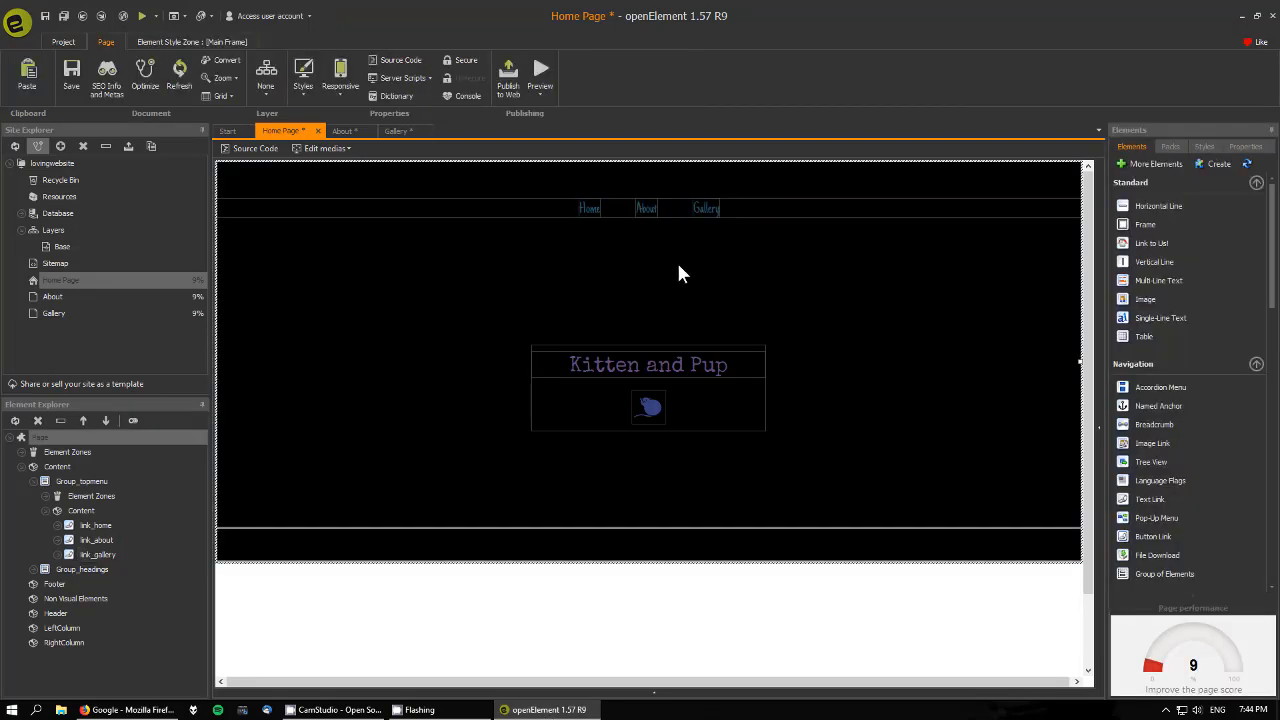
click(645, 208)
click(670, 274)
click(64, 17)
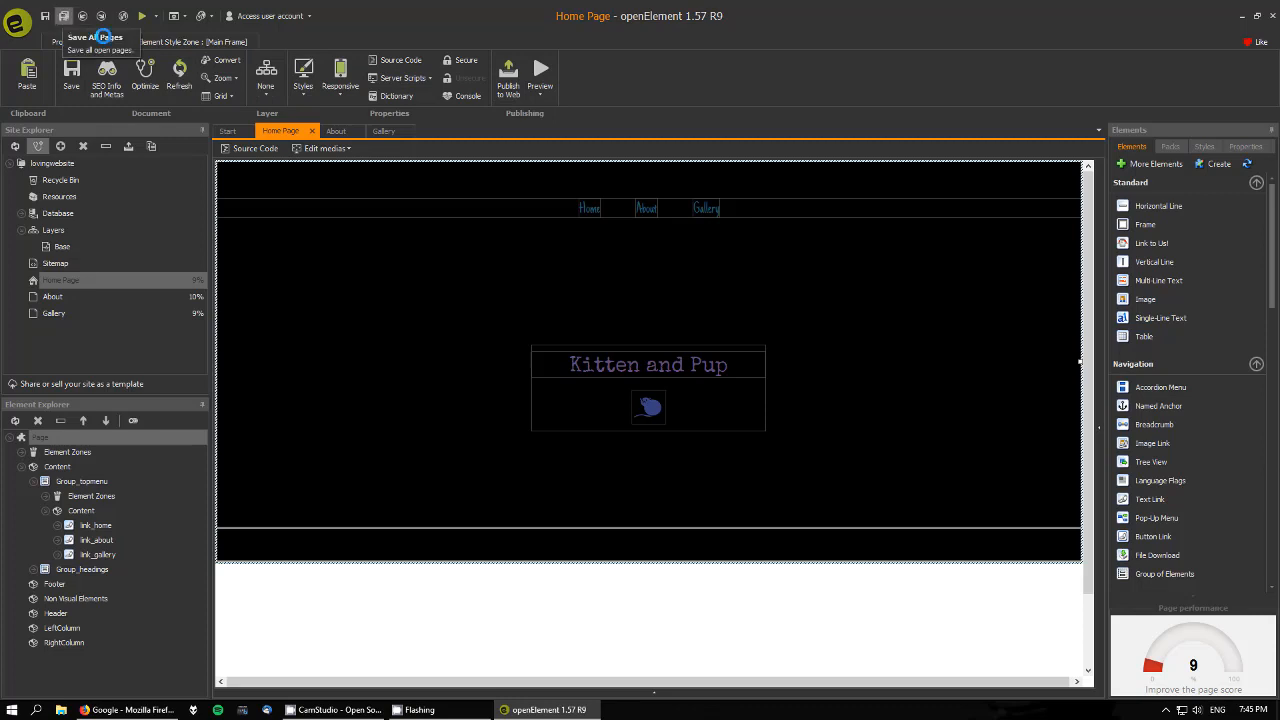
Preview the saved site in Firefox, test its top menu links again, and return to openElement.
click(539, 69)
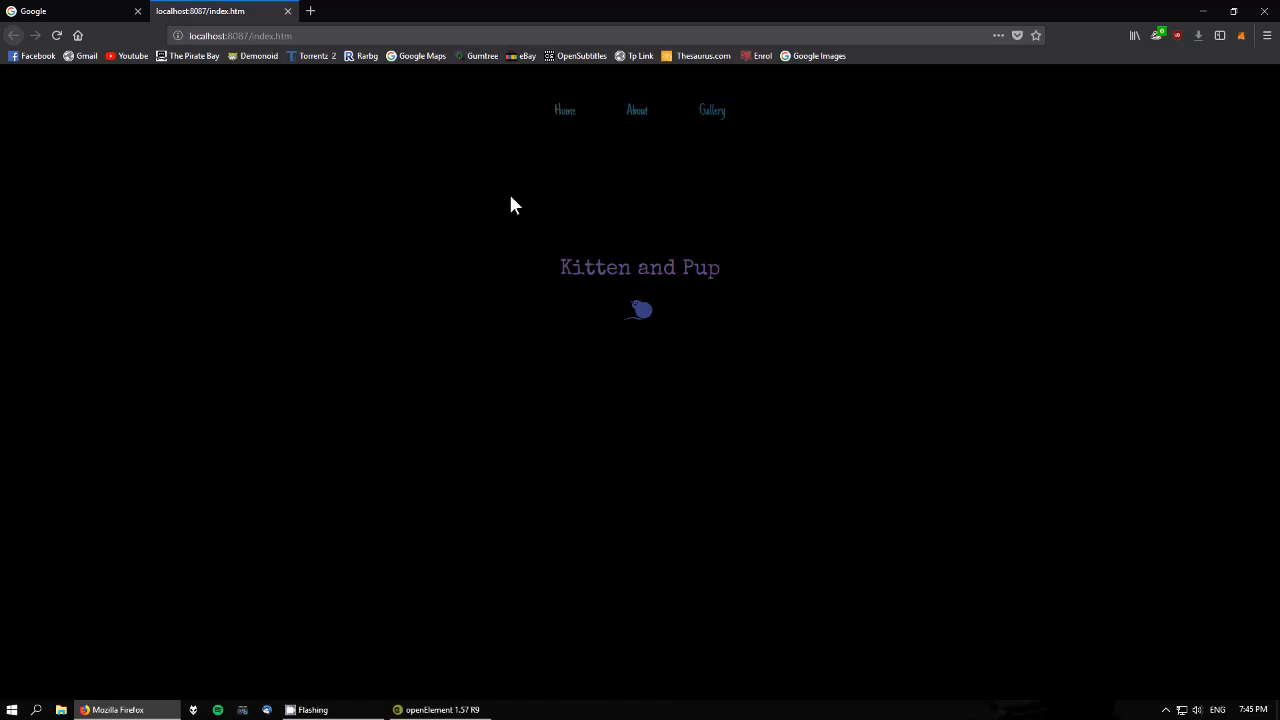
click(561, 121)
click(641, 120)
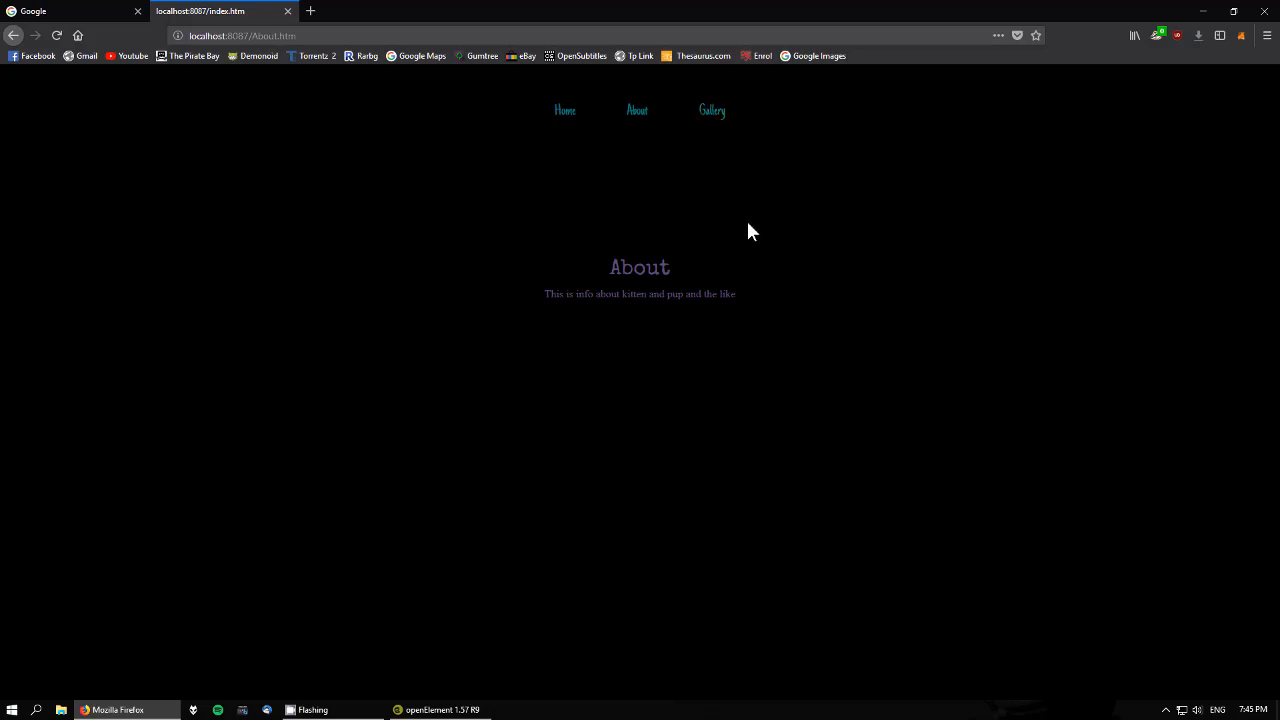
double_click(709, 117)
click(638, 114)
click(288, 11)
click(440, 709)
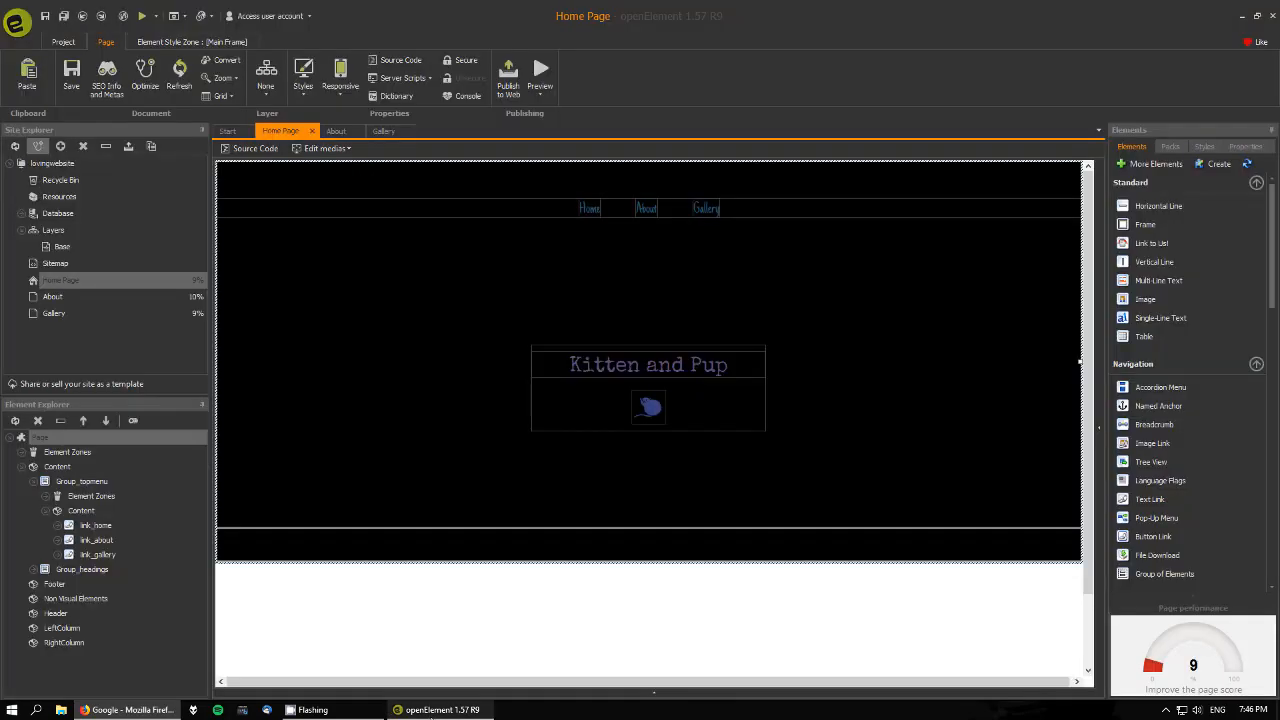
Inspect the Home Page's three menu links and follow the Gallery link in a Firefox preview before returning to openElement.
click(710, 207)
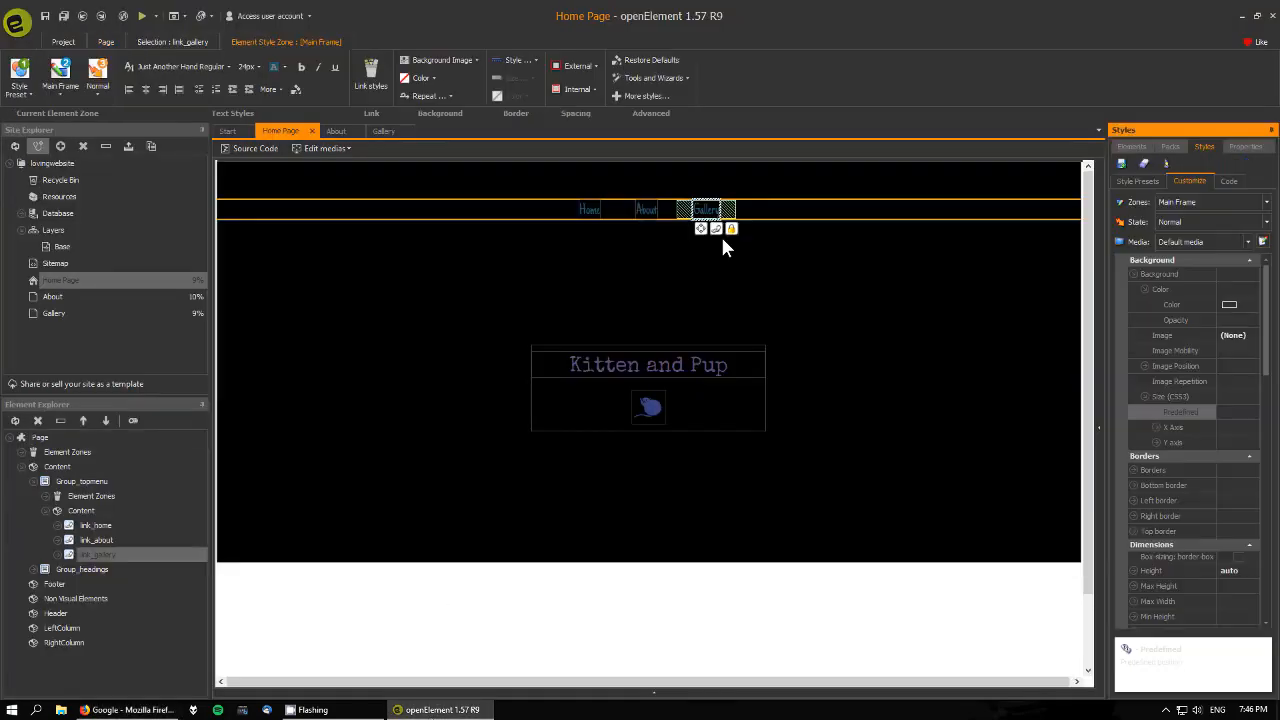
click(645, 210)
click(585, 214)
click(774, 260)
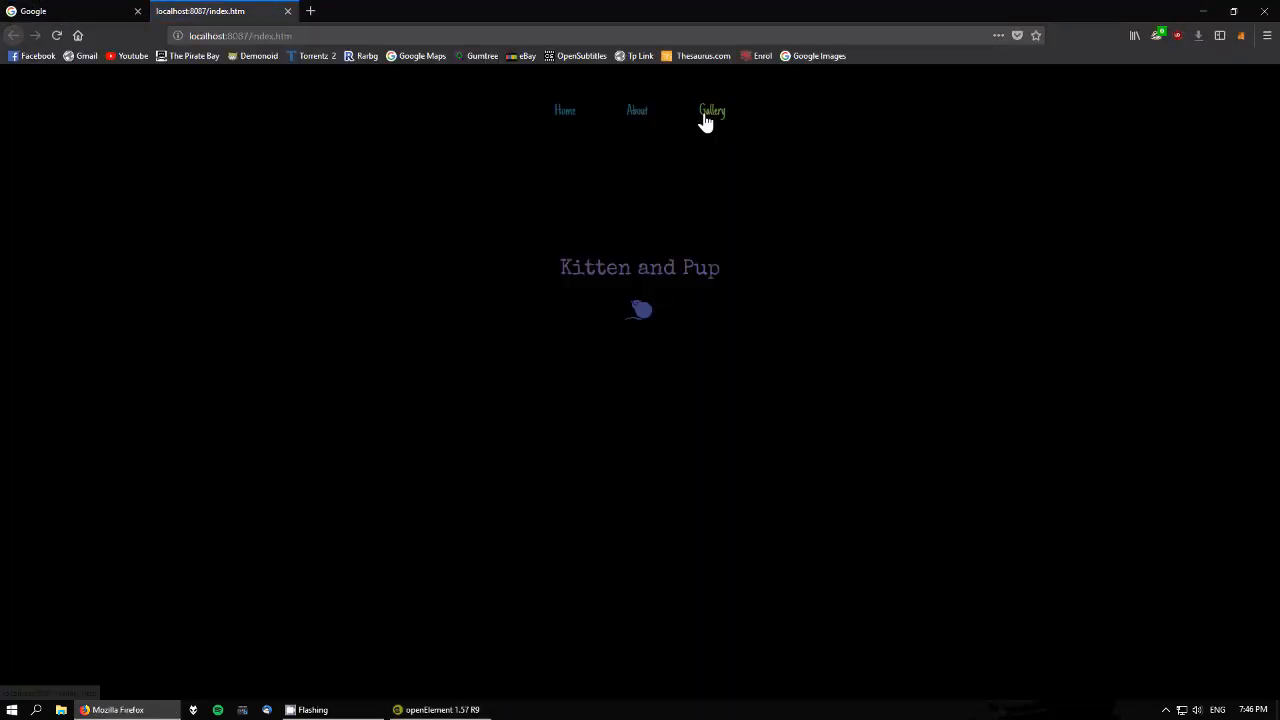
click(703, 118)
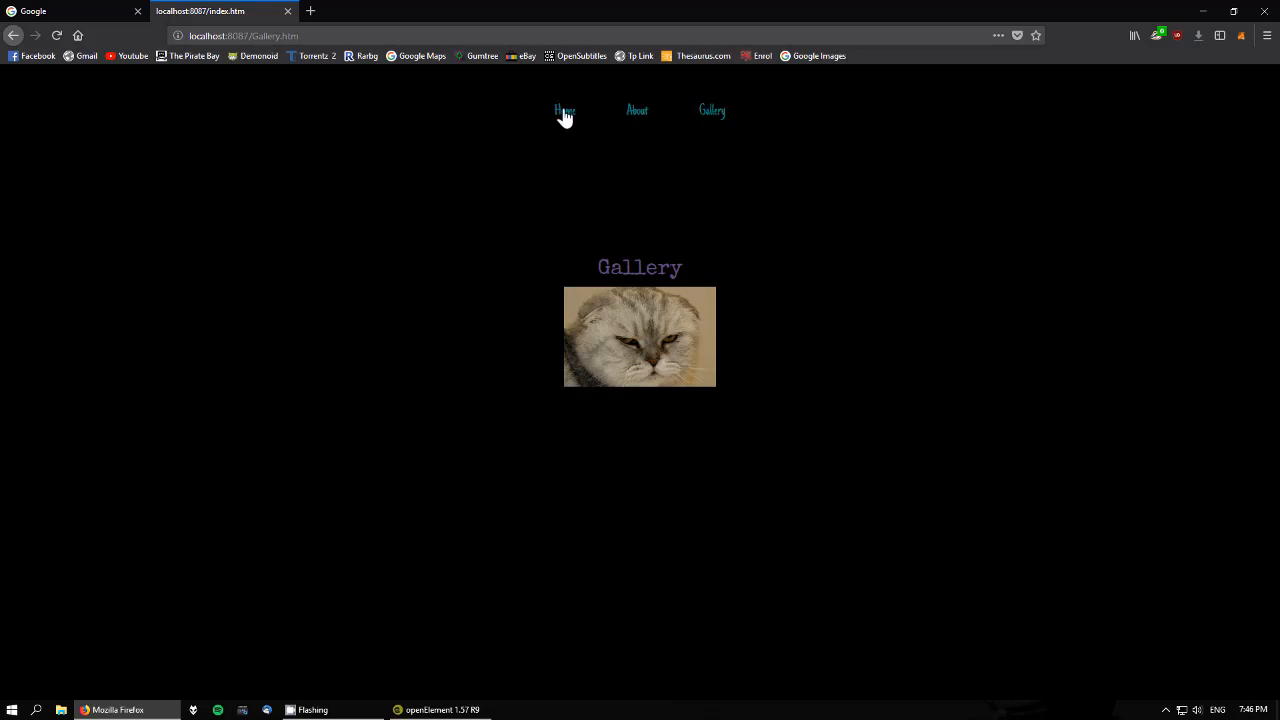
click(288, 11)
click(460, 709)
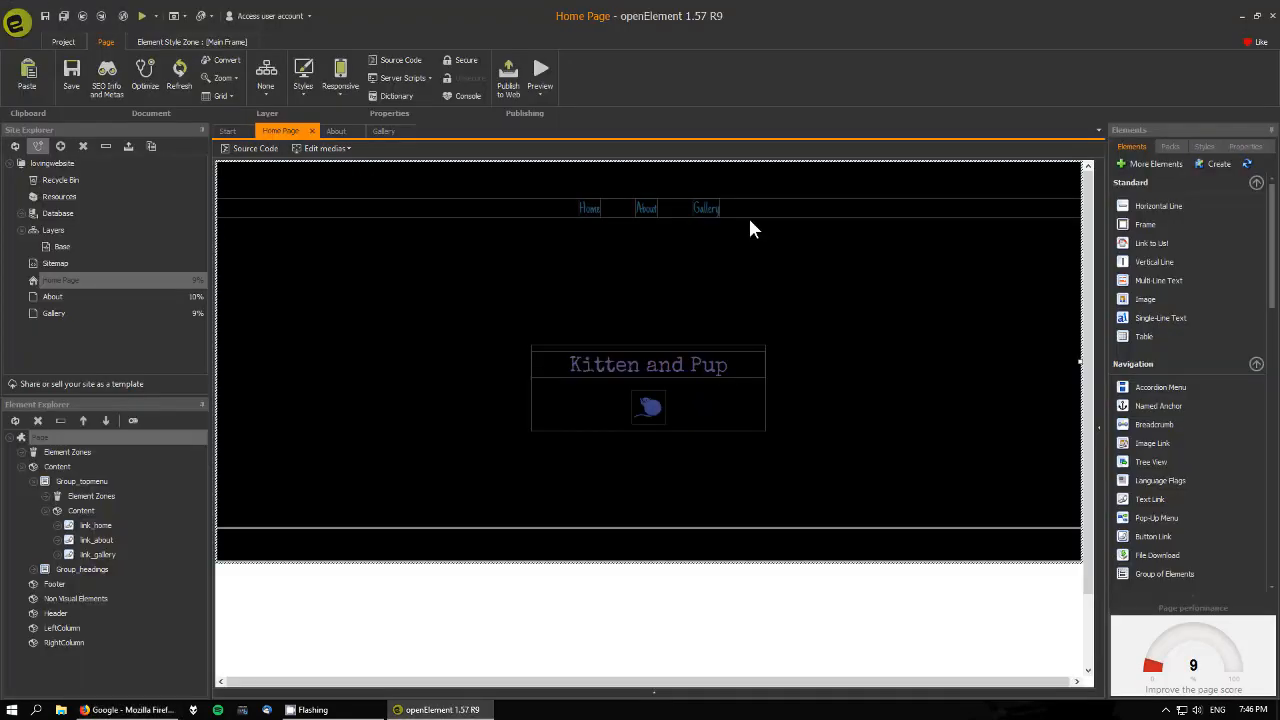
On the About page, link the About menu item to the About page.
click(337, 133)
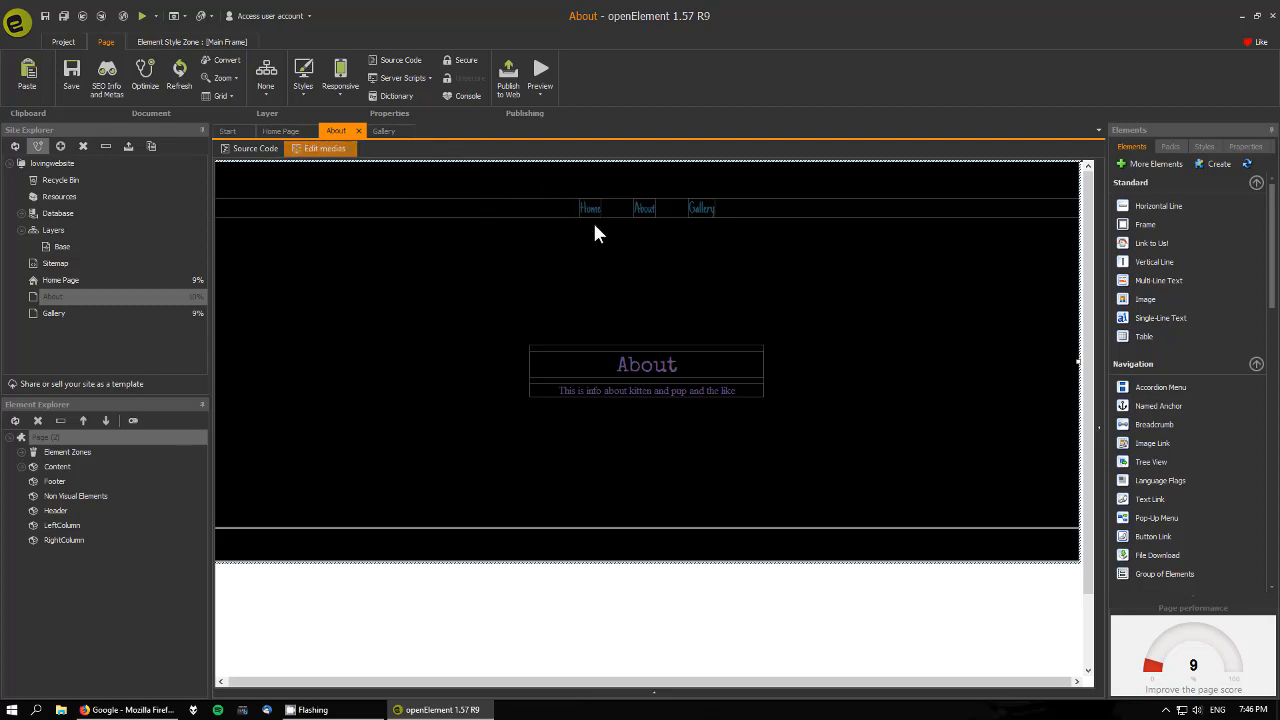
click(644, 210)
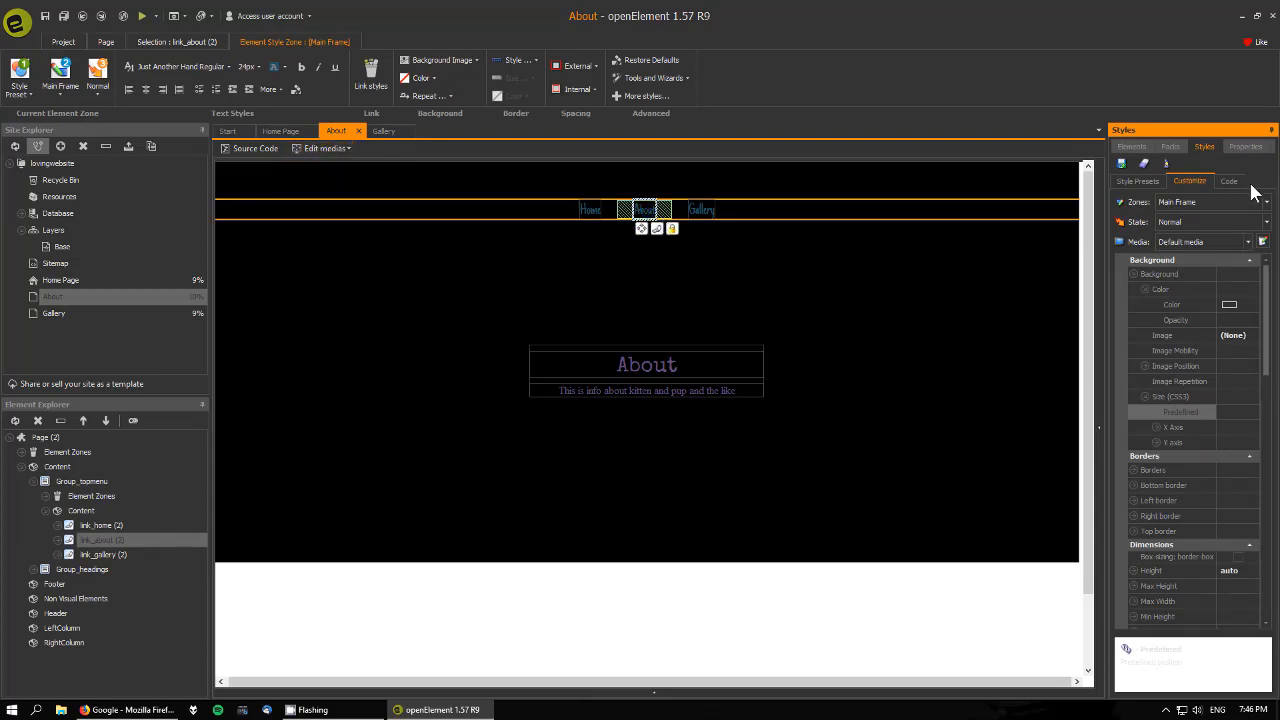
click(1246, 148)
click(1266, 587)
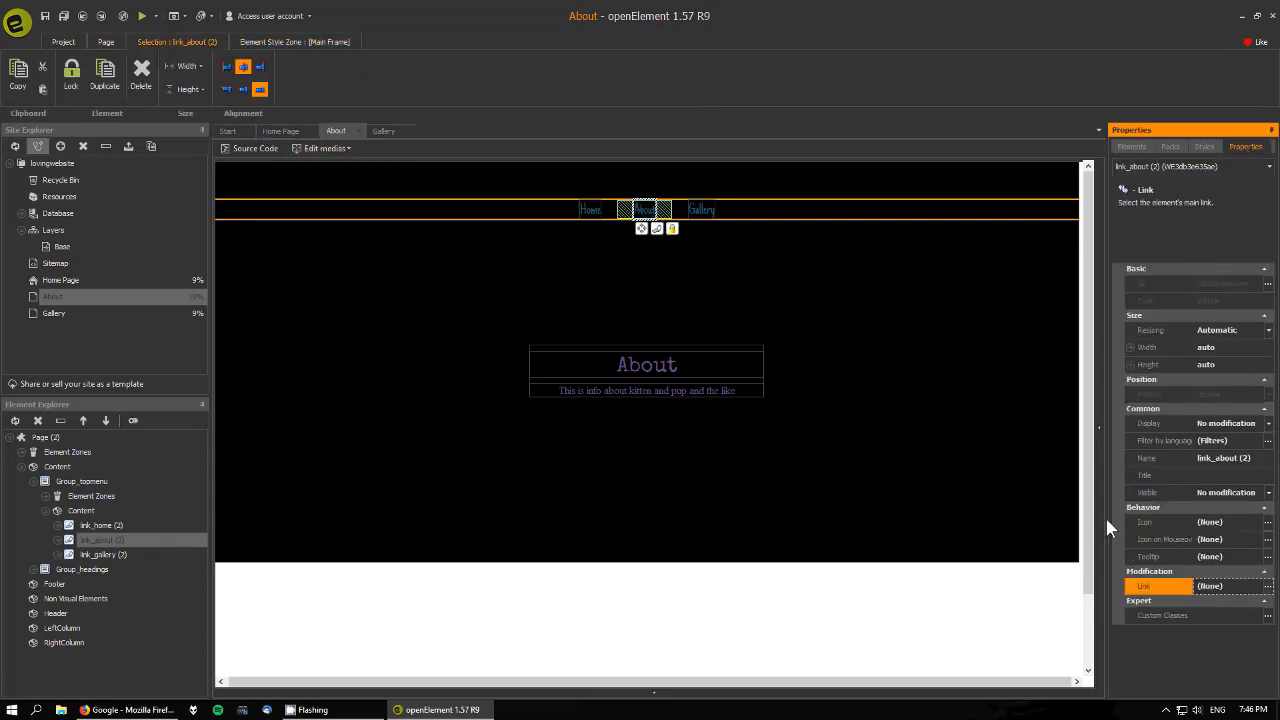
click(540, 384)
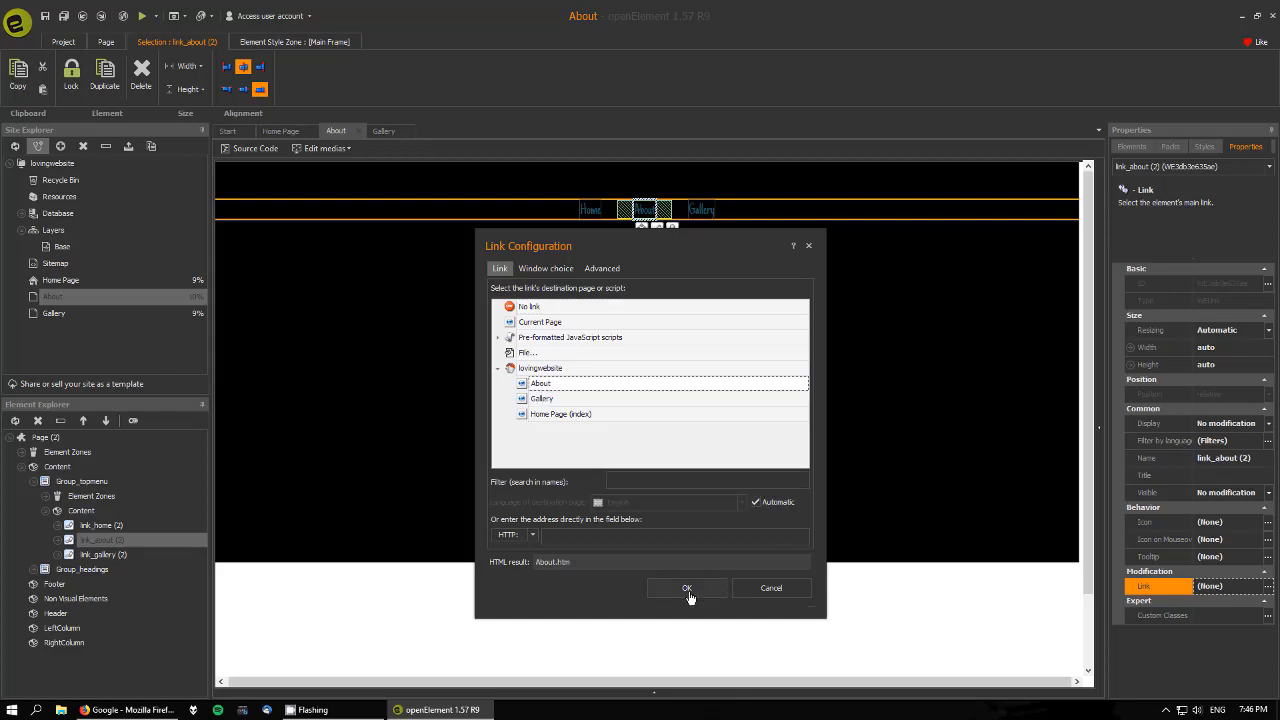
click(687, 588)
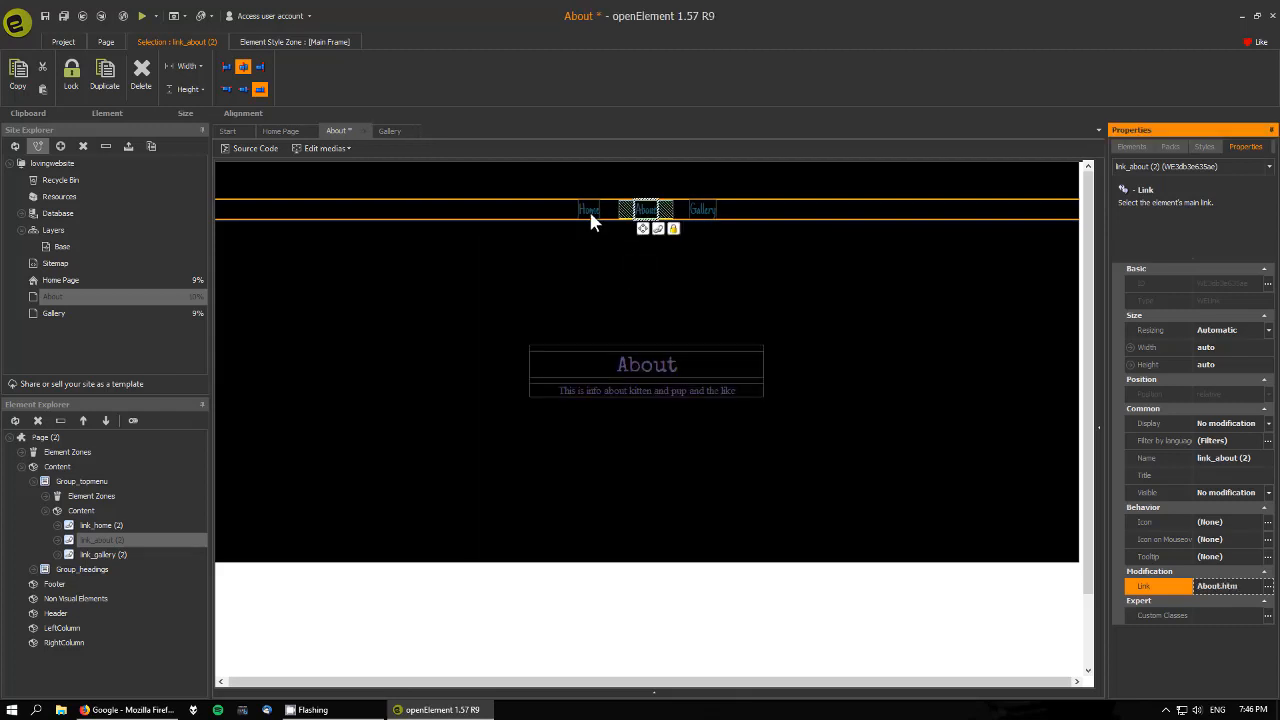
On the About page, link the Home menu item to Home Page (index).
click(590, 214)
click(1266, 587)
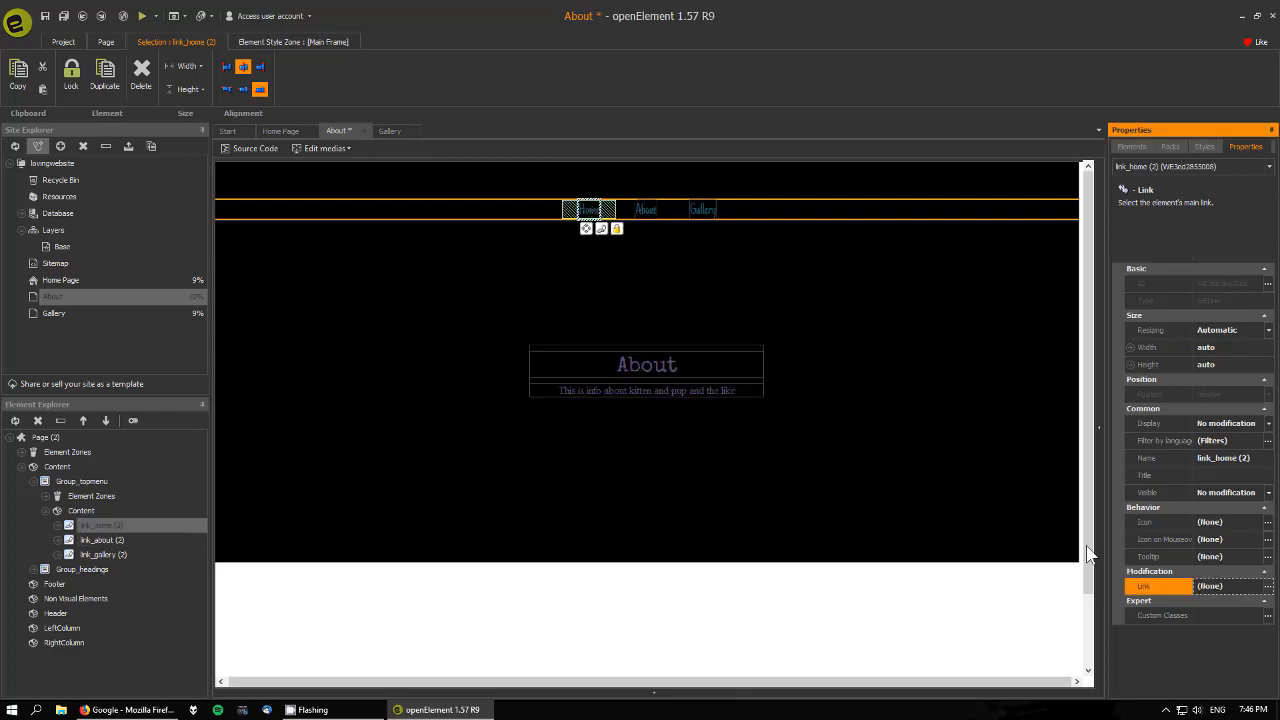
click(547, 414)
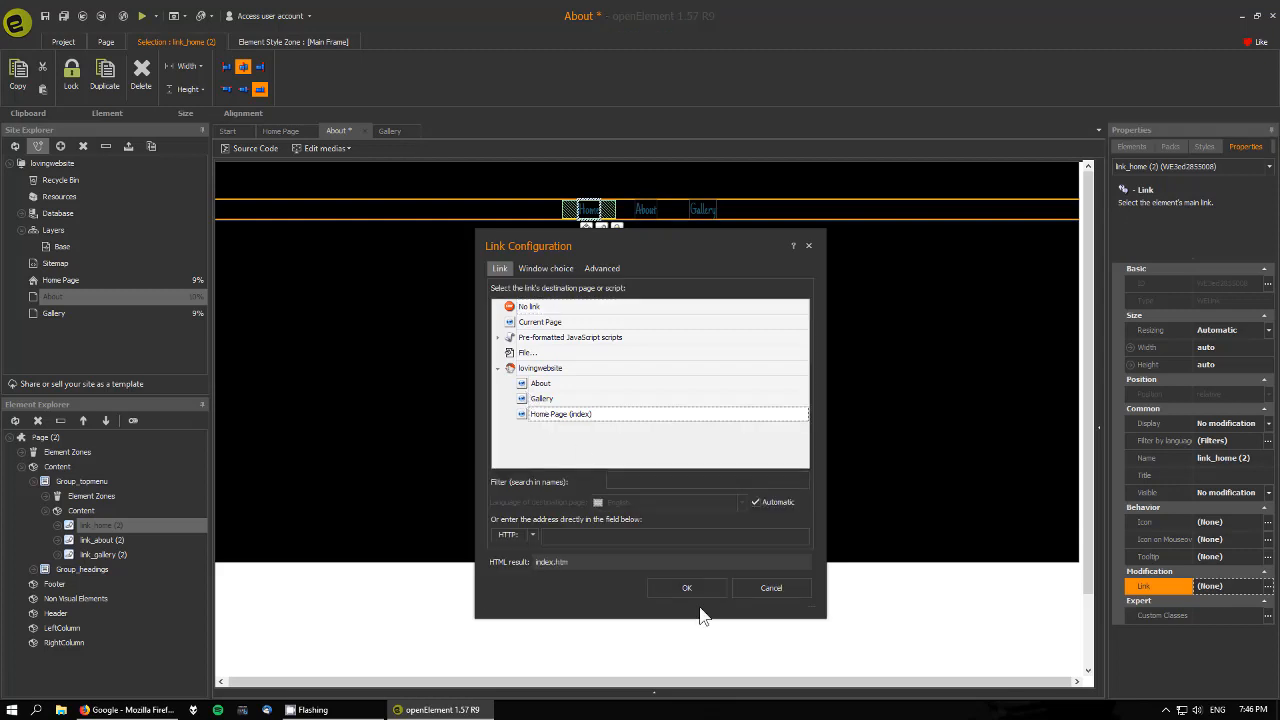
click(690, 596)
On the About page, link the Gallery menu item to the Gallery page.
click(707, 212)
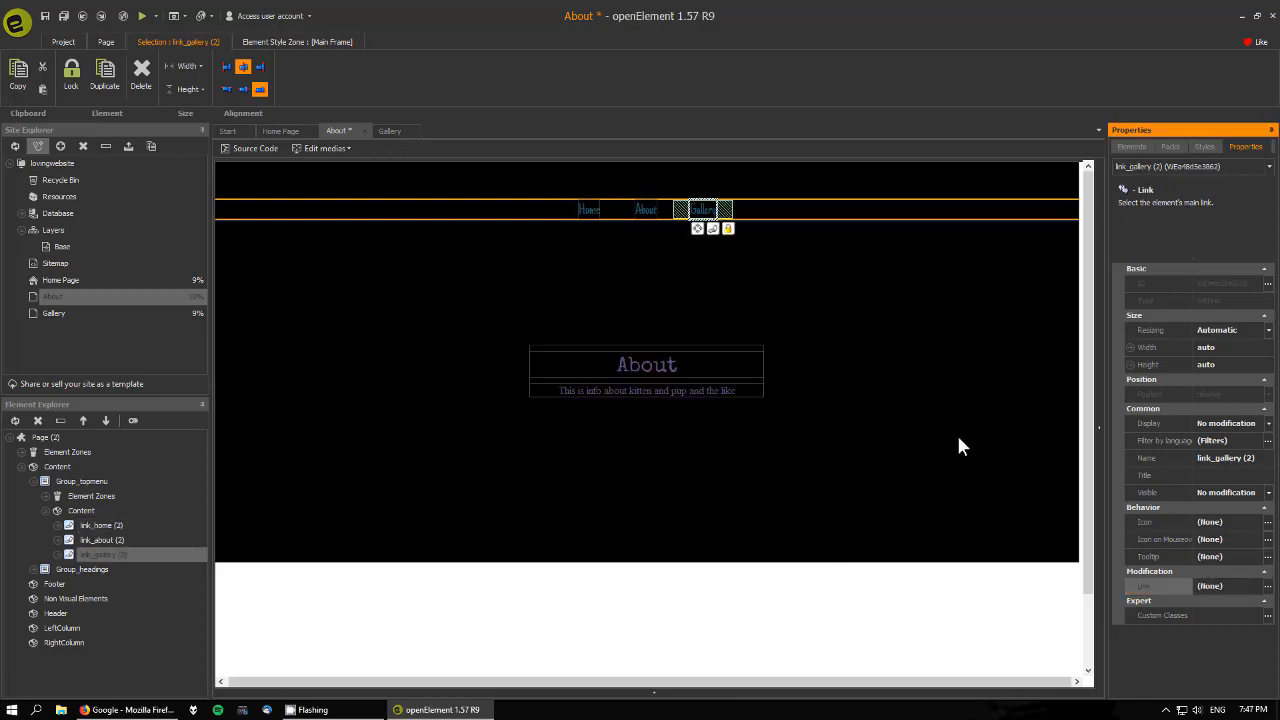
click(1266, 587)
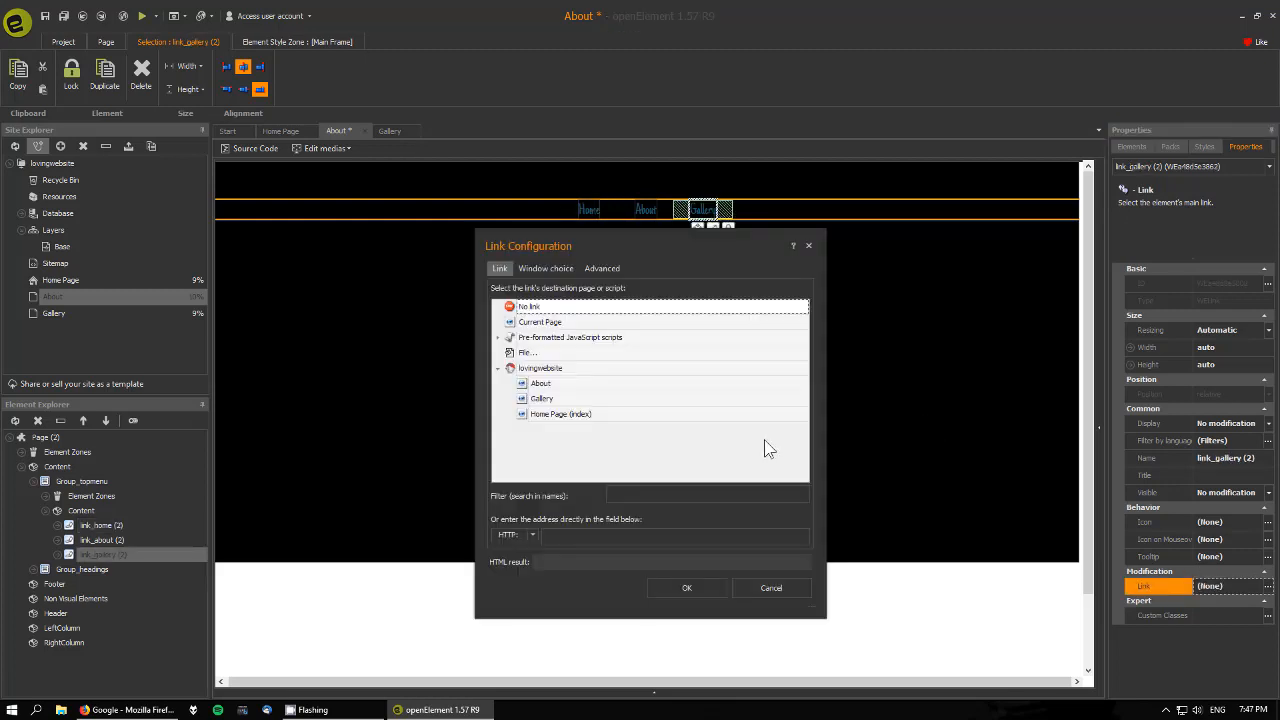
click(541, 398)
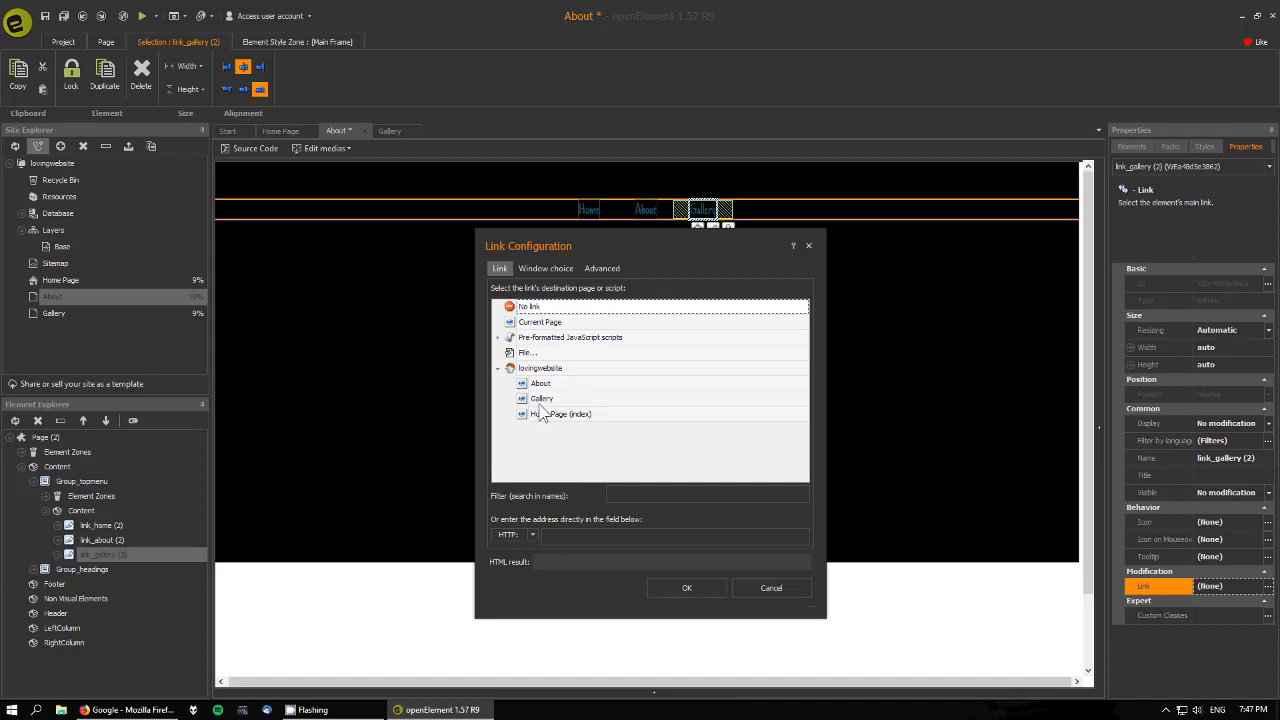
click(686, 587)
On the Gallery page, link the Home menu item to Home Page (index).
click(390, 133)
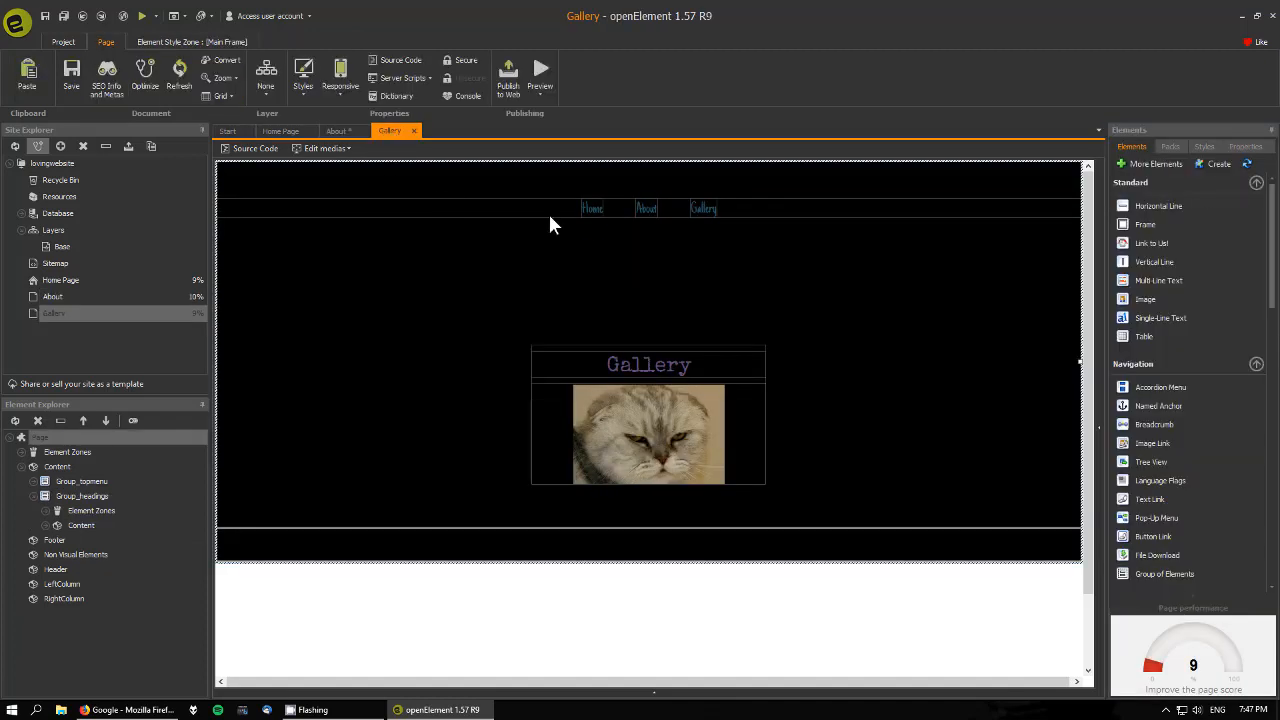
click(592, 211)
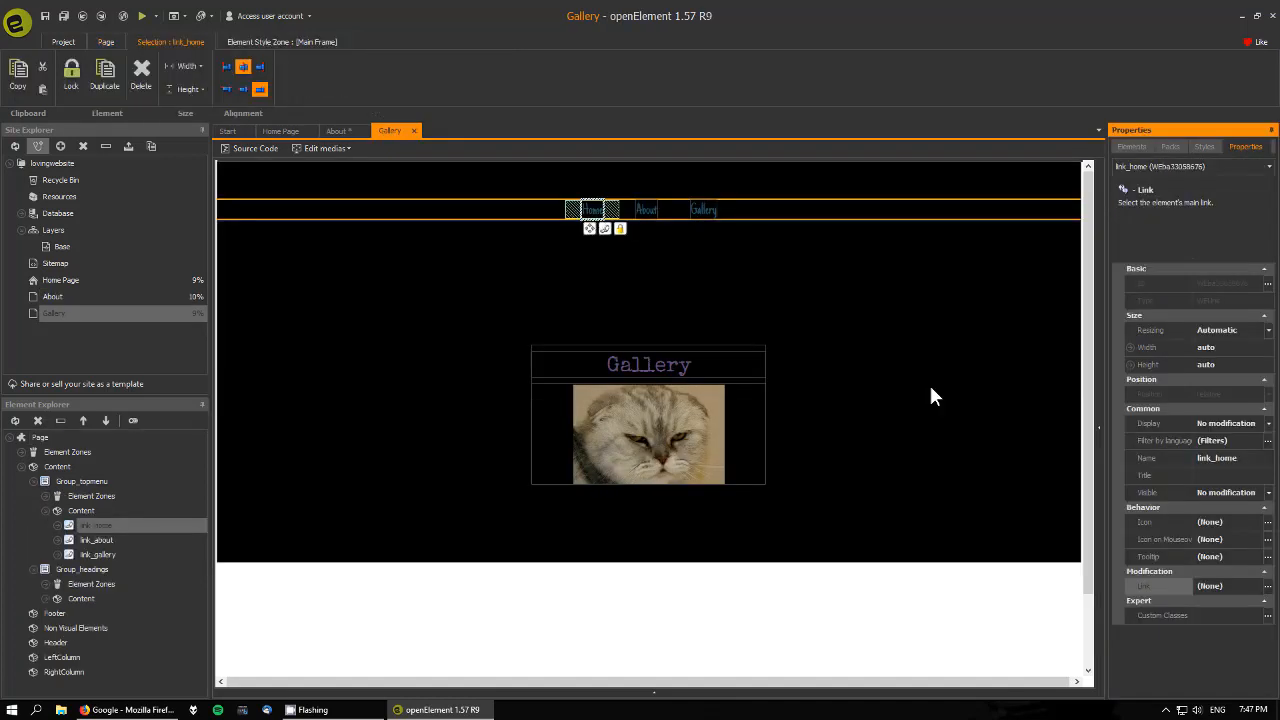
click(1267, 587)
click(1232, 583)
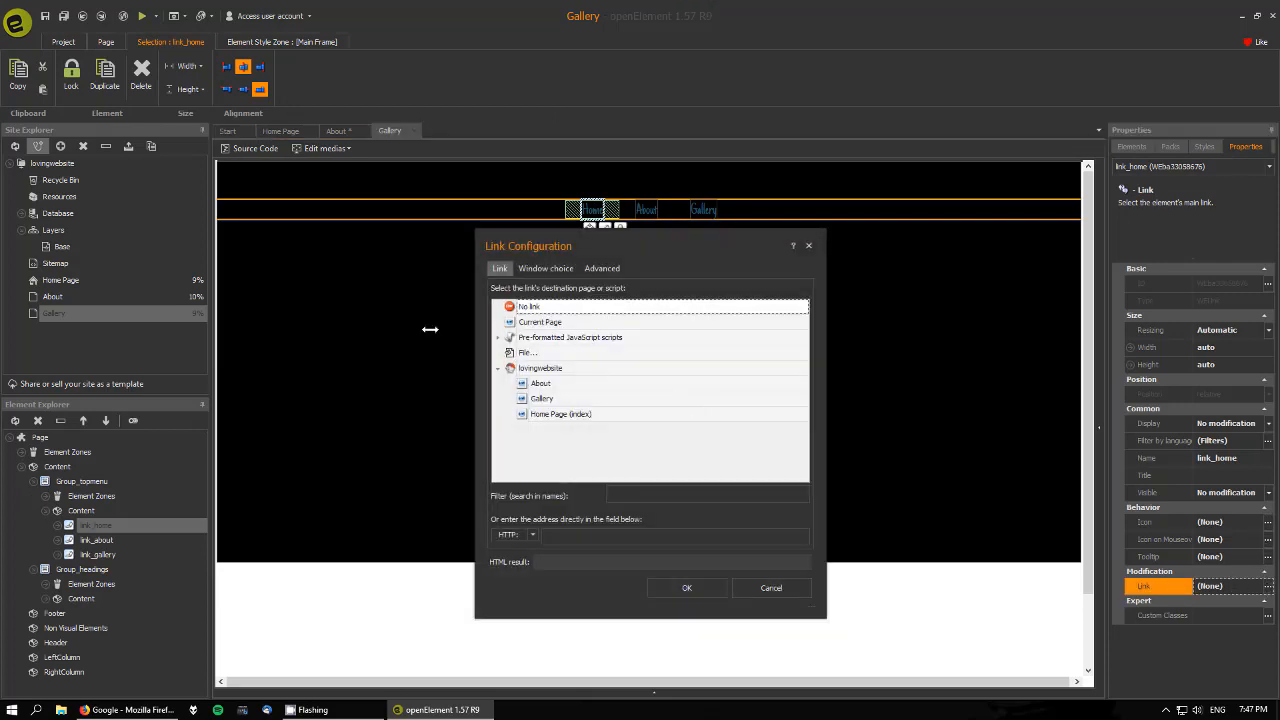
click(537, 384)
click(546, 400)
click(590, 415)
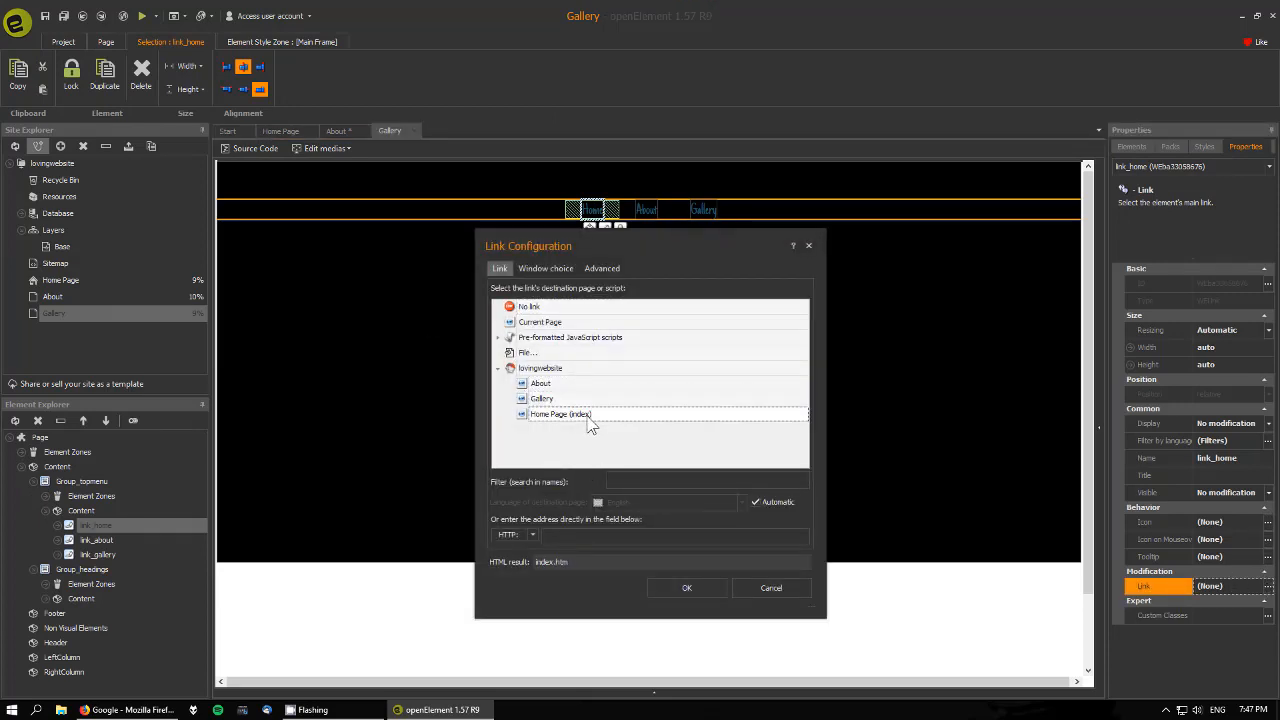
click(687, 588)
On the Gallery page, link the About menu item to the About page.
click(647, 210)
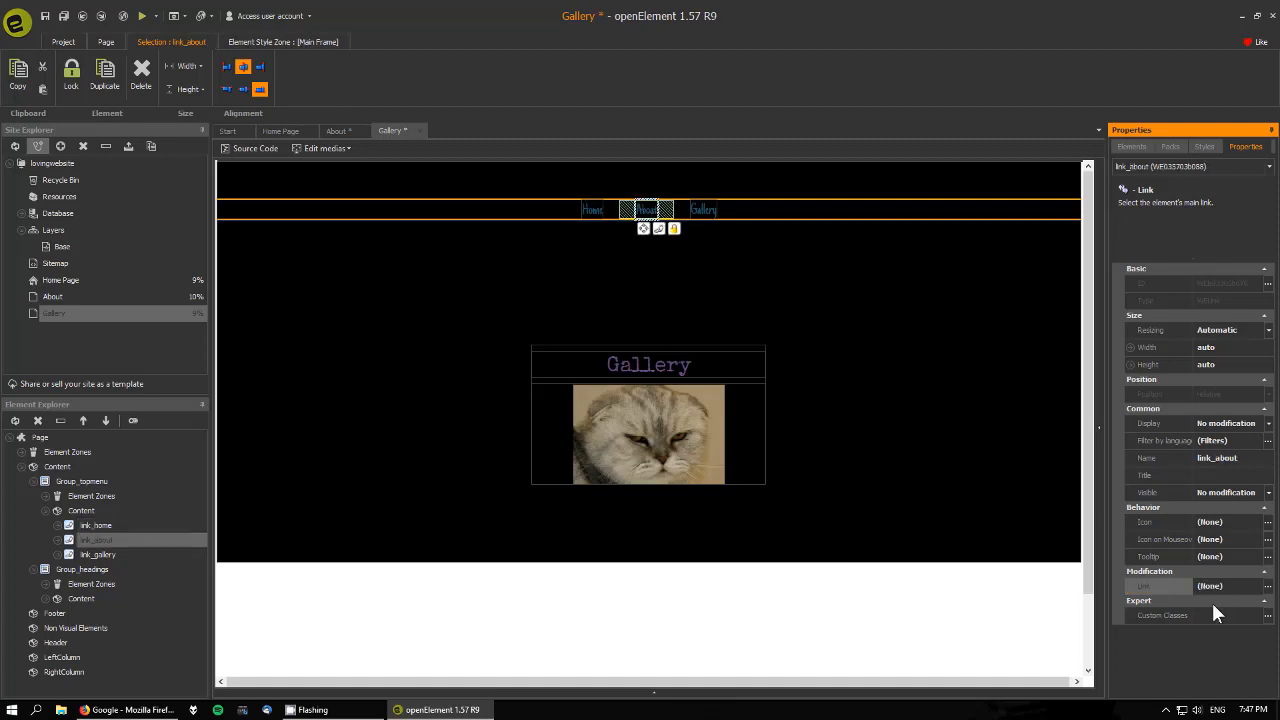
click(1240, 593)
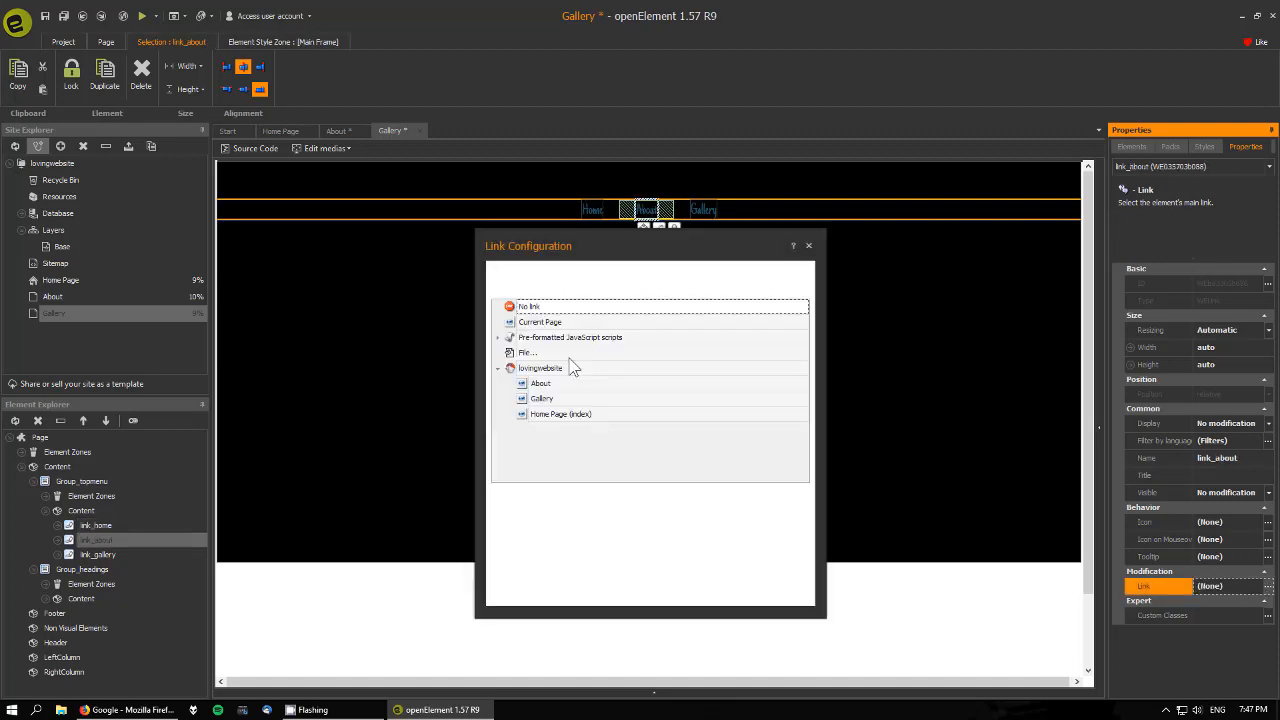
click(687, 588)
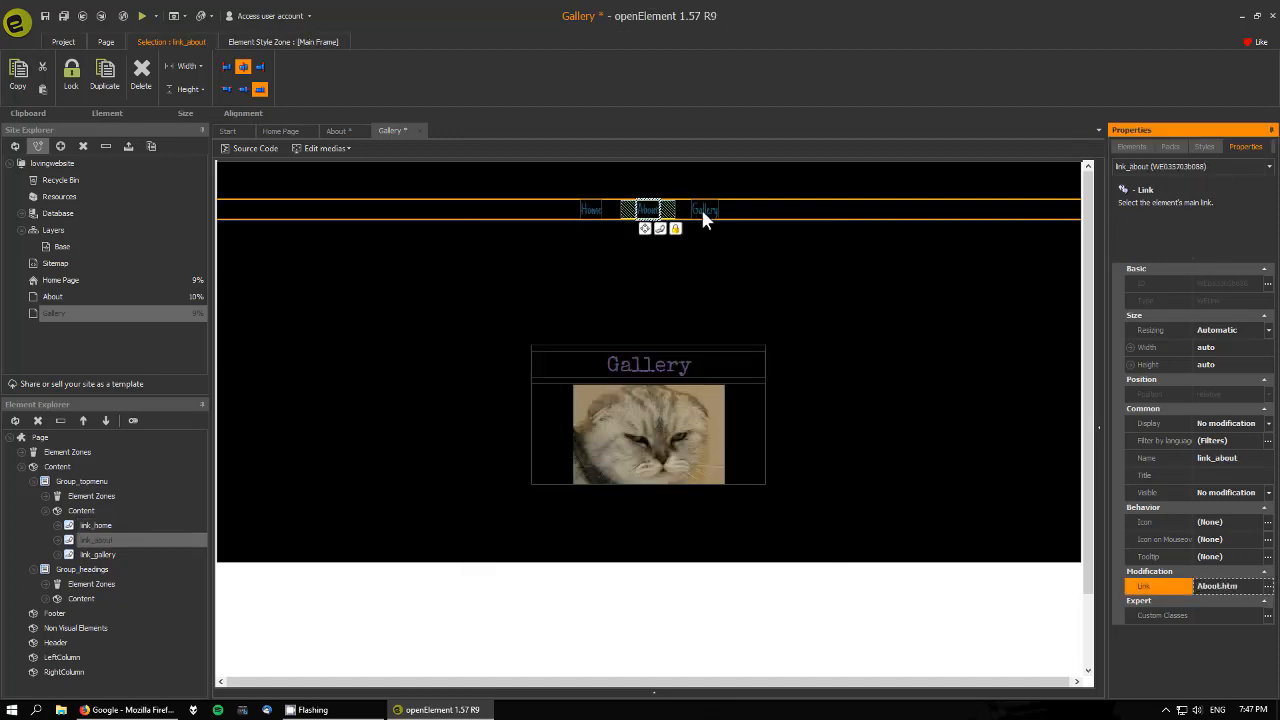
On the Gallery page, link the Gallery menu item to the Gallery page.
click(700, 209)
click(1269, 591)
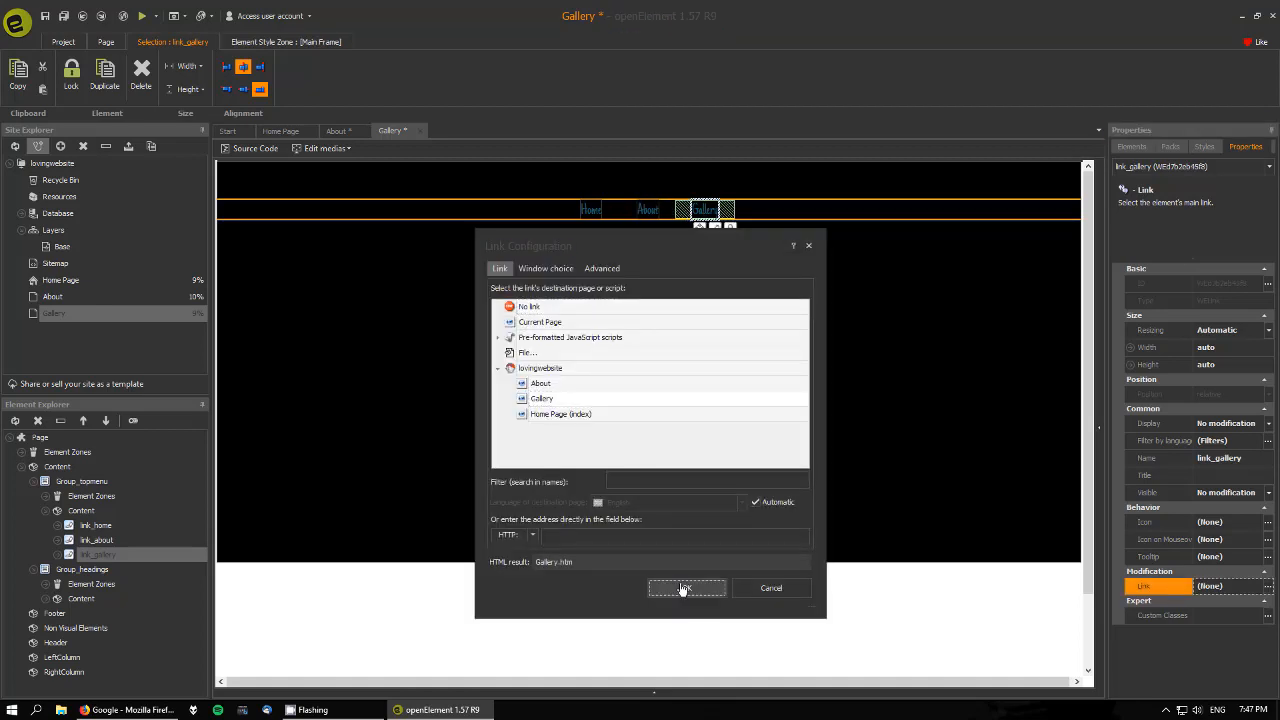
click(680, 588)
Save all open pages and preview the Home Page in the web browser.
click(289, 131)
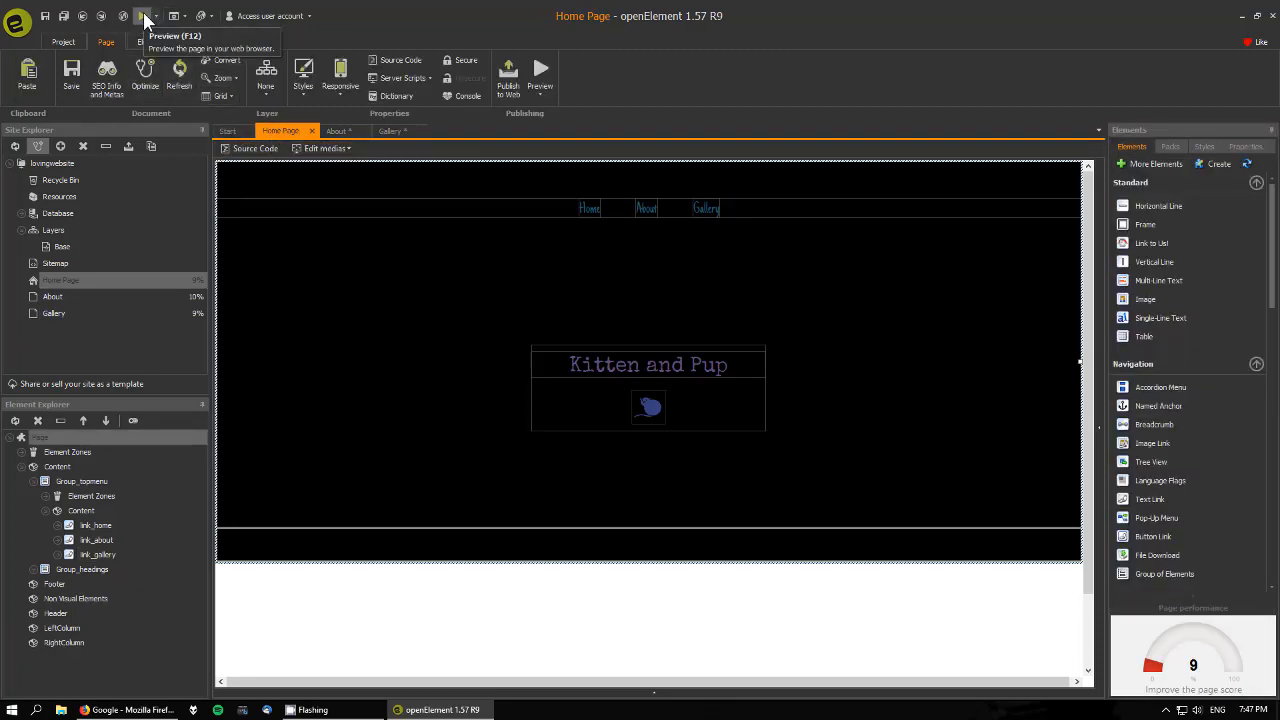
click(63, 16)
click(142, 17)
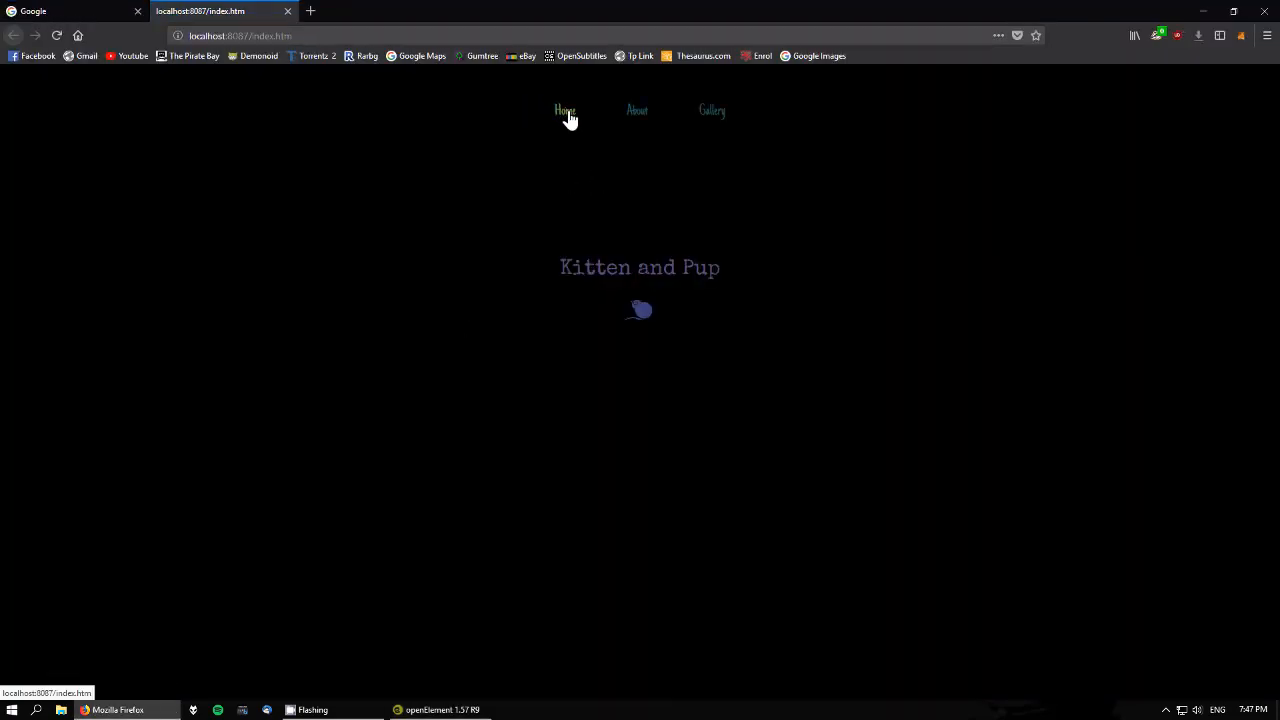
Test the top menu links in the preview by visiting About, Gallery, About again and Home.
click(632, 114)
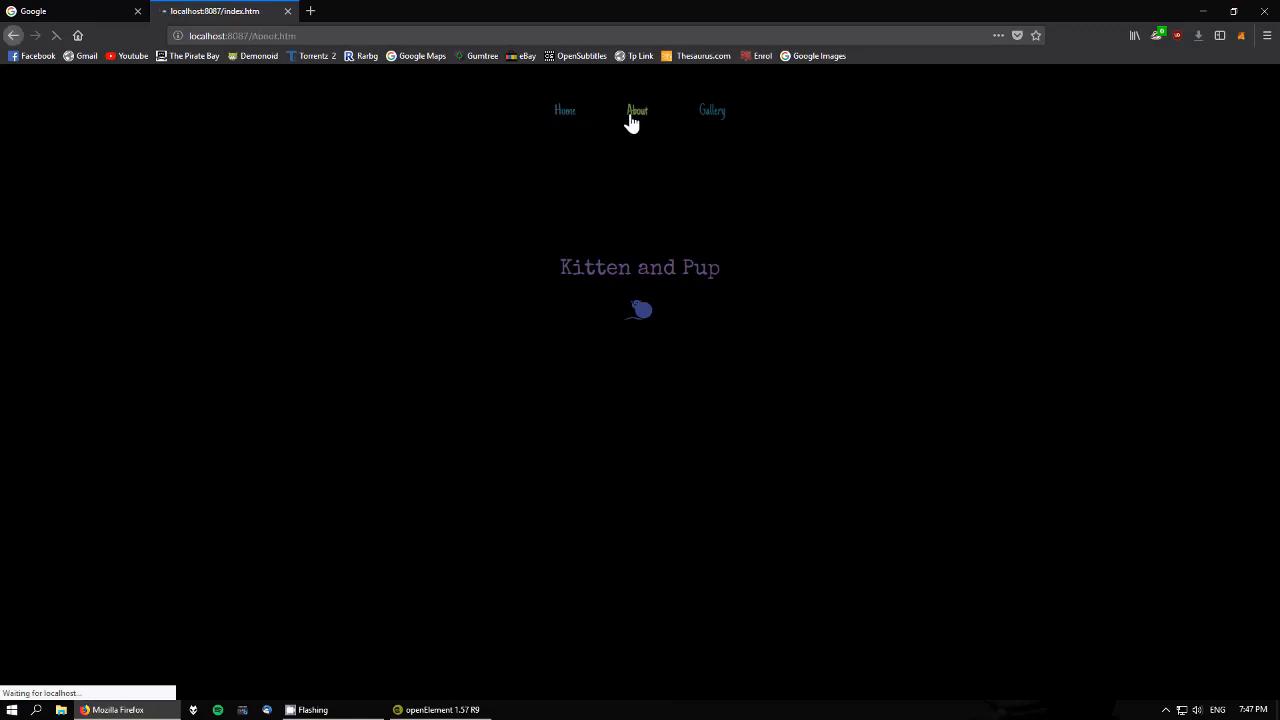
click(716, 114)
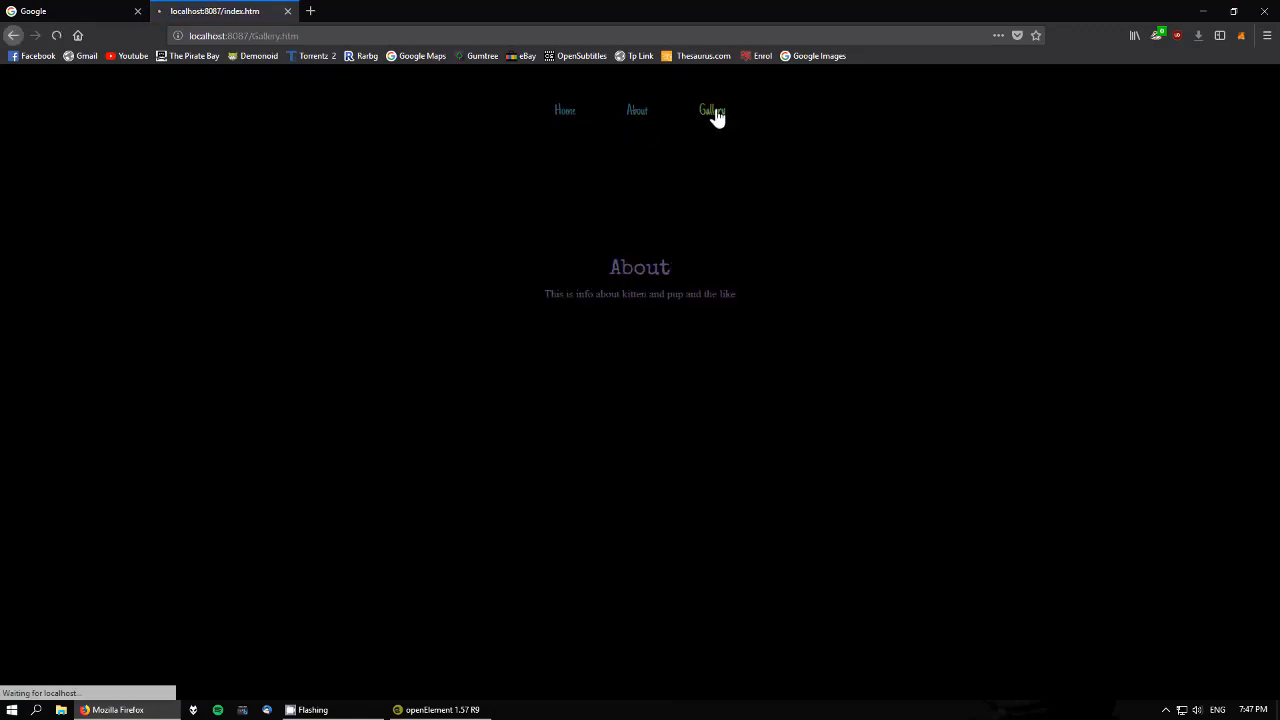
click(632, 114)
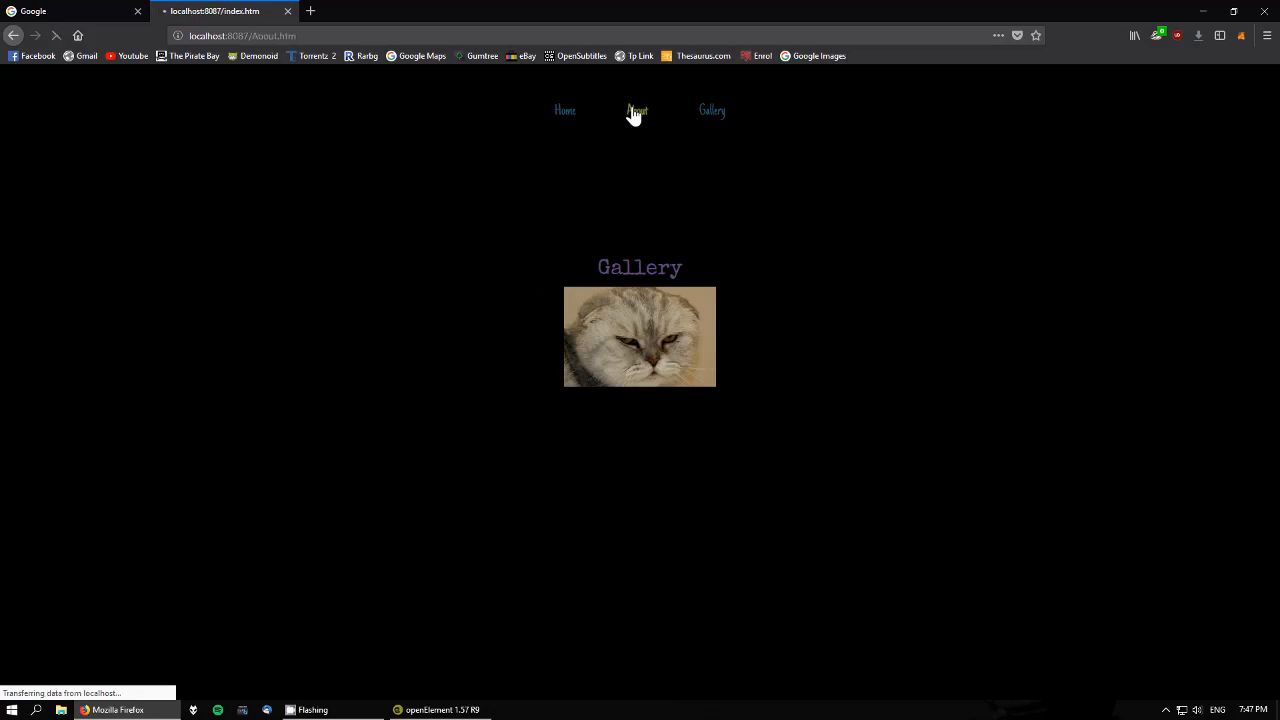
click(569, 113)
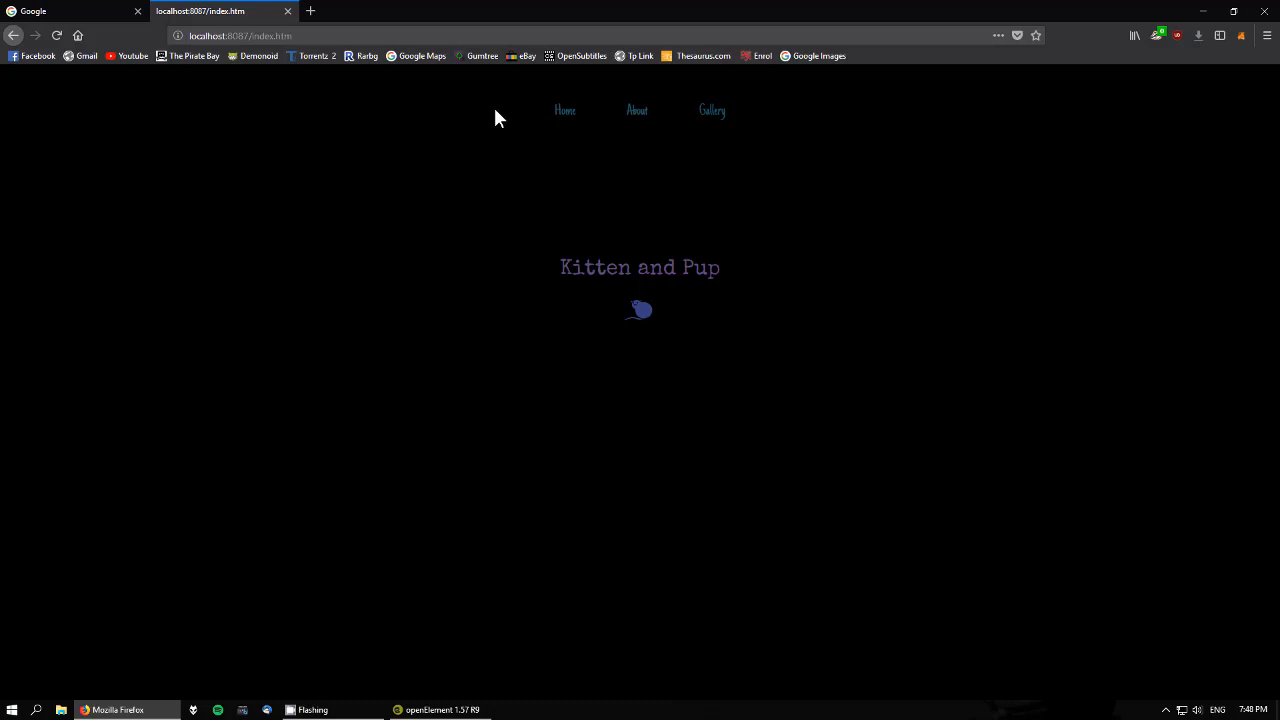
Check how the Home page layout adapts by resizing the browser window, and return the window to full screen size.
click(1236, 11)
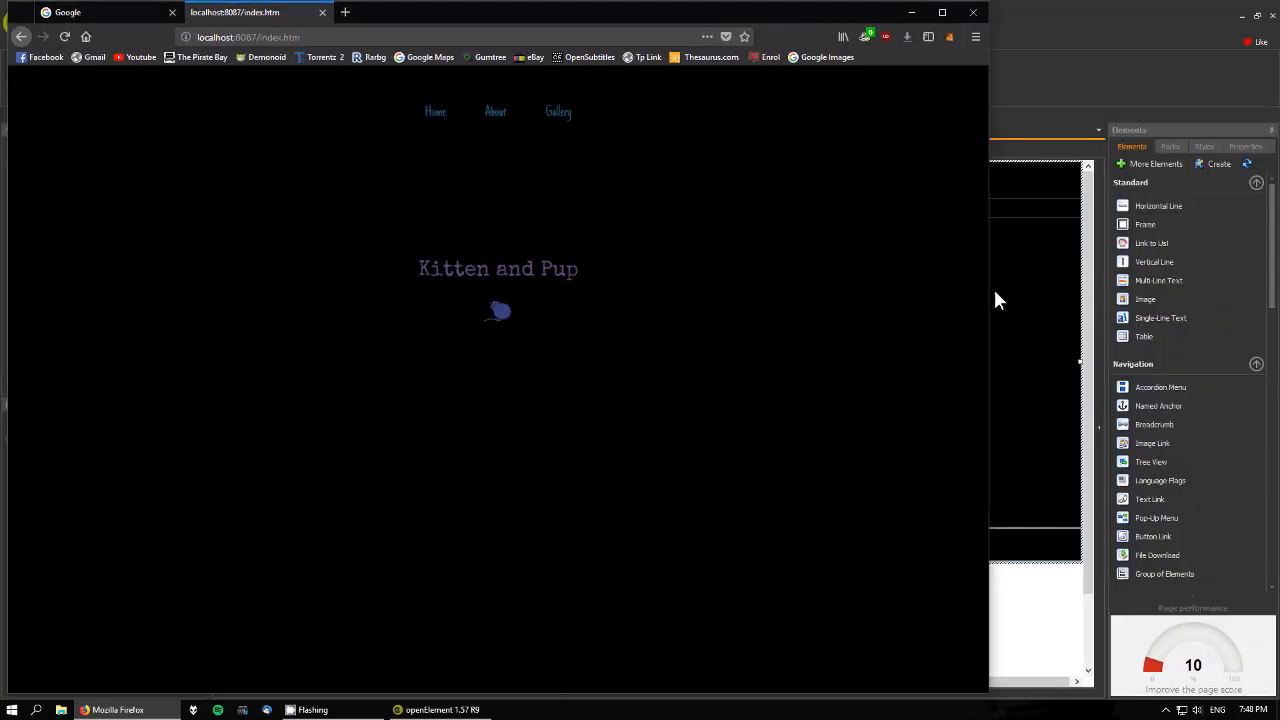
drag(988, 288, 1017, 305)
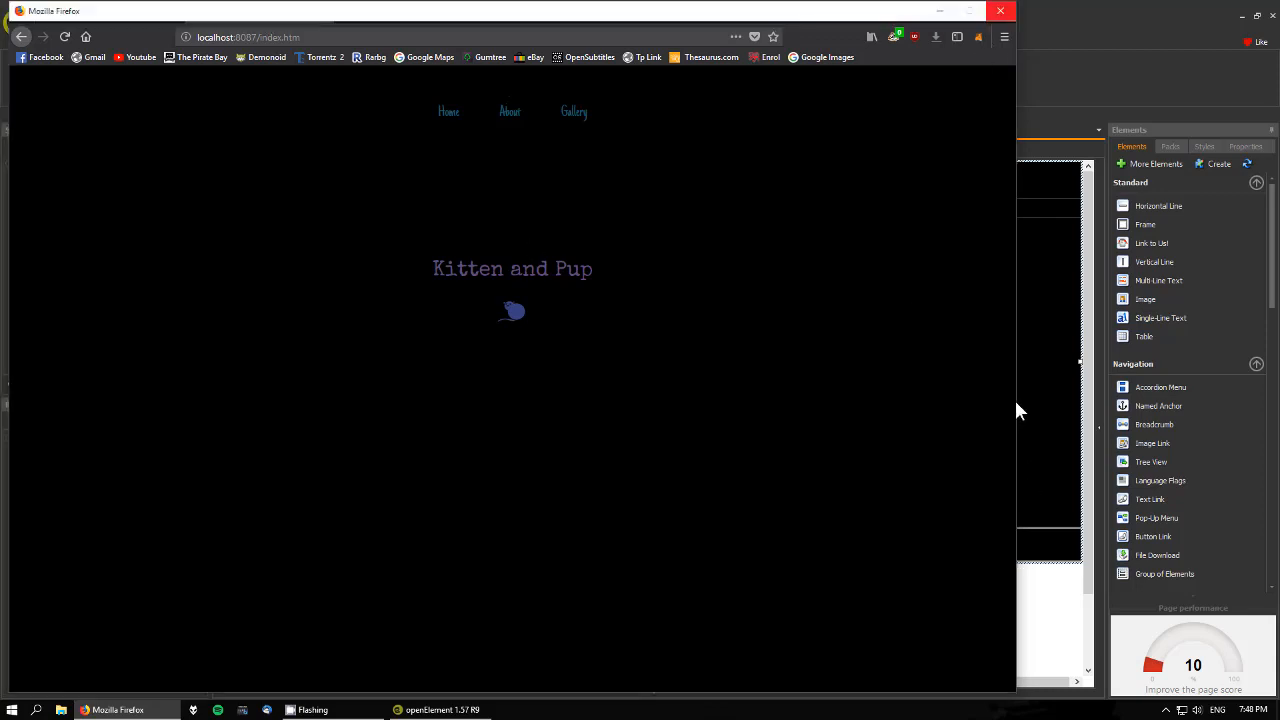
click(971, 12)
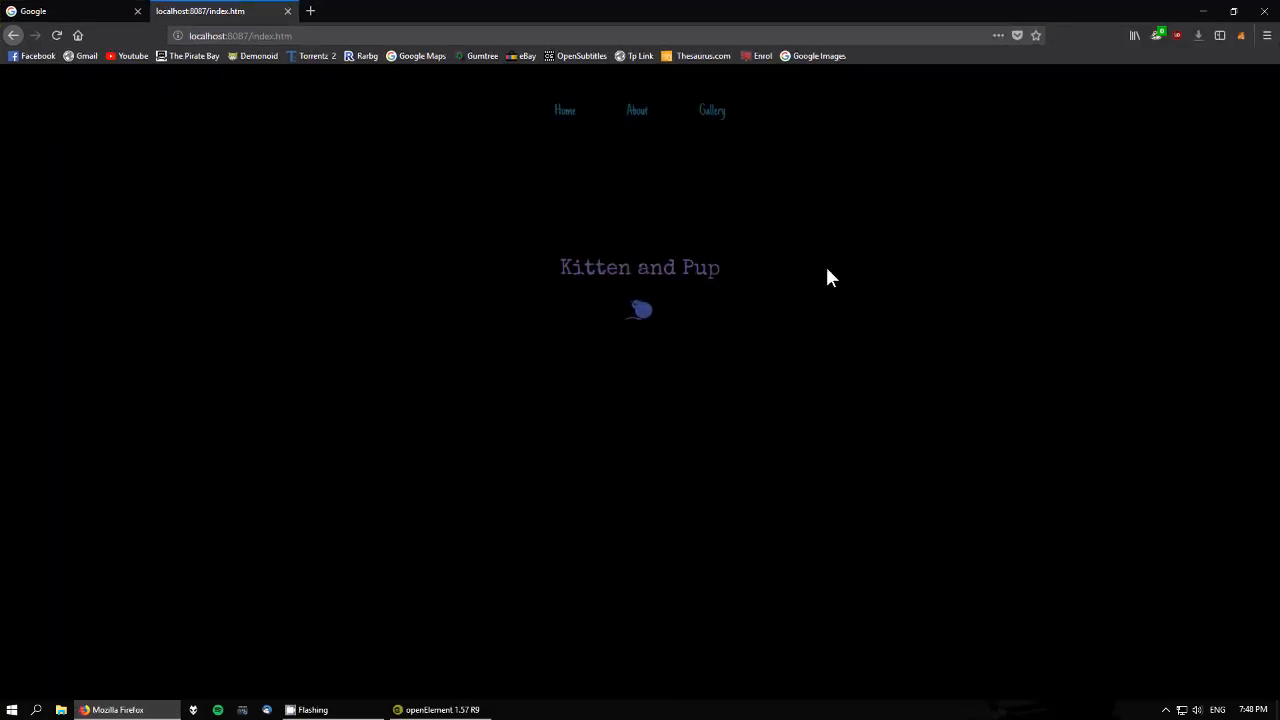